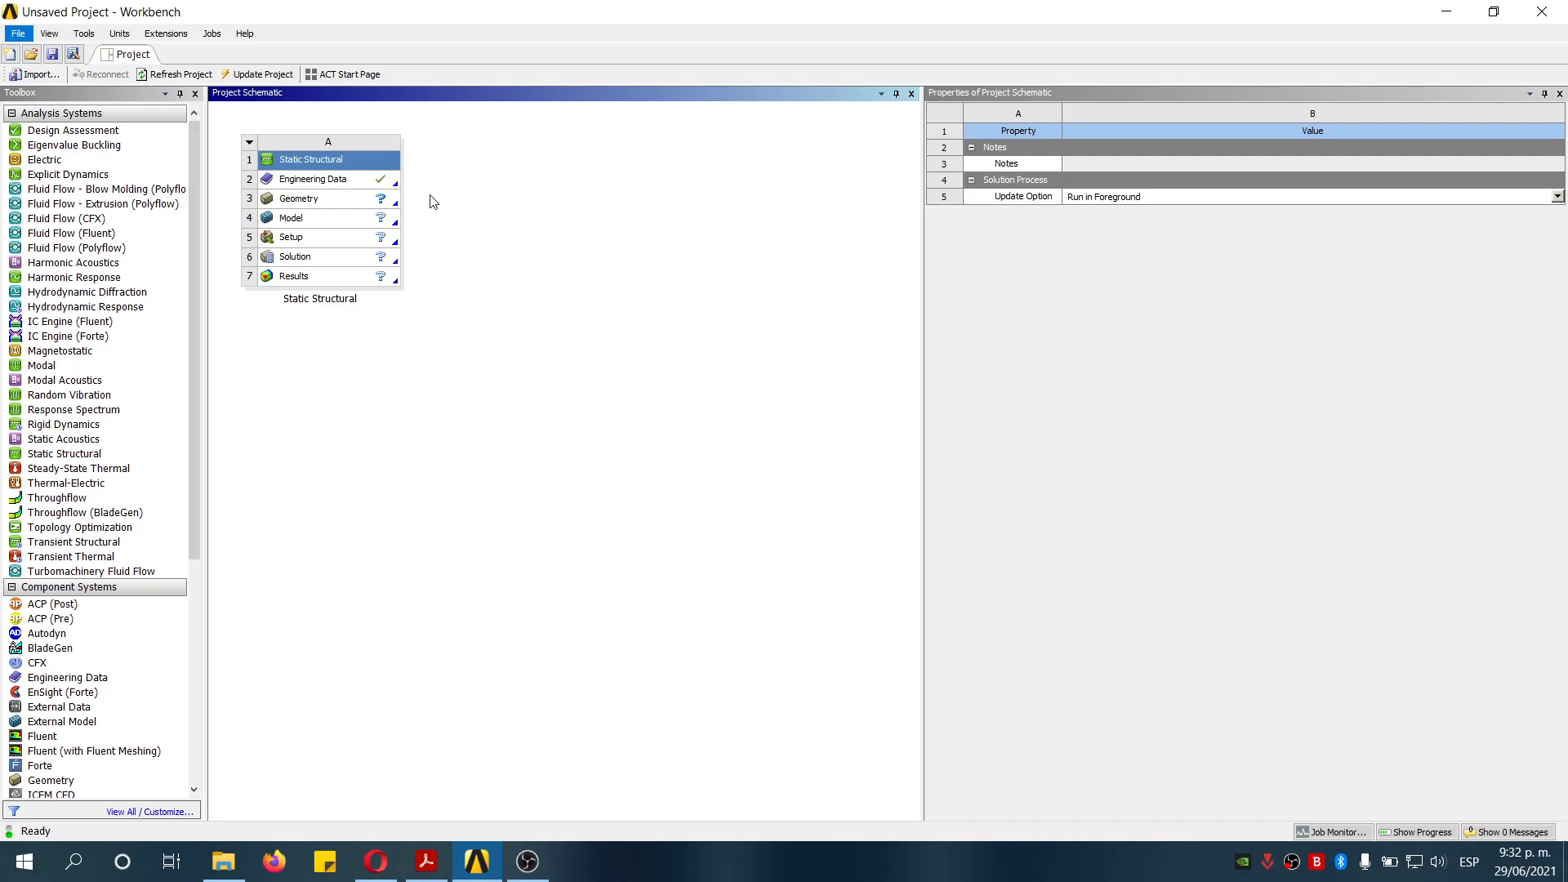
- Open a new DesignModeler geometry for the Static Structural system's Geometry cell
click(347, 181)
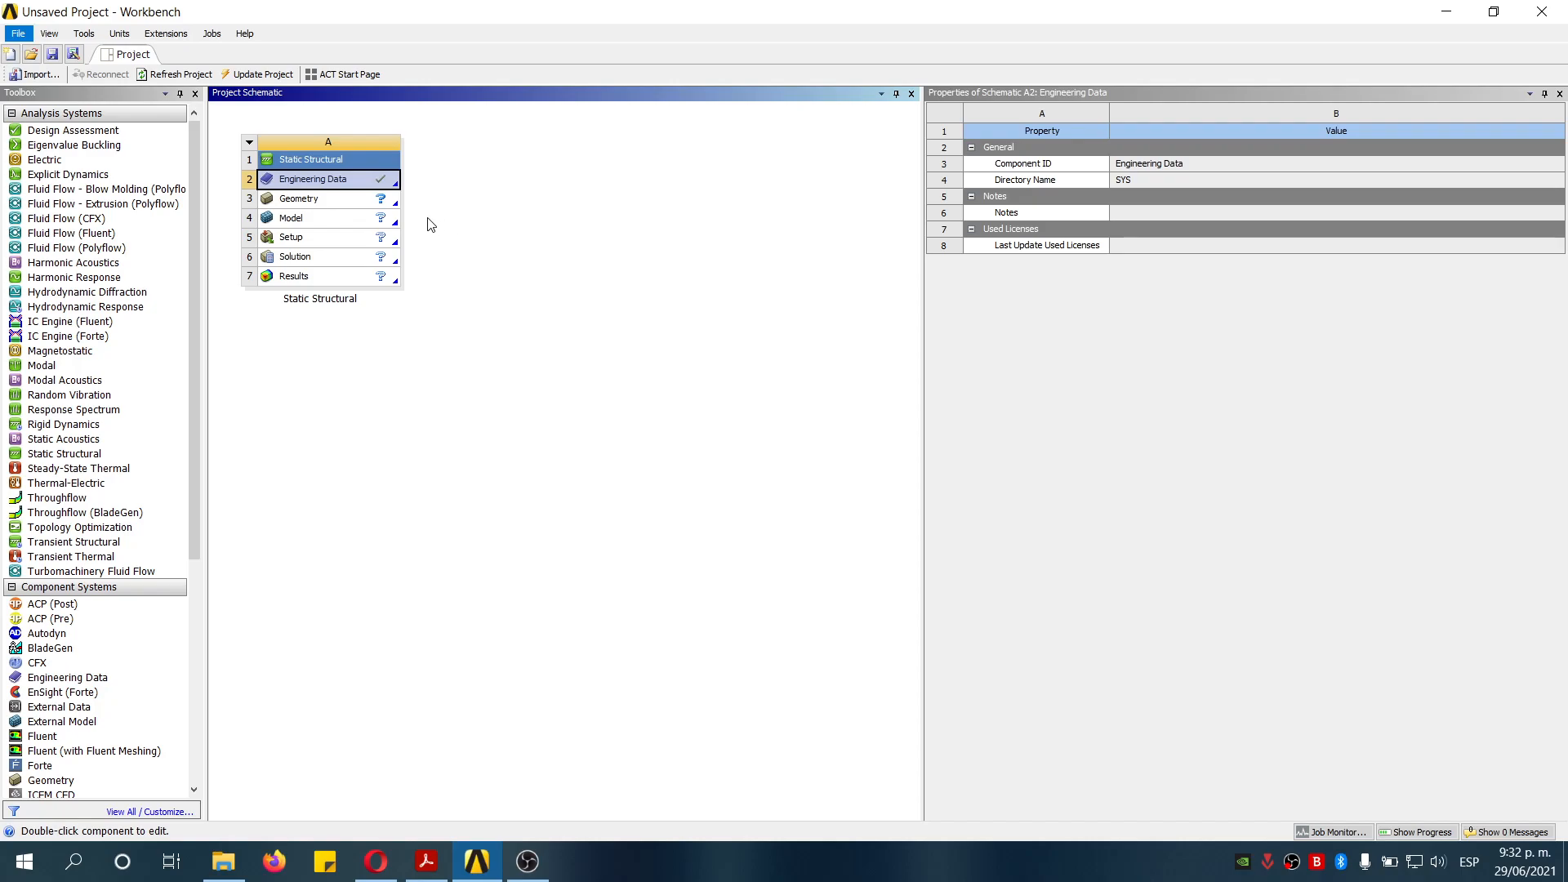
click(339, 201)
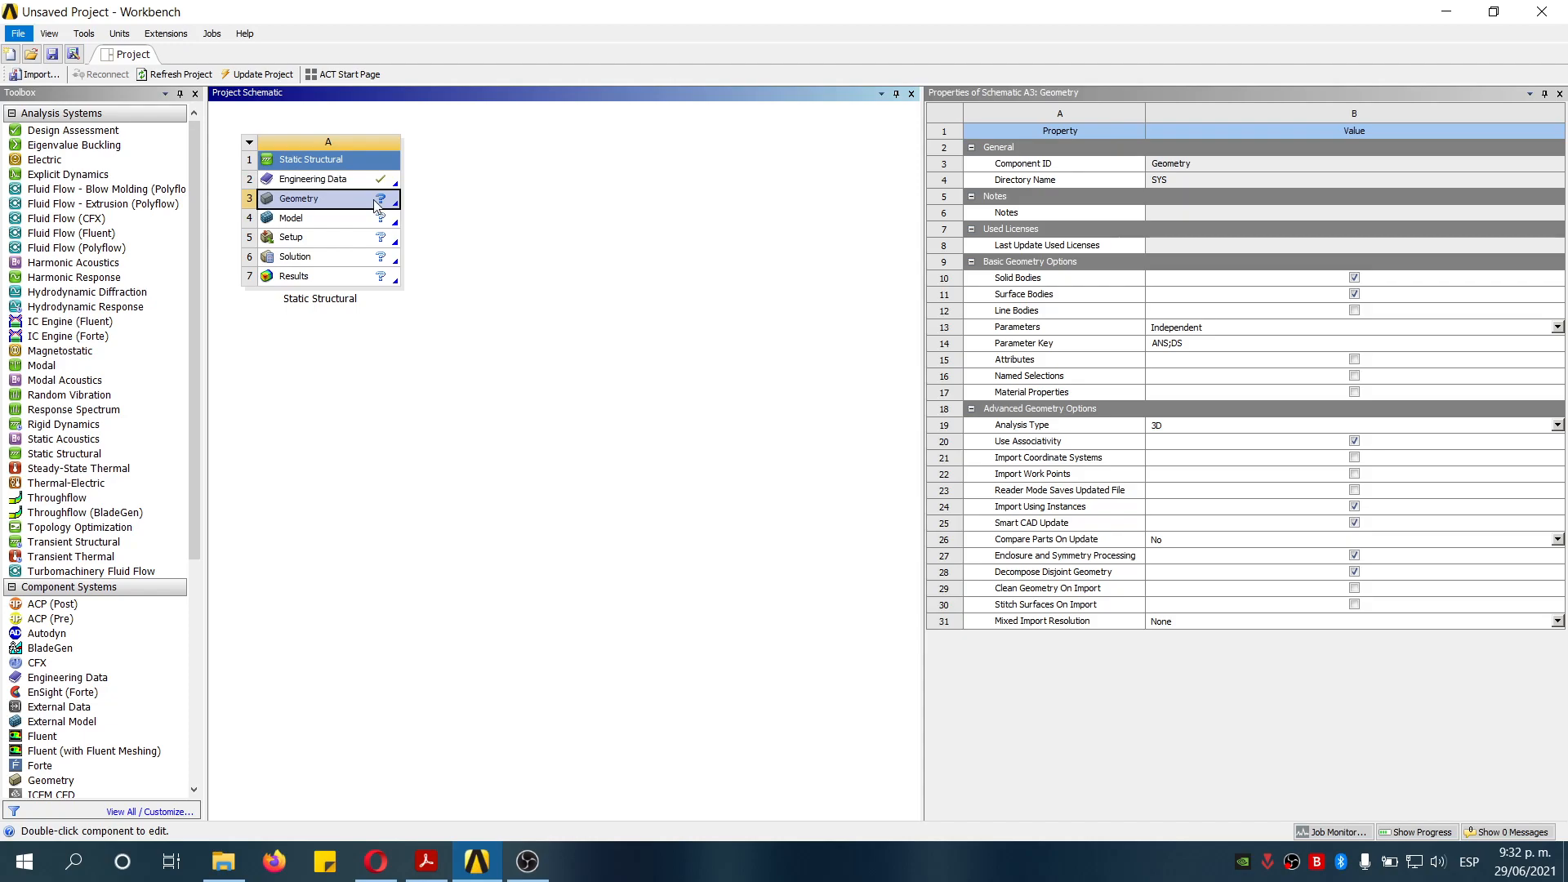
right_click(361, 199)
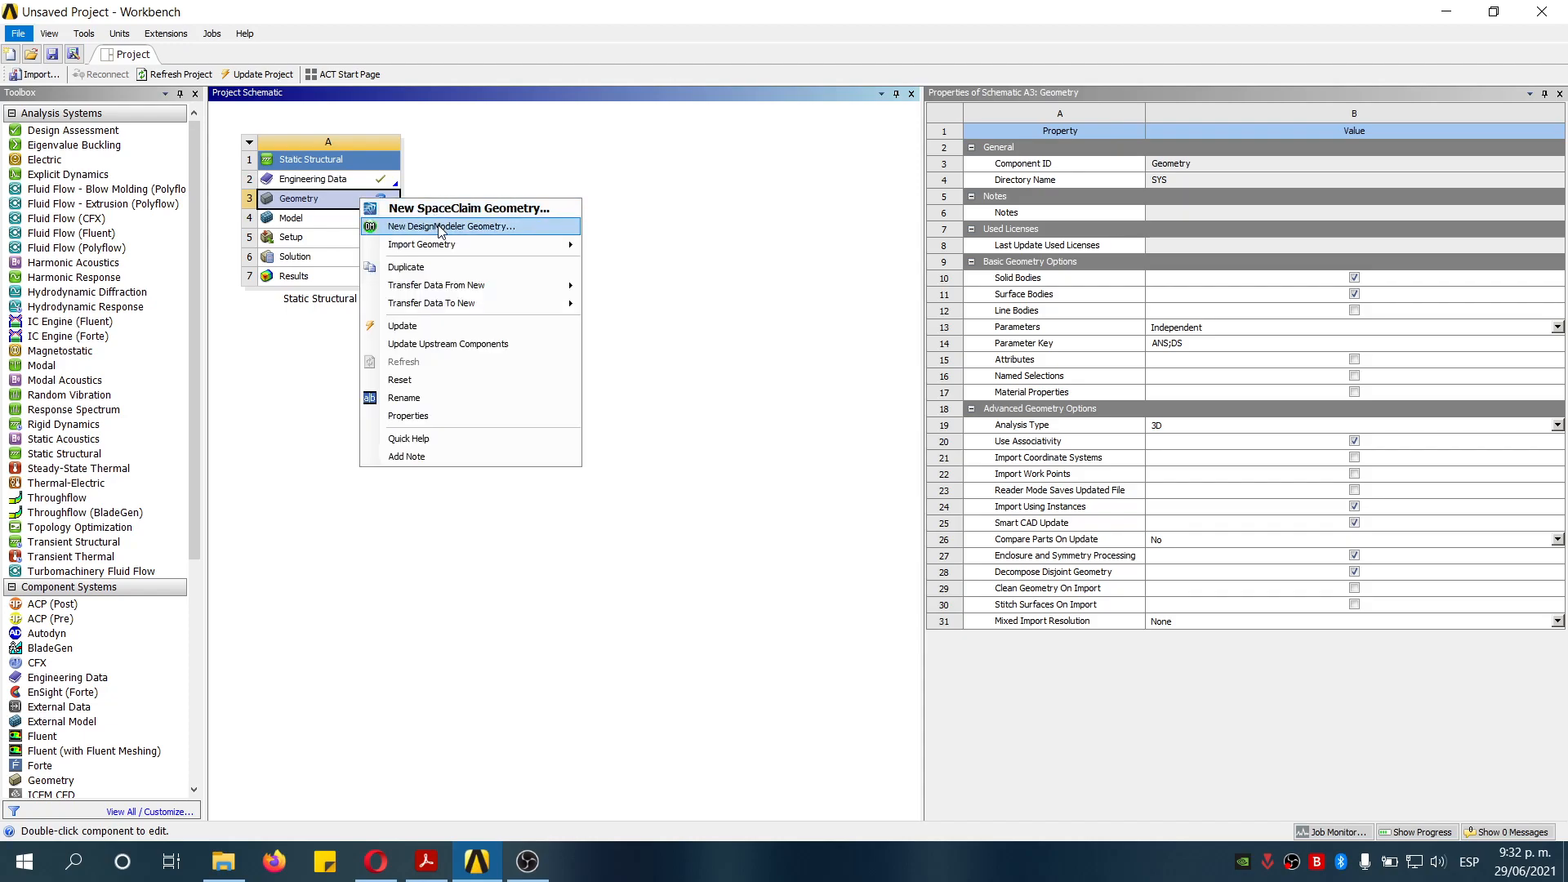
click(442, 227)
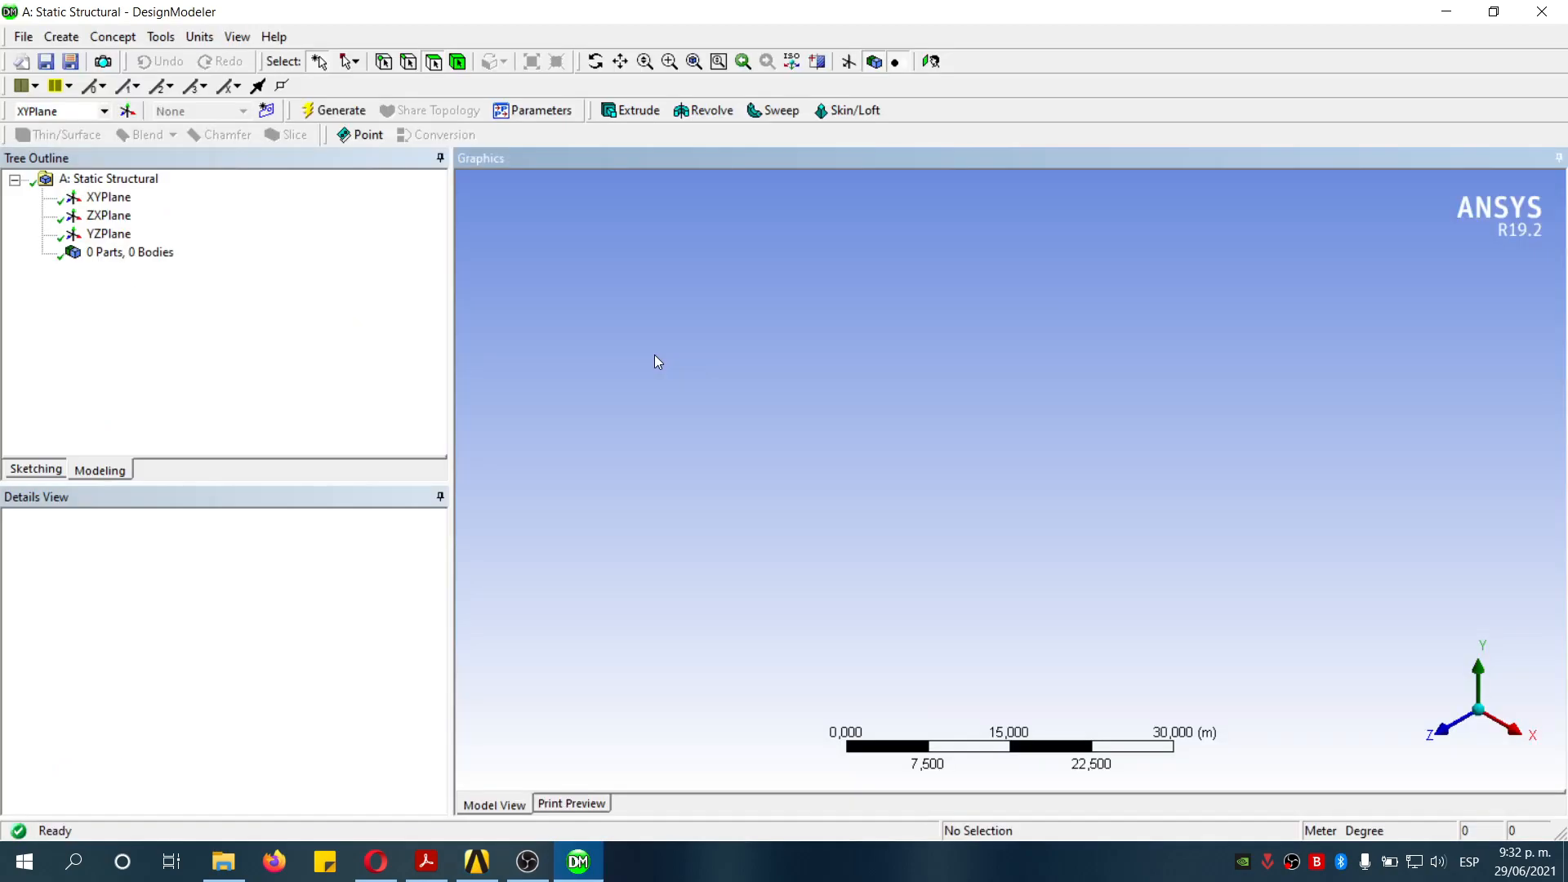
- Import the external geometry file Valve_motion_eccentric.x_t and generate it
click(25, 37)
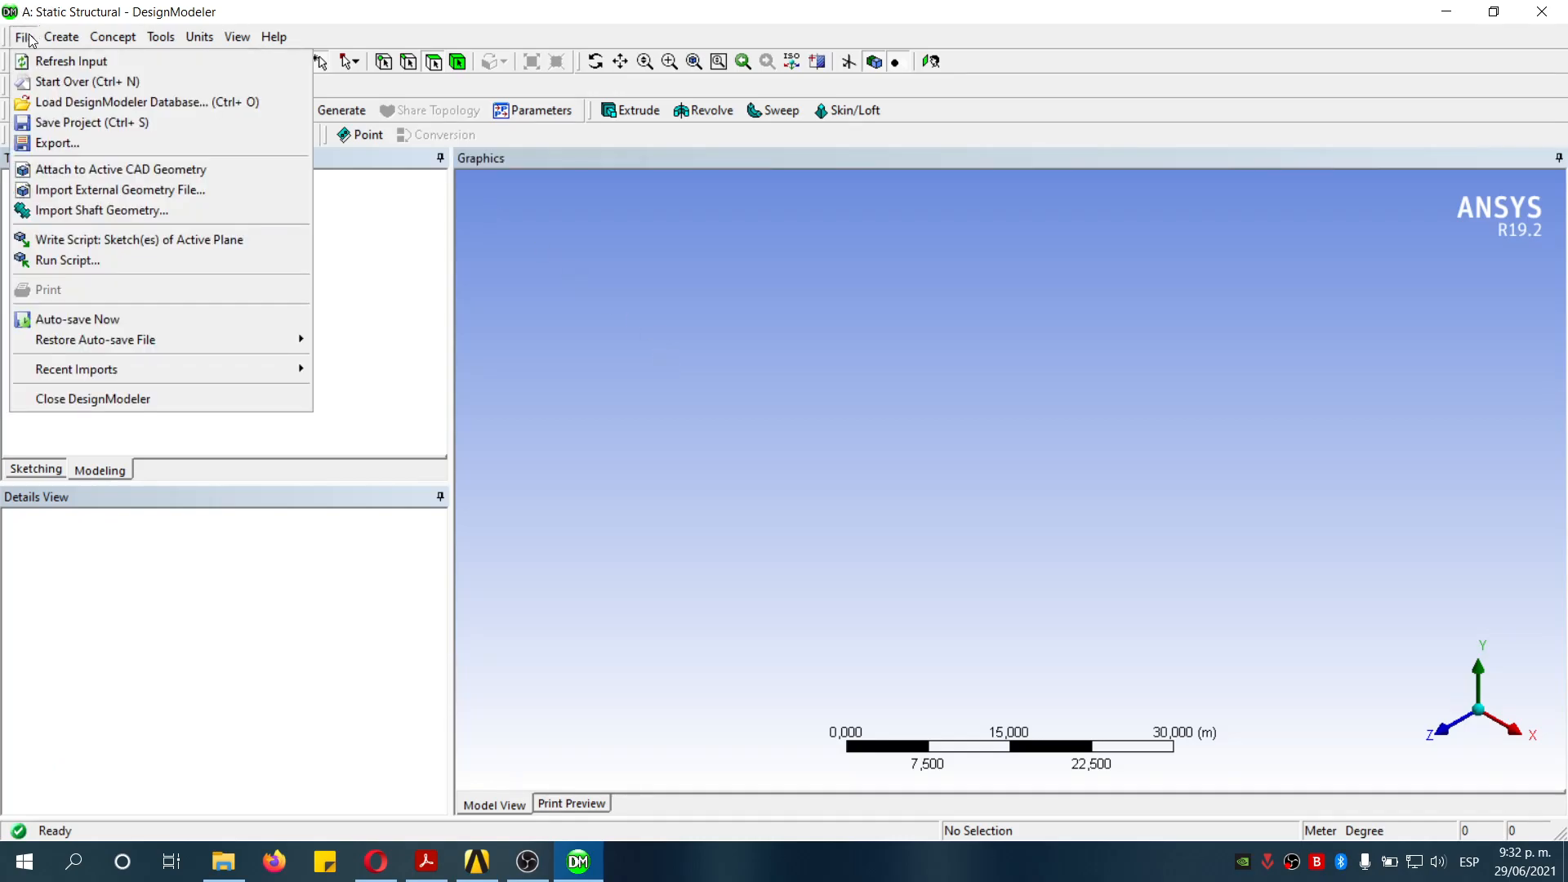
click(198, 193)
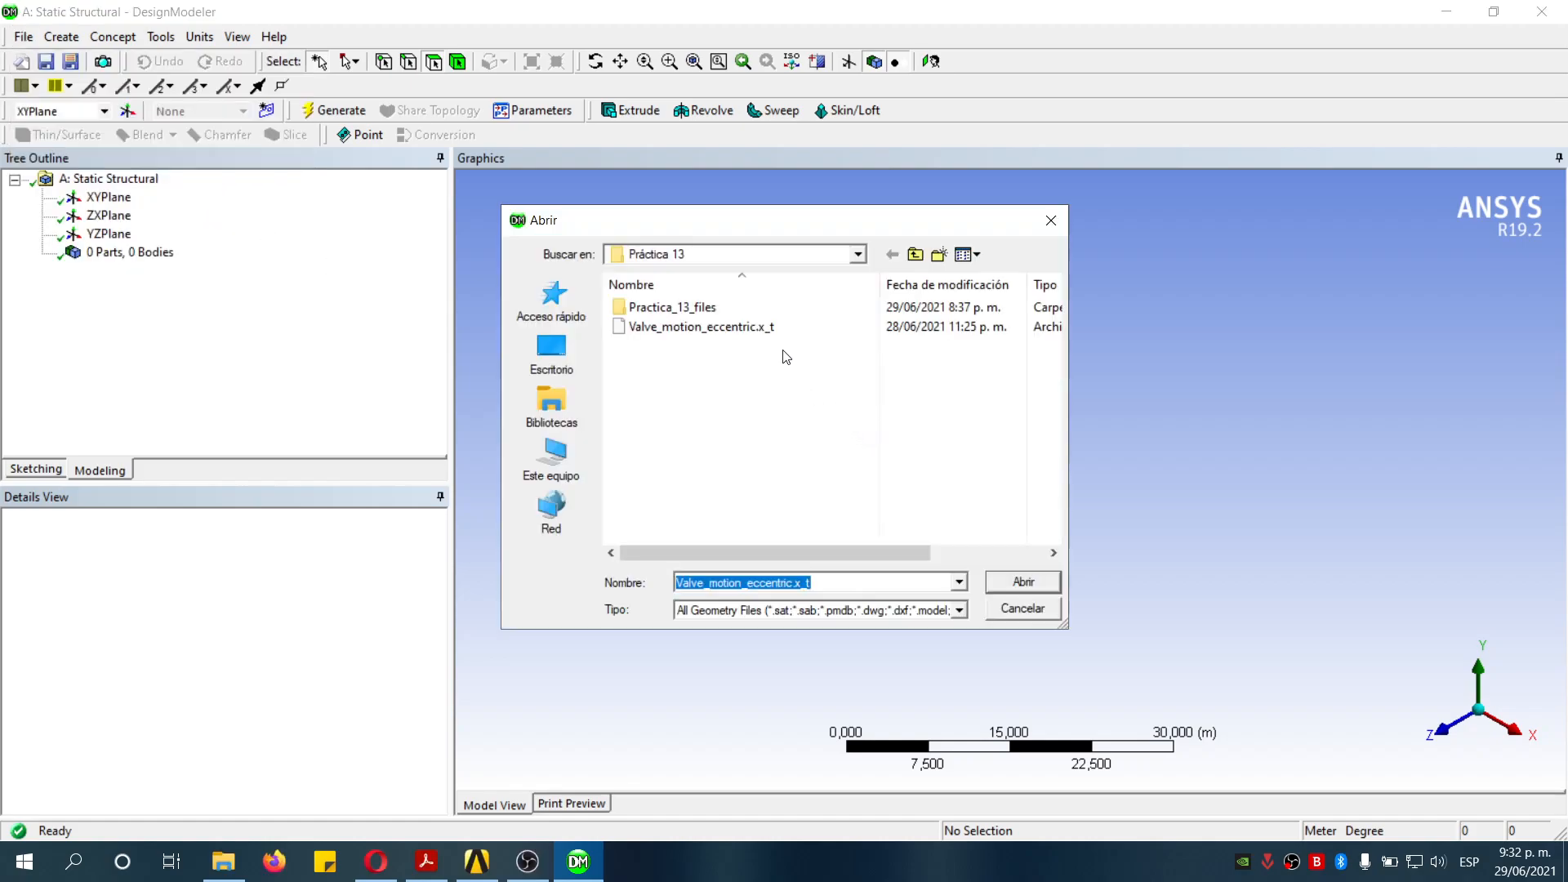
click(774, 328)
click(1031, 582)
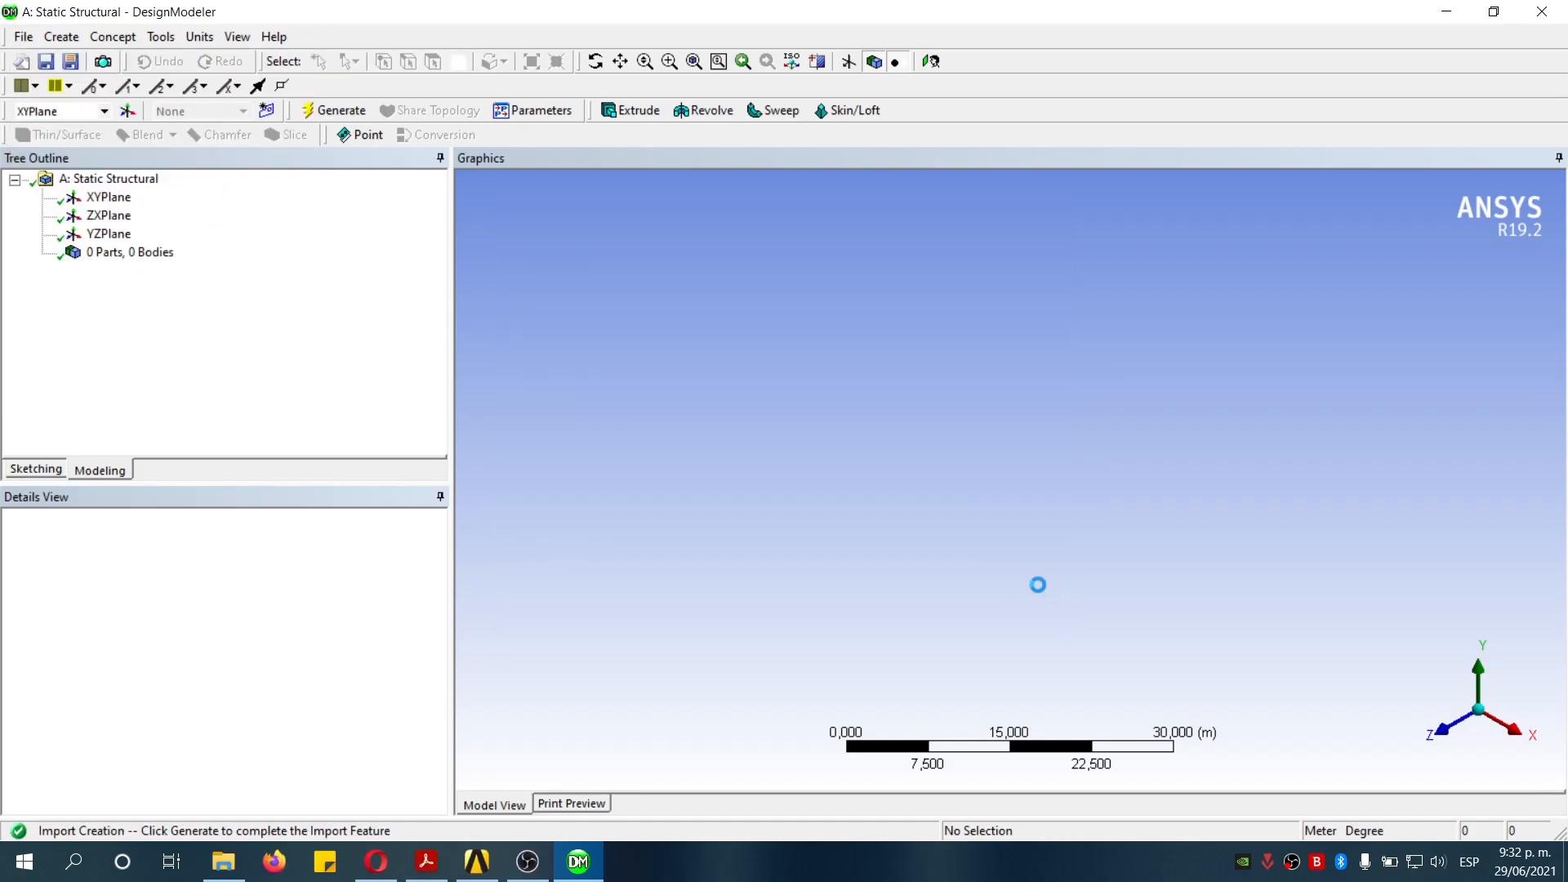
click(335, 111)
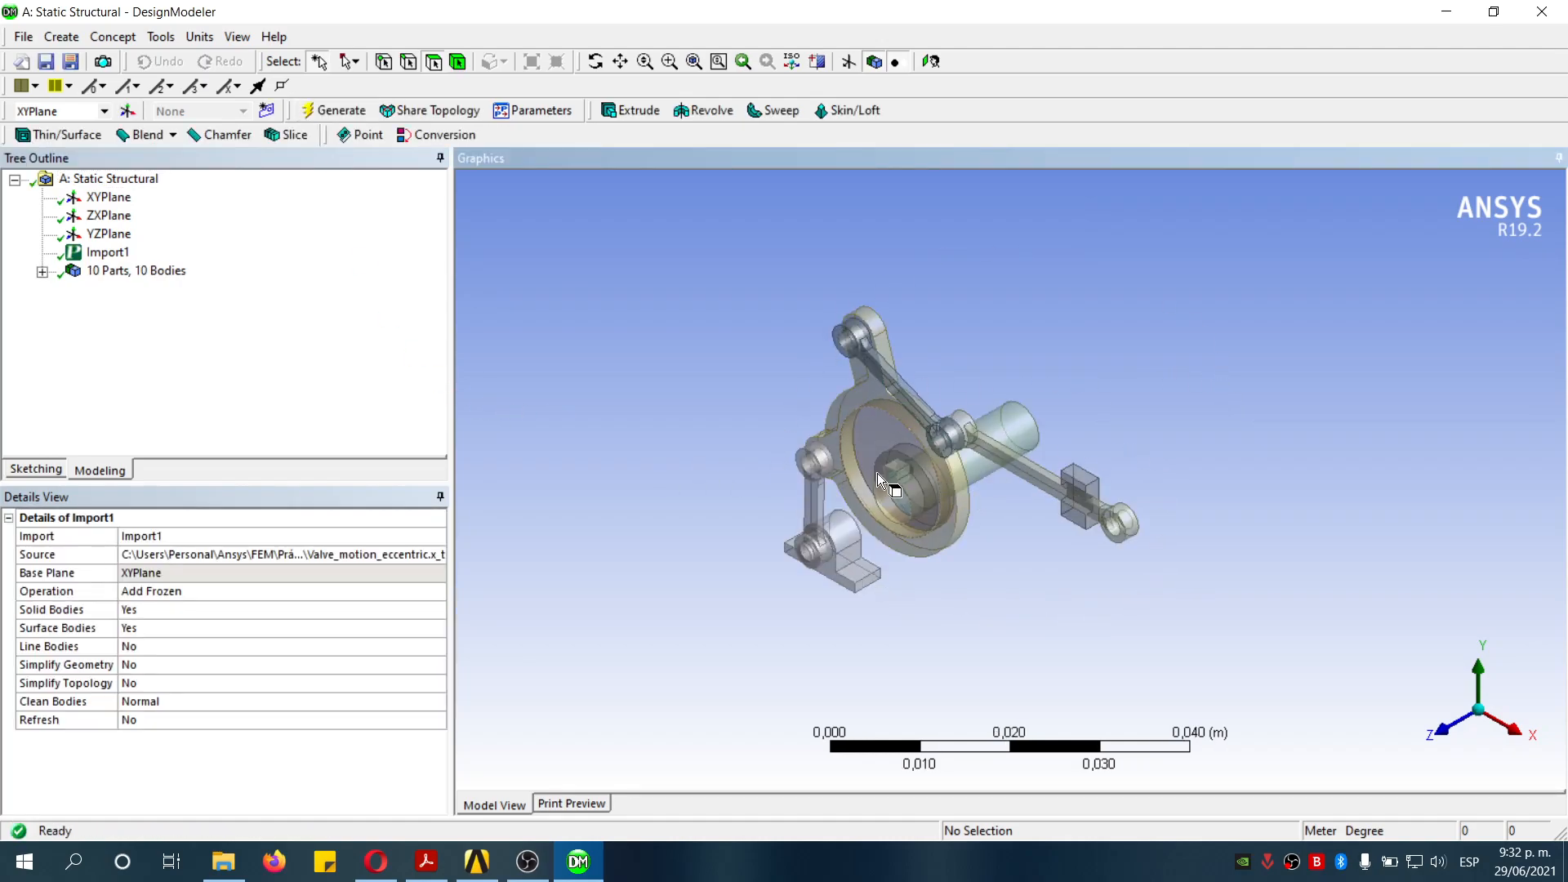
- Expand the bodies list and suppress the Valve_motion_eccentric_(keyway_2x2x2) body
click(43, 272)
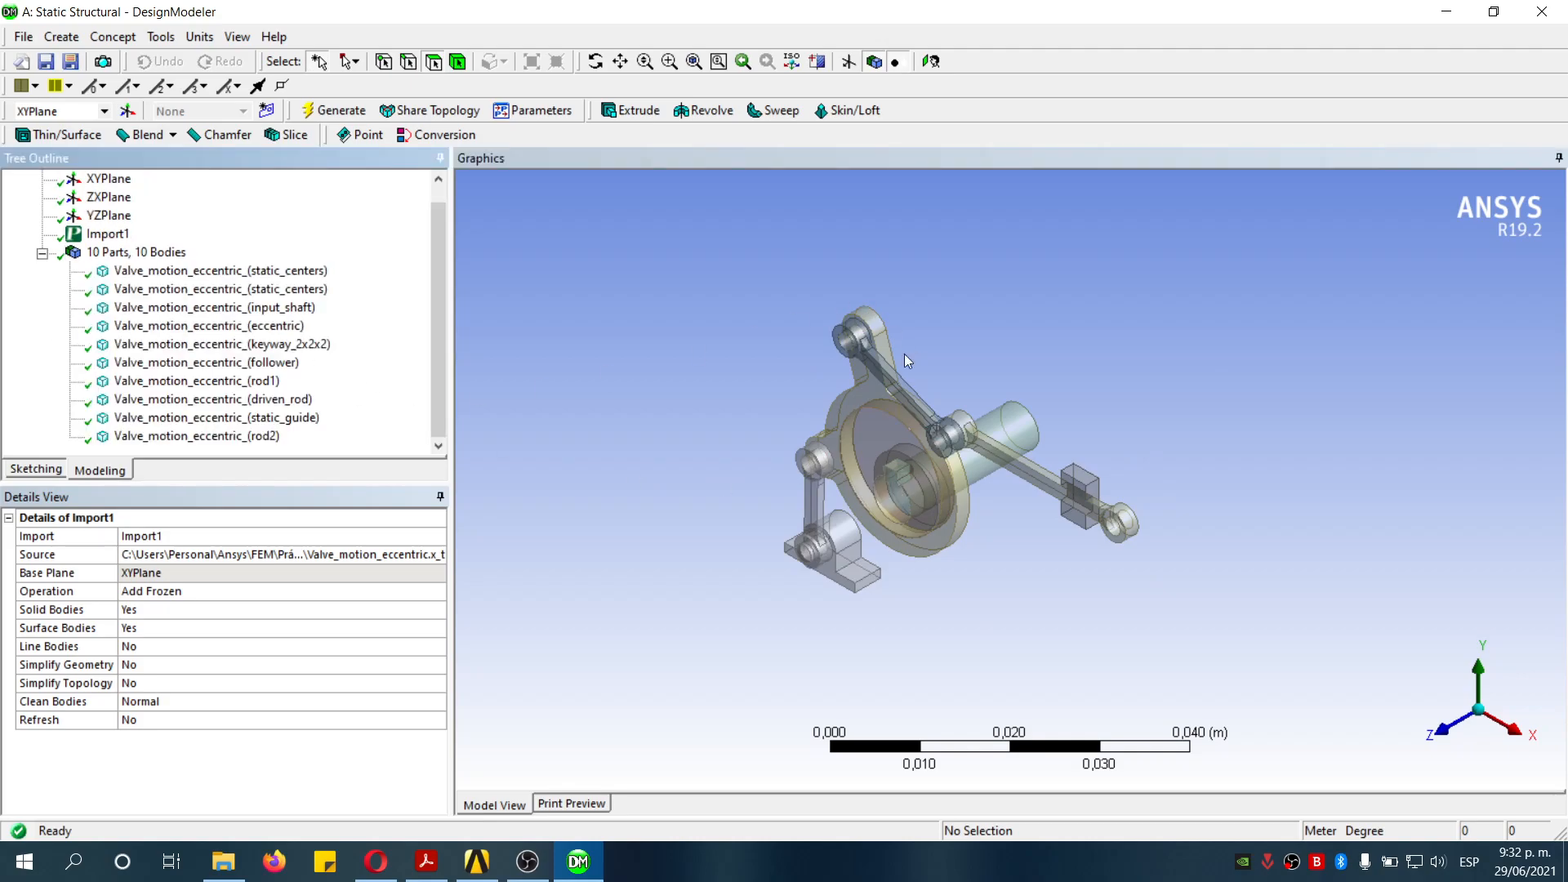
scroll(909, 349, down, 1)
drag(795, 390, 978, 531)
scroll(968, 413, down, 3)
scroll(1111, 478, down, 2)
scroll(1029, 491, up, 2)
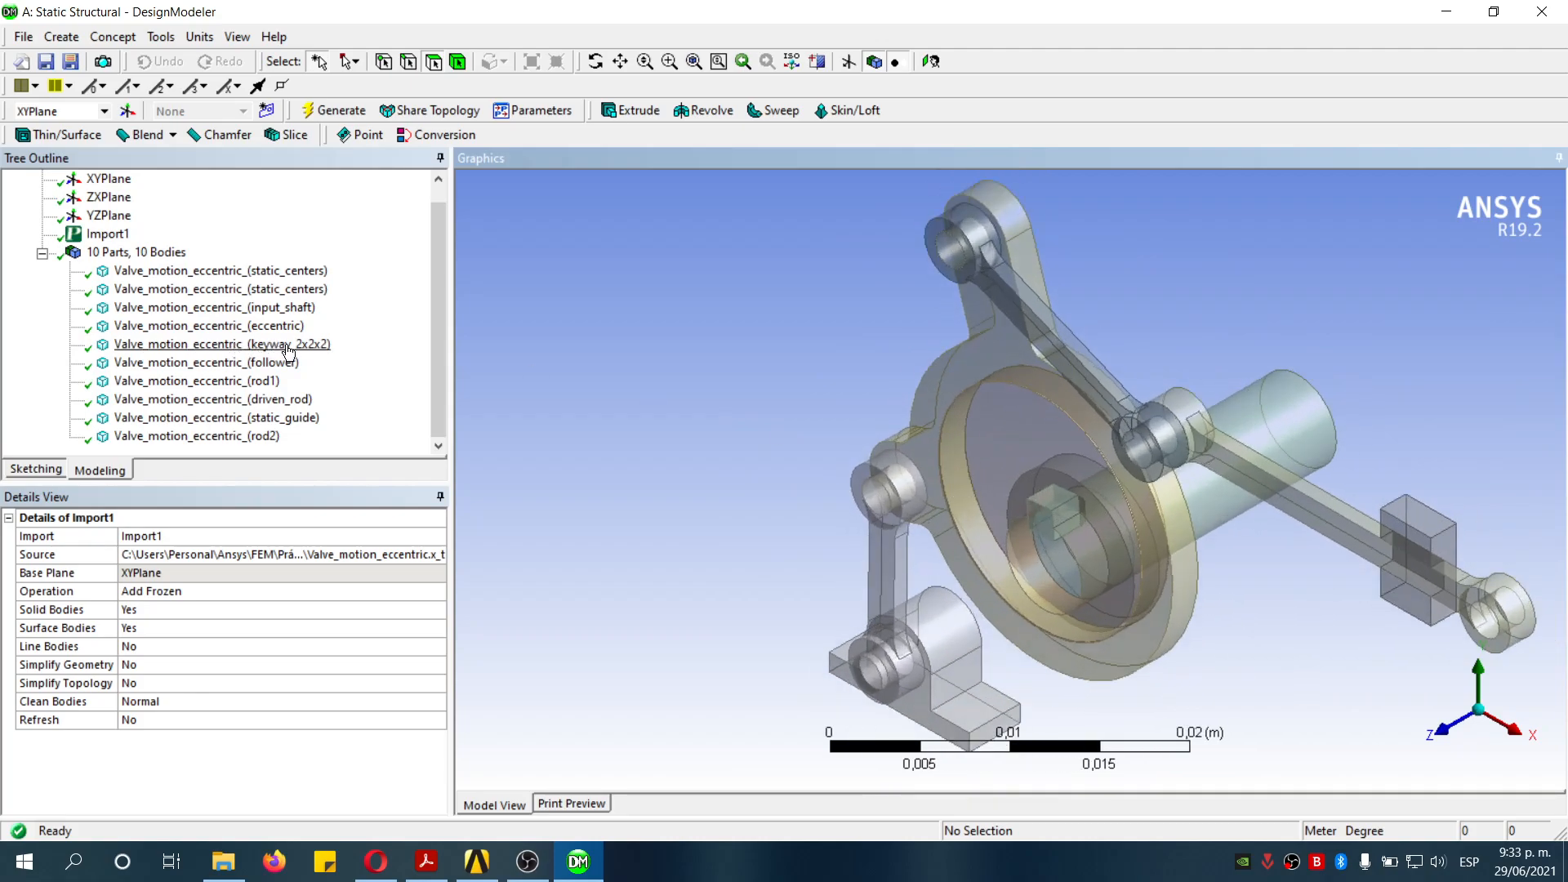
click(278, 346)
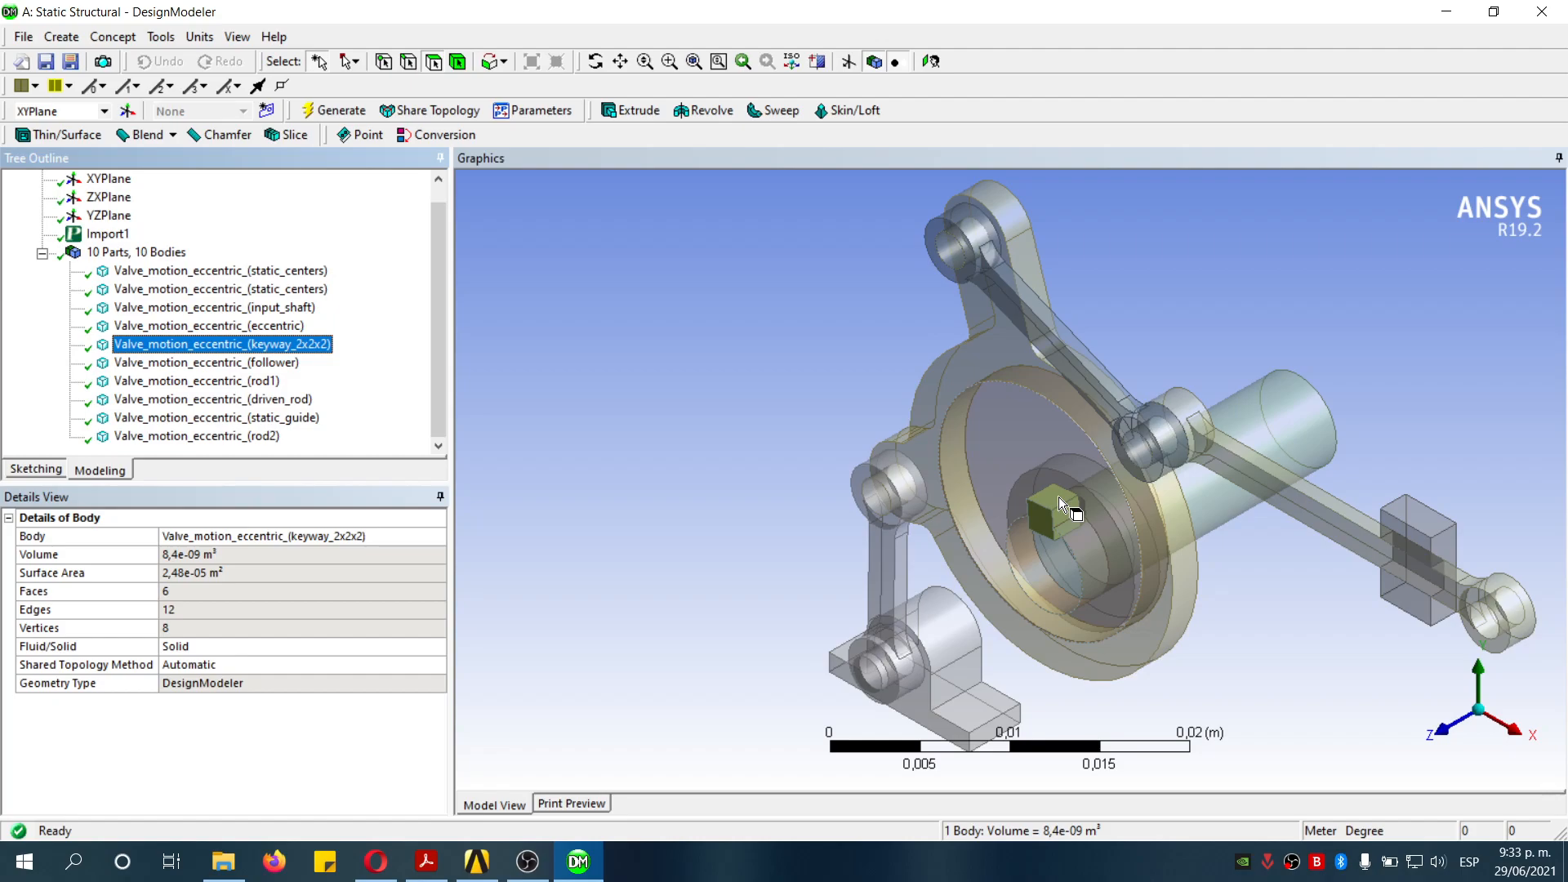
right_click(307, 344)
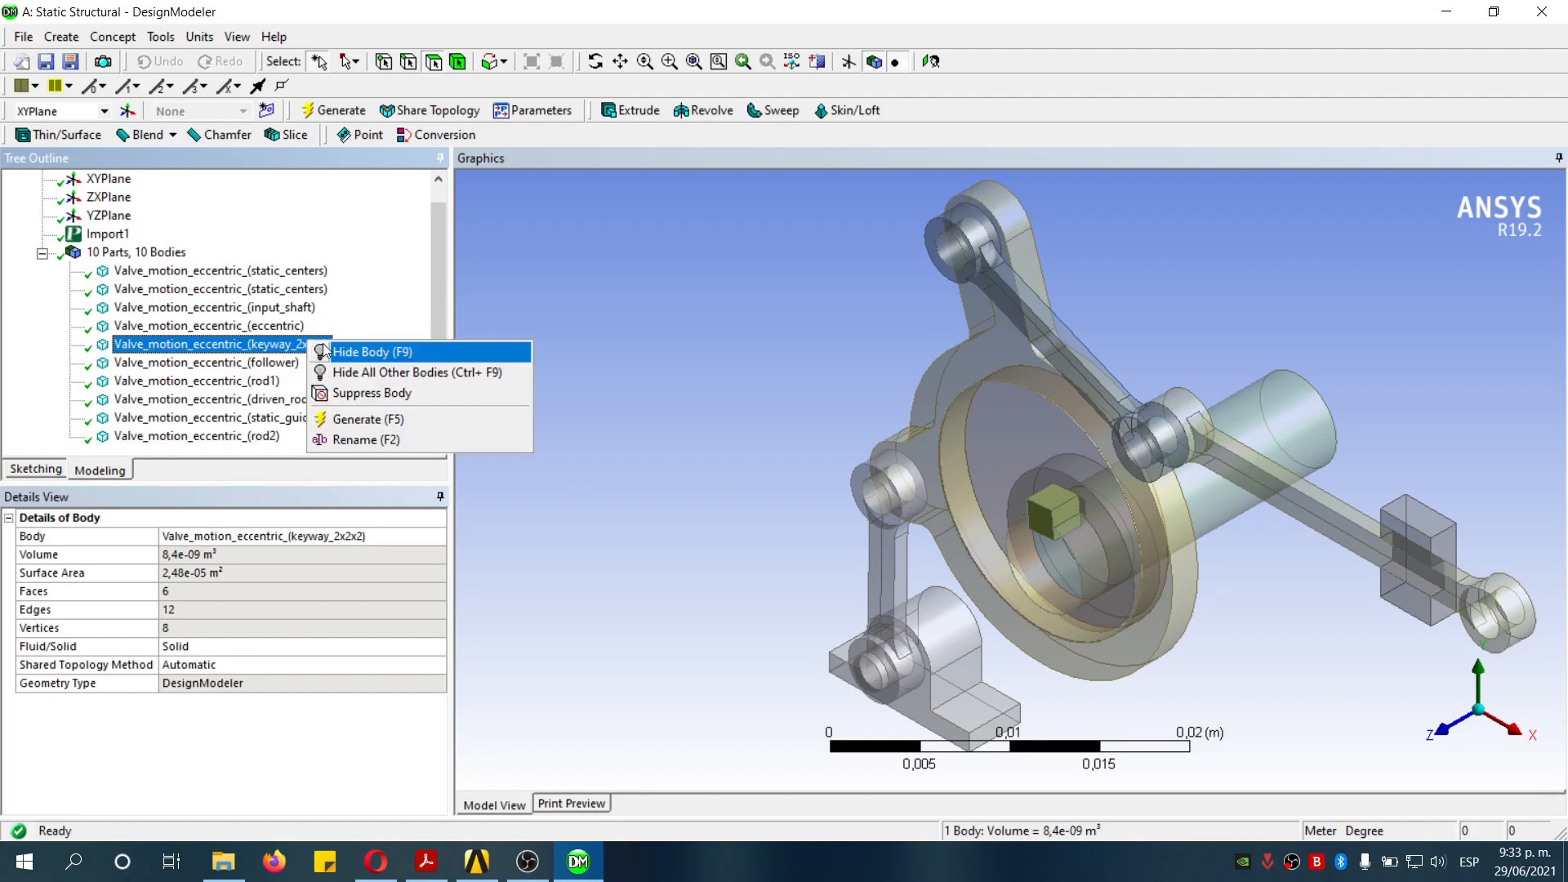
click(415, 395)
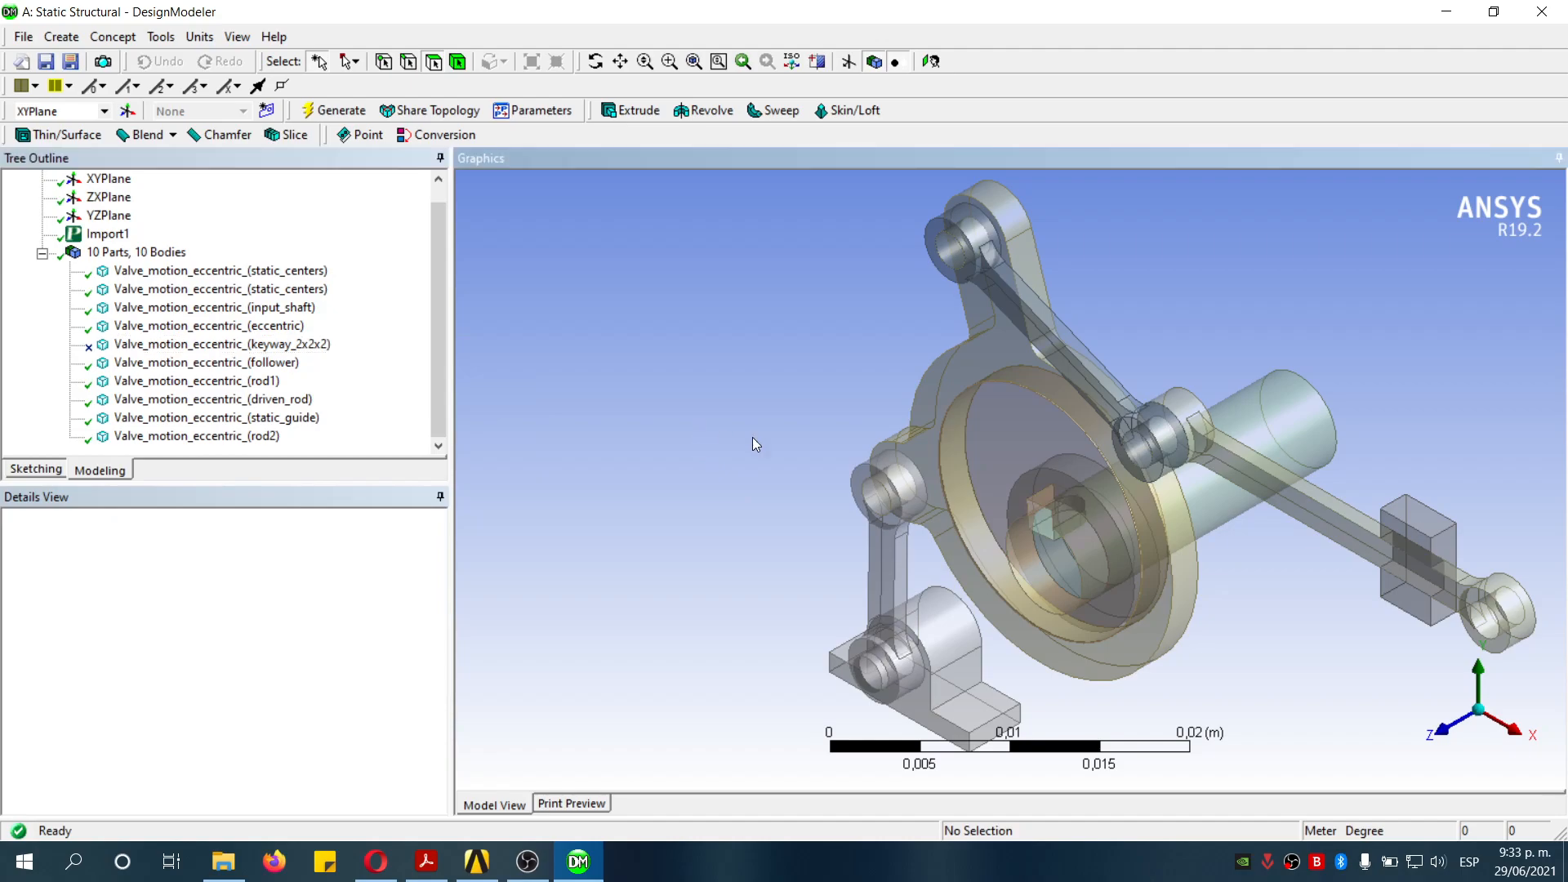
- Isolate the input shaft by hiding all other bodies
click(1265, 425)
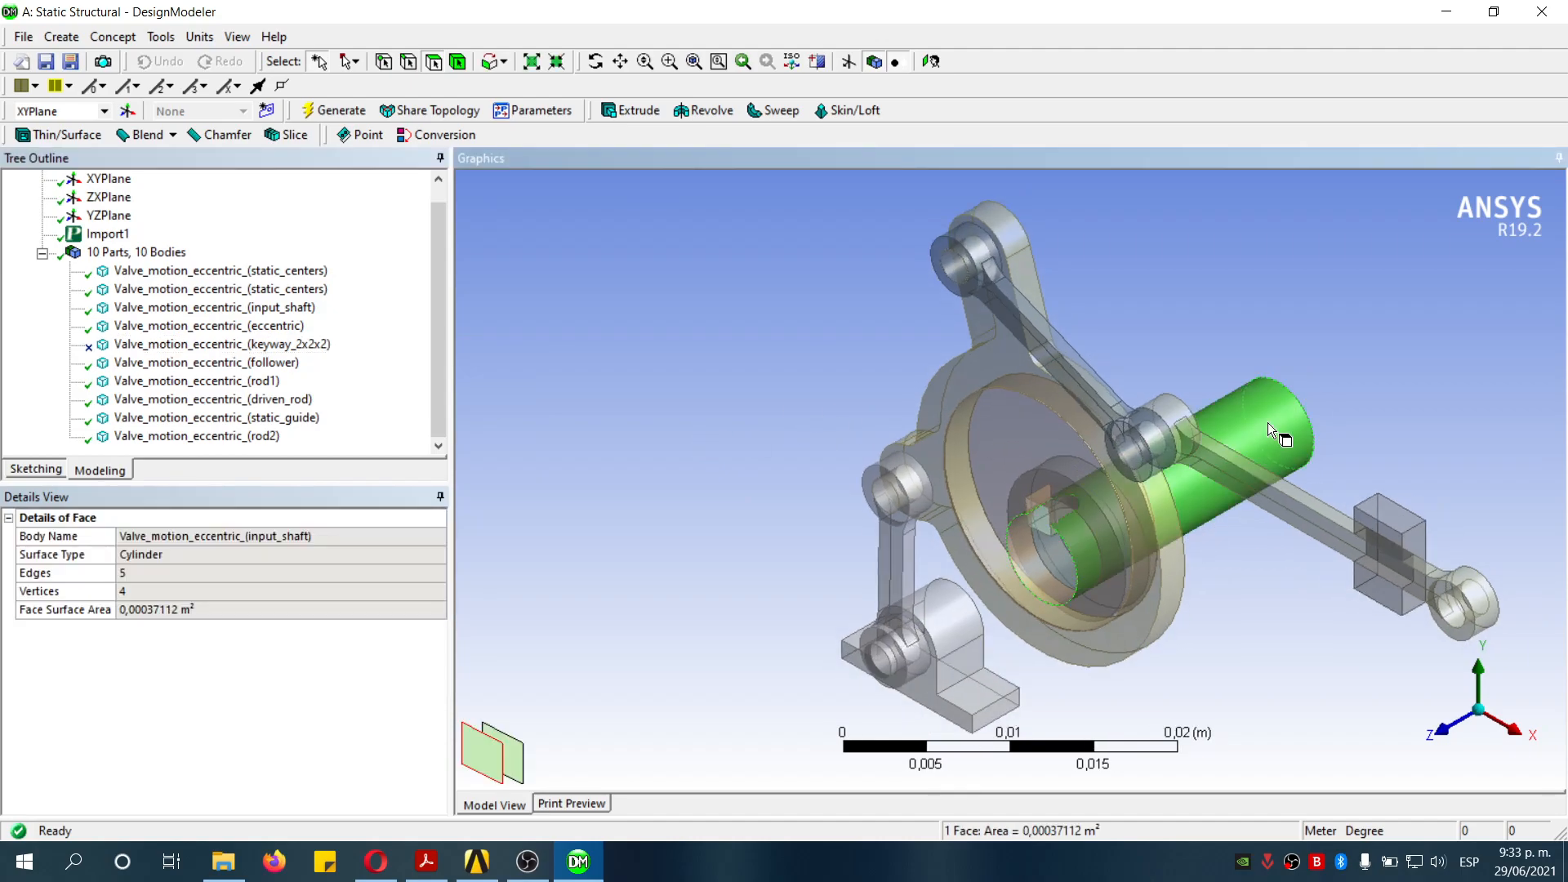
right_click(1269, 427)
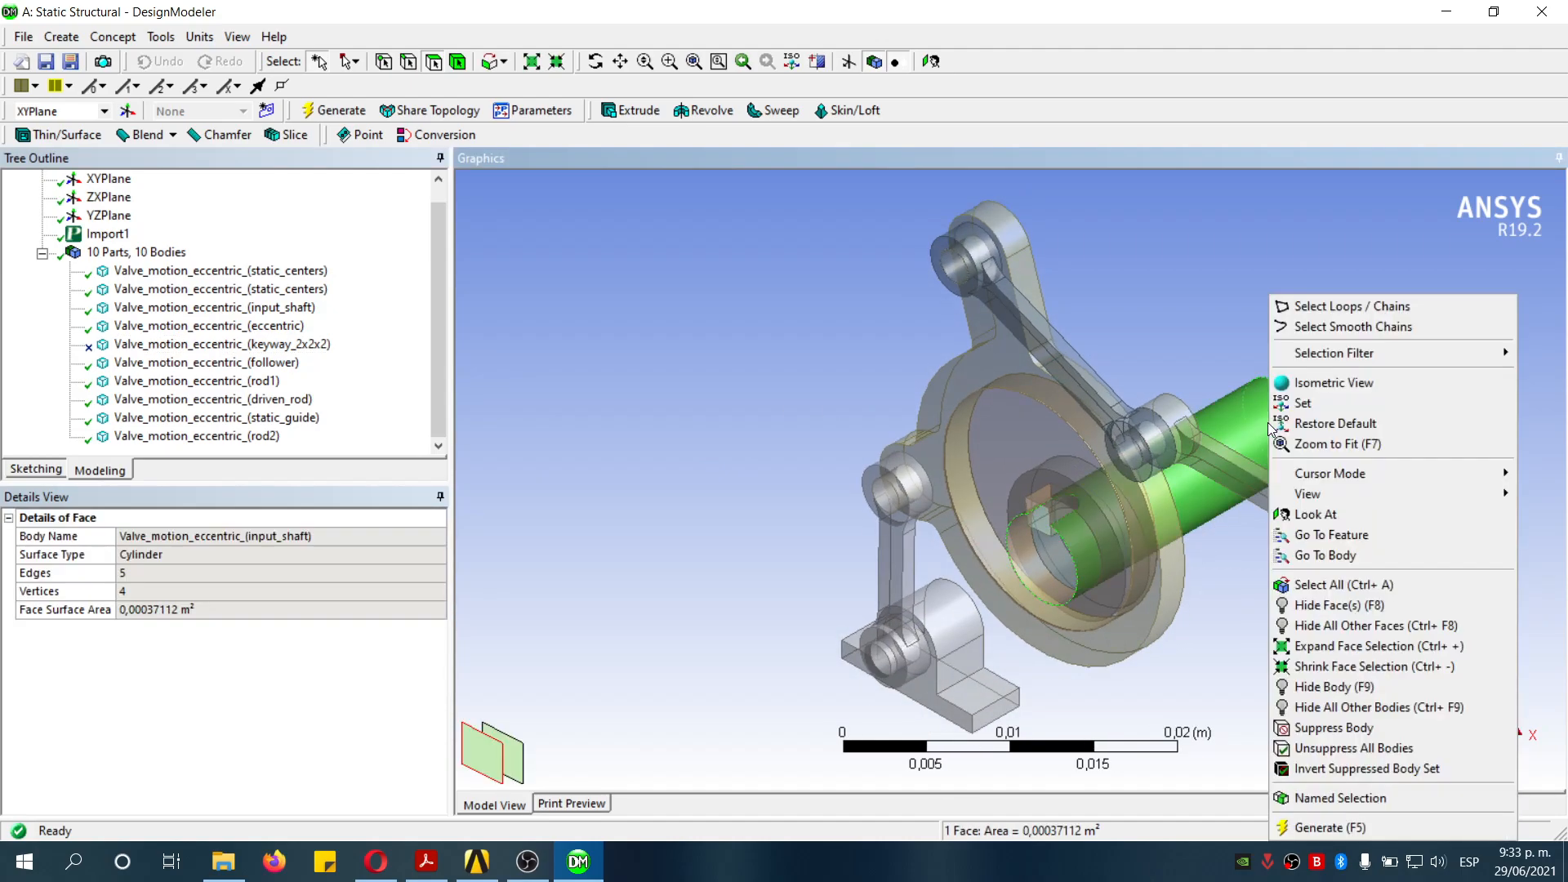
click(1391, 710)
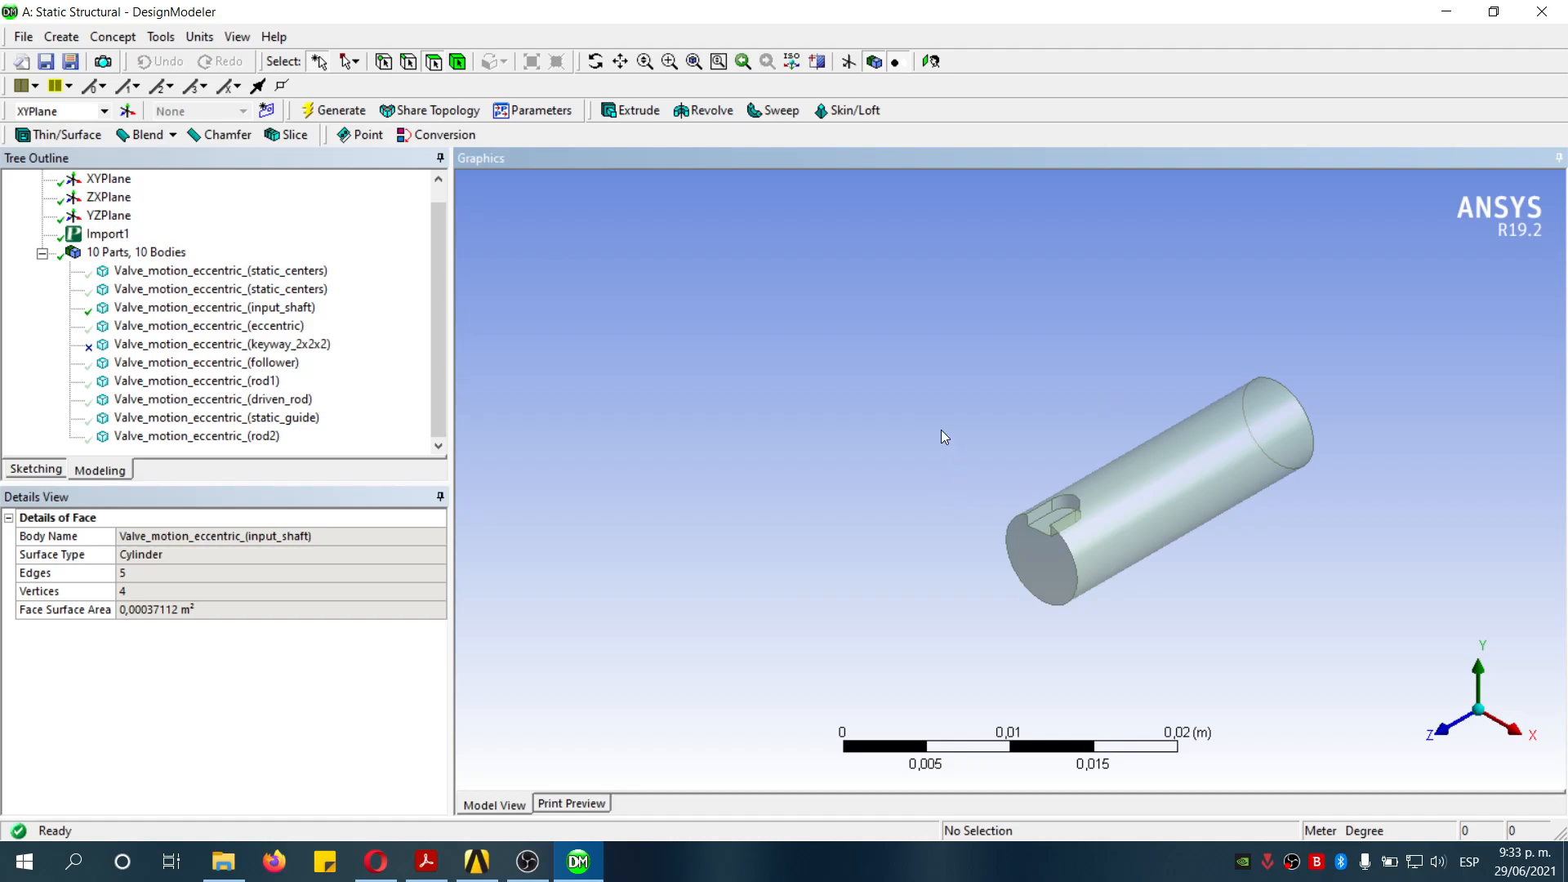
- Create a Face Delete removing the four keyway slot faces from the input shaft, apply and generate
click(62, 37)
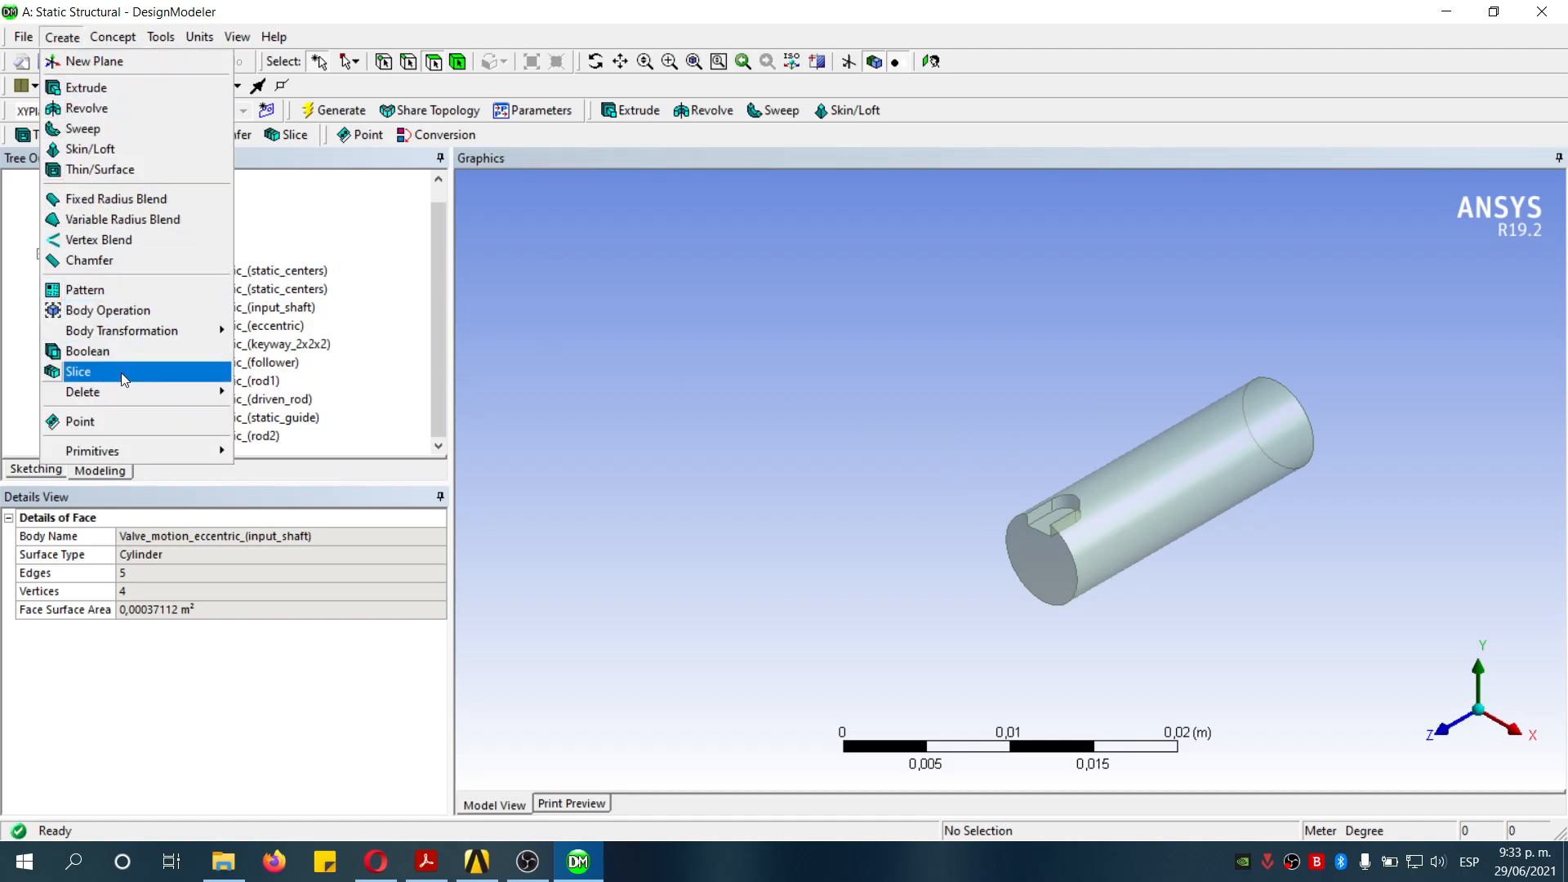
mouse_move(124, 392)
click(278, 412)
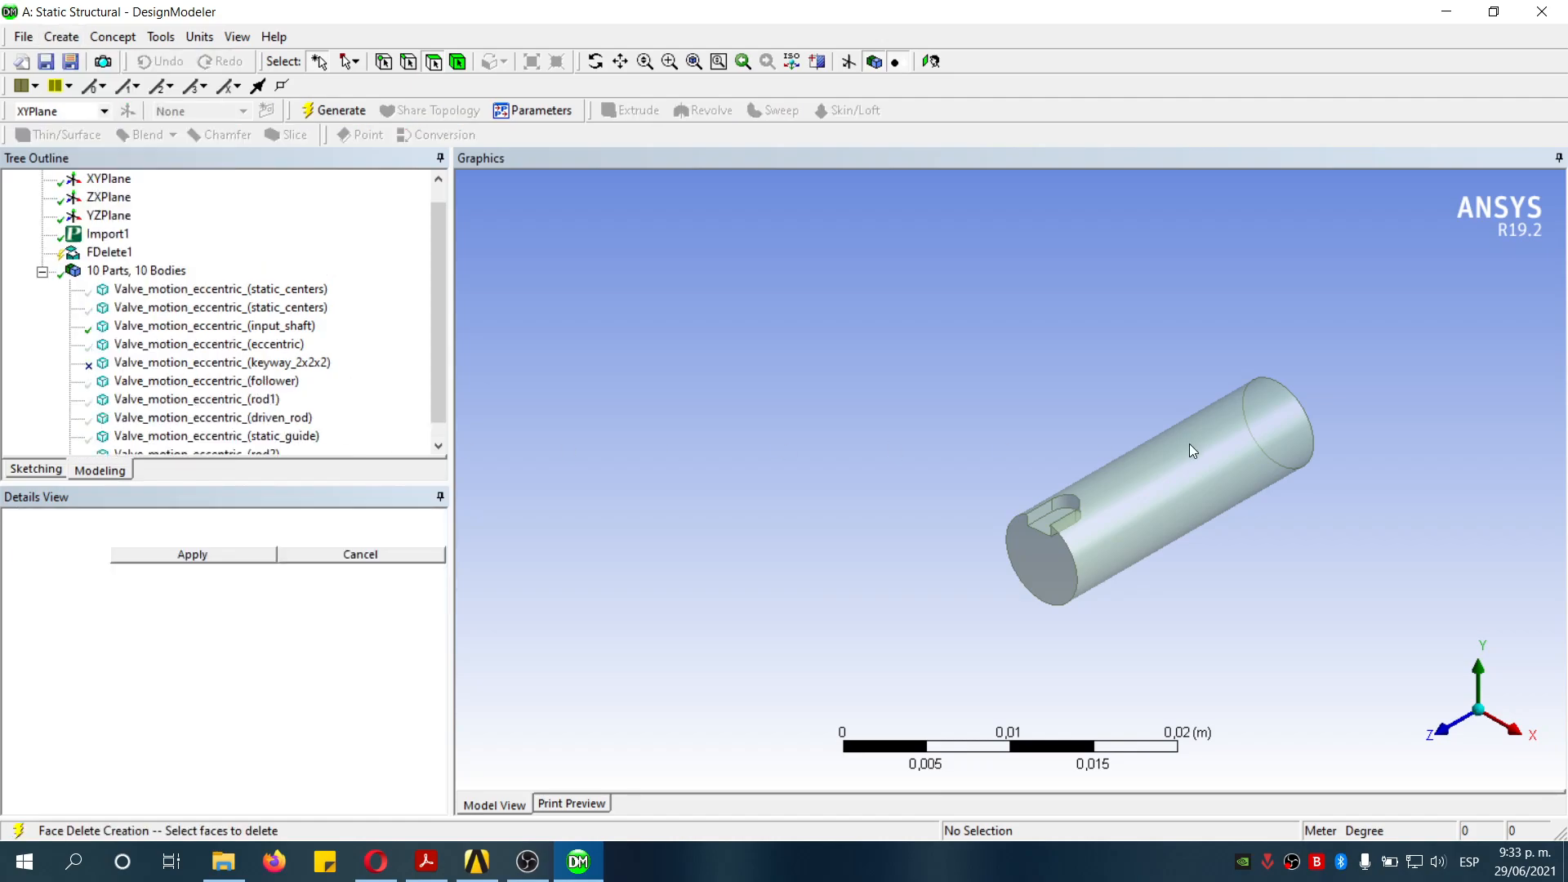
scroll(1050, 511, down, 1)
right_drag(1012, 466, 1089, 554)
scroll(1095, 480, down, 3)
middle_drag(1091, 479, 1138, 514)
click(956, 478)
ctrl+click(1050, 452)
middle_drag(1258, 570, 1132, 435)
ctrl+click(1297, 649)
ctrl+click(1228, 609)
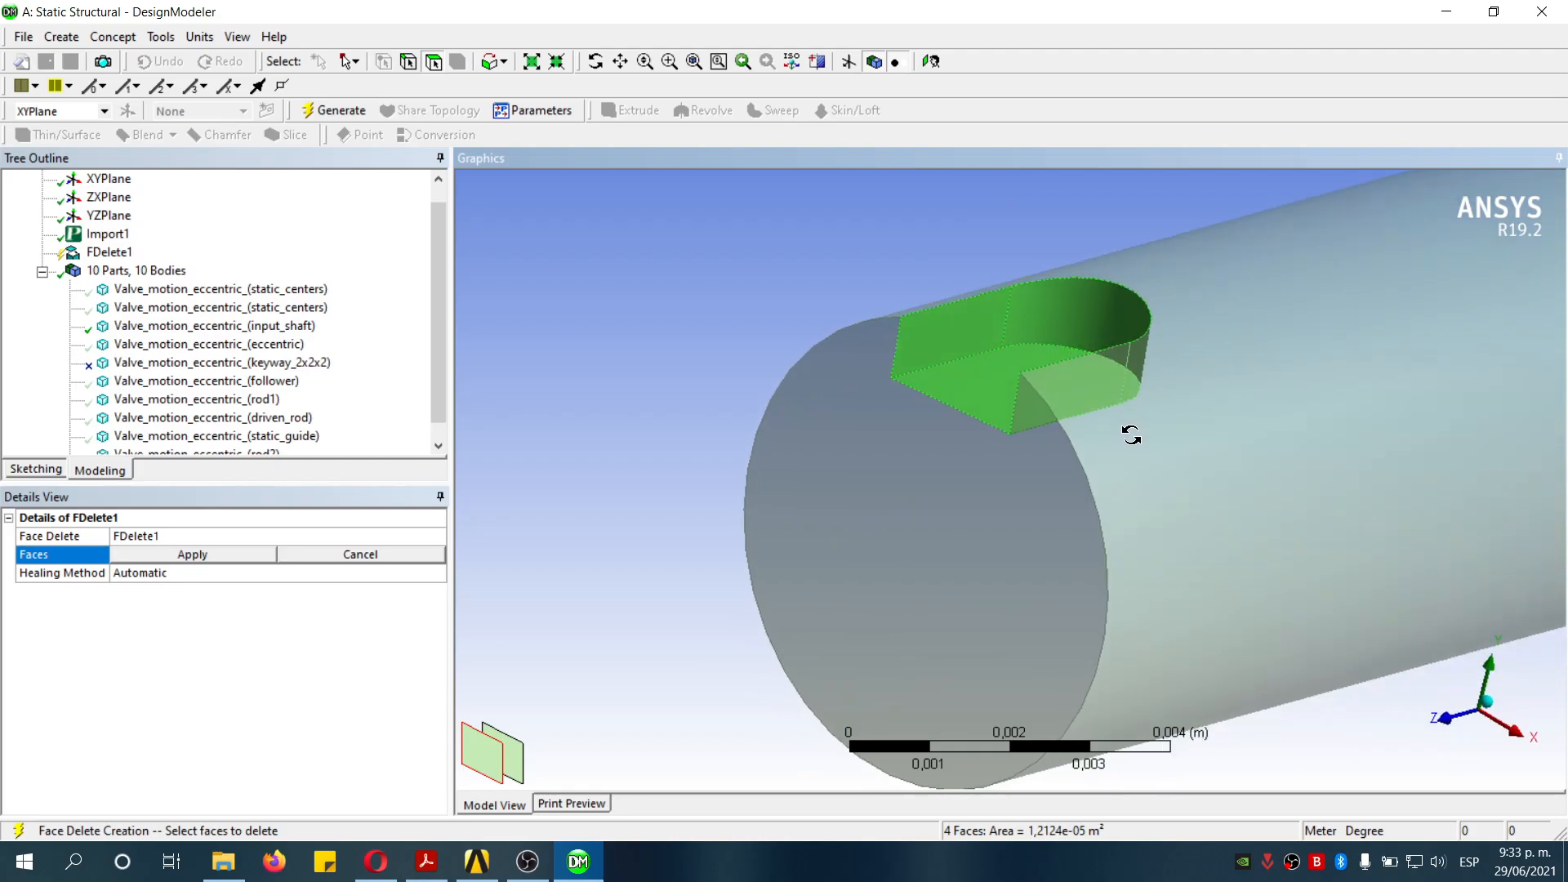
click(192, 555)
click(338, 111)
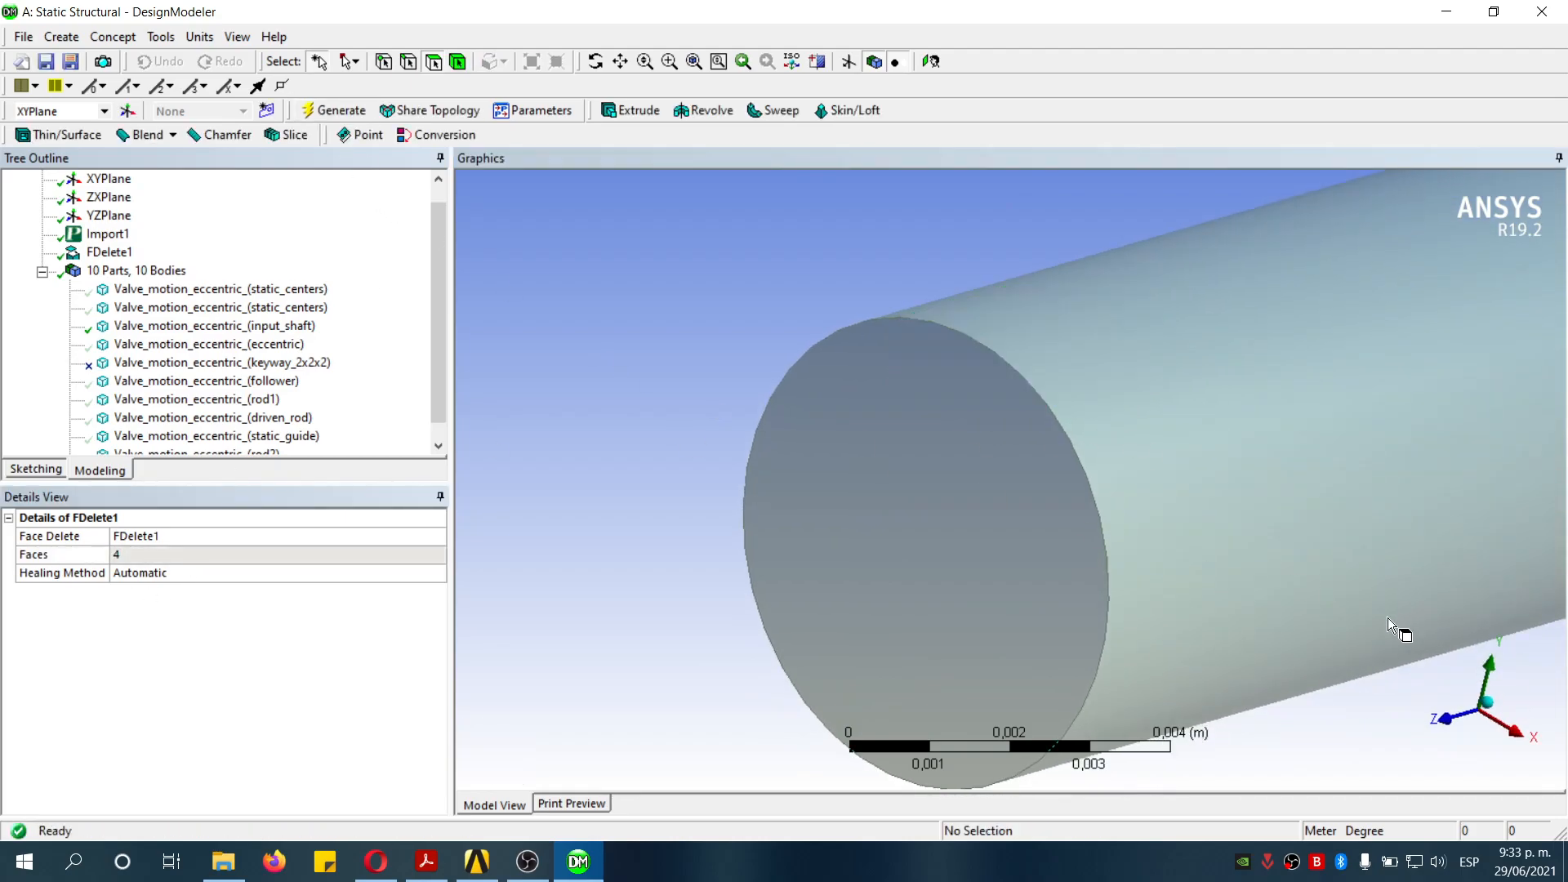
- Show all bodies again, then isolate the eccentric by hiding all other bodies
right_click(1274, 575)
click(1335, 489)
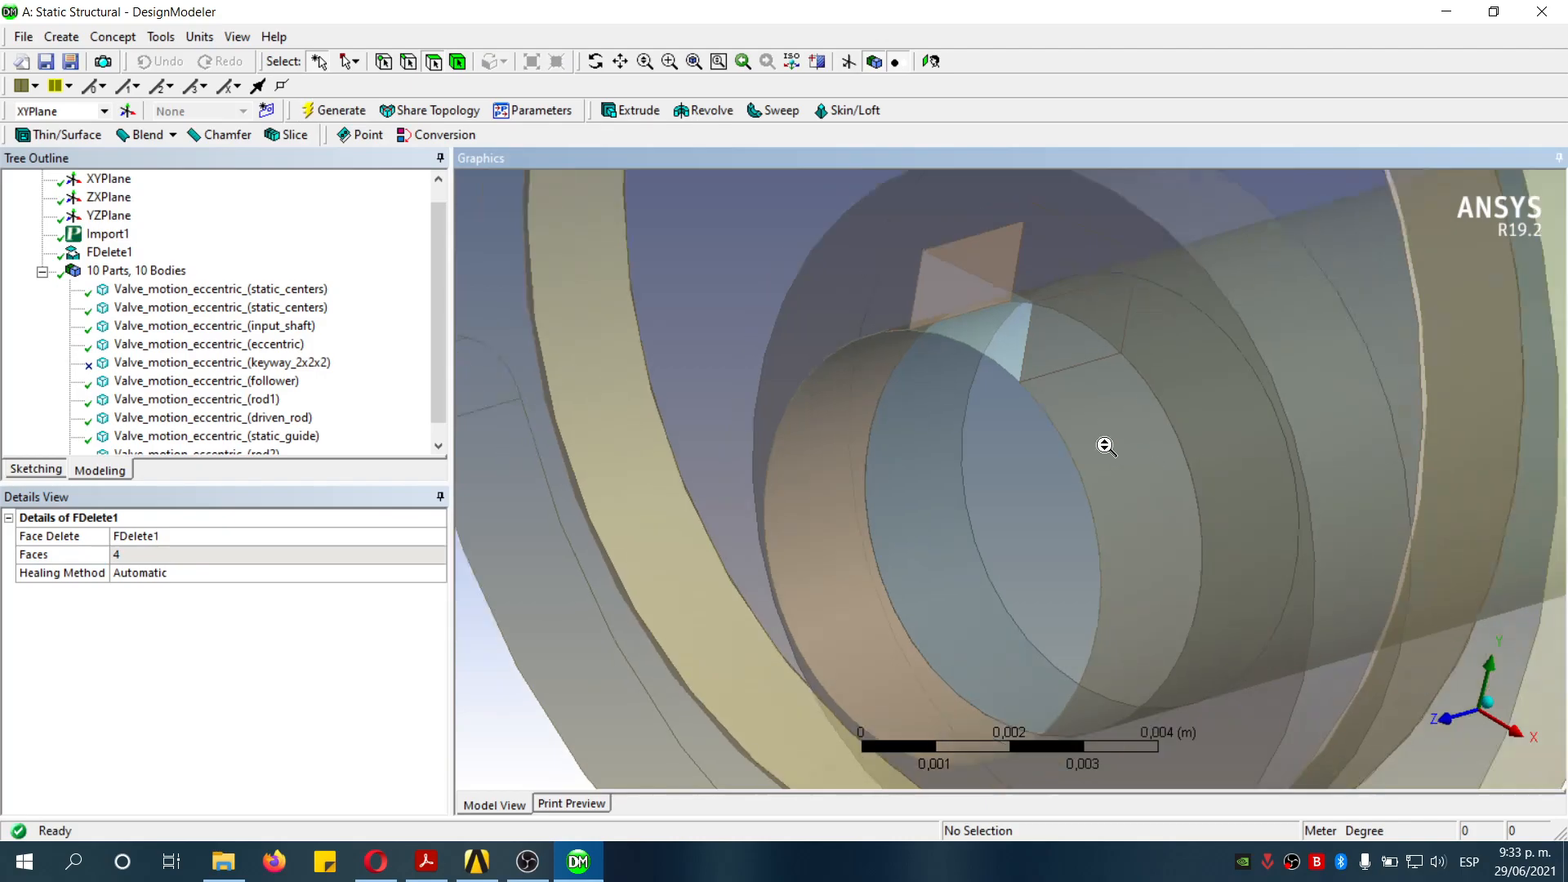
scroll(1059, 429, down, 2)
scroll(1059, 429, down, 3)
click(1056, 324)
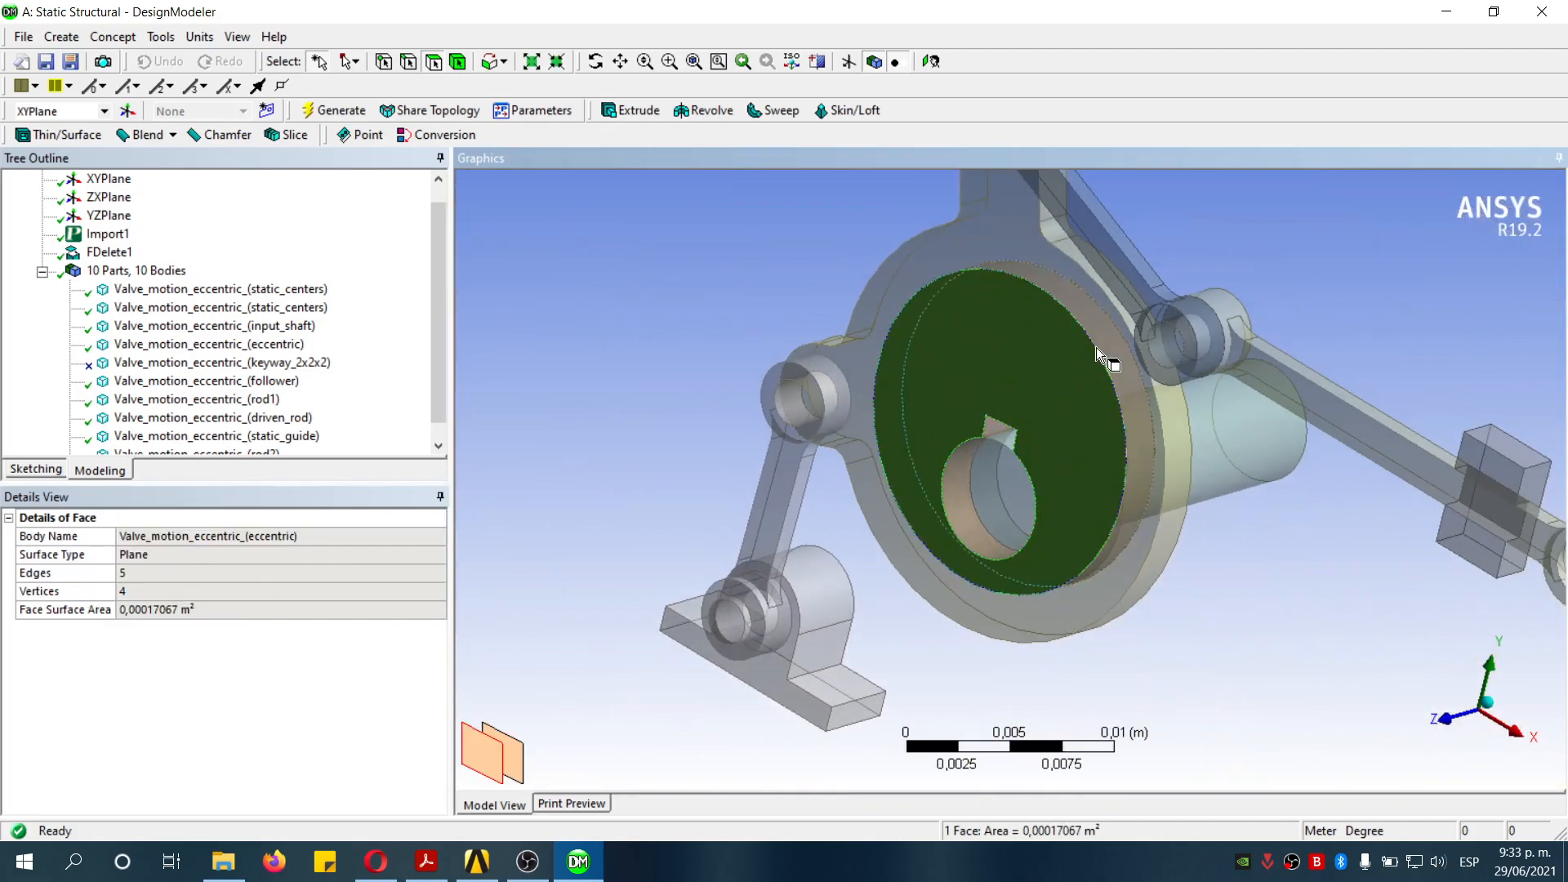
right_click(1019, 350)
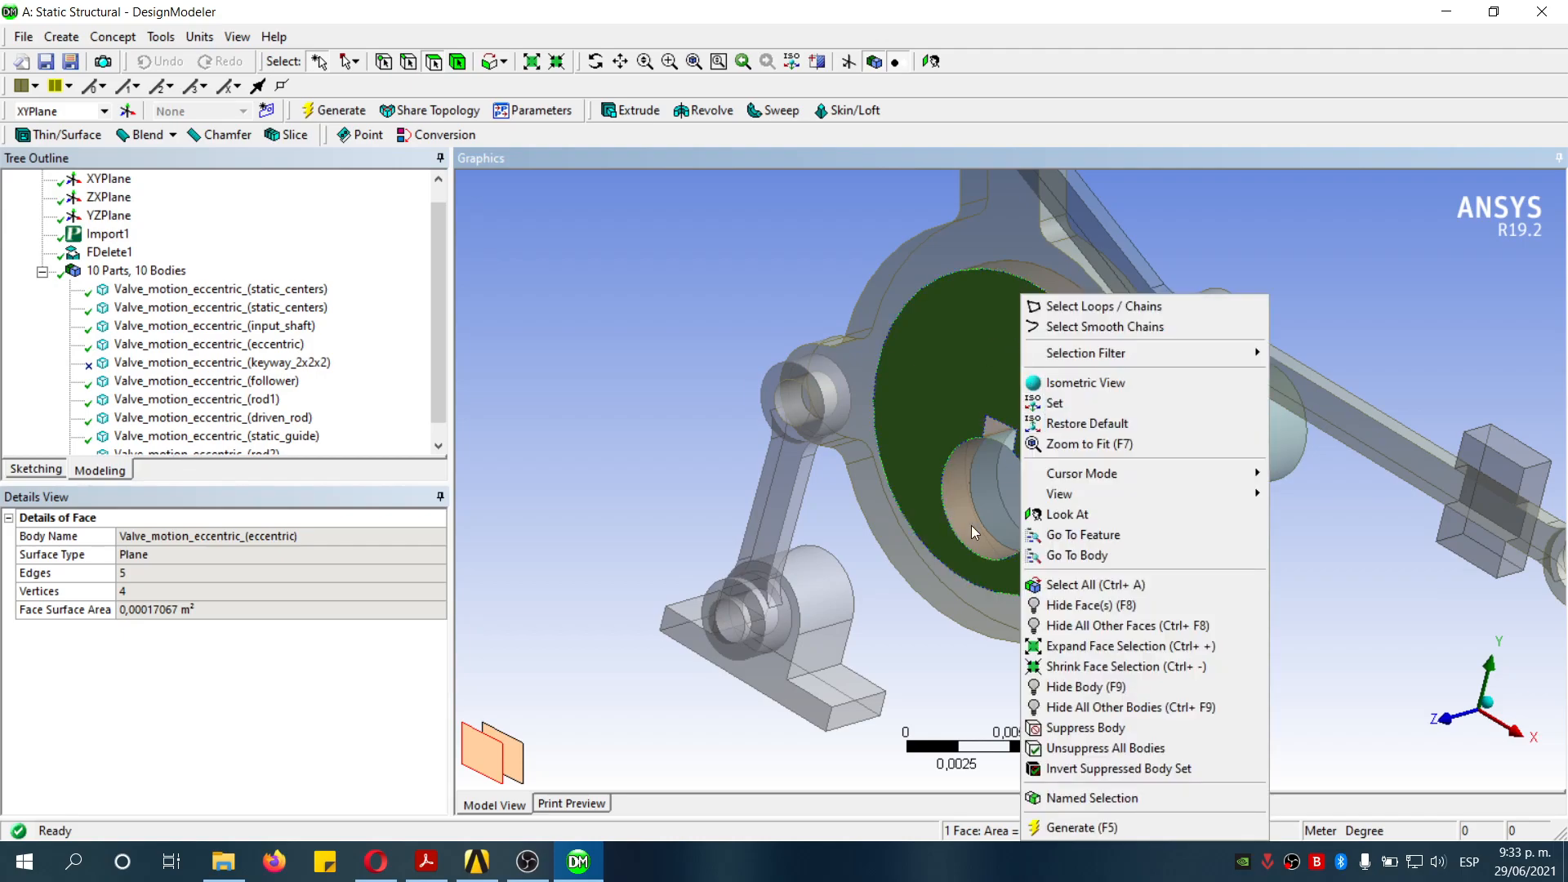
click(1128, 709)
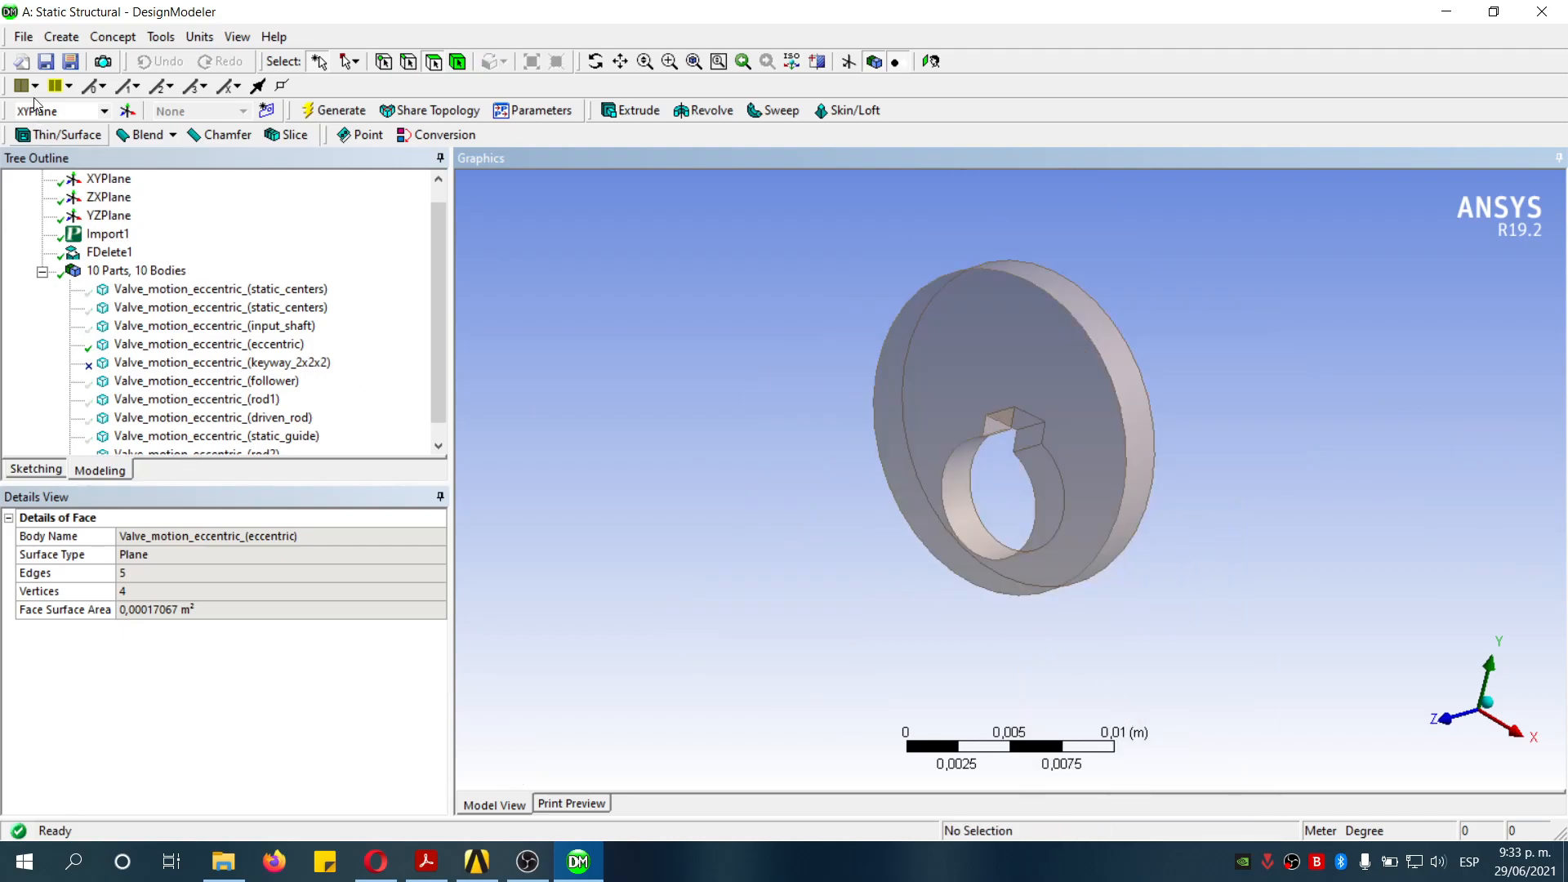
- Create a second Face Delete removing the three keyway slot faces from the eccentric's bore, apply and generate
click(61, 36)
mouse_move(128, 404)
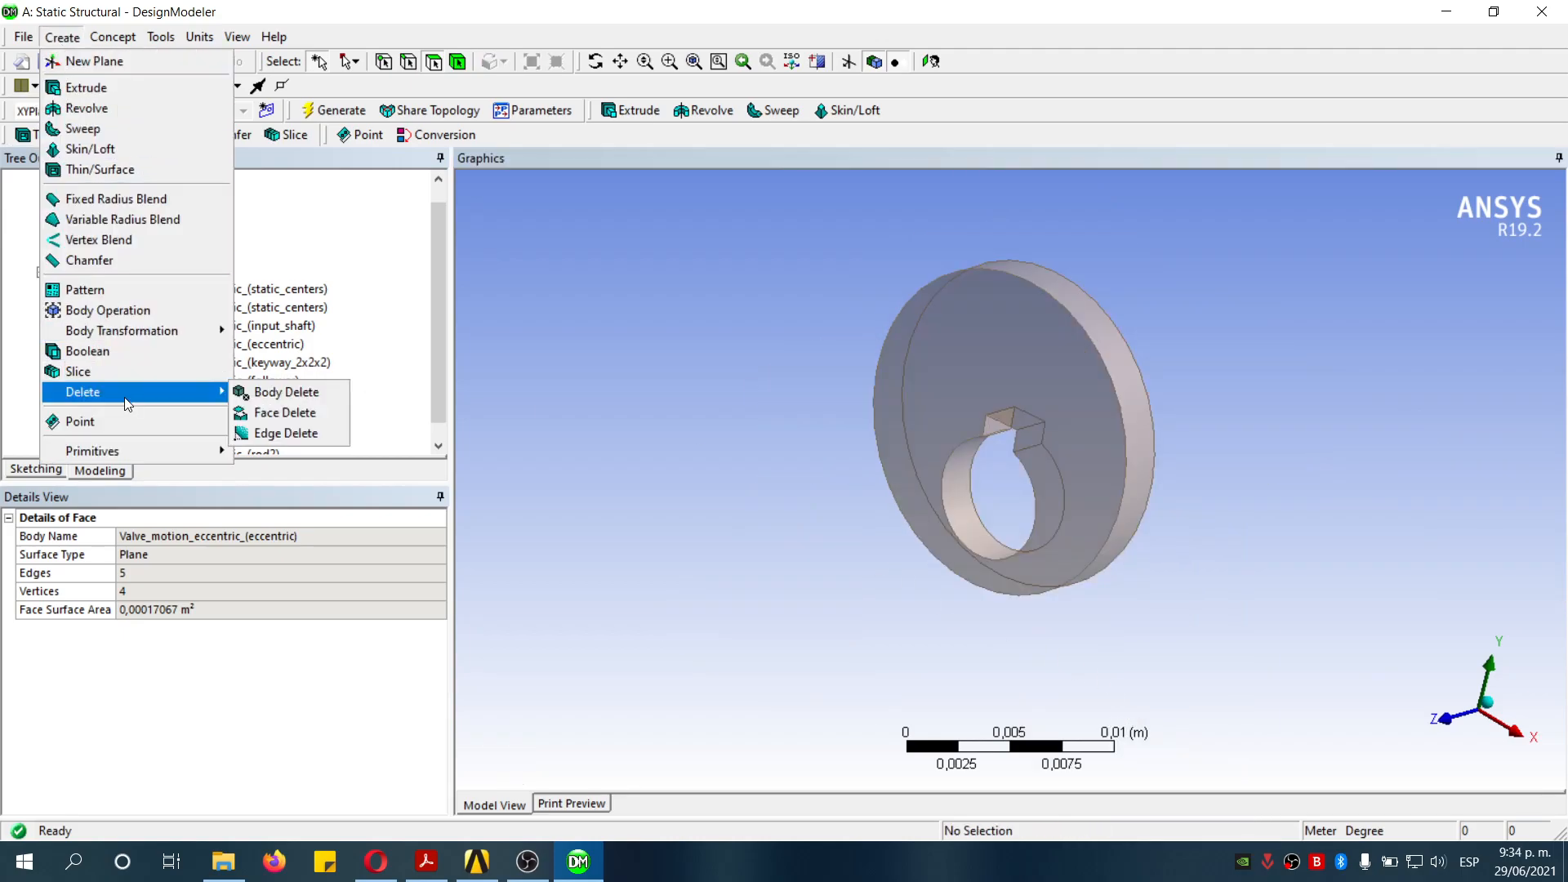
click(272, 414)
middle_drag(977, 483, 1337, 488)
click(1011, 412)
ctrl+click(1025, 408)
ctrl+click(1222, 494)
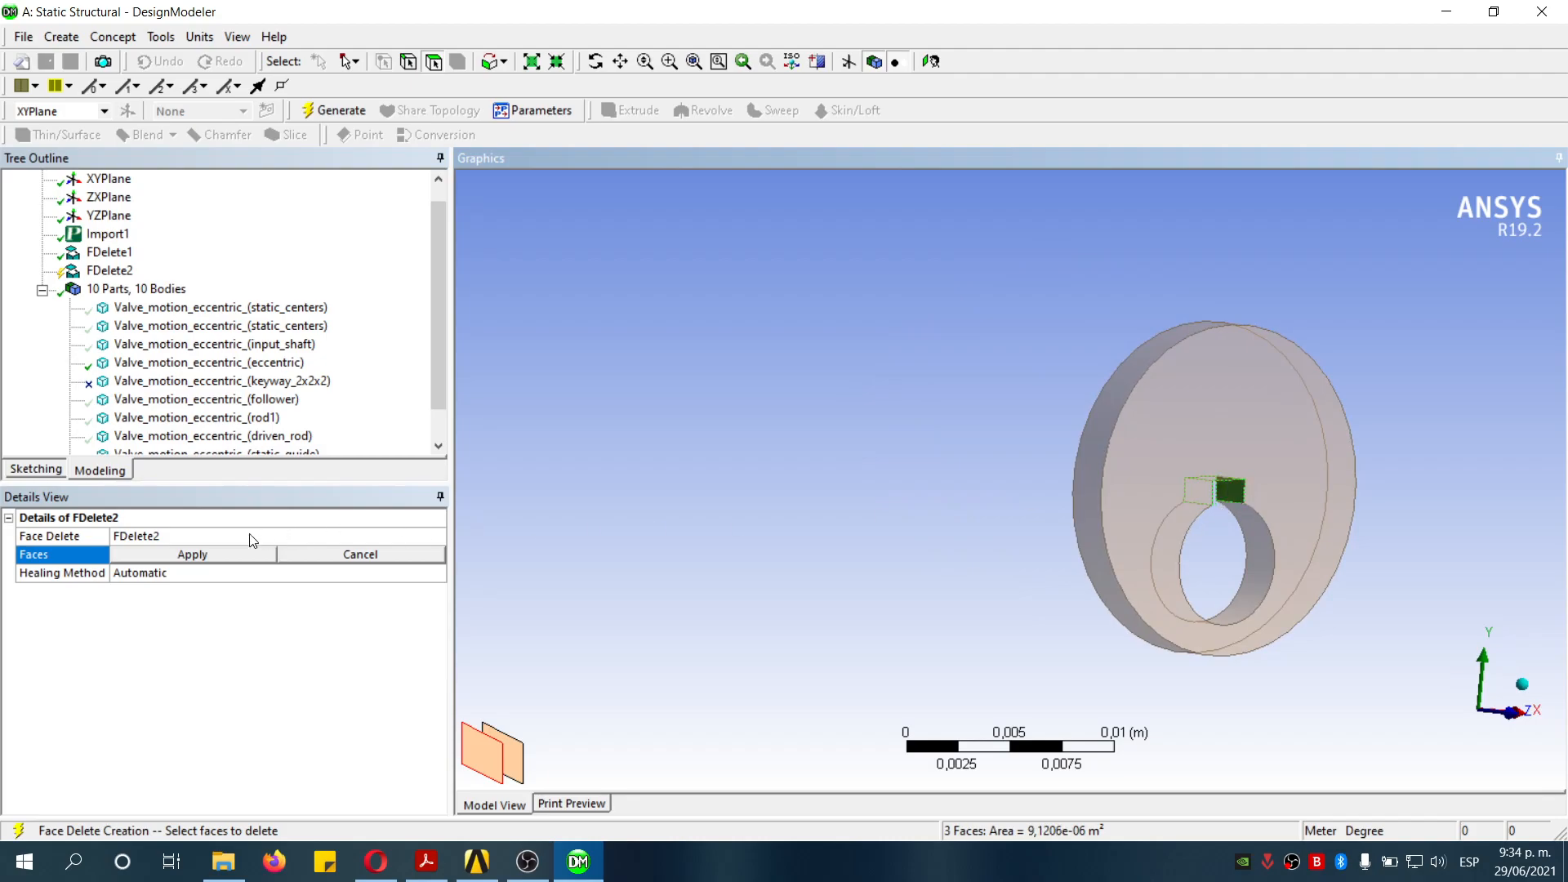
click(220, 555)
click(356, 111)
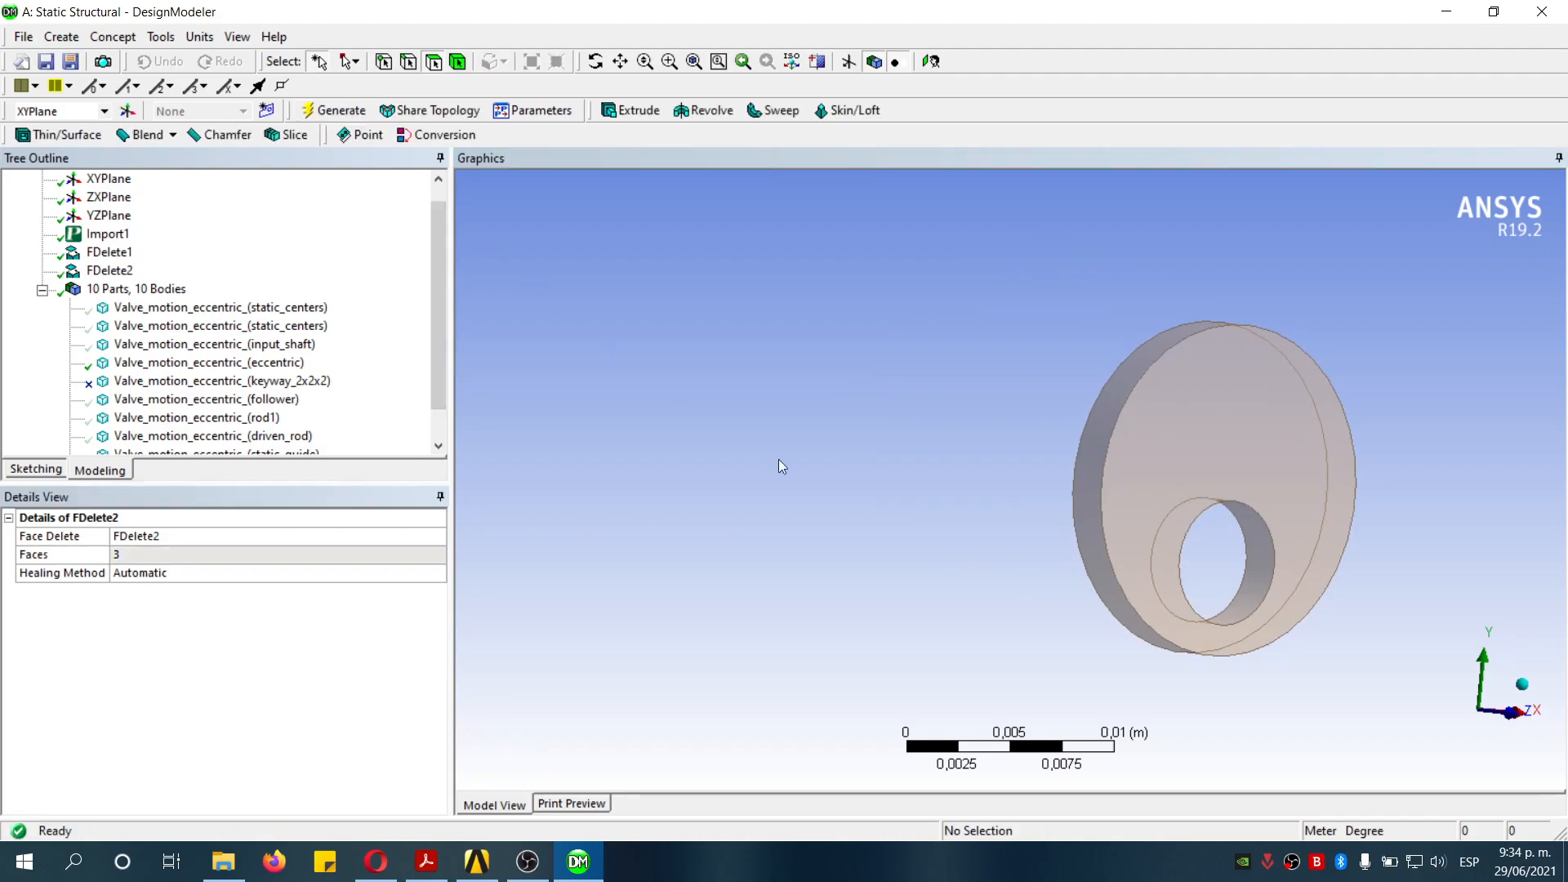
- Return to the isometric view and show all bodies
click(1521, 684)
right_click(756, 397)
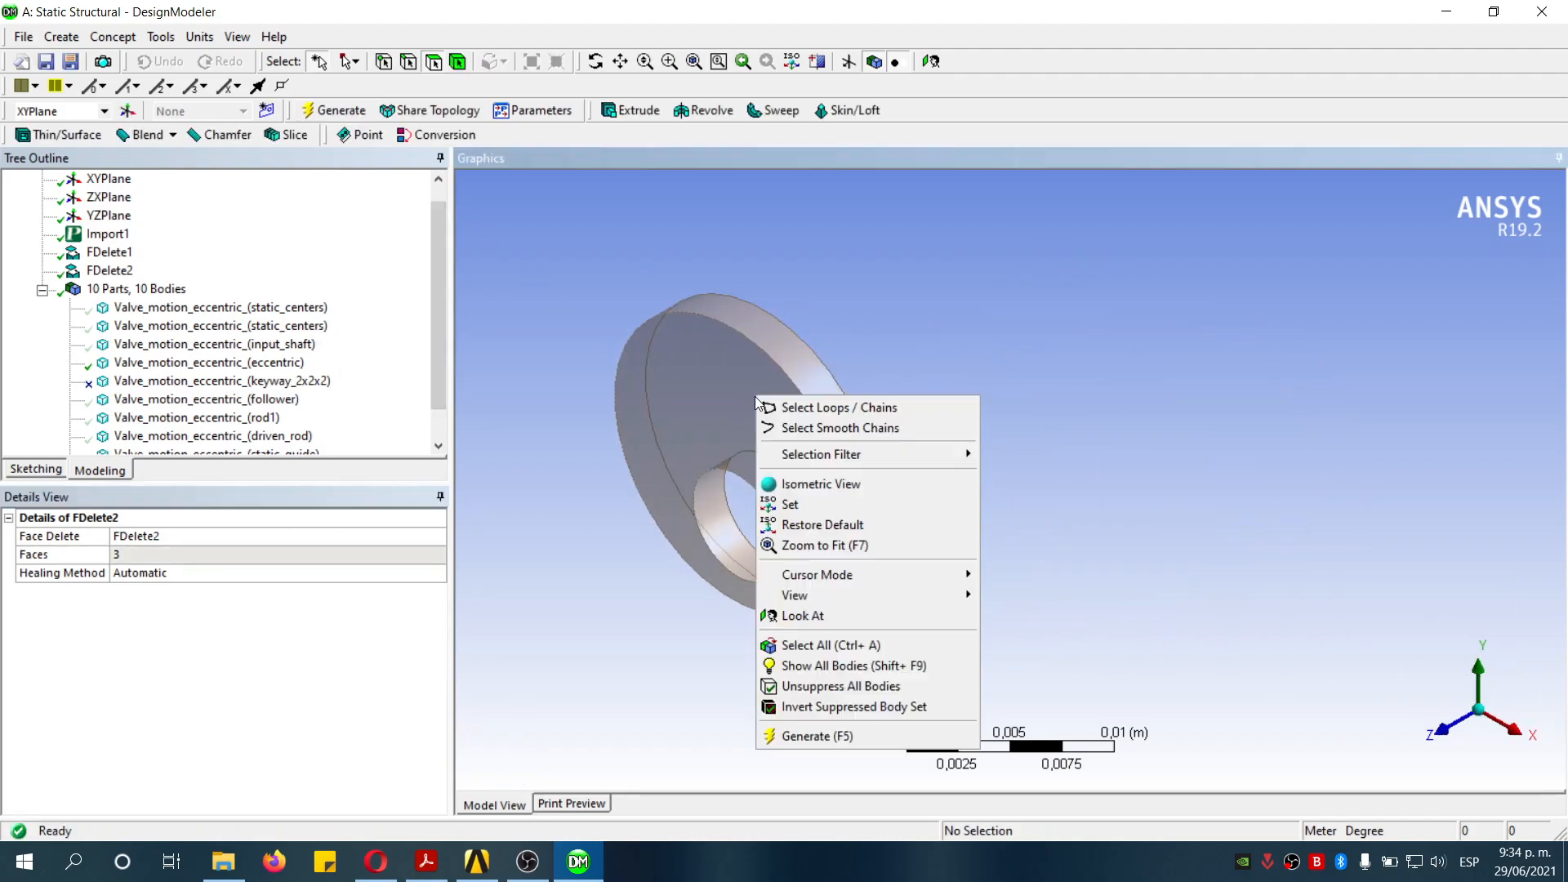
click(861, 668)
scroll(1060, 306, down, 5)
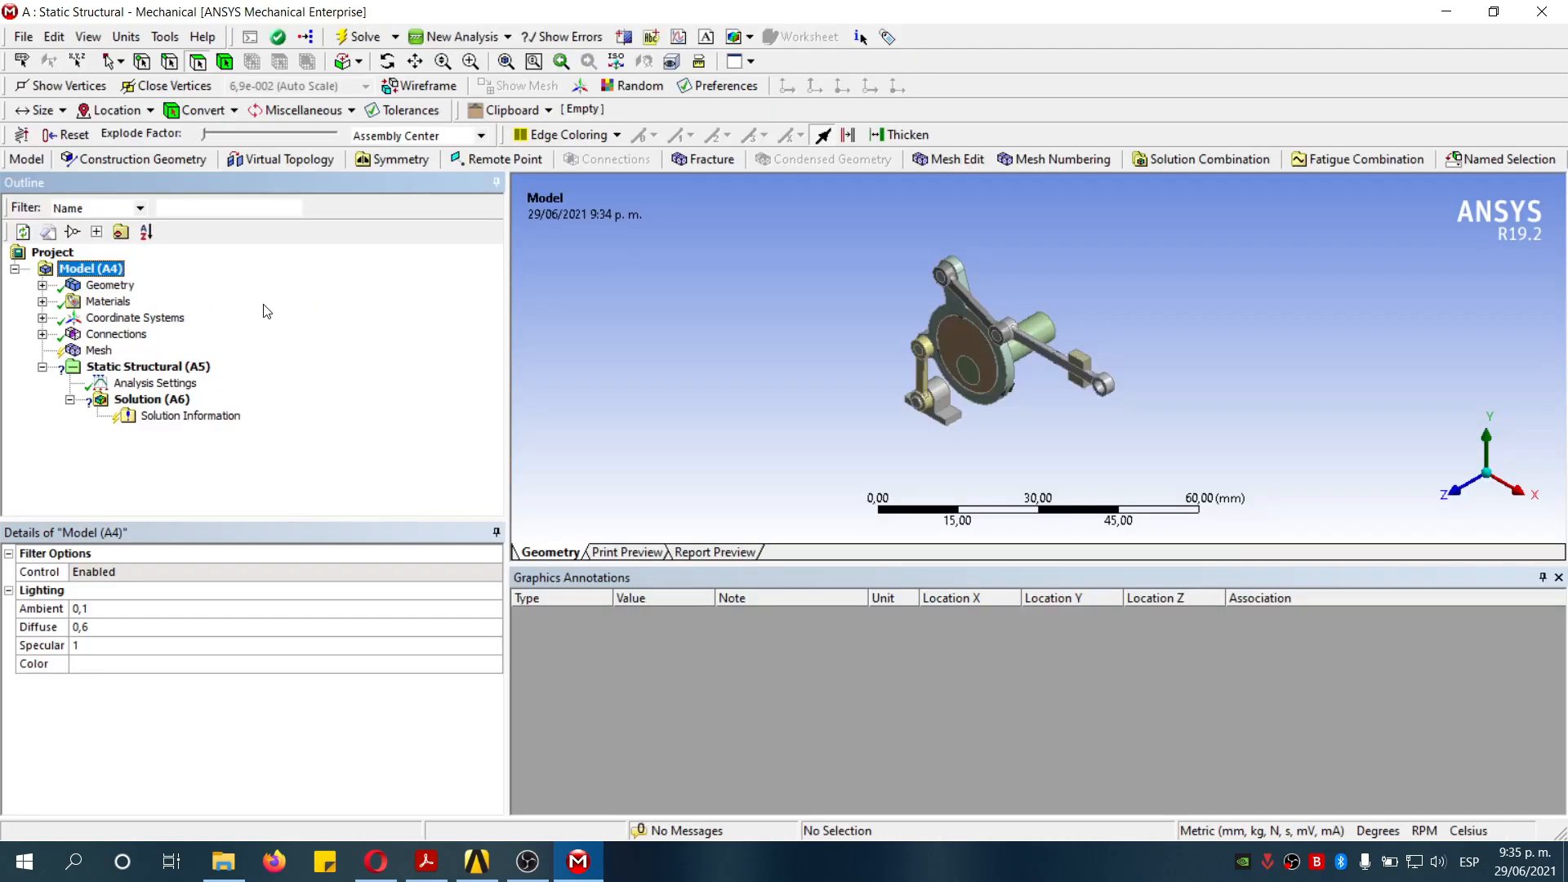
- Expand the geometry bodies and set the first static_centers body's Stiffness Behavior to Rigid
click(113, 286)
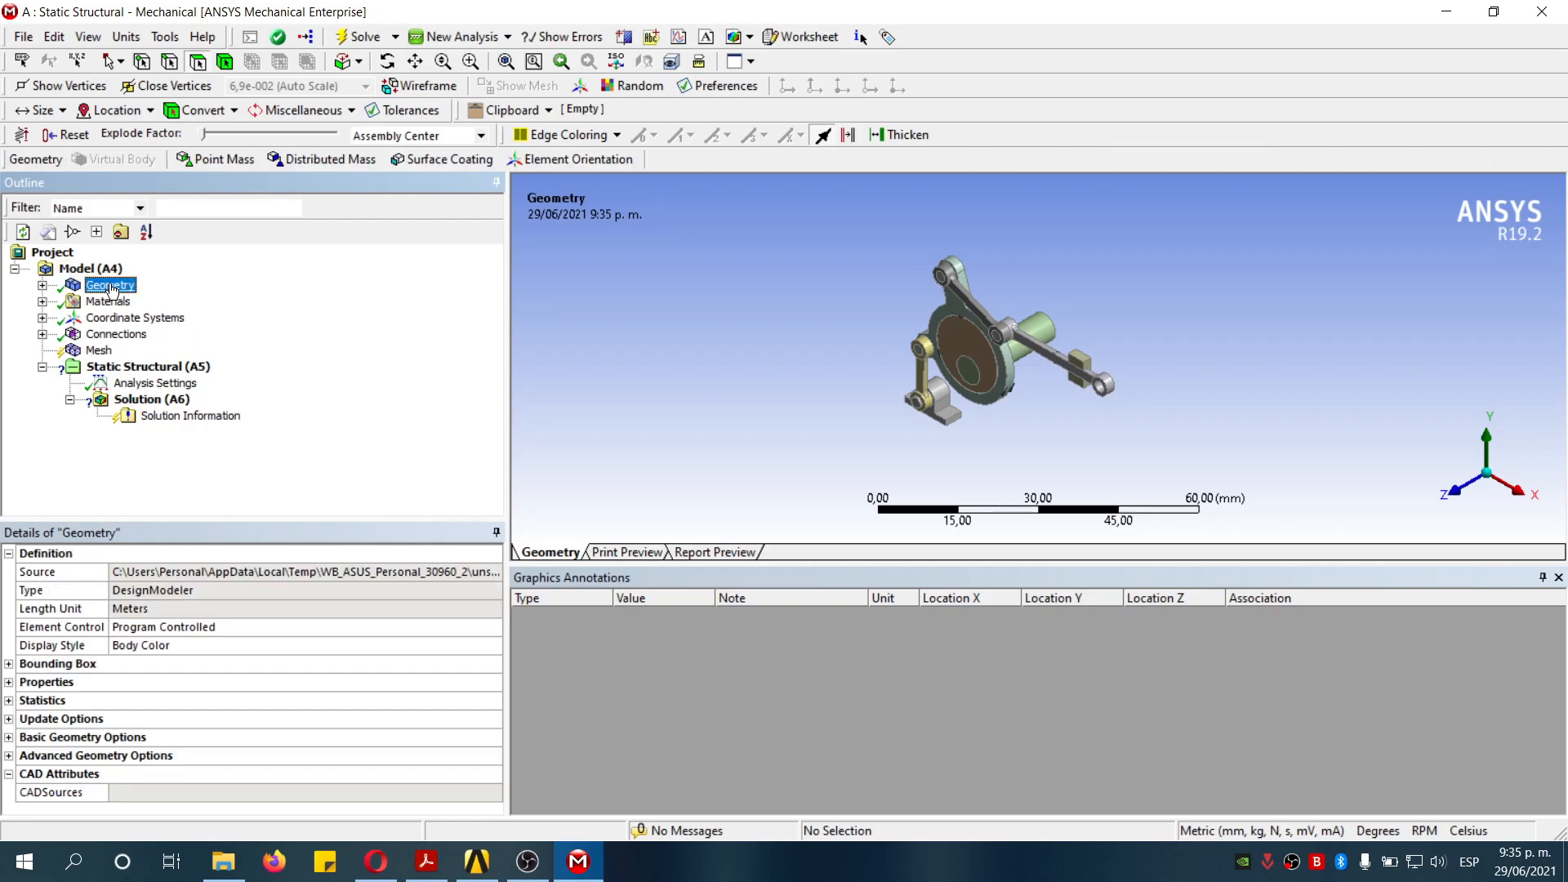
click(43, 286)
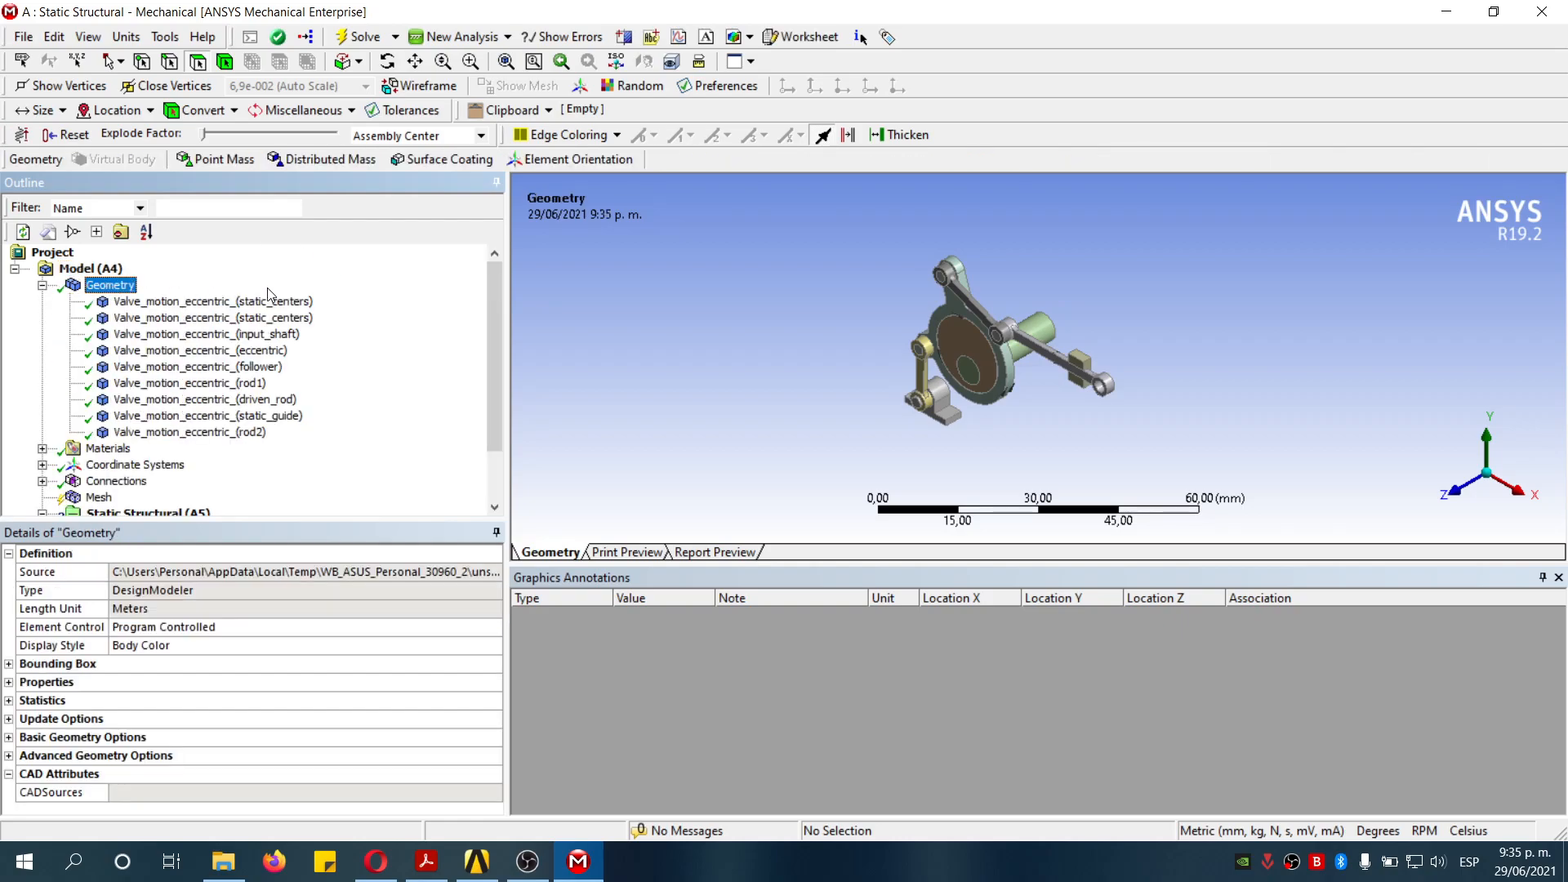
click(208, 302)
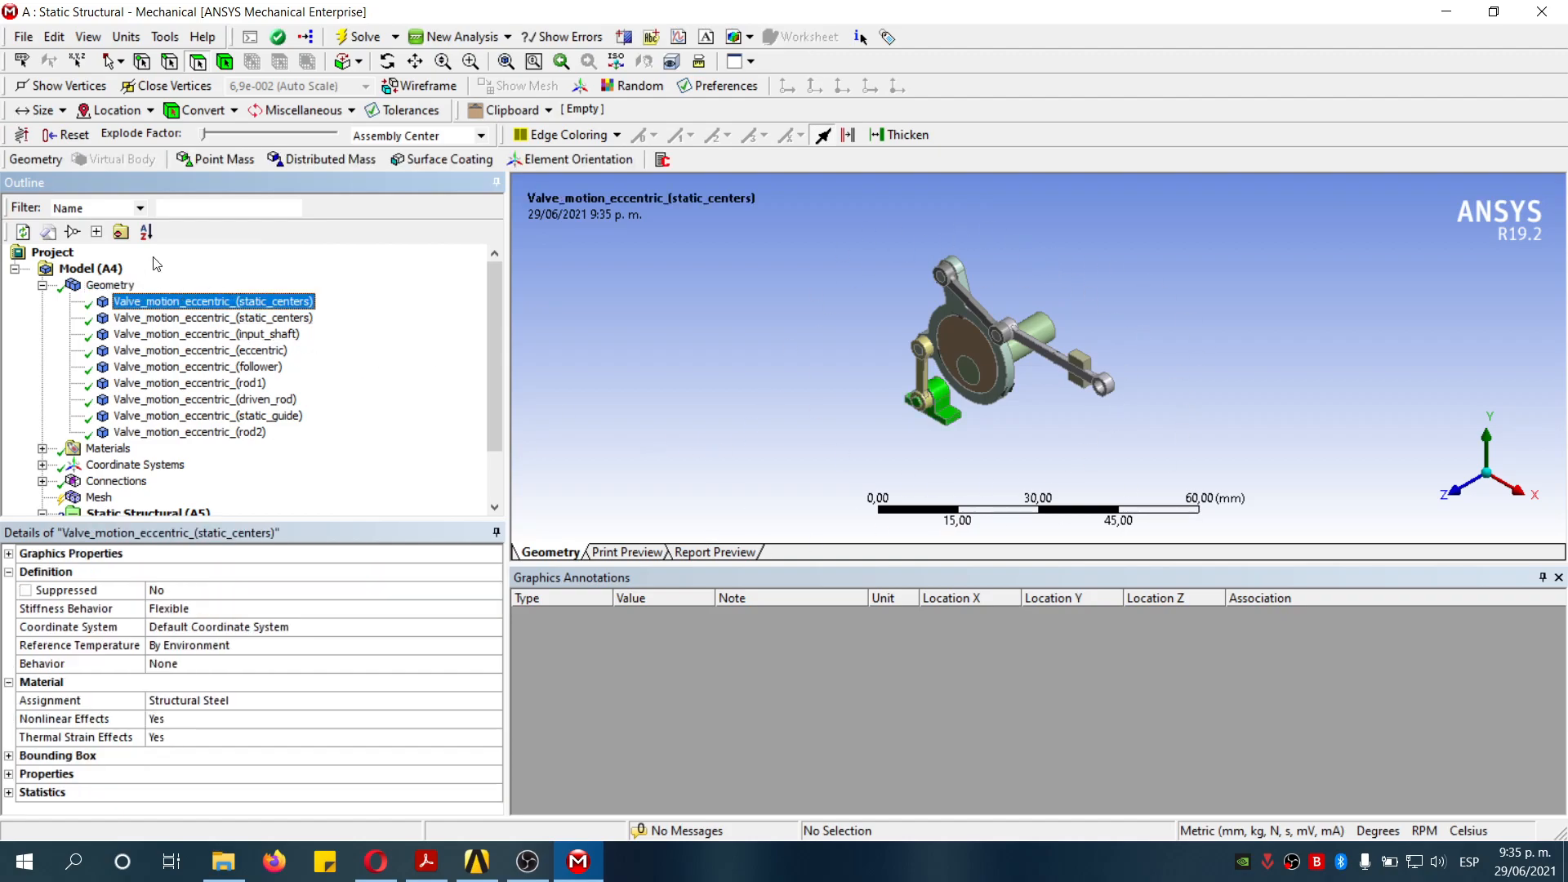
click(126, 285)
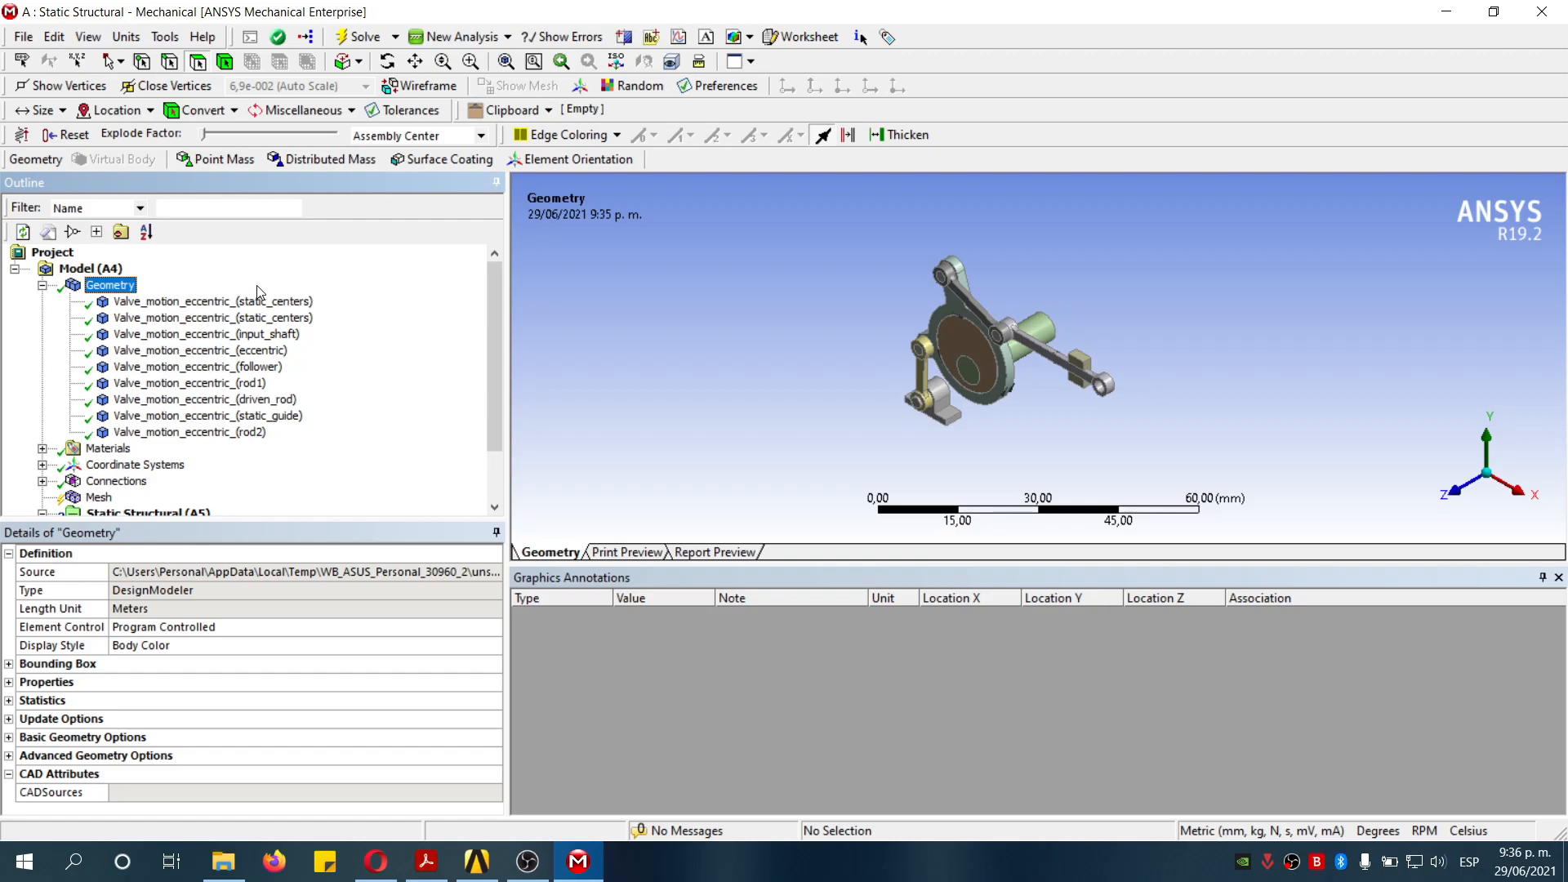
click(270, 302)
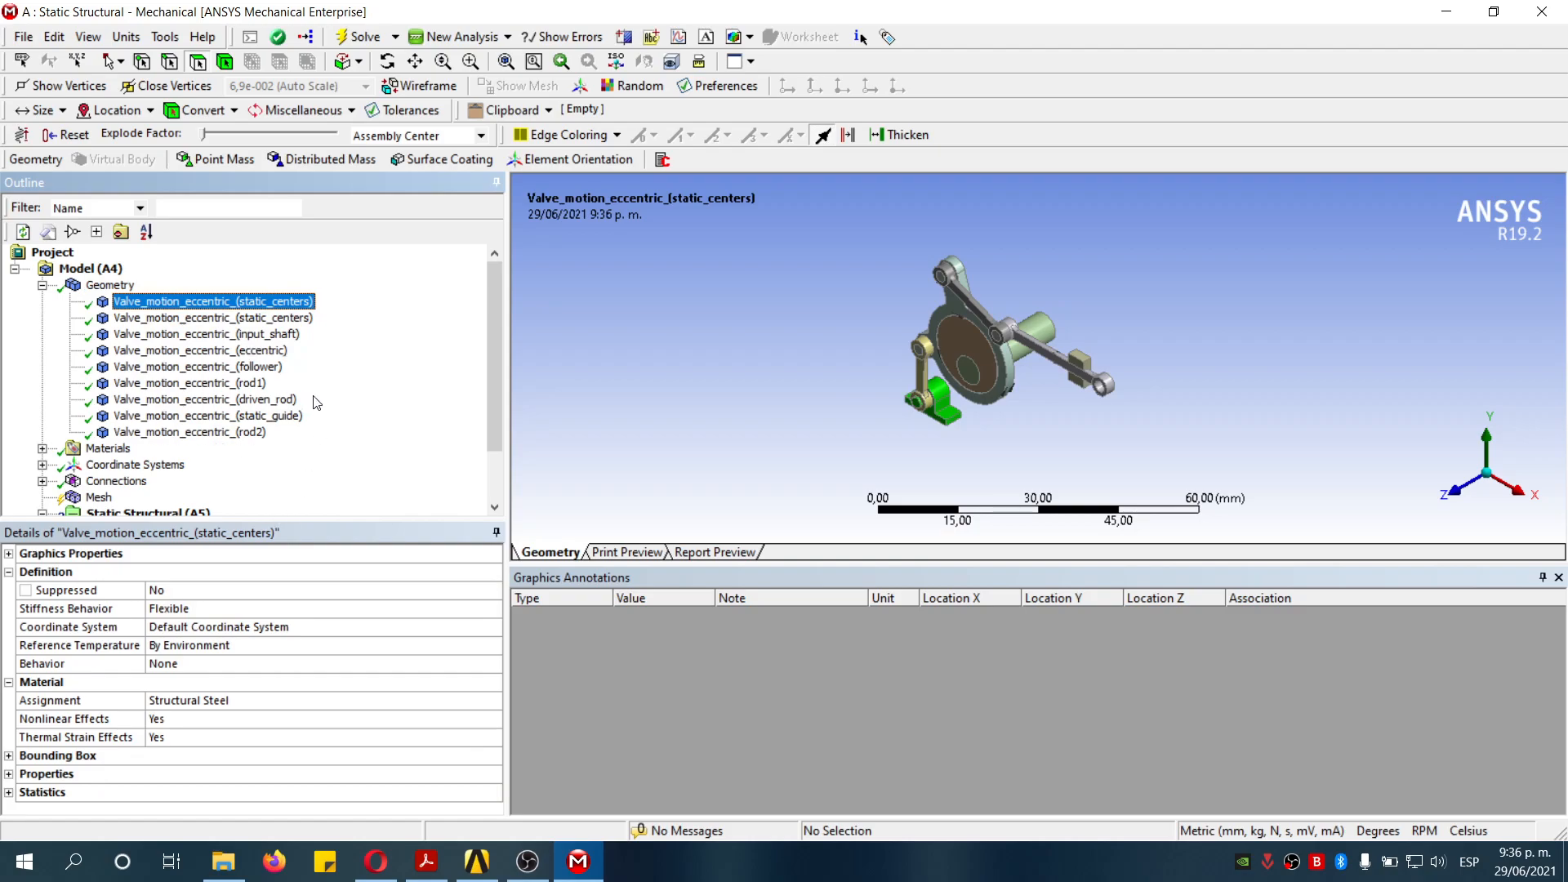
click(220, 610)
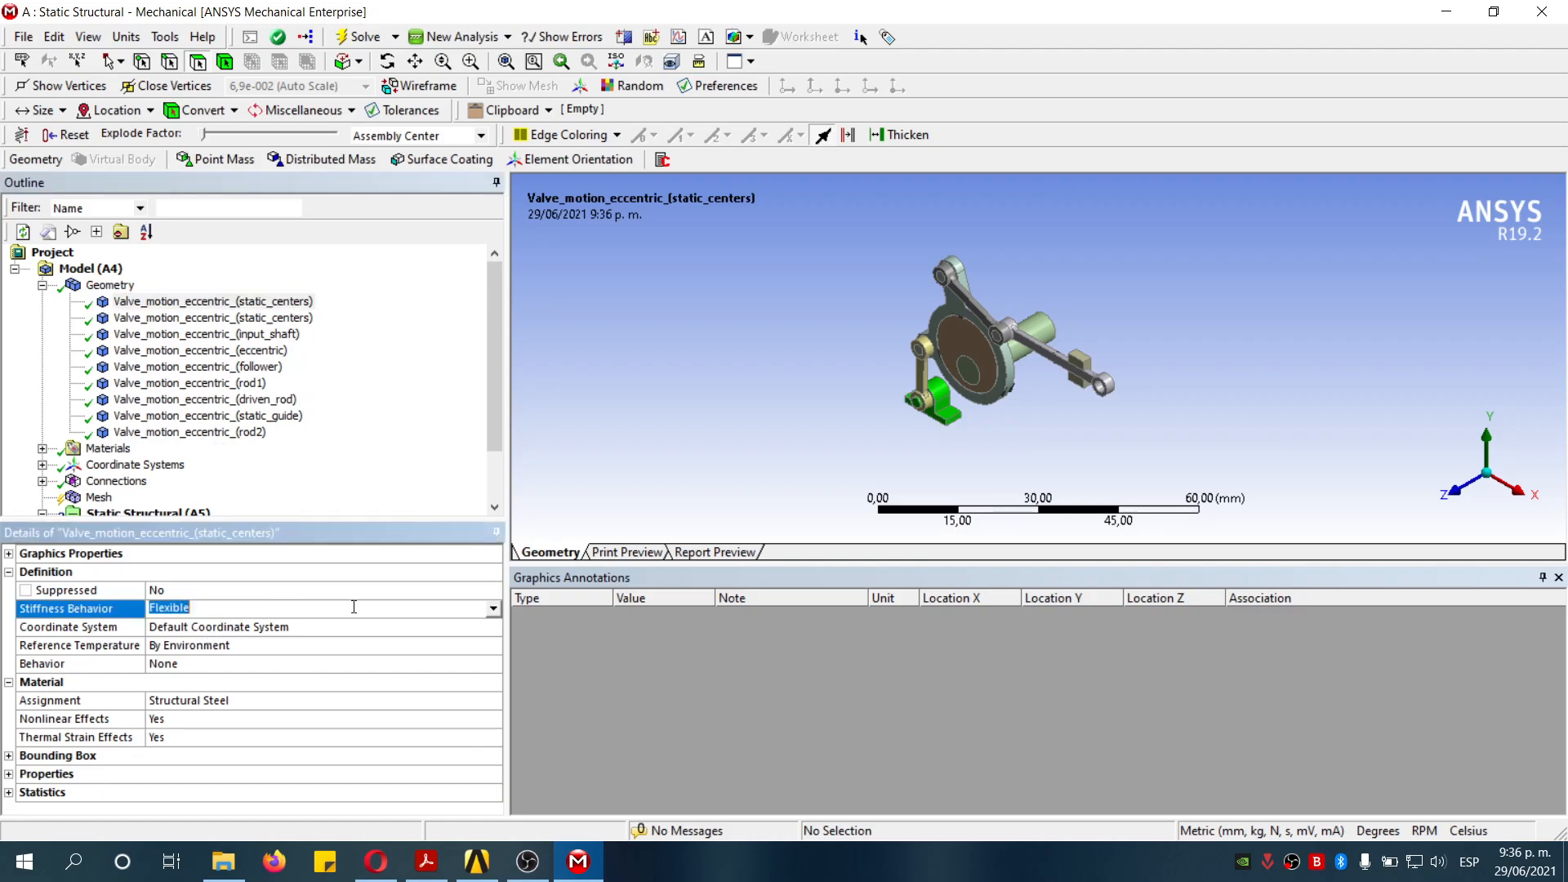
click(495, 611)
click(184, 637)
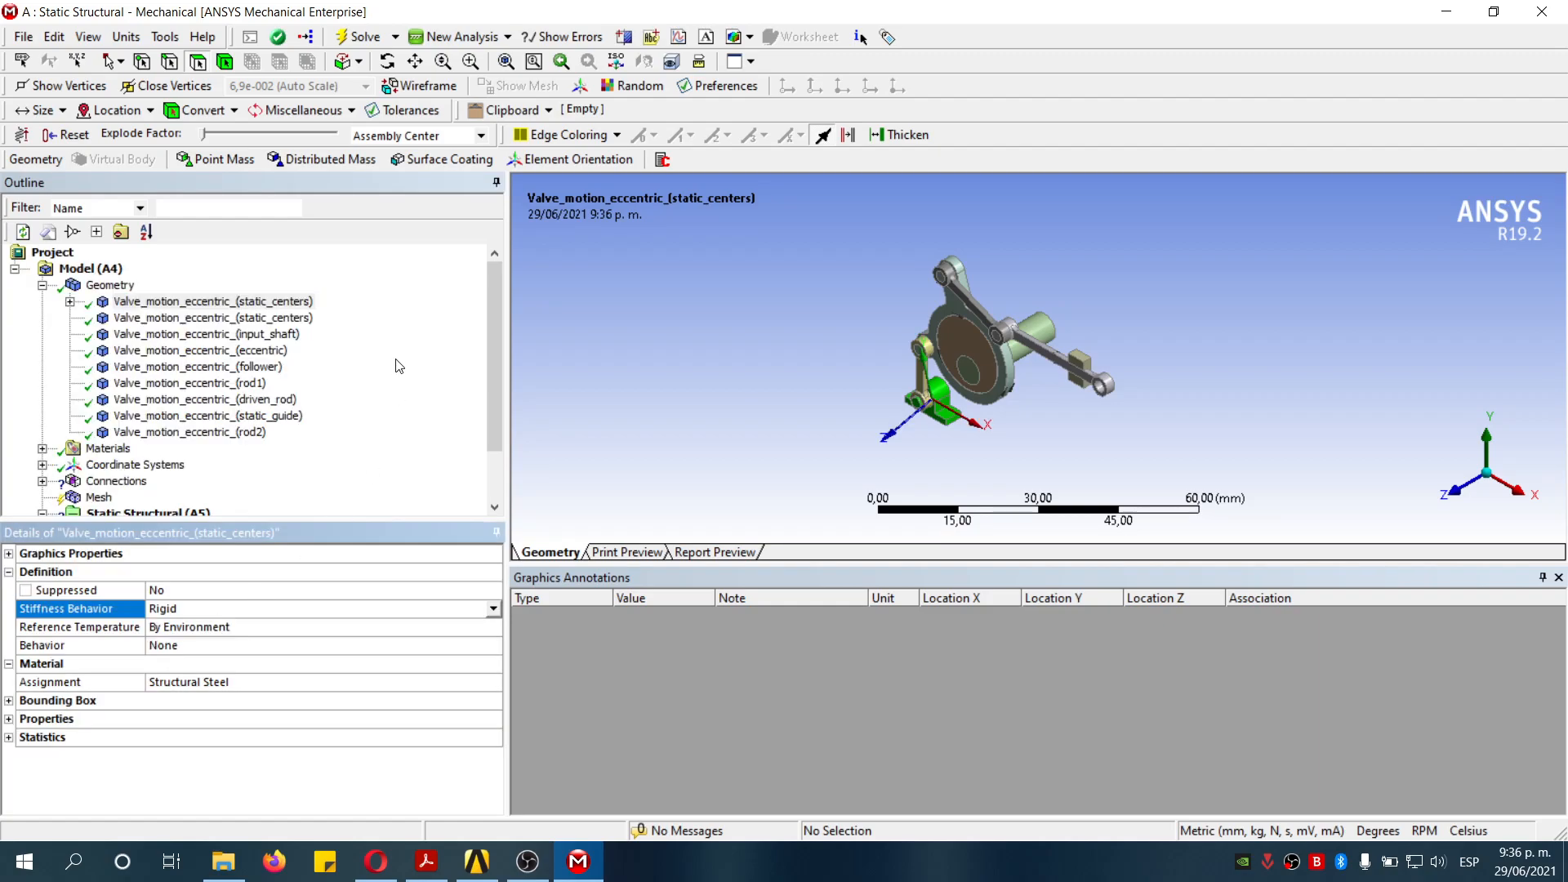
- Set the second static_centers body's Stiffness Behavior to Rigid
click(294, 322)
middle_drag(1026, 454, 834, 456)
click(266, 611)
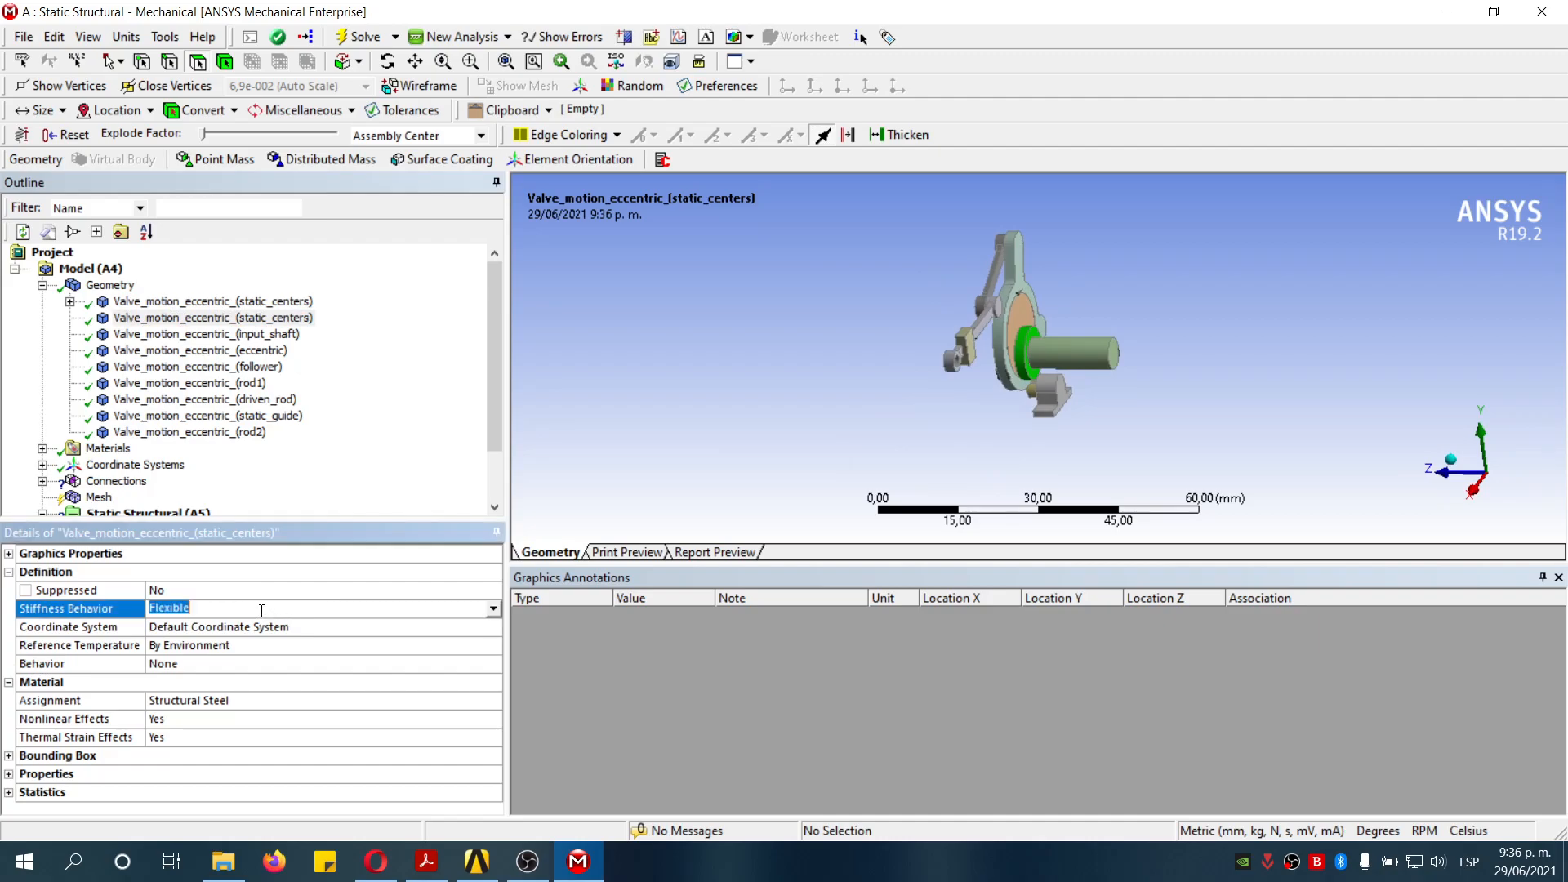
click(495, 611)
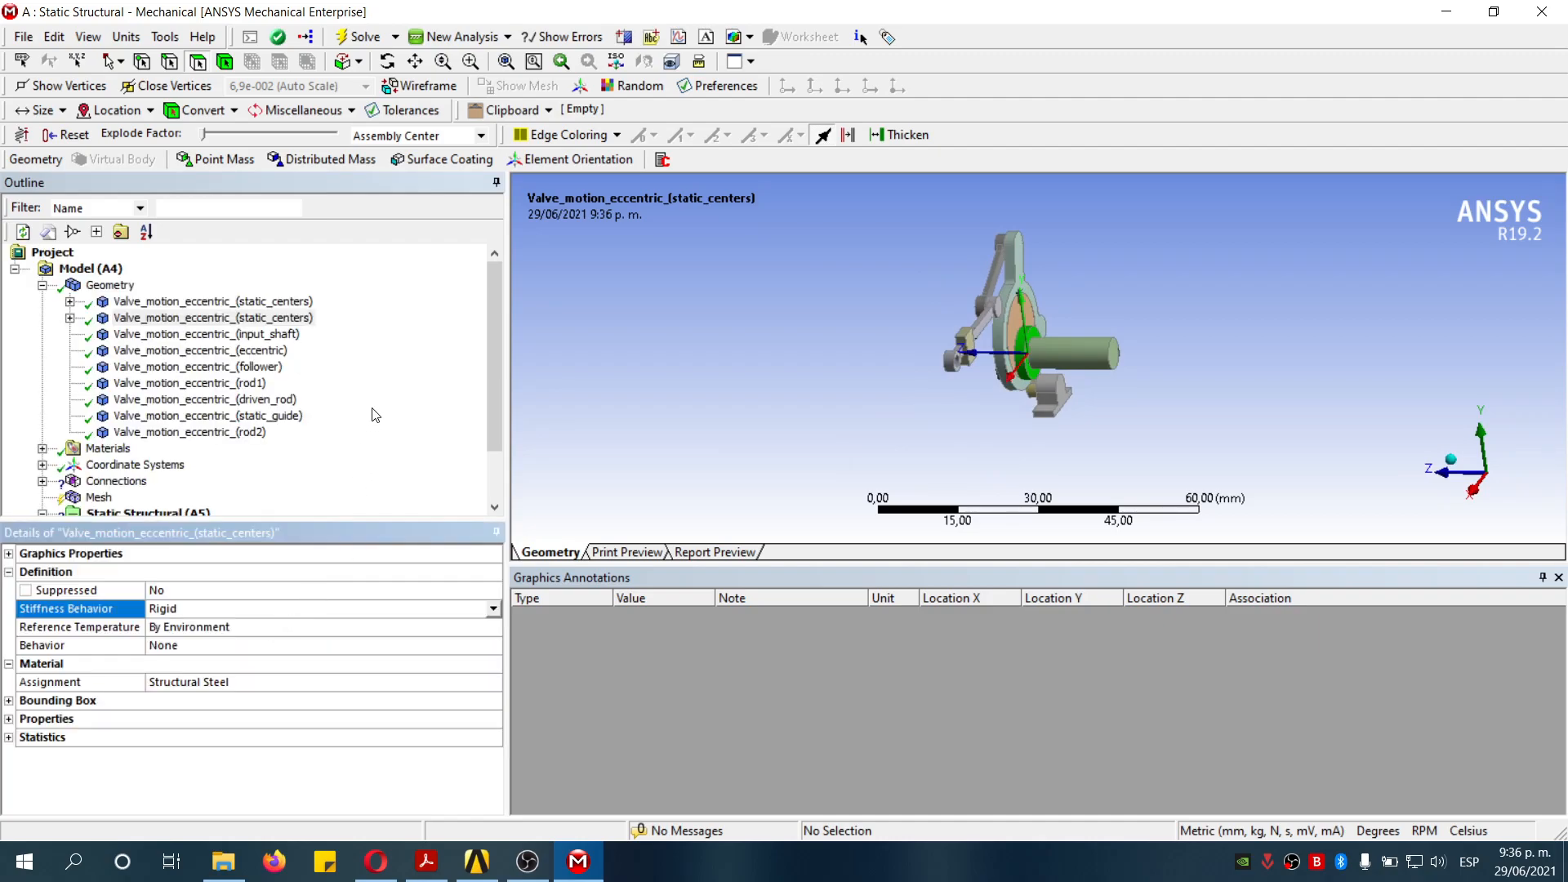
- Set the input_shaft body's Stiffness Behavior to Rigid
click(282, 334)
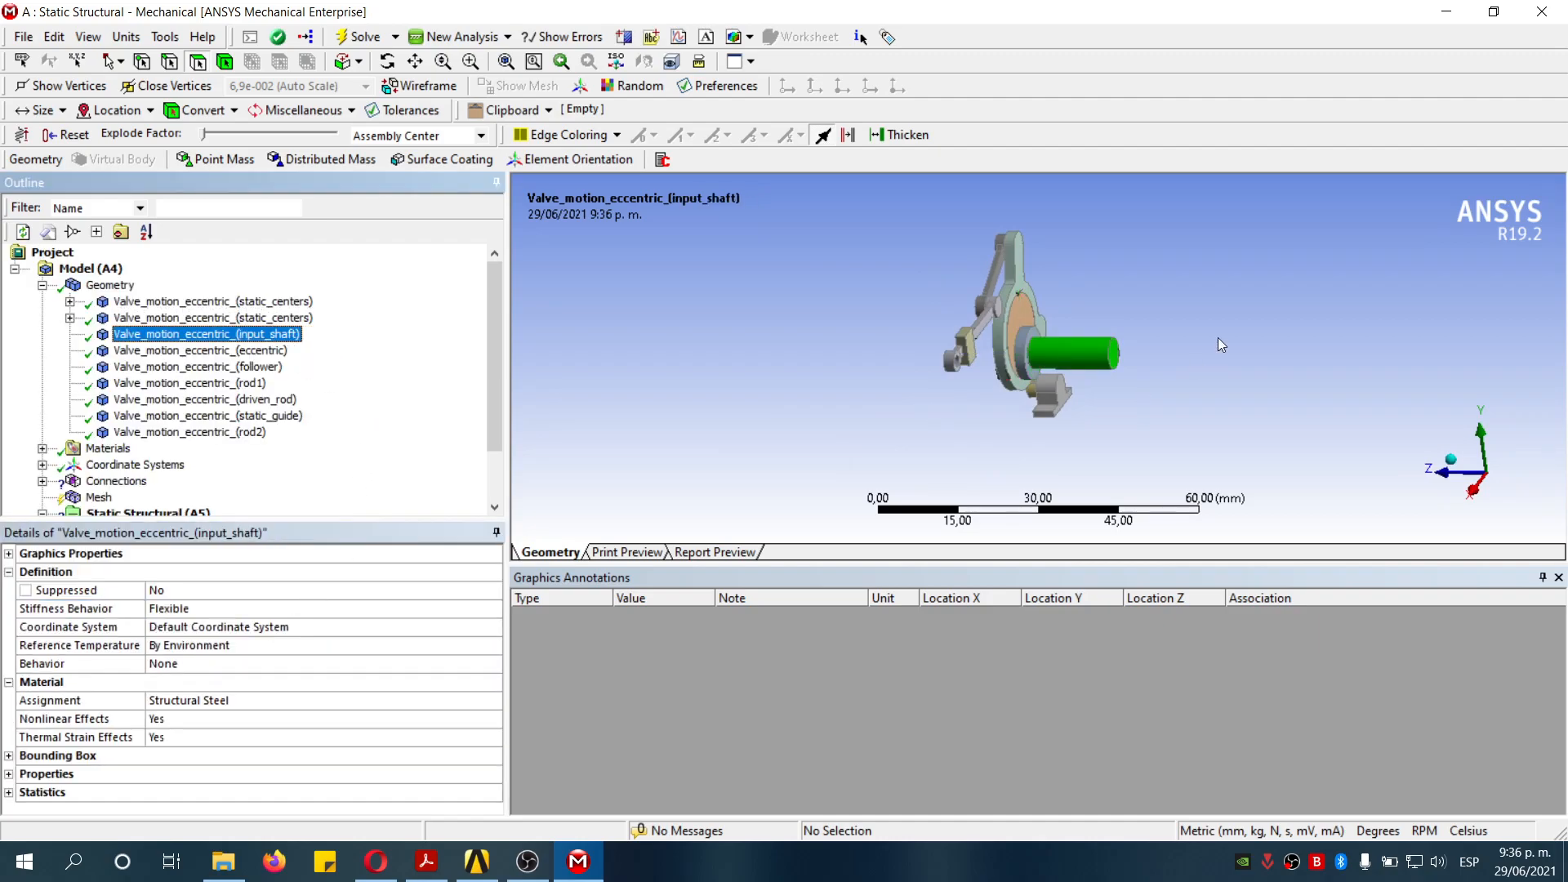
click(308, 611)
click(493, 609)
click(257, 623)
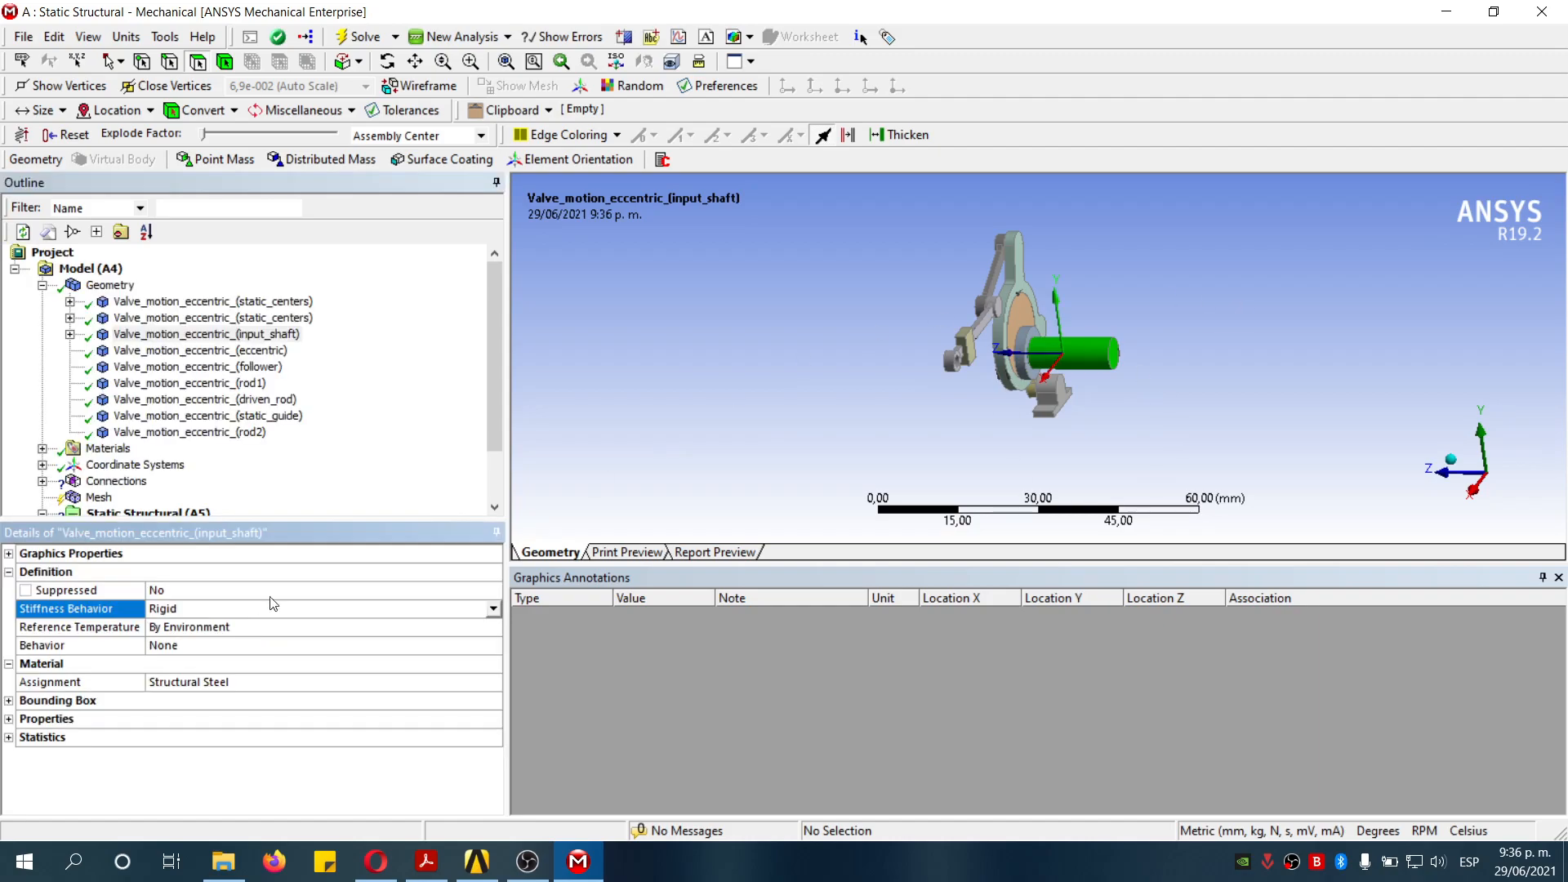
- Set the static_guide body's Stiffness Behavior to Rigid
click(411, 449)
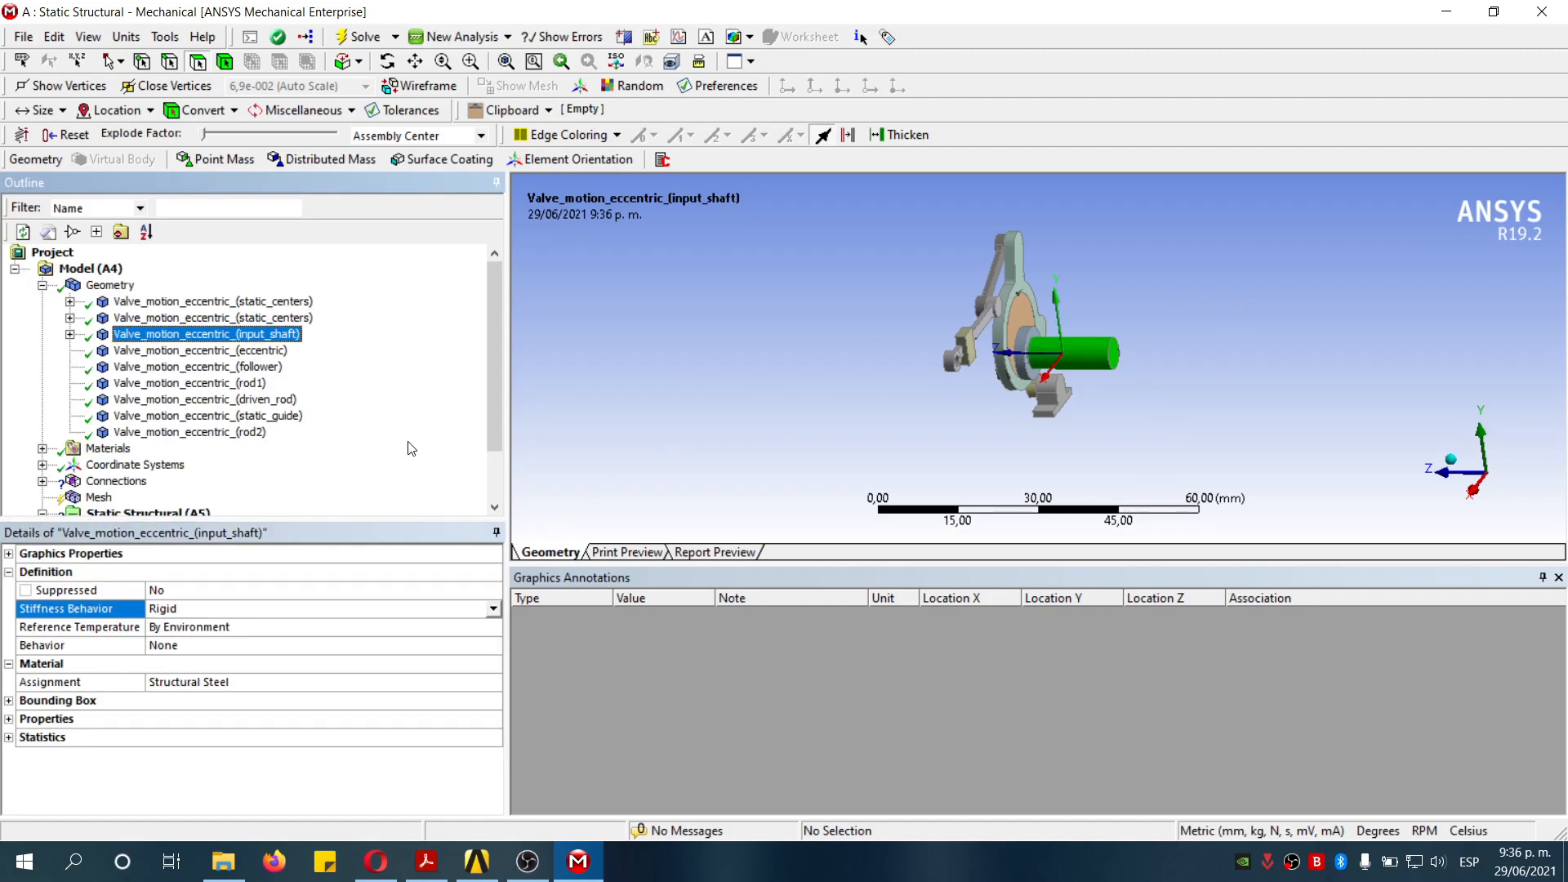
click(282, 415)
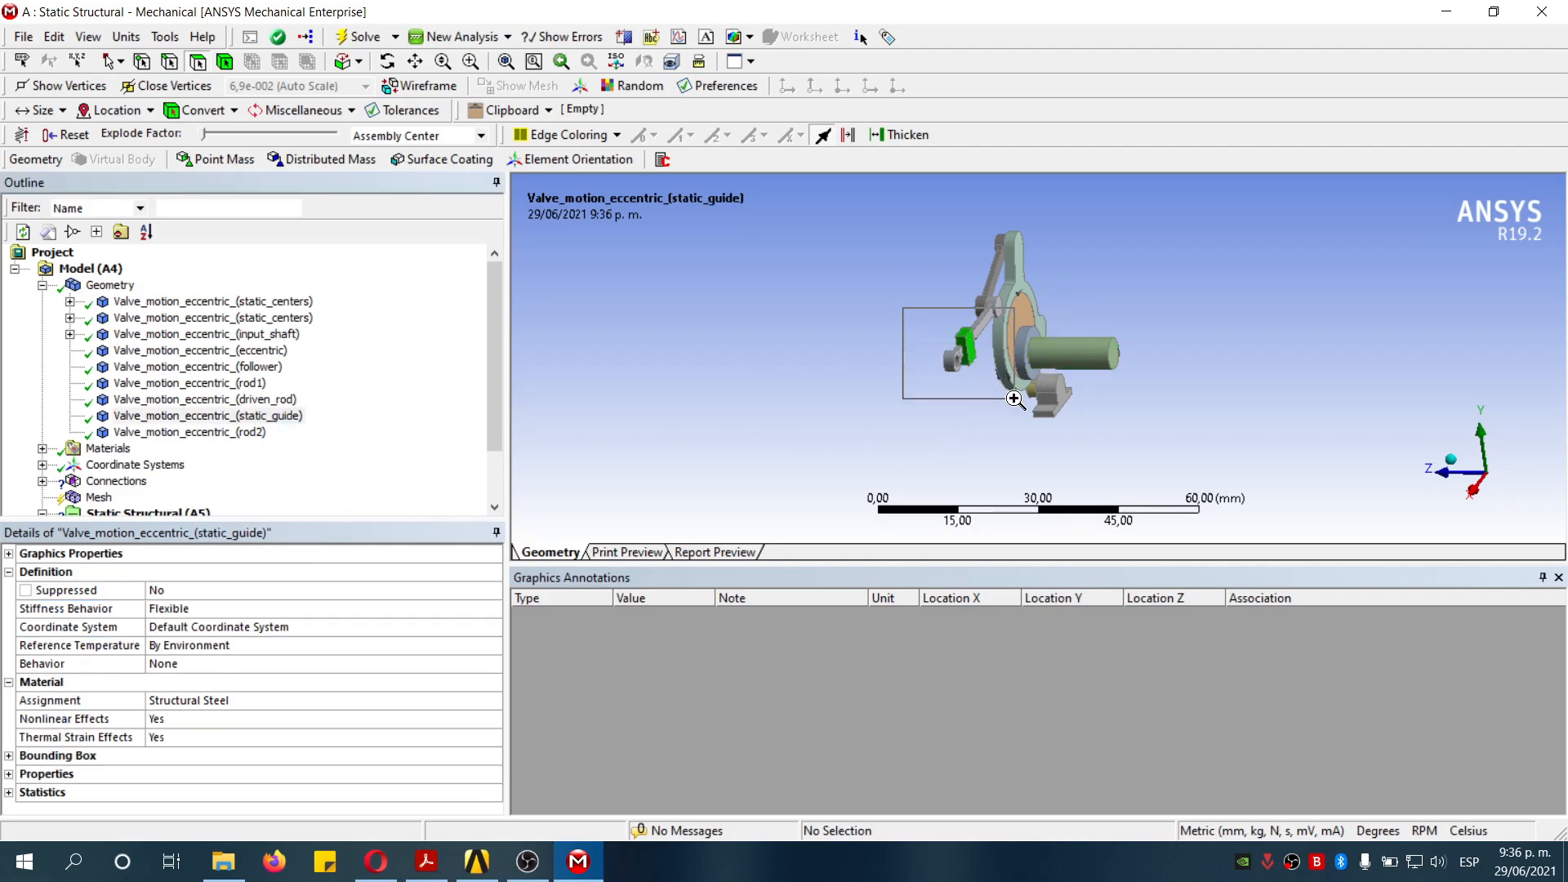
scroll(1054, 360, up, 5)
scroll(1081, 338, up, 2)
scroll(1091, 343, down, 2)
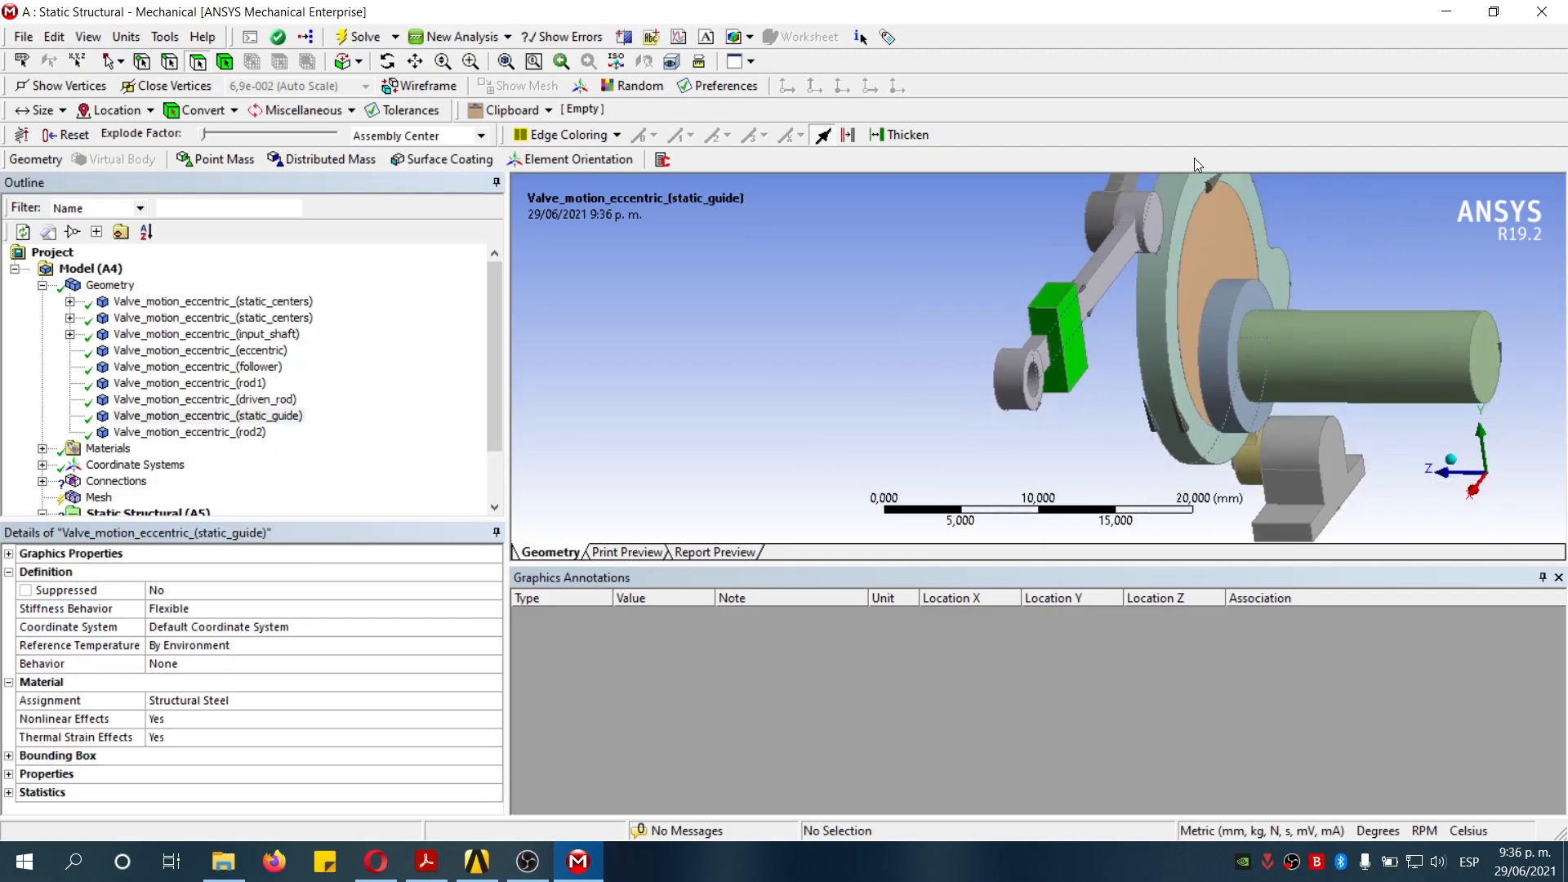
click(278, 610)
click(274, 637)
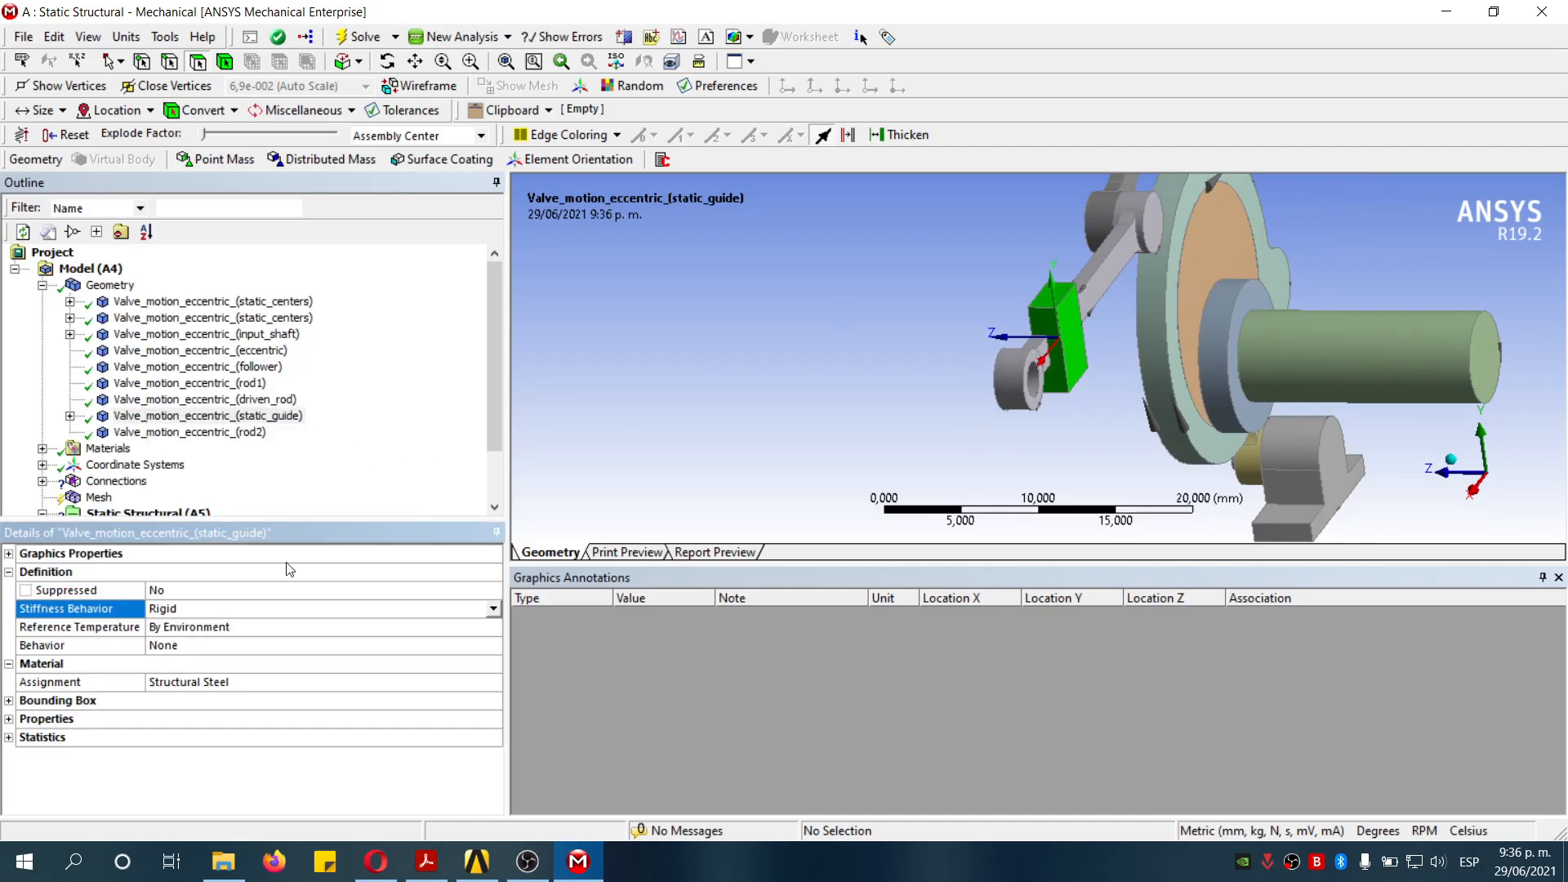
- Set the eccentric body's Stiffness Behavior to Rigid
click(411, 415)
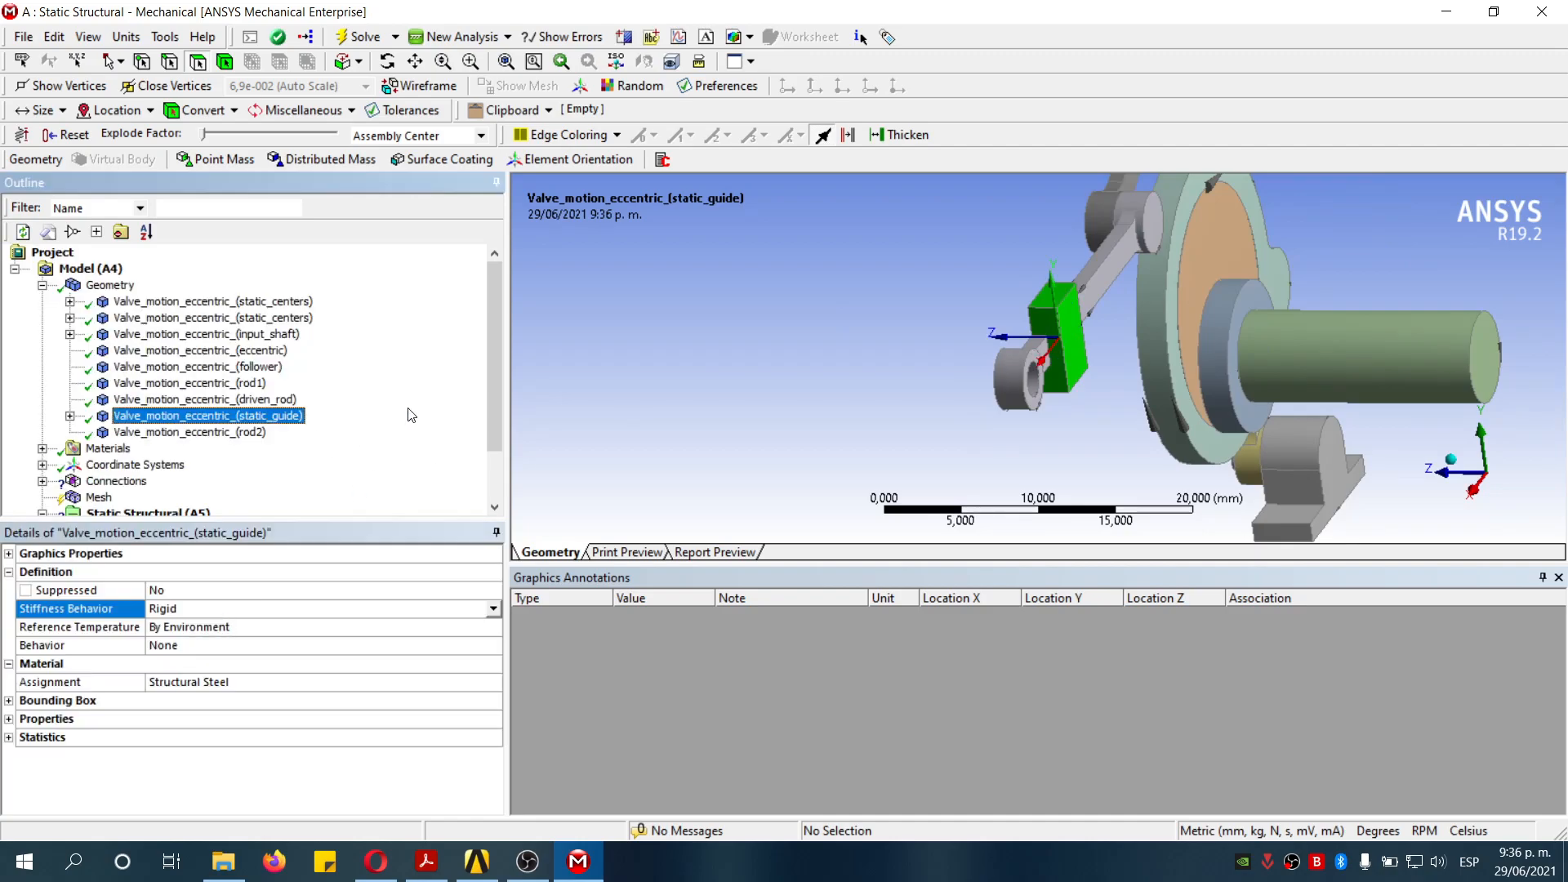
click(267, 351)
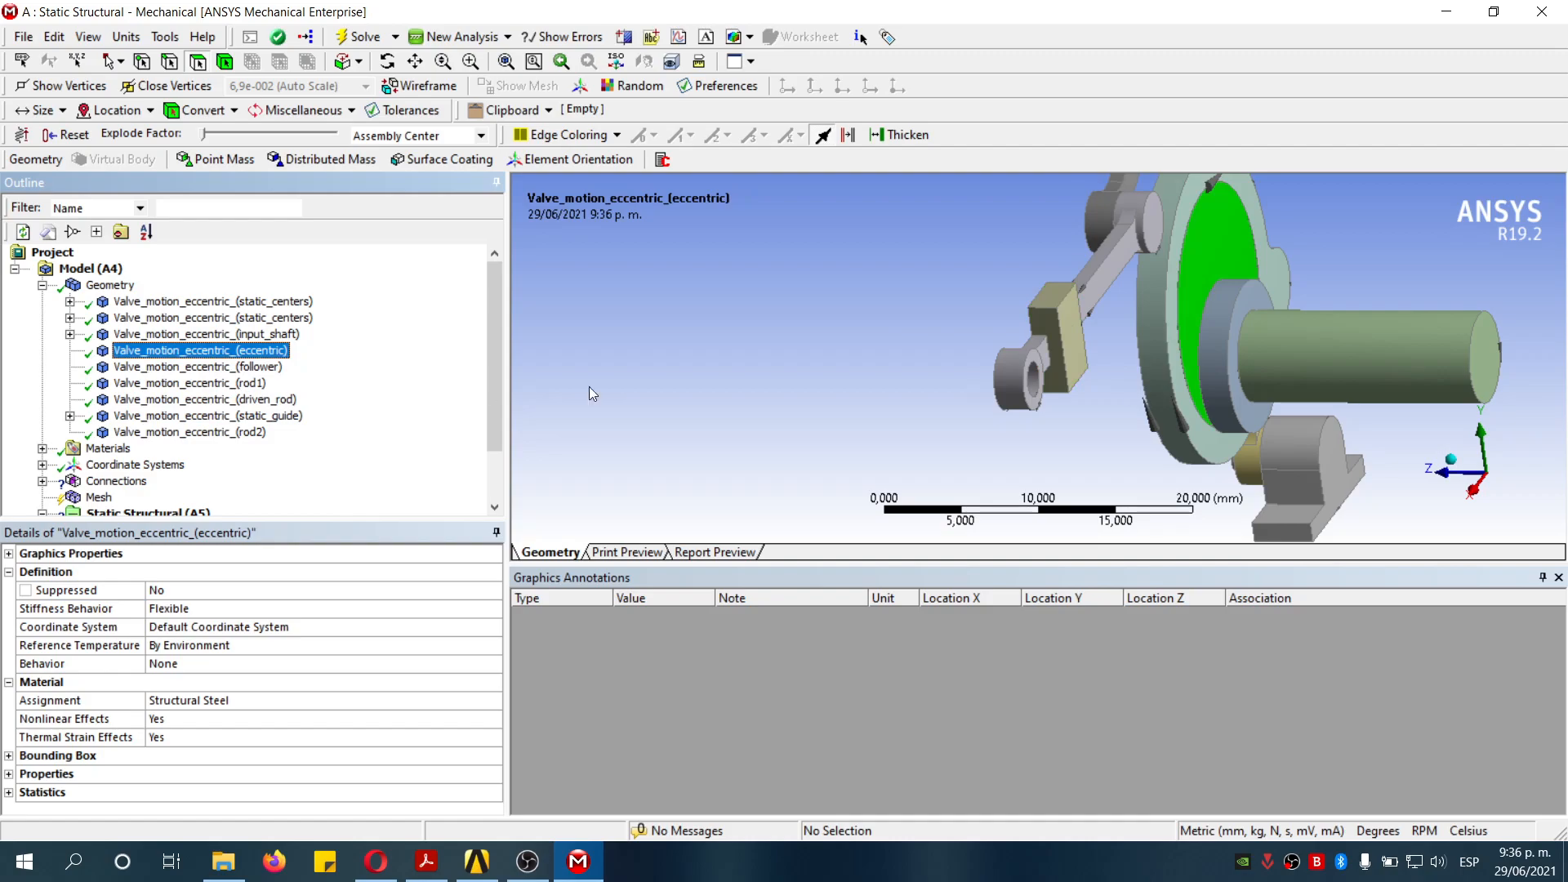
click(327, 613)
click(404, 611)
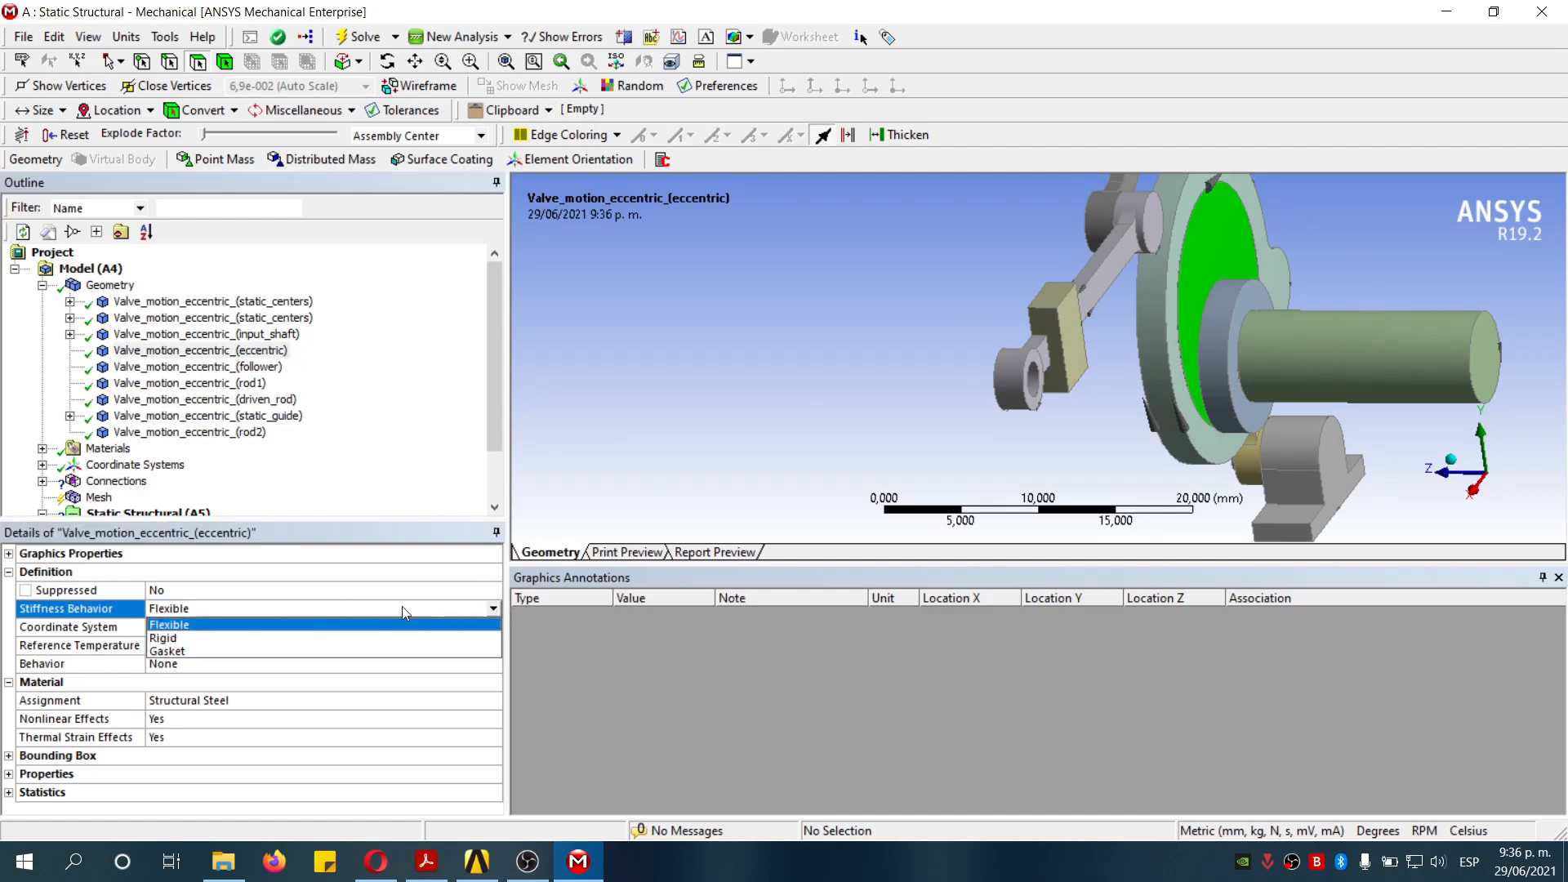
click(222, 638)
- Delete the automatically generated Contacts group under Connections, confirming the deletion
click(413, 453)
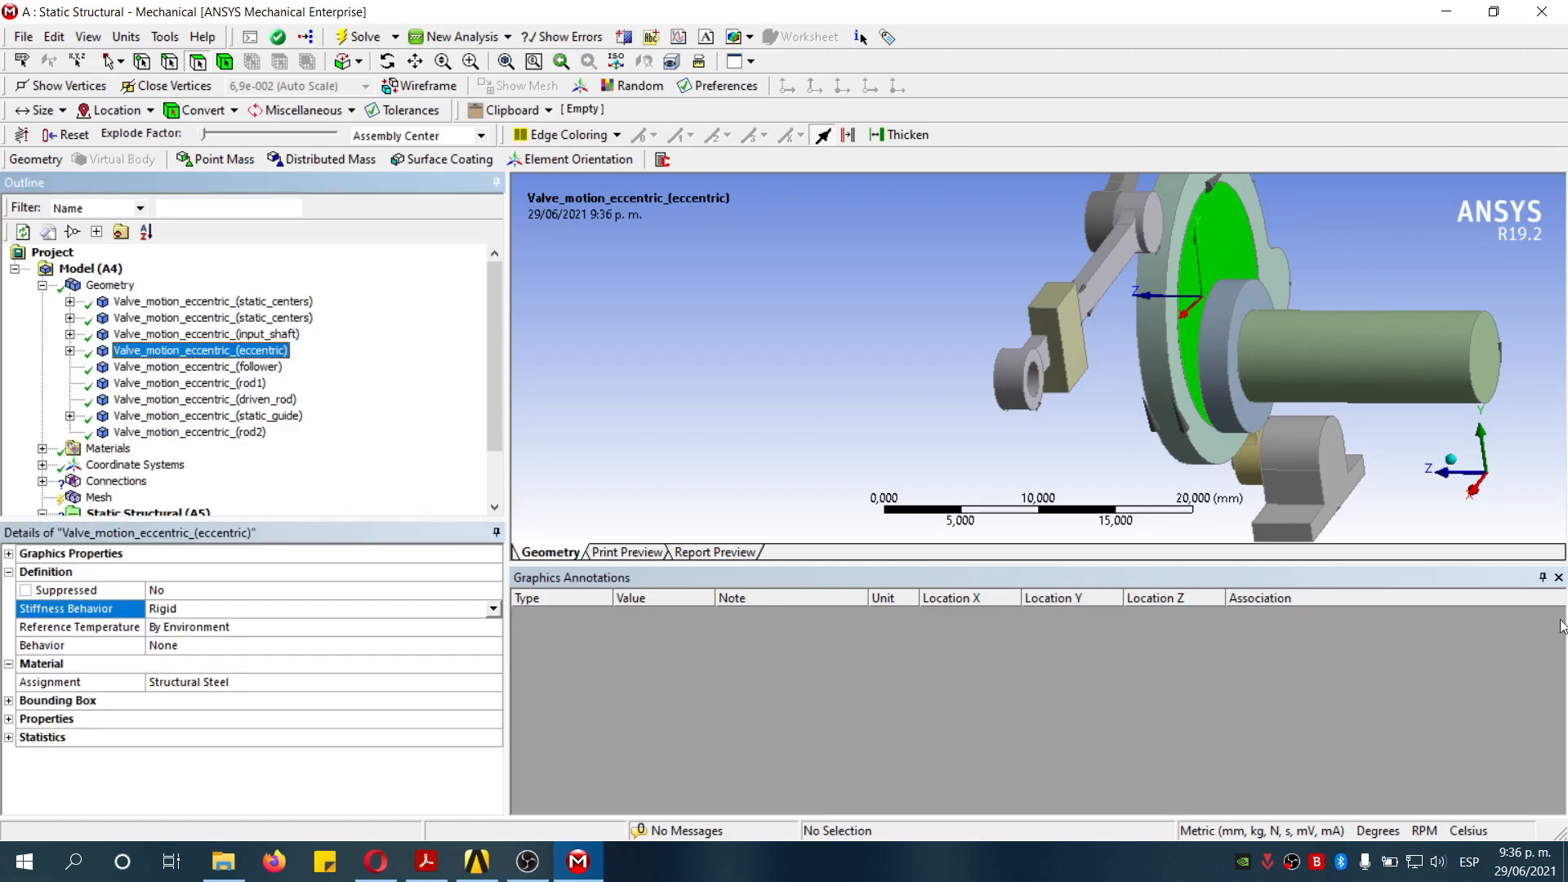
click(1457, 464)
scroll(954, 435, up, 3)
scroll(991, 370, down, 2)
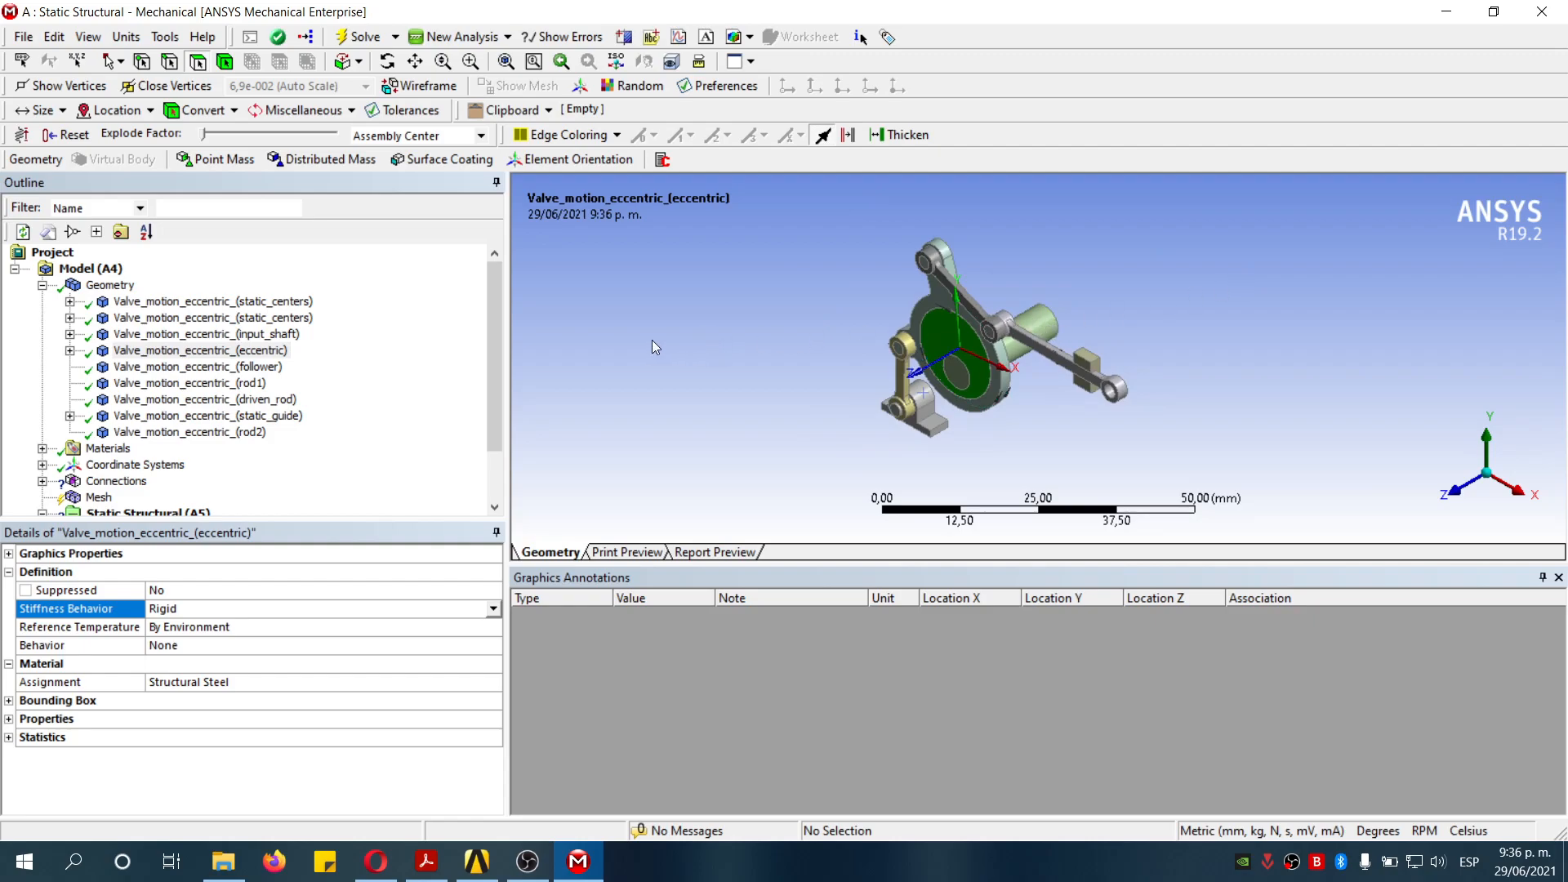
click(43, 285)
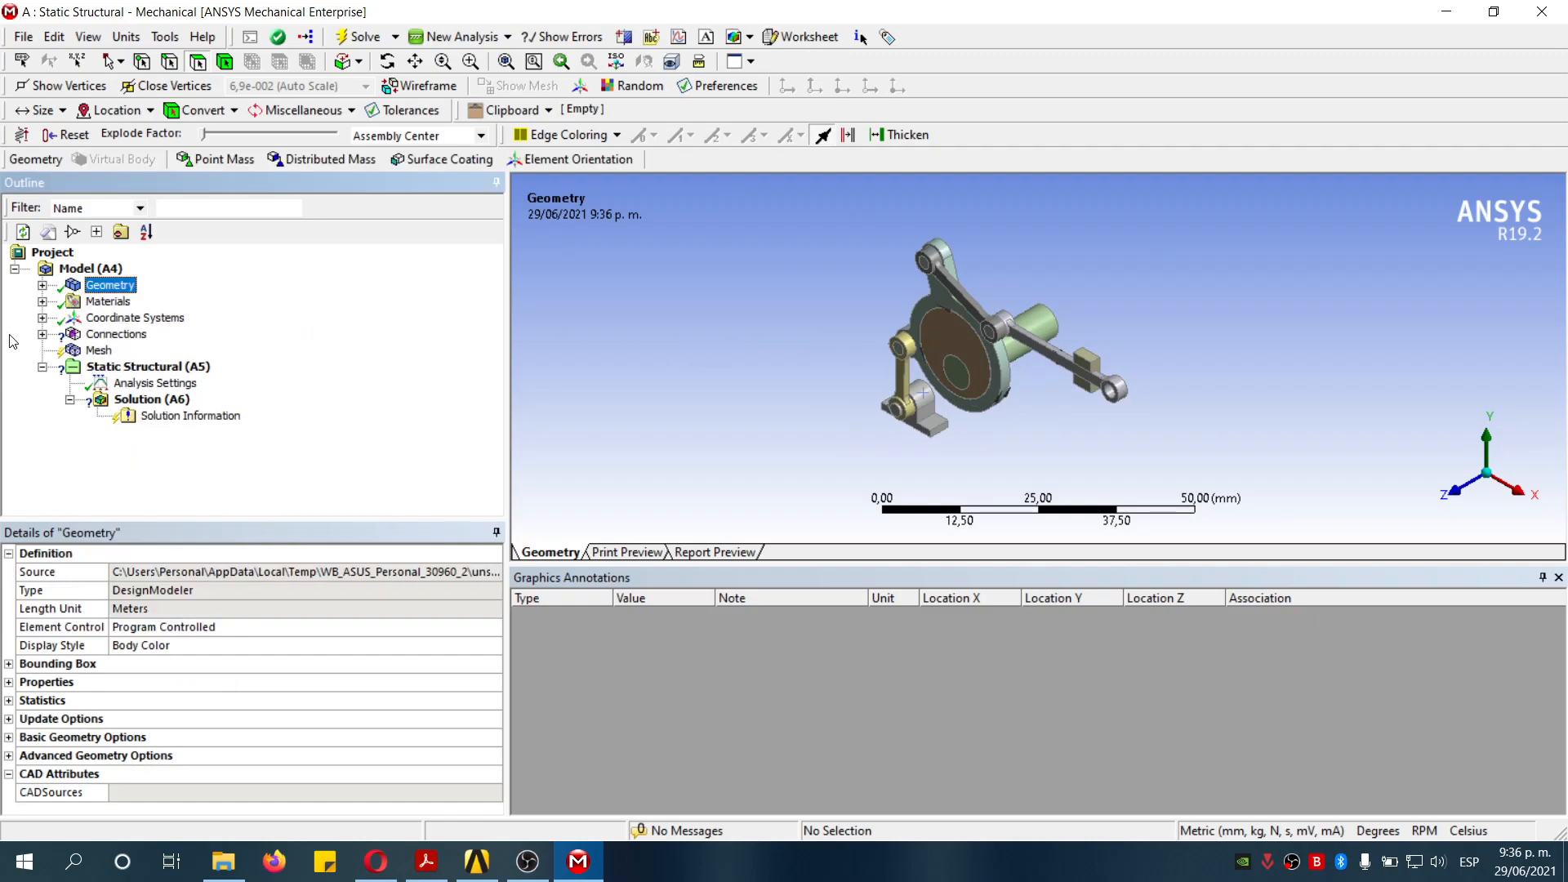
click(115, 336)
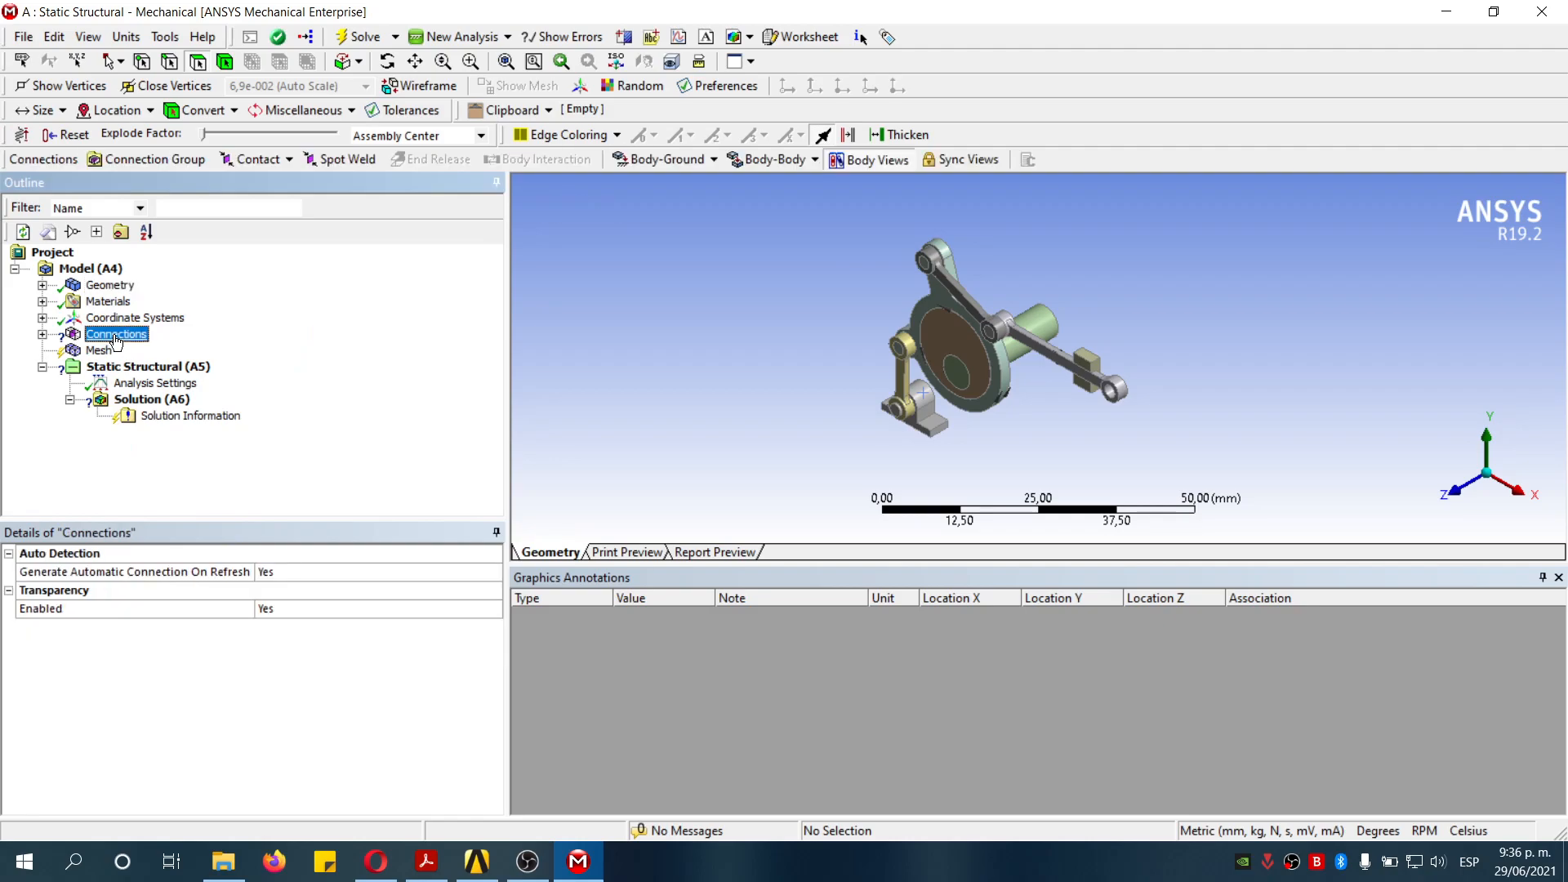
click(41, 335)
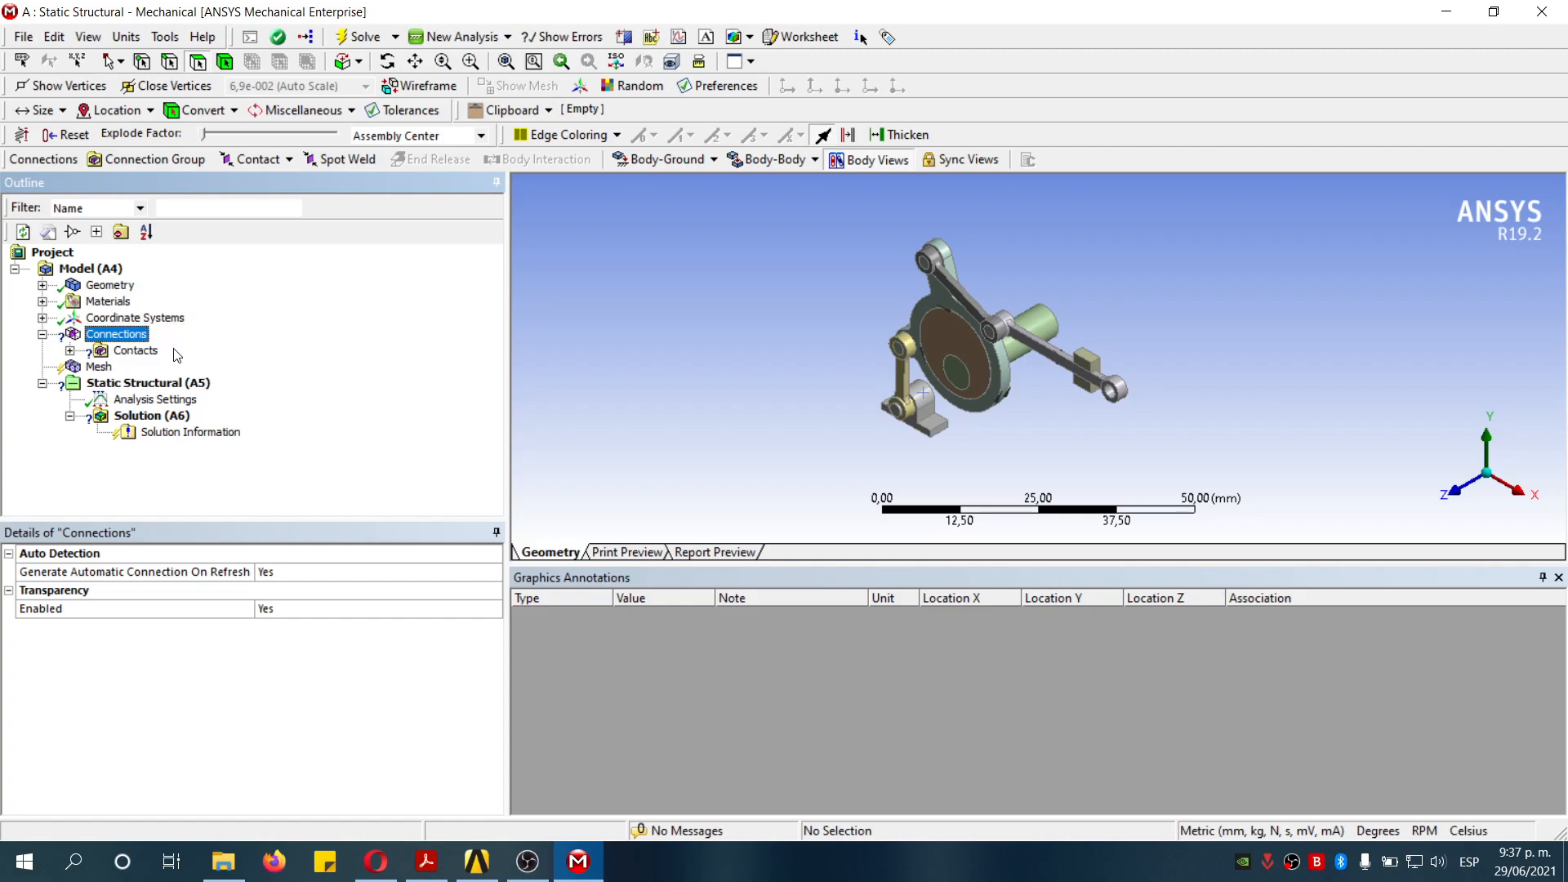
click(135, 351)
right_click(147, 354)
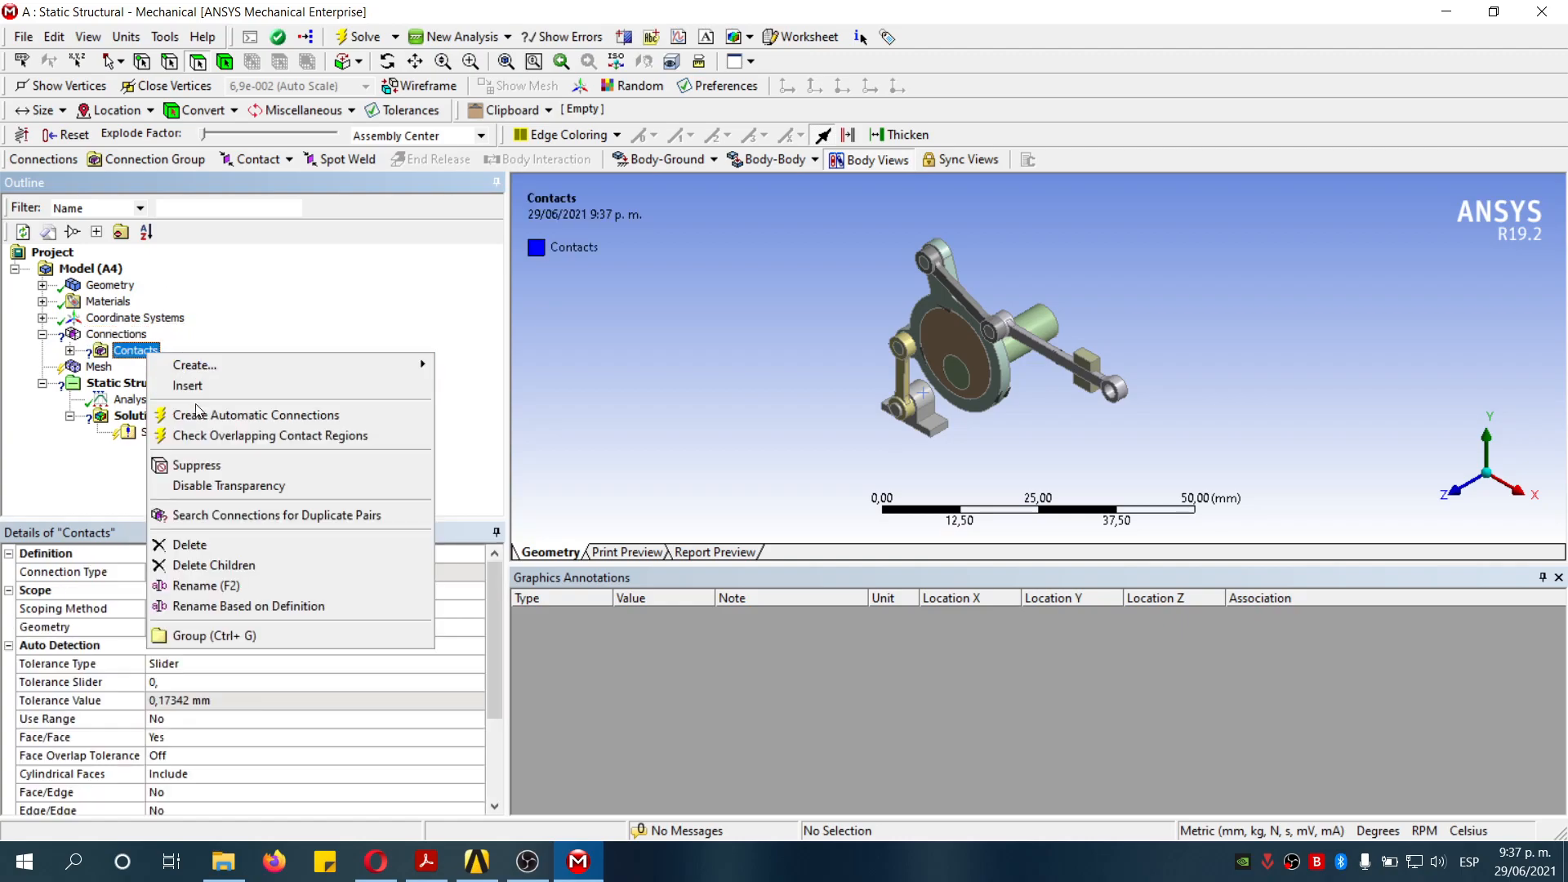
click(216, 545)
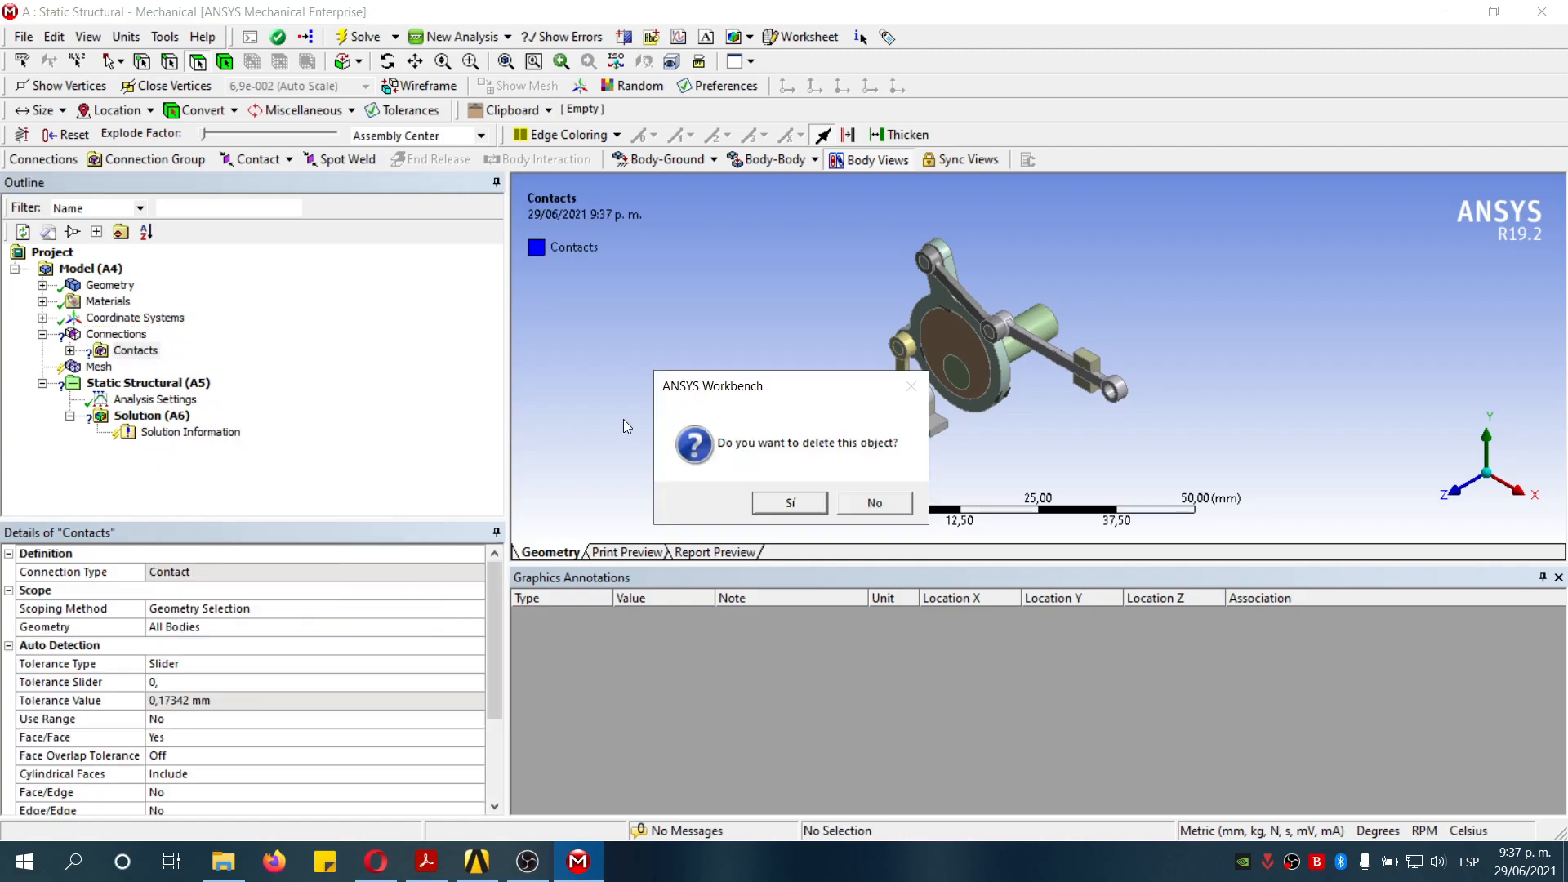
click(793, 507)
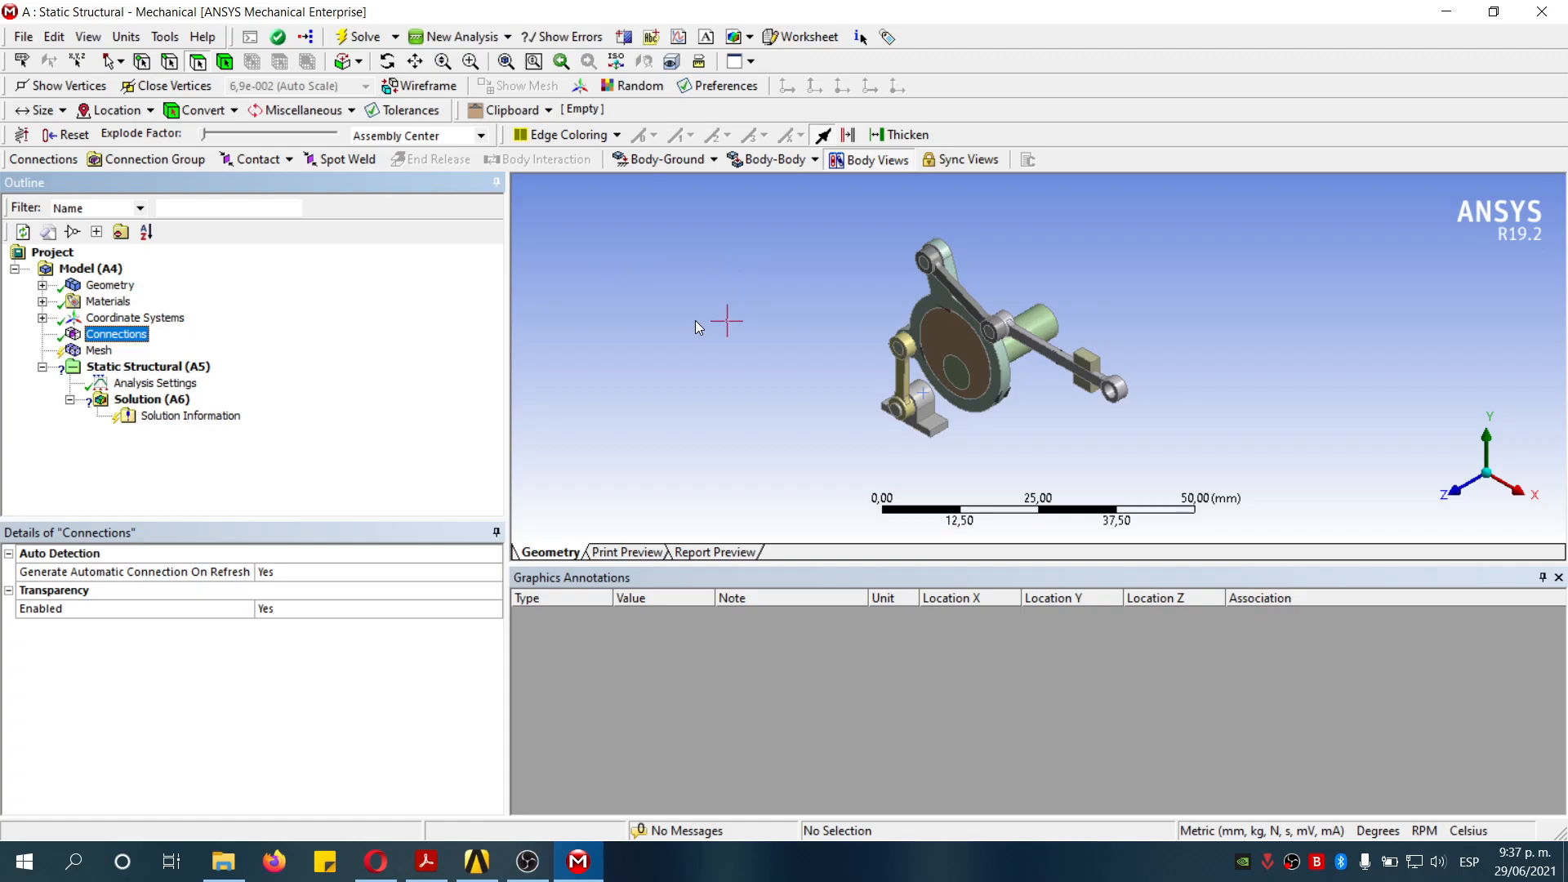
- Insert a Fixed Body-Ground joint scoped to the bottom face of the lower static_centers bracket base
scroll(841, 317, up, 3)
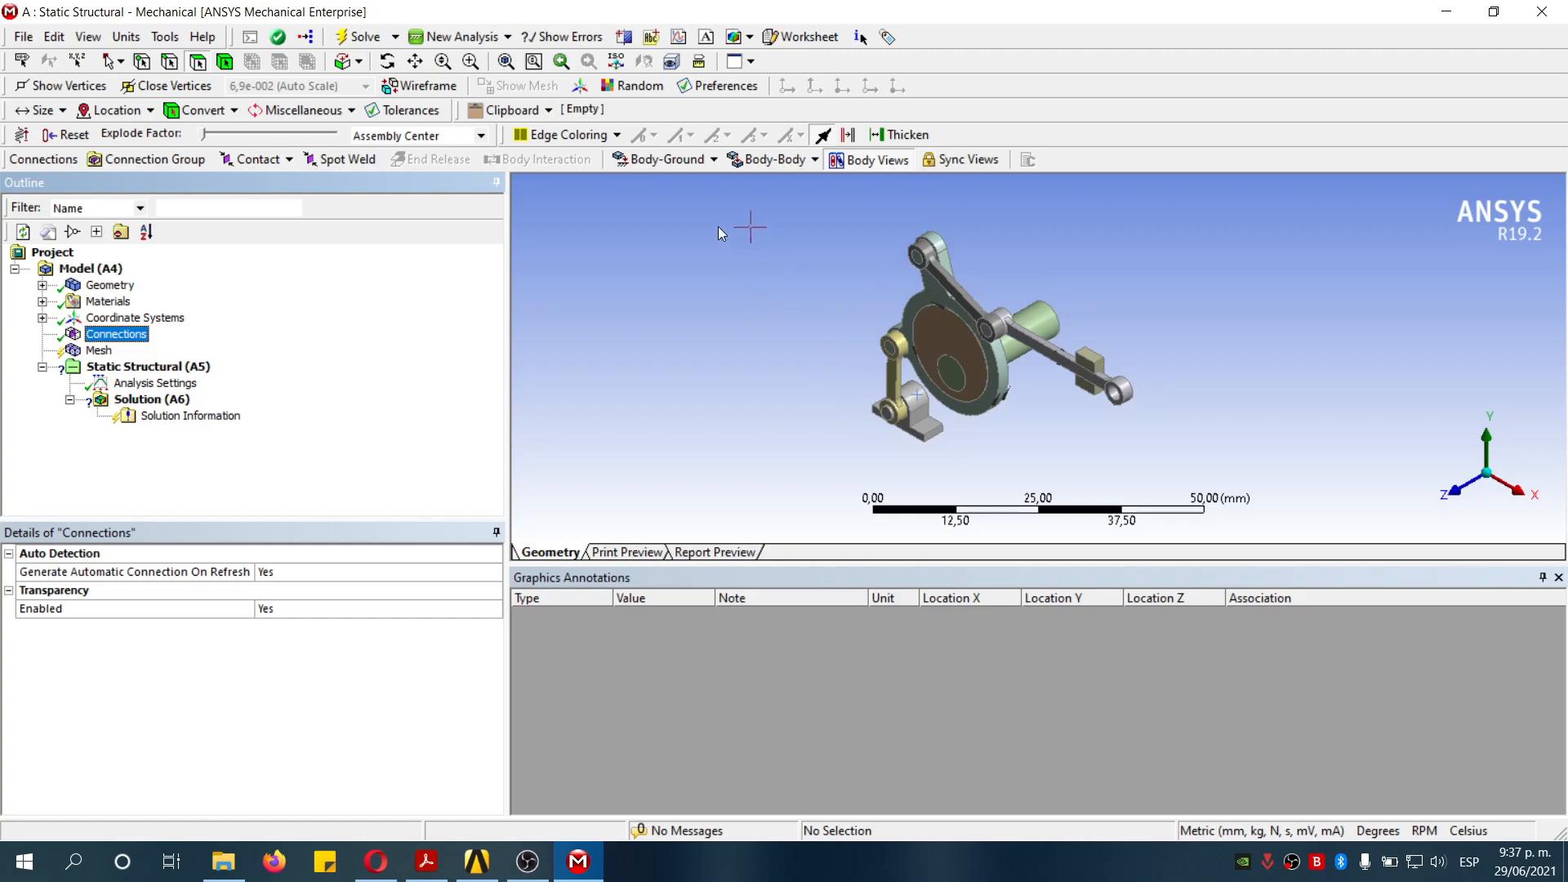
click(702, 161)
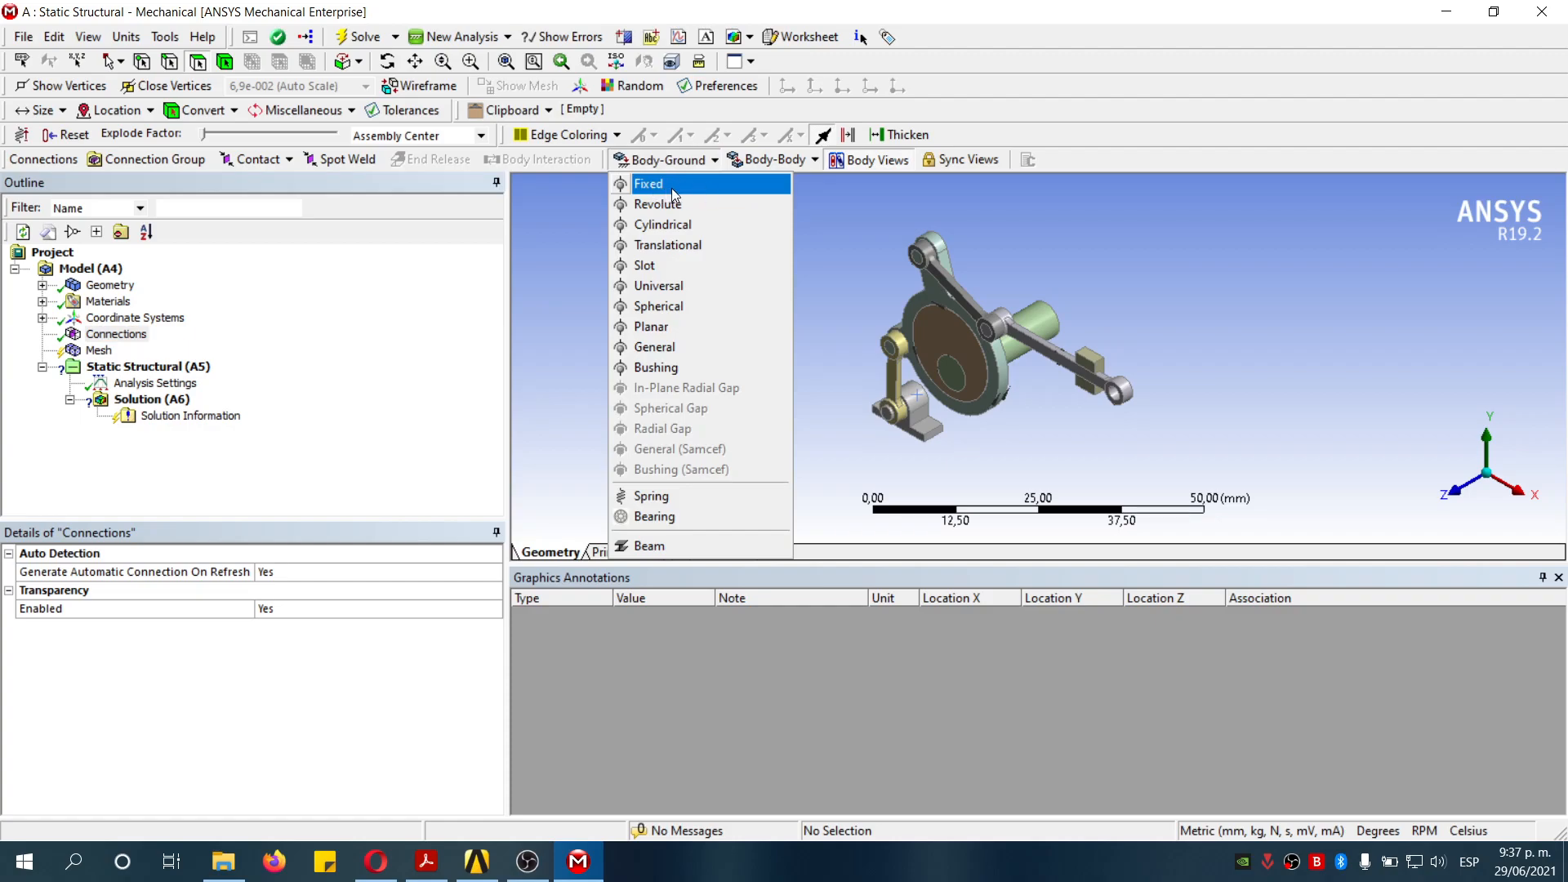
click(688, 192)
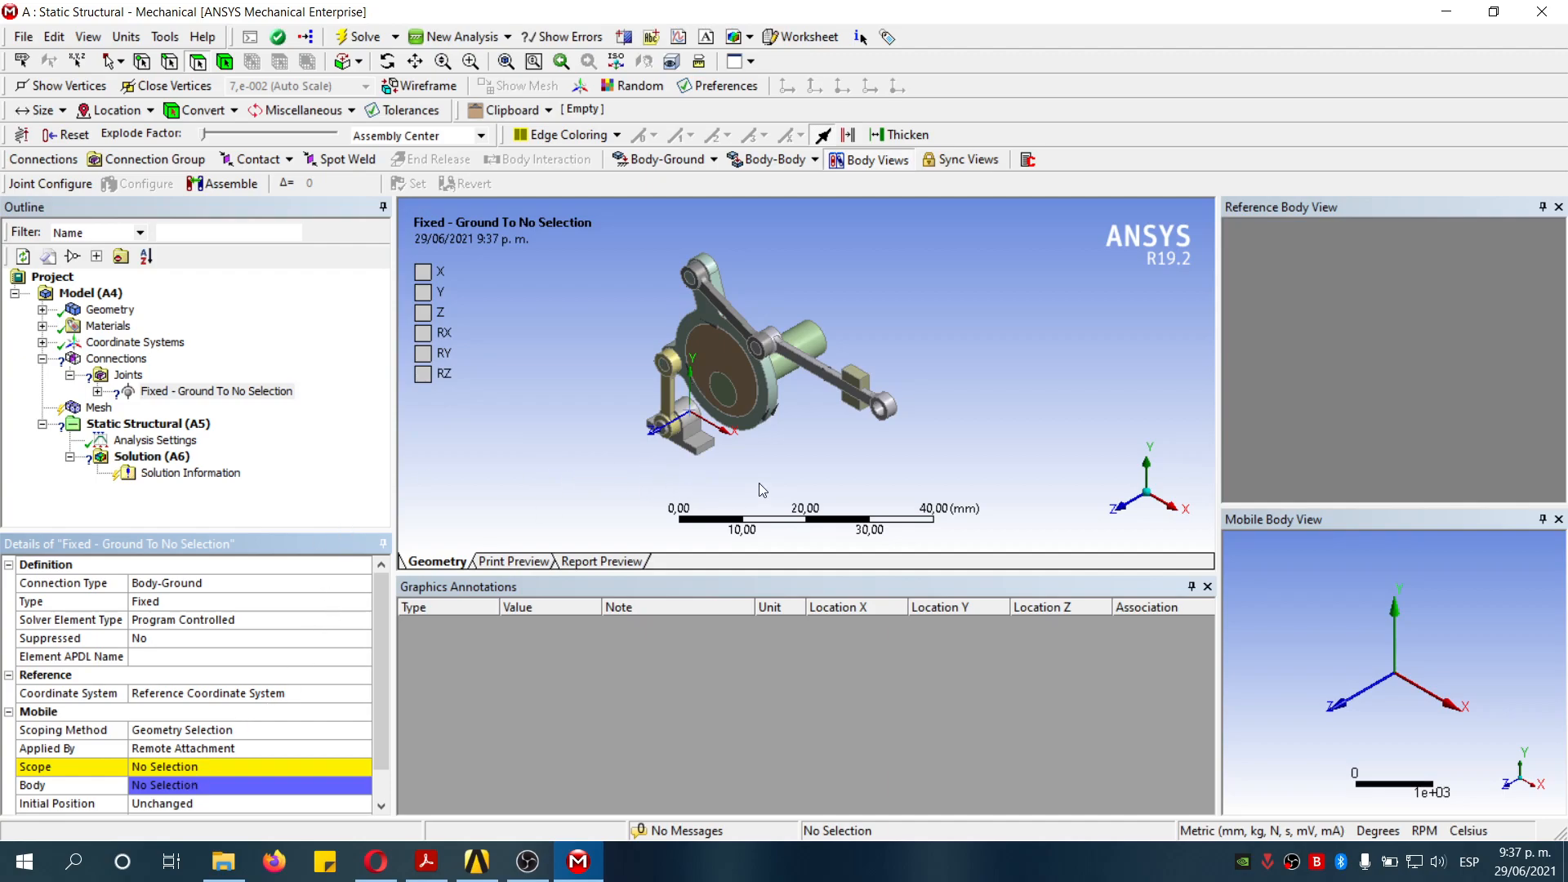
middle_drag(728, 485, 624, 490)
scroll(637, 480, up, 3)
scroll(623, 477, down, 2)
scroll(600, 476, up, 2)
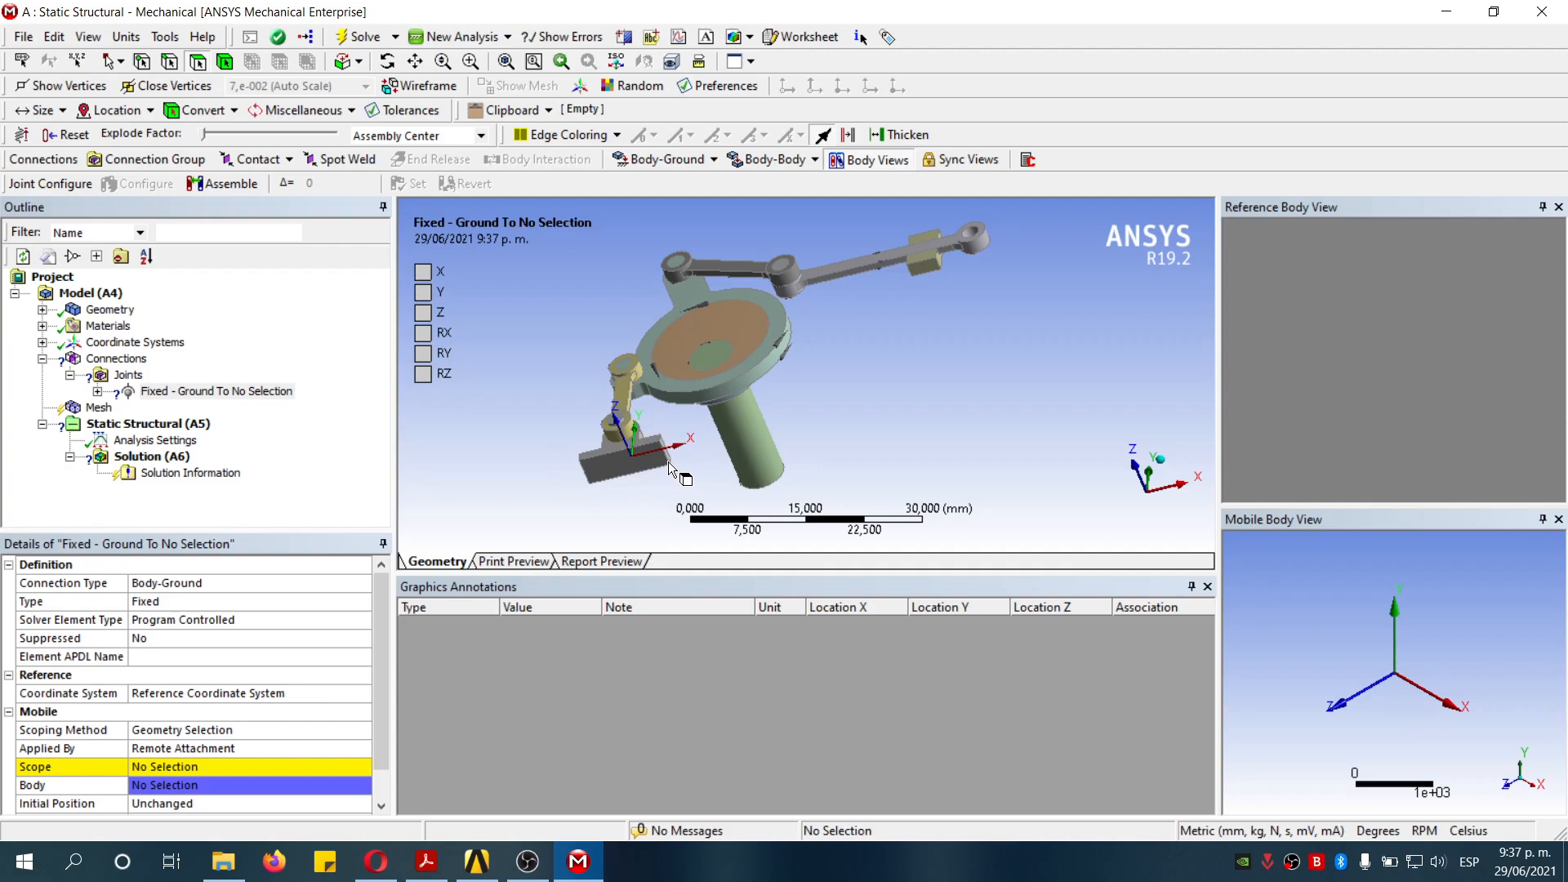
click(623, 462)
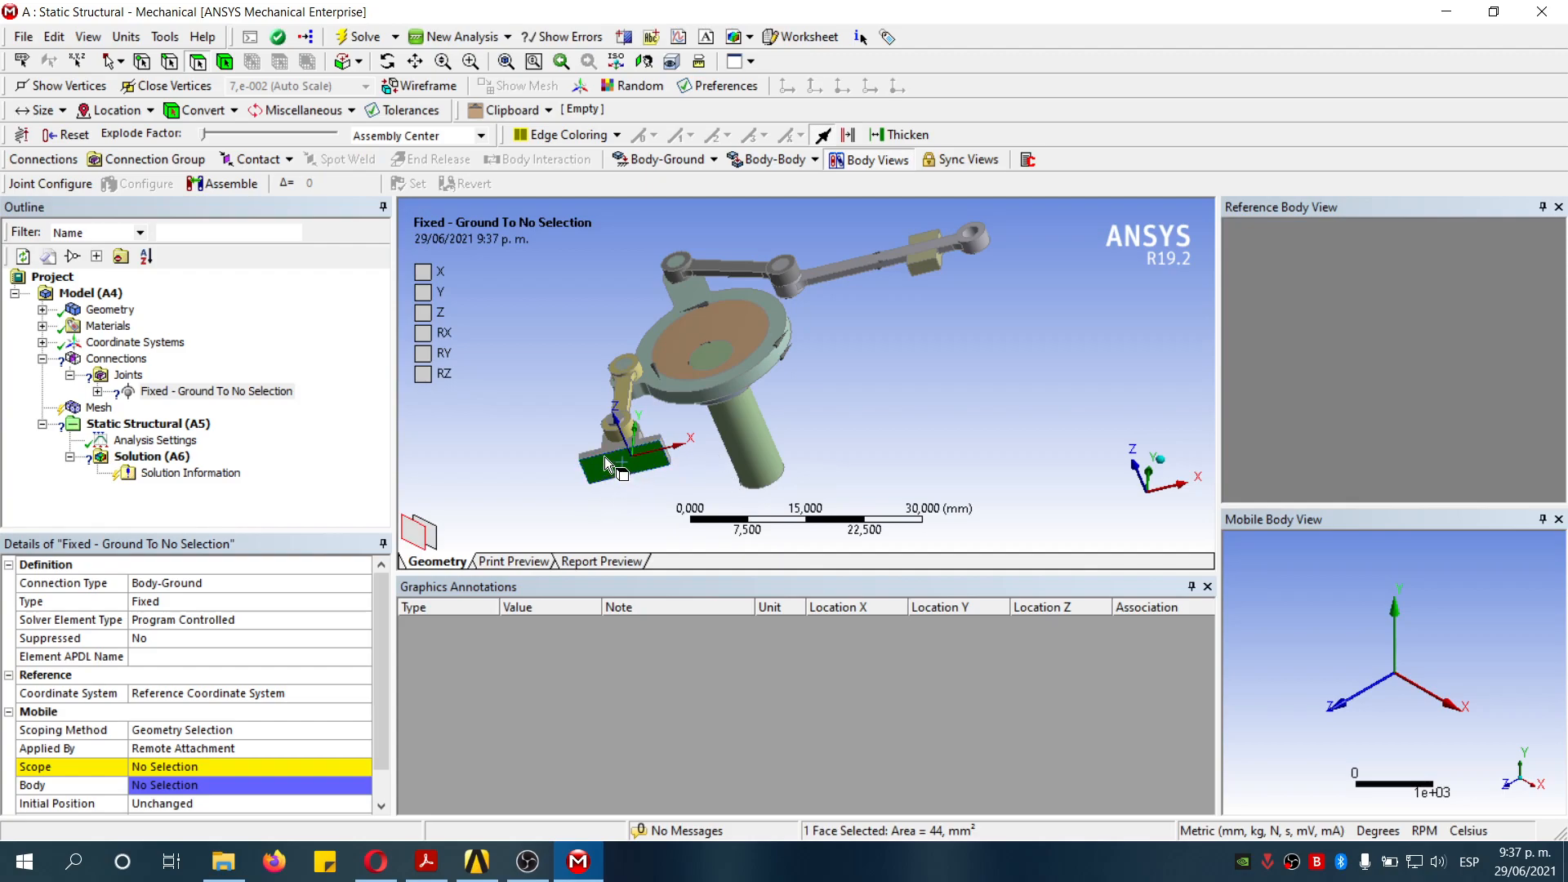
click(210, 768)
click(204, 766)
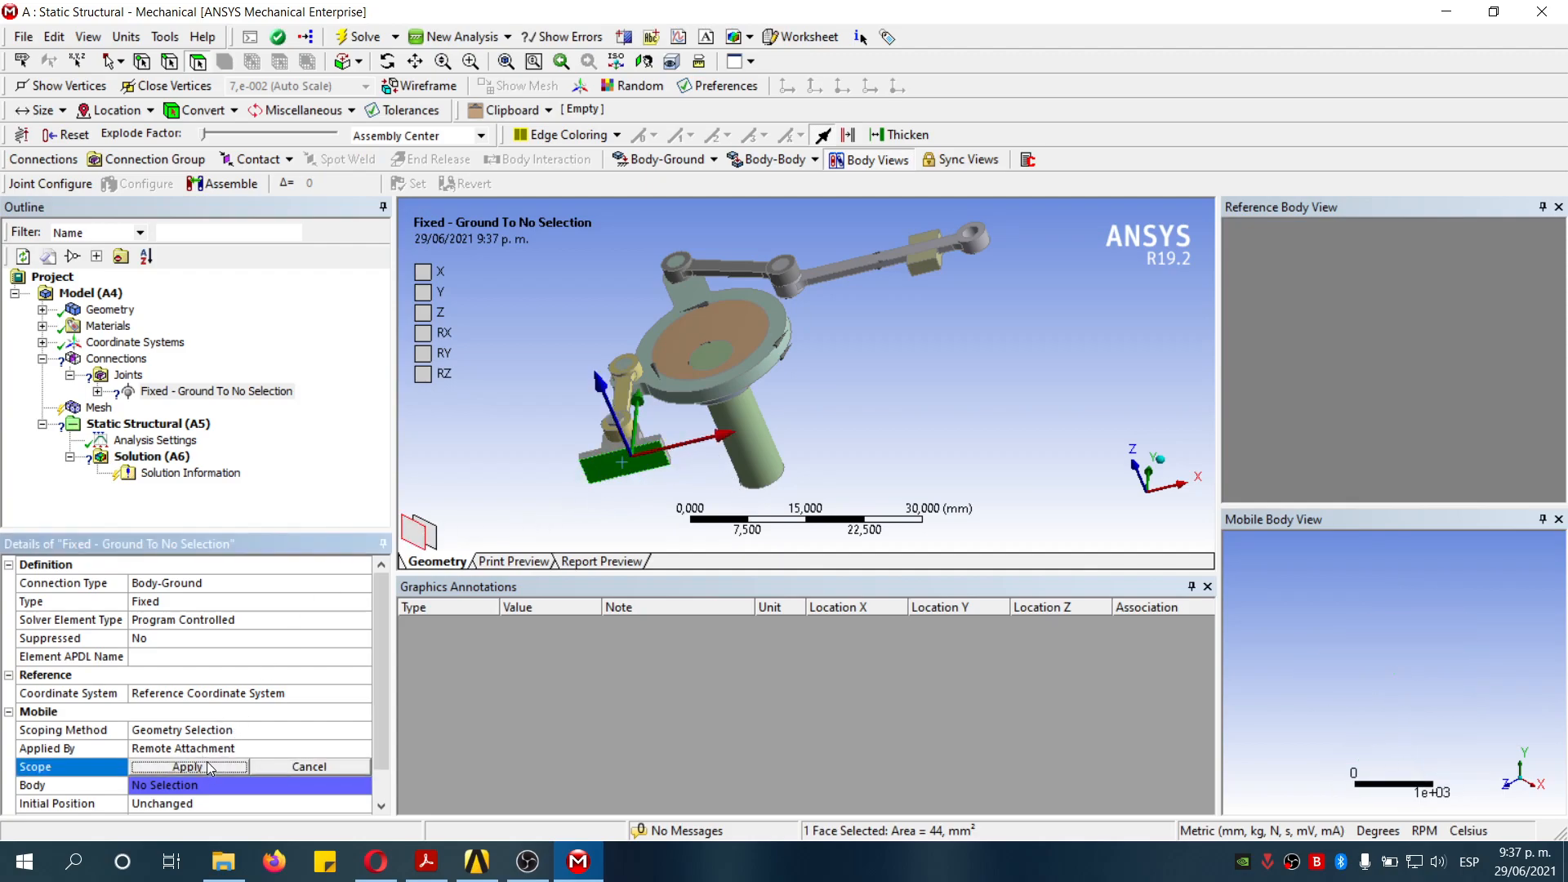
- Insert a second Fixed Body-Ground joint scoped to the cylindrical face of the upper static_centers ring around the eccentric shaft
middle_drag(865, 375, 799, 433)
click(713, 159)
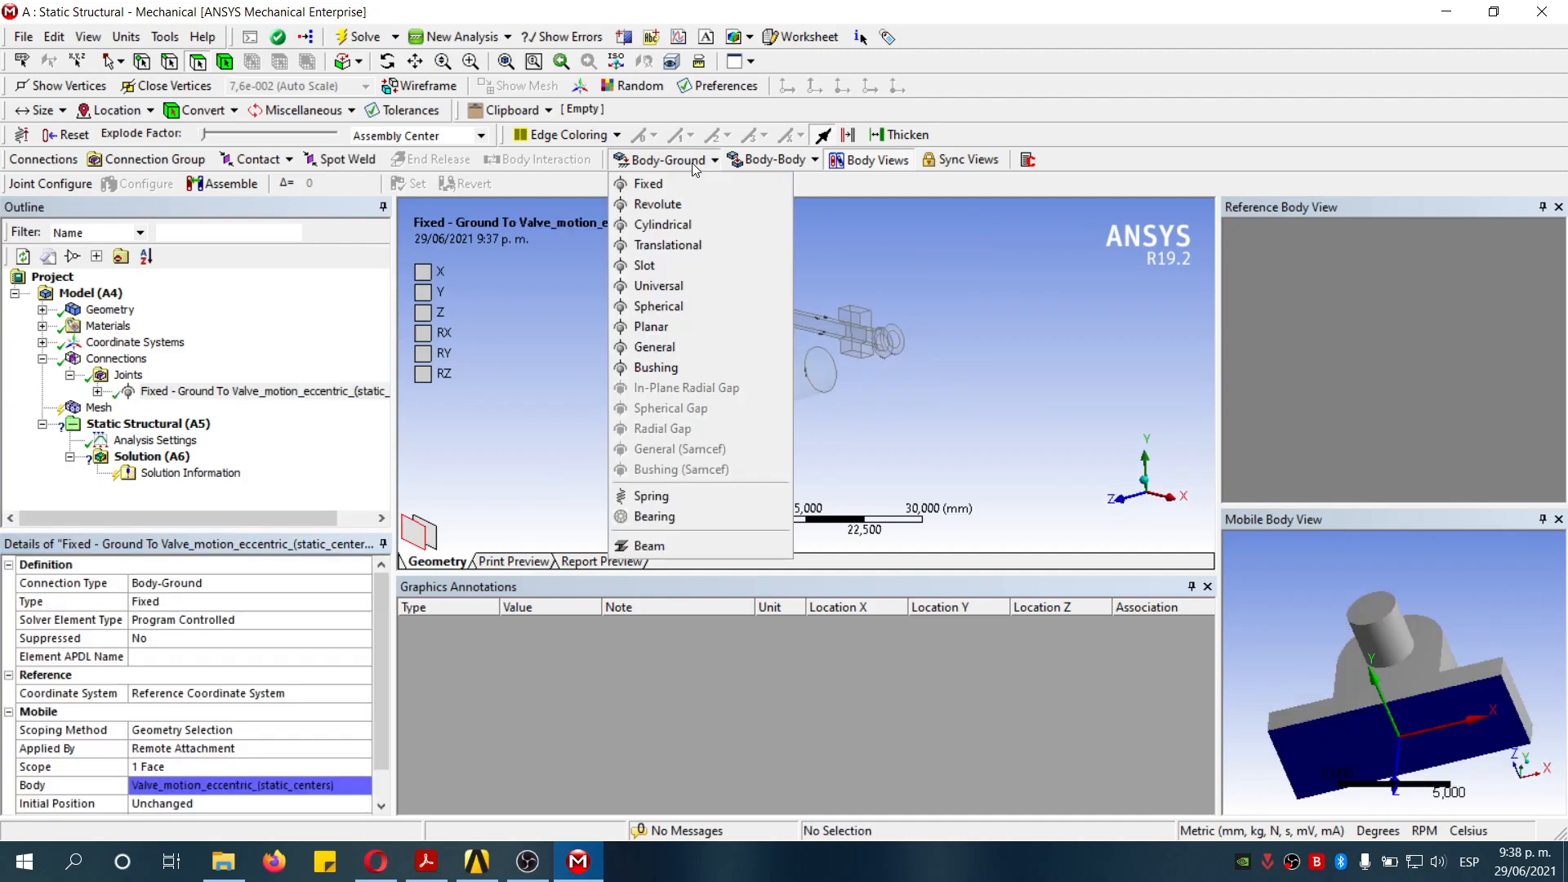
click(683, 183)
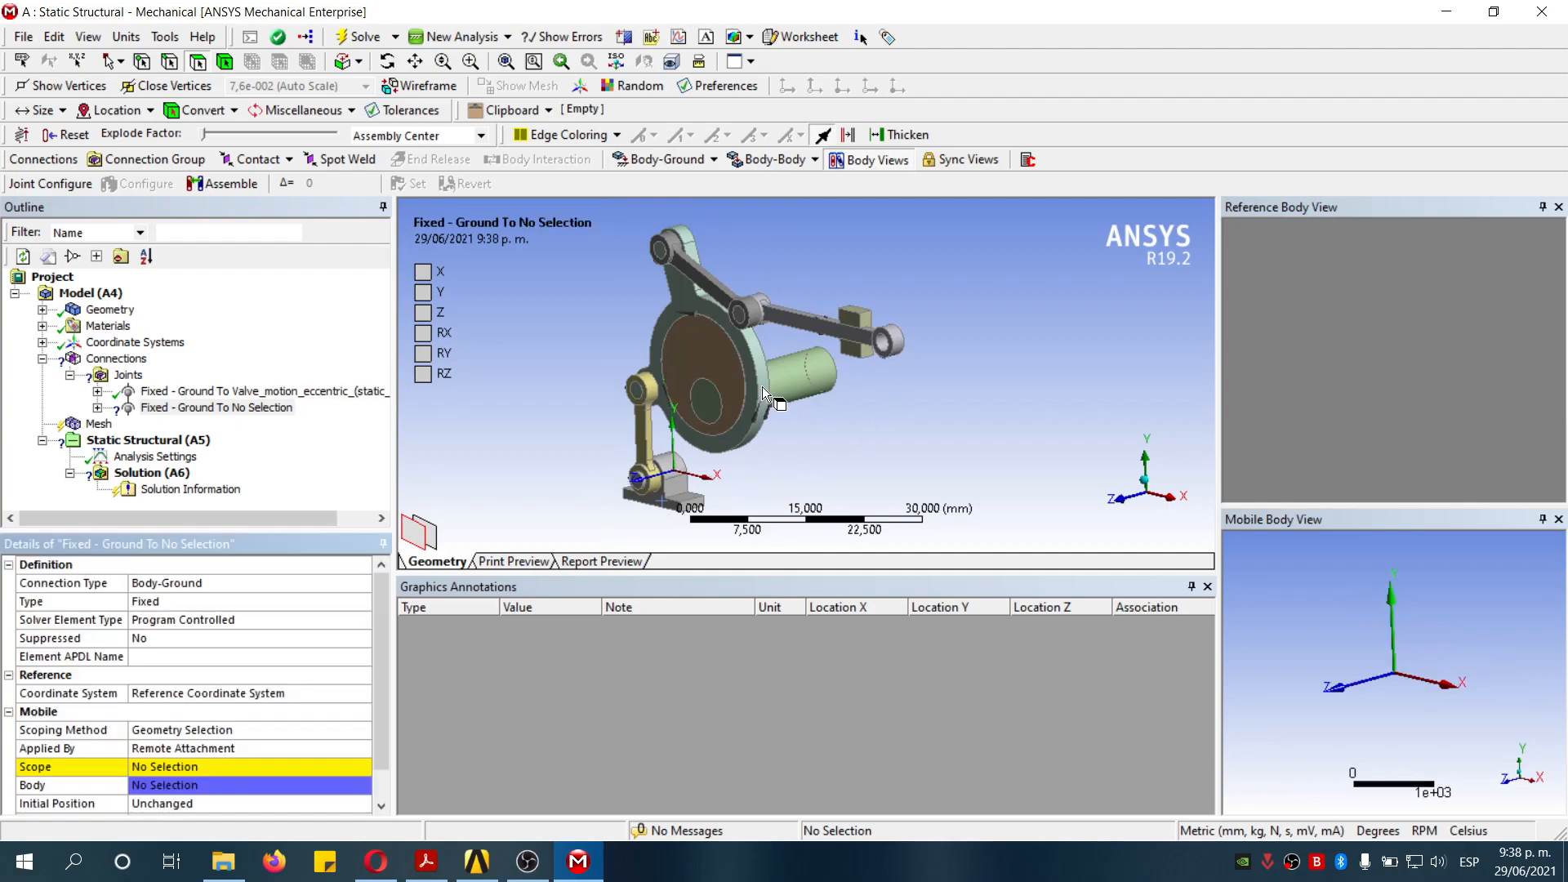
middle_drag(776, 330, 666, 422)
scroll(838, 324, down, 1)
scroll(841, 319, up, 6)
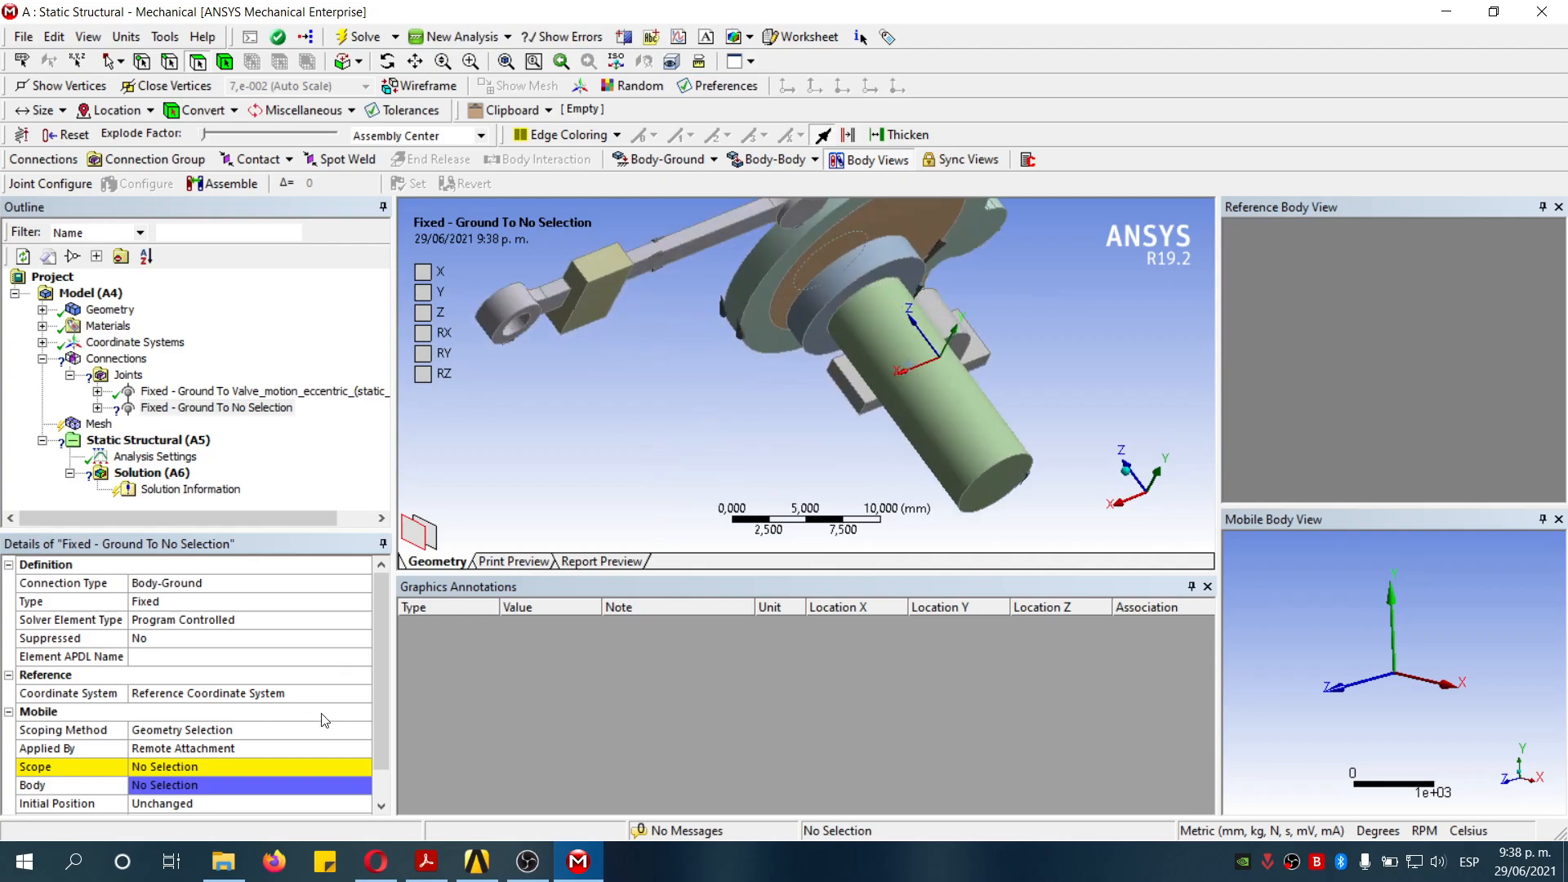
click(233, 772)
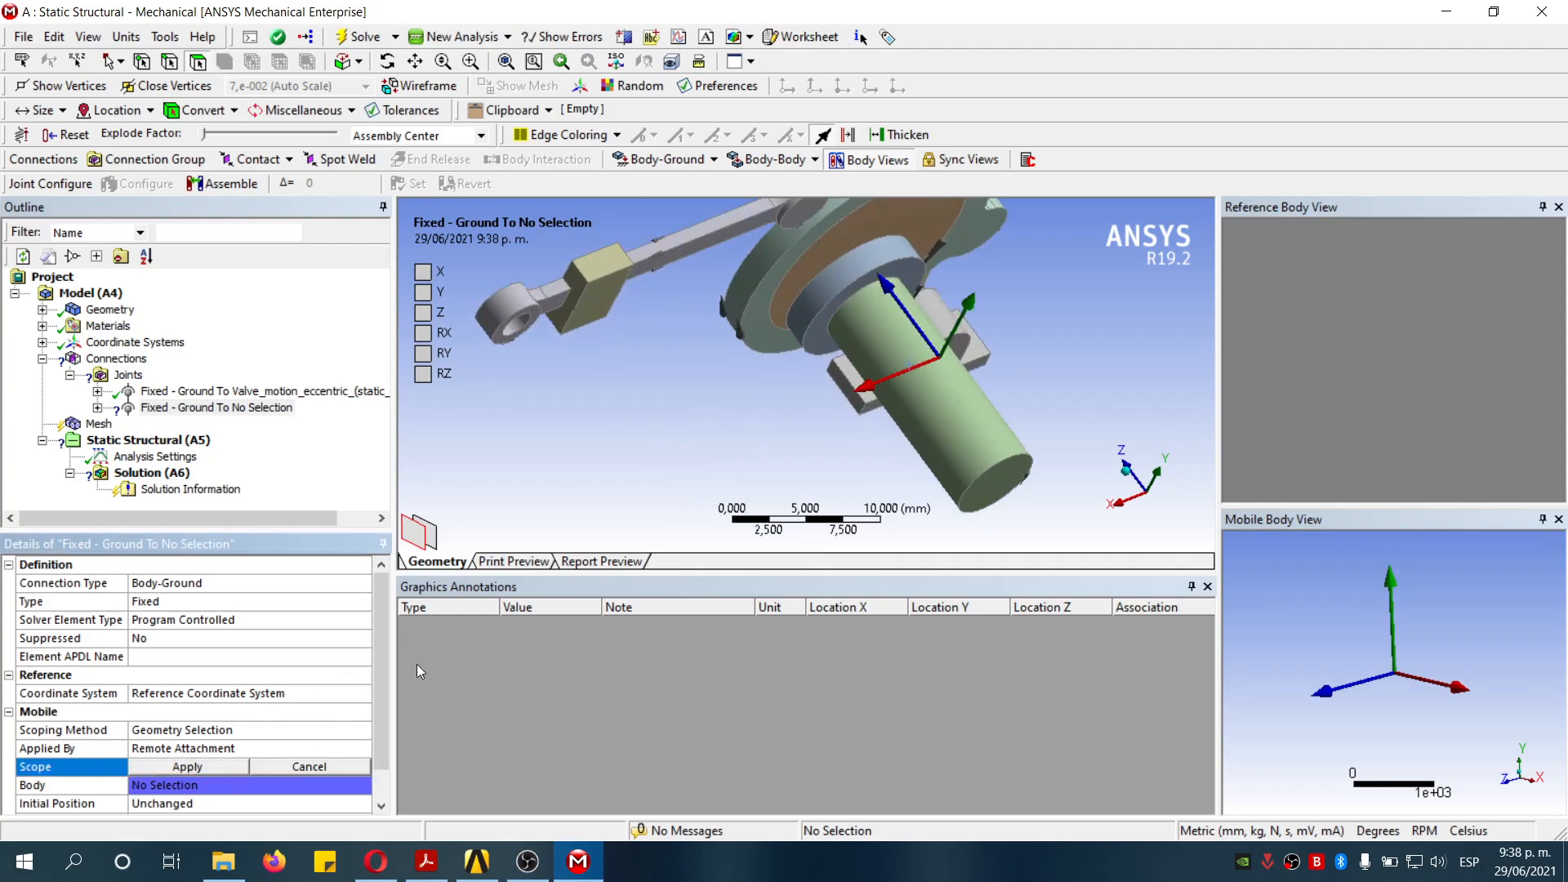
click(870, 258)
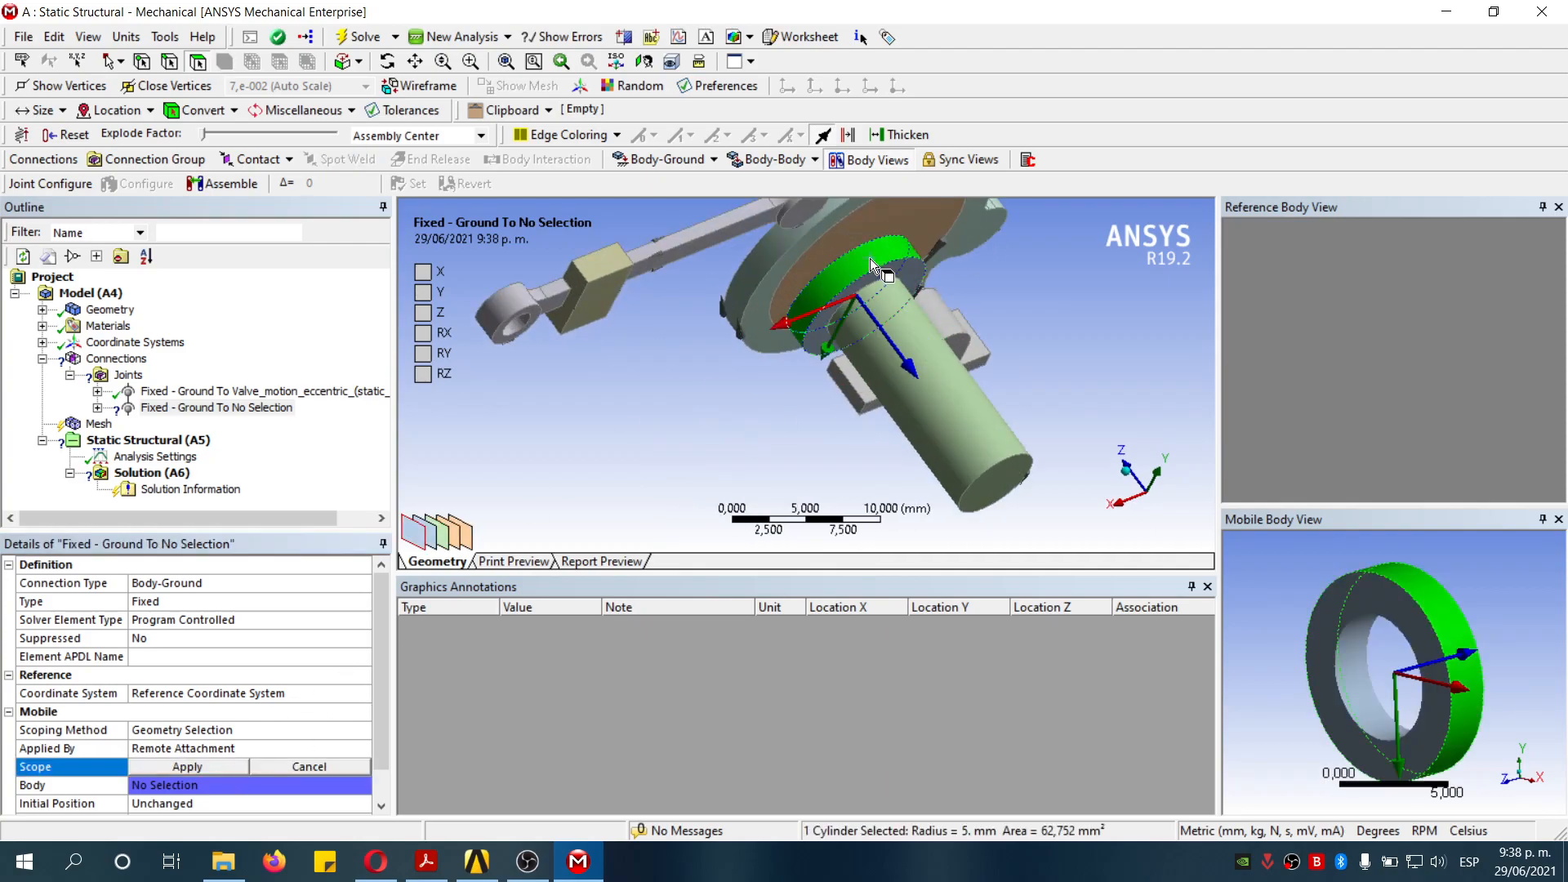
click(245, 768)
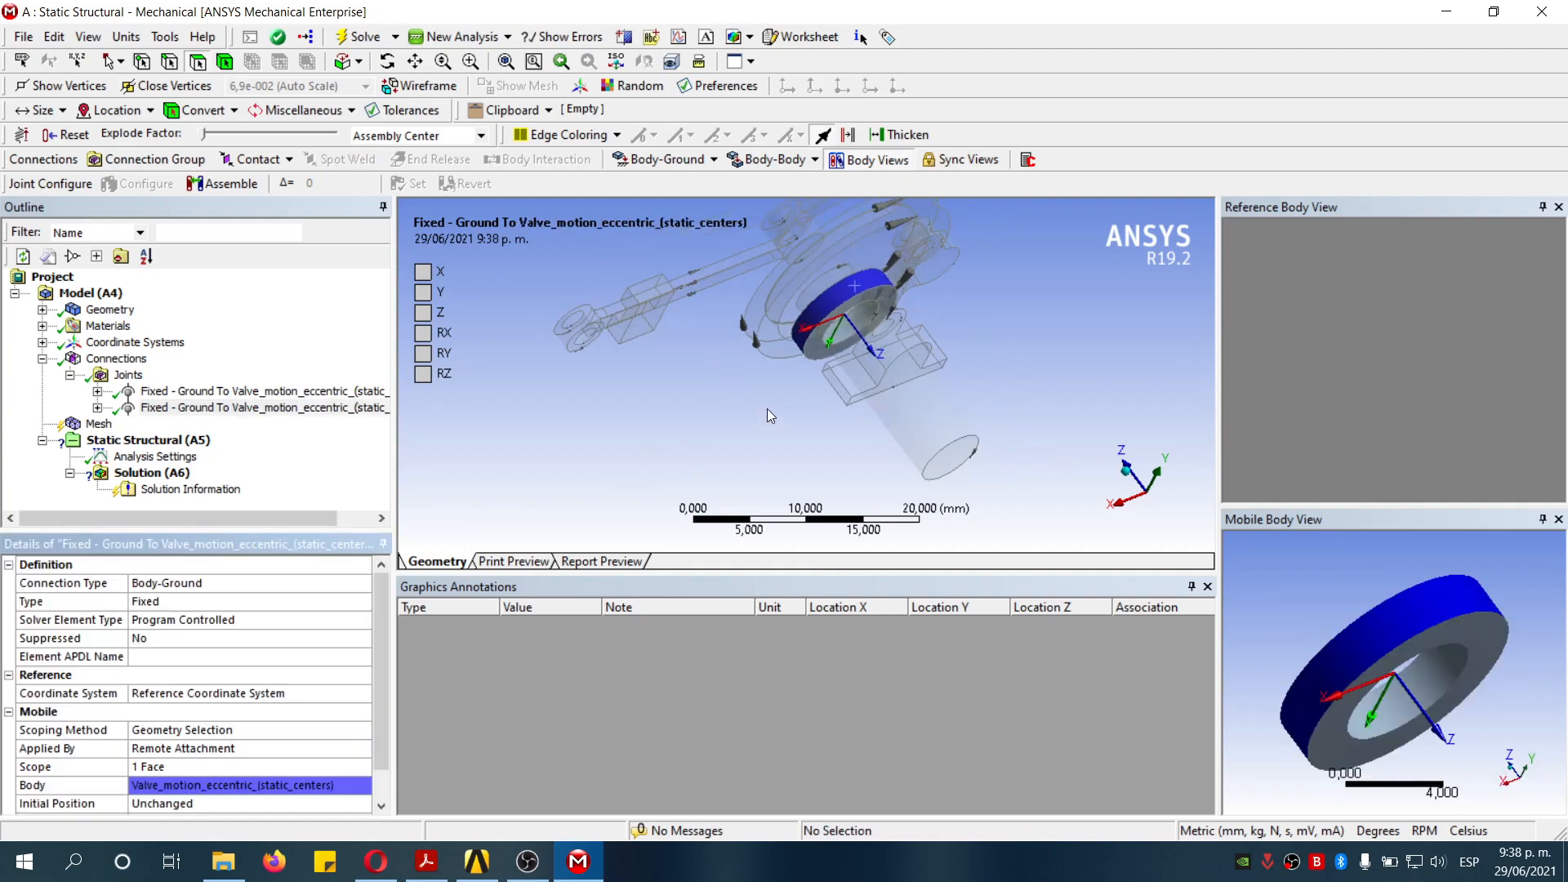
- Insert a third Fixed Body-Ground joint scoped to a side face of the static_guide block
scroll(837, 381, up, 5)
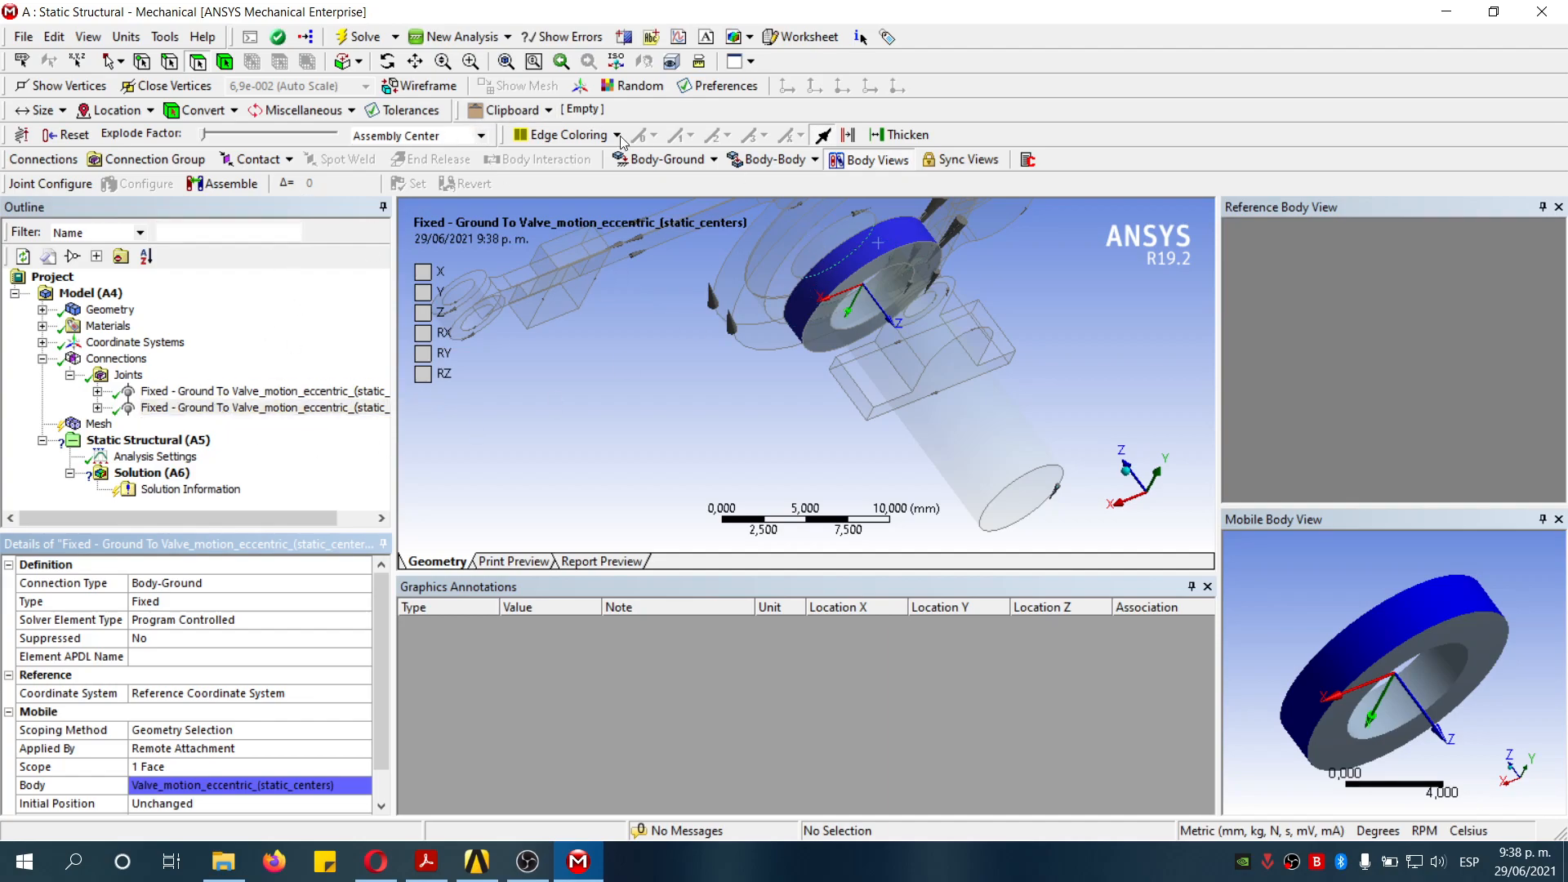
click(128, 374)
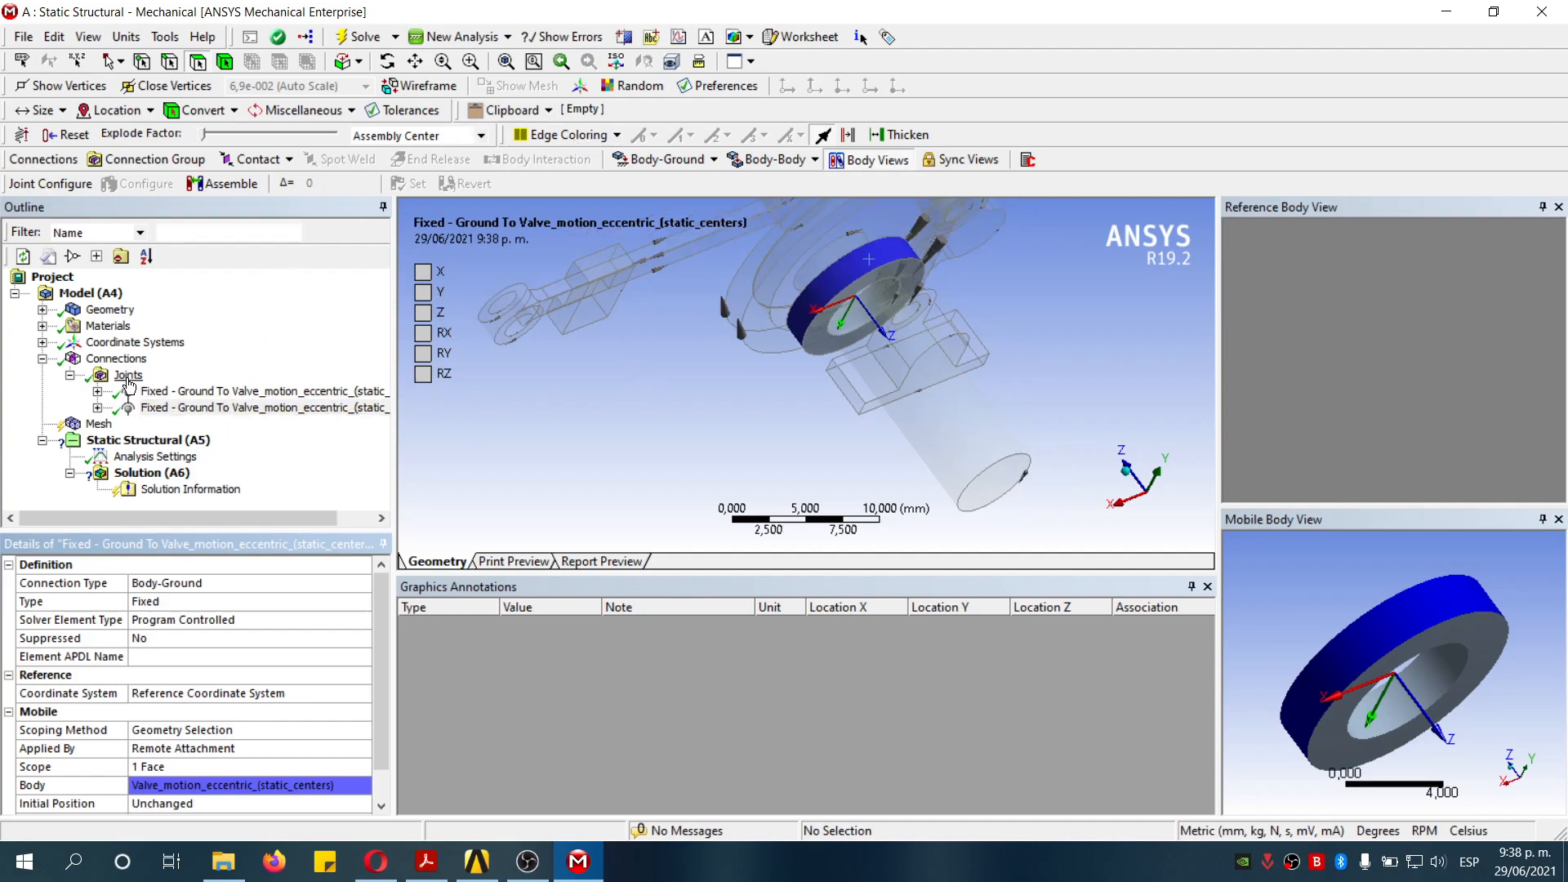
click(662, 159)
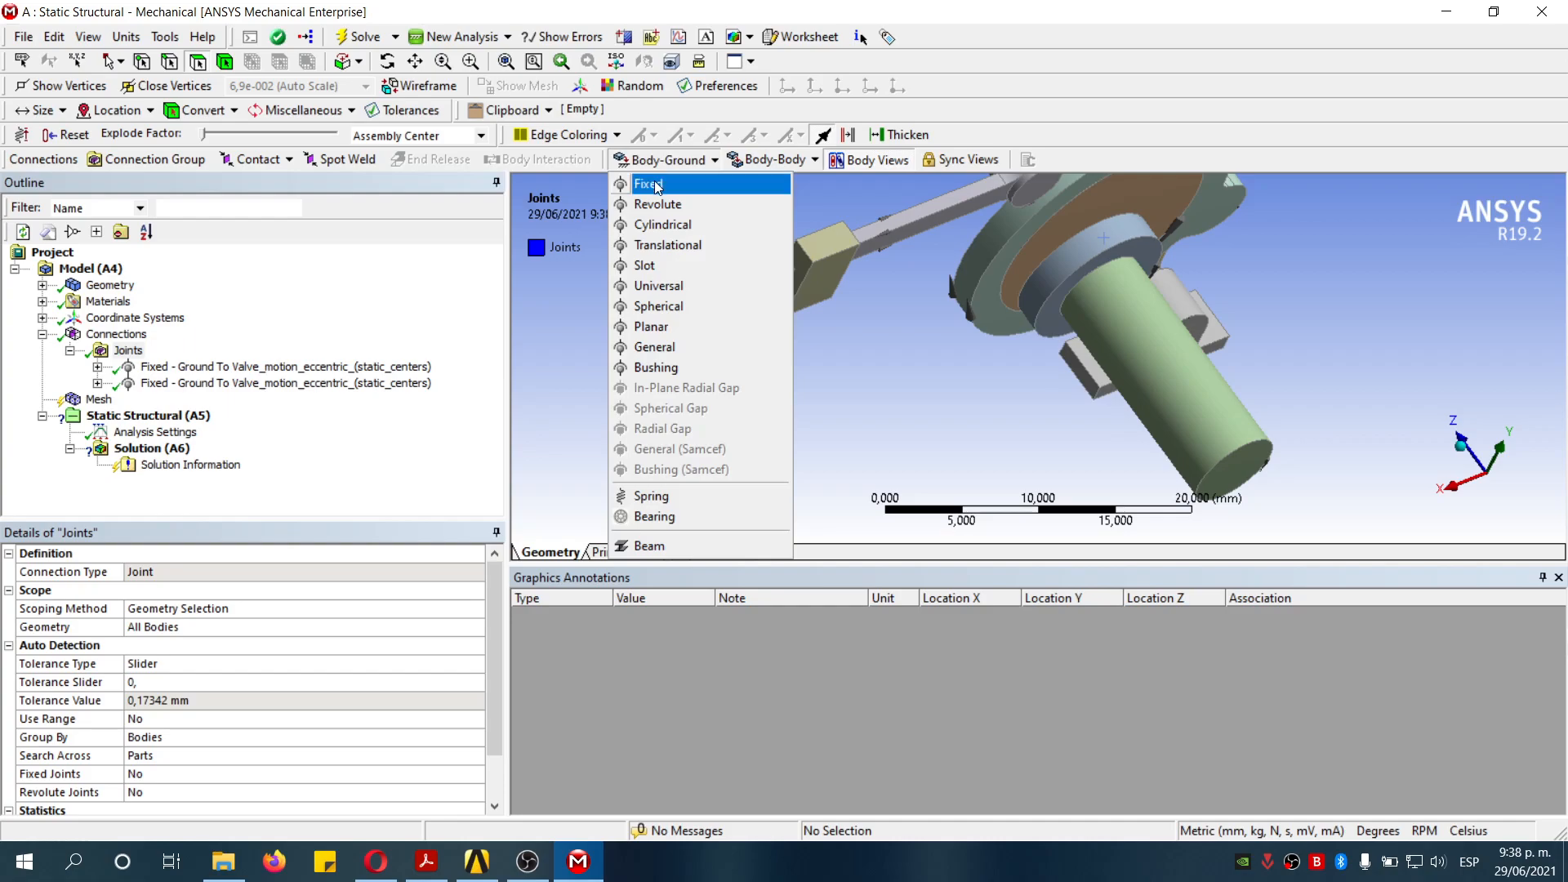
click(658, 182)
middle_drag(687, 380, 696, 374)
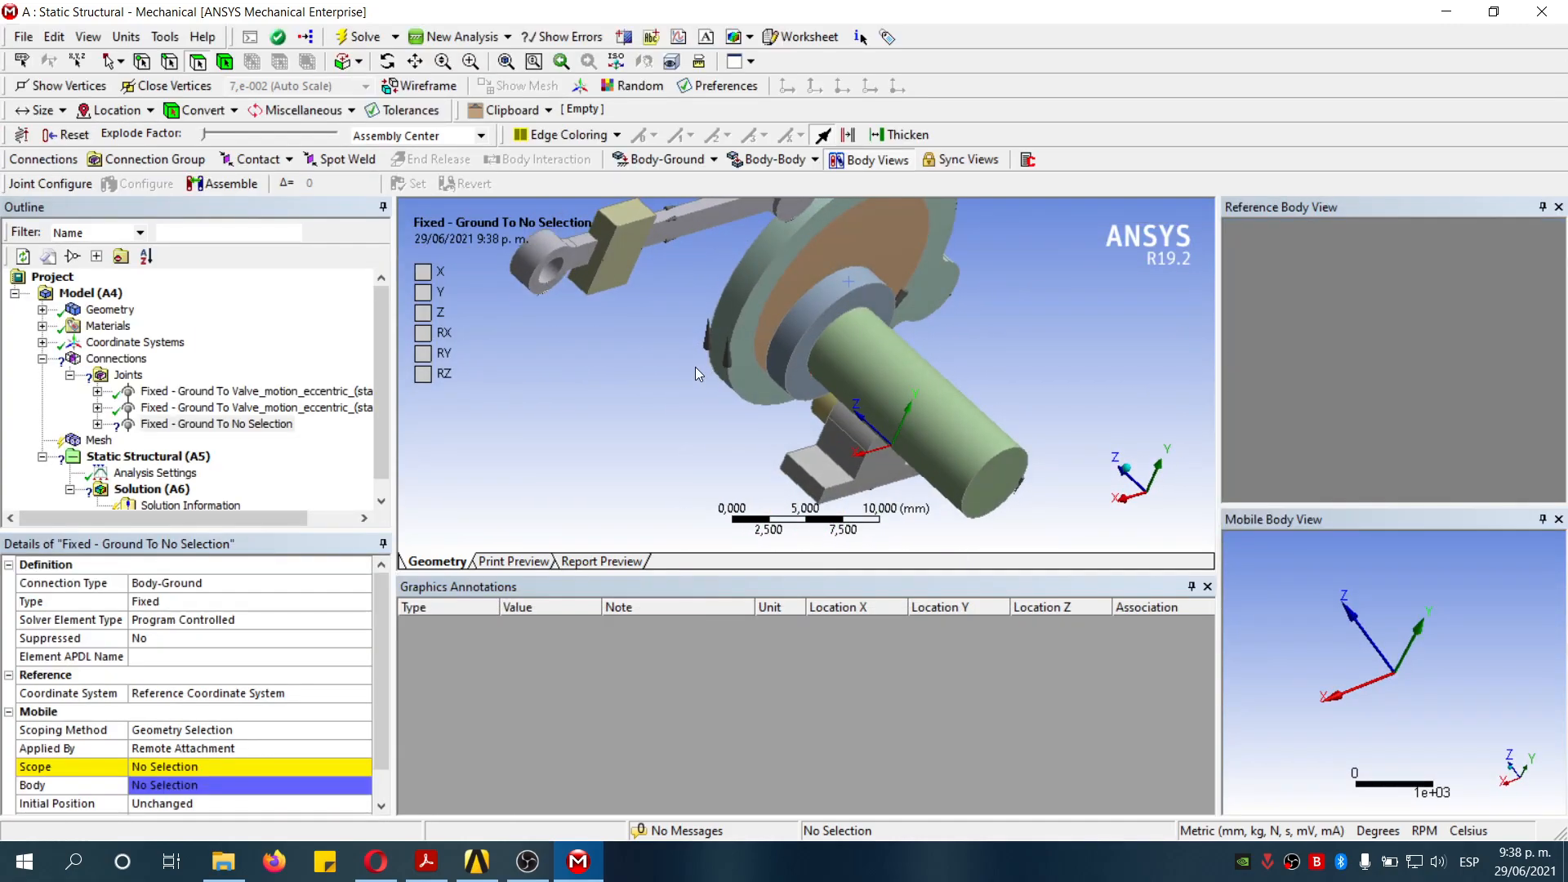
click(621, 263)
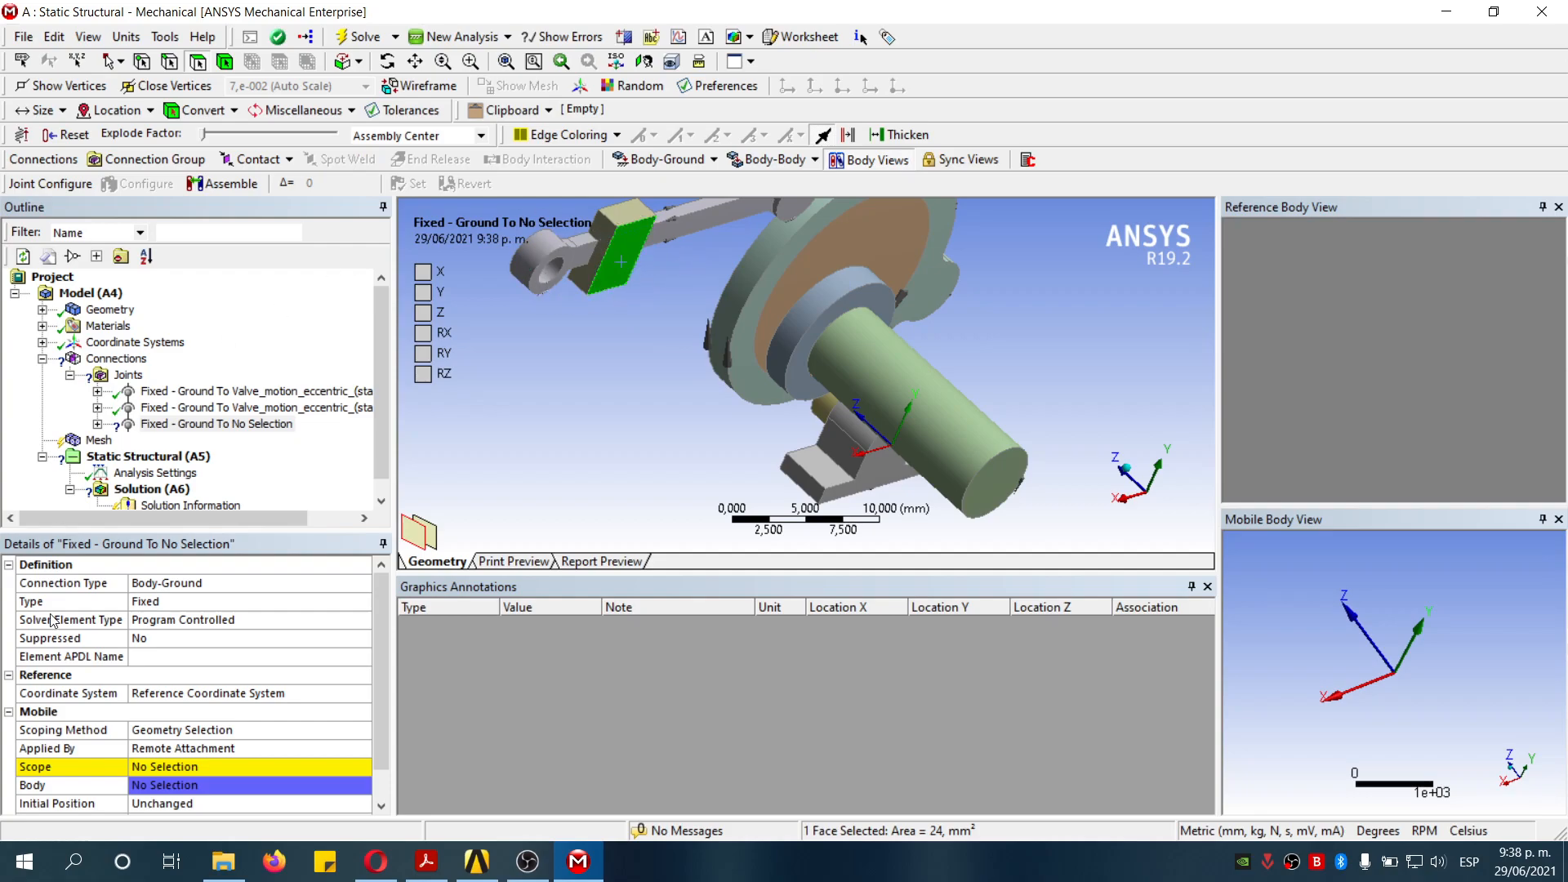
click(189, 766)
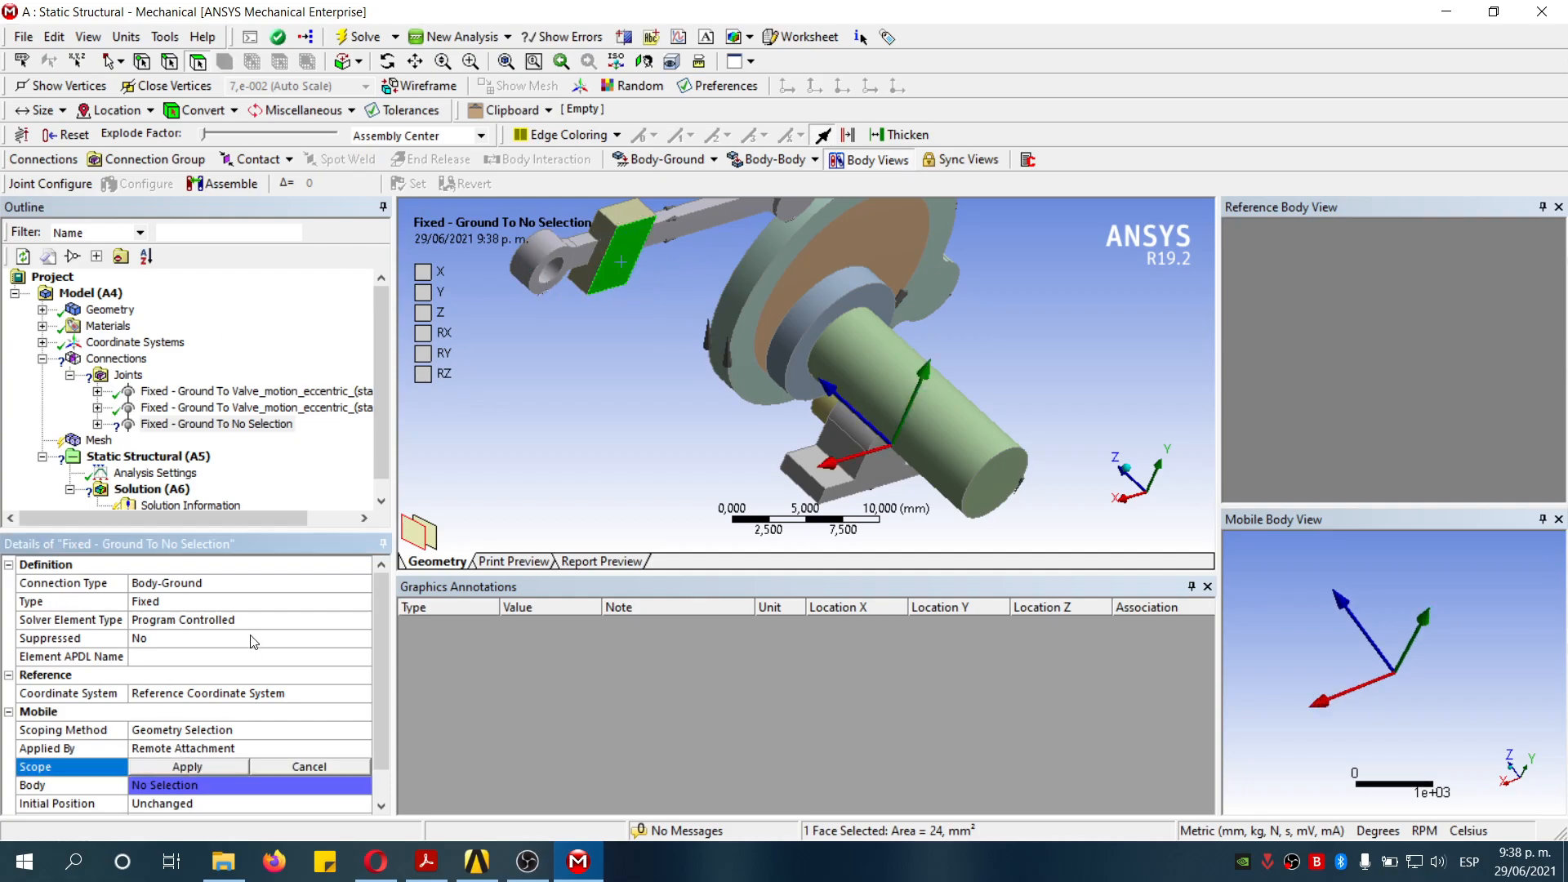
click(189, 767)
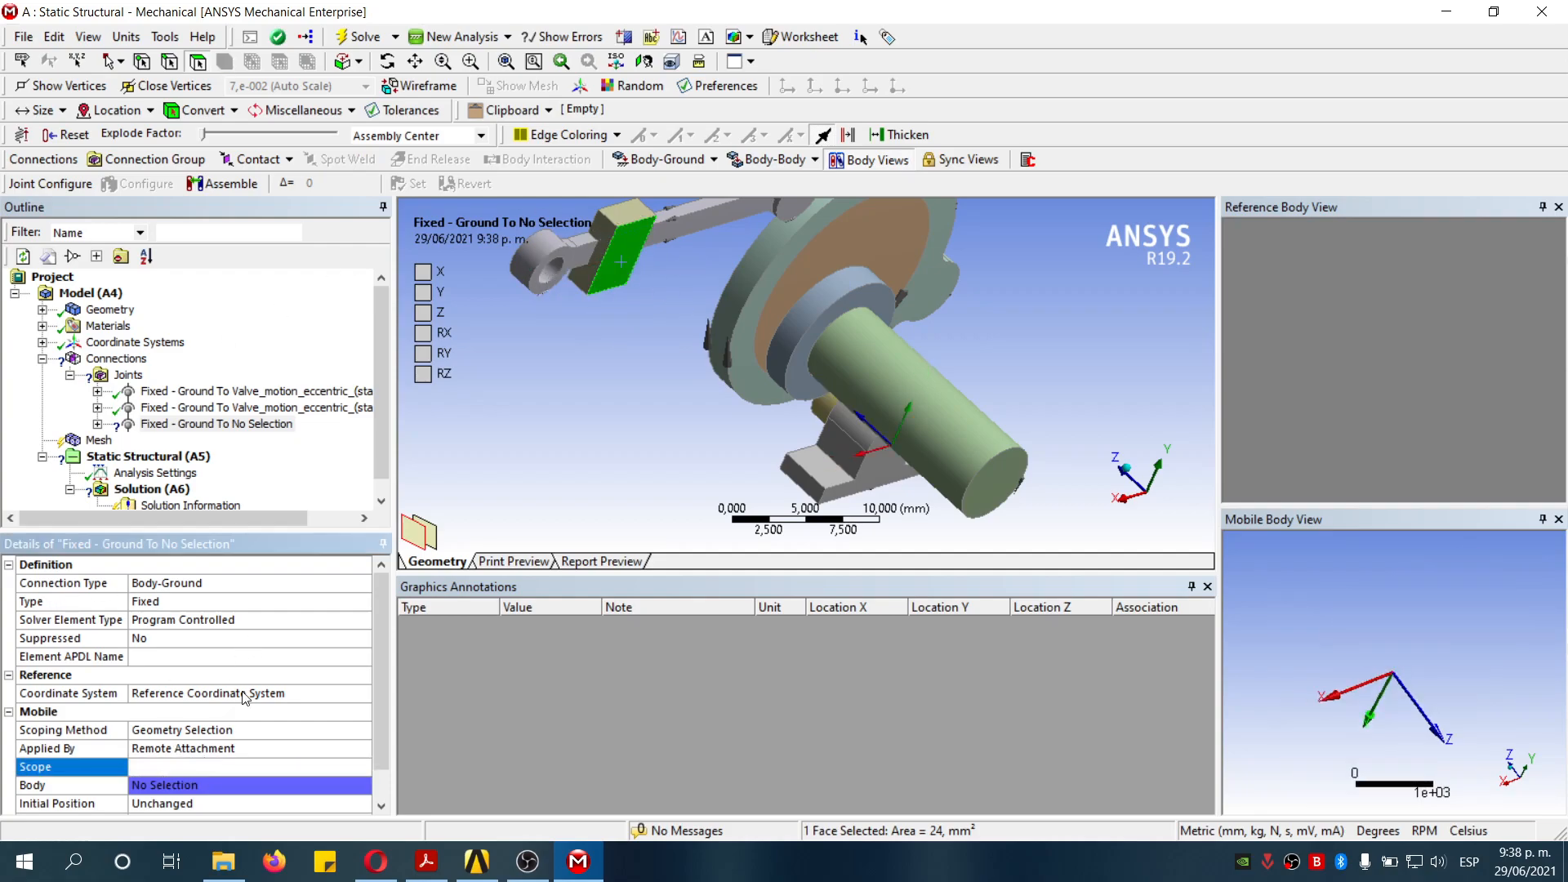
- Insert a Revolute Body-Body joint under Connections
click(1129, 463)
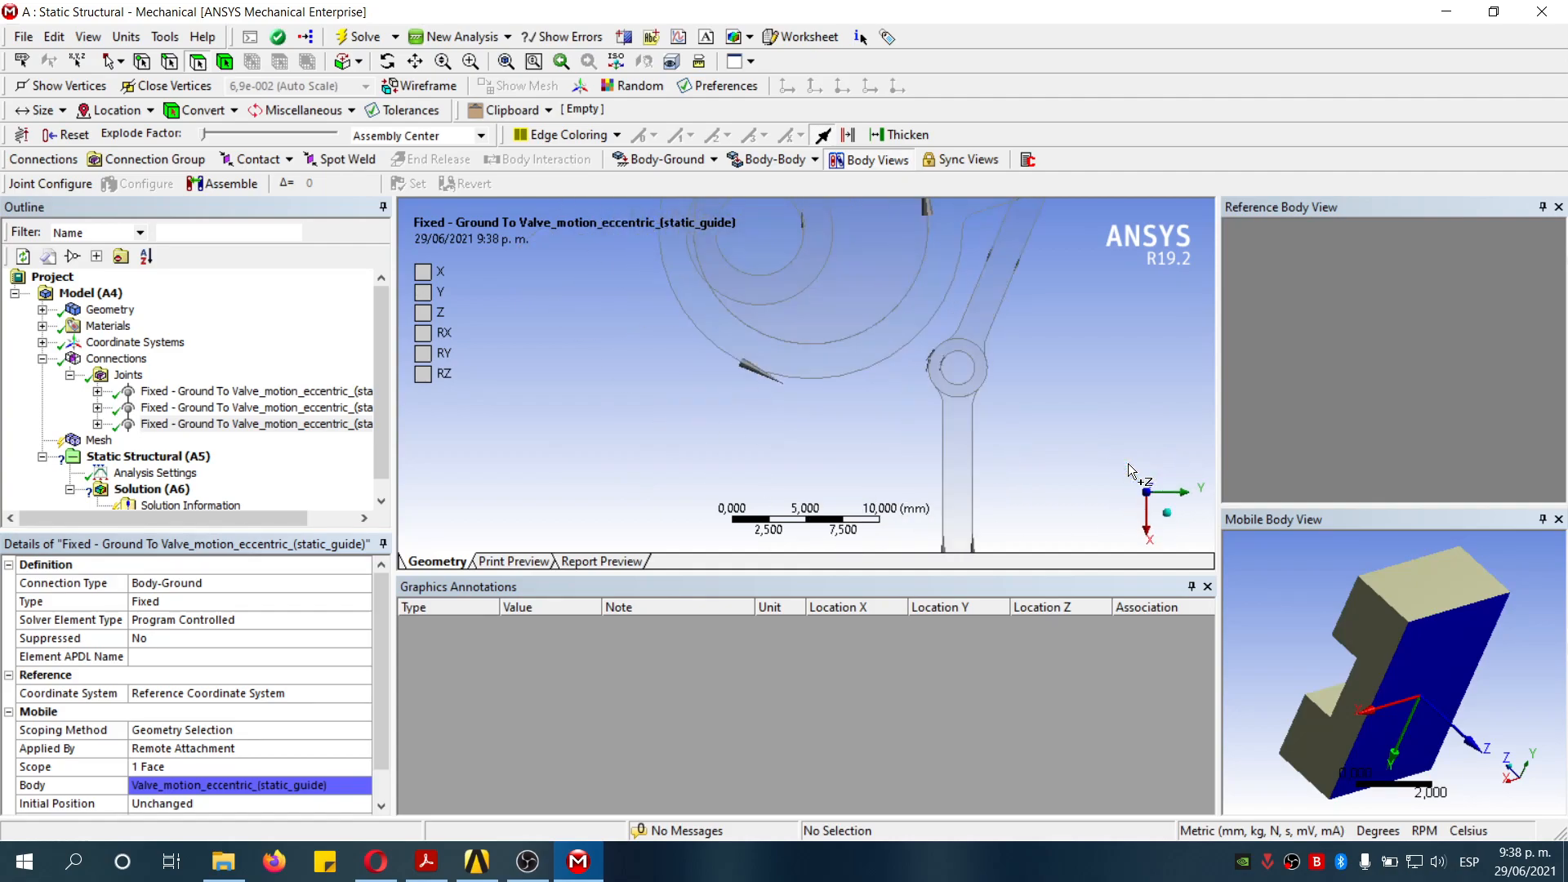
click(1169, 517)
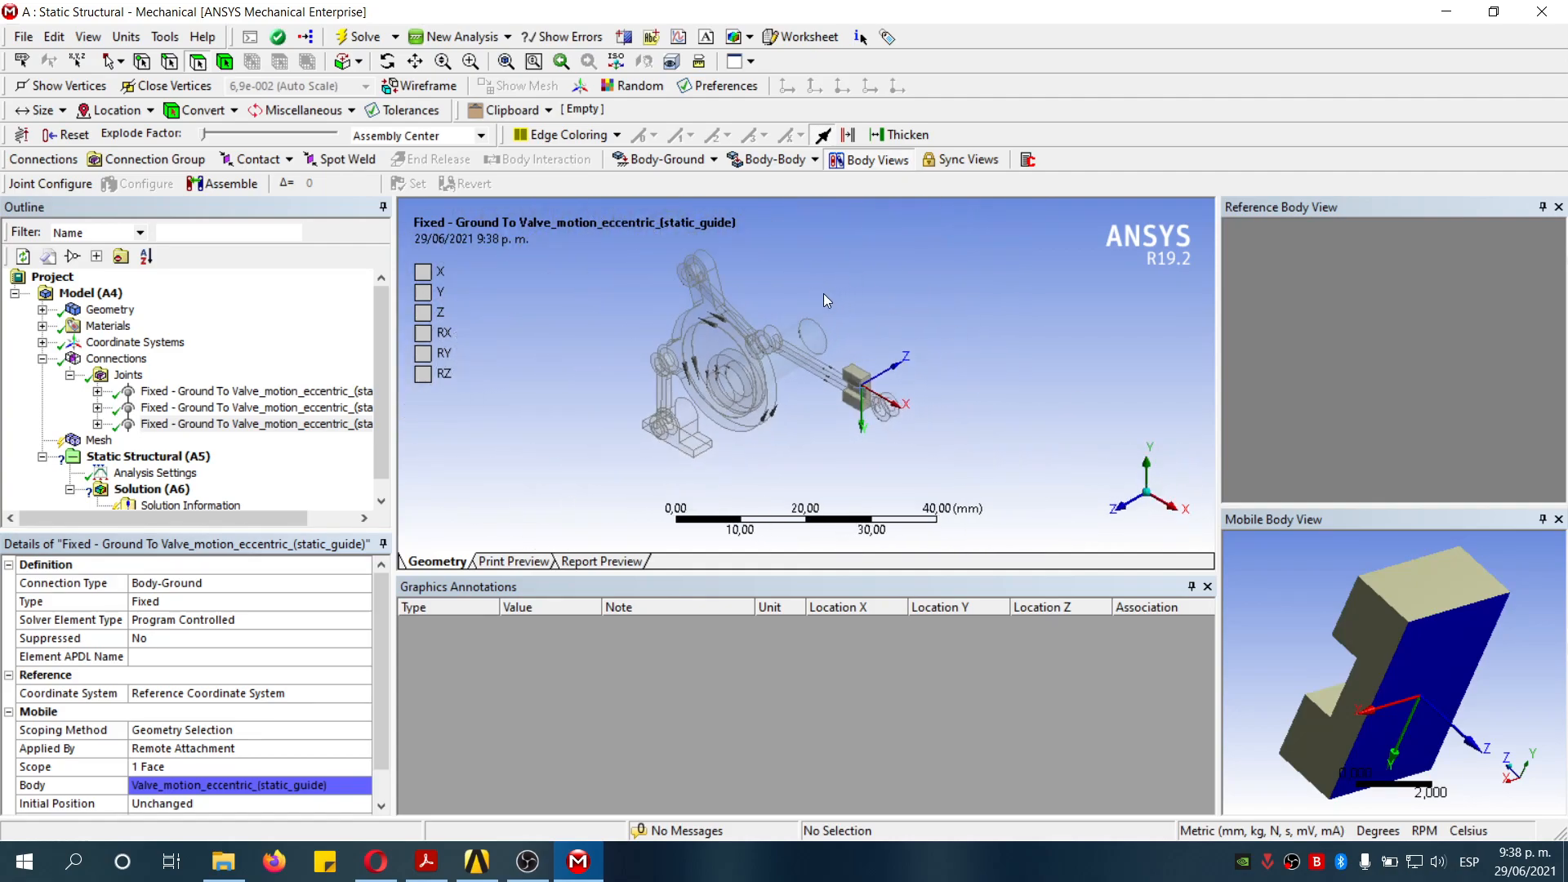
scroll(833, 315, up, 1)
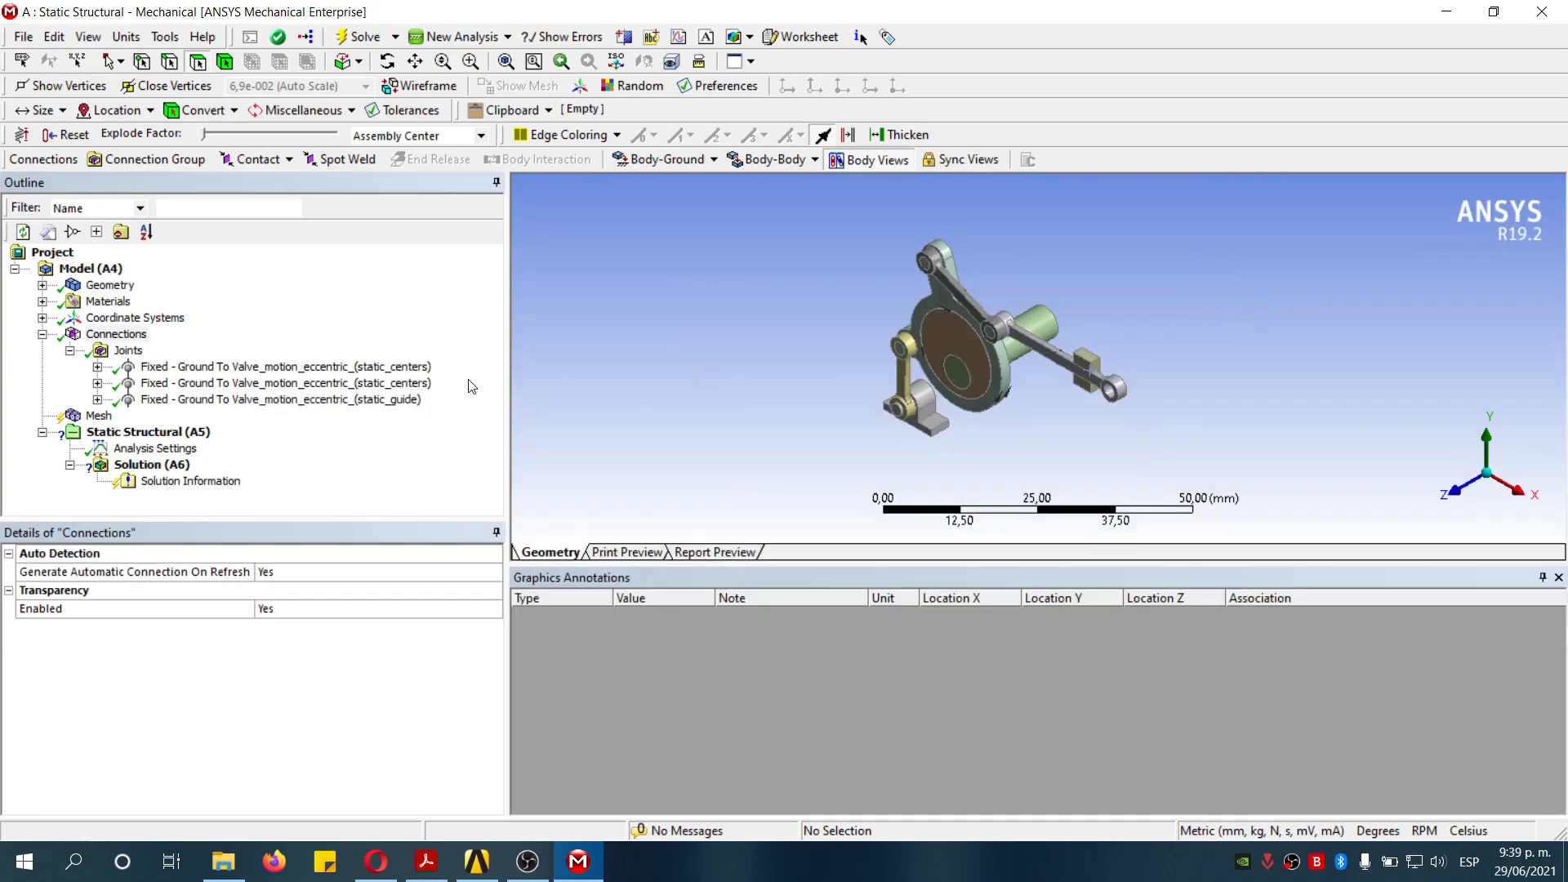
click(110, 334)
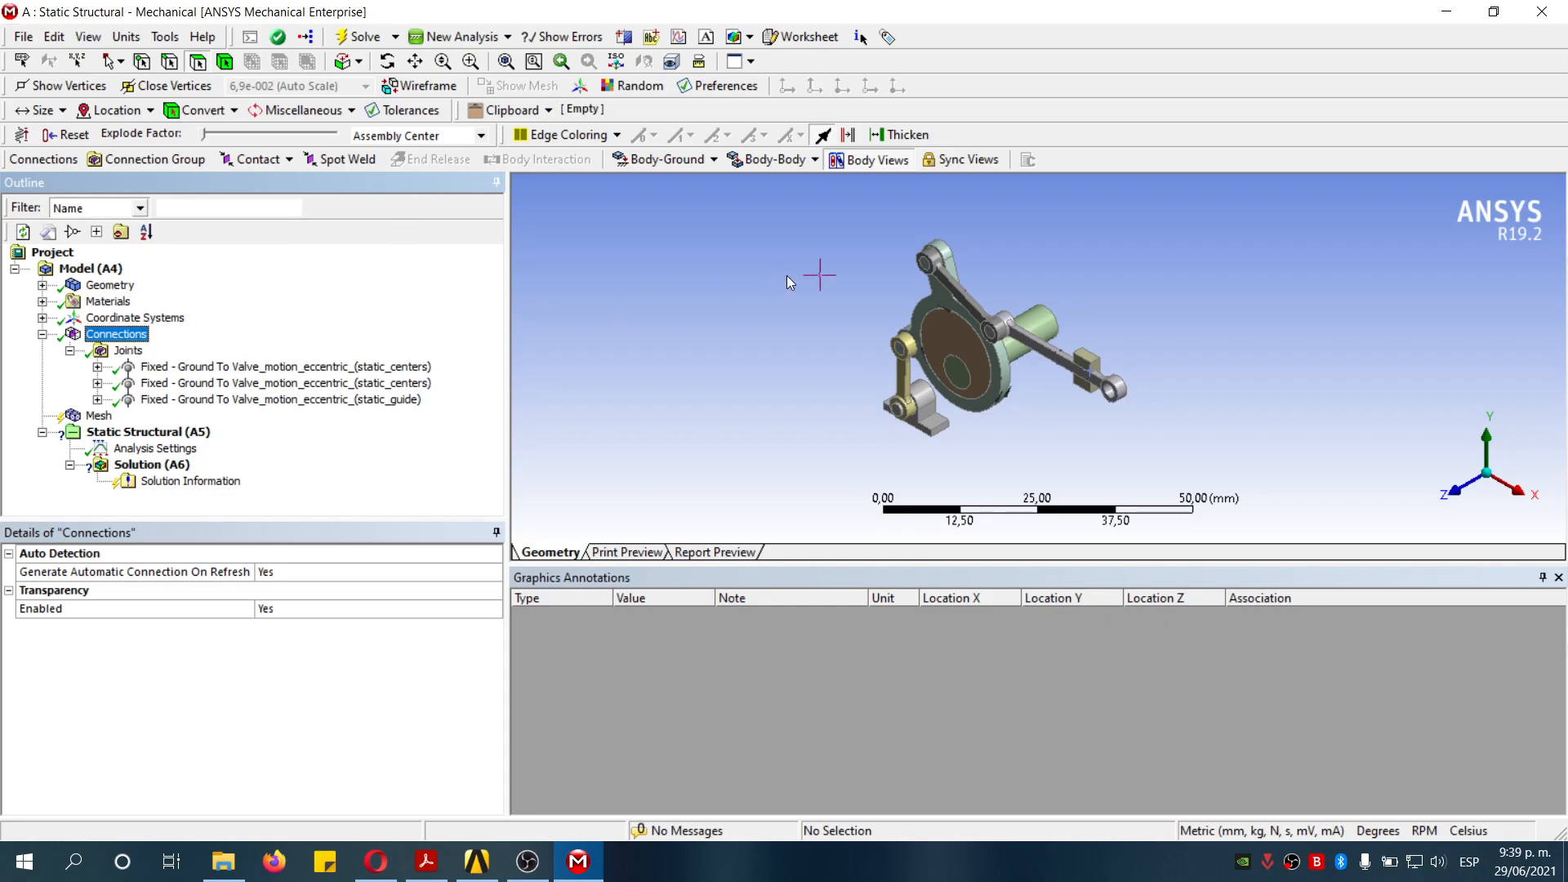
click(782, 165)
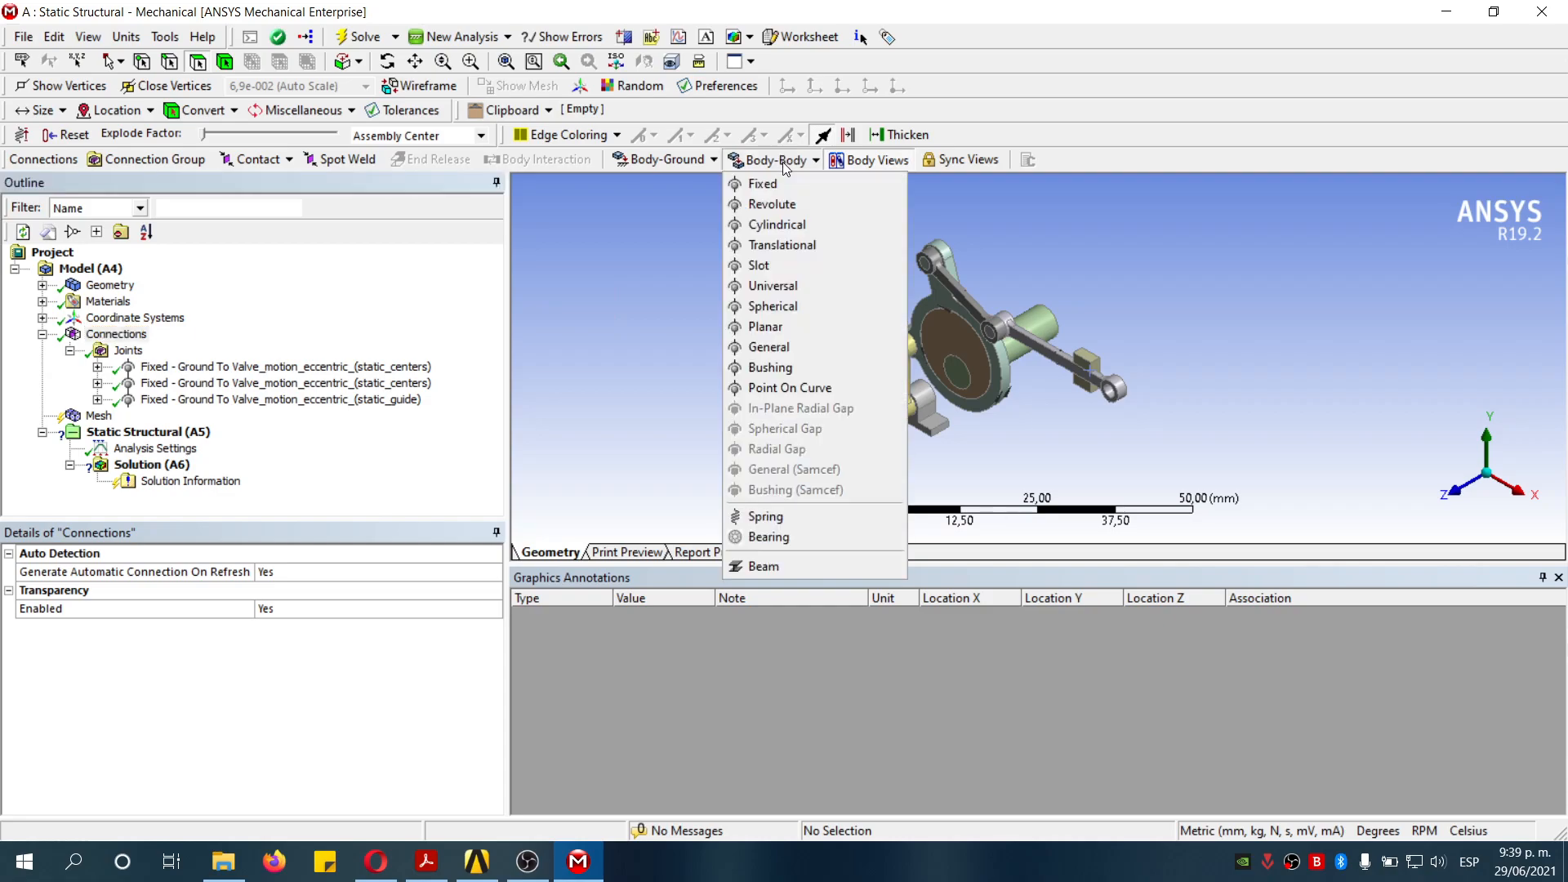
click(804, 204)
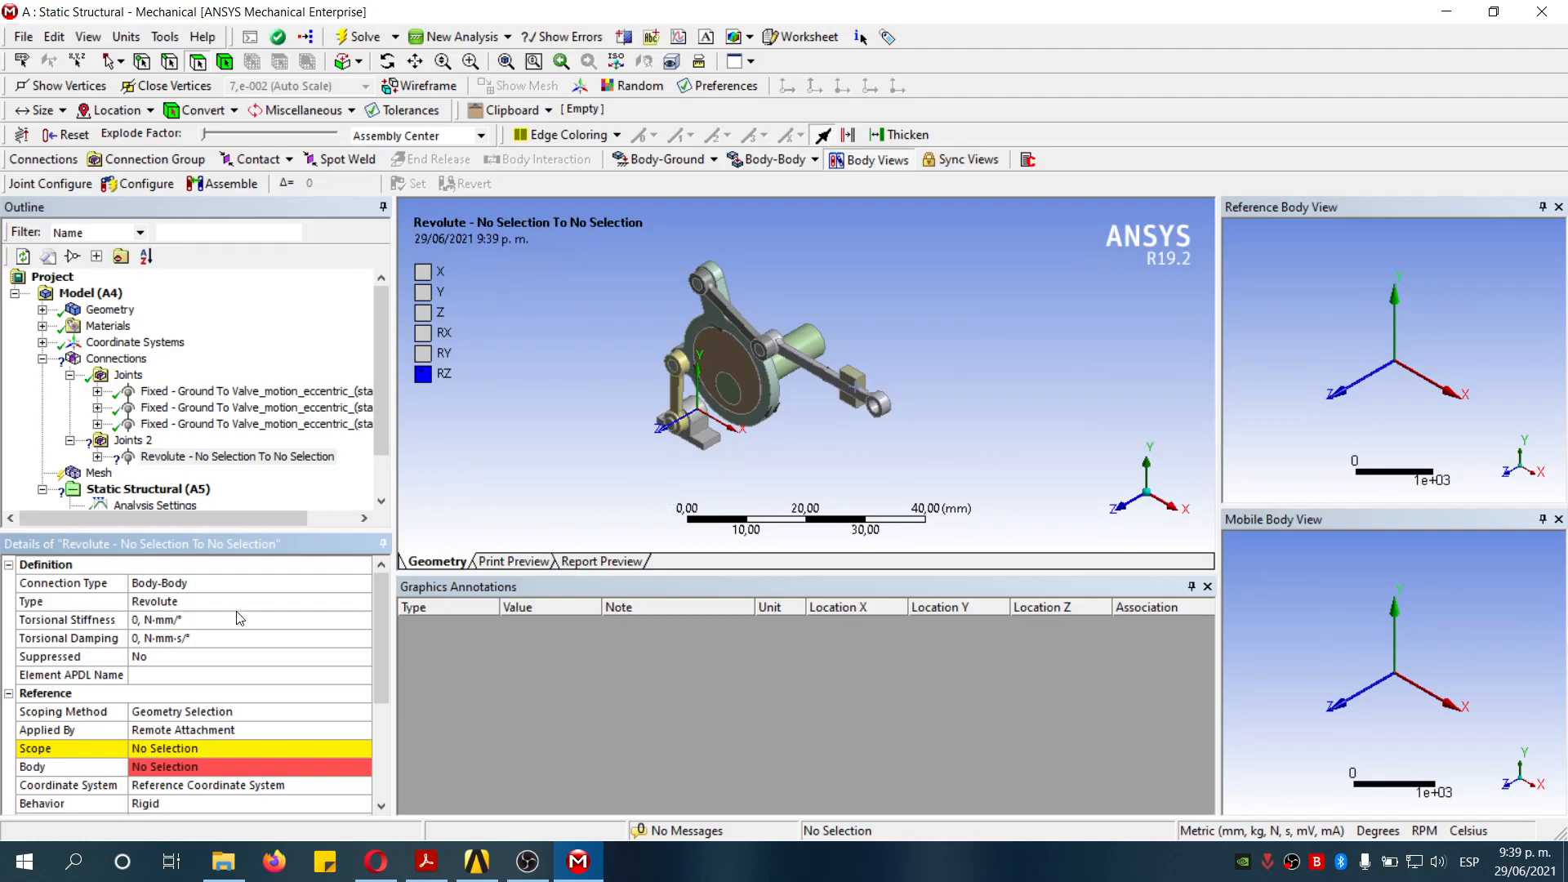
- Scope the revolute joint's reference to the pin bore face of the lower static_centers bracket
scroll(239, 618, down, 2)
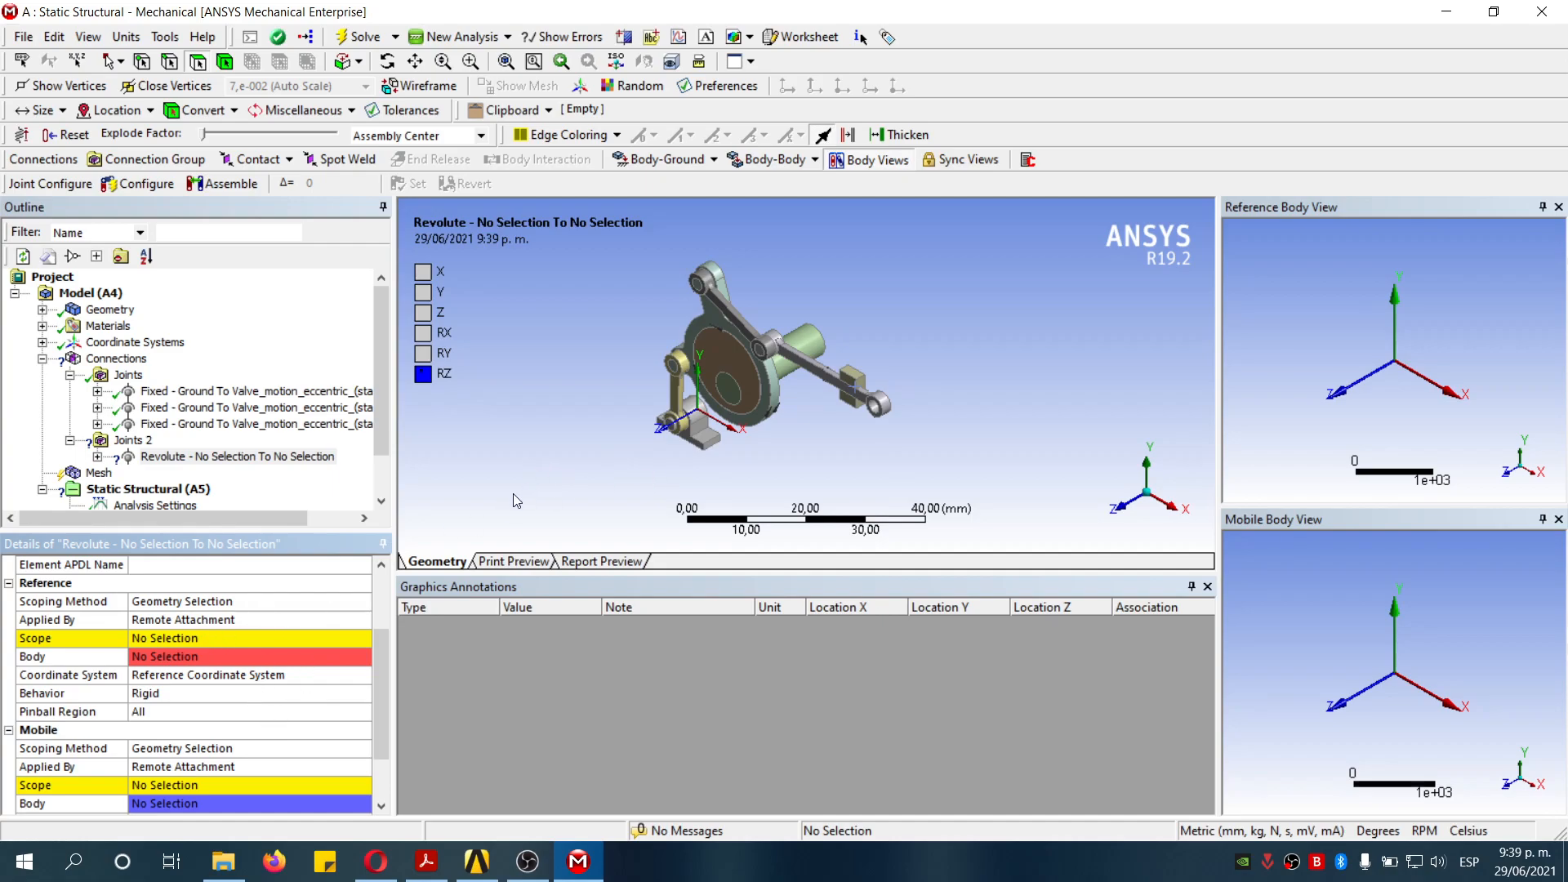
scroll(264, 676, down, 1)
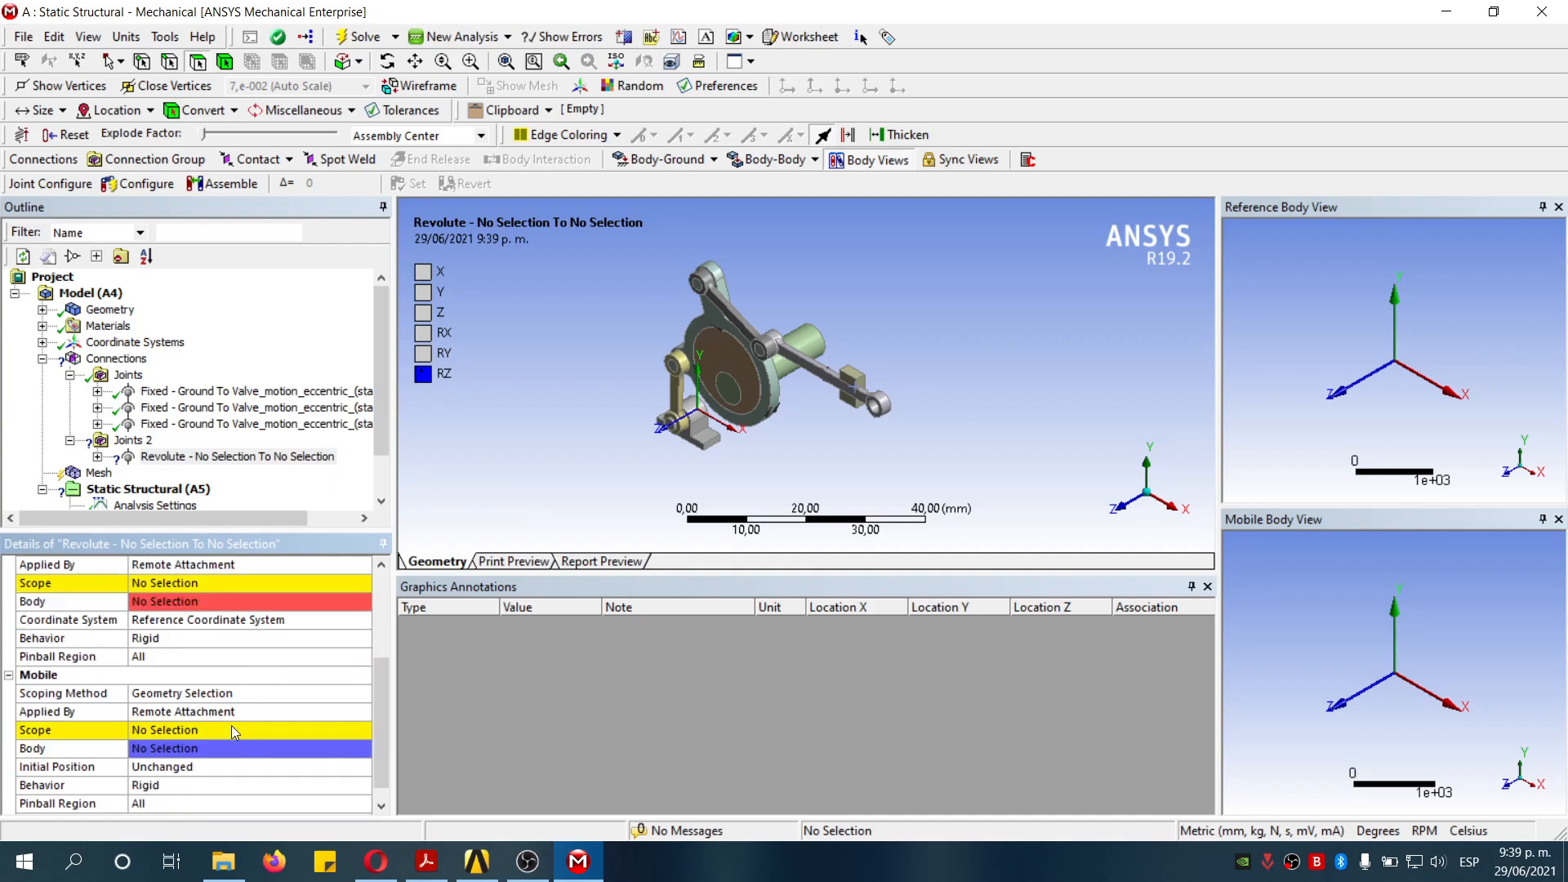
right_drag(629, 372, 742, 482)
scroll(193, 637, up, 1)
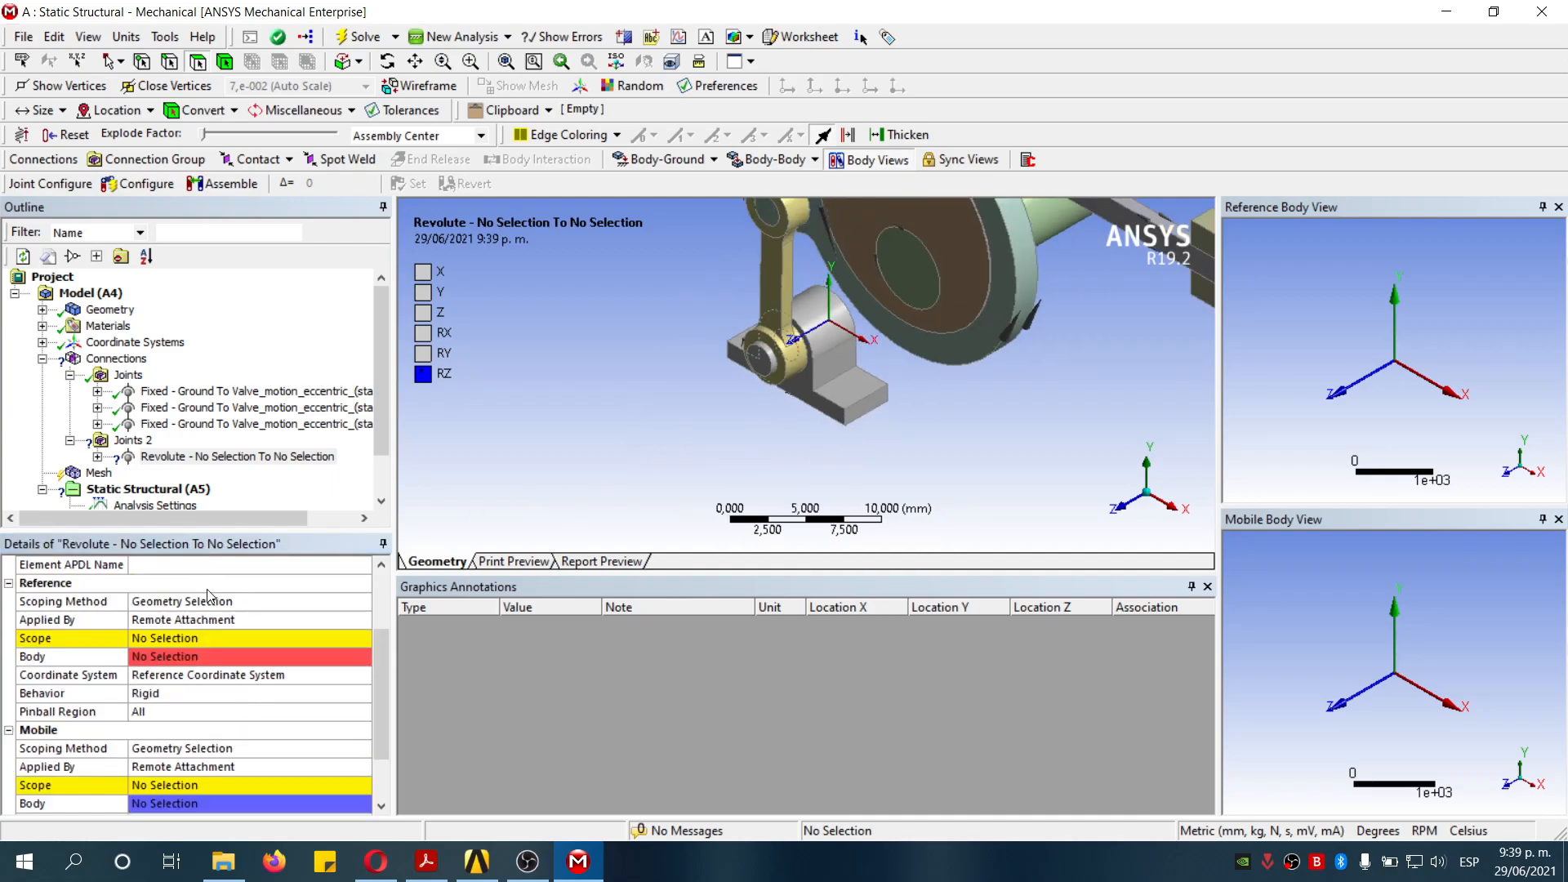
click(192, 637)
click(829, 335)
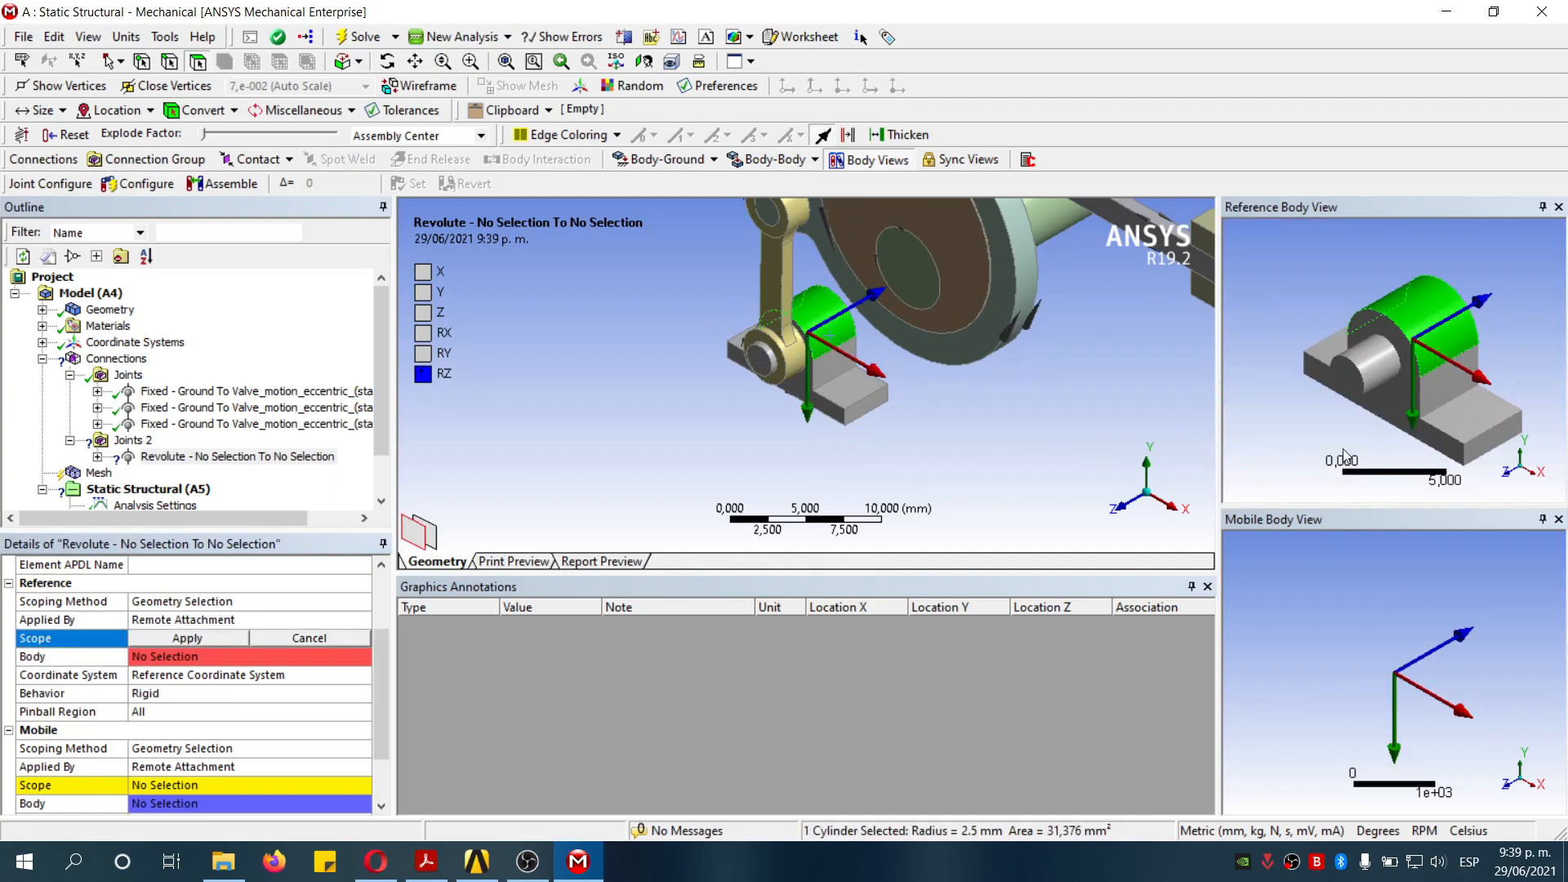
click(1381, 368)
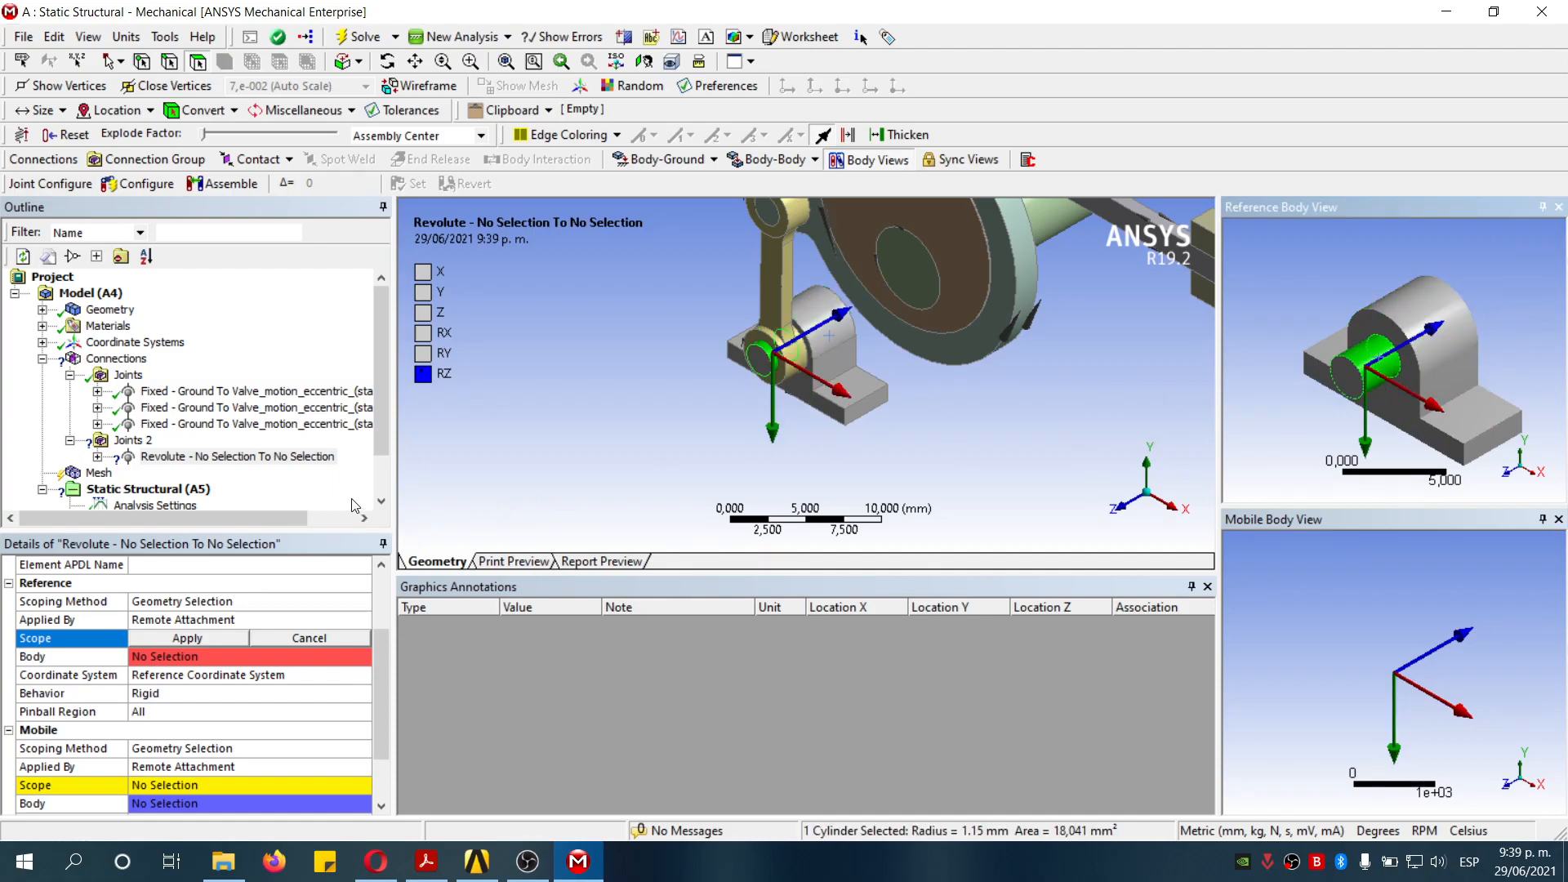
click(208, 639)
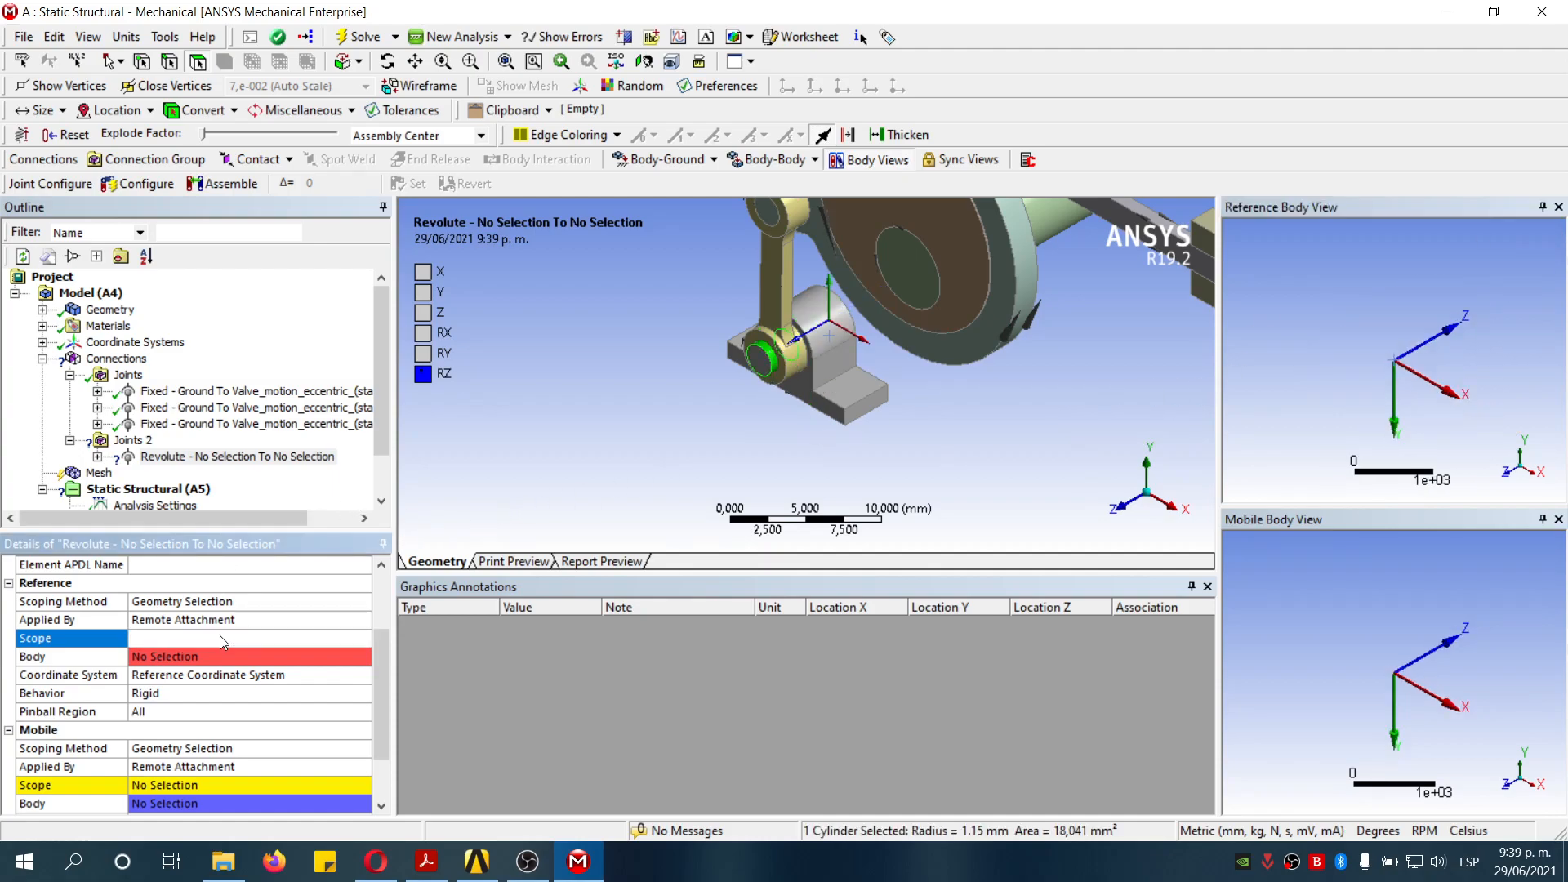
- Scope the revolute joint's mobile side to the lower bore face of the rod1 link
scroll(240, 637, down, 2)
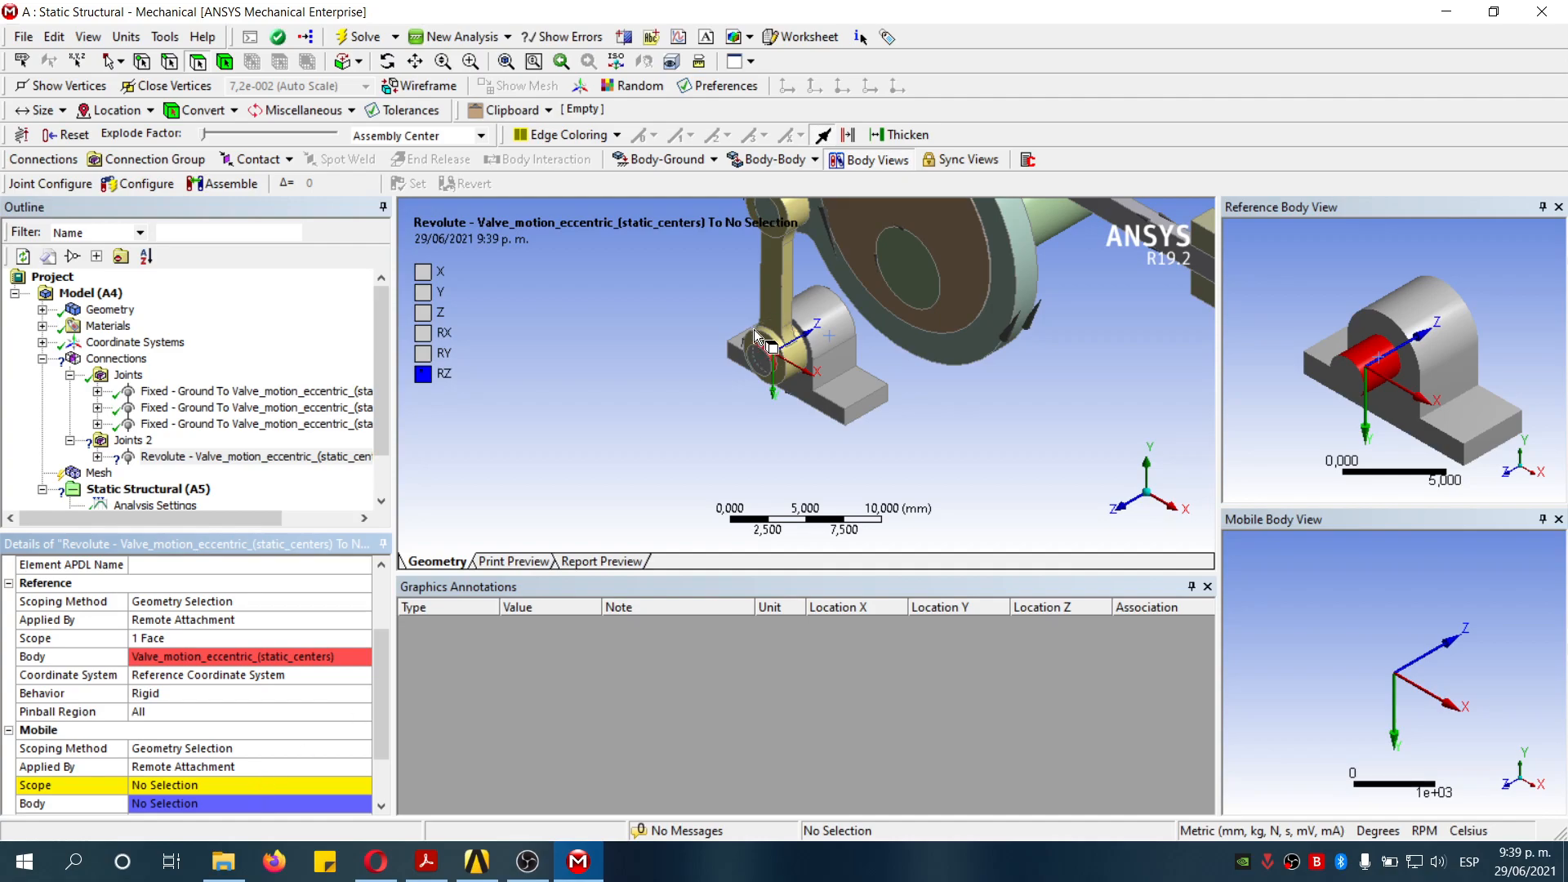
click(780, 316)
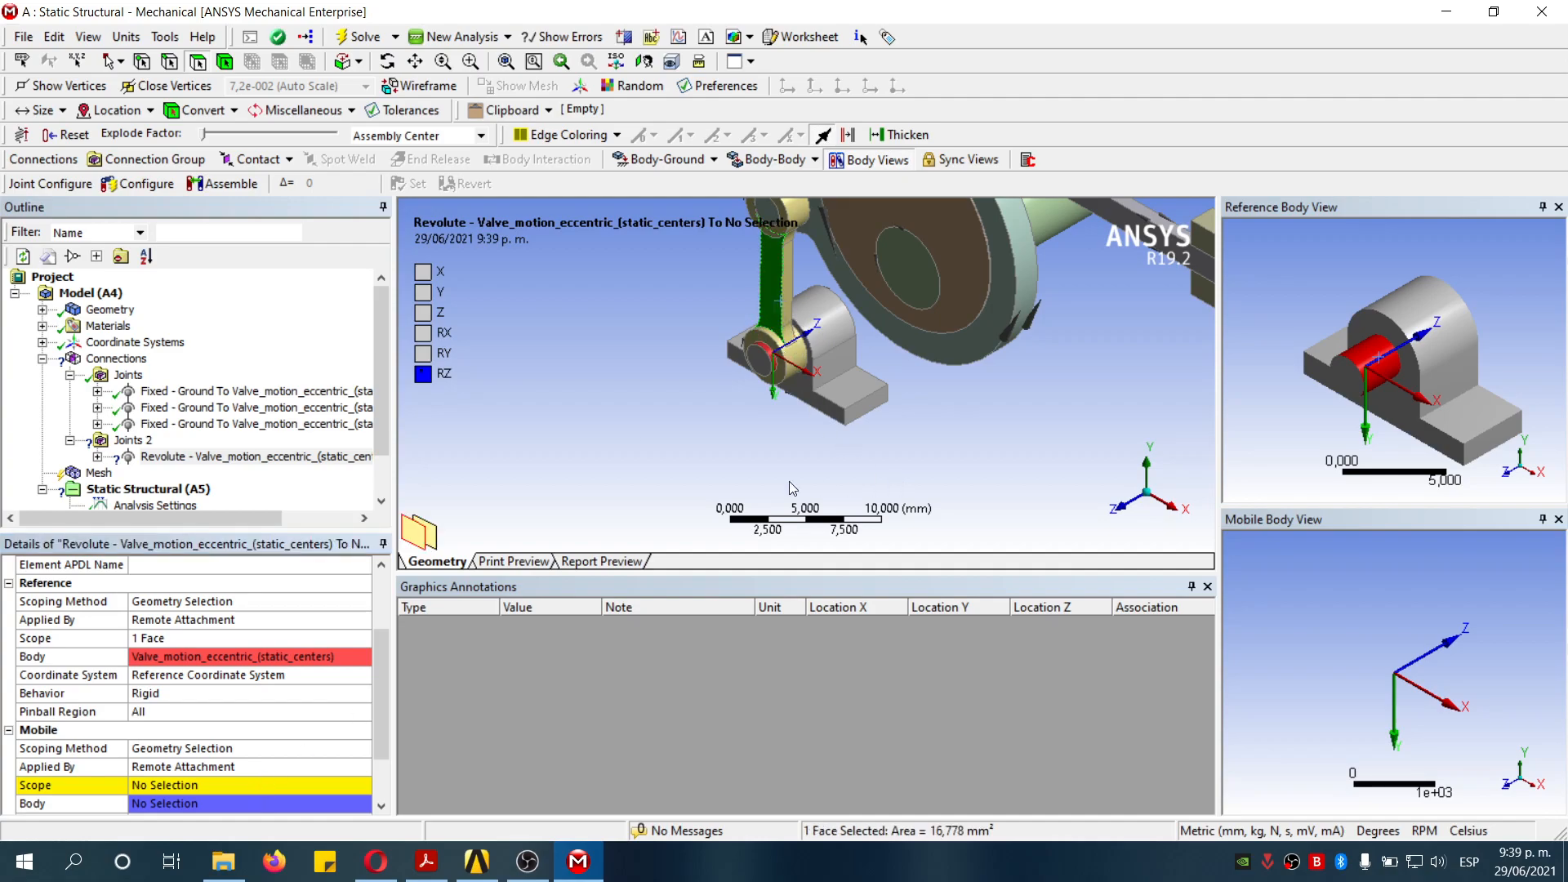
click(307, 785)
click(785, 283)
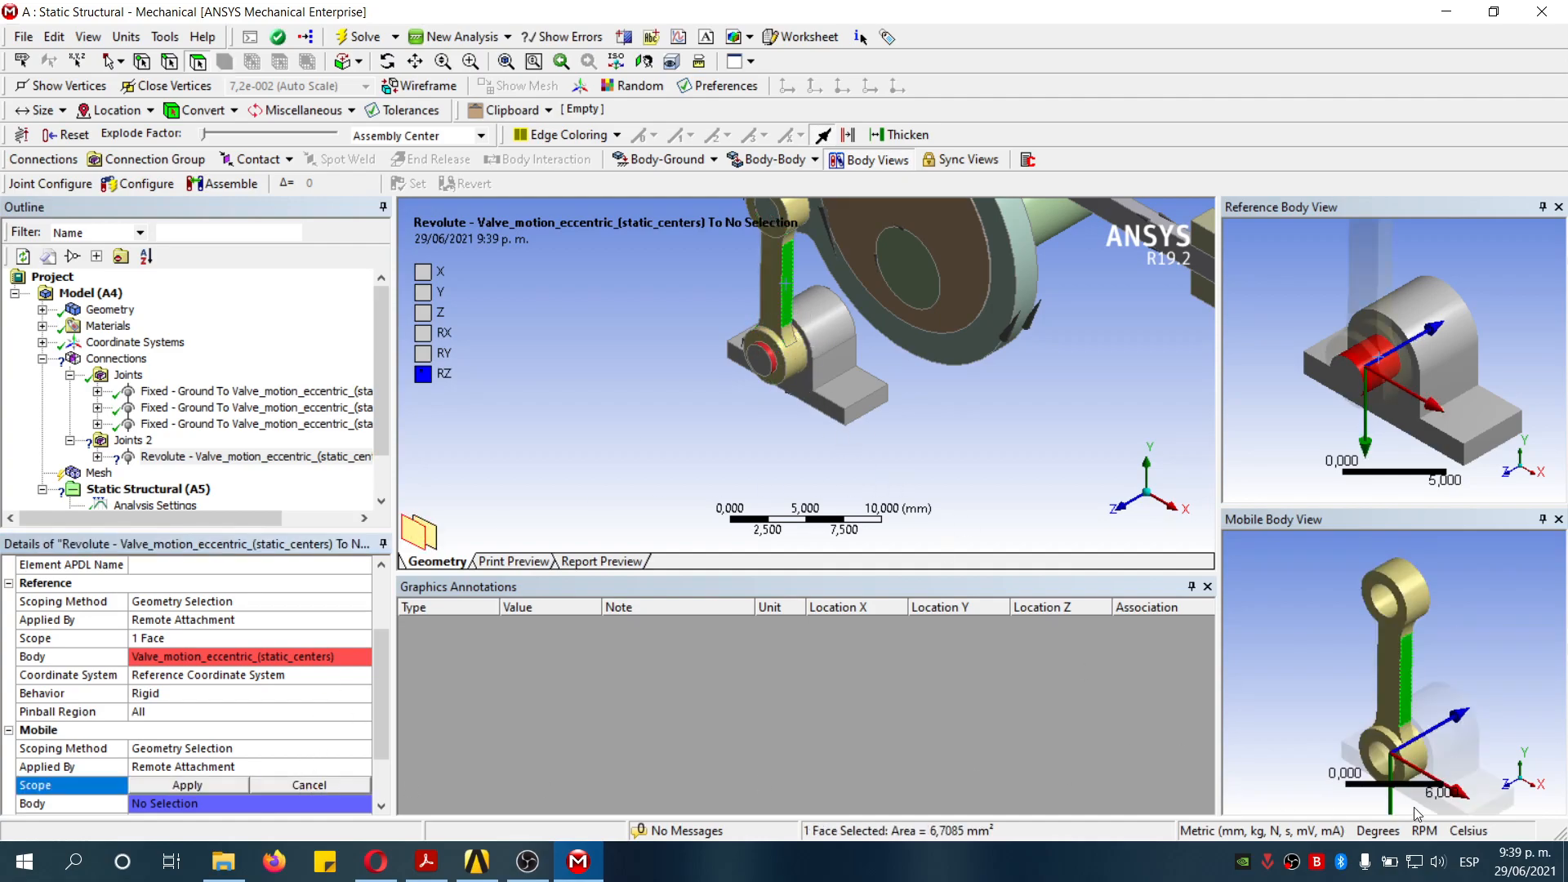
click(1386, 765)
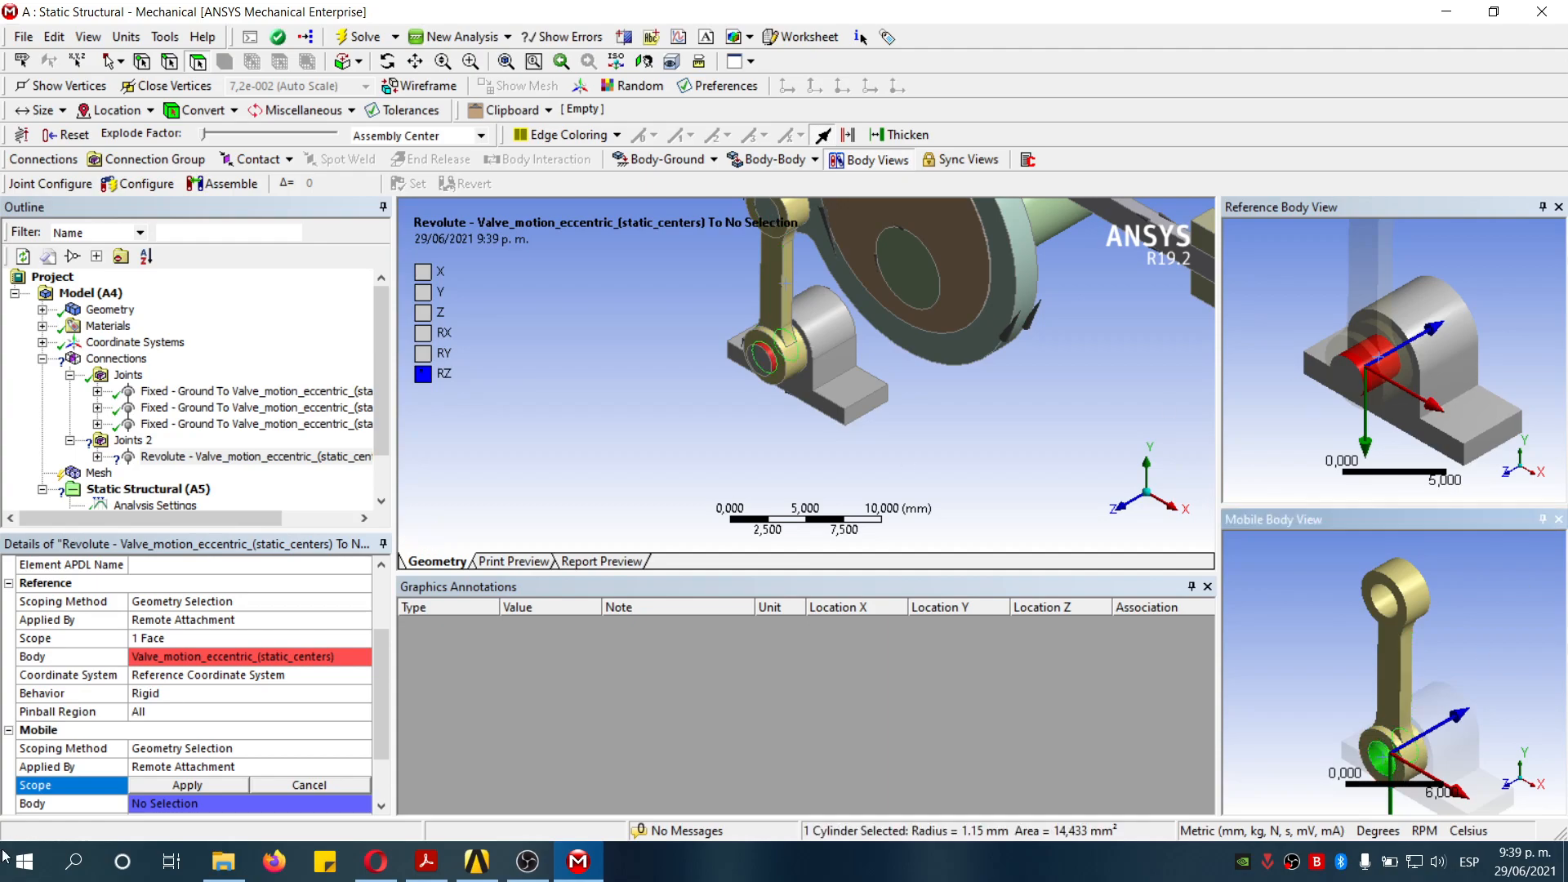
click(216, 781)
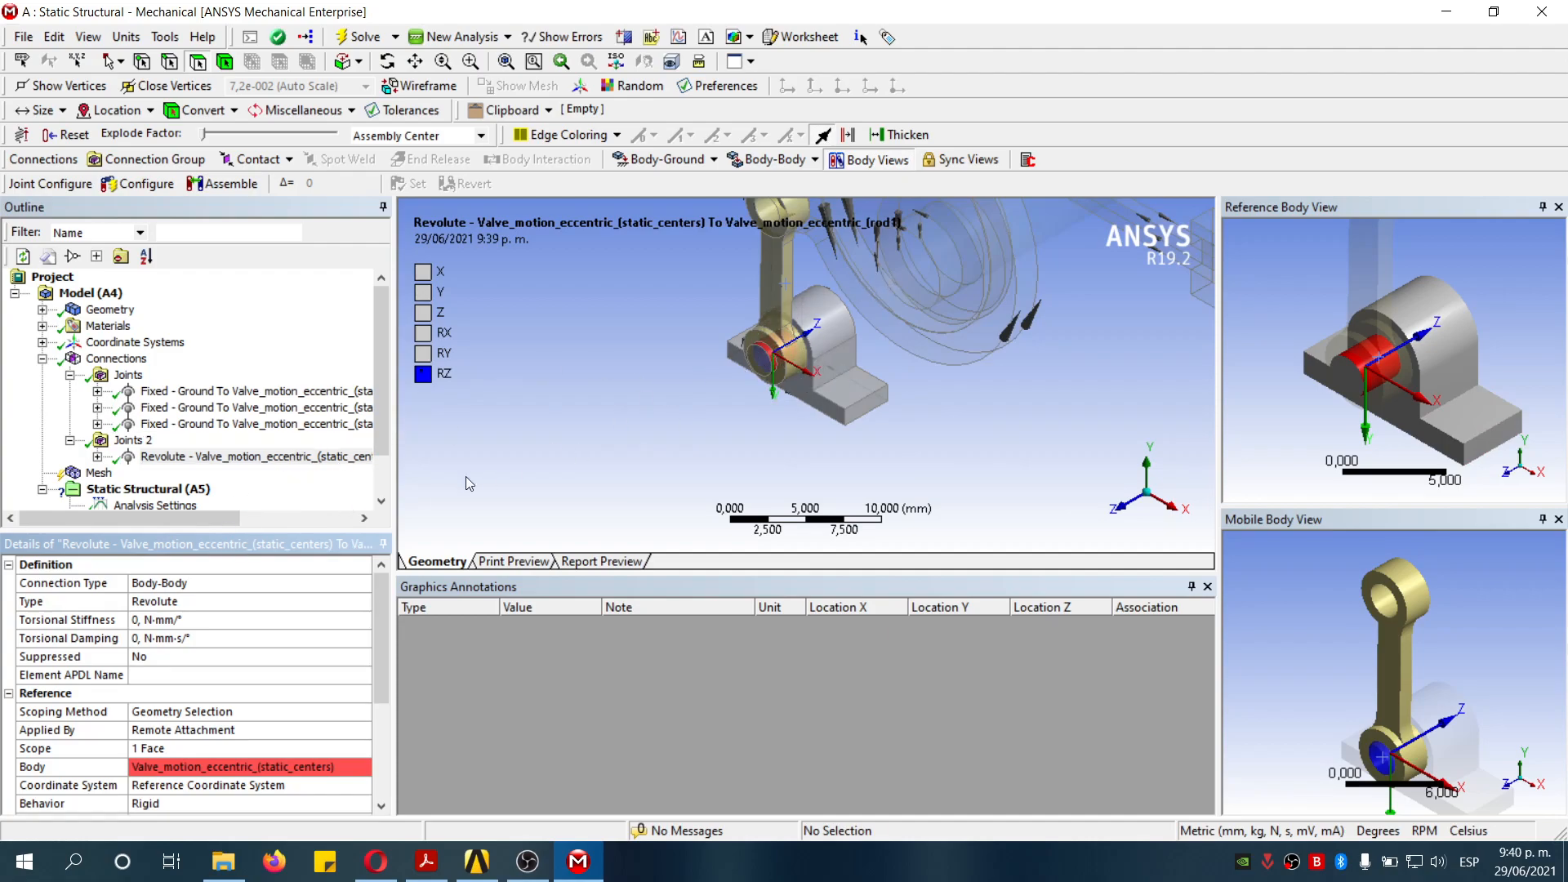
- Test the revolute joint with Configure by rotating the rod about the pin, then leave Configure
scroll(828, 317, down, 2)
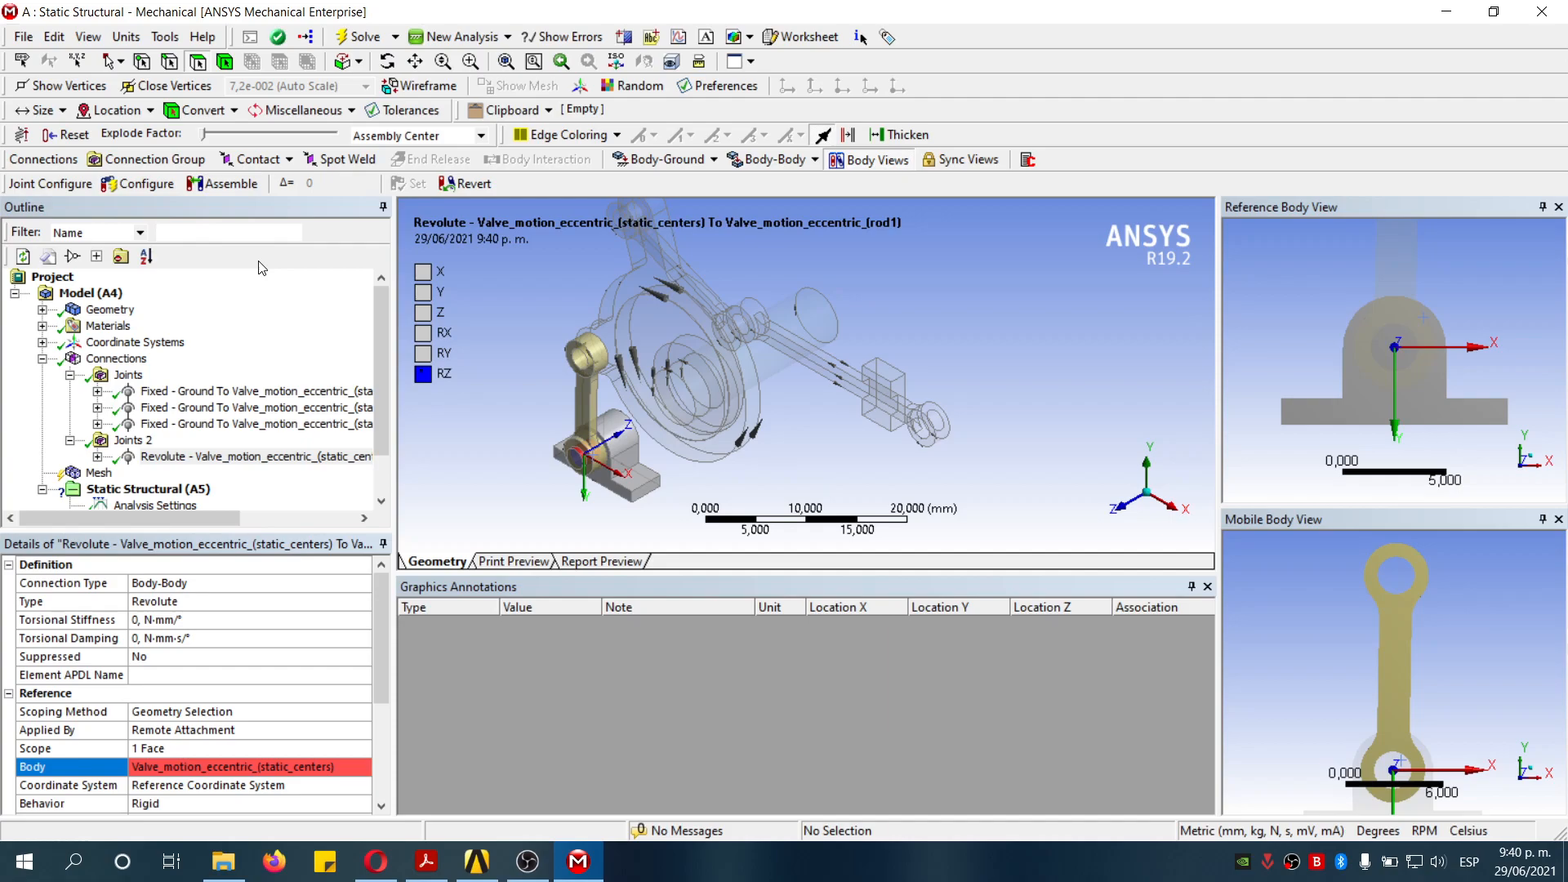
click(163, 185)
click(1131, 517)
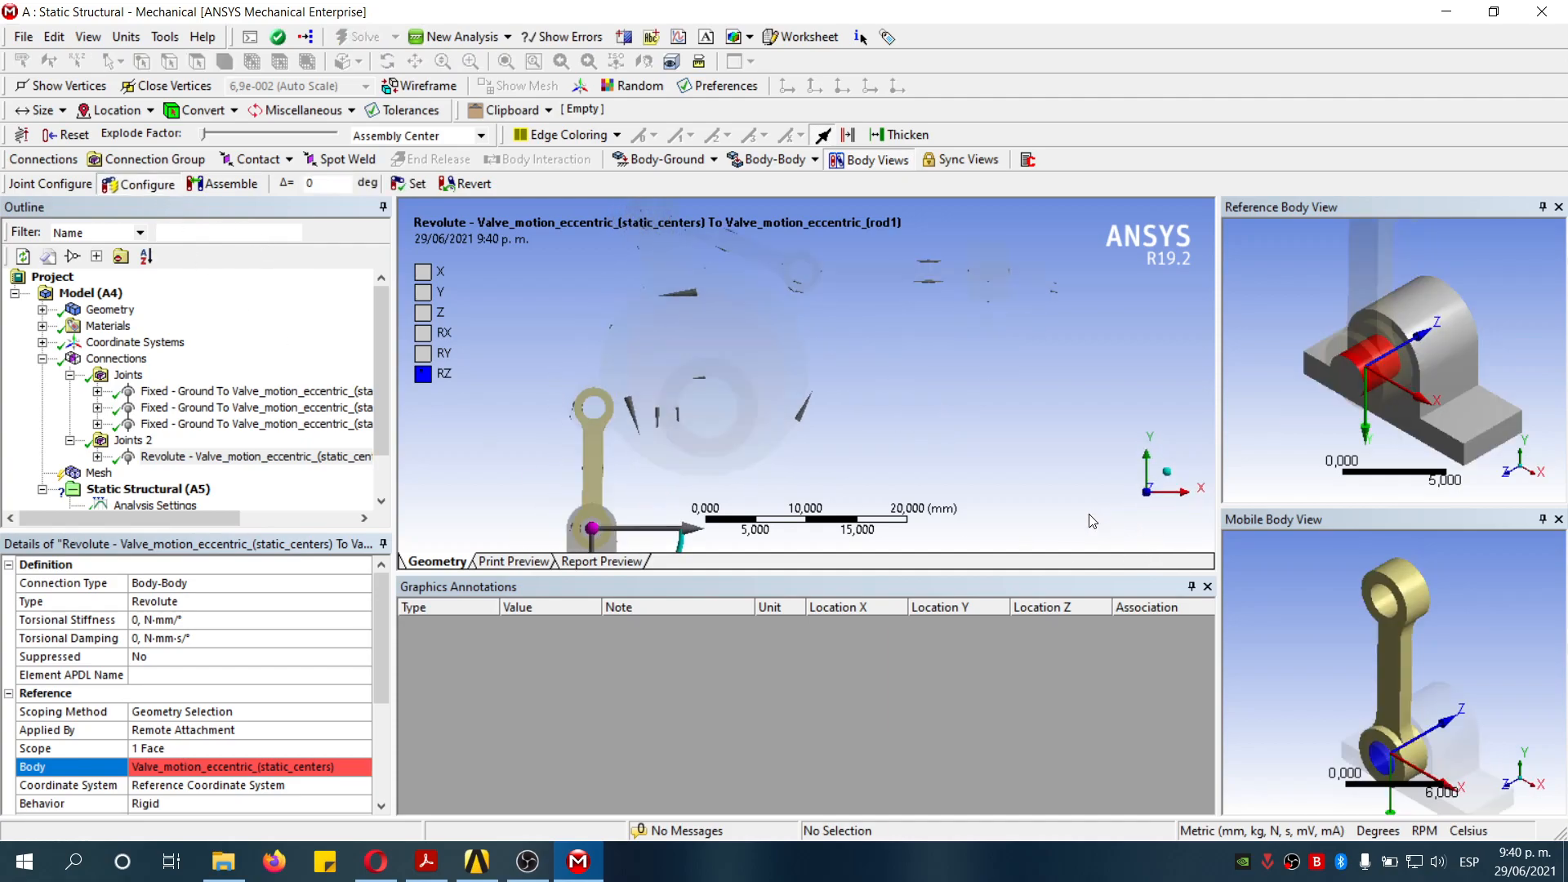
drag(761, 492, 711, 469)
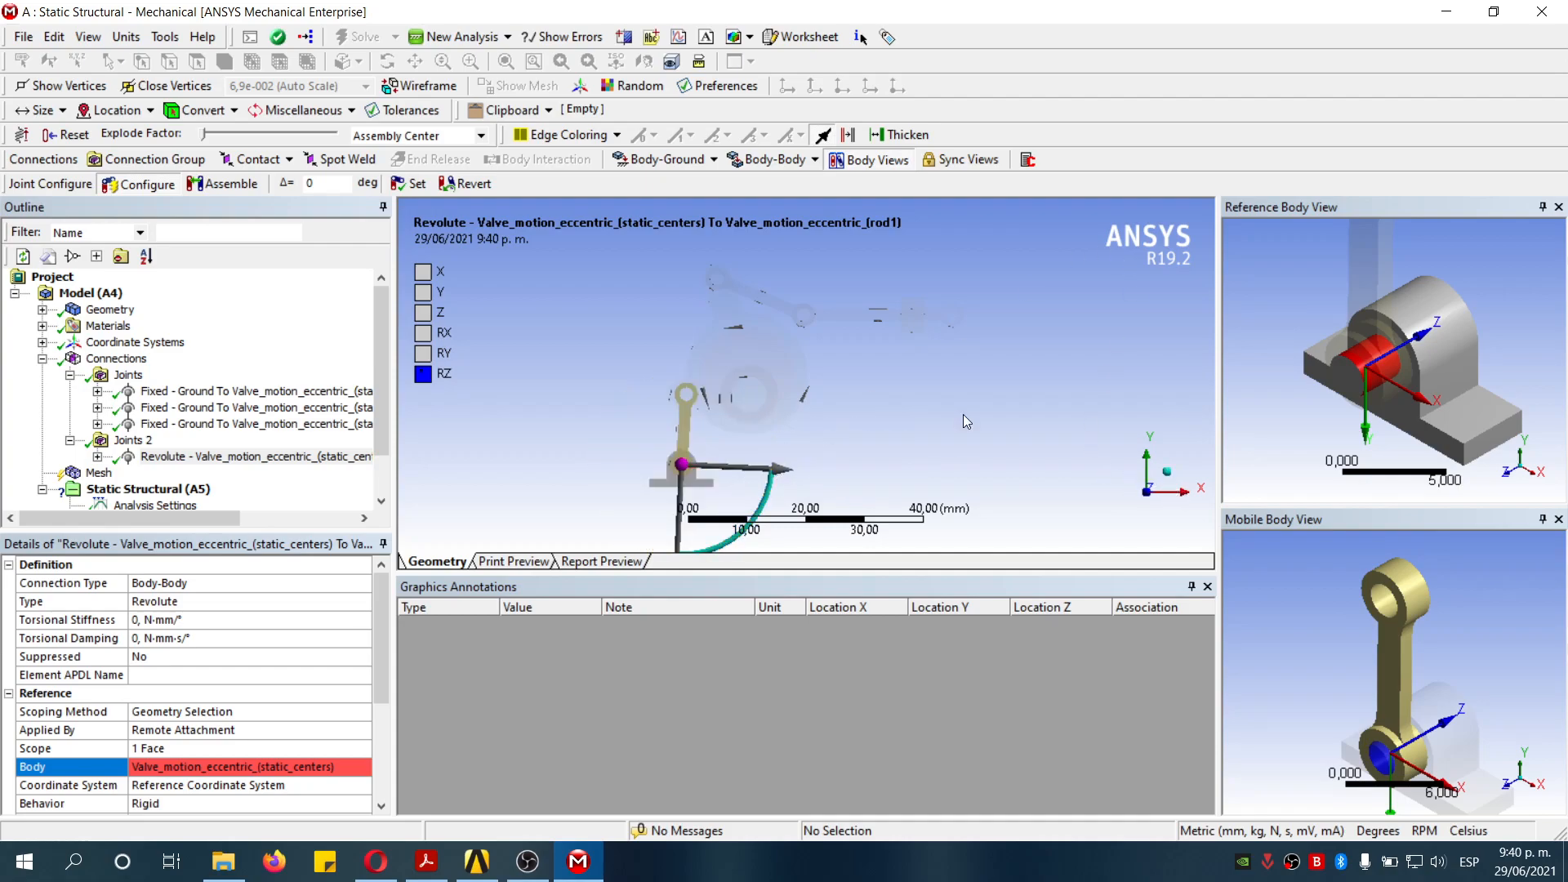
click(146, 185)
click(1166, 471)
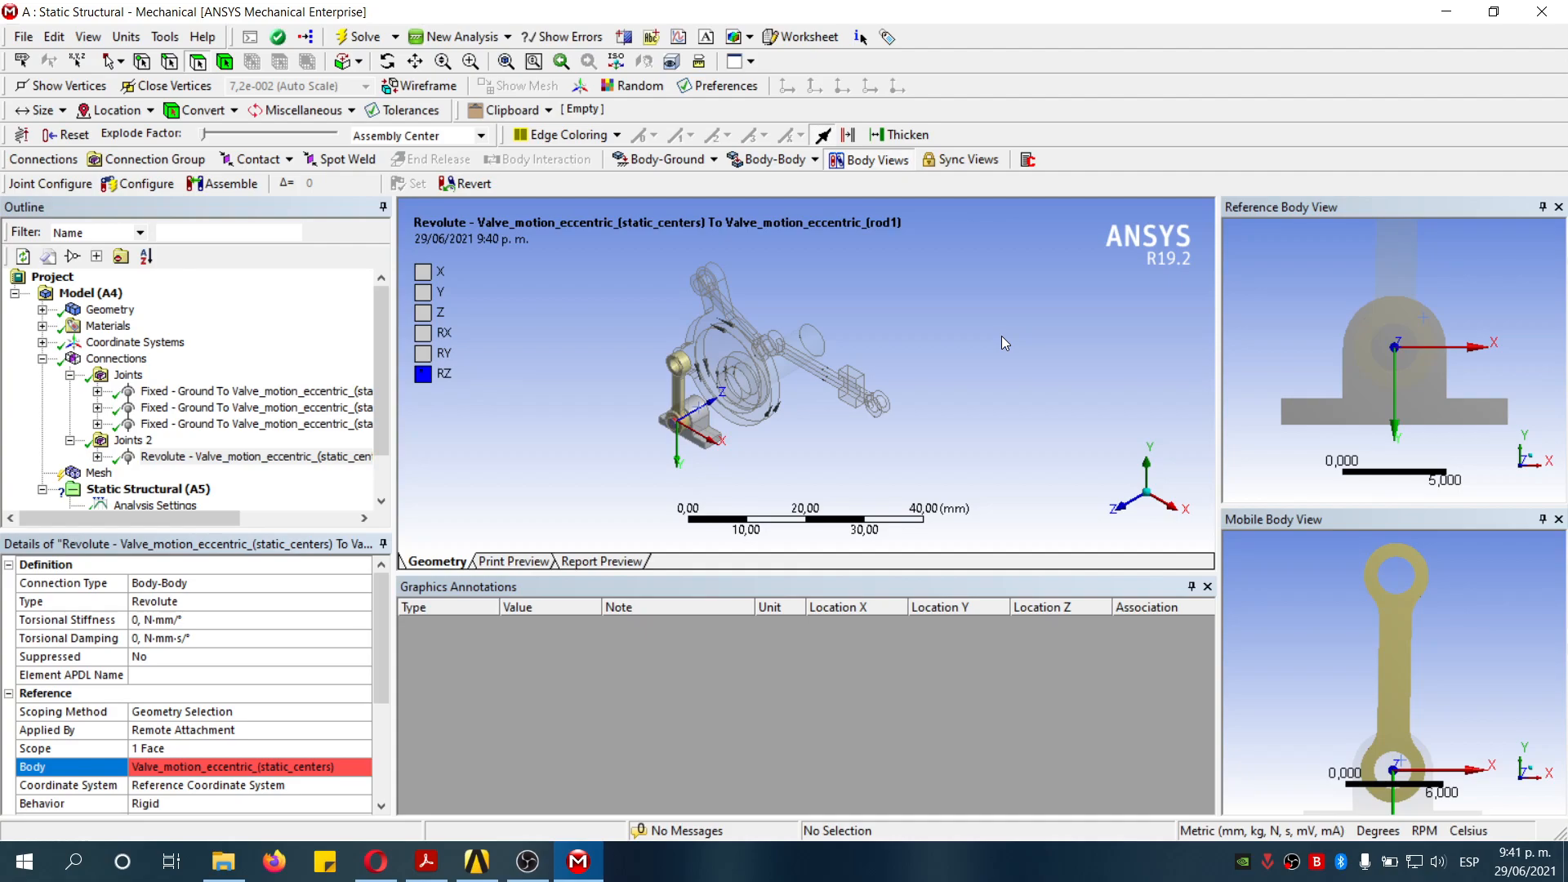
click(139, 443)
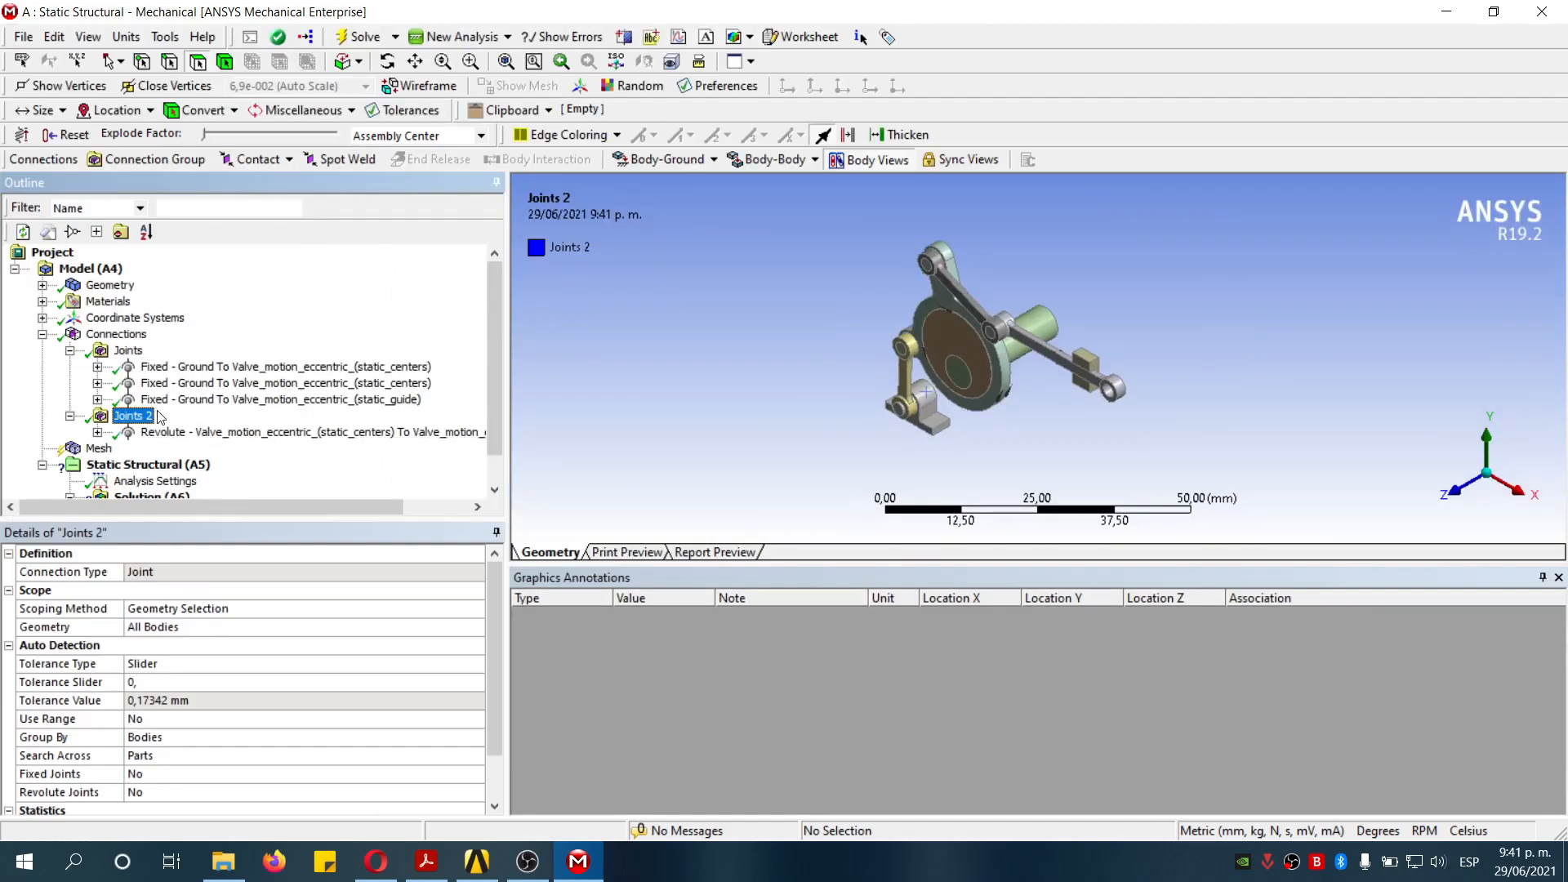
- Insert another revolute Body-Body joint and scope its reference to the inner bore face of the static_centers eccentric ring
click(771, 159)
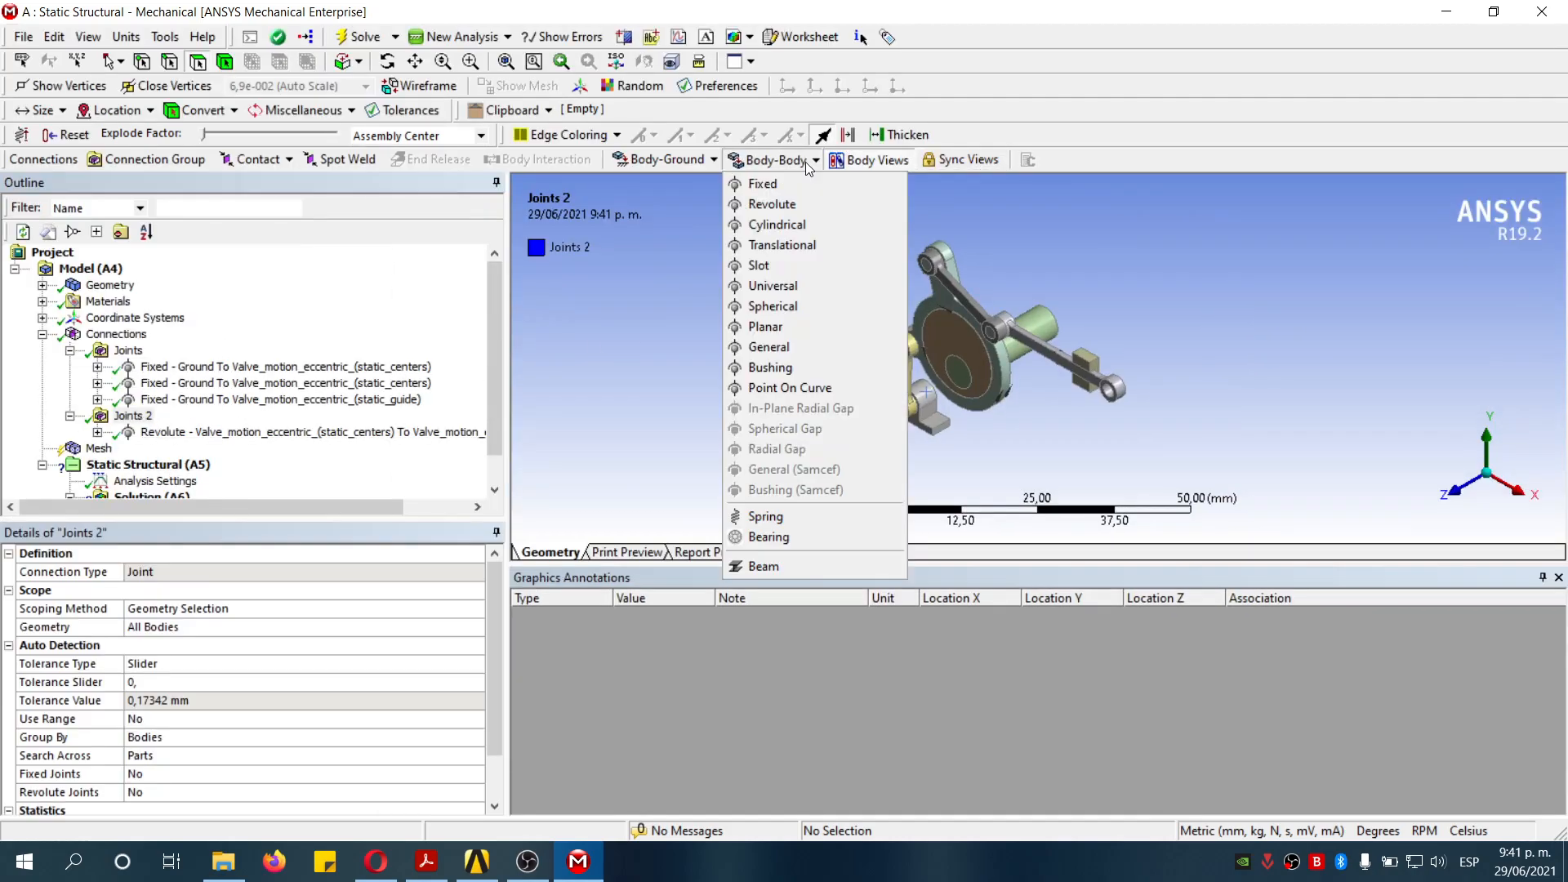
click(793, 203)
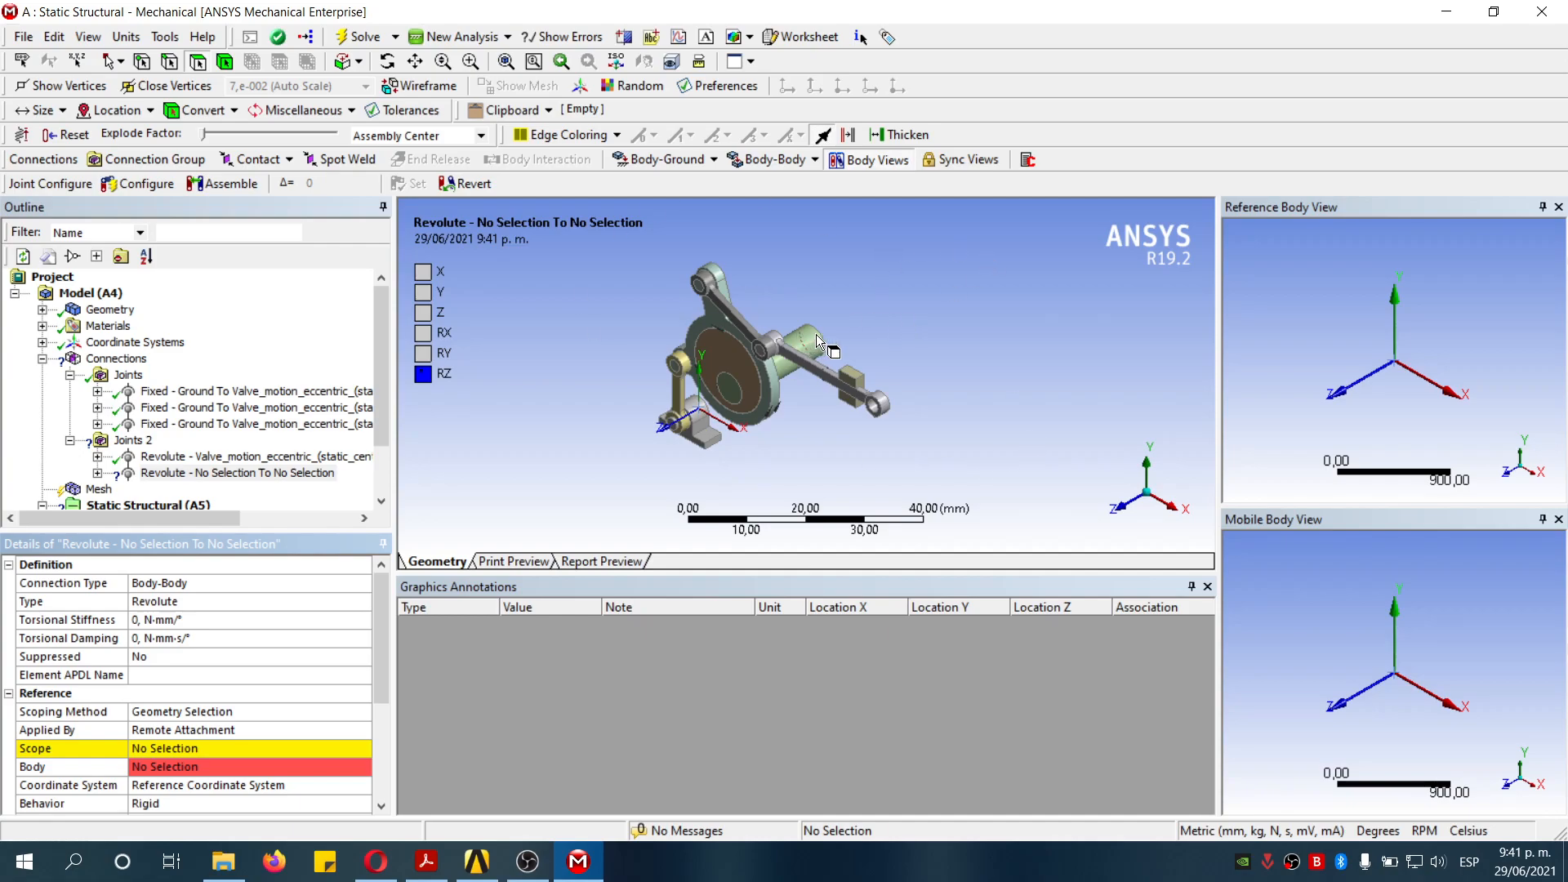
middle_drag(773, 488, 599, 500)
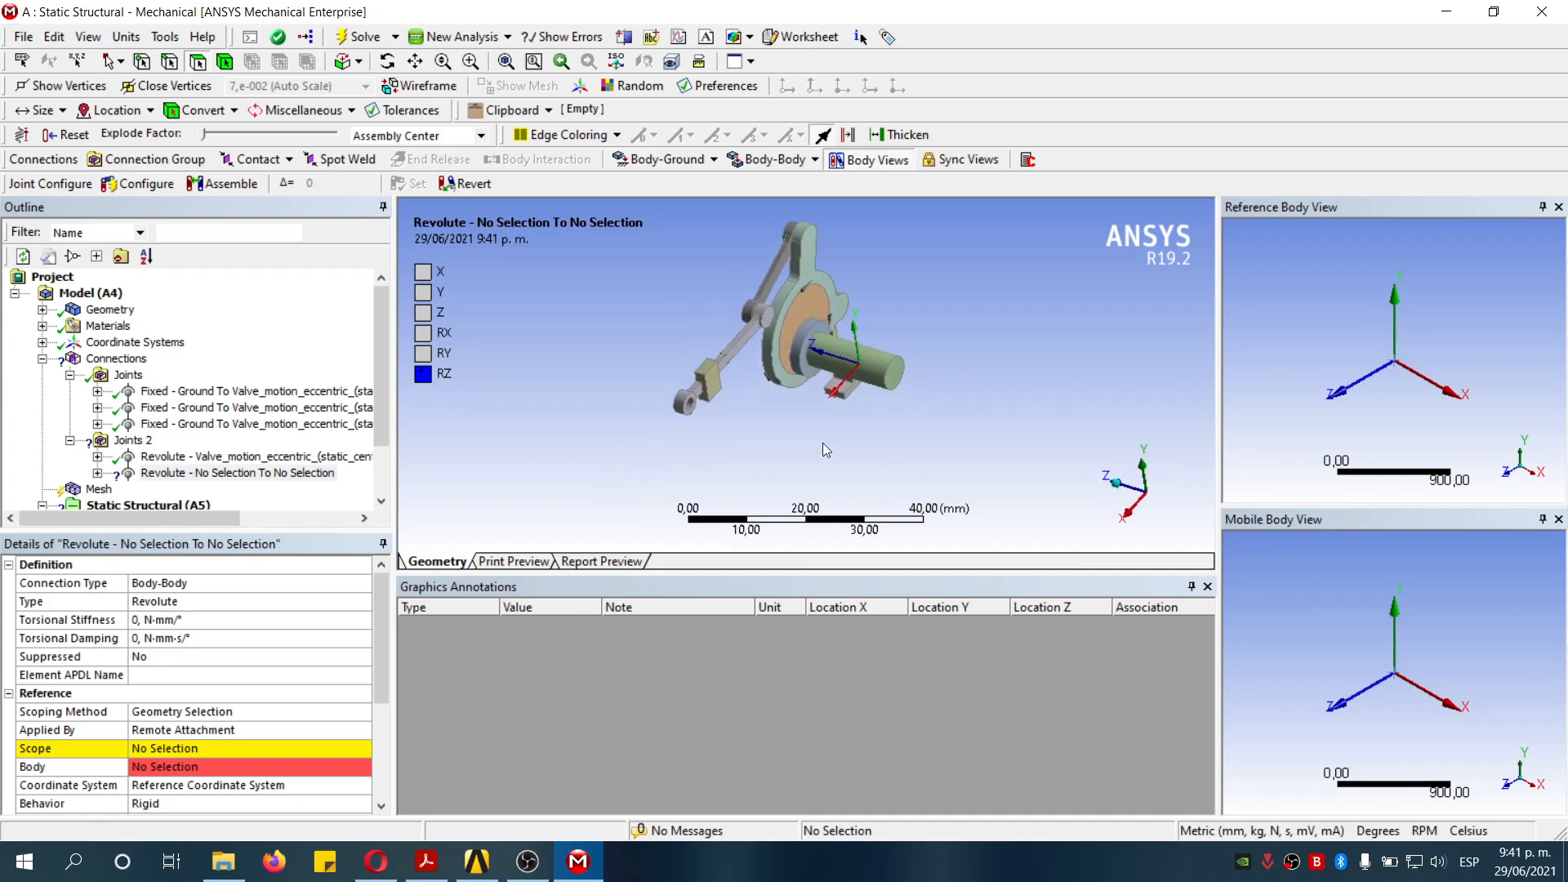
click(242, 766)
click(801, 337)
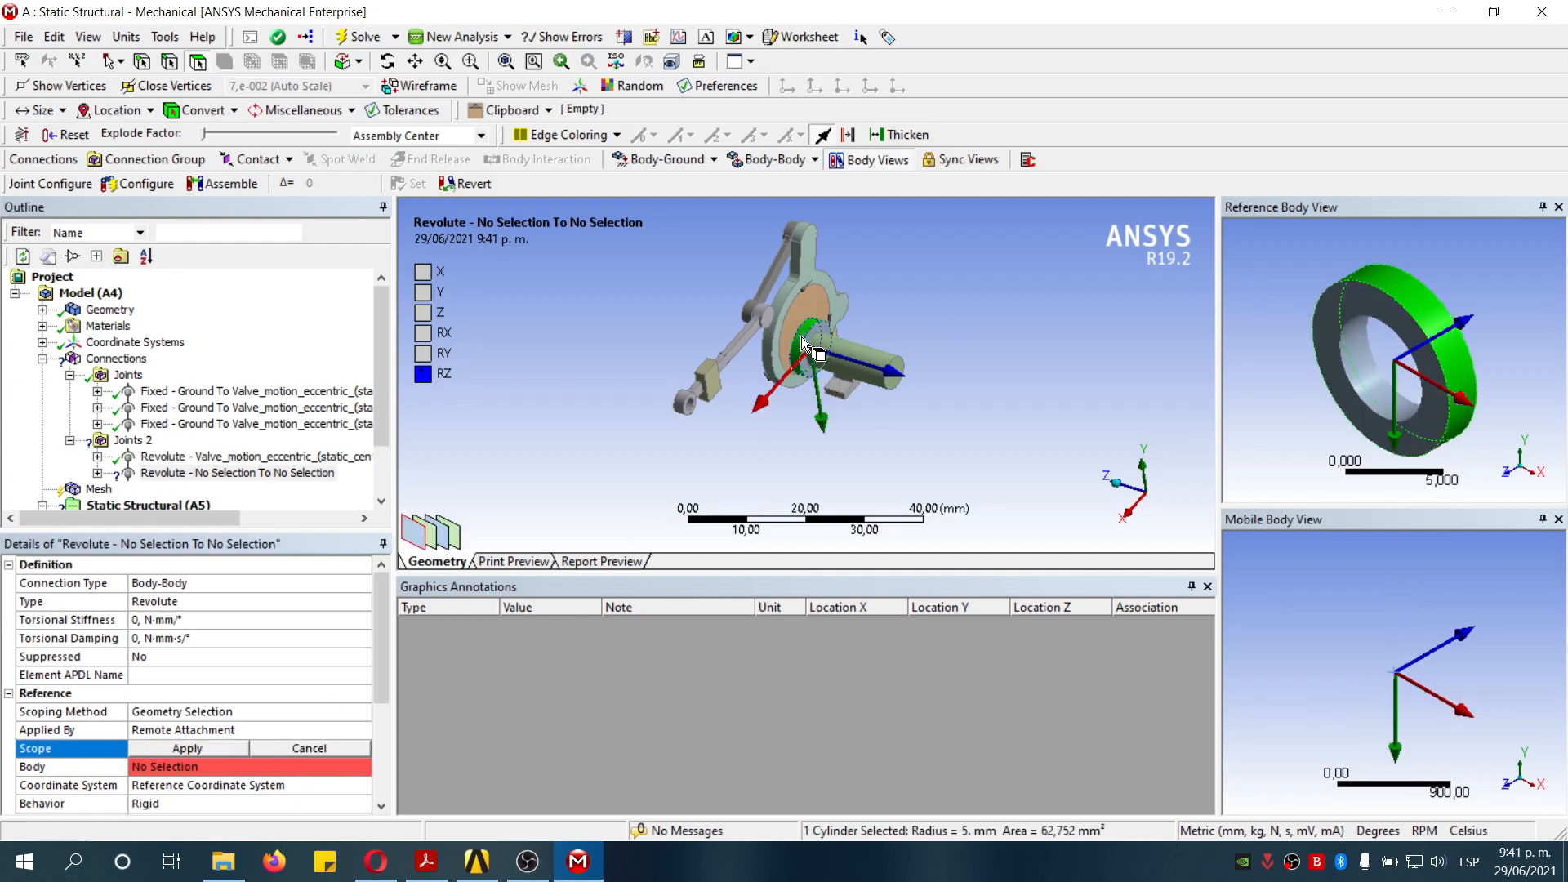
click(1374, 380)
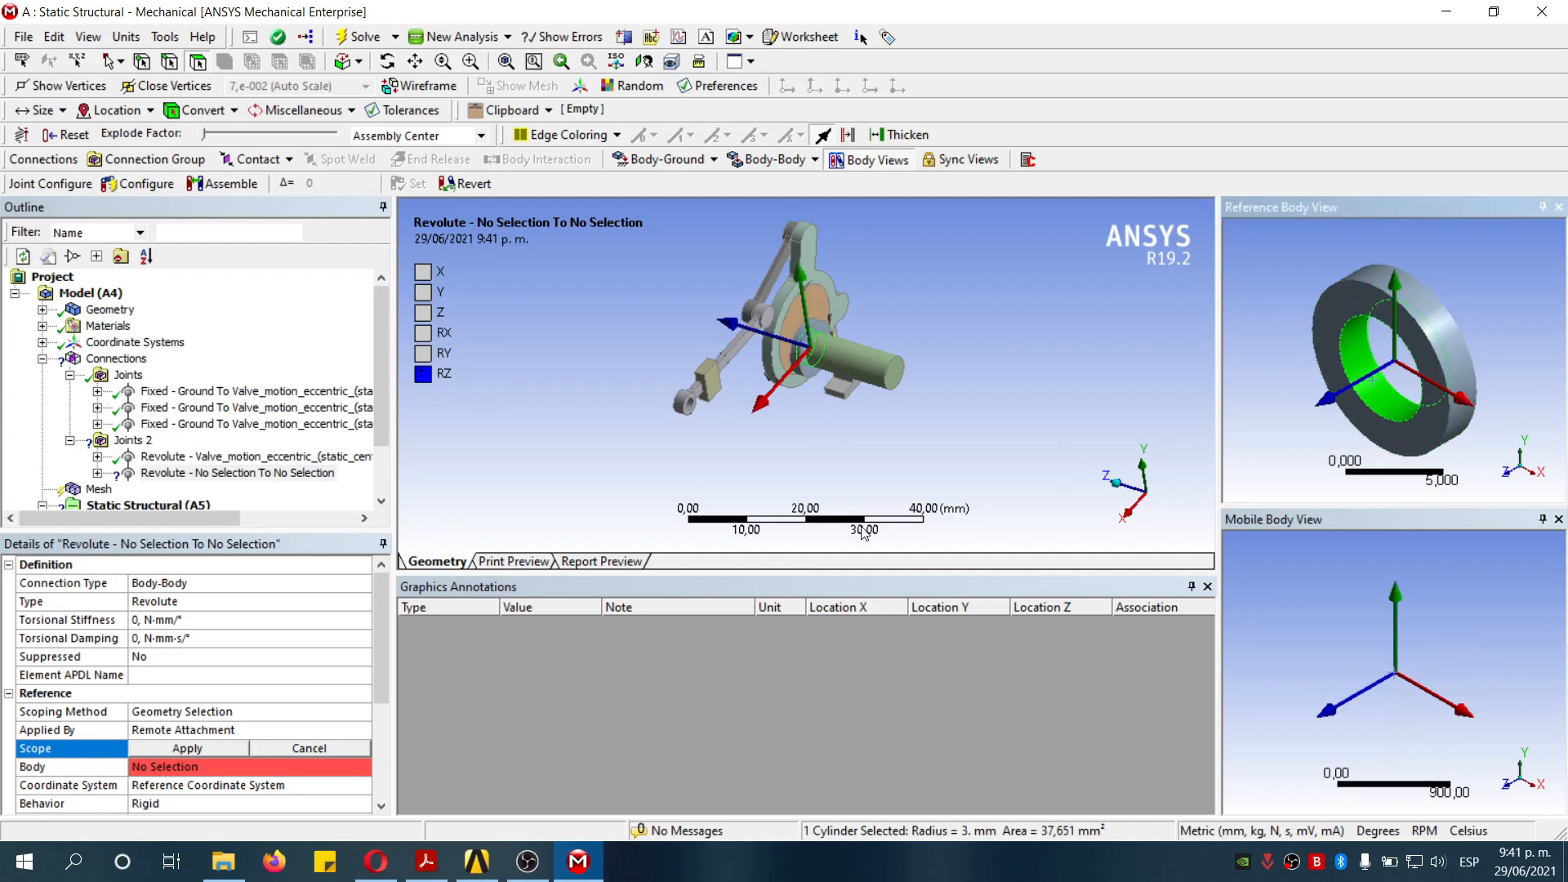
click(237, 748)
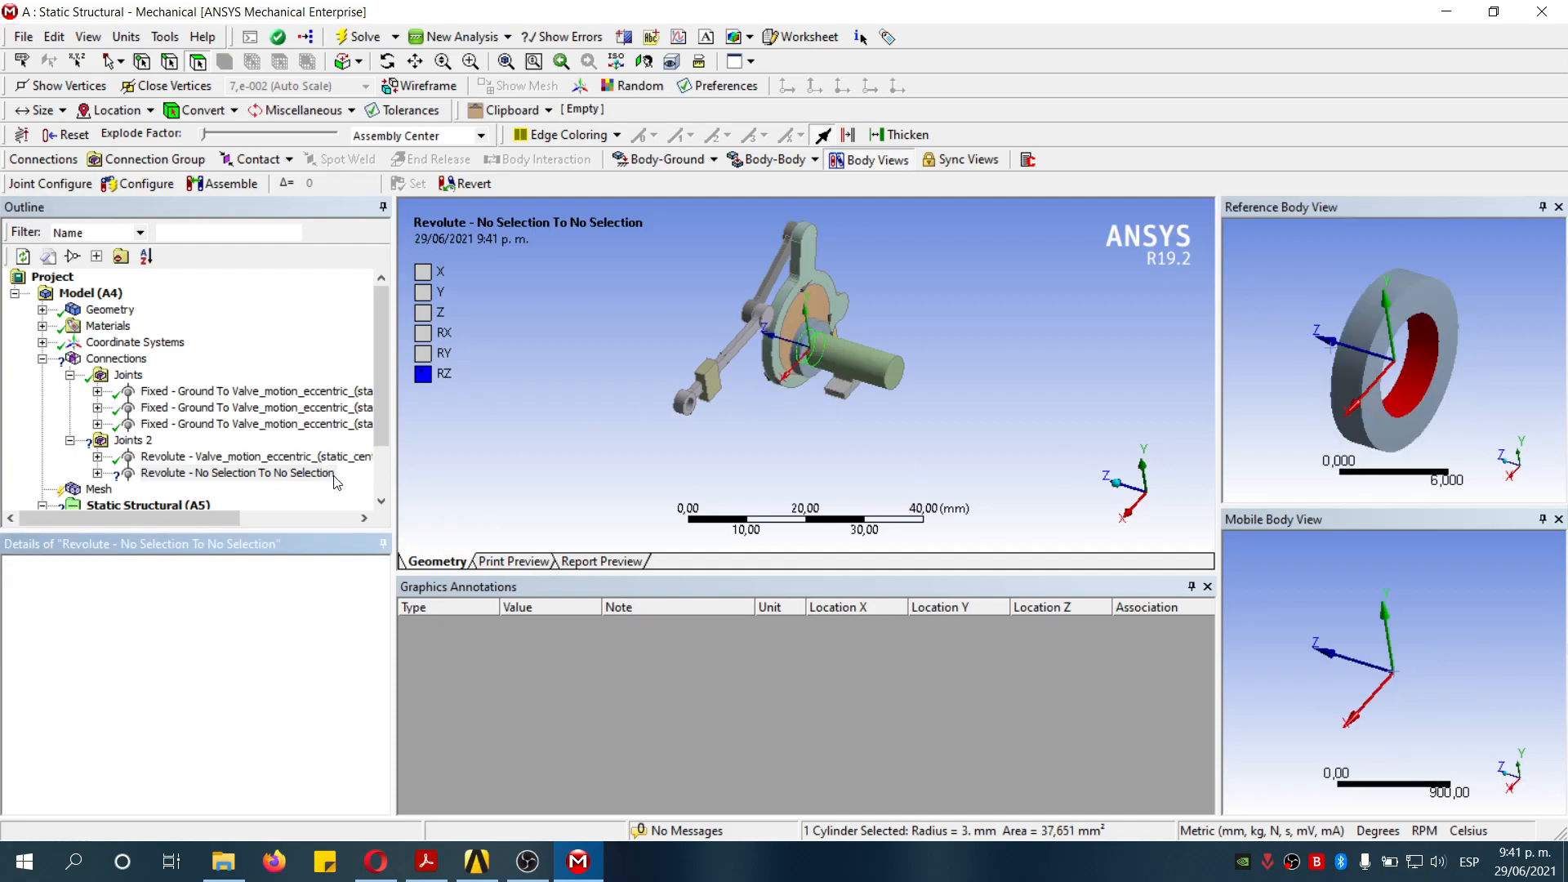
- Scope the revolute joint's mobile side to the cylindrical face of the input_shaft
scroll(351, 615, down, 3)
click(224, 730)
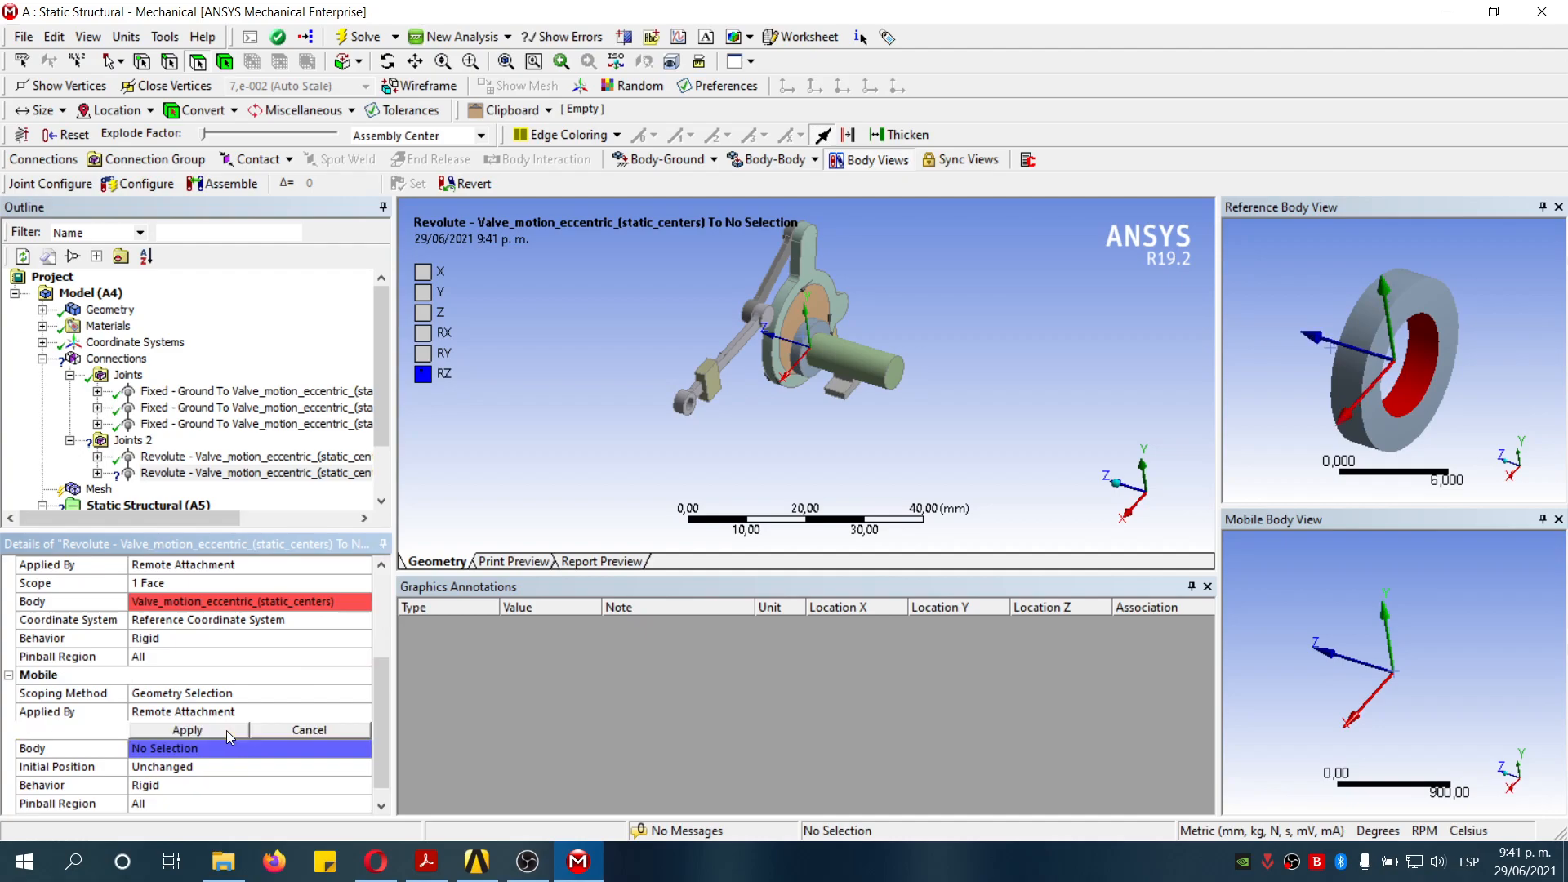
click(875, 370)
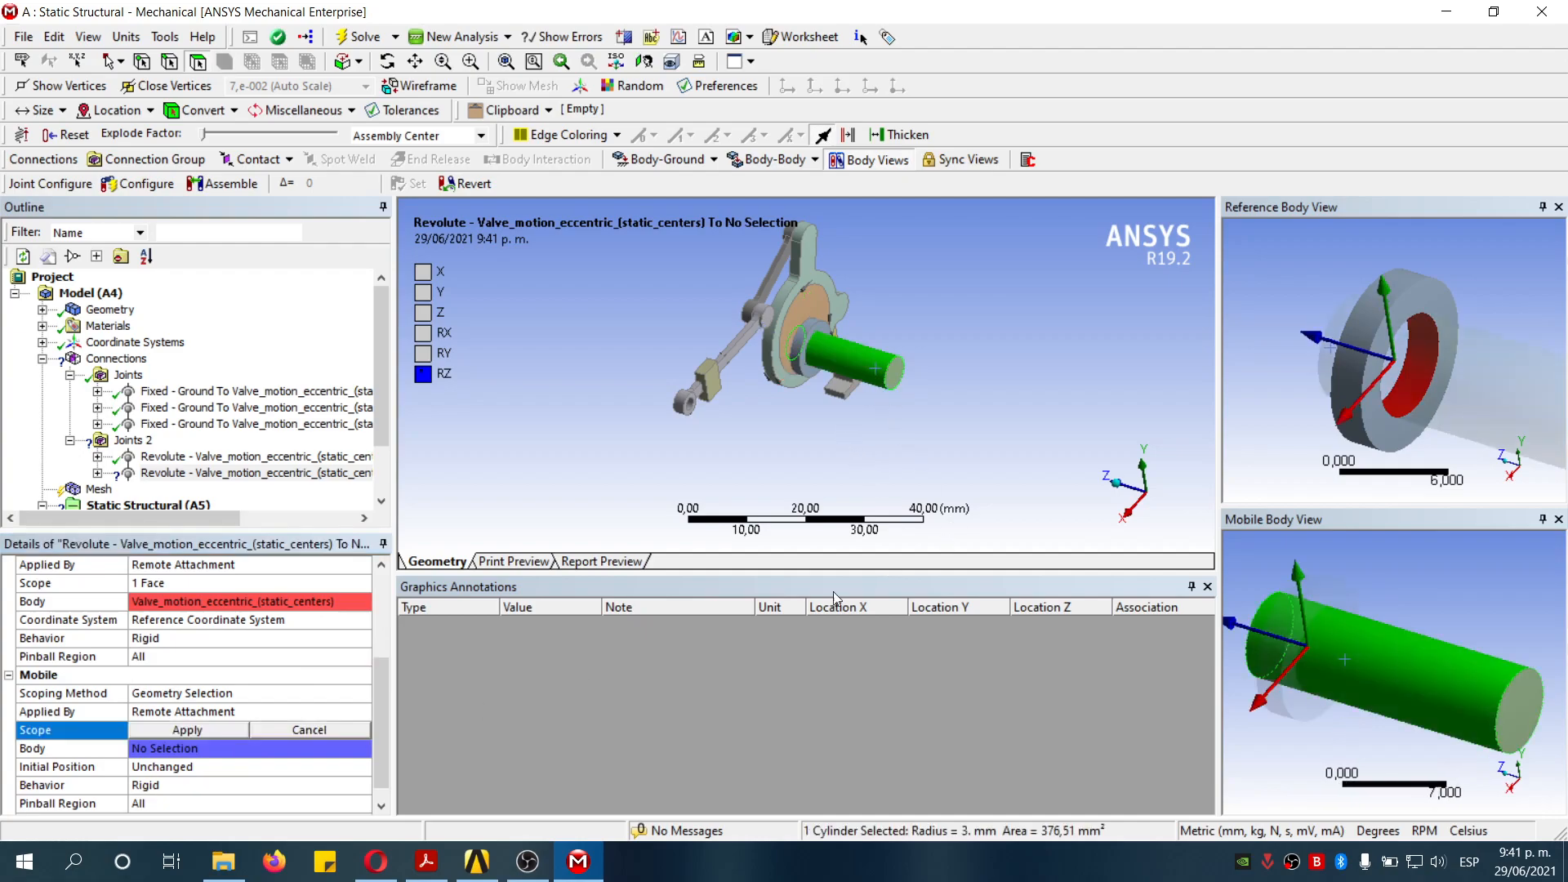
click(173, 735)
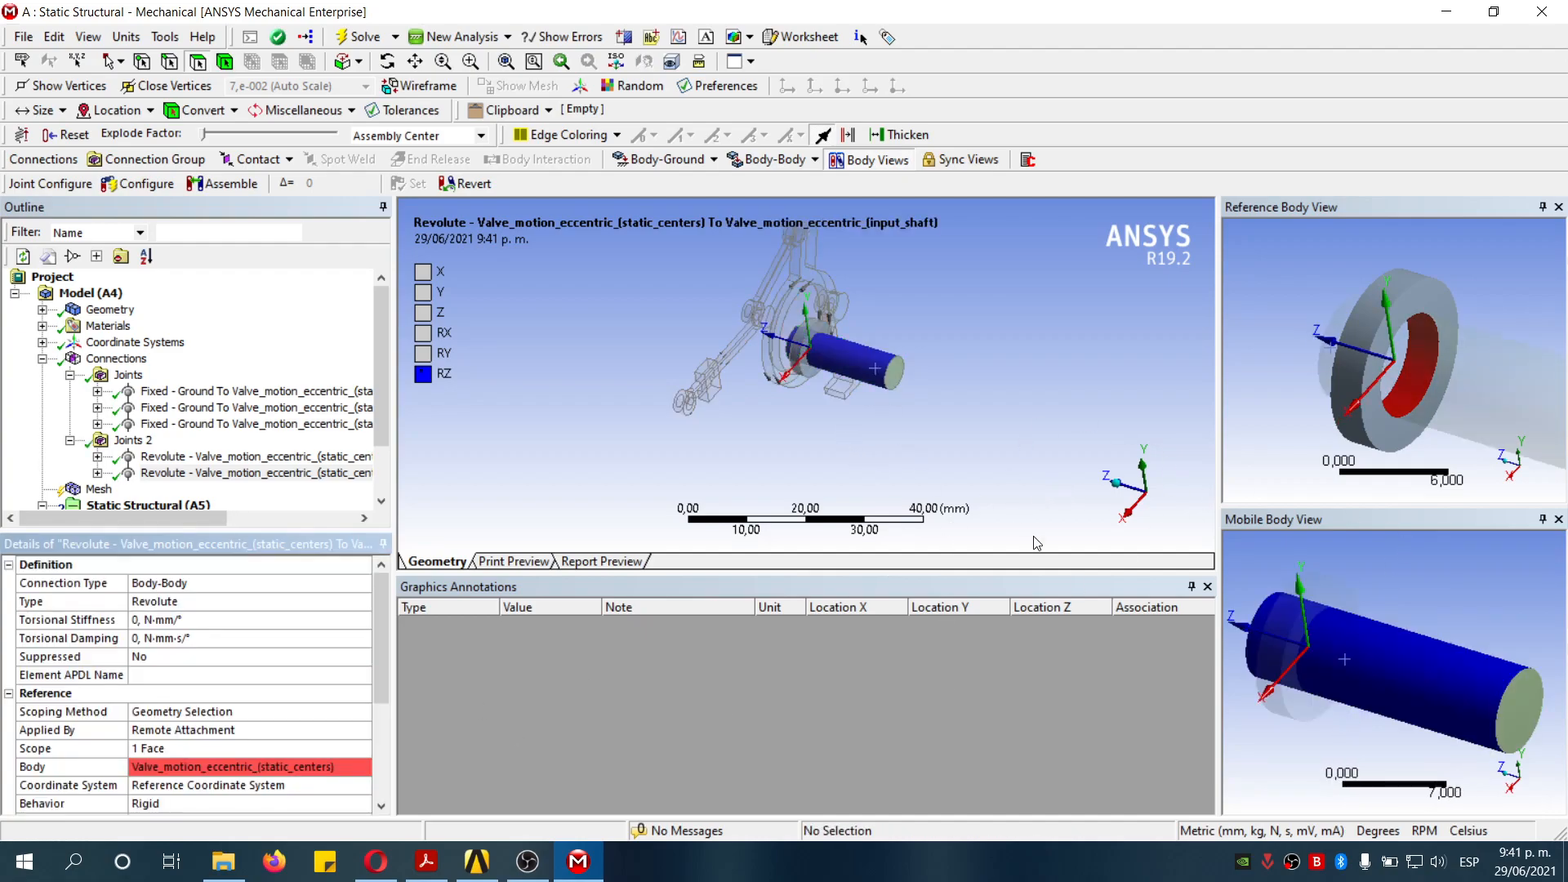
click(1117, 490)
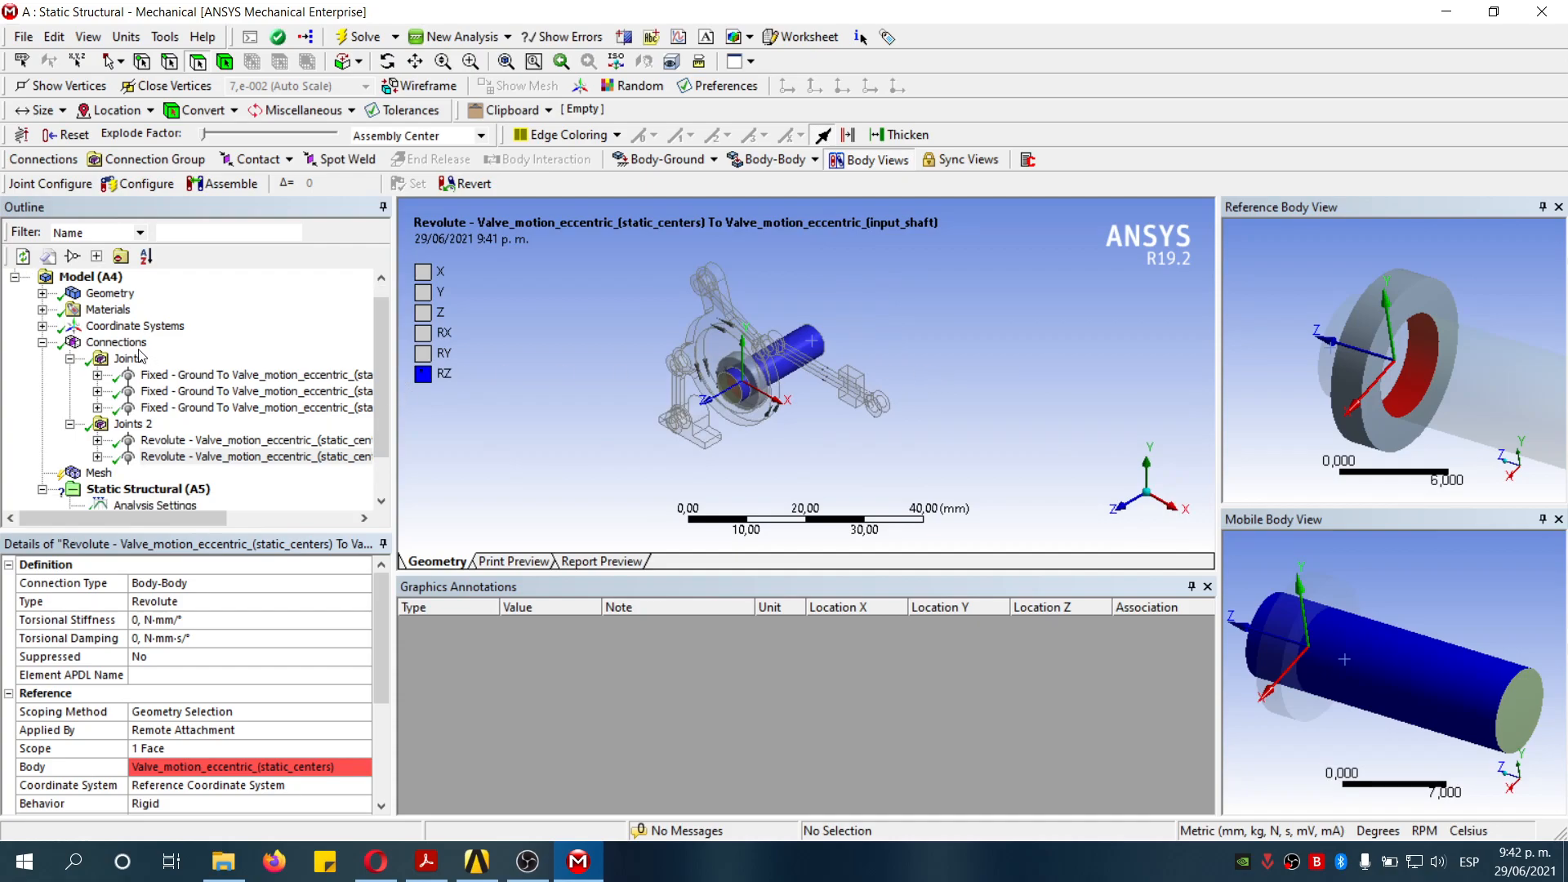
- Insert a Translational Body-Body joint under Connections
click(122, 343)
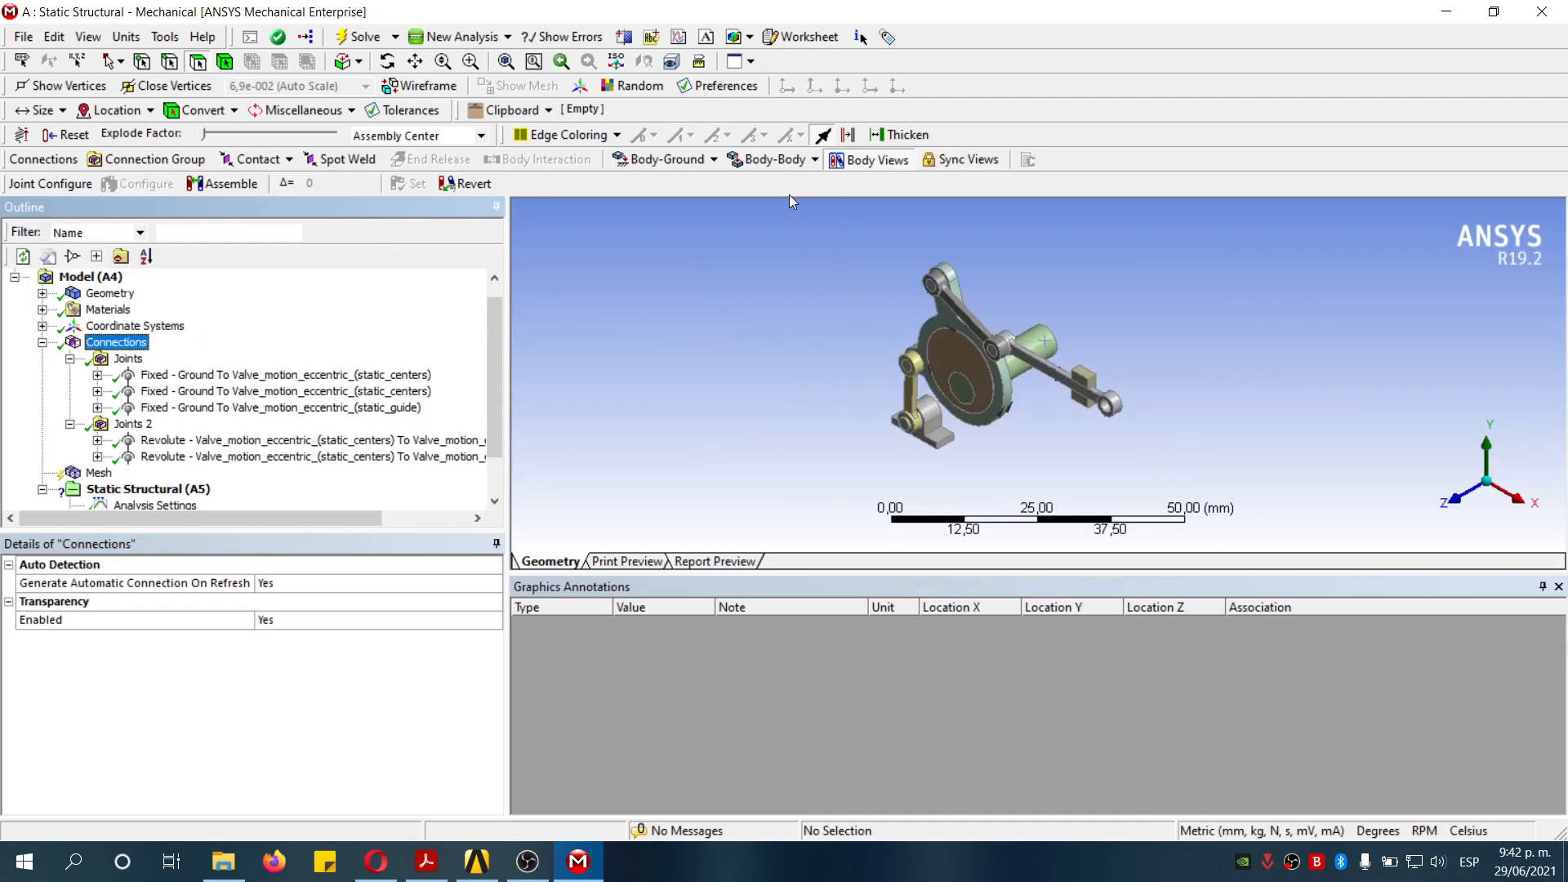
click(815, 162)
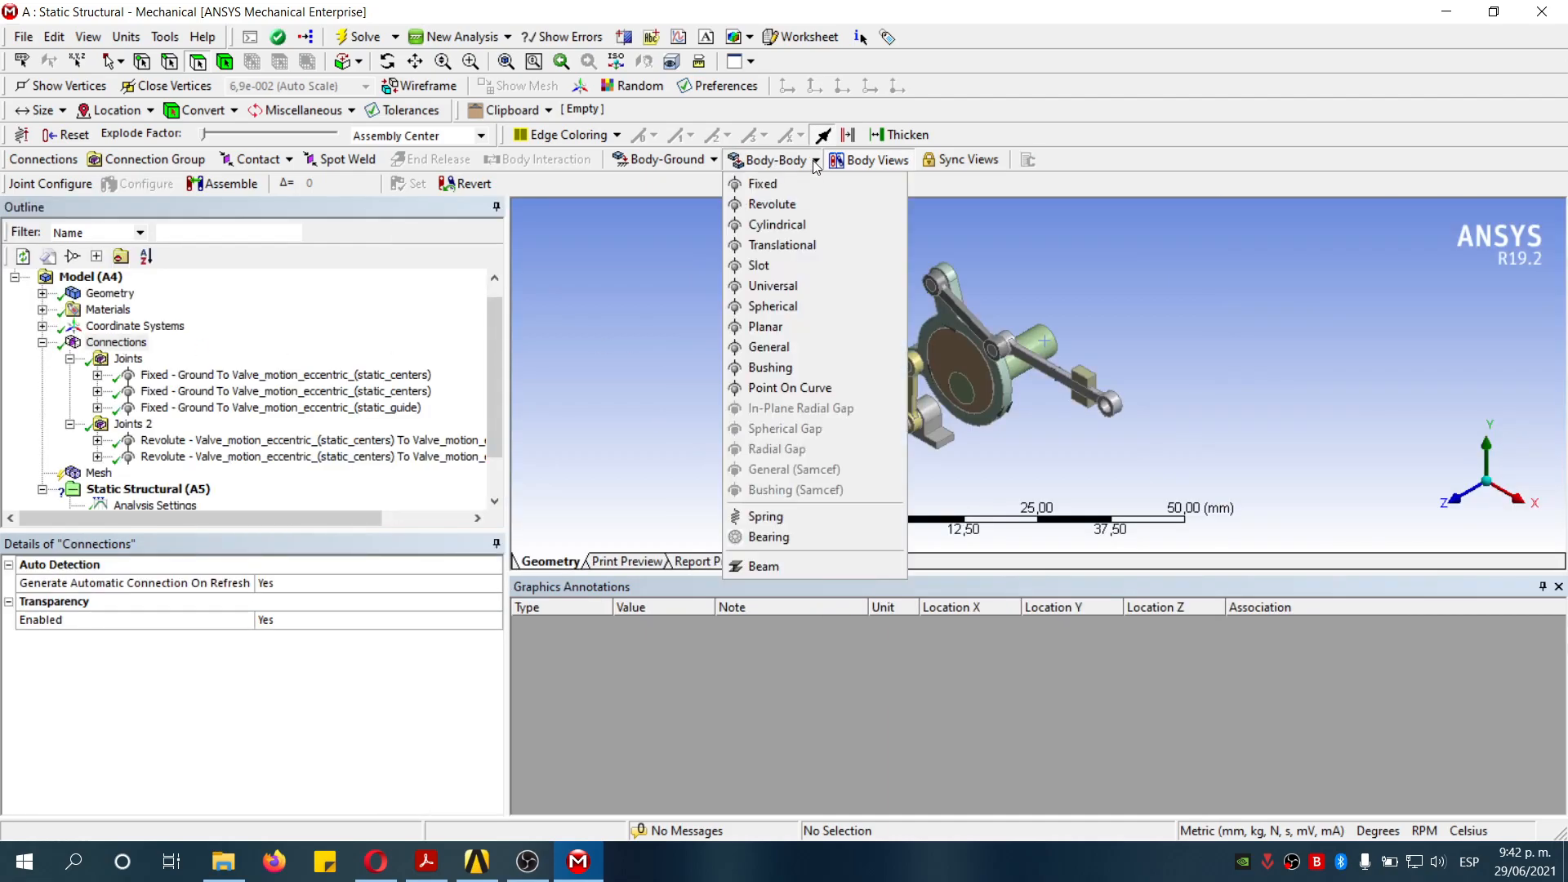
click(827, 245)
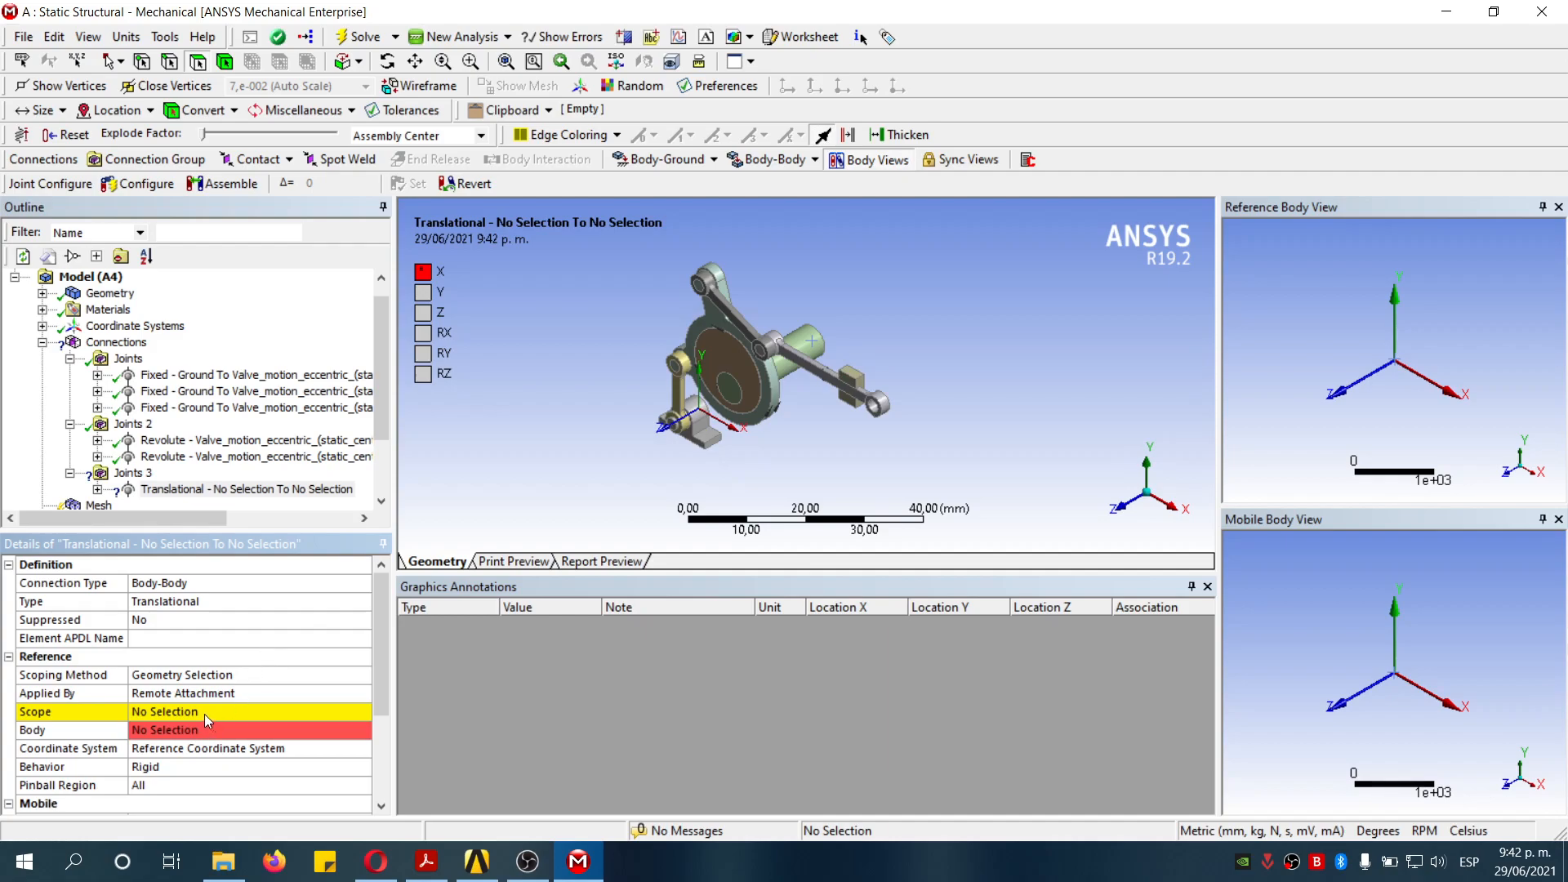
- Scope the translational joint's reference to the two opposing slot faces of the static_guide
click(204, 714)
click(849, 374)
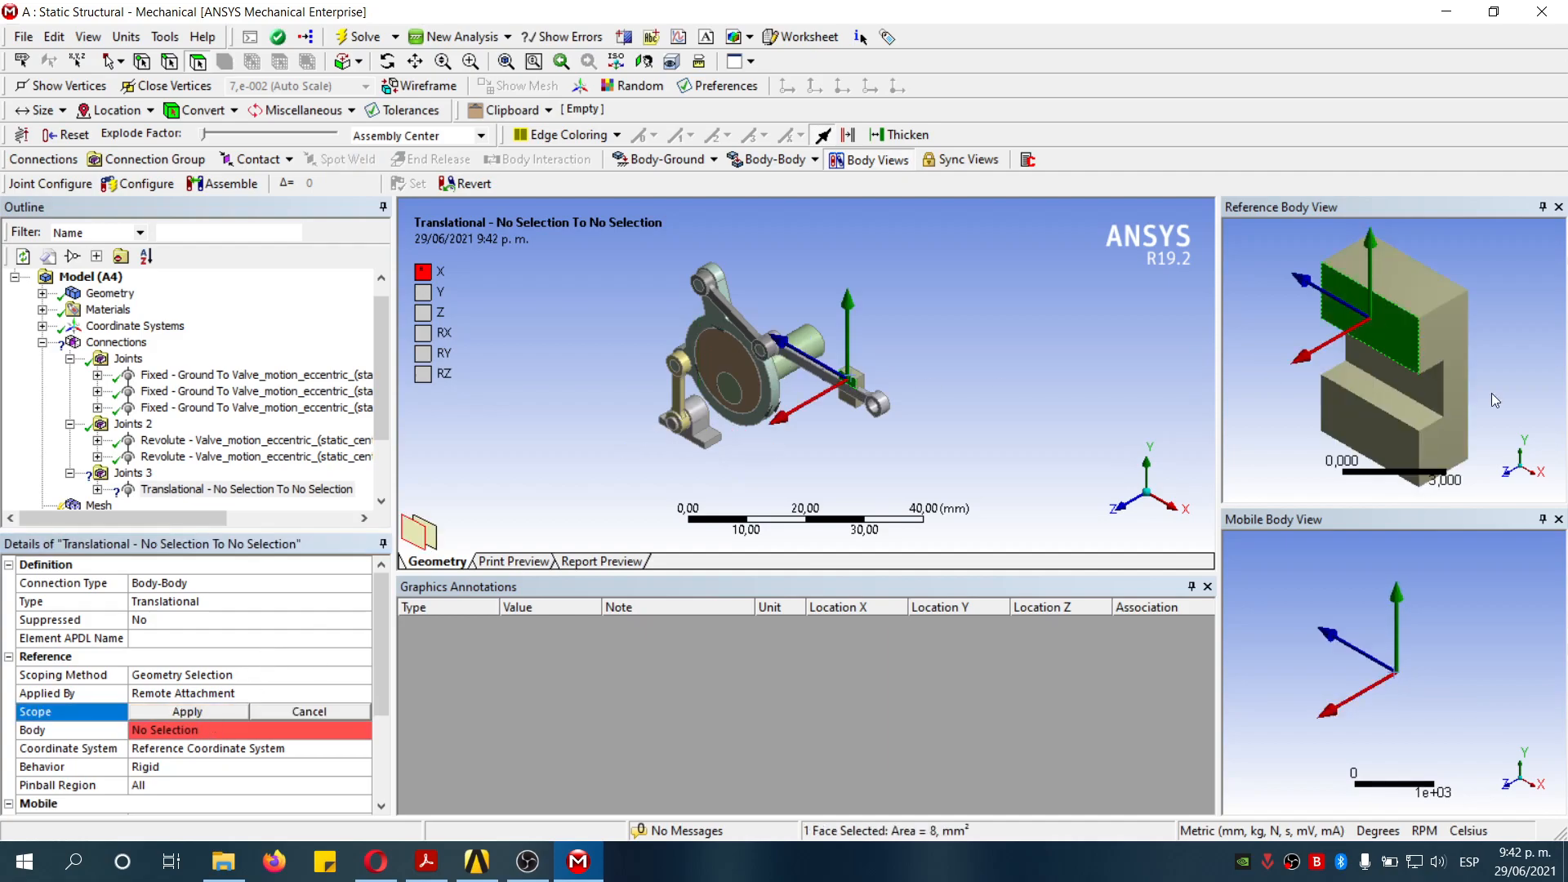
click(1410, 414)
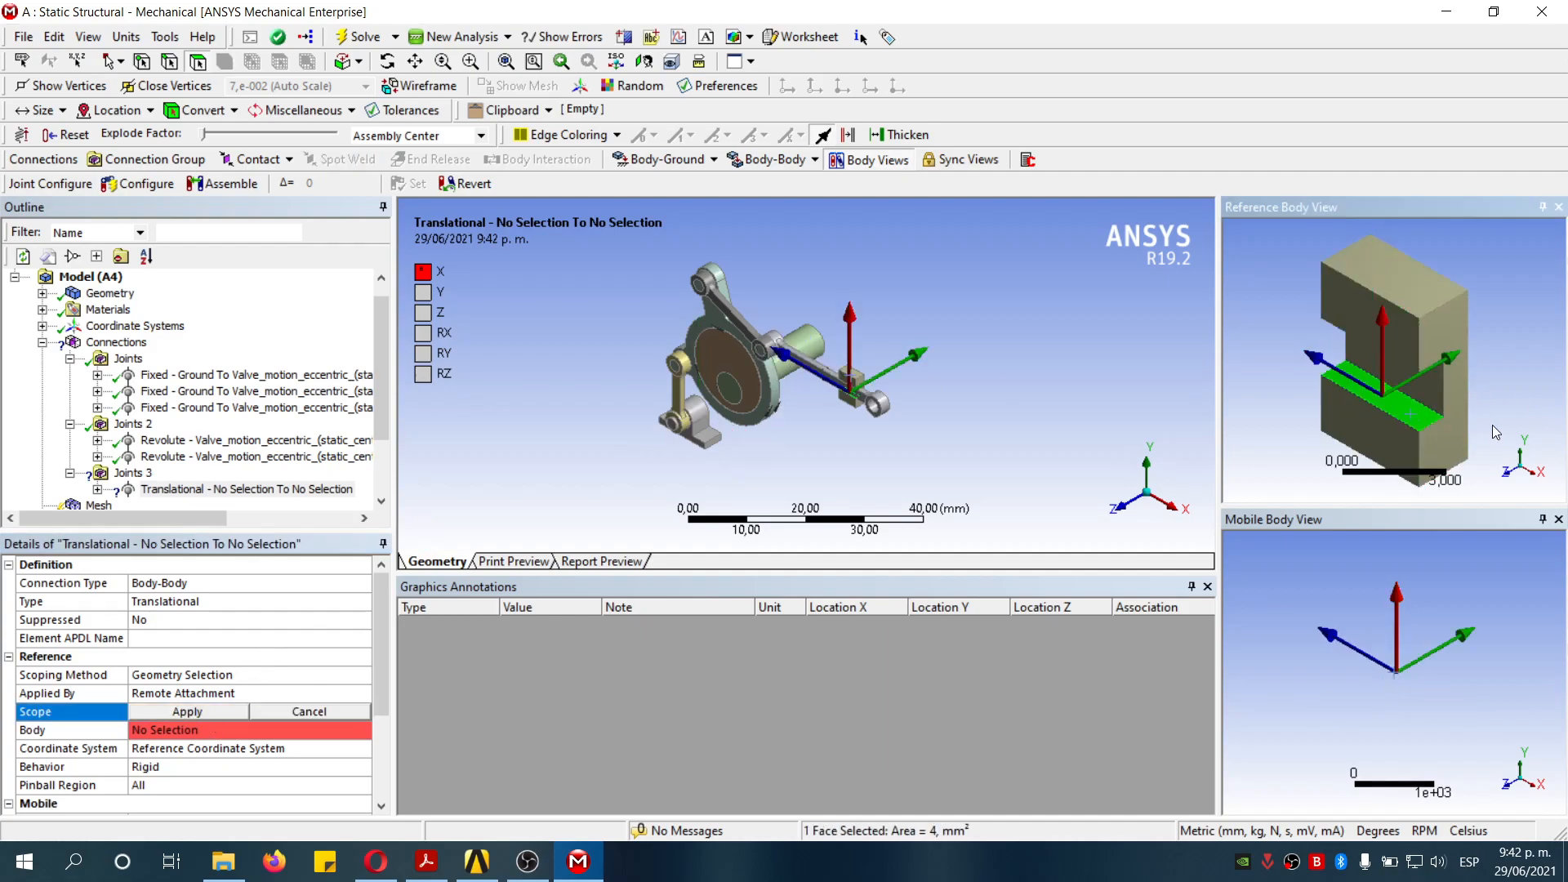
middle_drag(1496, 413, 1418, 310)
ctrl+click(1418, 310)
middle_drag(1497, 396, 1500, 355)
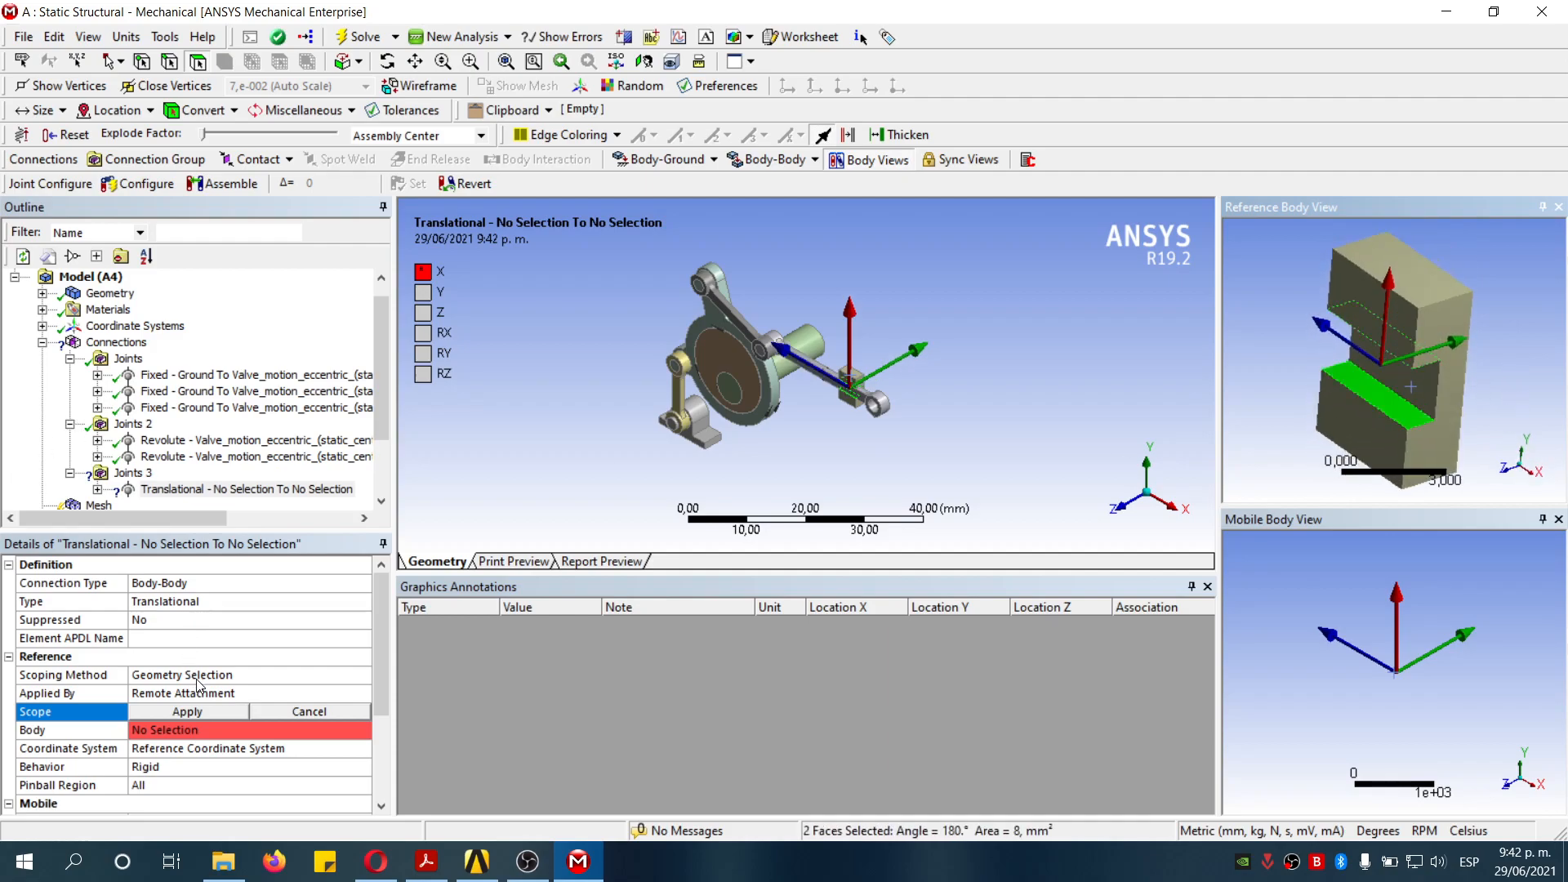
click(197, 710)
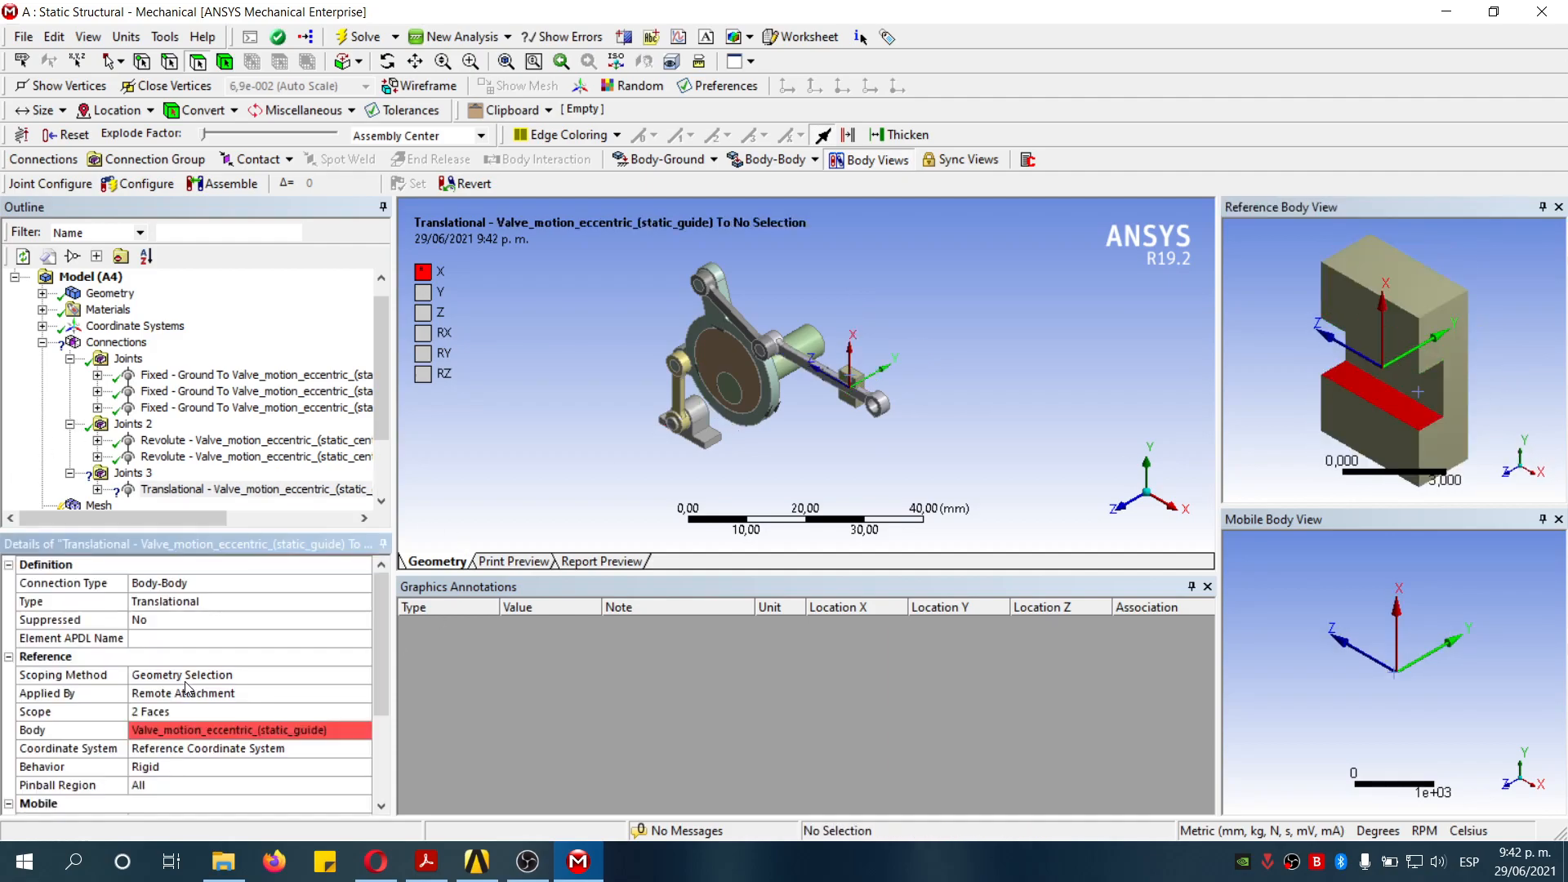
- Scope the translational joint's mobile side to the two flat faces of the driven_rod
scroll(188, 734, down, 1)
click(190, 801)
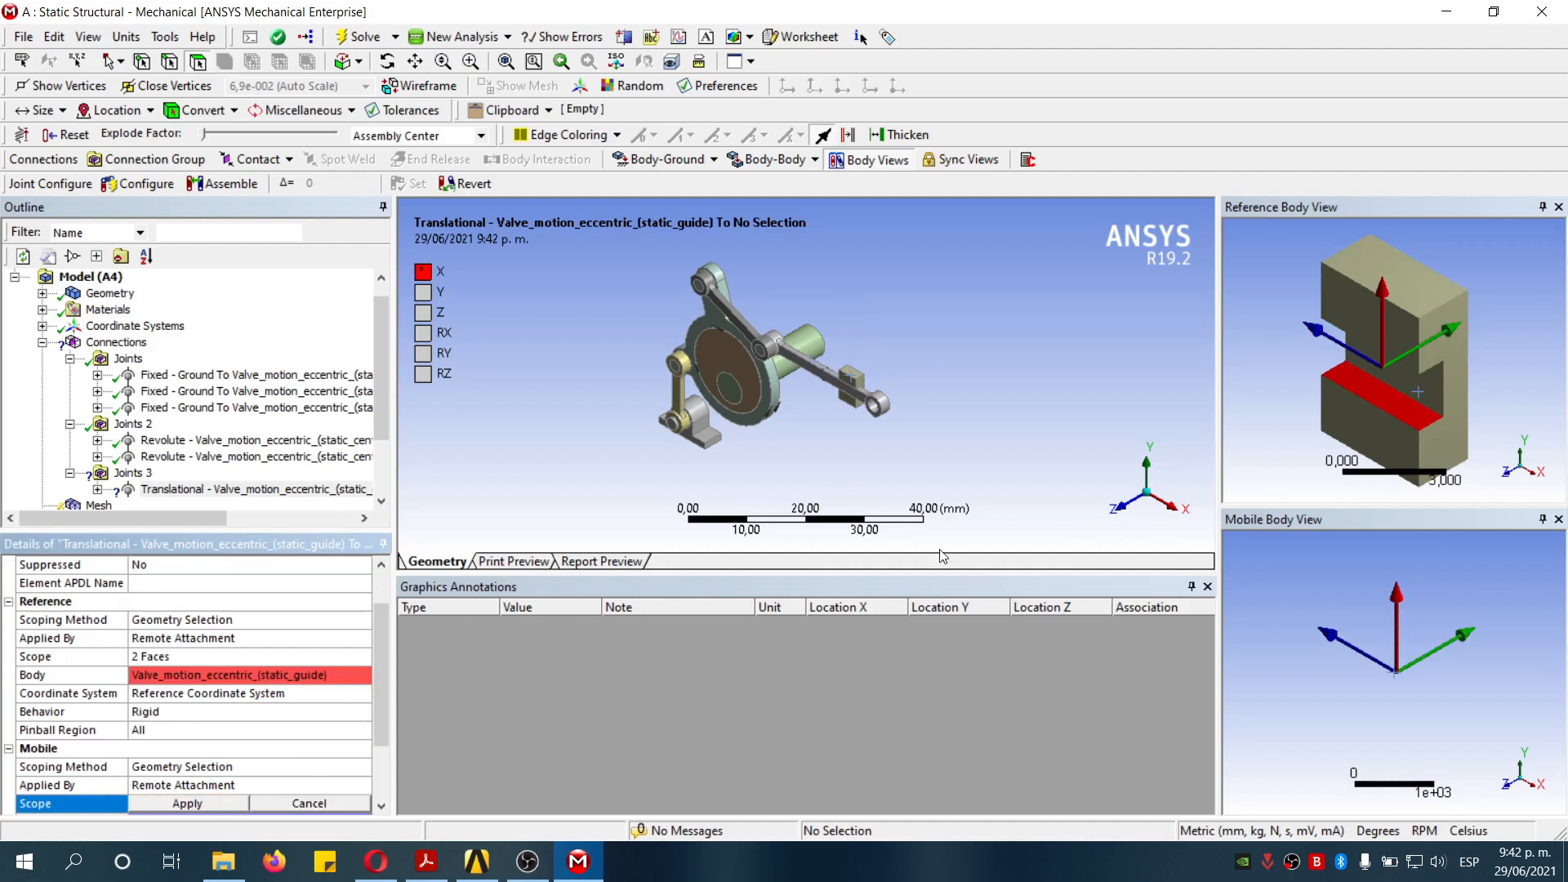
click(822, 368)
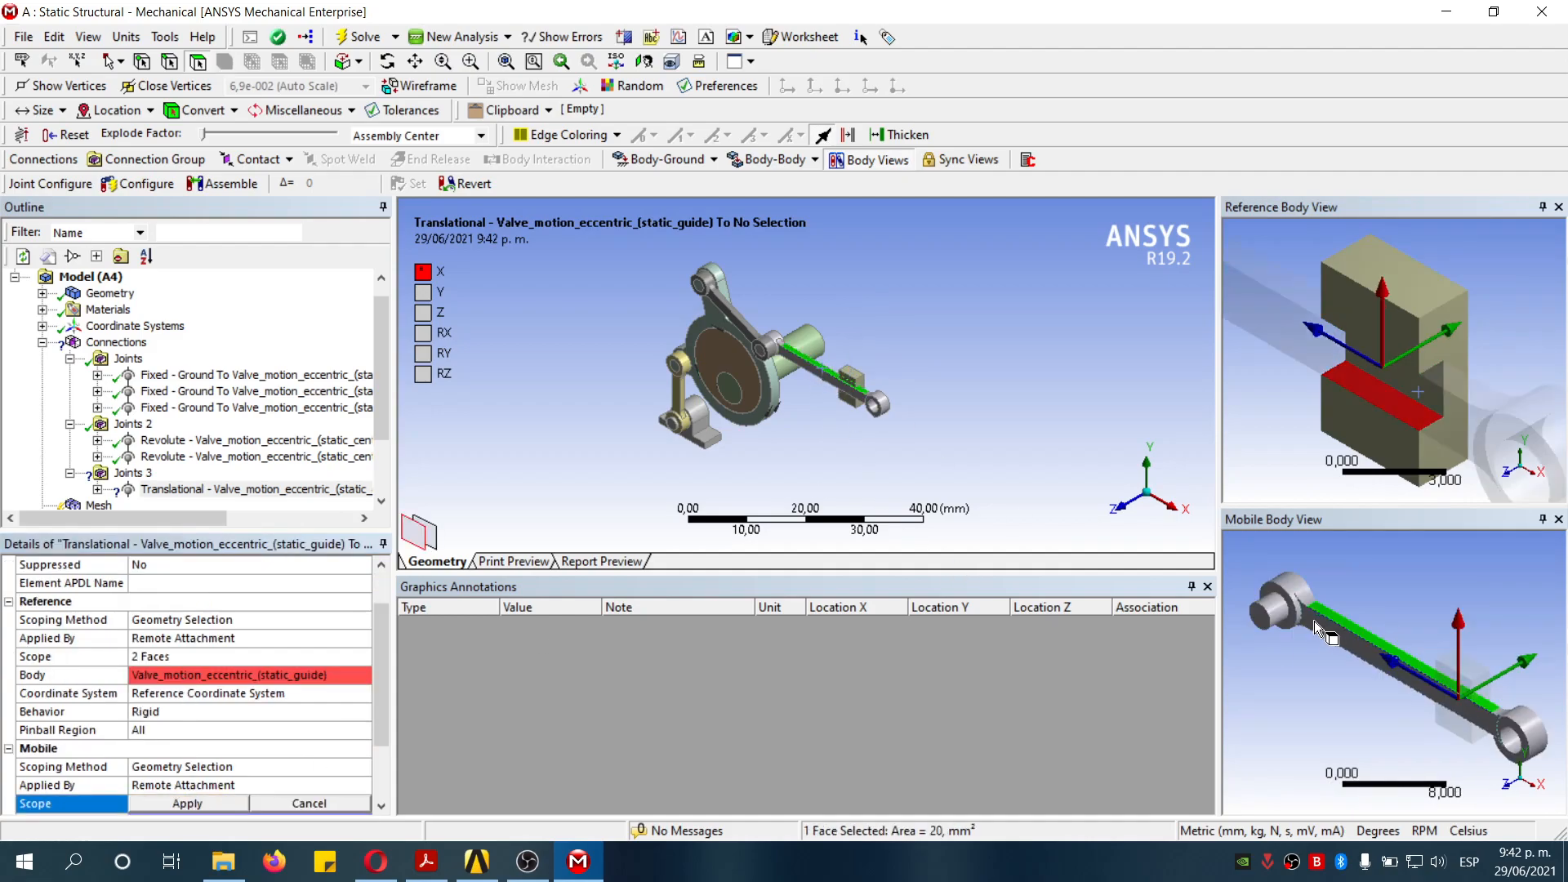
middle_drag(1355, 724, 1404, 705)
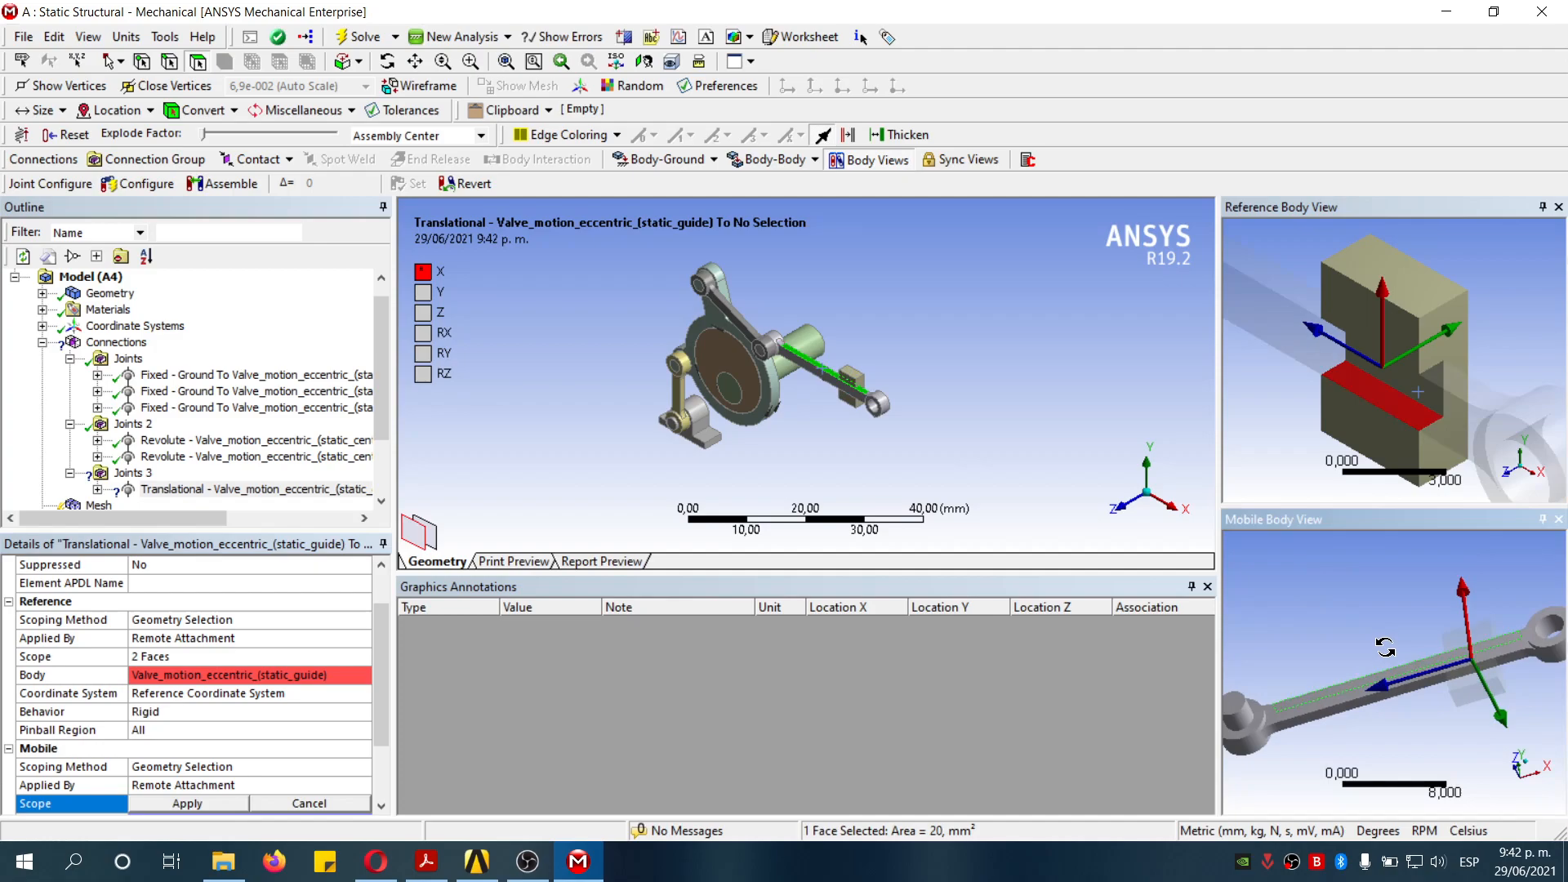
ctrl+click(1410, 691)
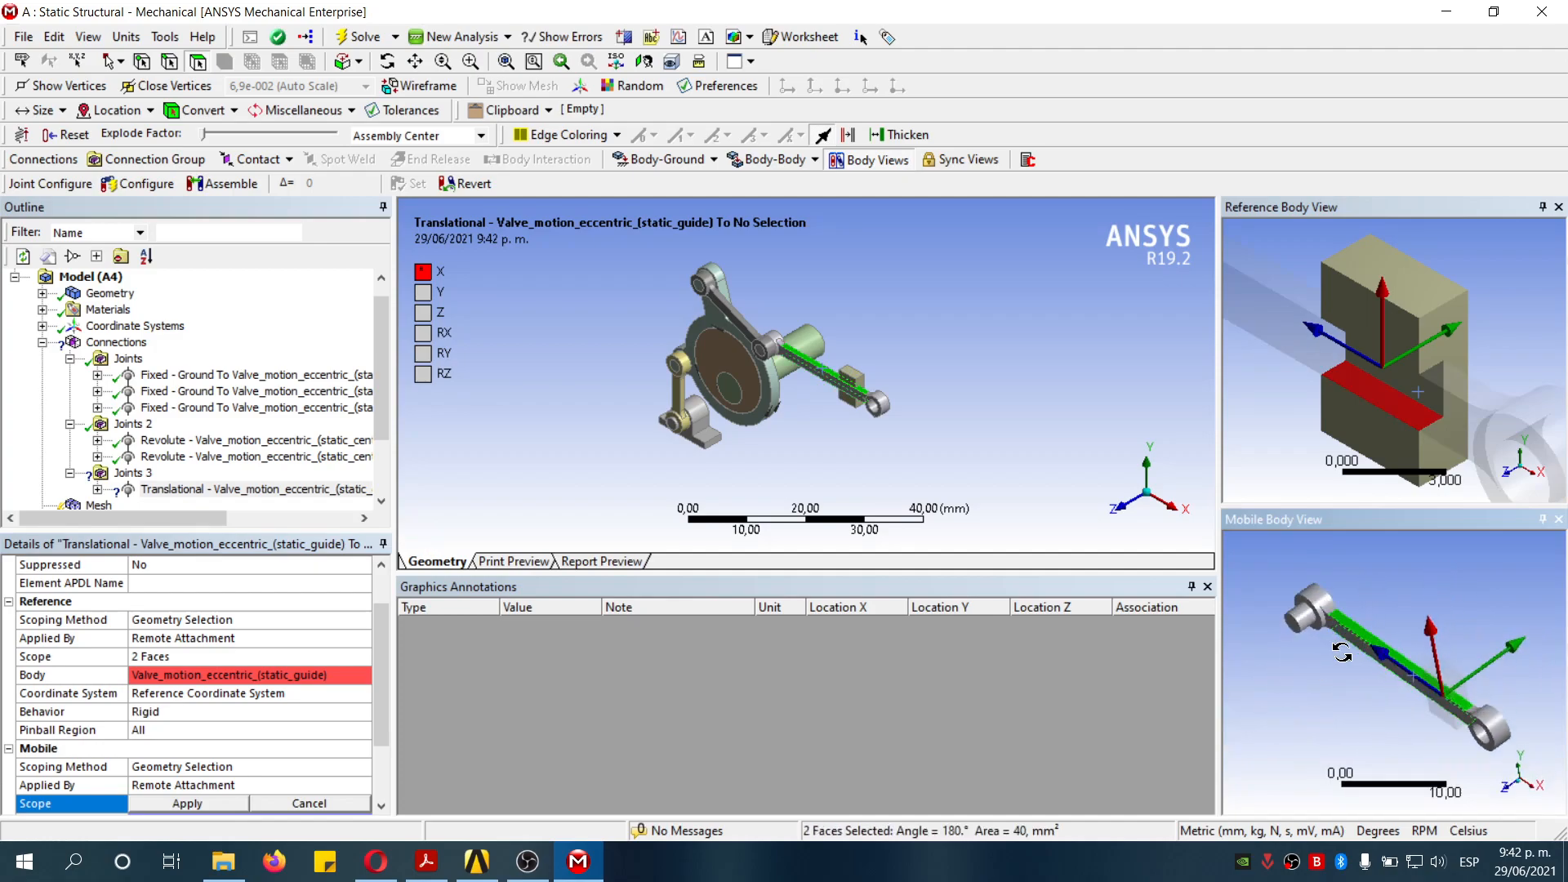
click(180, 803)
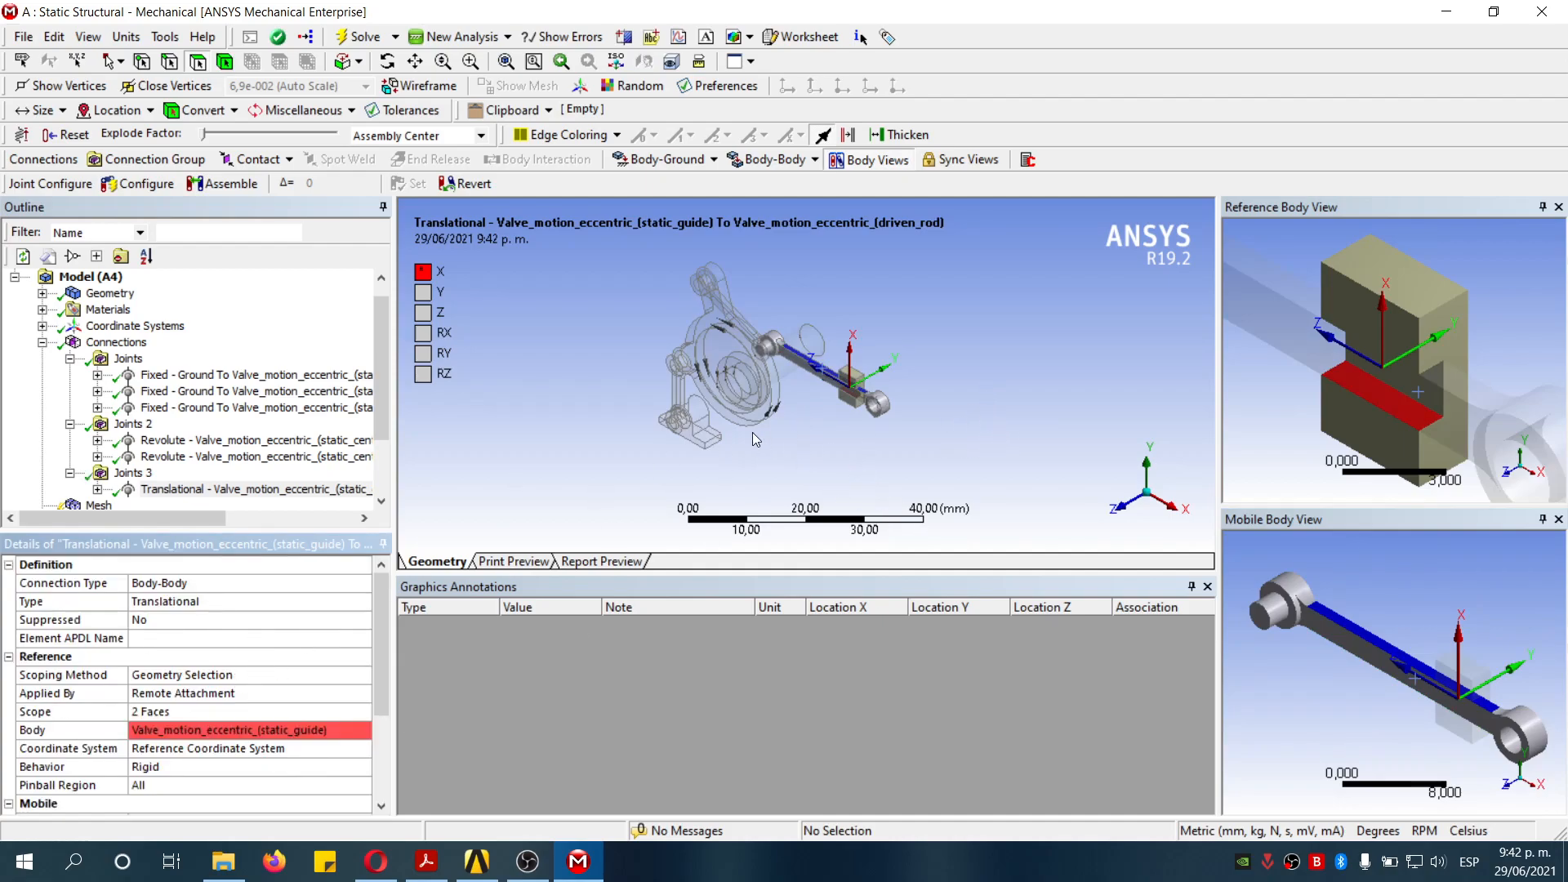
- Reorient the translational joint's reference coordinate system on the guide slot faces so X runs along the rod
scroll(1441, 314, down, 4)
scroll(1383, 340, up, 8)
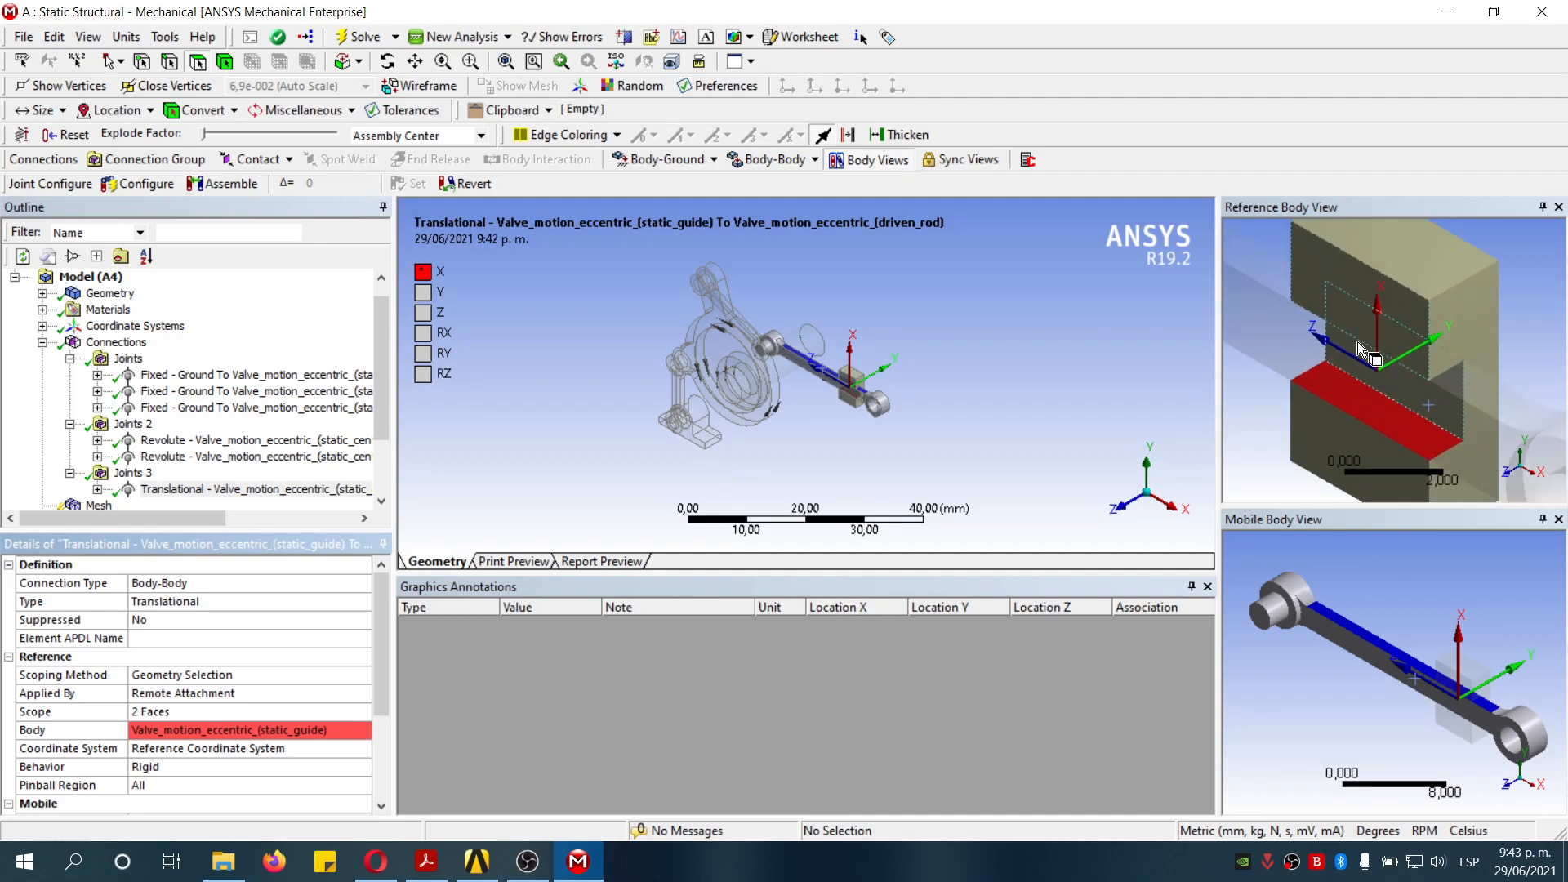
scroll(1372, 343, down, 3)
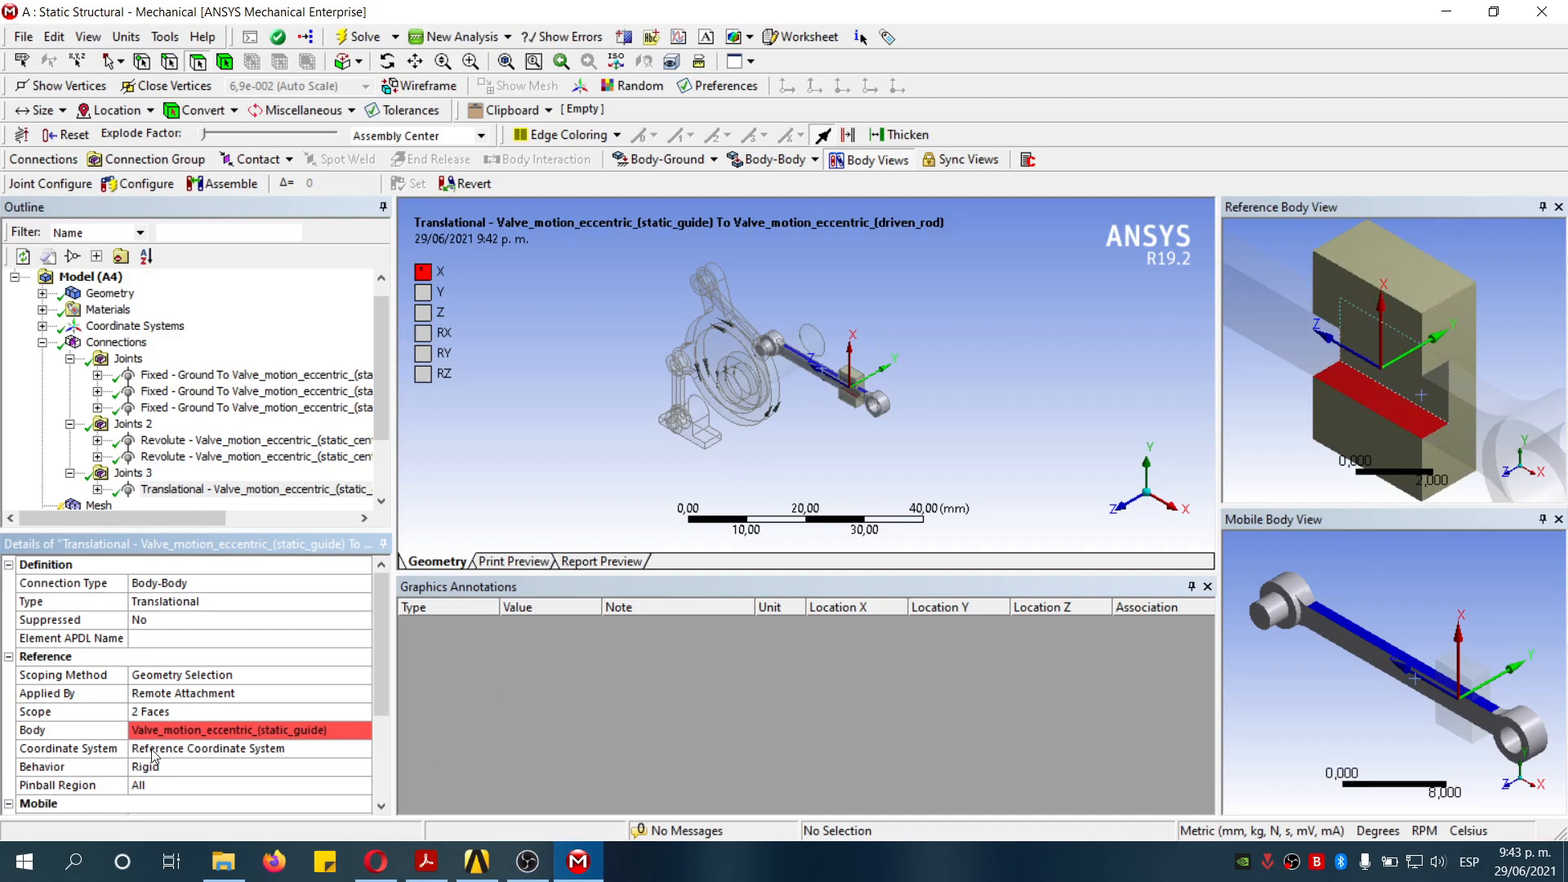
click(199, 752)
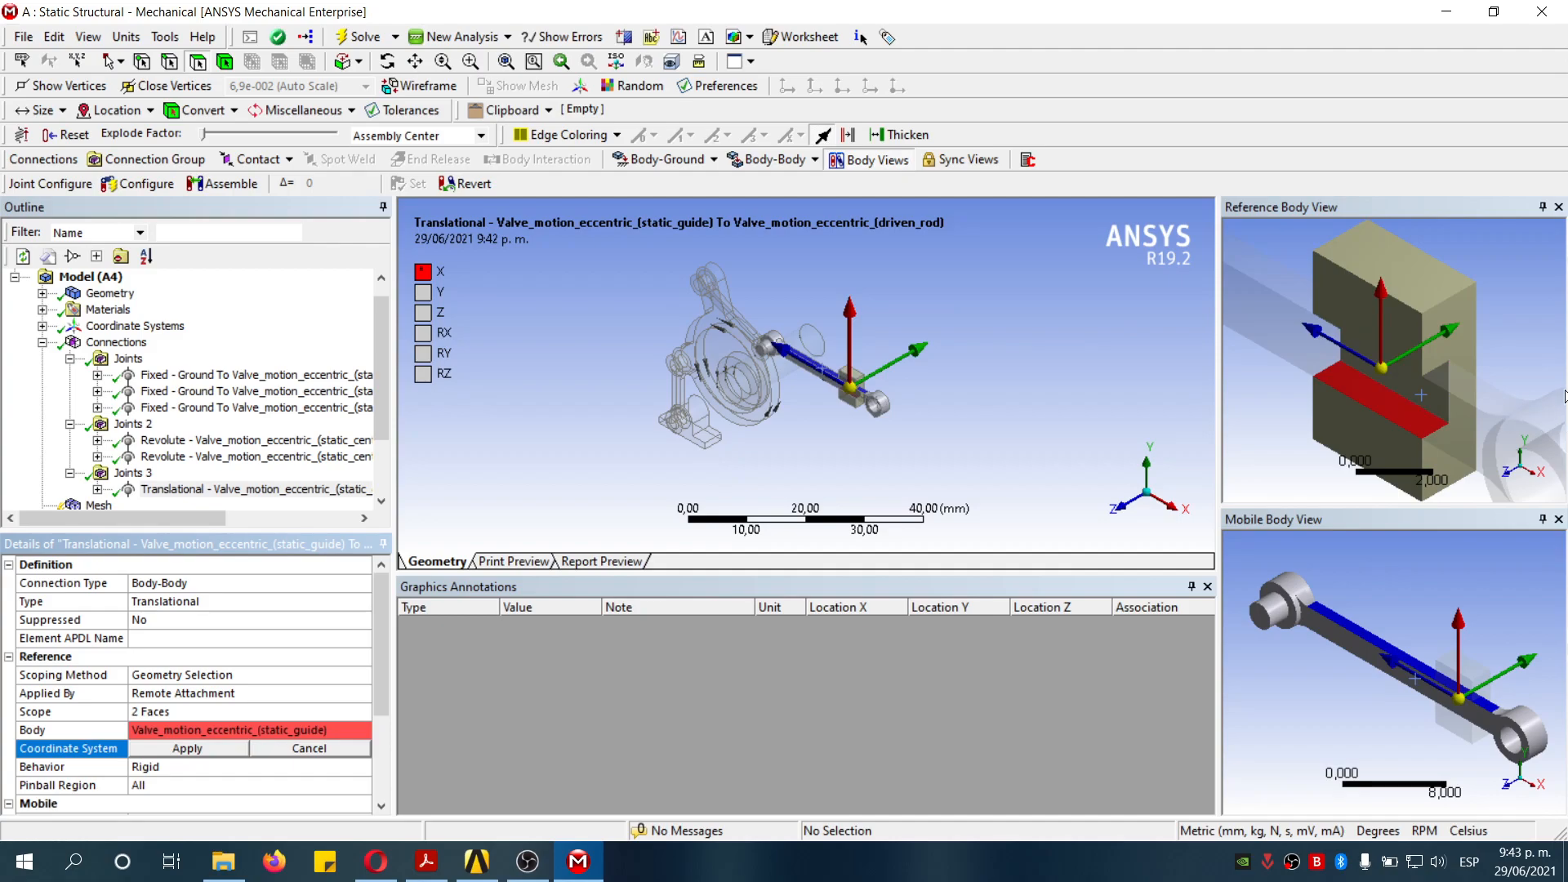
middle_drag(1395, 420, 1416, 323)
click(1415, 316)
ctrl+click(1413, 308)
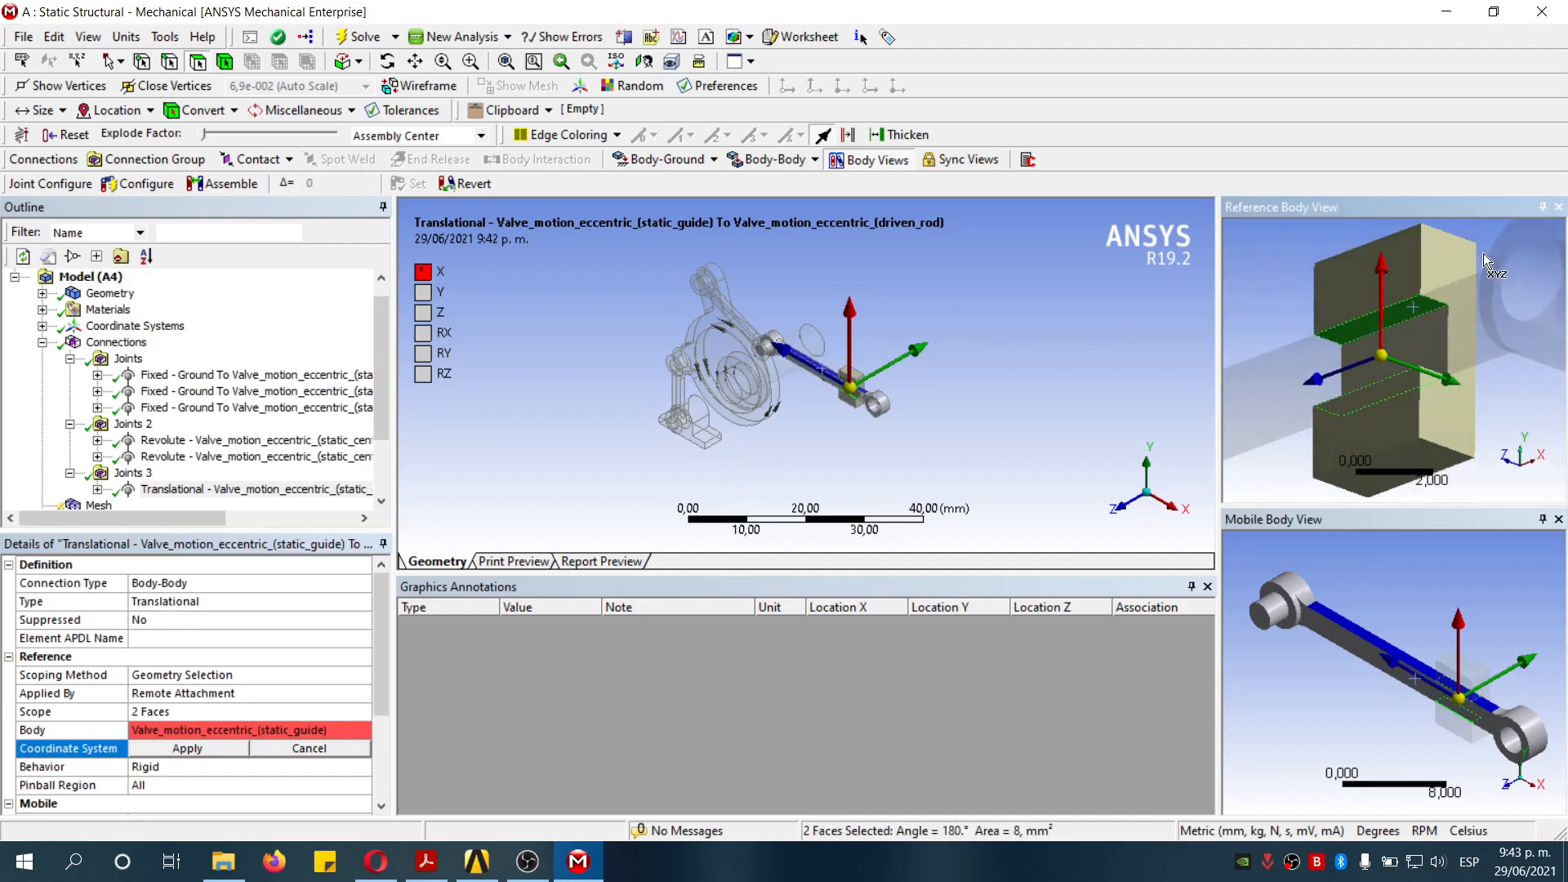
click(169, 752)
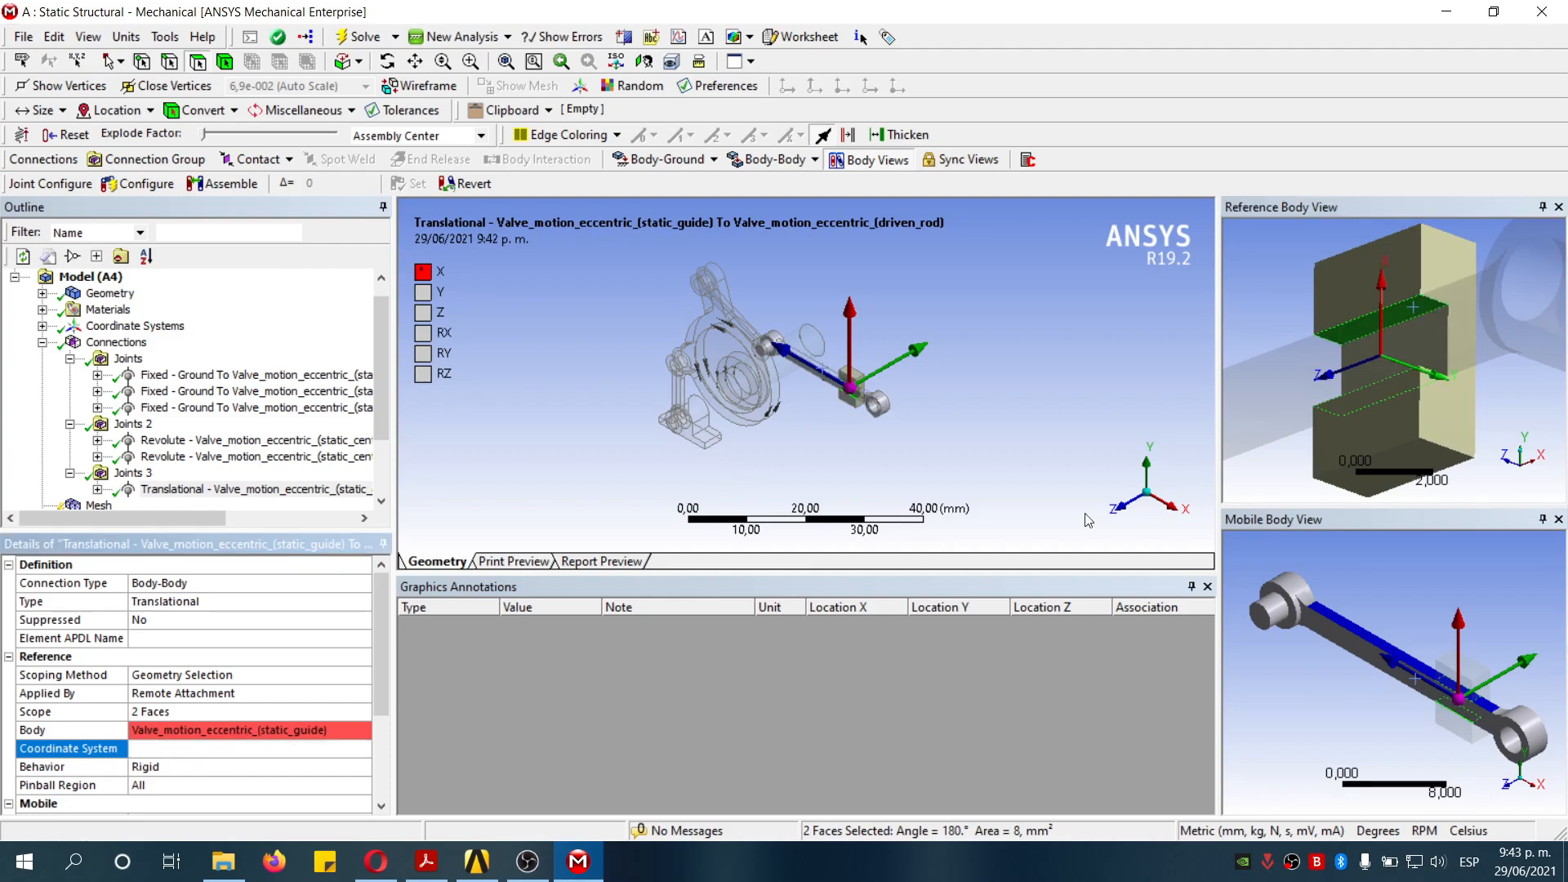
click(188, 748)
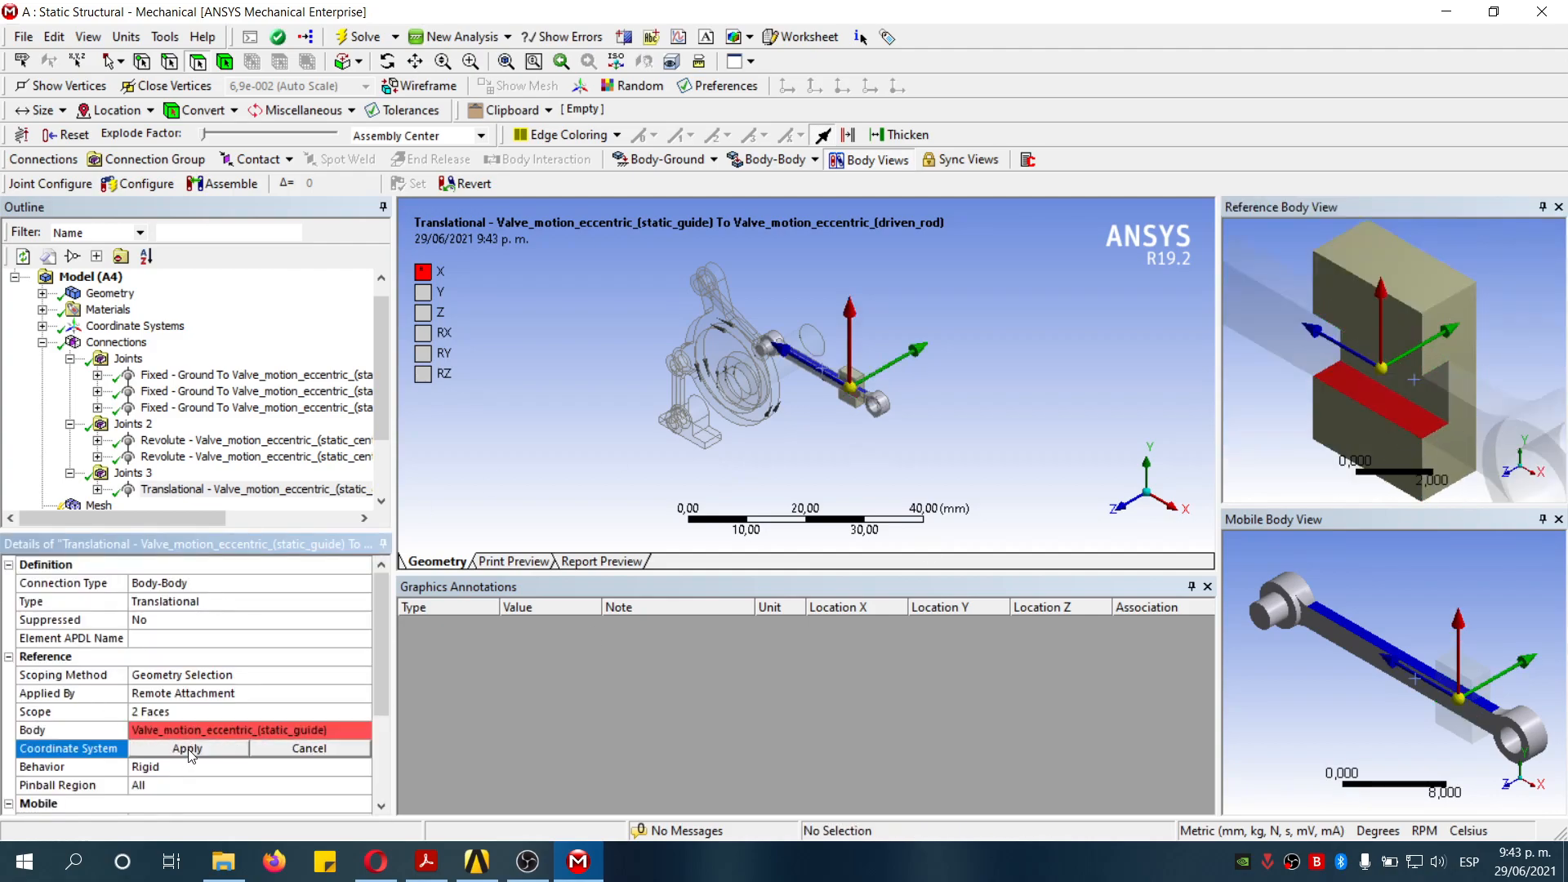
click(1379, 320)
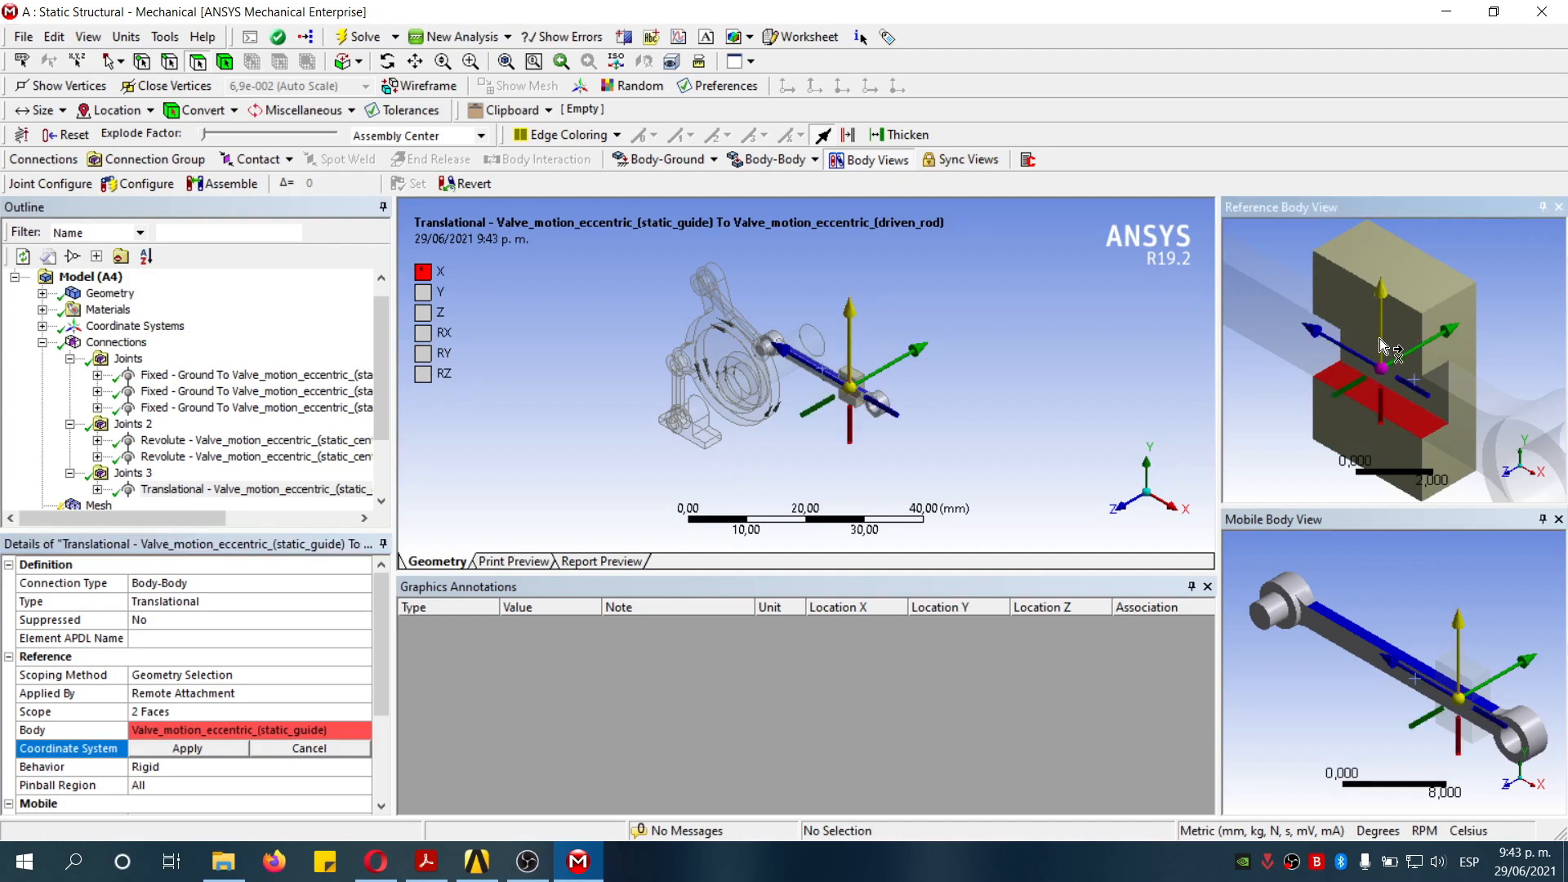
click(1419, 397)
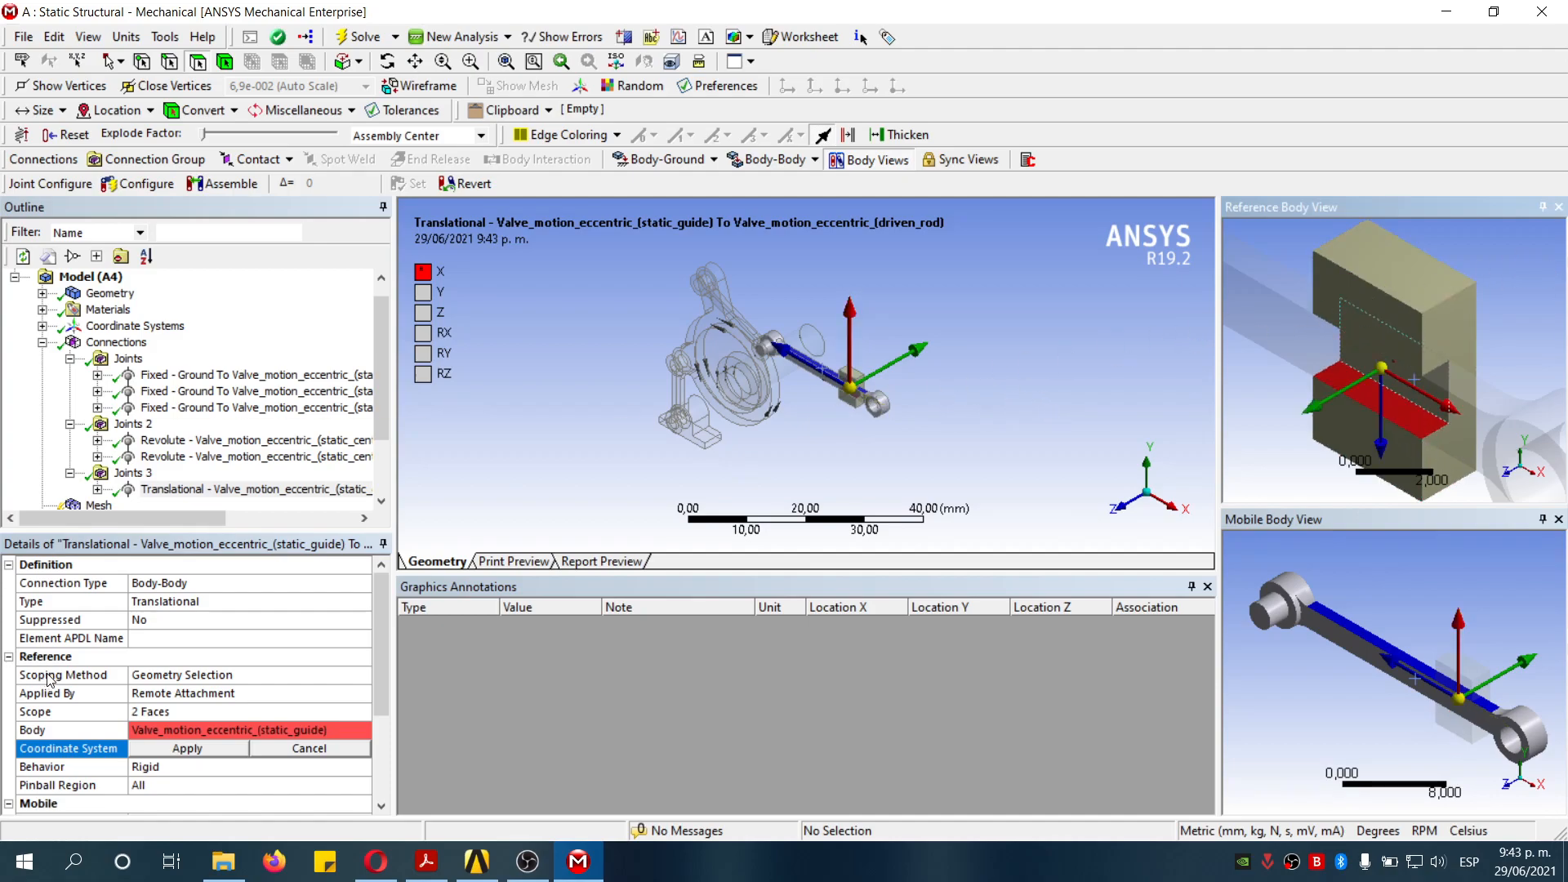
click(227, 754)
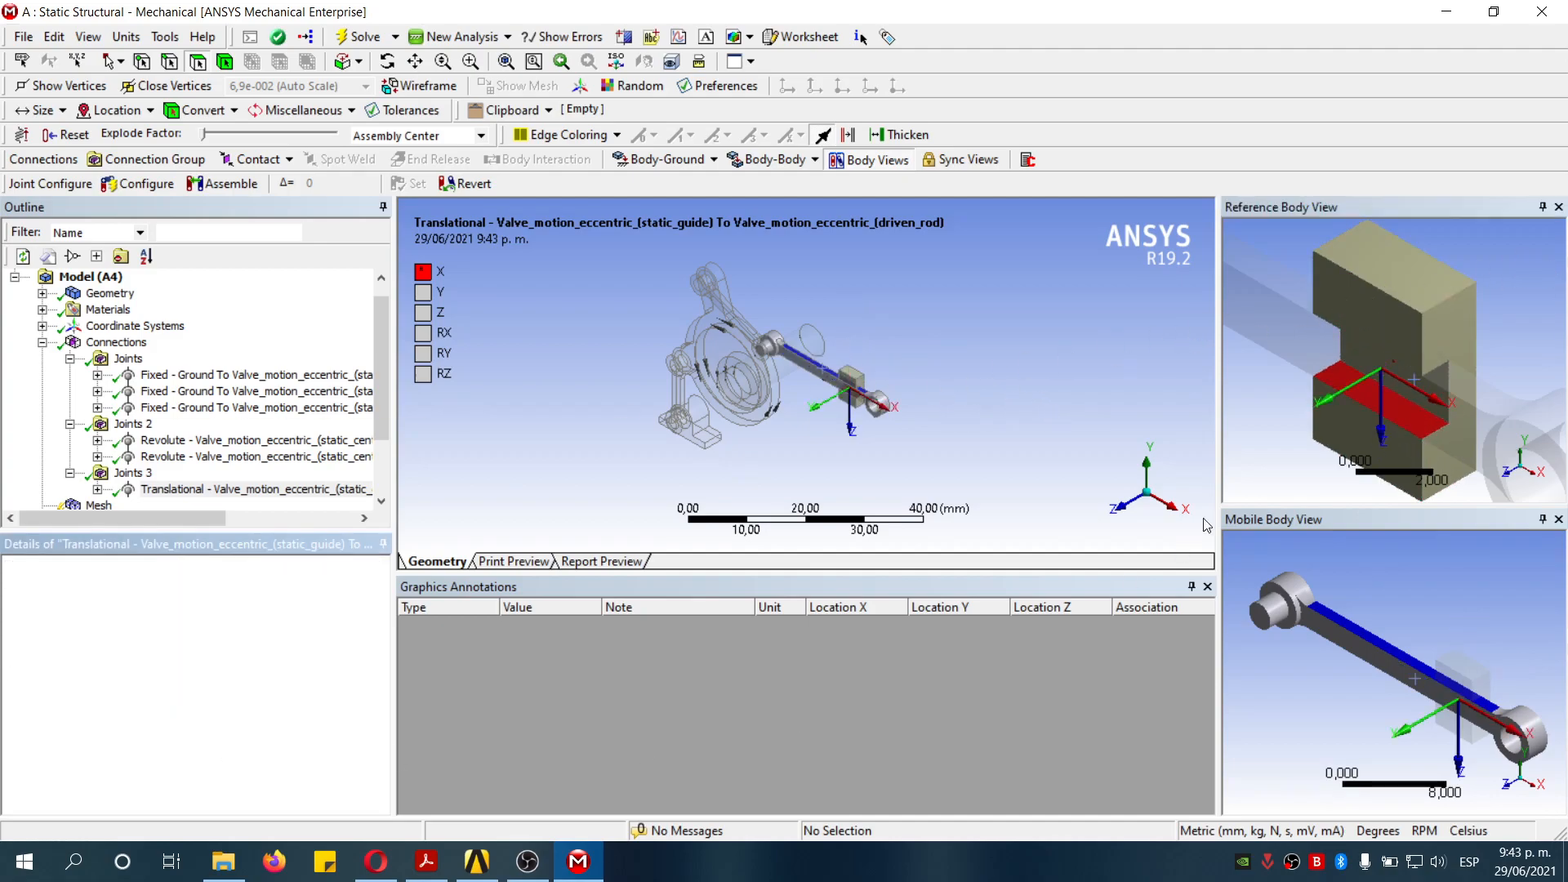
- Test the translational joint with Configure by sliding the rod along the guide, then leave Configure
scroll(1388, 380, down, 3)
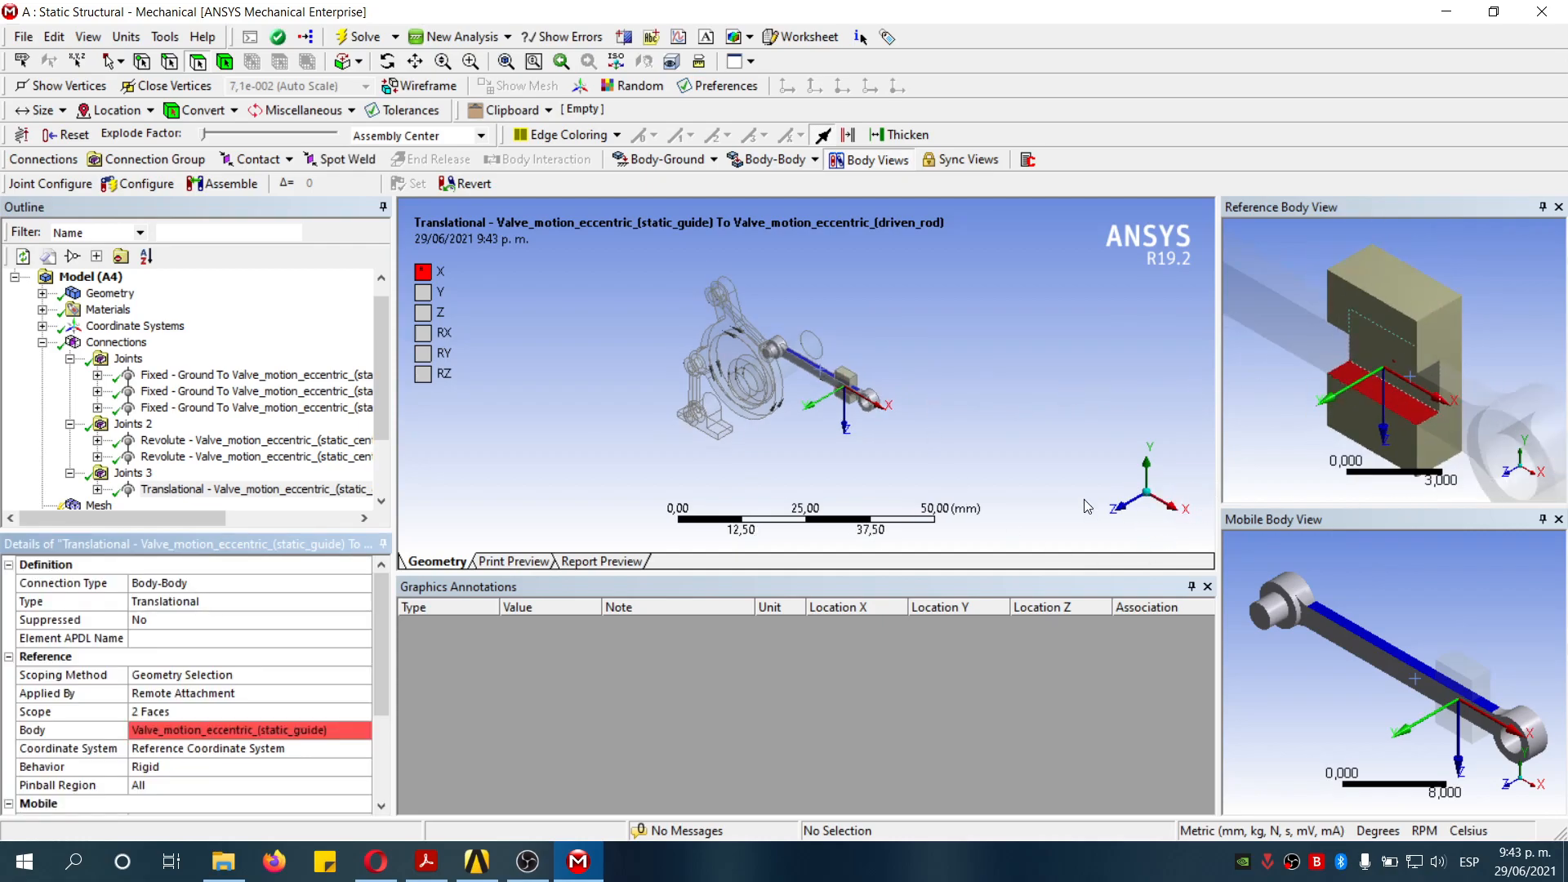
click(1133, 507)
click(139, 183)
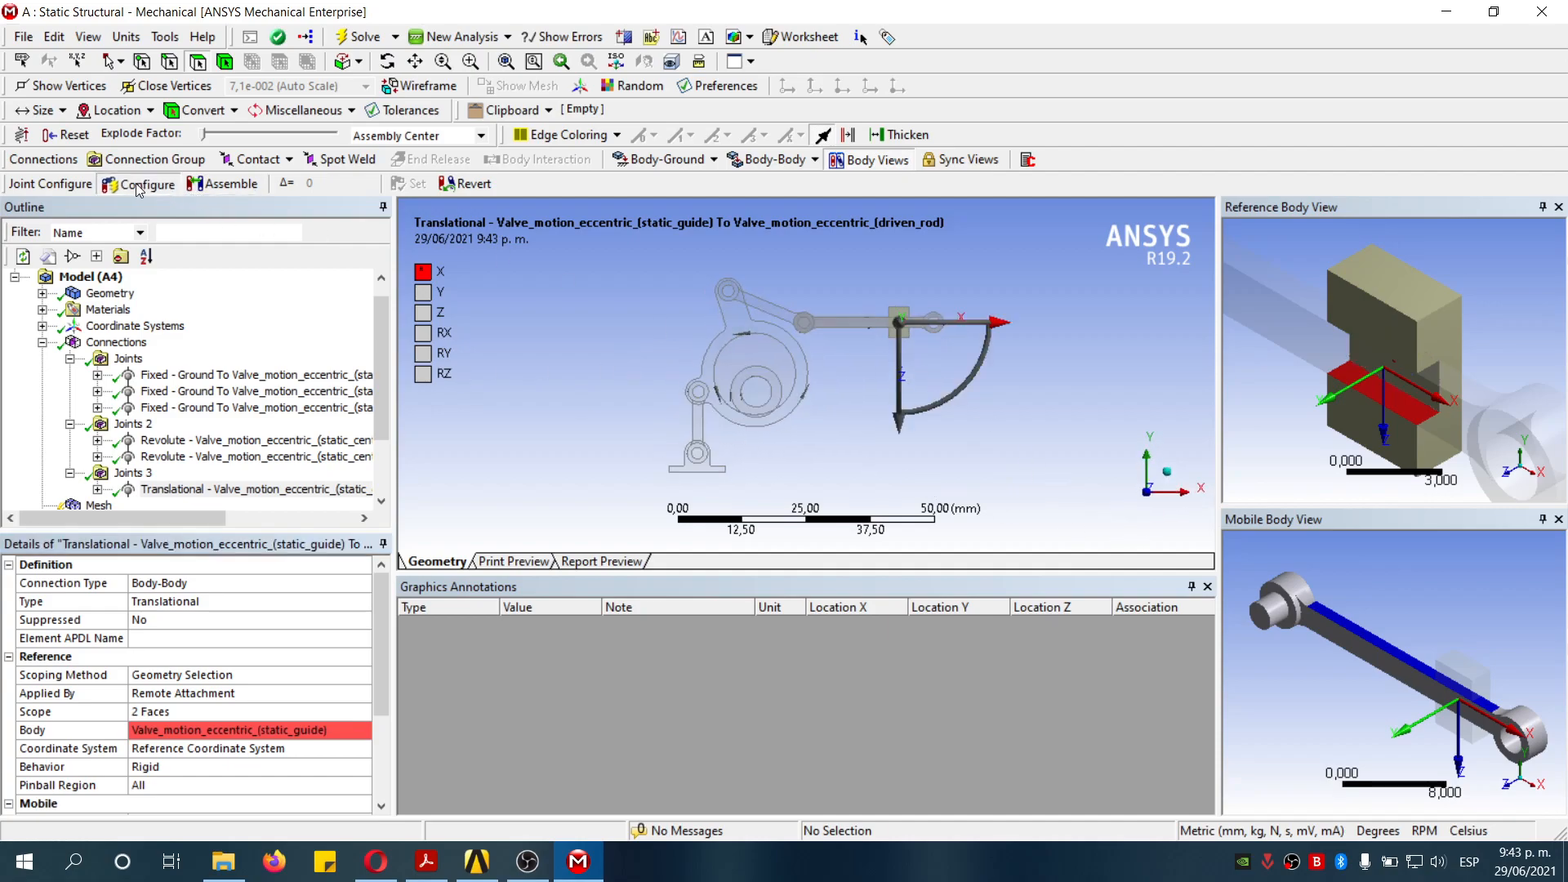
mouse_move(972, 324)
mouse_down()
mouse_move(996, 321)
mouse_move(950, 322)
mouse_move(1045, 321)
mouse_move(939, 325)
mouse_move(1020, 345)
mouse_move(992, 336)
mouse_up()
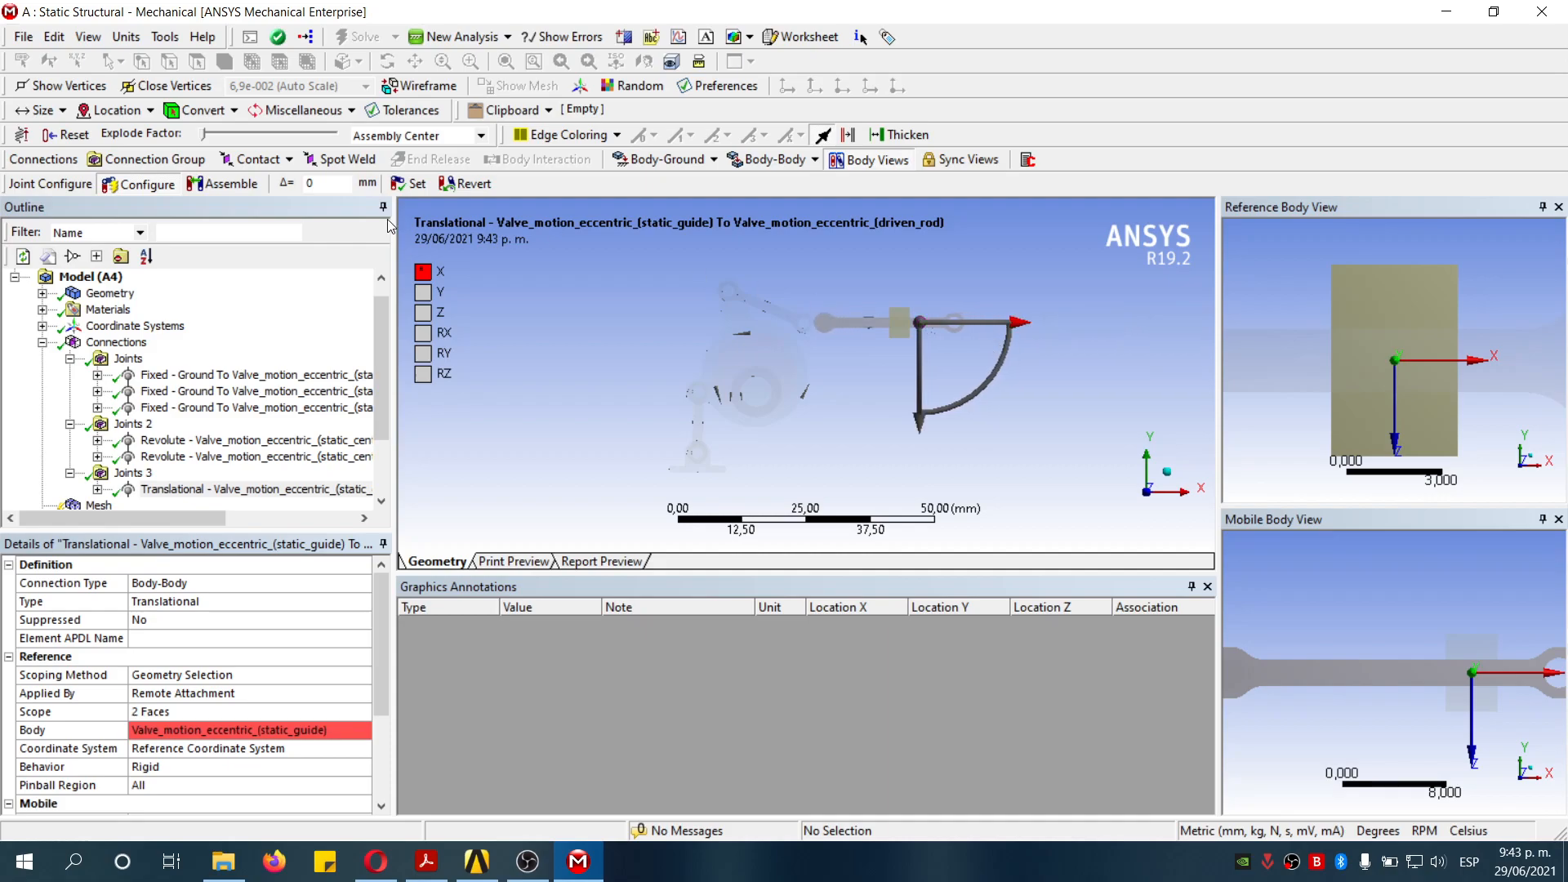
click(161, 185)
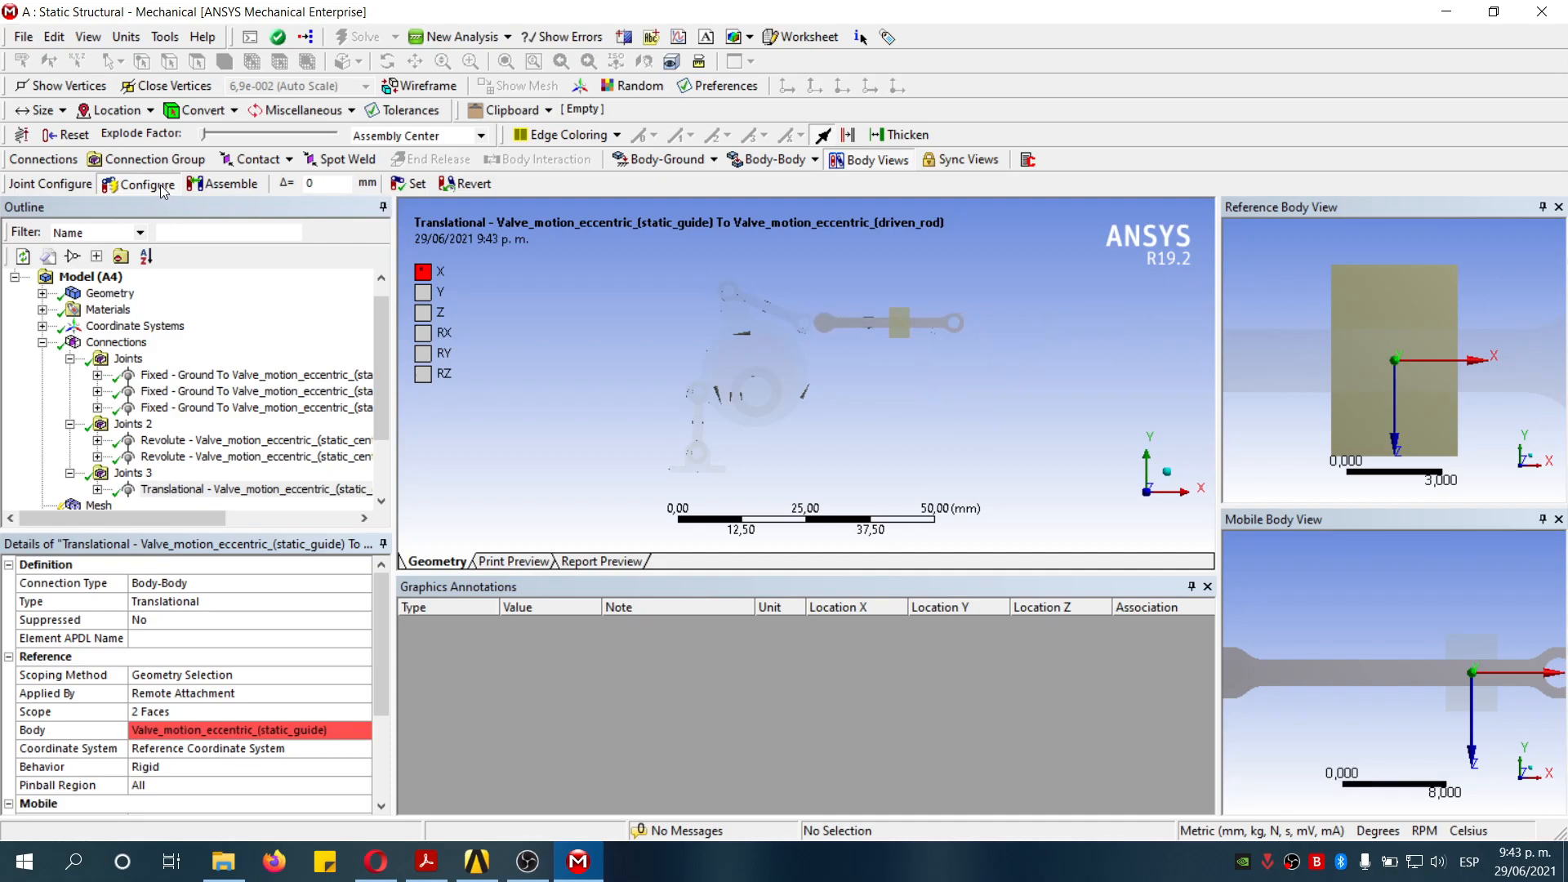
- Insert a new body-body revolute joint into the Joints 2 group
click(1167, 472)
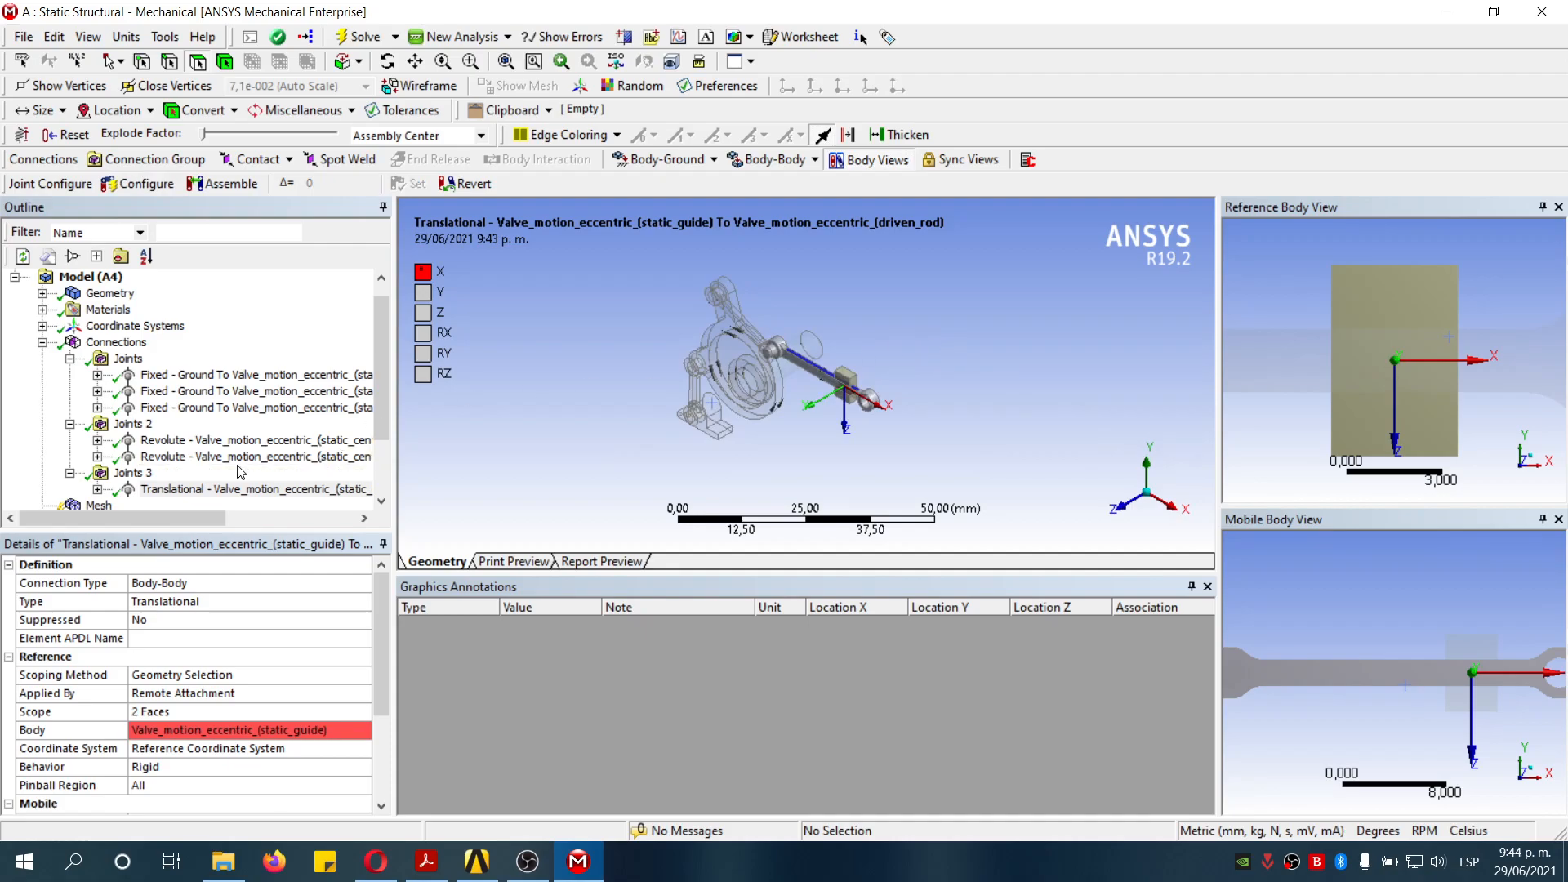
click(141, 426)
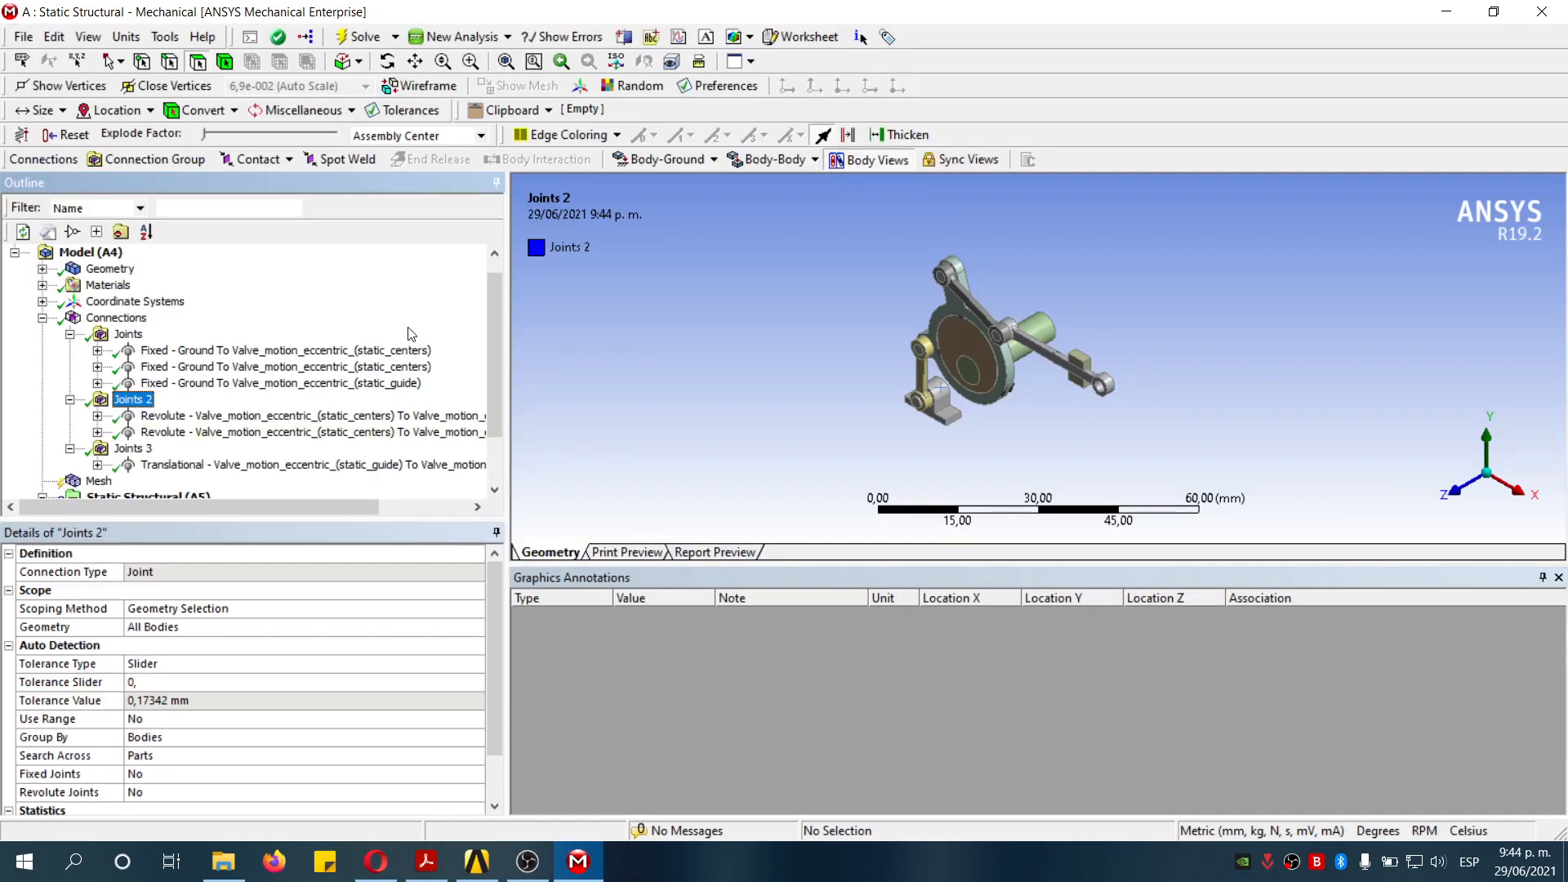
click(755, 160)
click(766, 205)
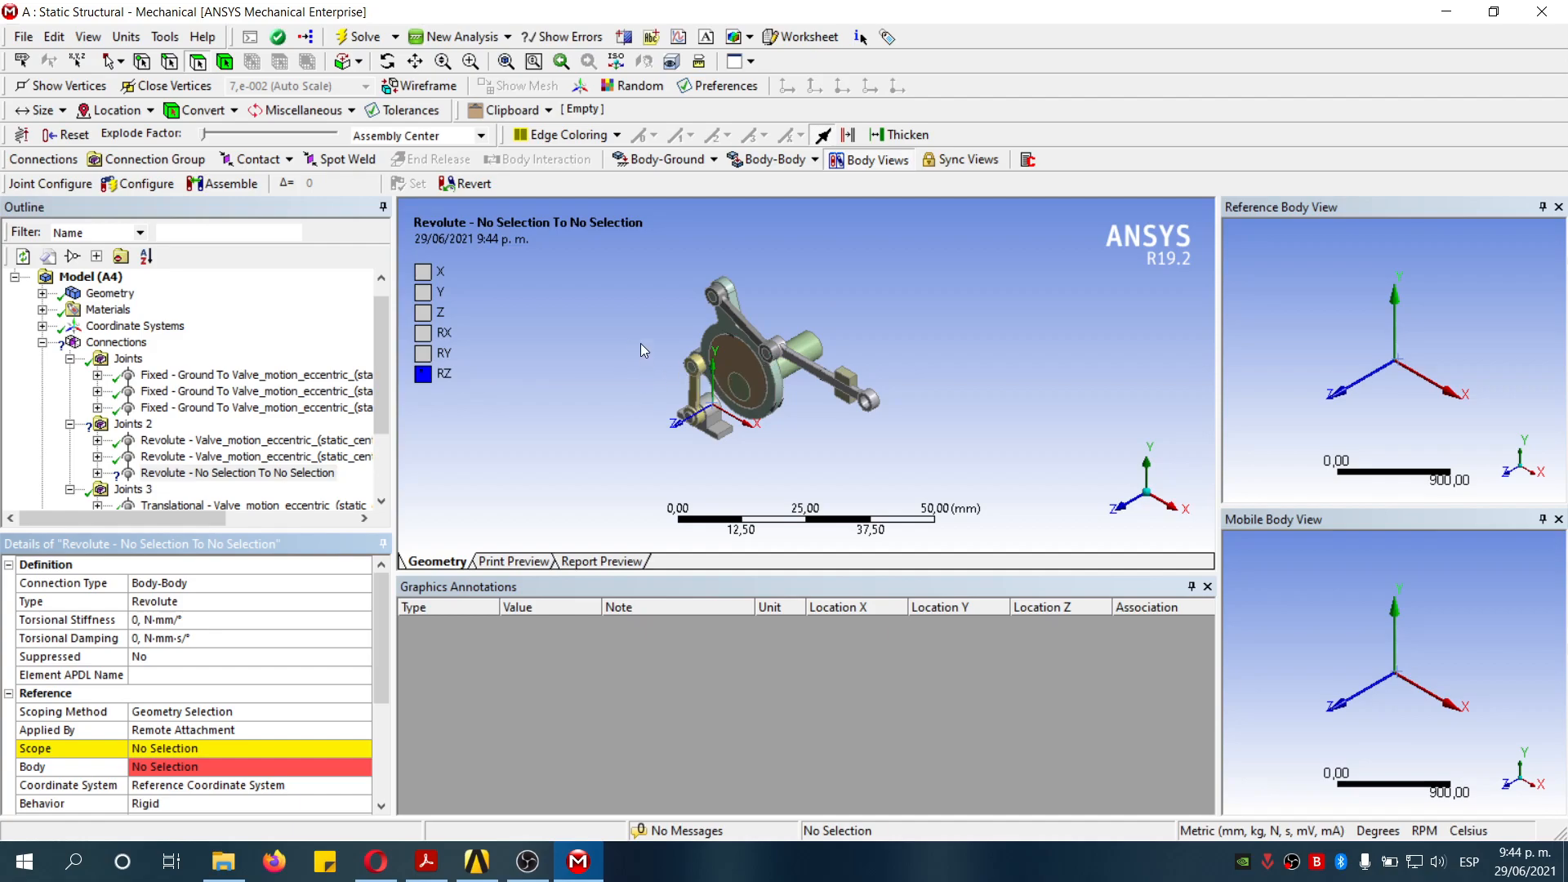
- Scope the revolute joint's reference to the small pin-hole cylinder at the upper end of rod1
right_drag(650, 335, 720, 433)
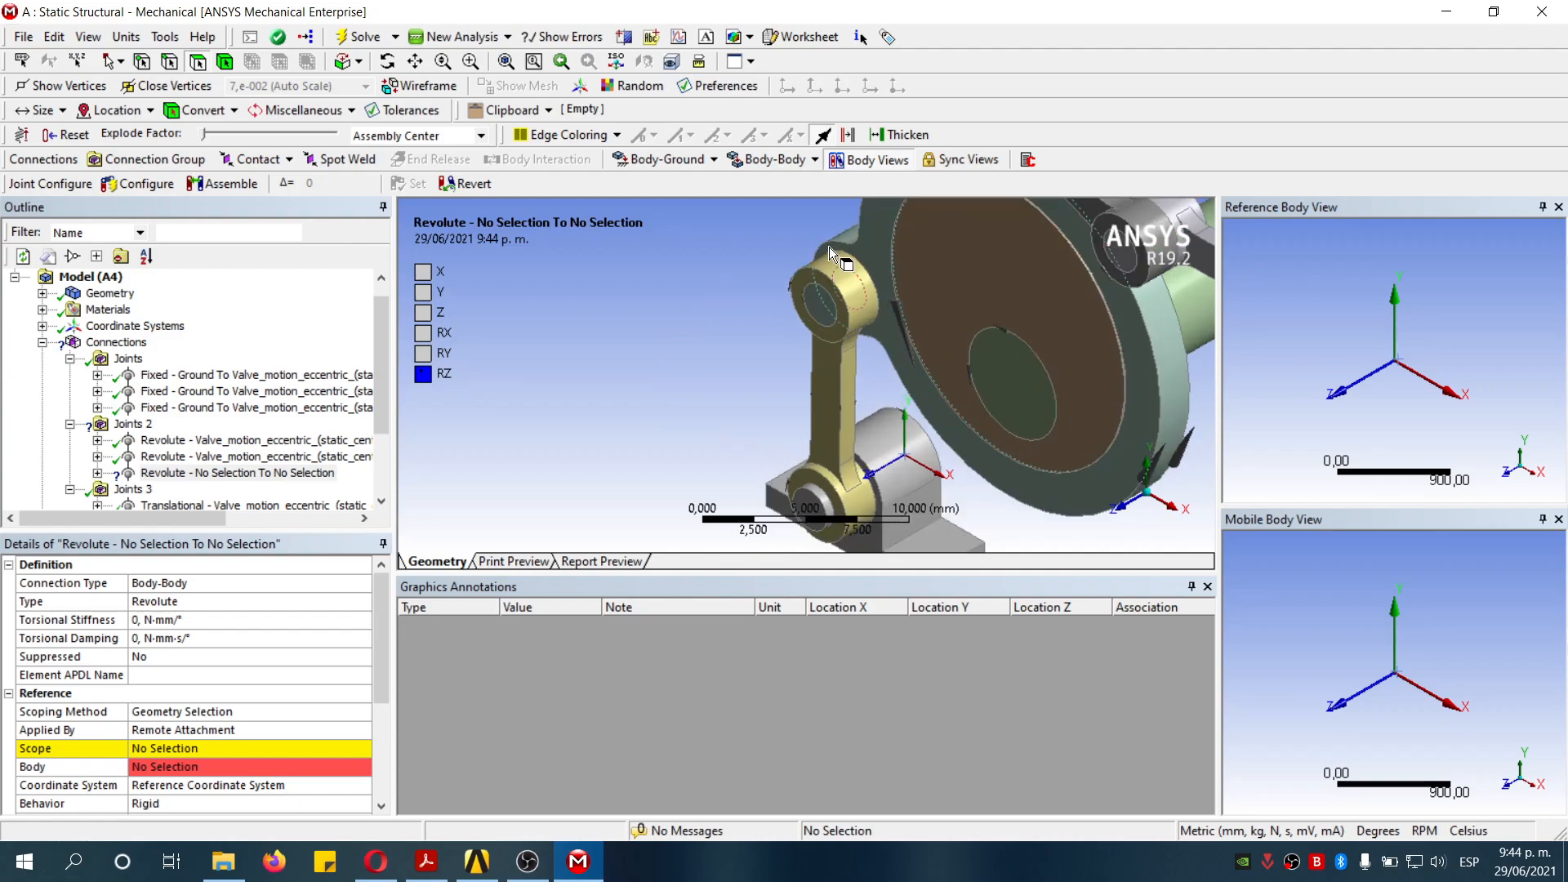
click(228, 748)
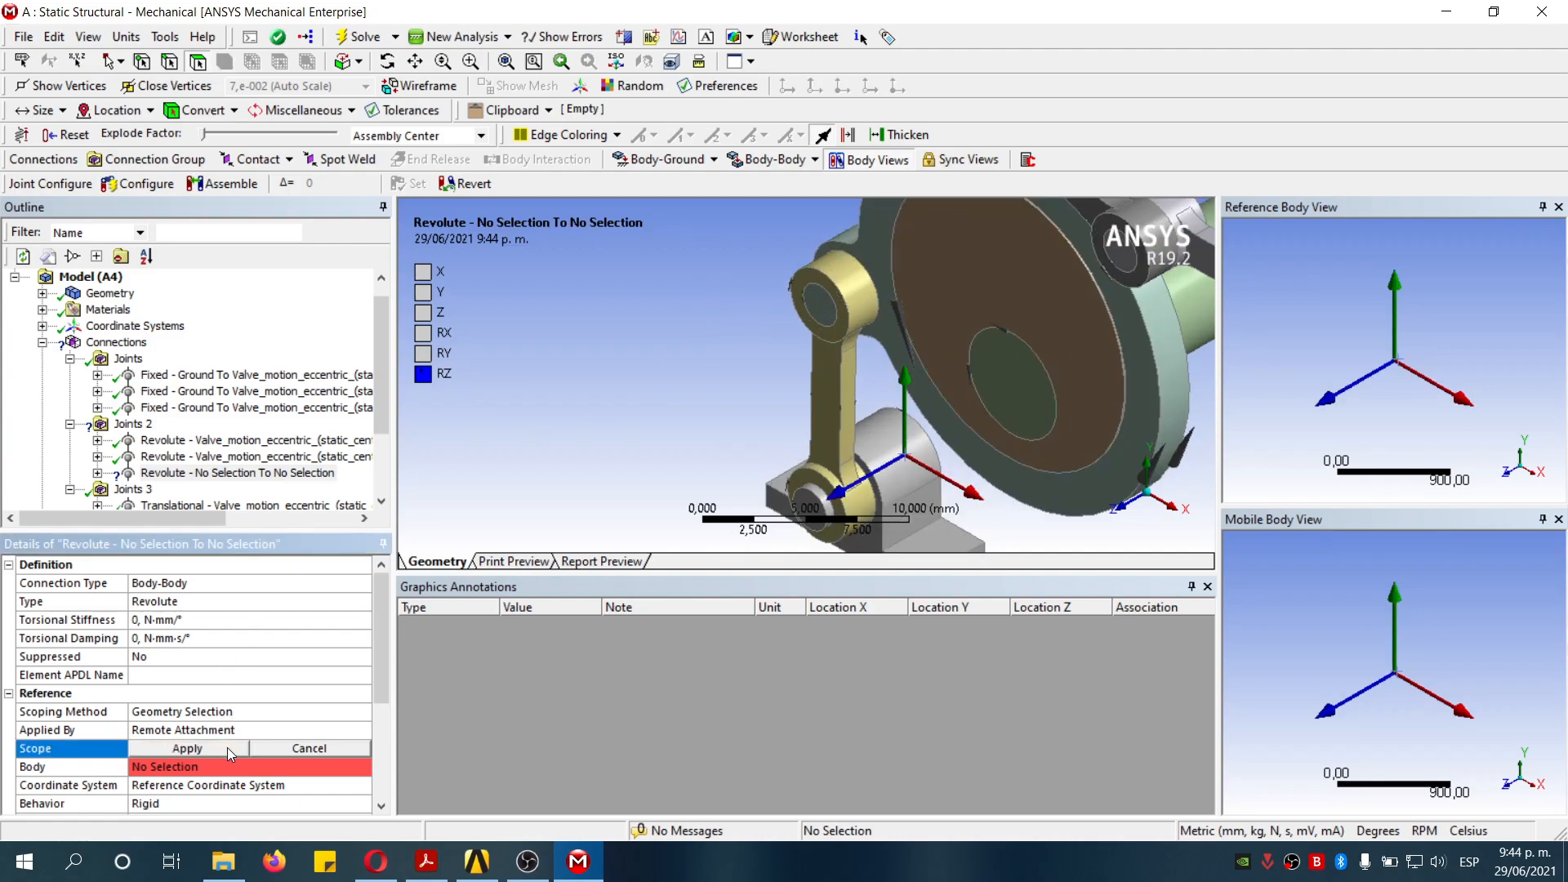
click(849, 292)
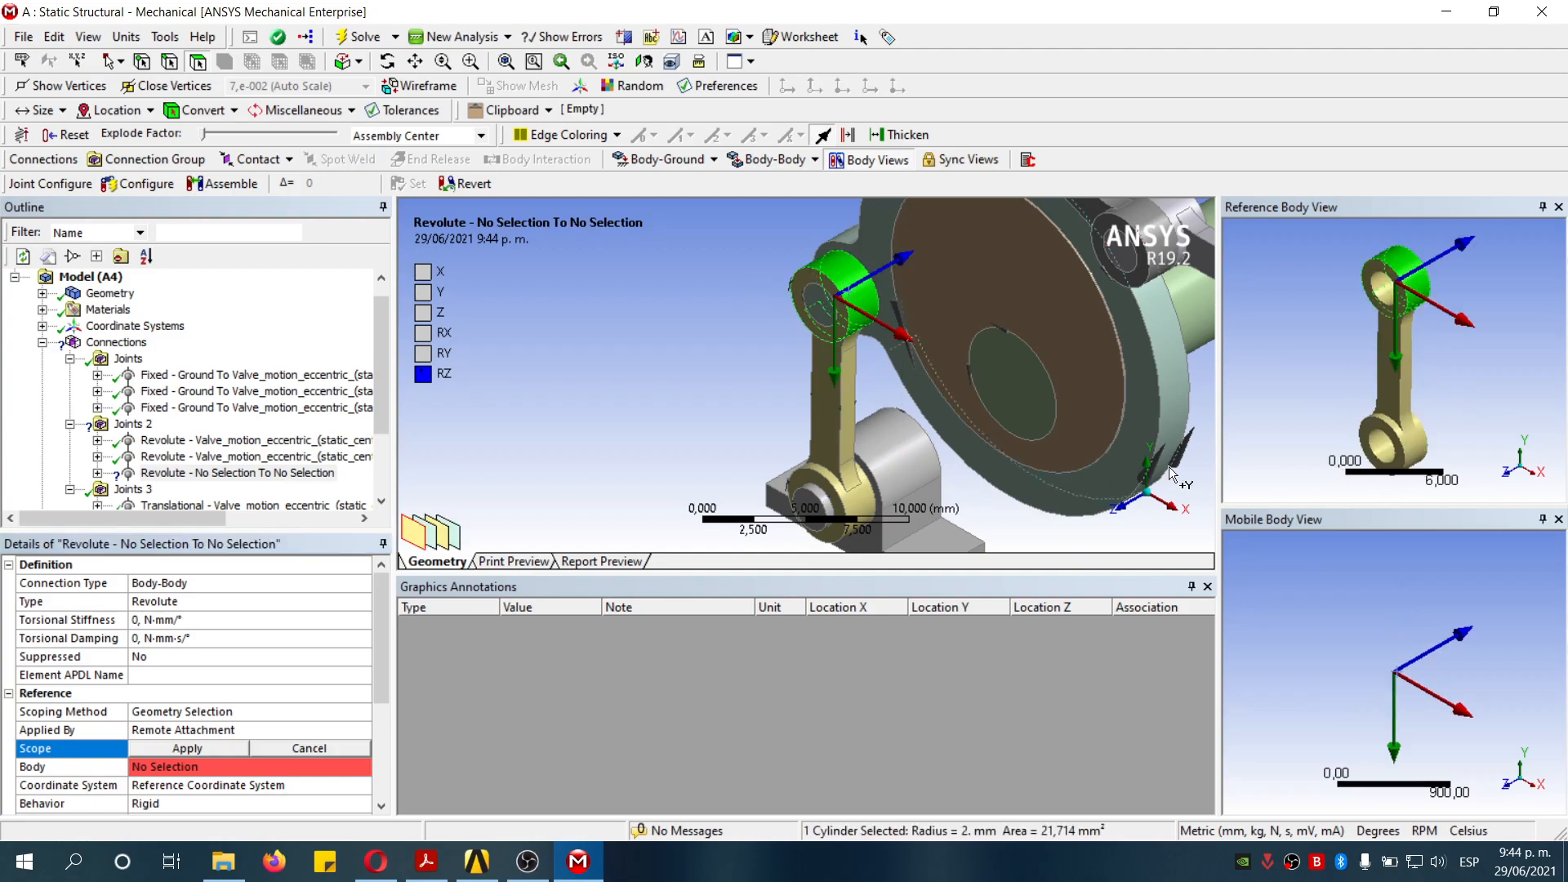
click(1387, 293)
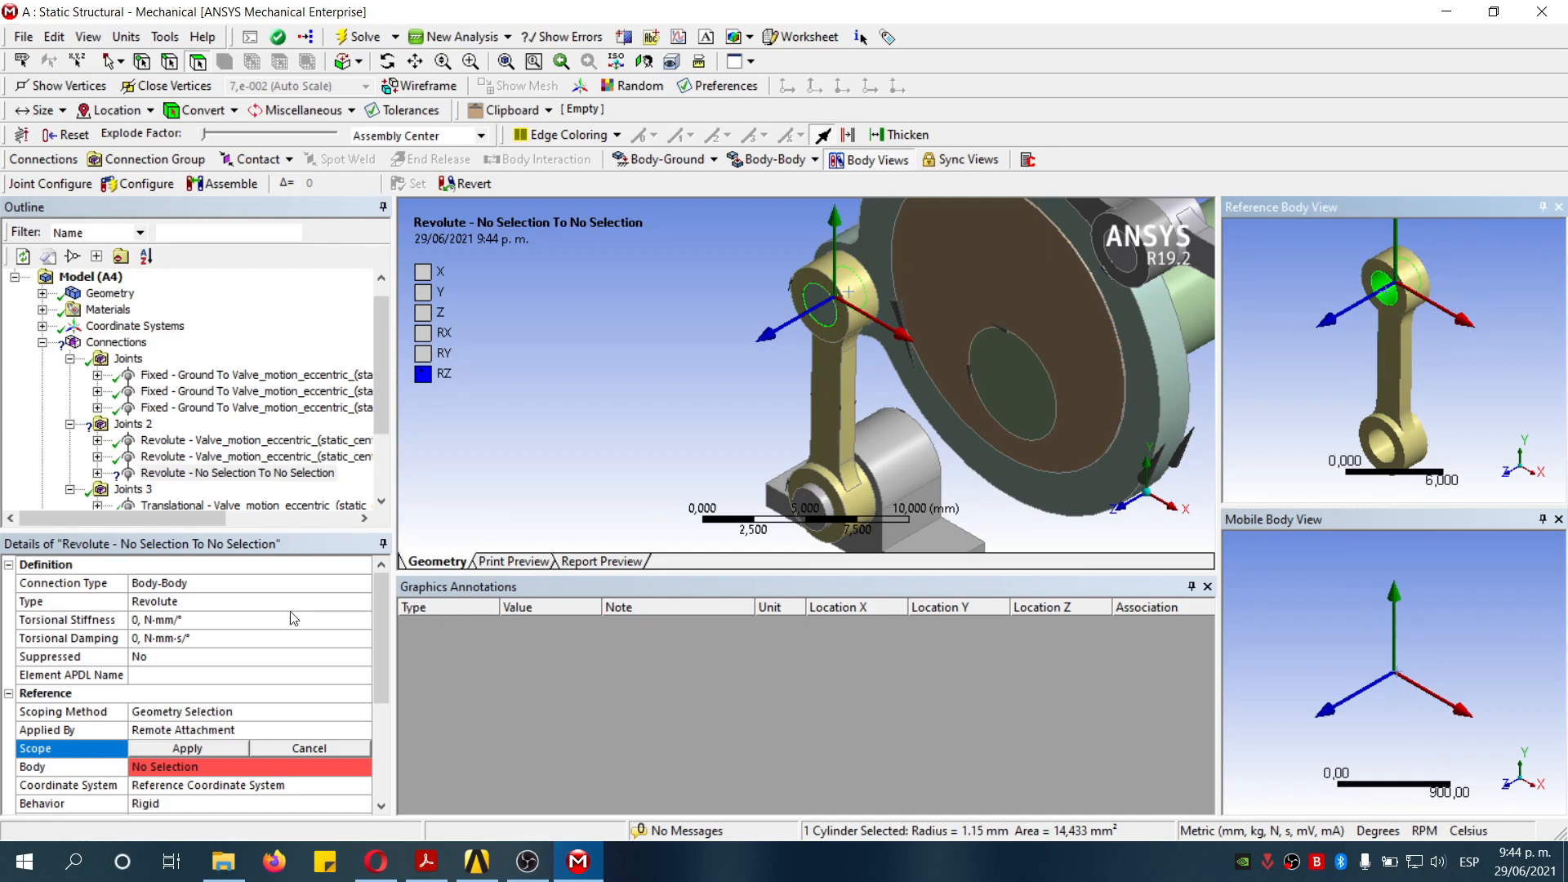
click(188, 749)
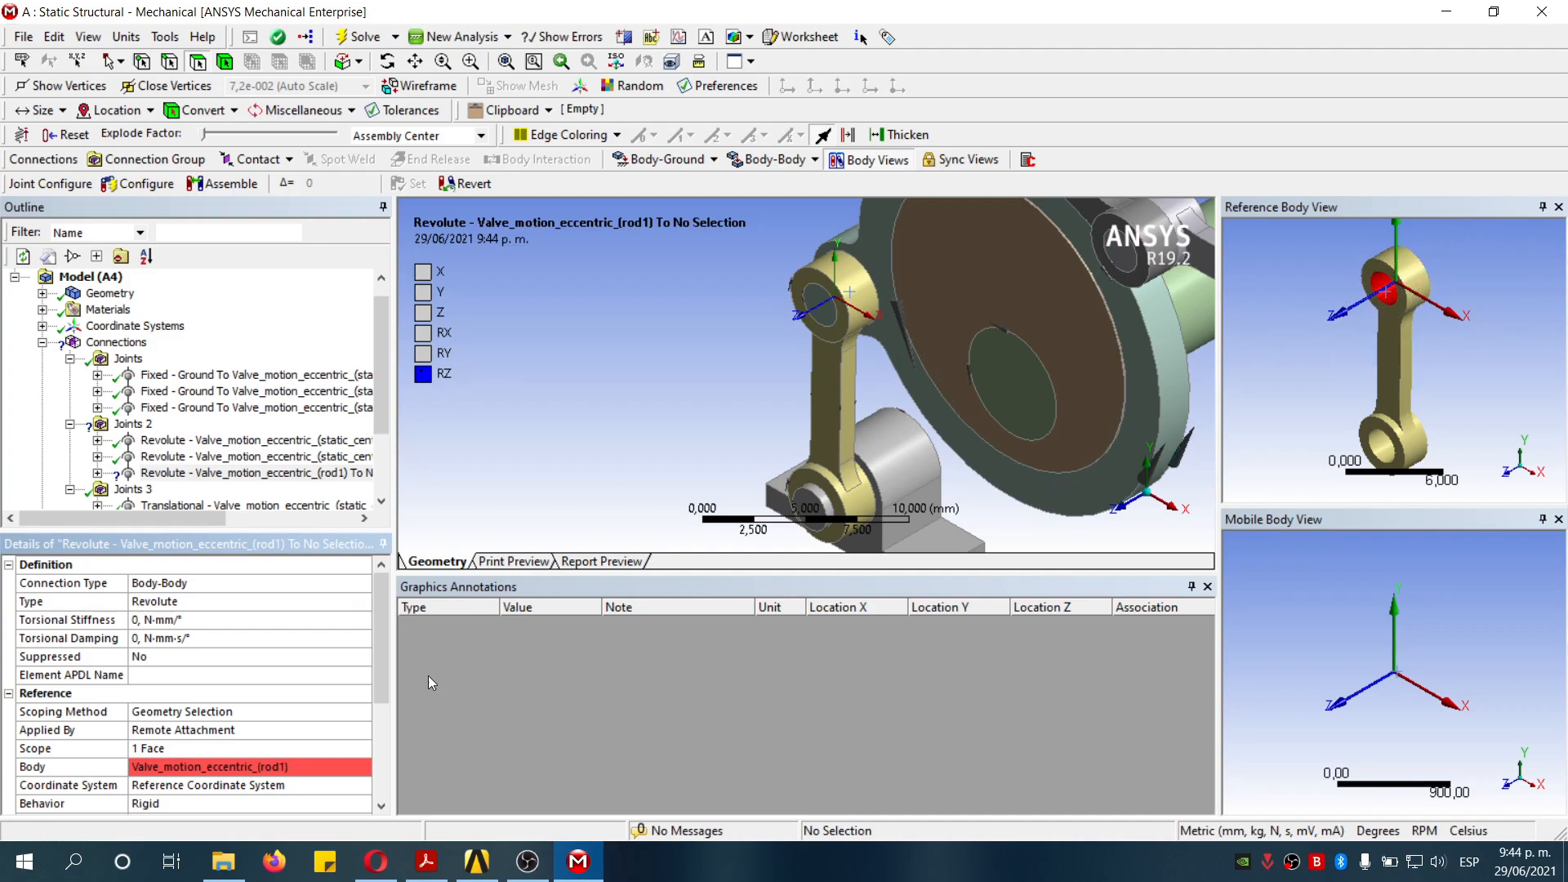
- Scope the revolute joint's mobile side to the matching 1.15 mm pin cylinder on the follower
scroll(316, 696, down, 2)
click(214, 781)
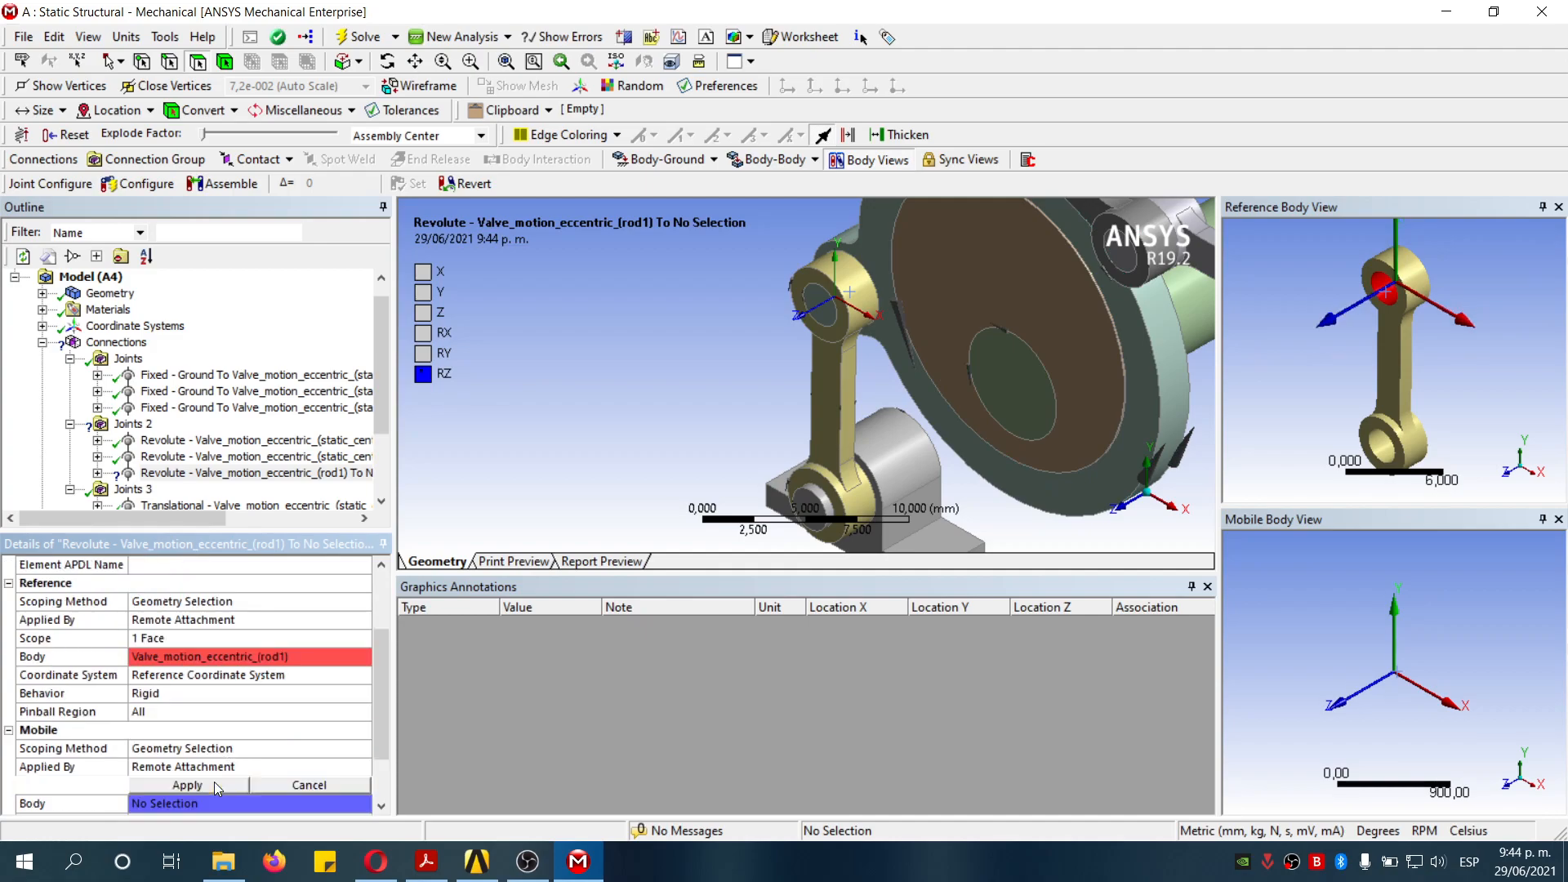
click(874, 235)
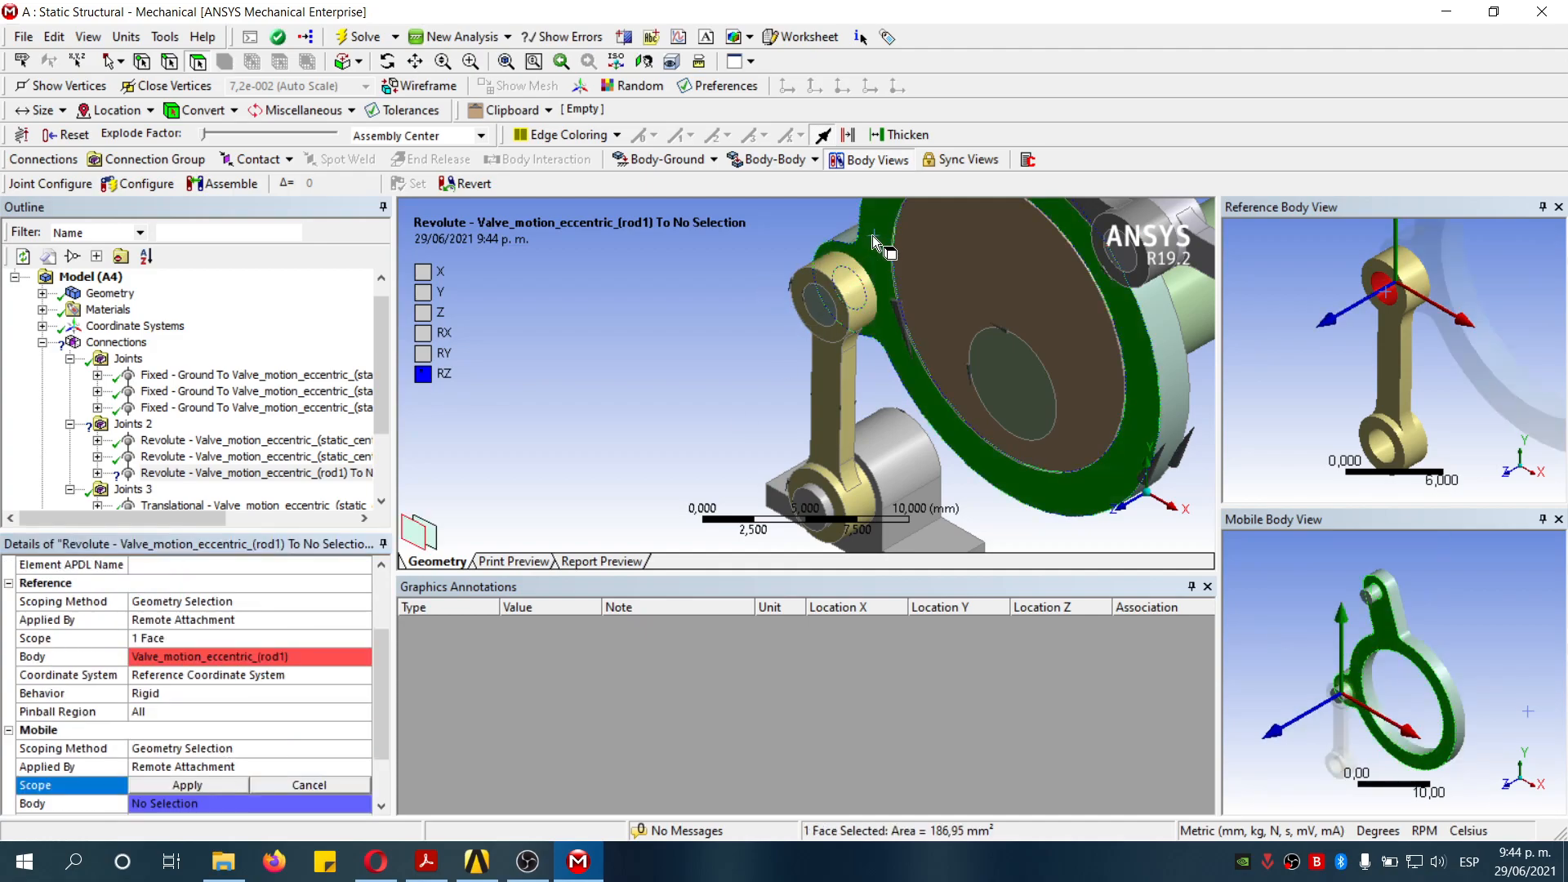
scroll(1339, 657, up, 3)
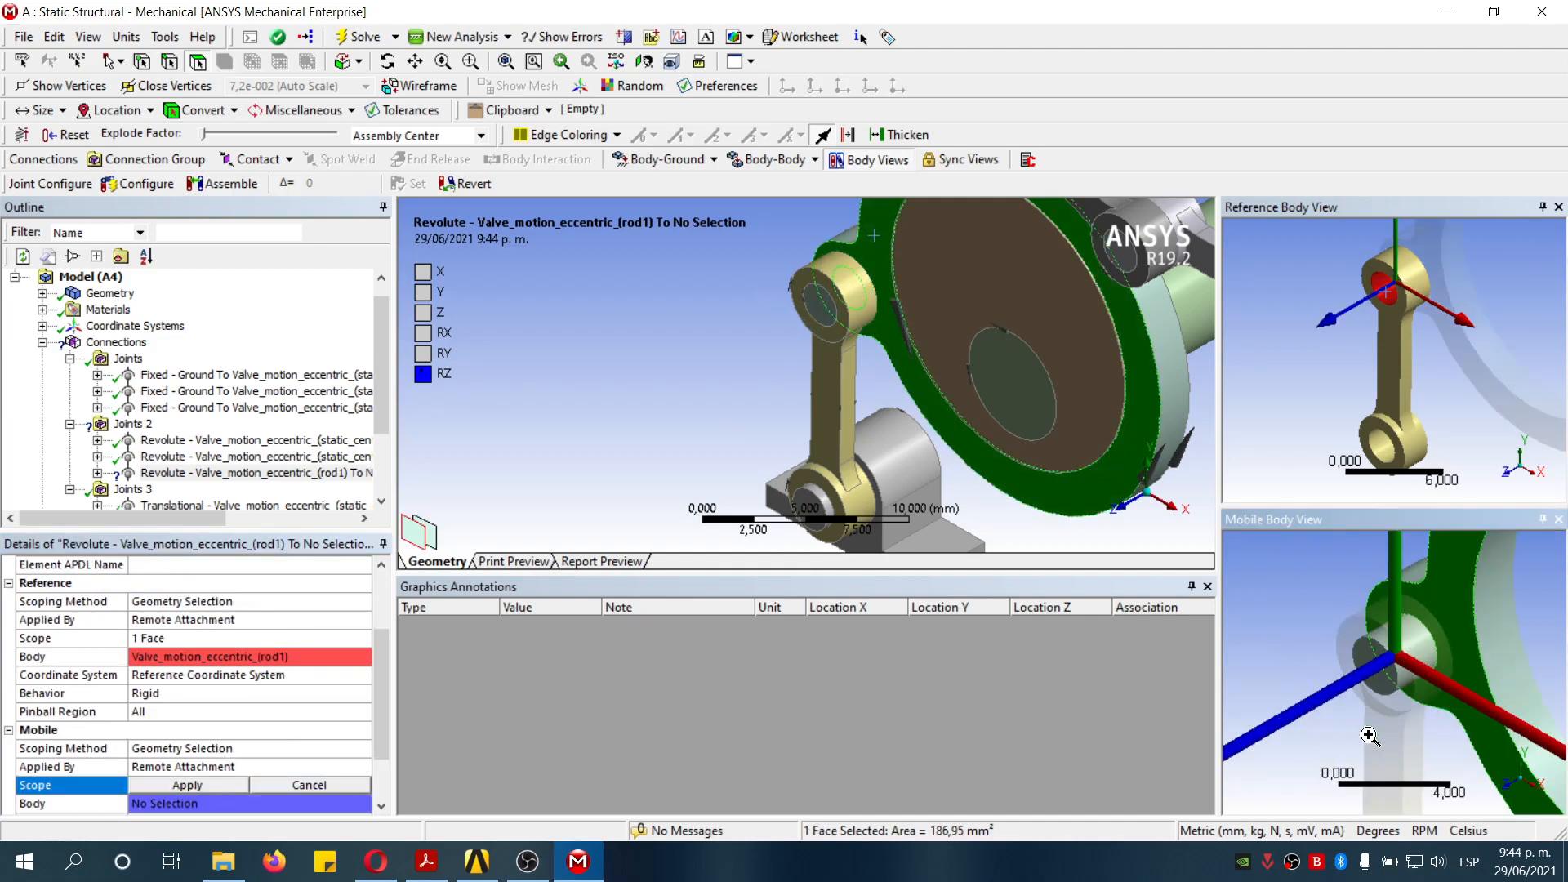
click(1410, 649)
scroll(1046, 384, down, 3)
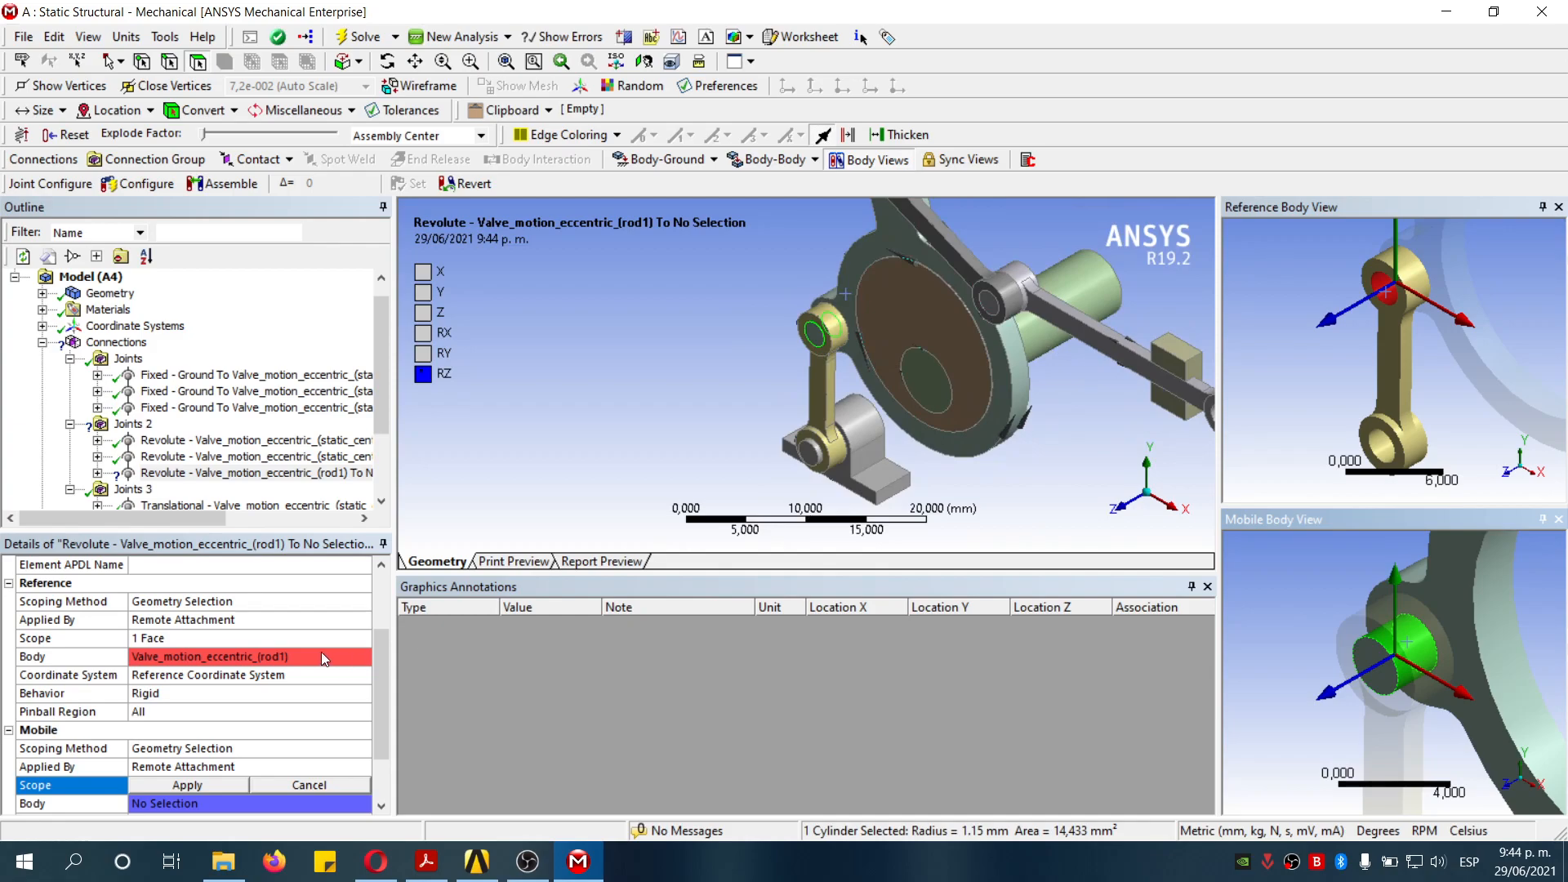
click(217, 788)
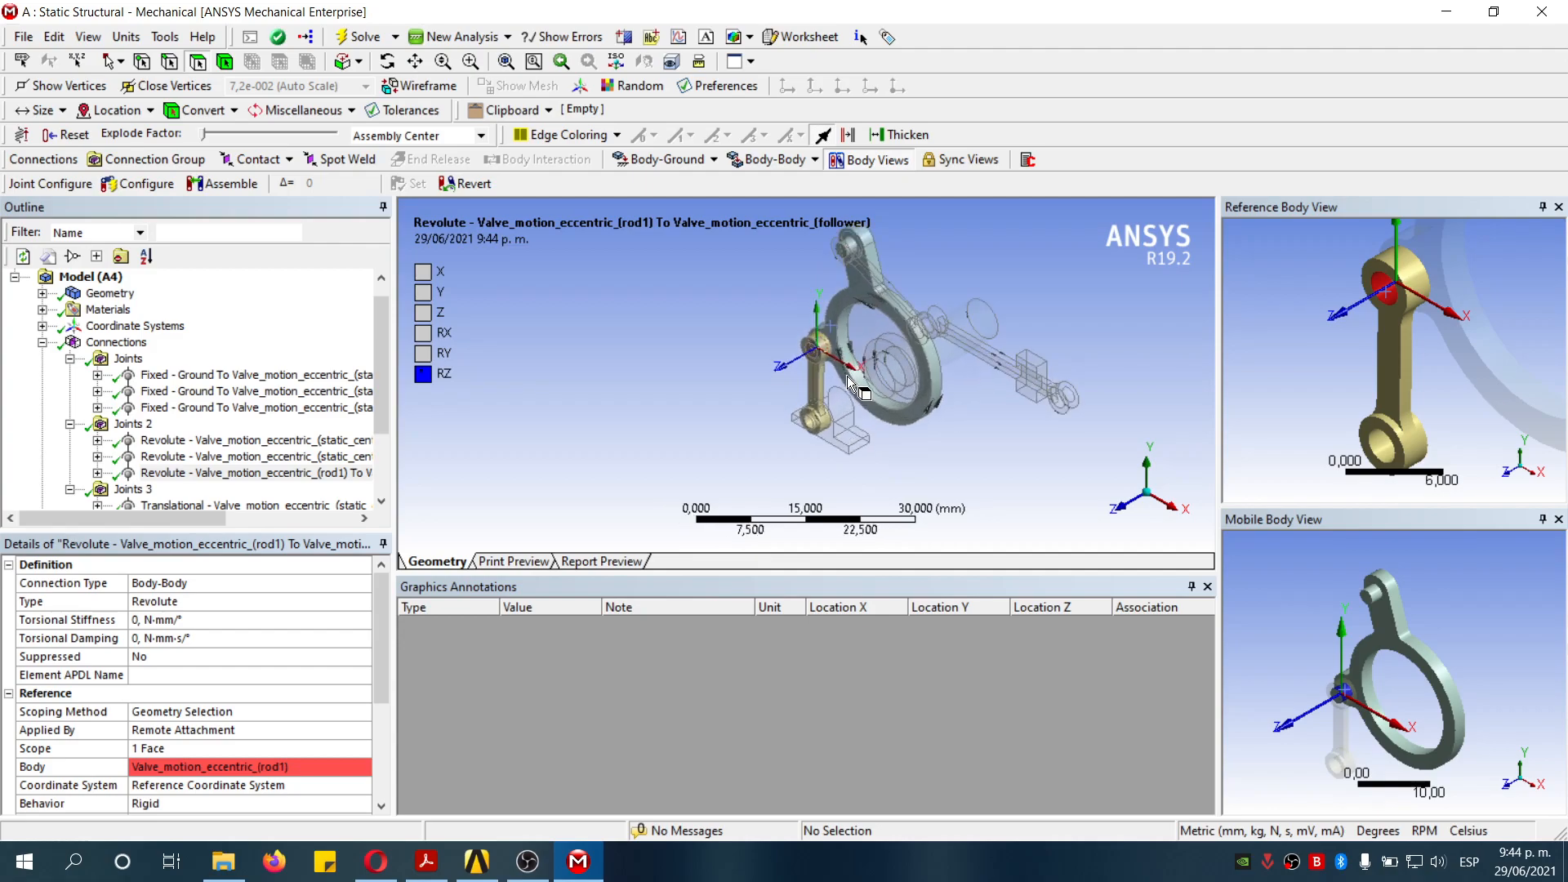
- Insert a body-body fixed joint into the Joints group with its reference on the input_shaft's cylindrical face
click(128, 359)
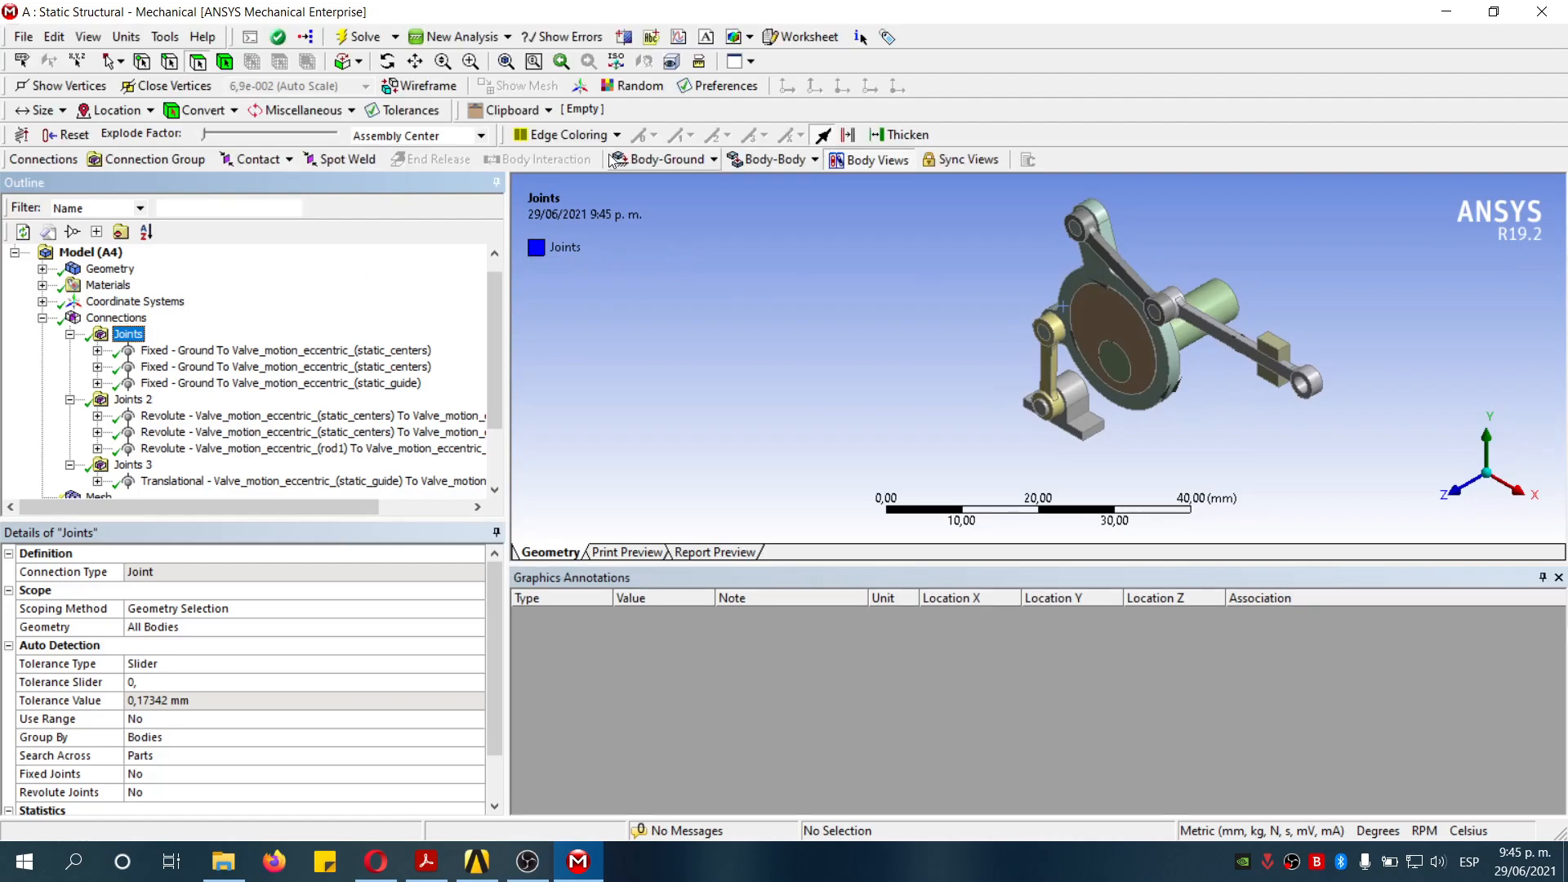
click(780, 163)
click(763, 184)
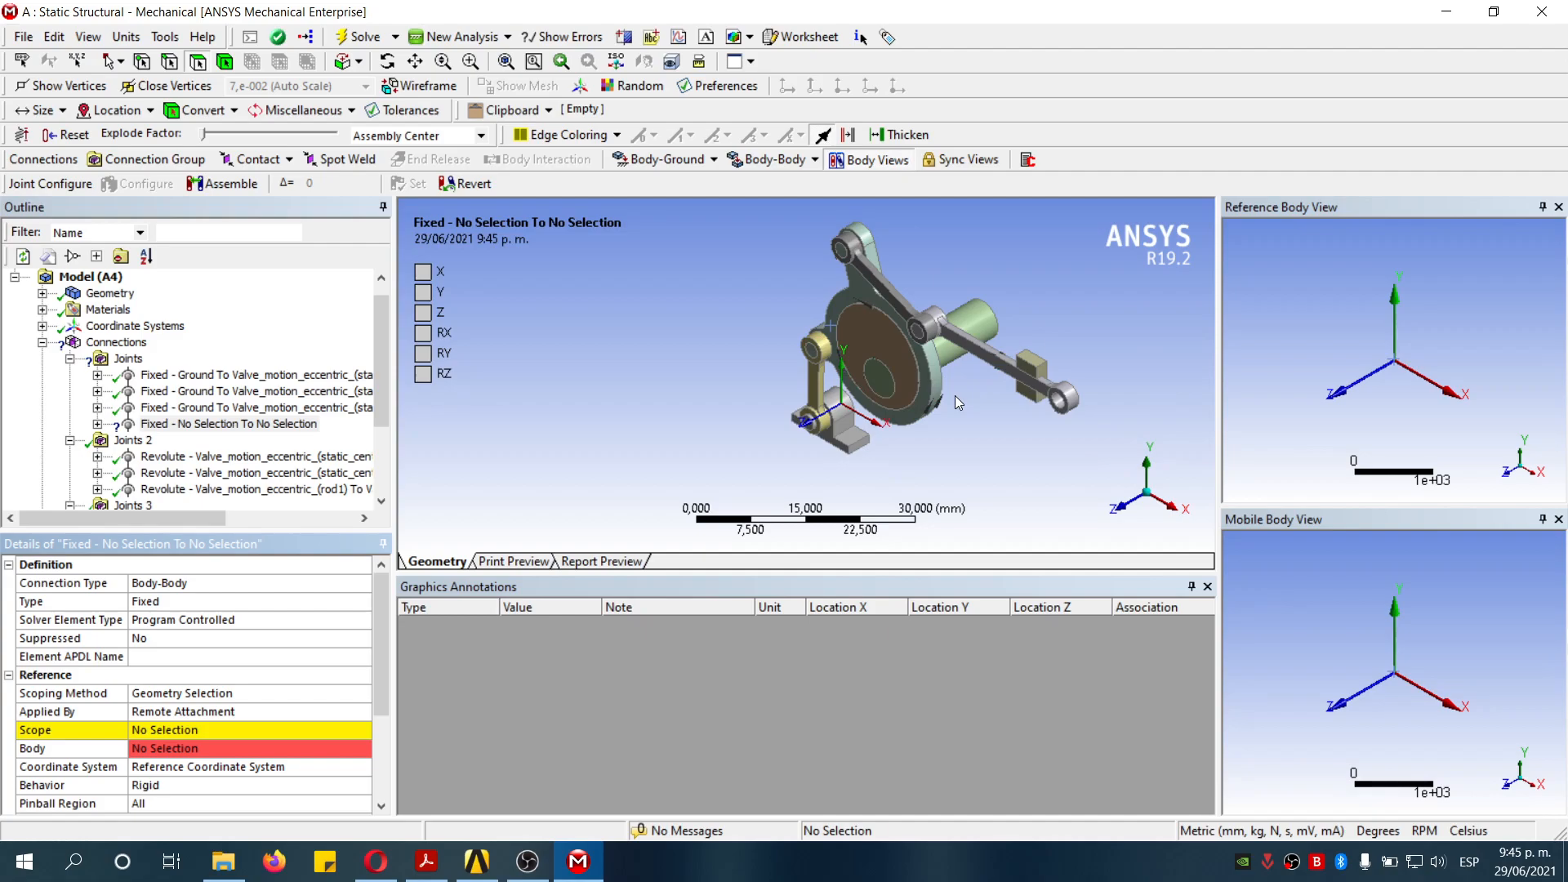
click(947, 351)
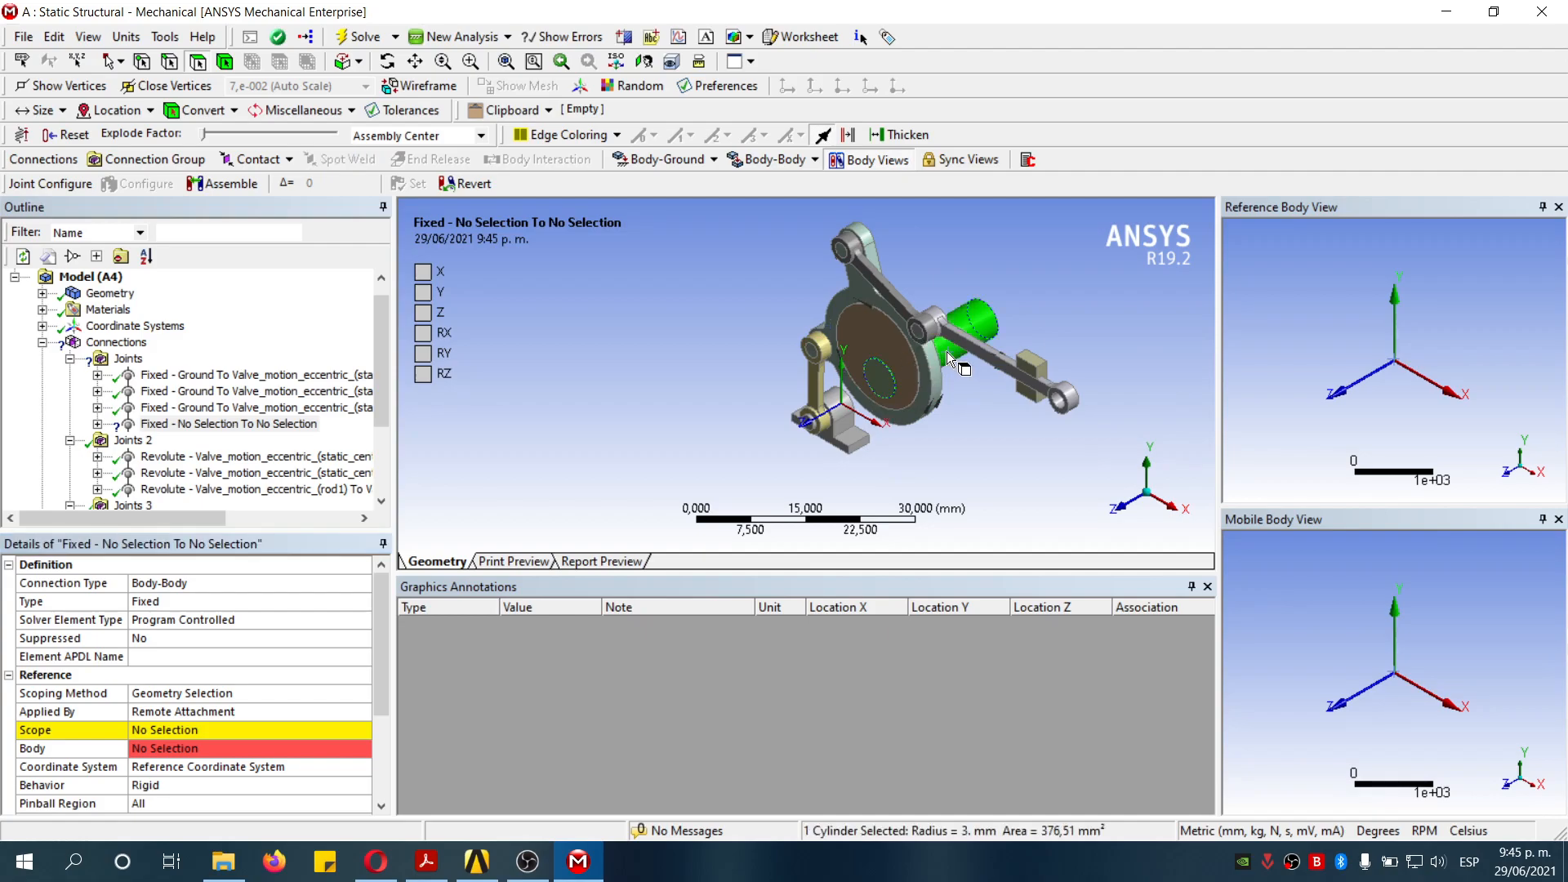
click(227, 733)
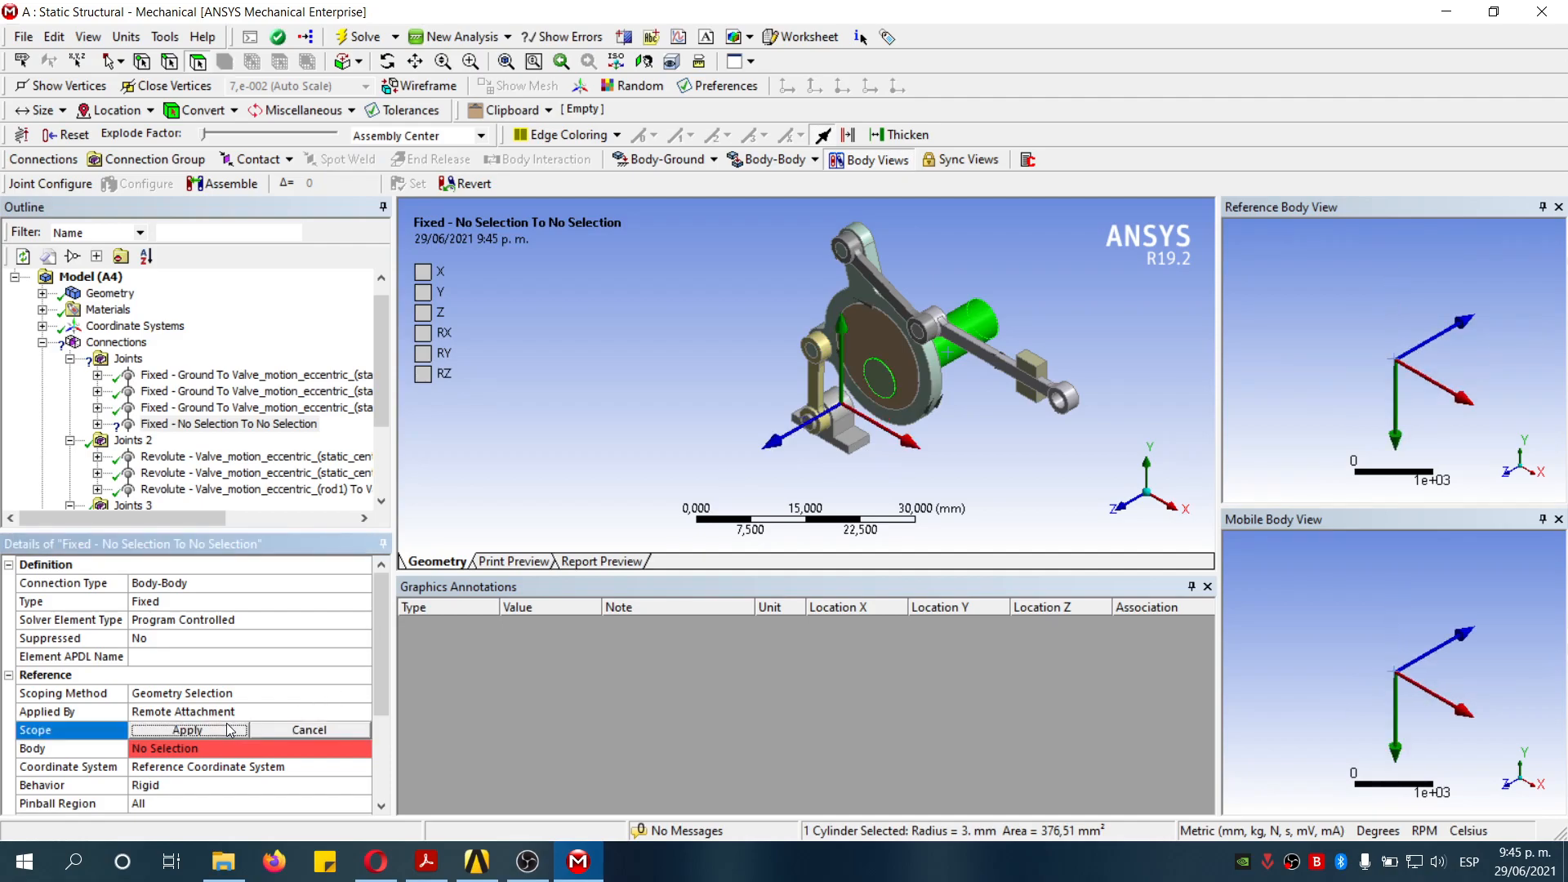
click(258, 729)
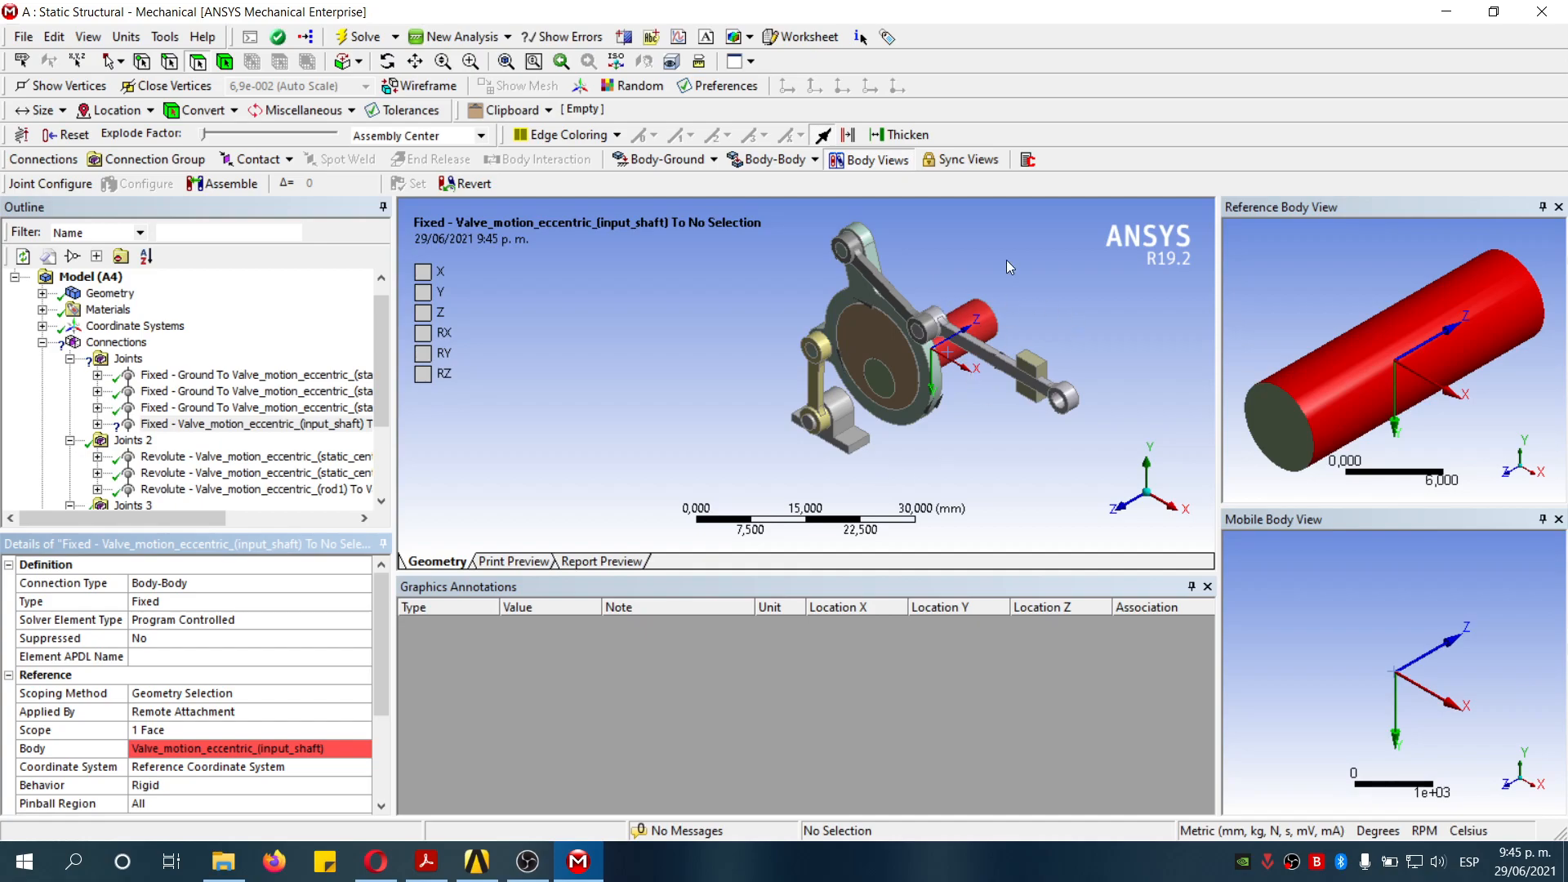
- Scope the fixed joint's mobile side to the eccentric's 3 mm bore face
scroll(188, 735, down, 3)
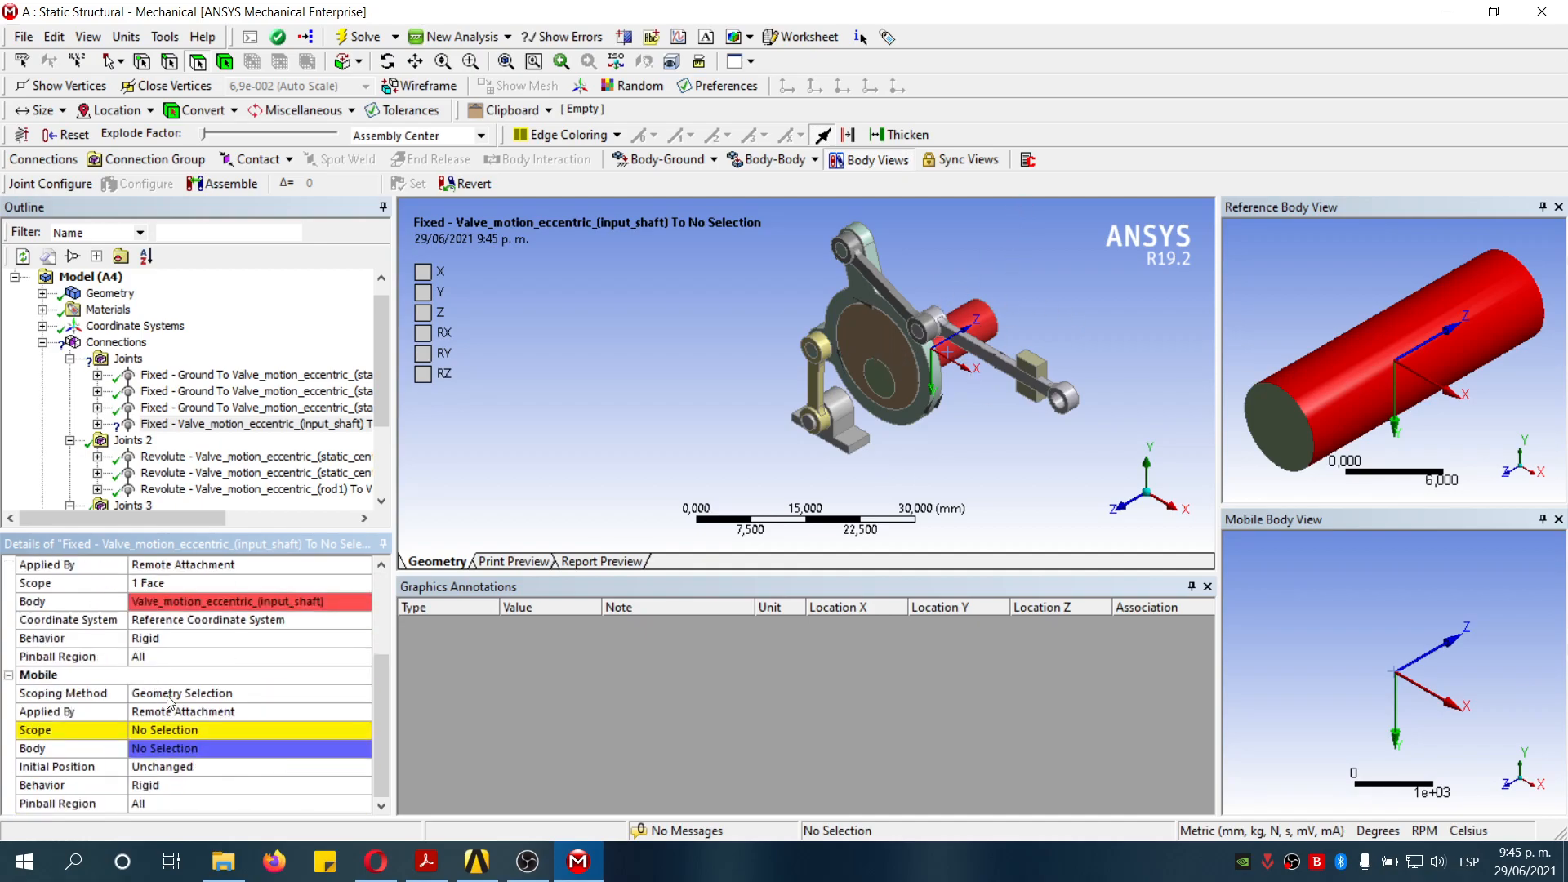
click(188, 732)
click(1380, 737)
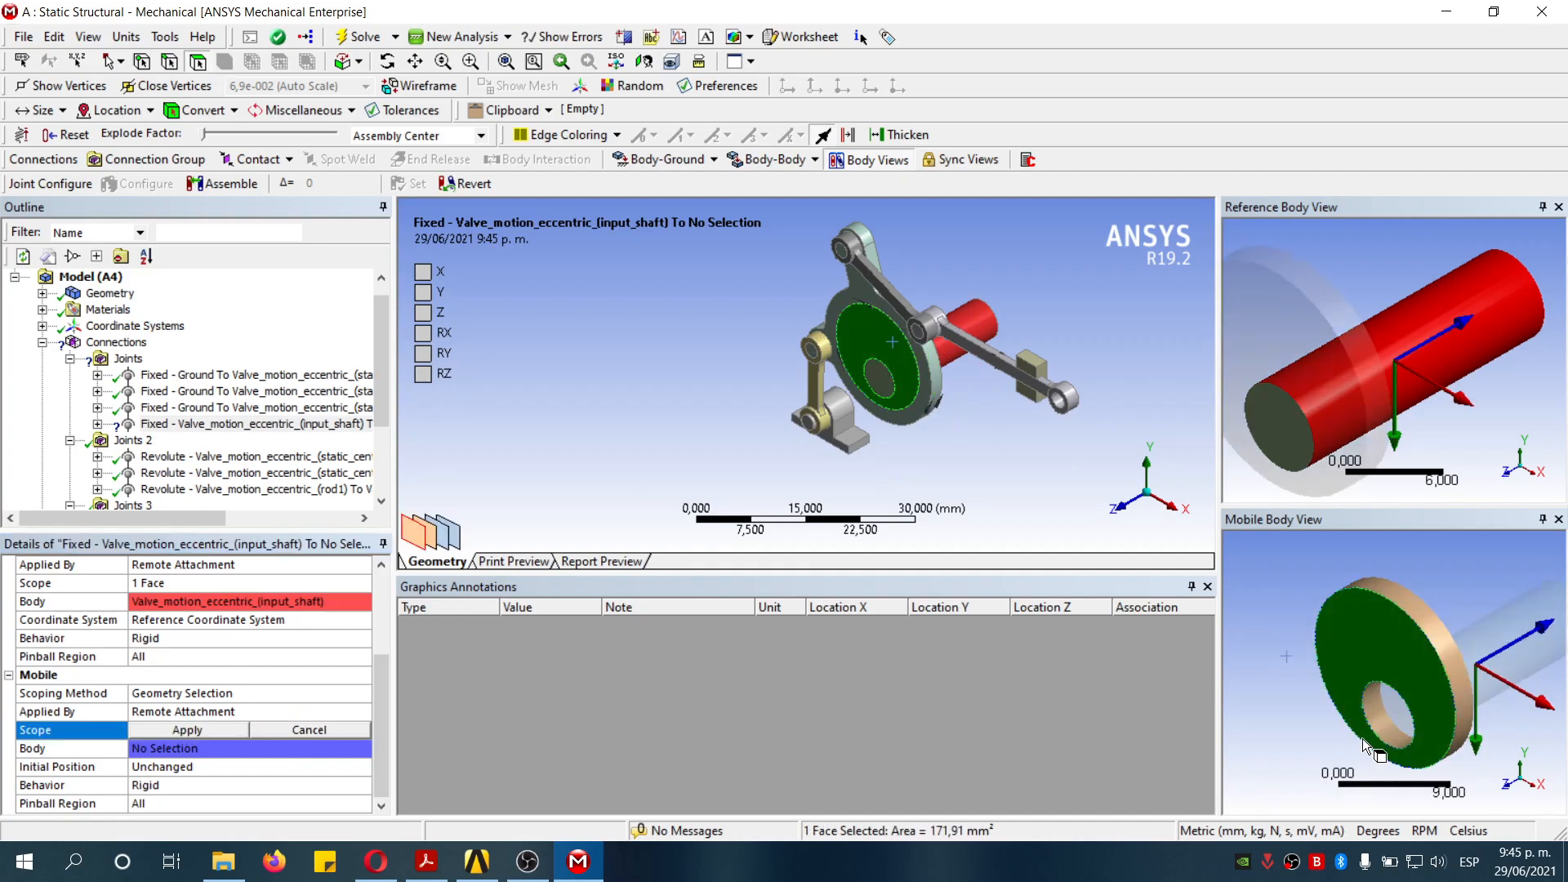
click(1381, 732)
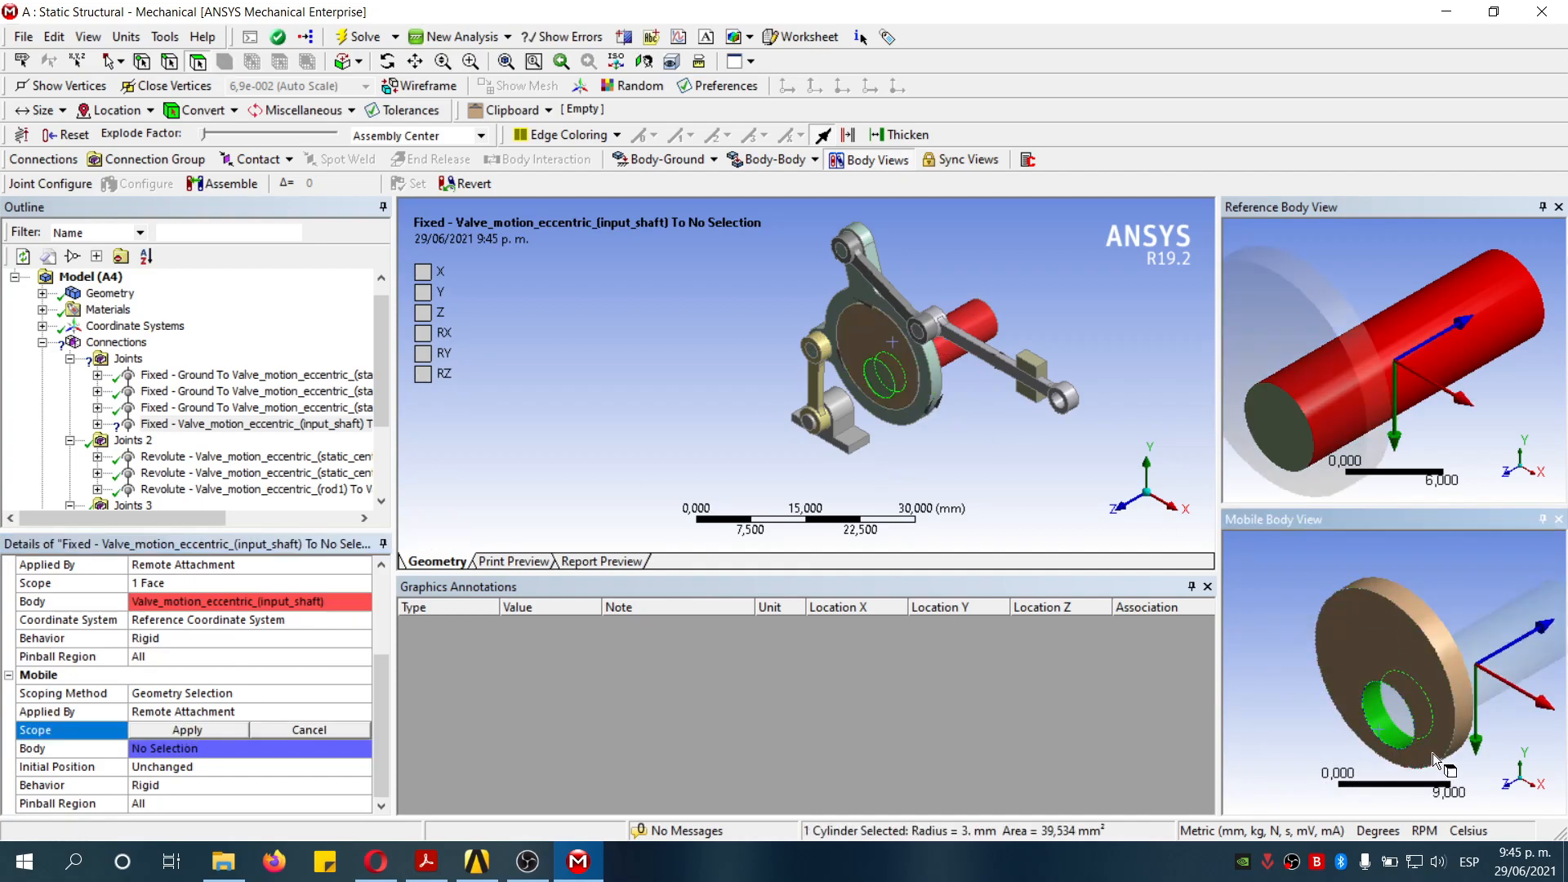
click(187, 731)
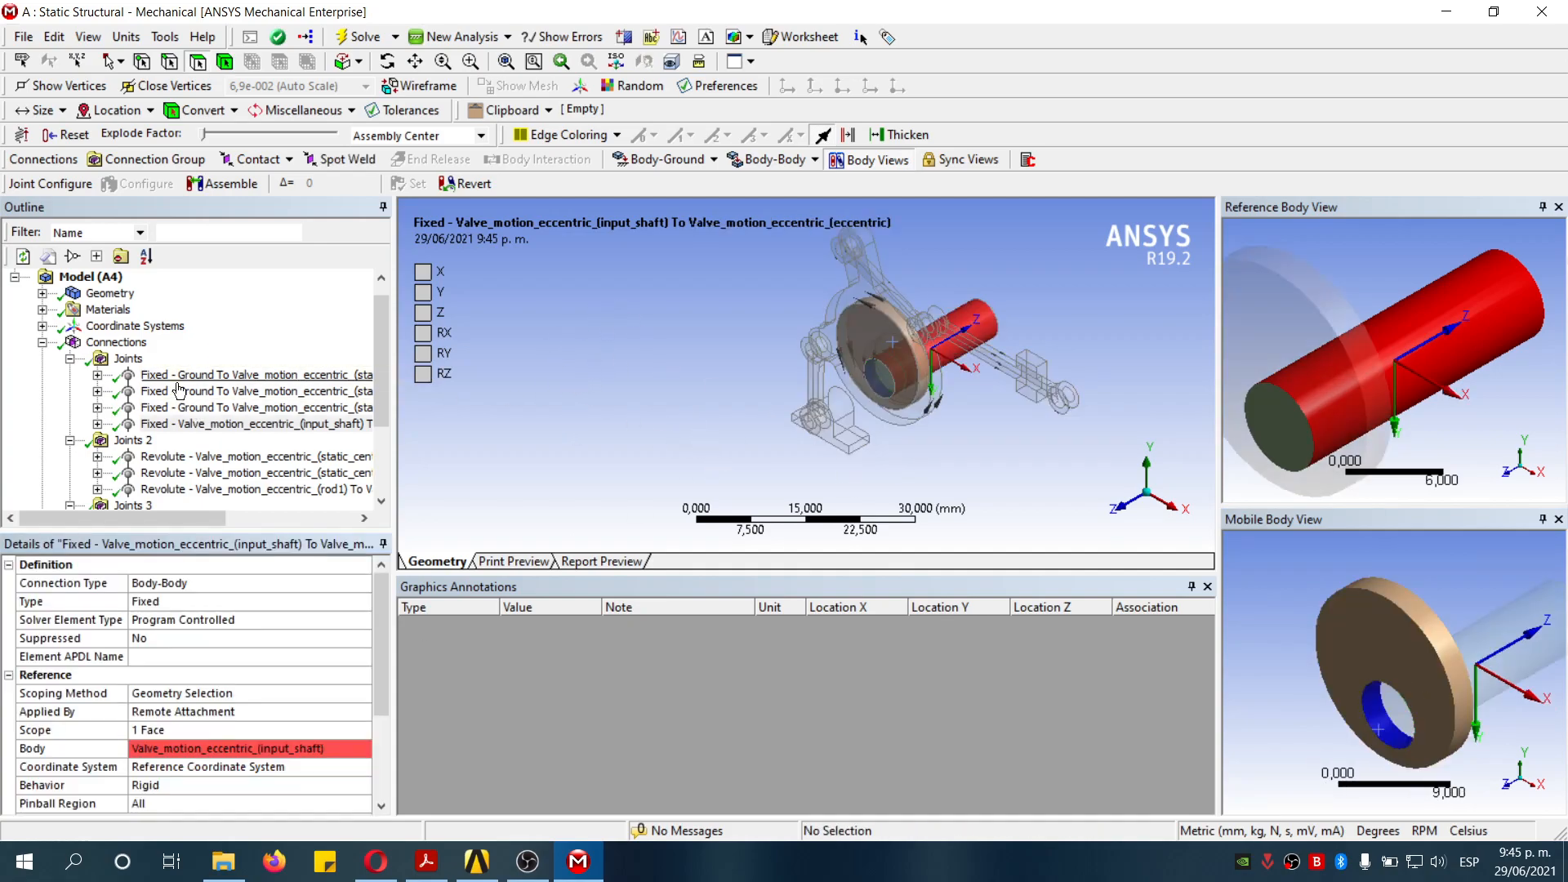
- Insert another body-body revolute joint into Joints 2 with its reference on the eccentric's flat face
click(130, 440)
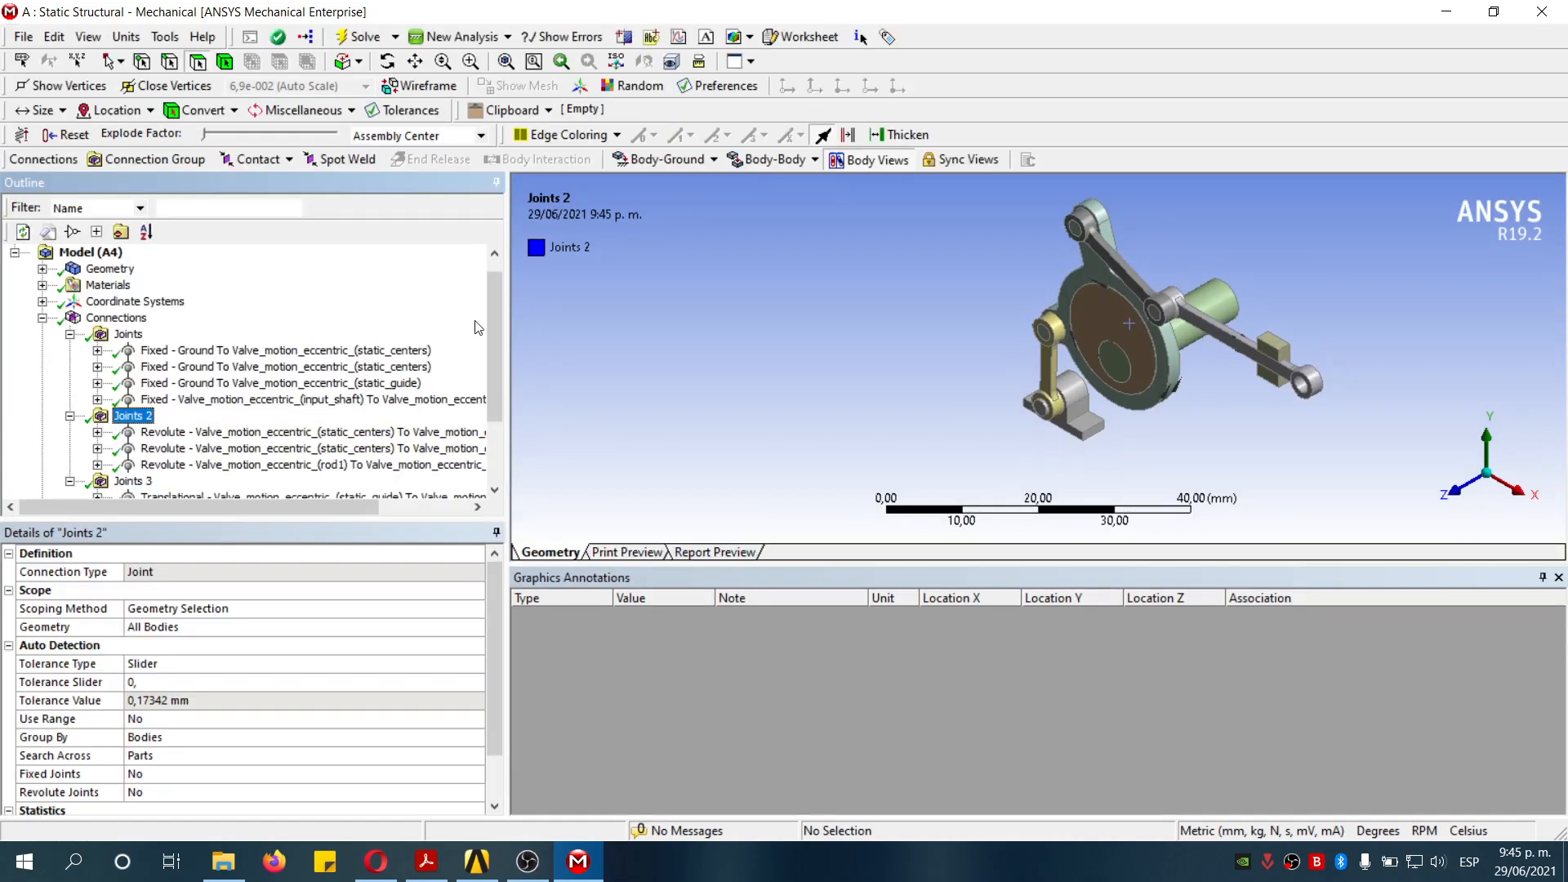
click(787, 162)
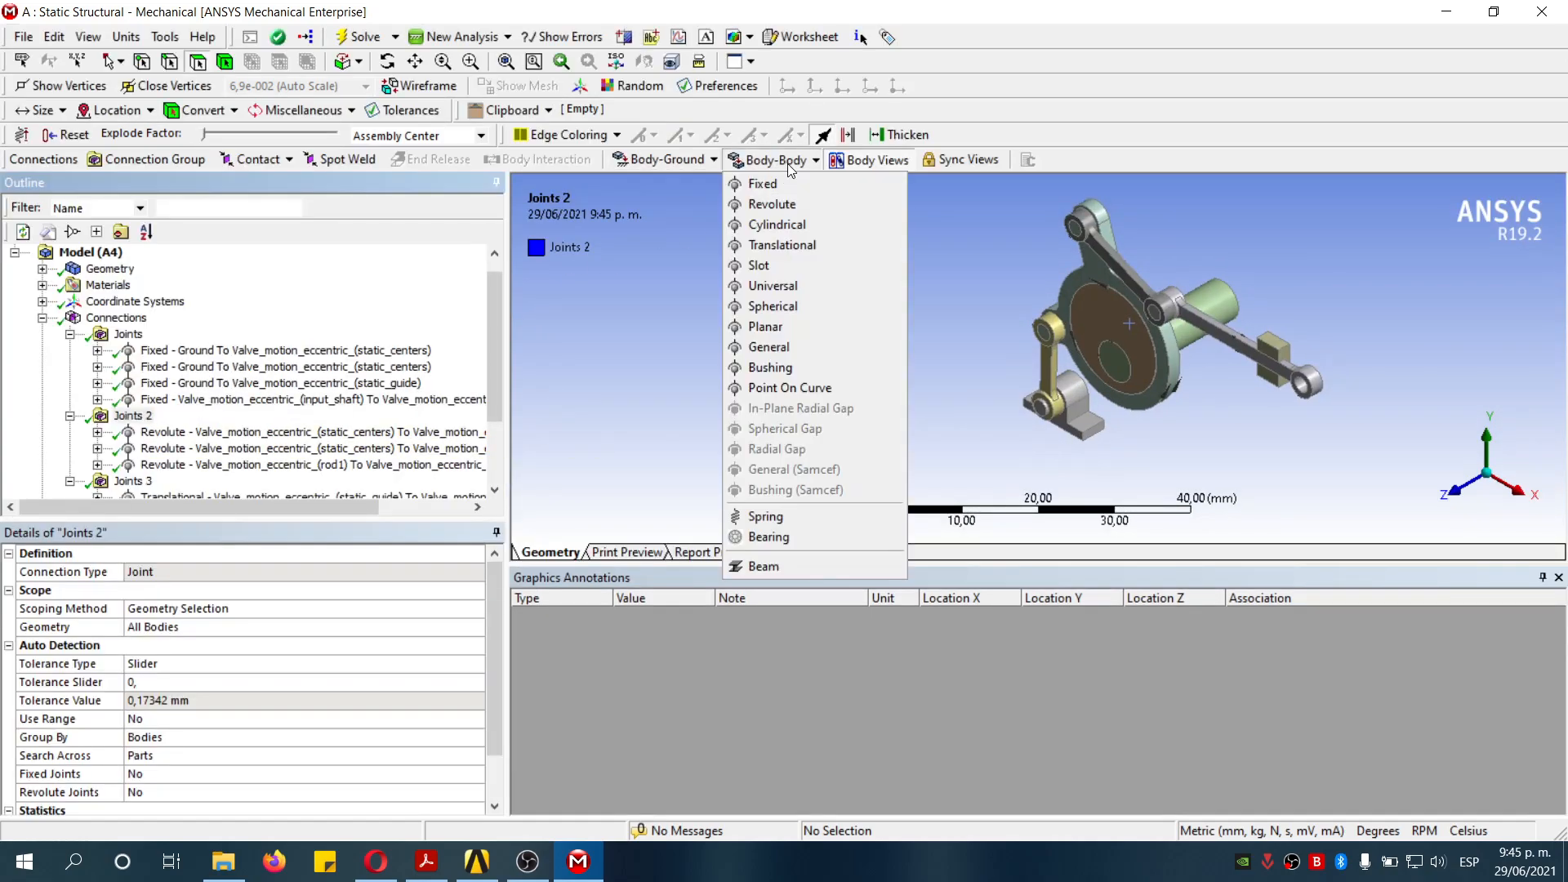
click(810, 208)
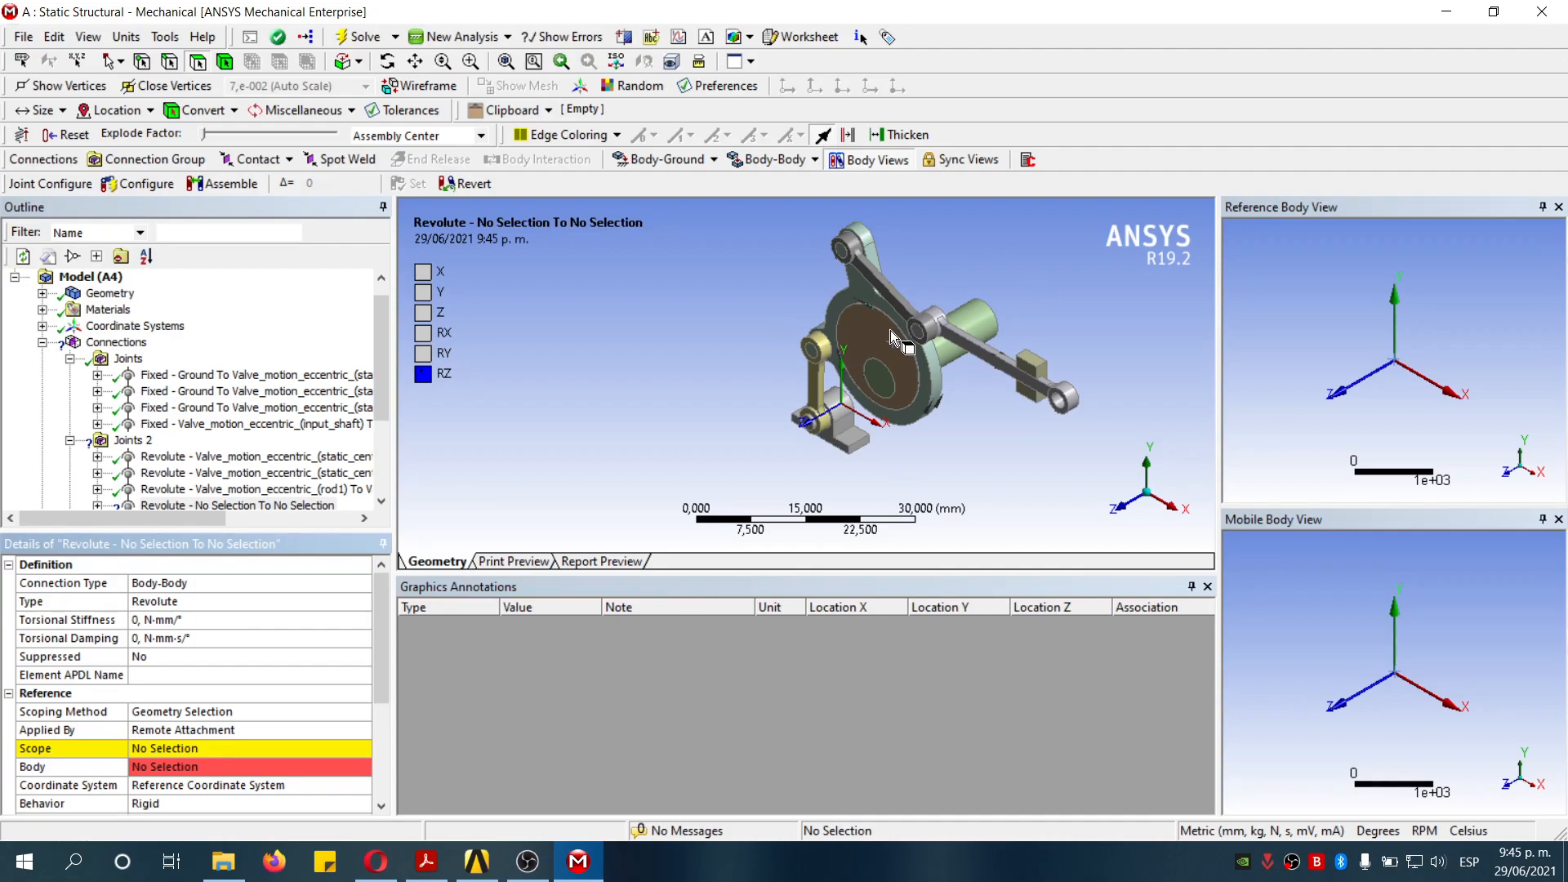
scroll(890, 330, up, 3)
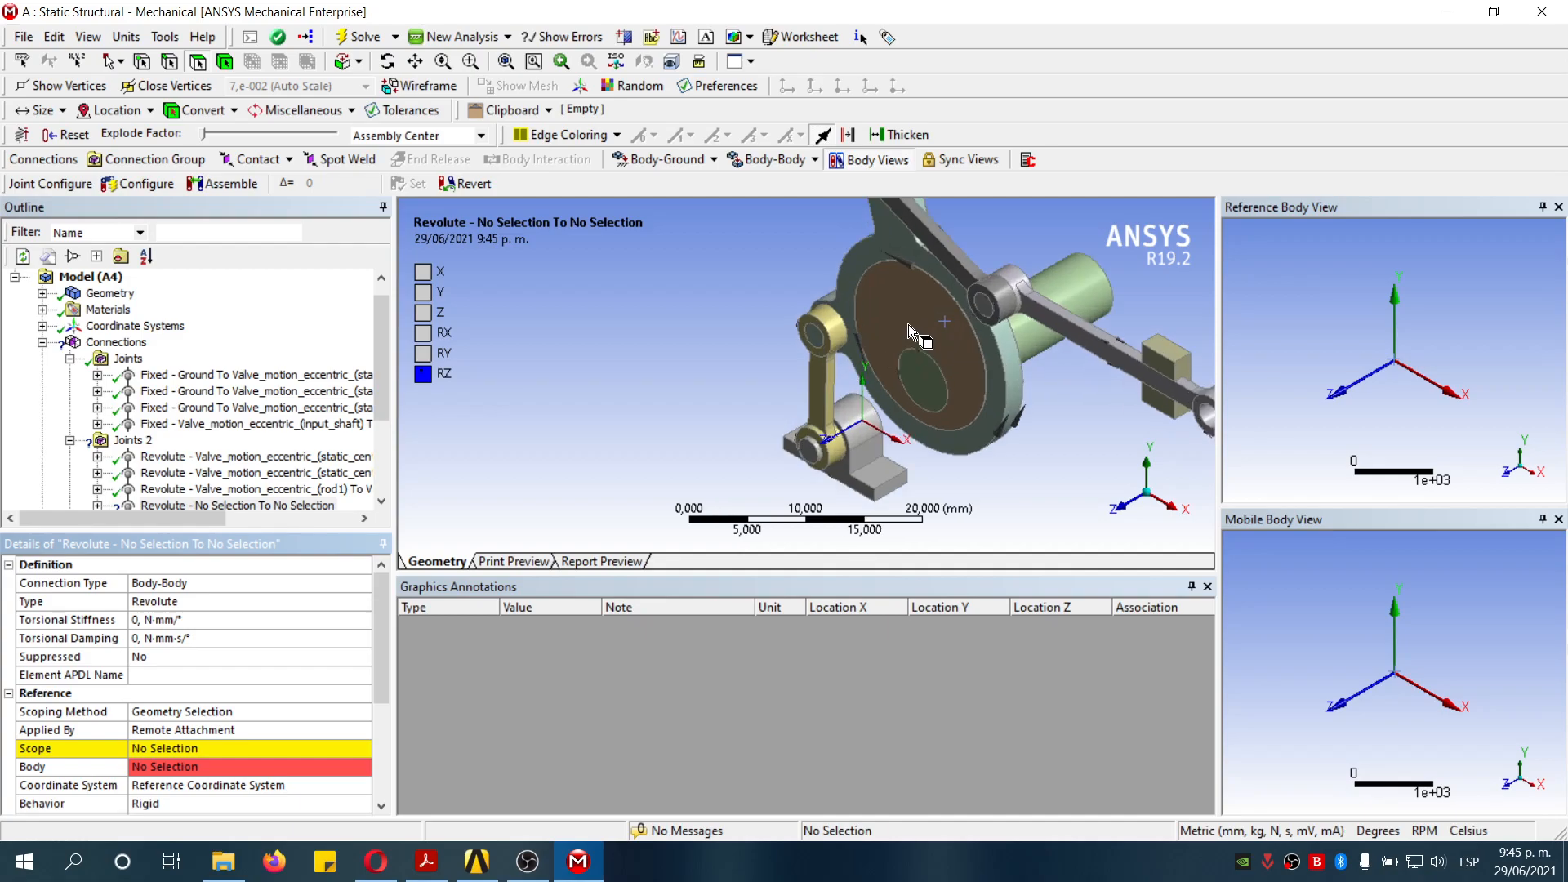
click(910, 327)
click(210, 750)
click(218, 748)
- Place the revolute joint's reference coordinate system on the eccentric's 8 mm outer cylinder
click(1439, 320)
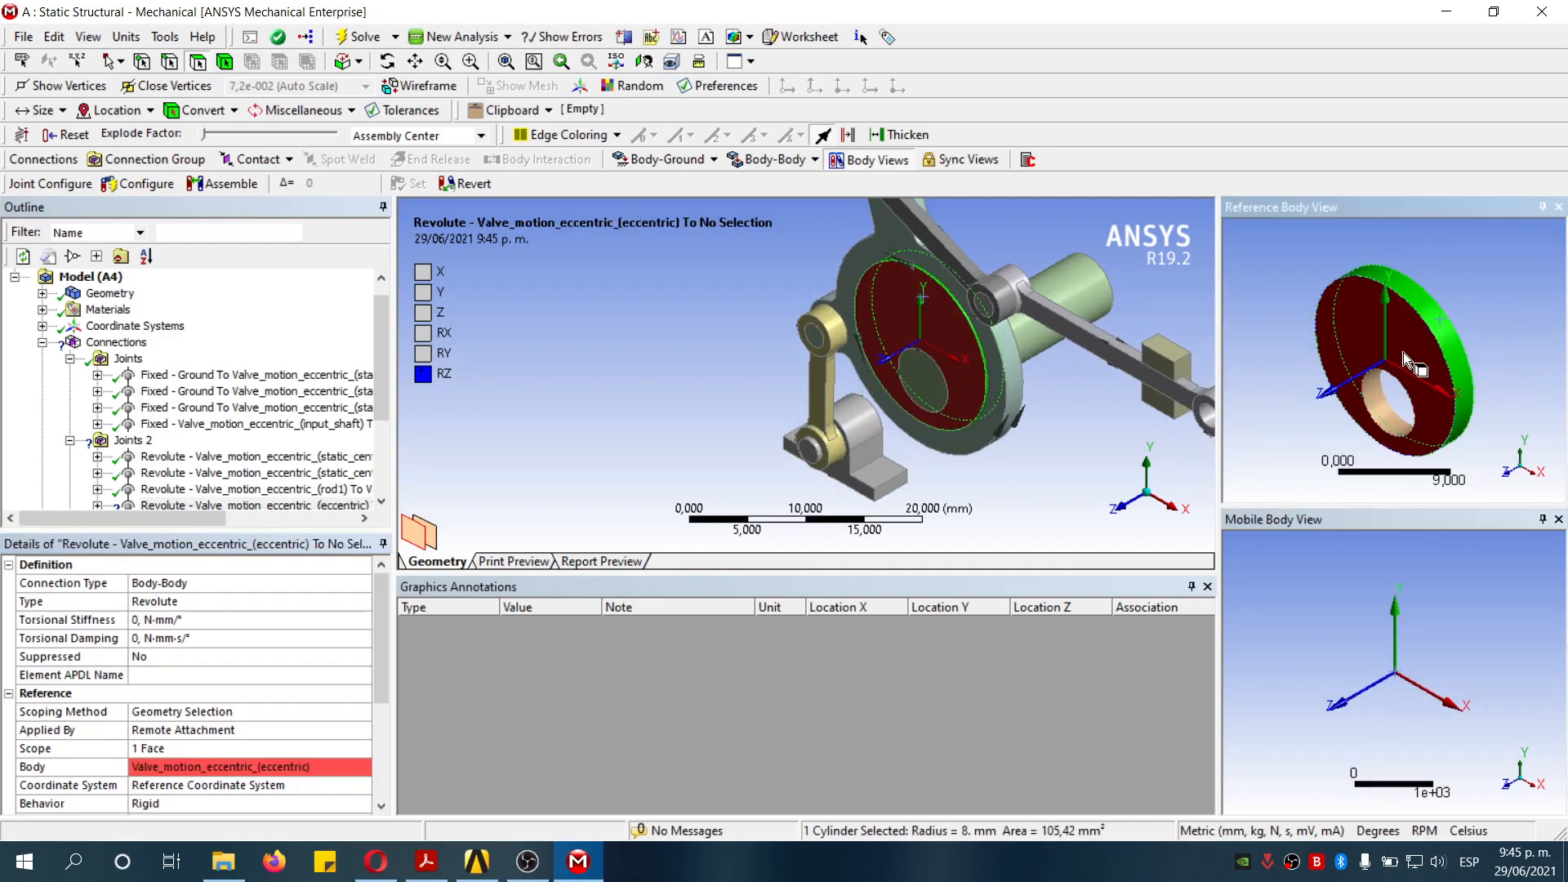
click(258, 766)
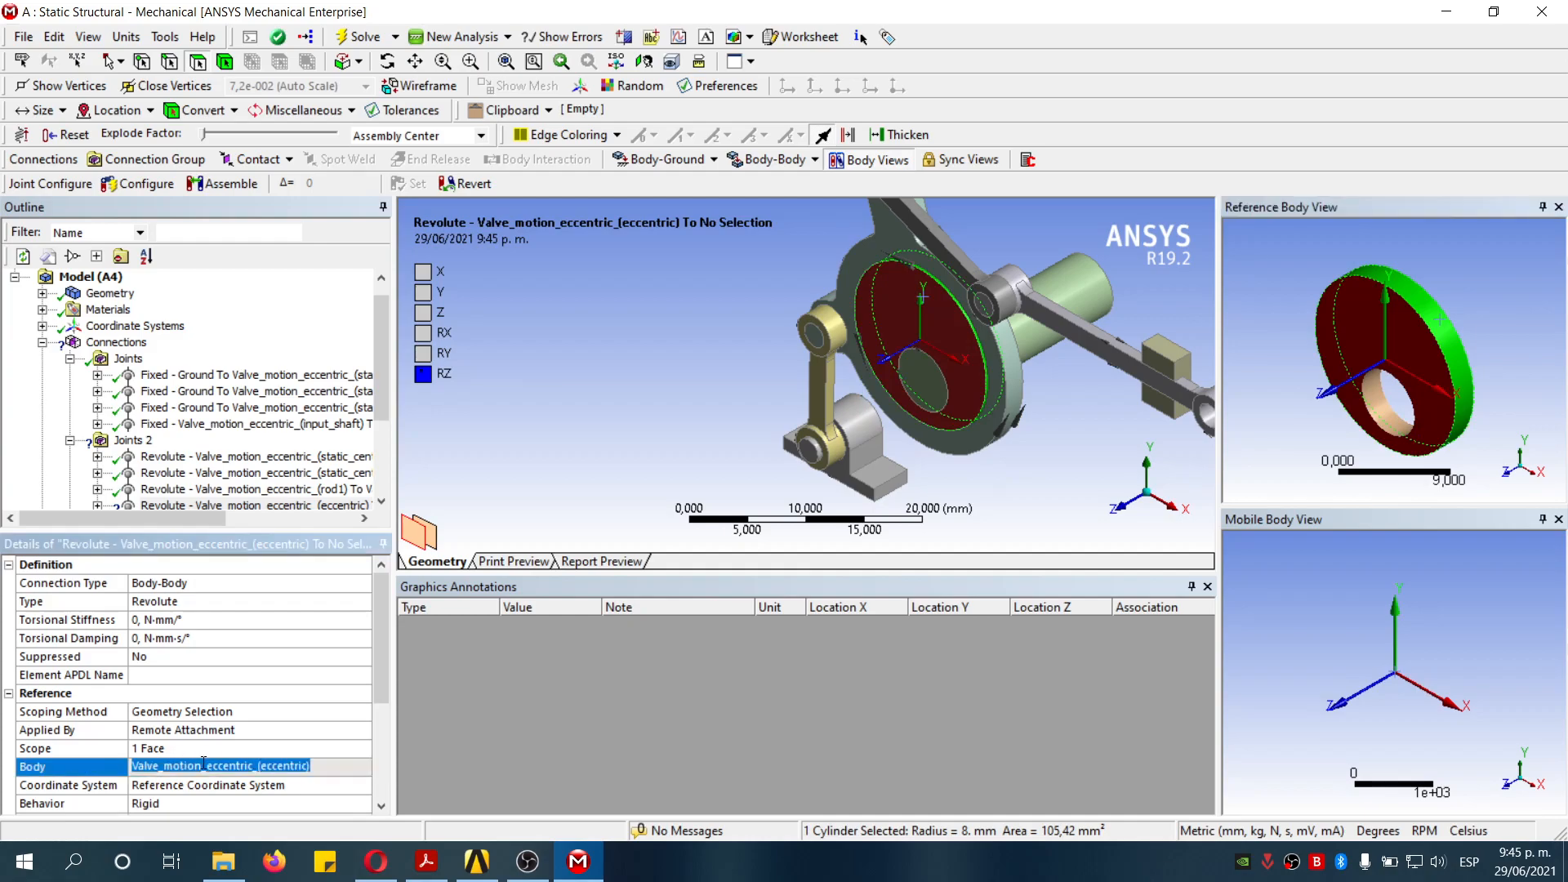
scroll(382, 698, down, 4)
scroll(257, 679, up, 2)
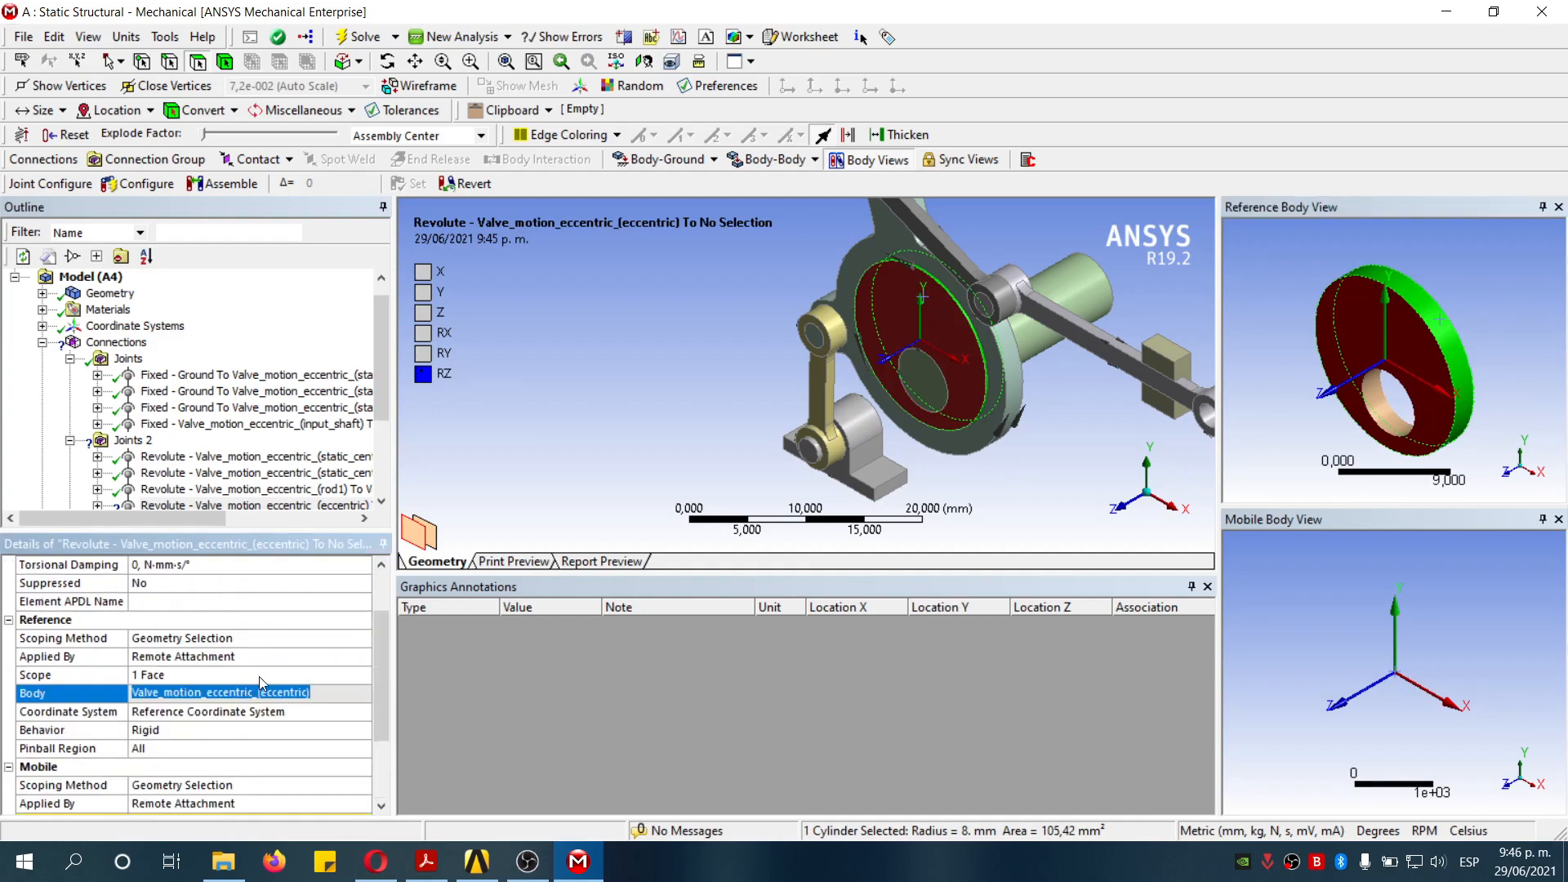
click(298, 717)
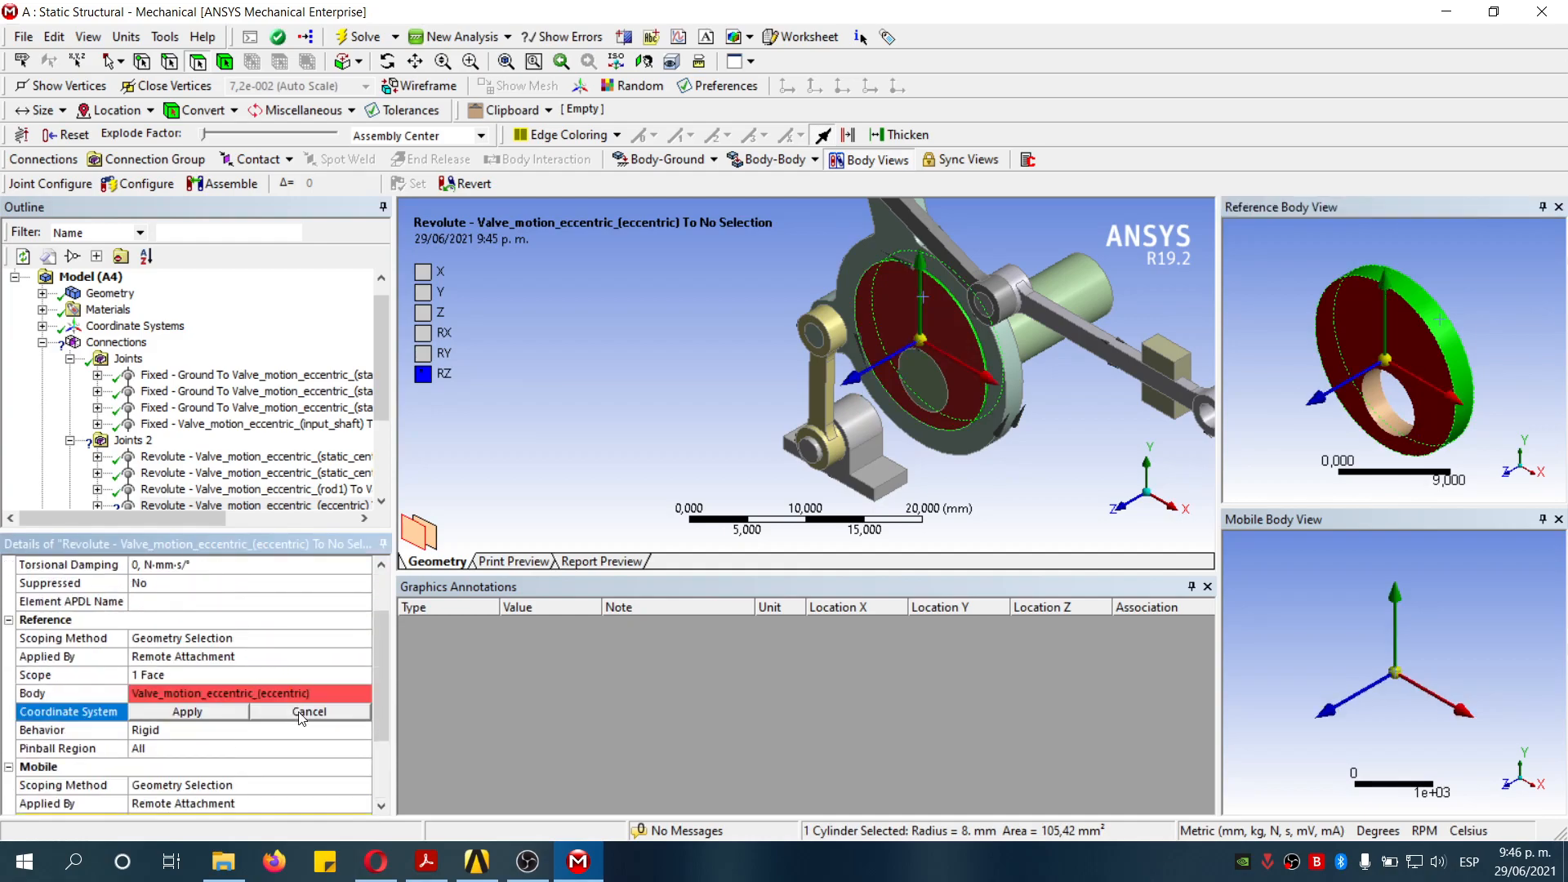
click(208, 717)
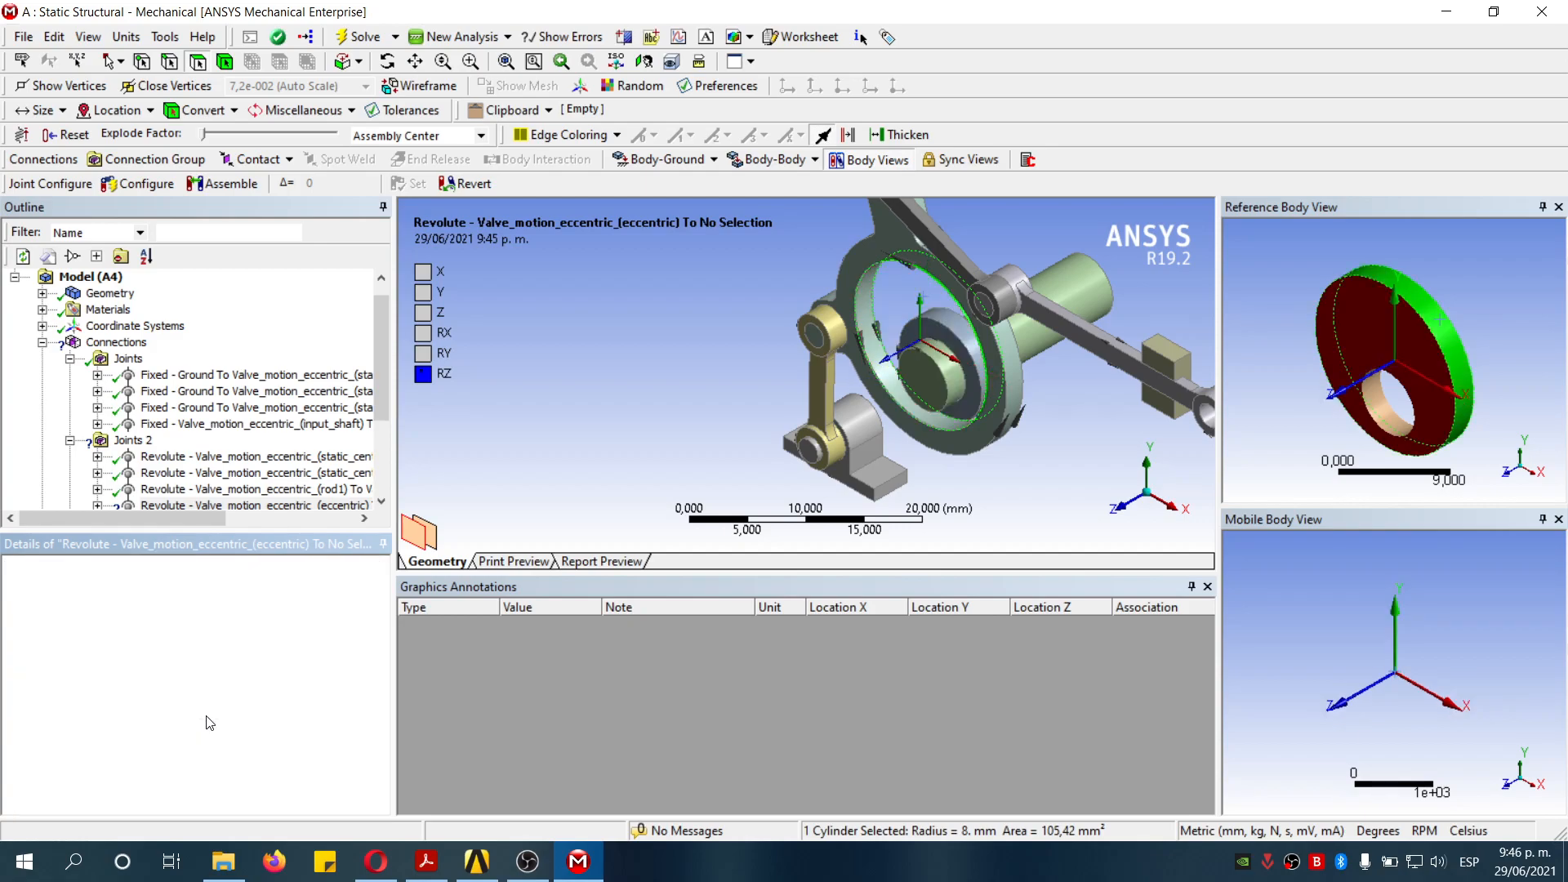
- Rescope the revolute joint's reference to the eccentric's outer cylindrical face
click(1454, 346)
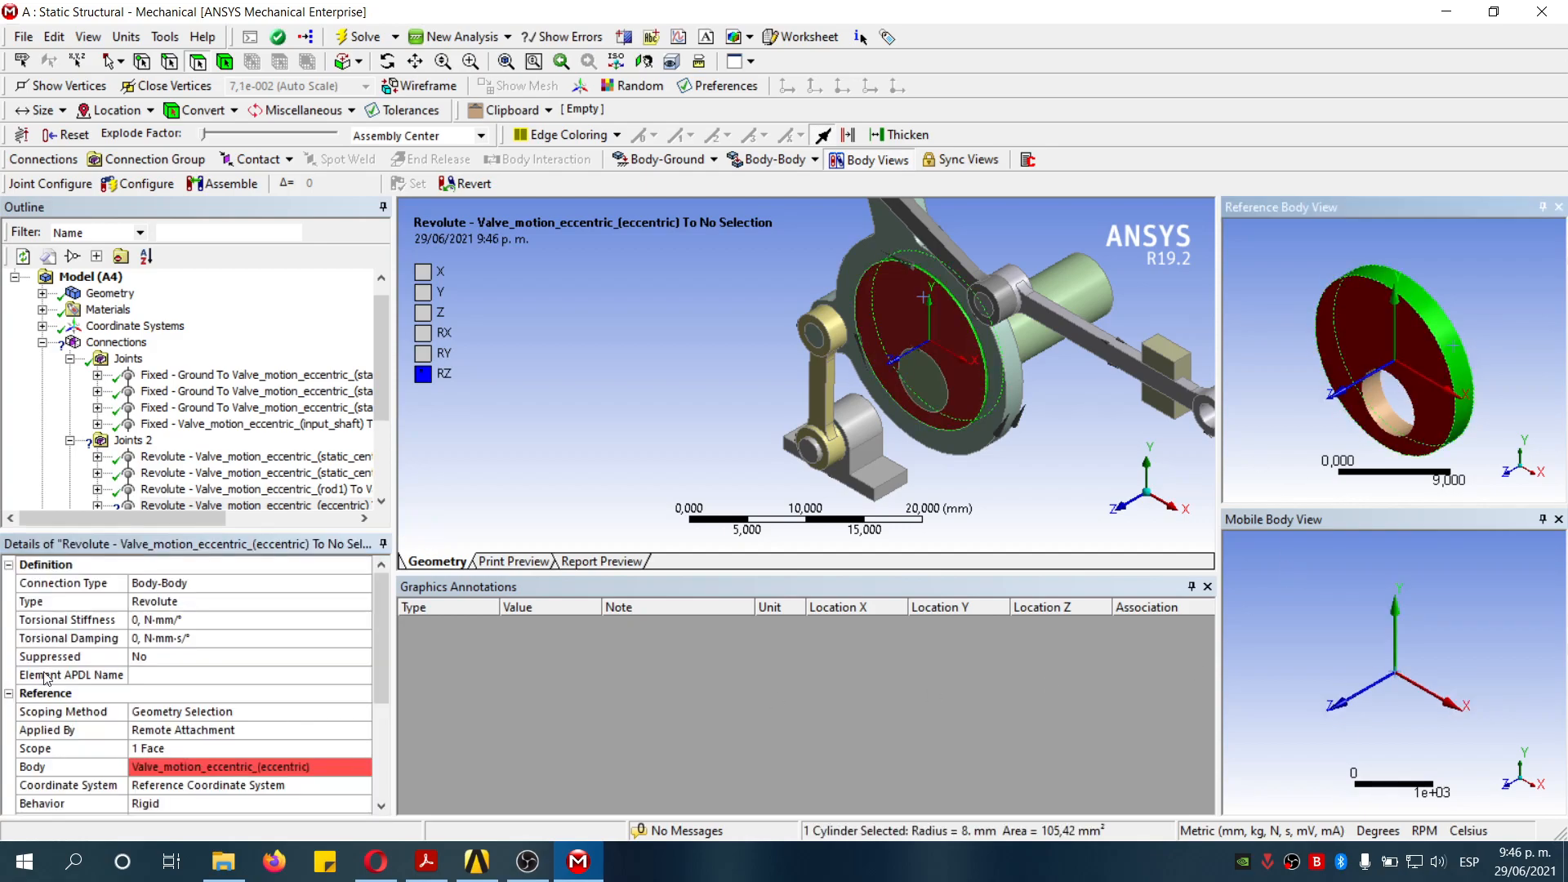
click(189, 748)
click(188, 744)
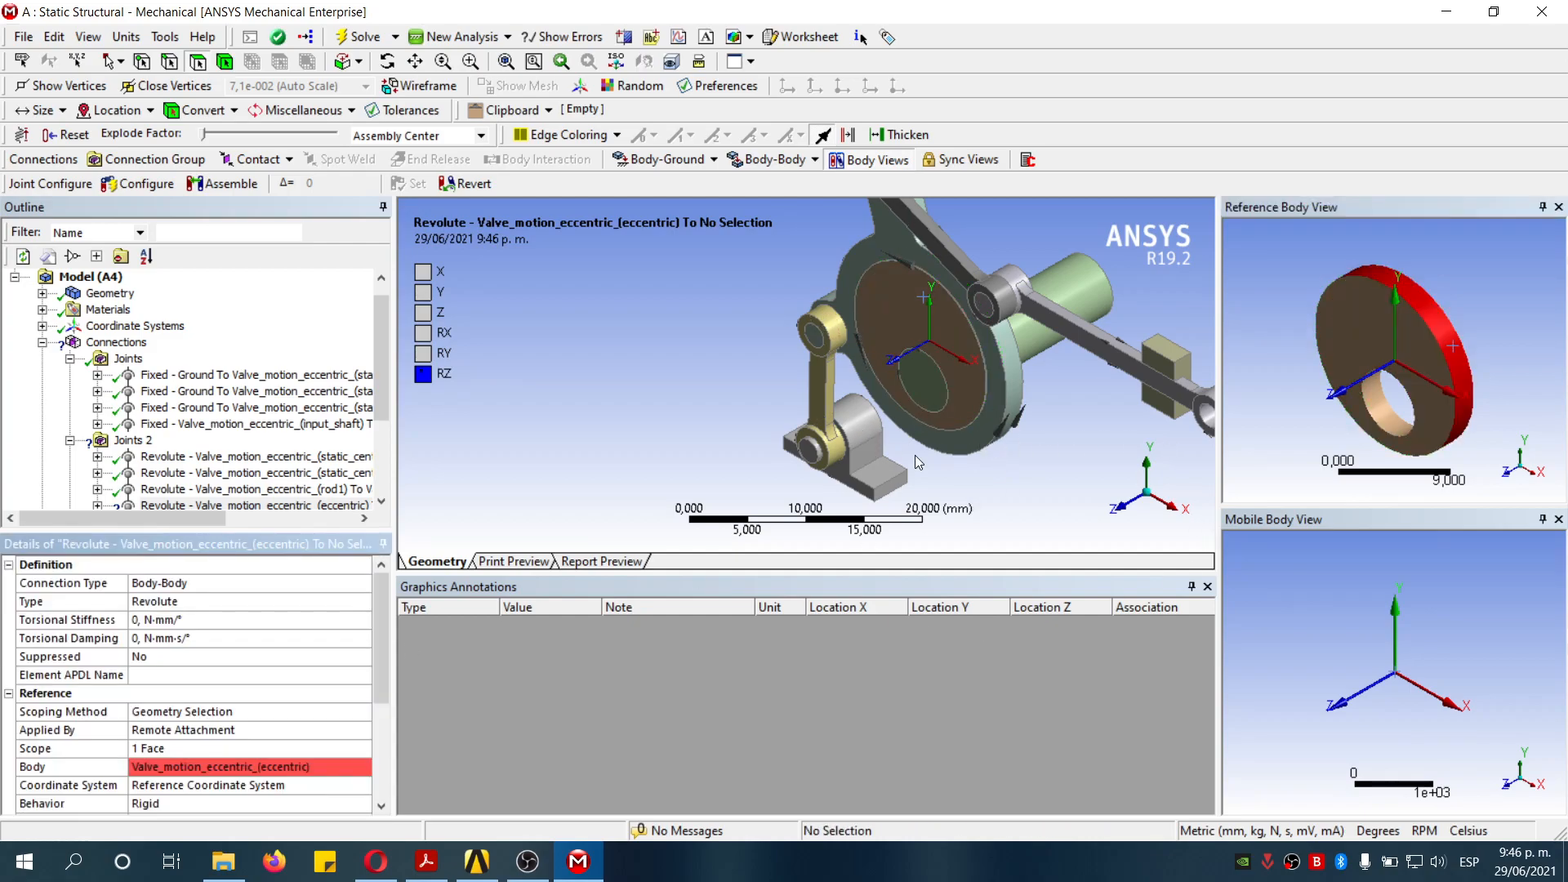
- Scope the revolute joint's mobile side to the follower's 8 mm cylindrical bore face
scroll(243, 740, down, 2)
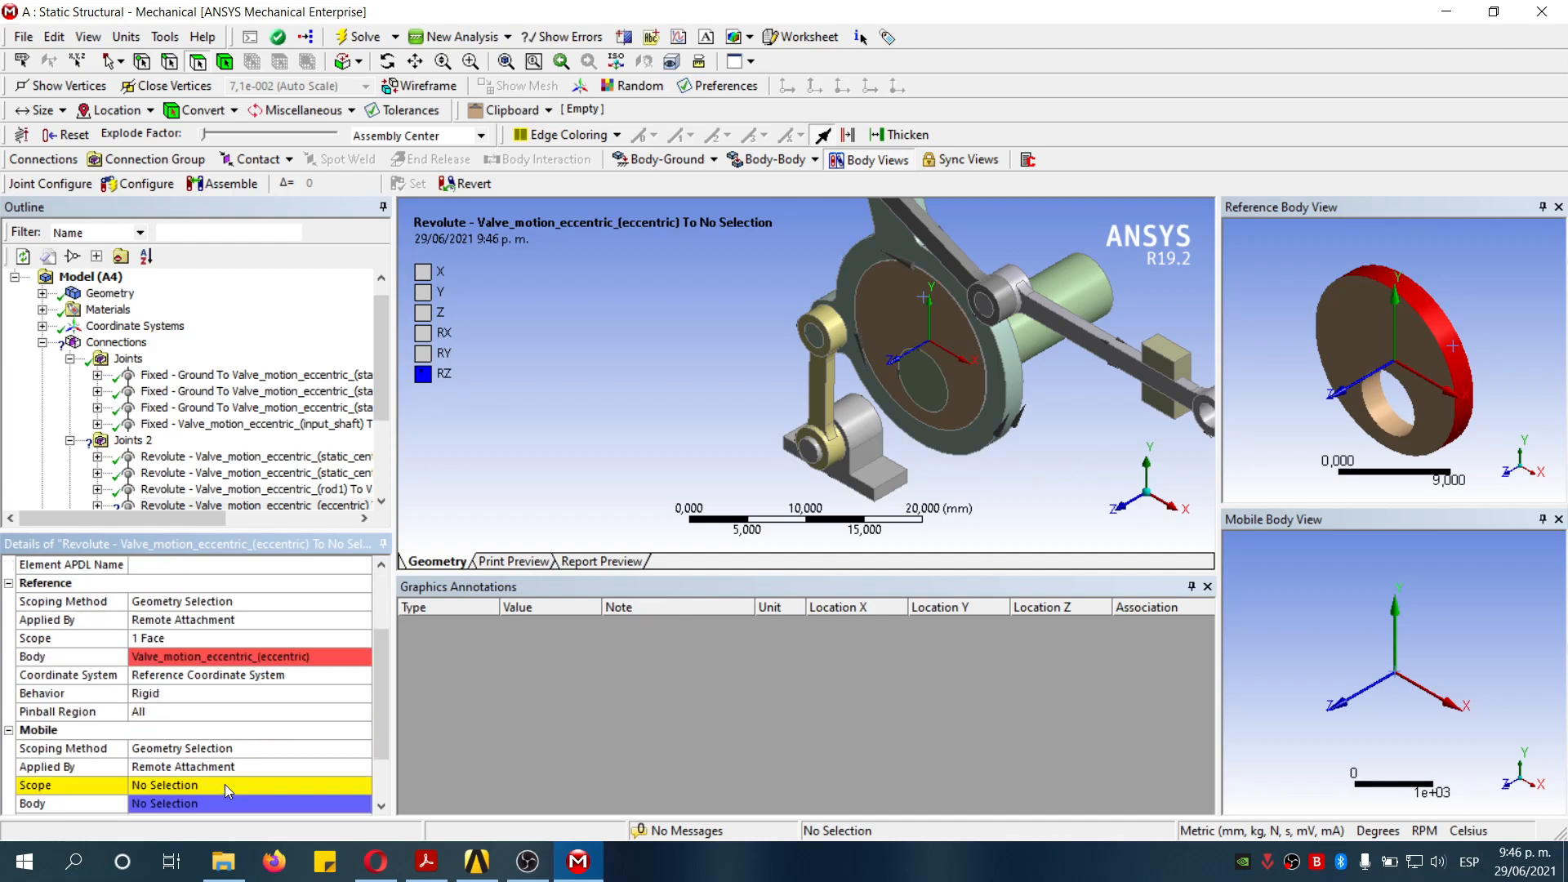
click(223, 784)
click(993, 394)
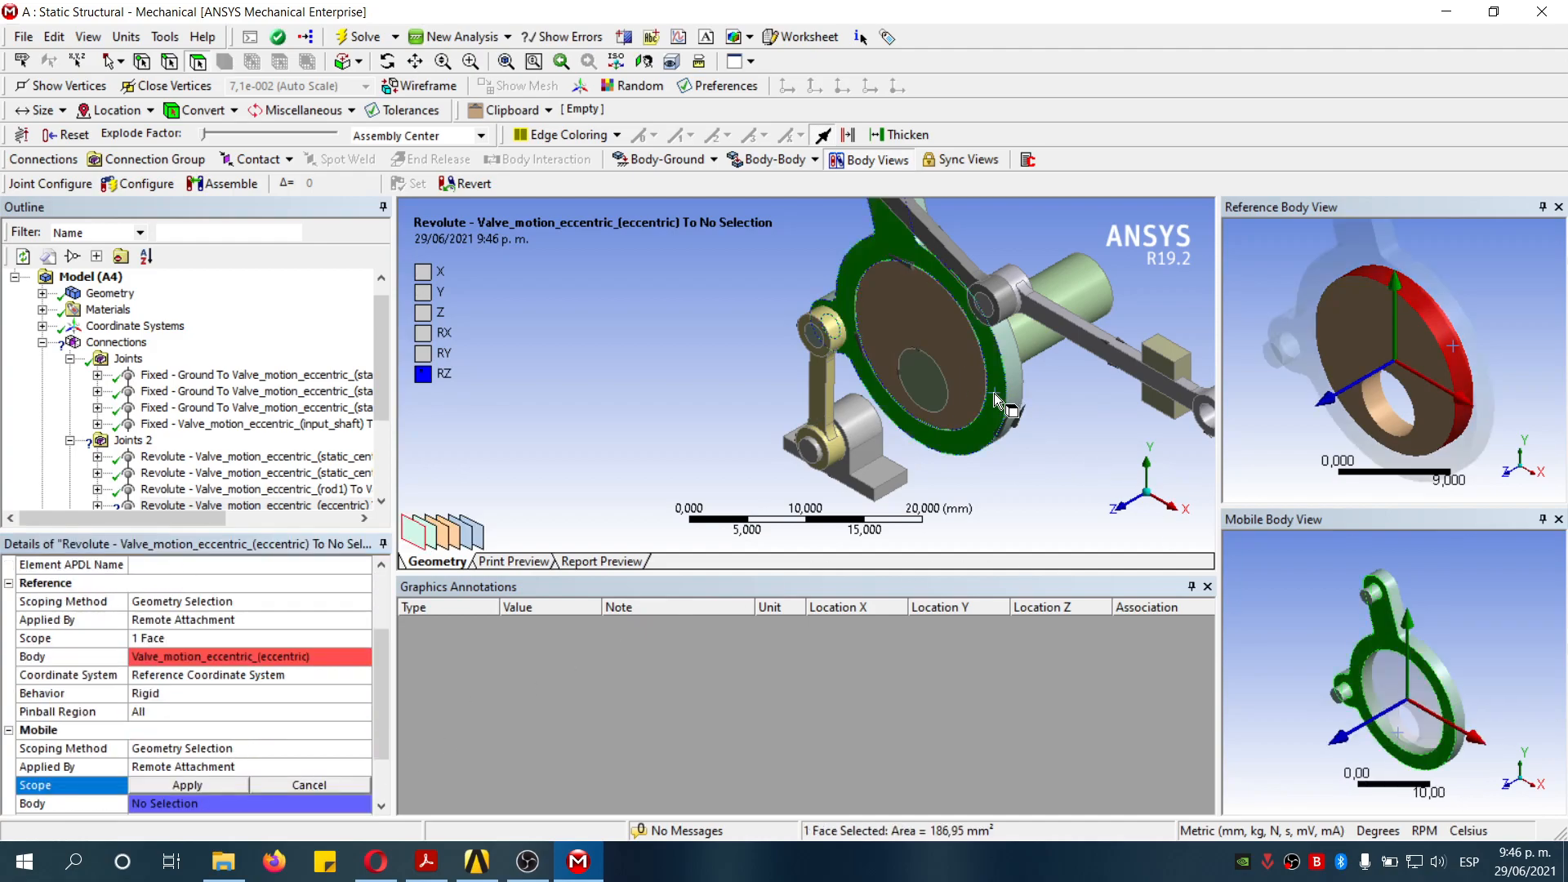
click(1378, 722)
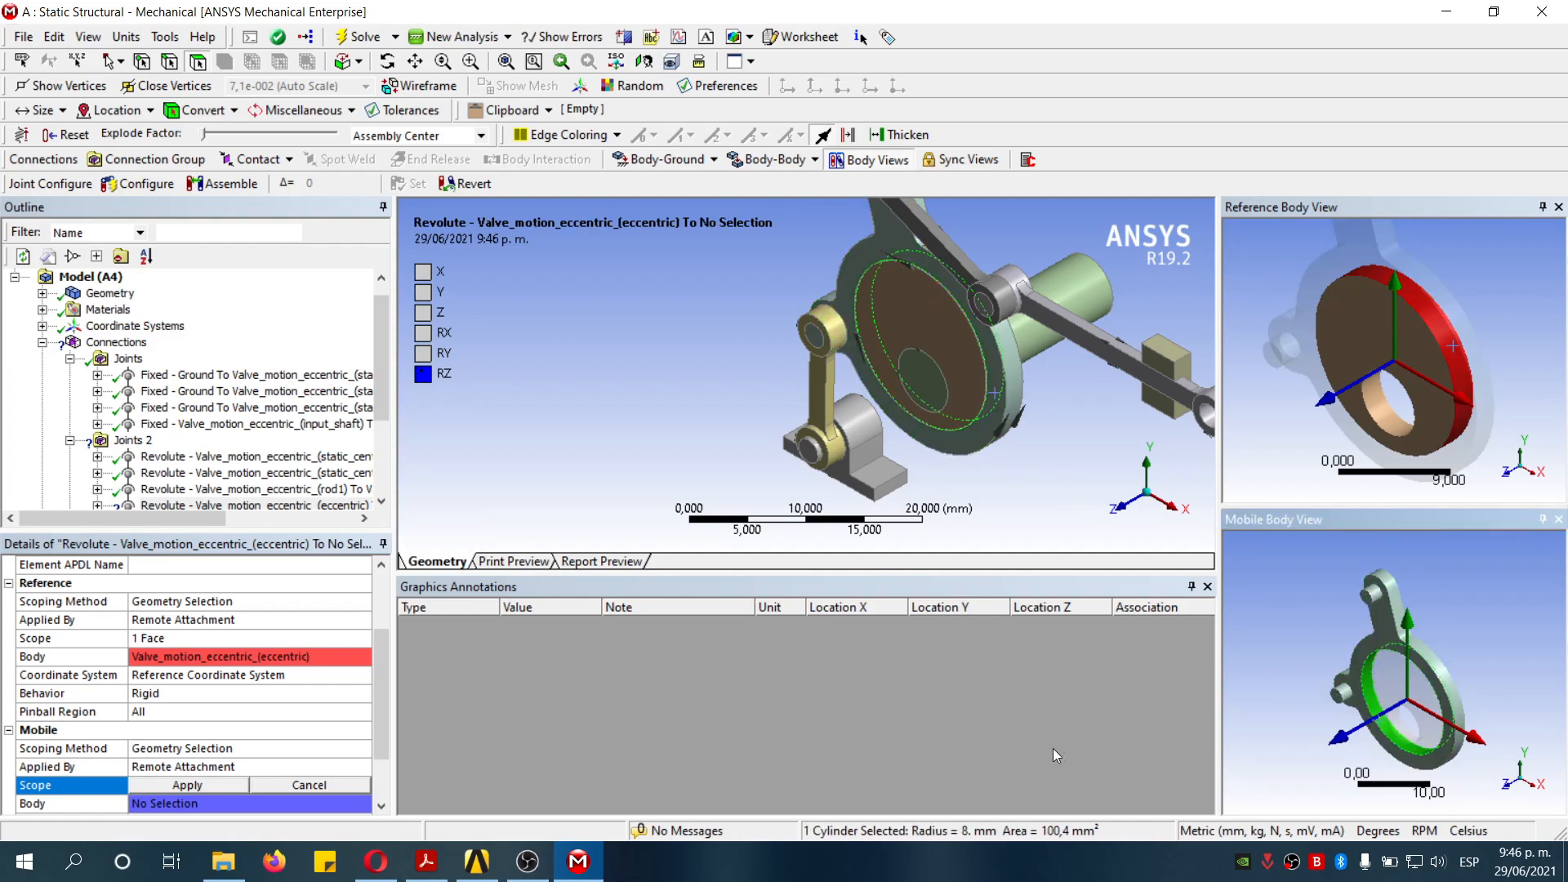
click(218, 784)
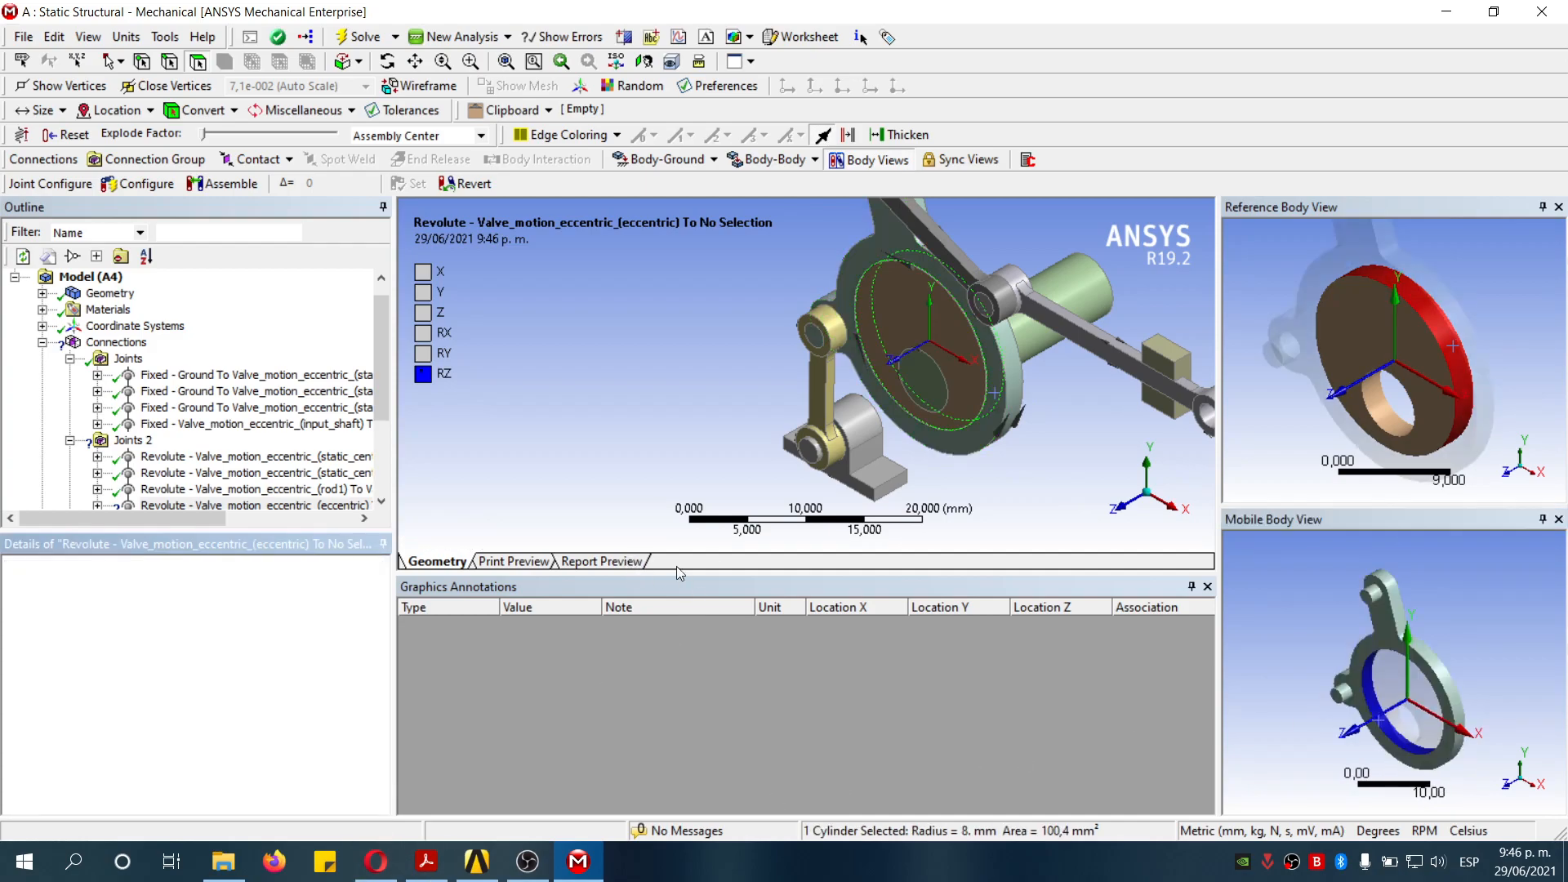
scroll(692, 335, down, 3)
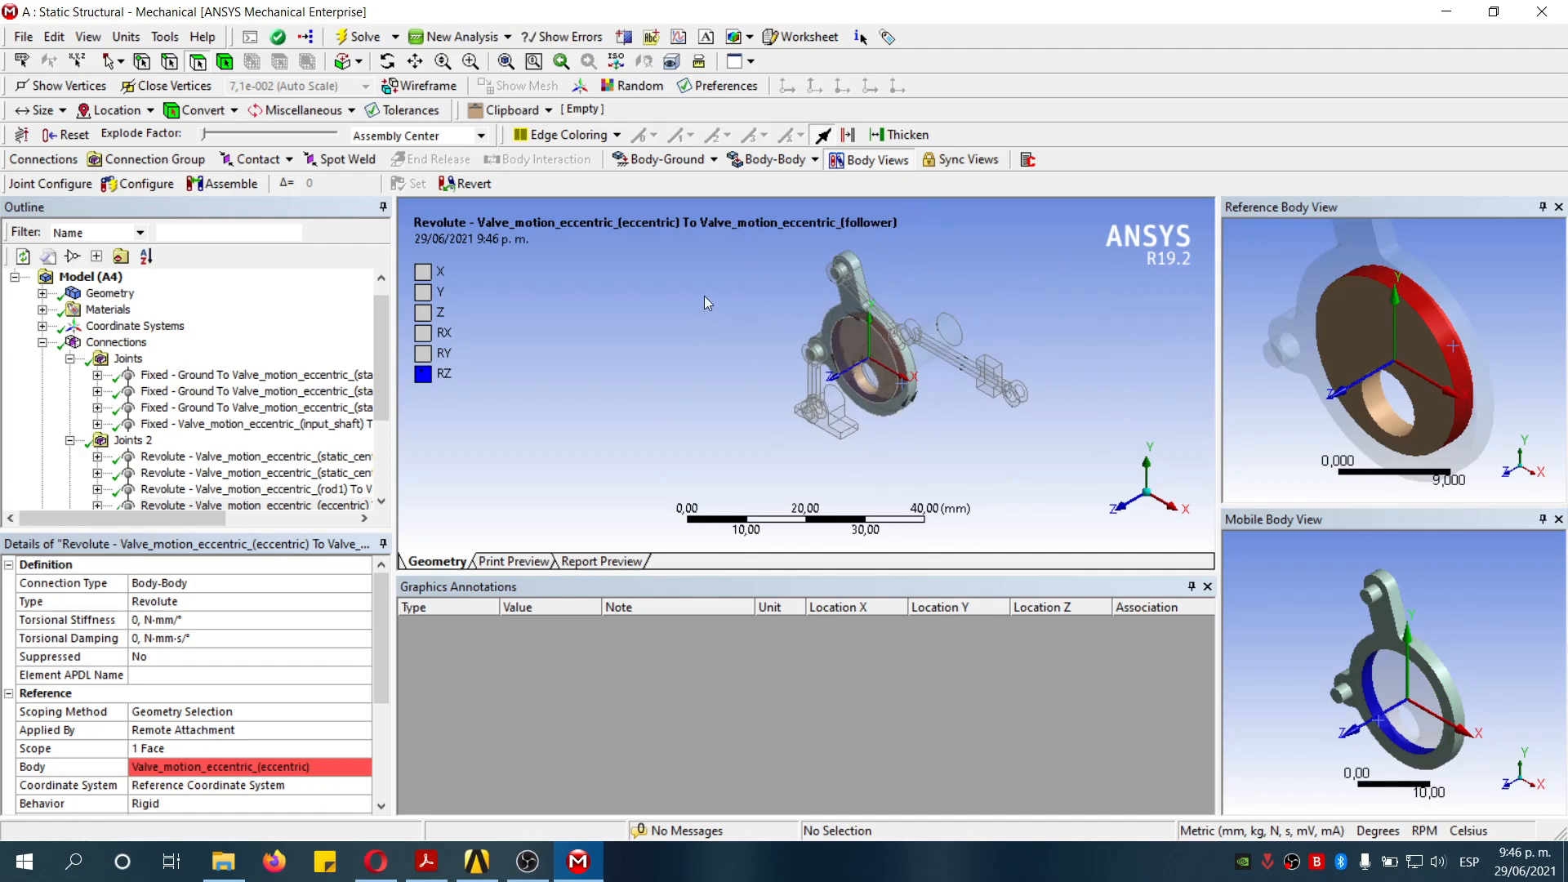
- Insert a new body-body revolute joint into Joints 2 with its reference on the driven rod's 1.15 mm pin bore
click(132, 440)
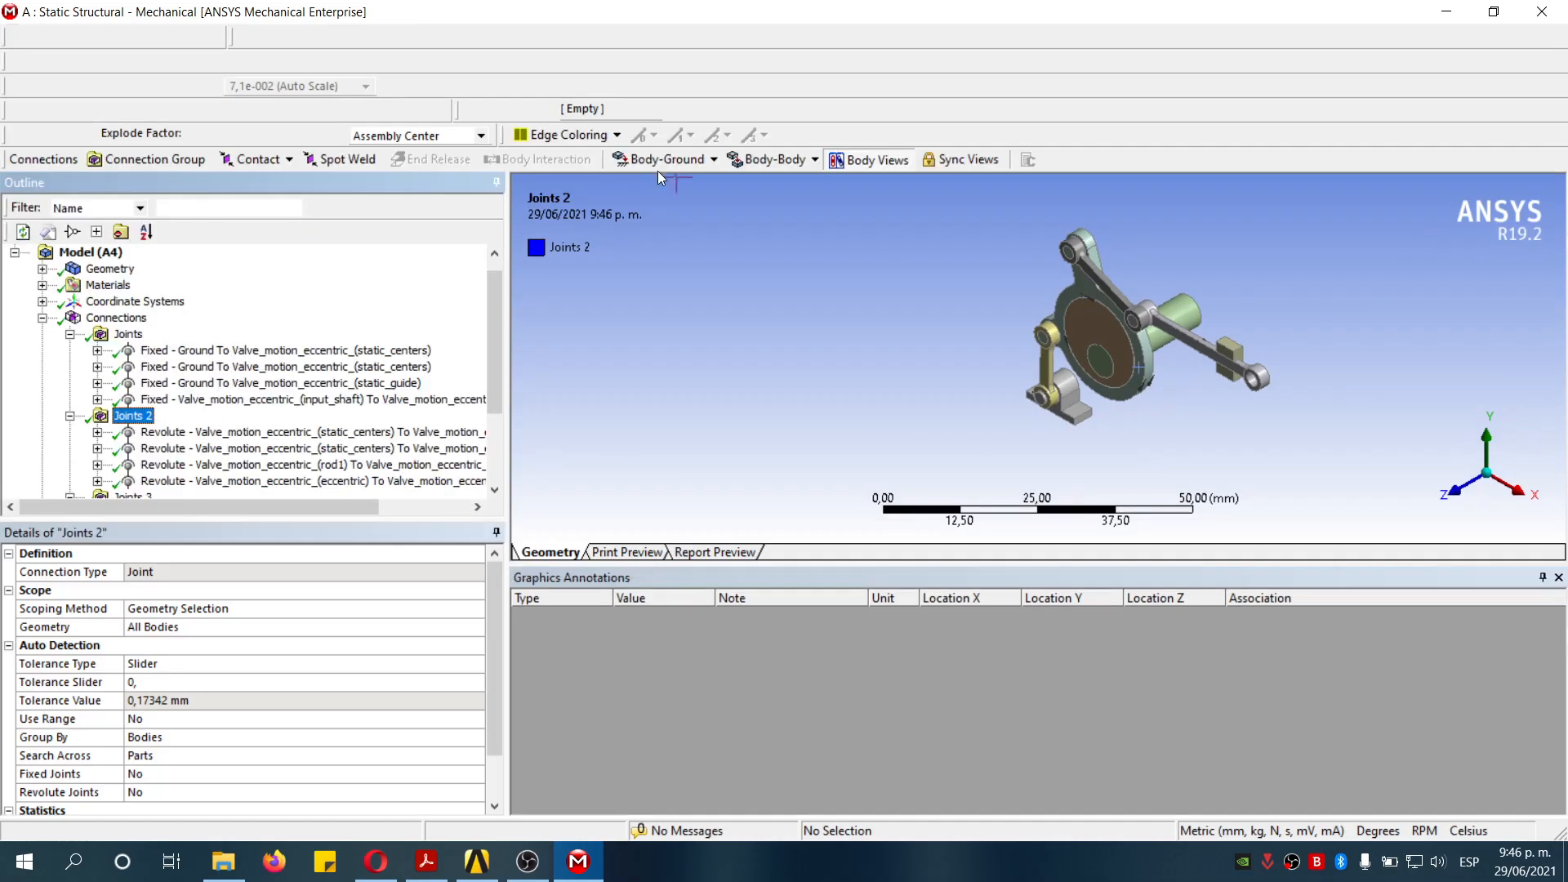
click(783, 168)
click(810, 206)
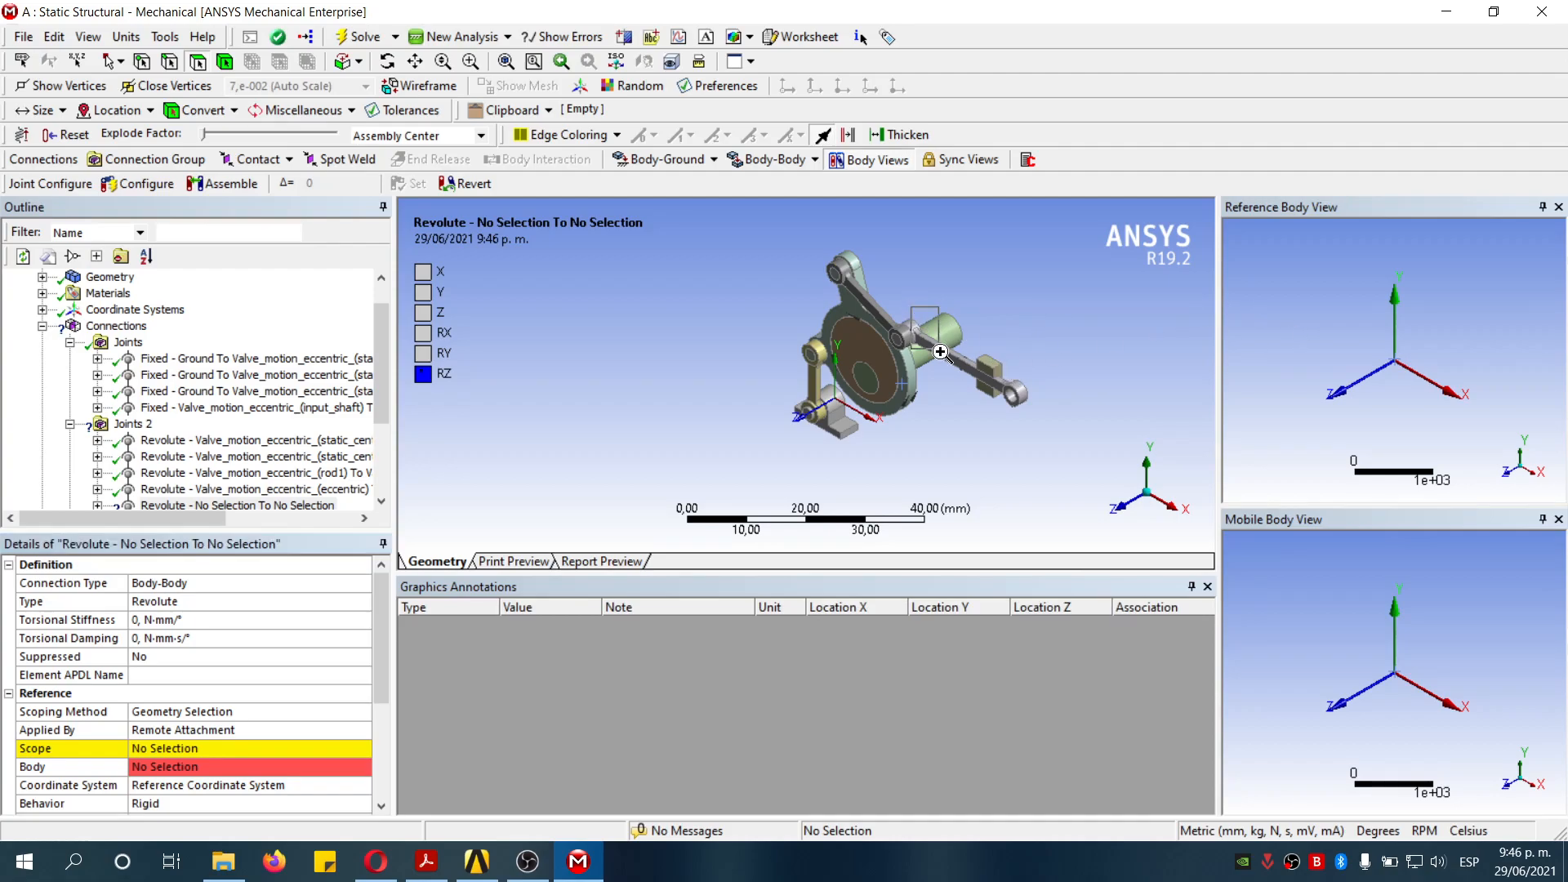
scroll(984, 343, up, 5)
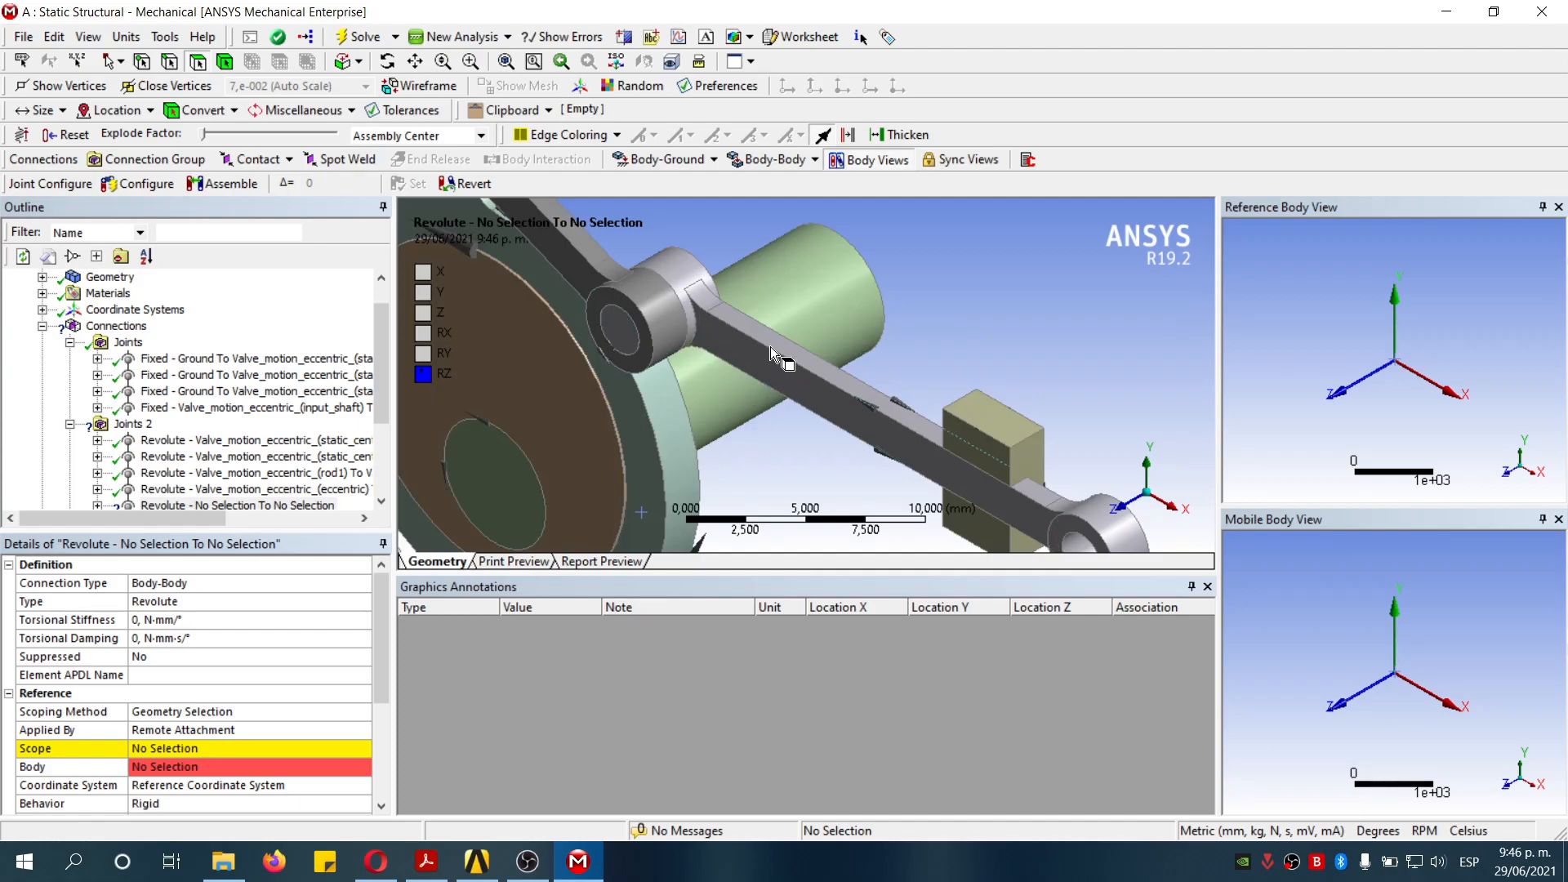
click(771, 346)
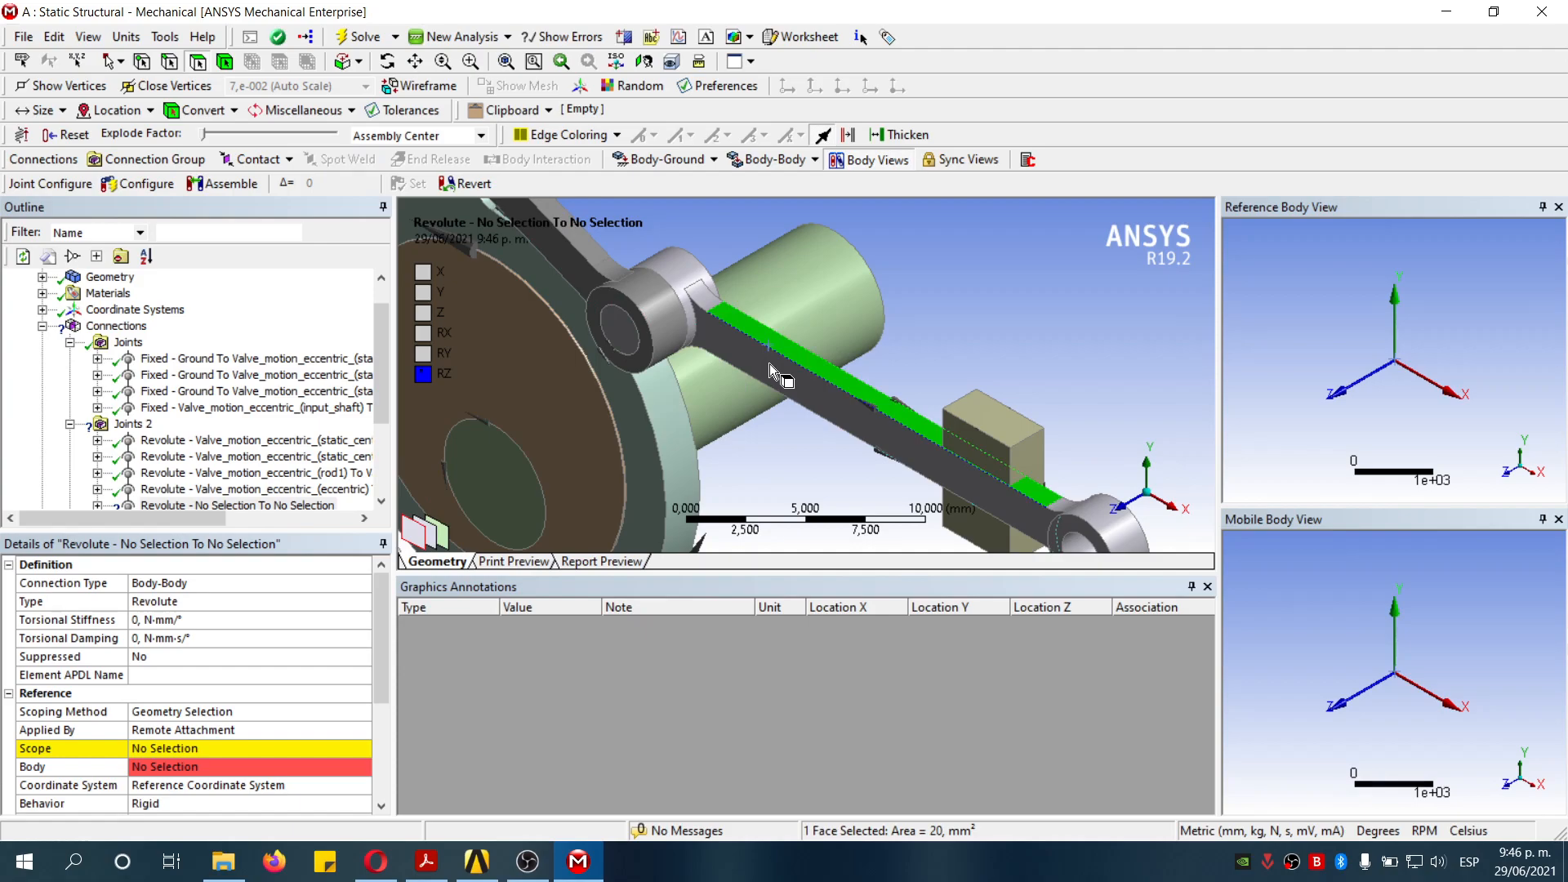
click(224, 747)
click(683, 287)
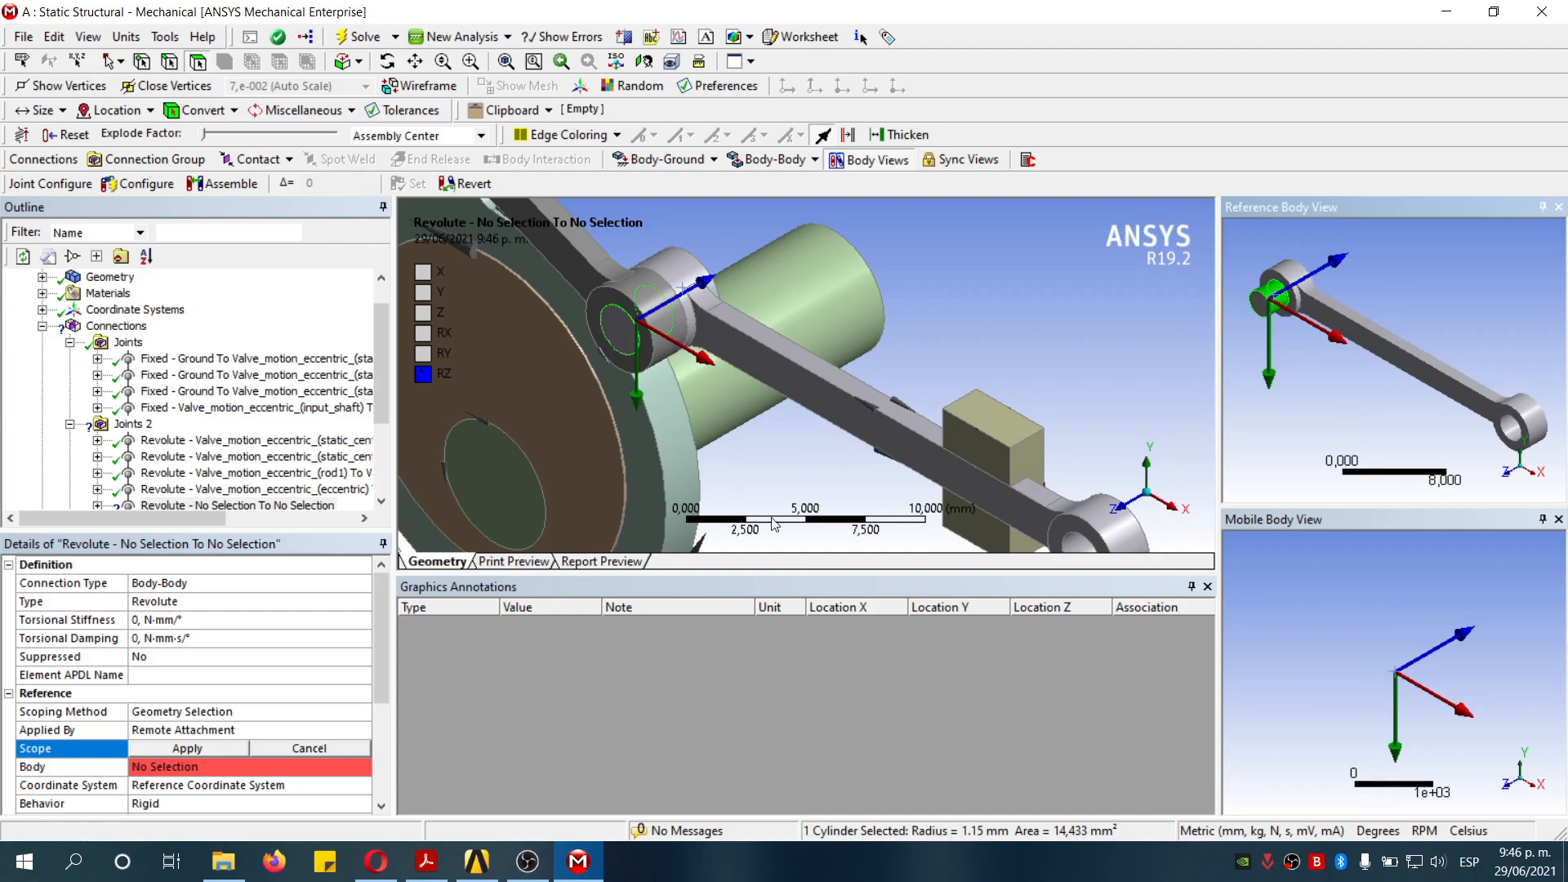
click(193, 746)
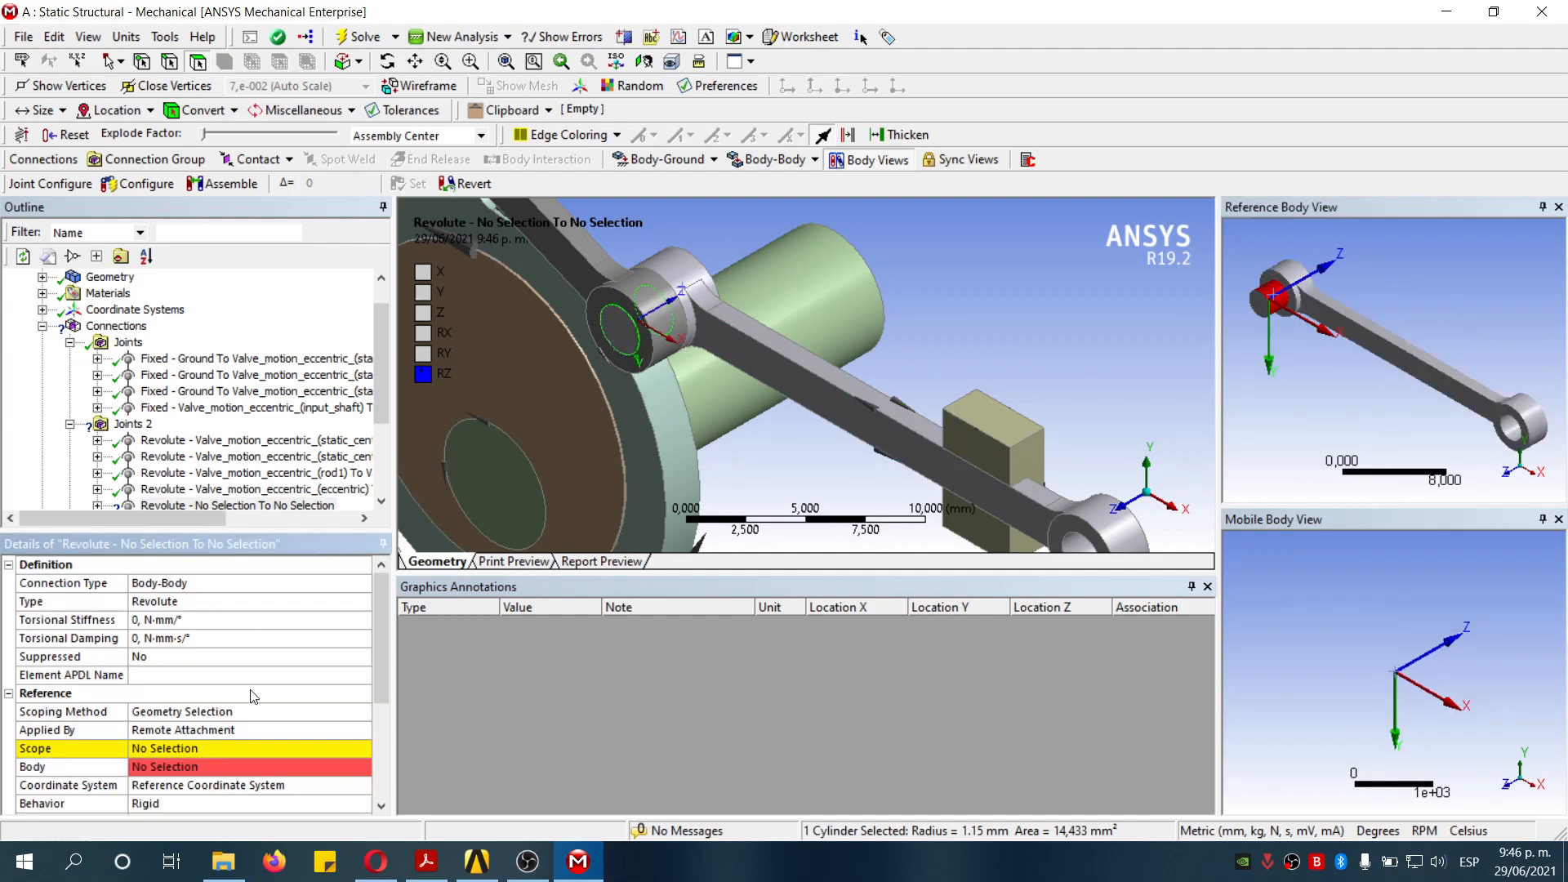
- Scope the driven-rod revolute joint's mobile side to rod2's 1.15 mm cylindrical bore
scroll(229, 725, down, 3)
click(201, 730)
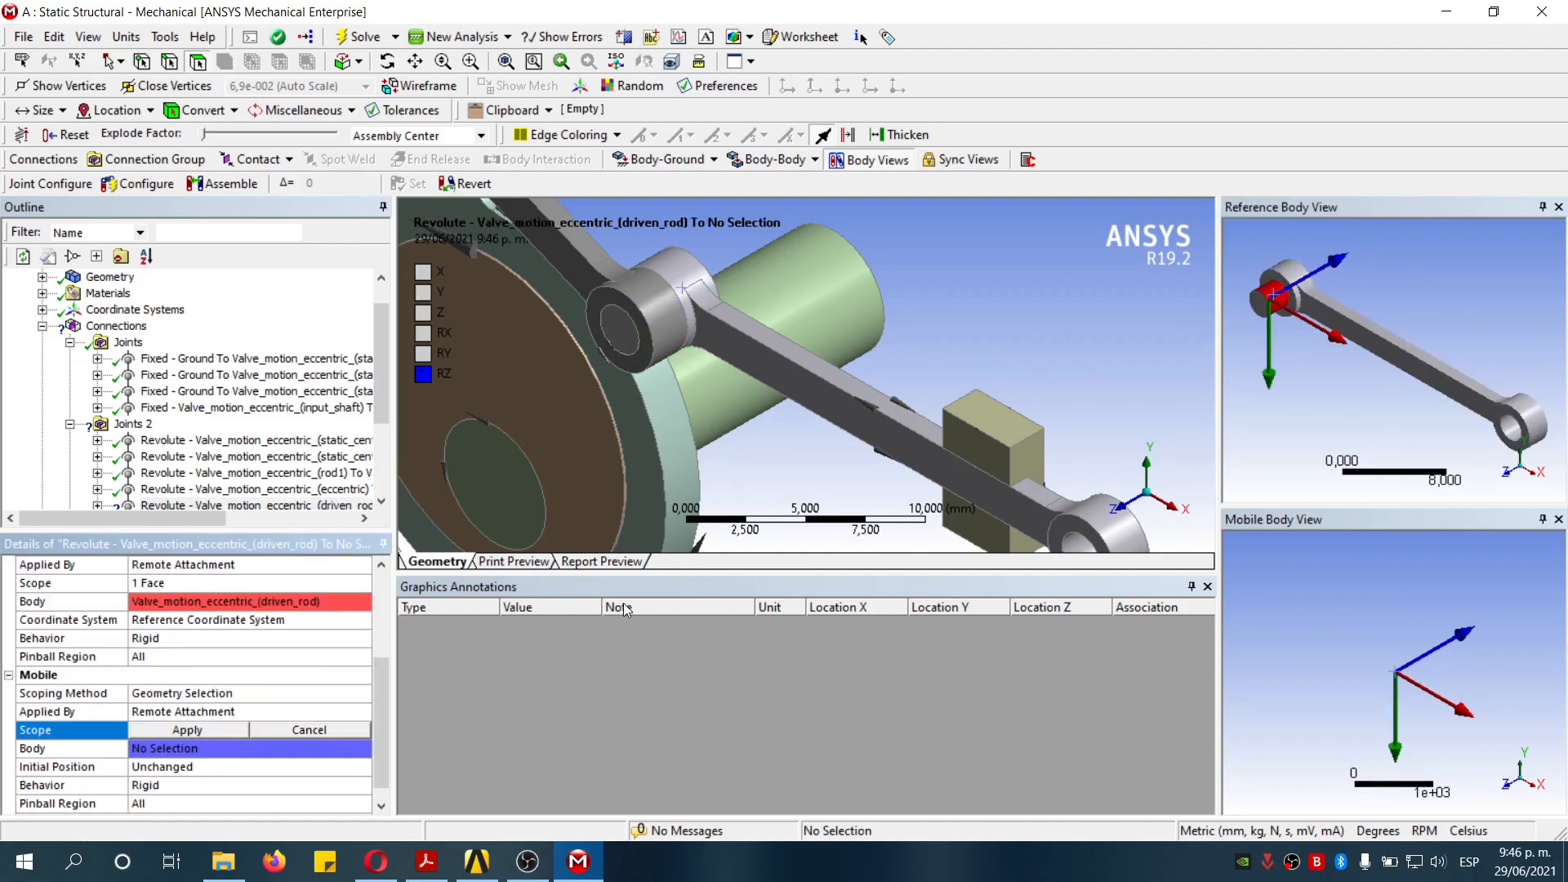
middle_drag(658, 423, 714, 435)
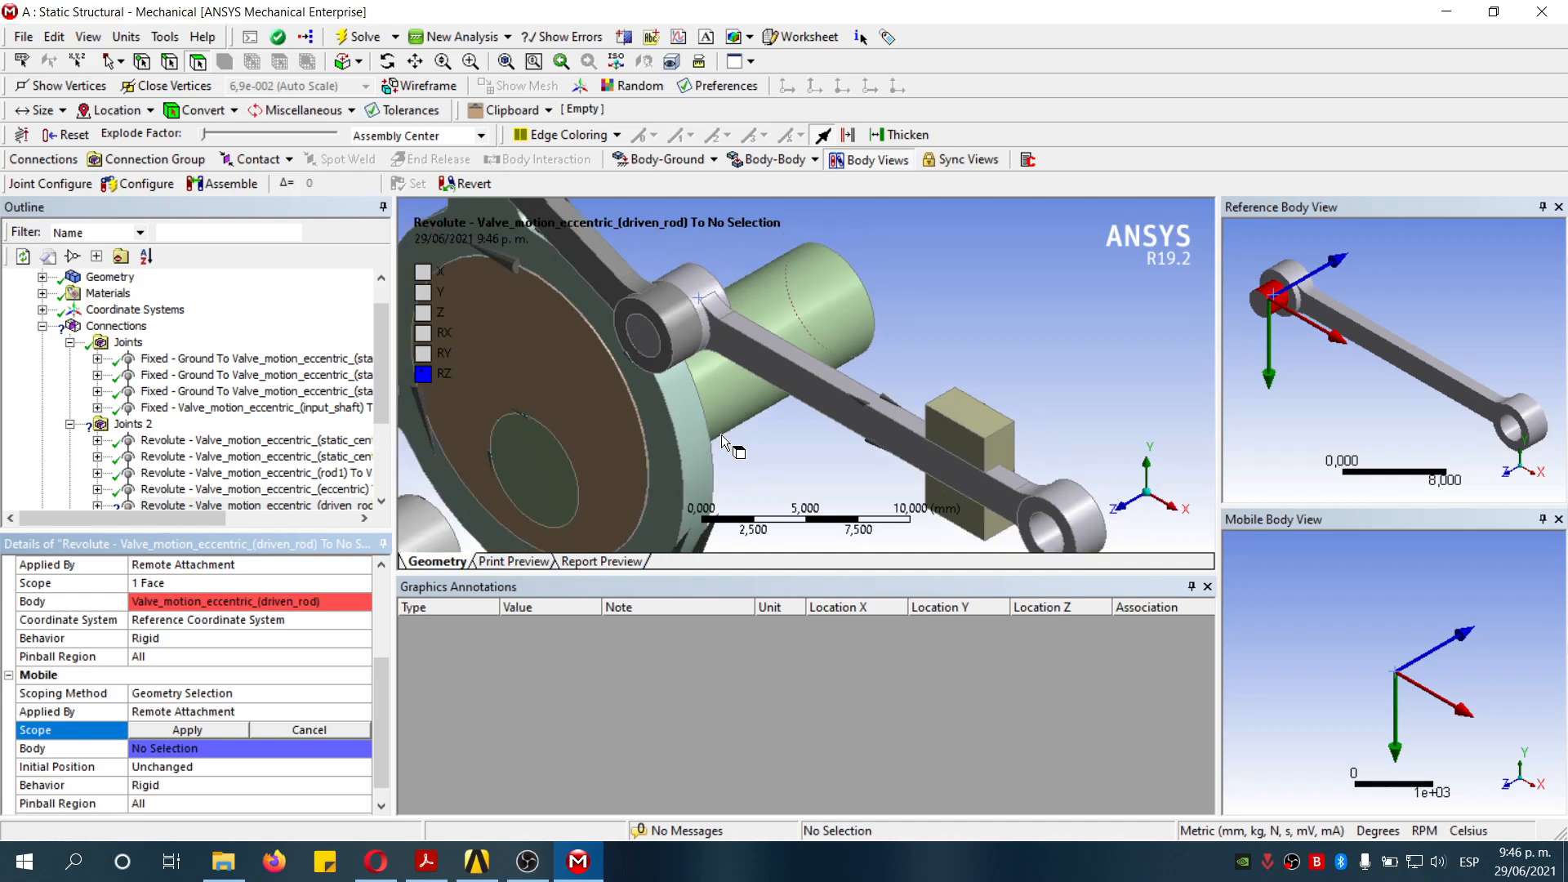
click(631, 282)
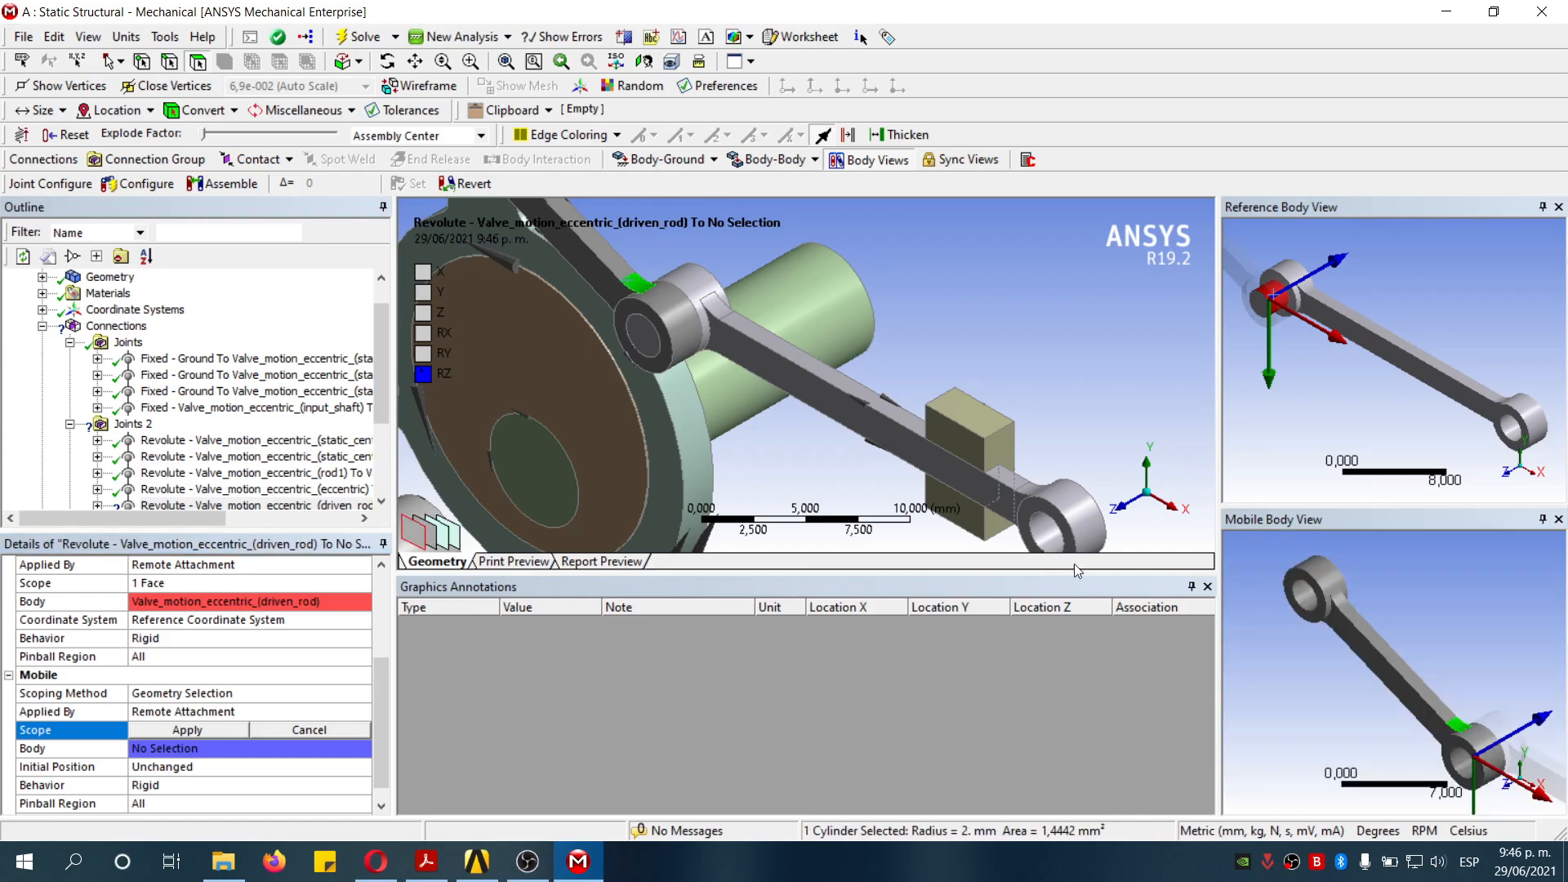
click(1465, 770)
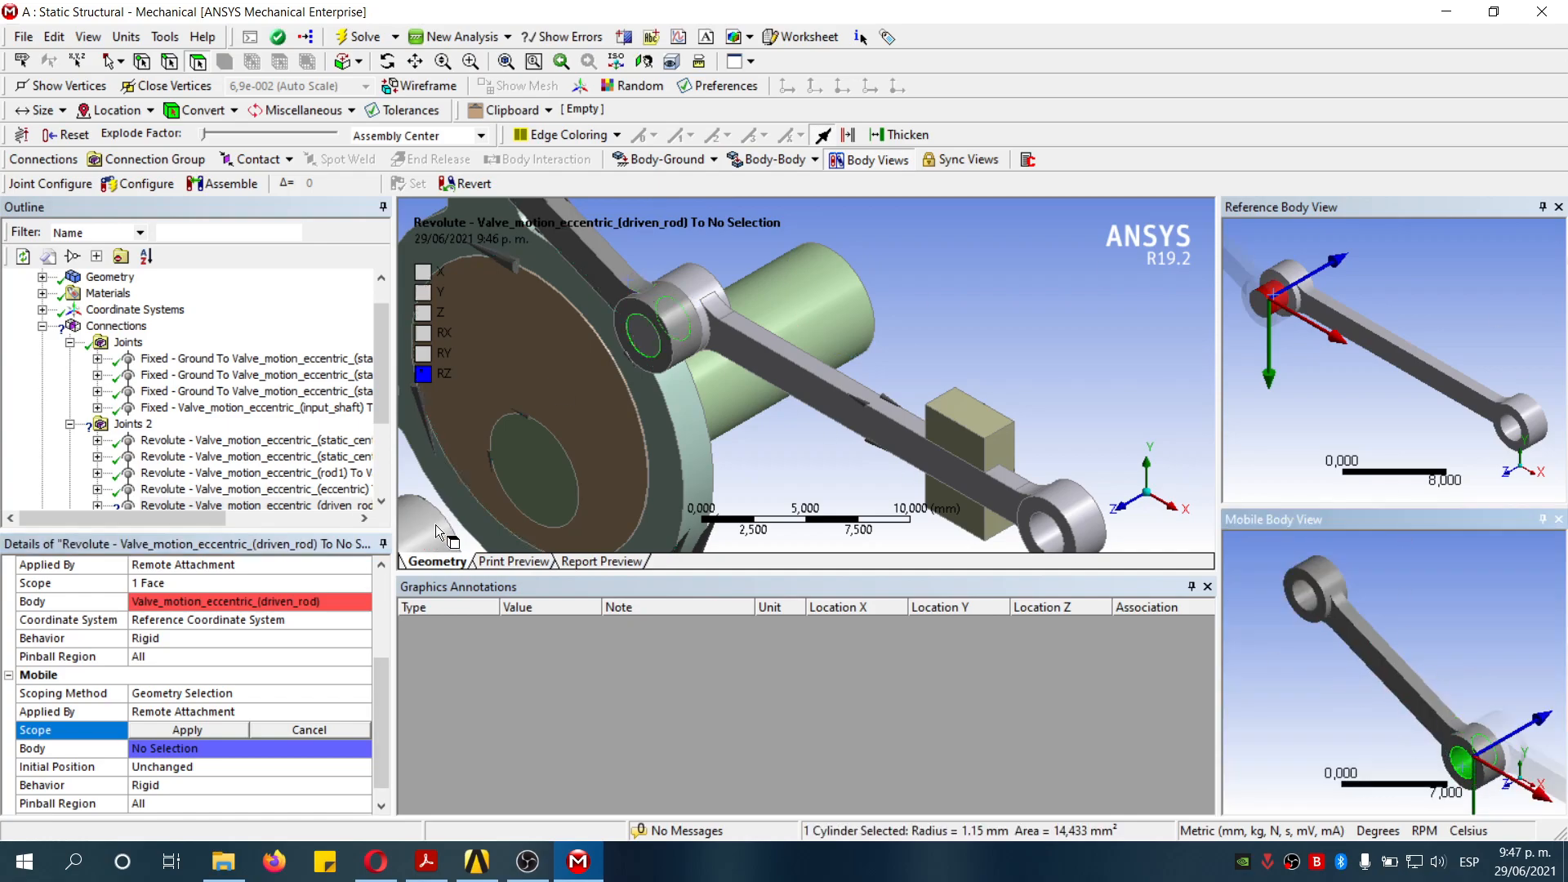
click(188, 729)
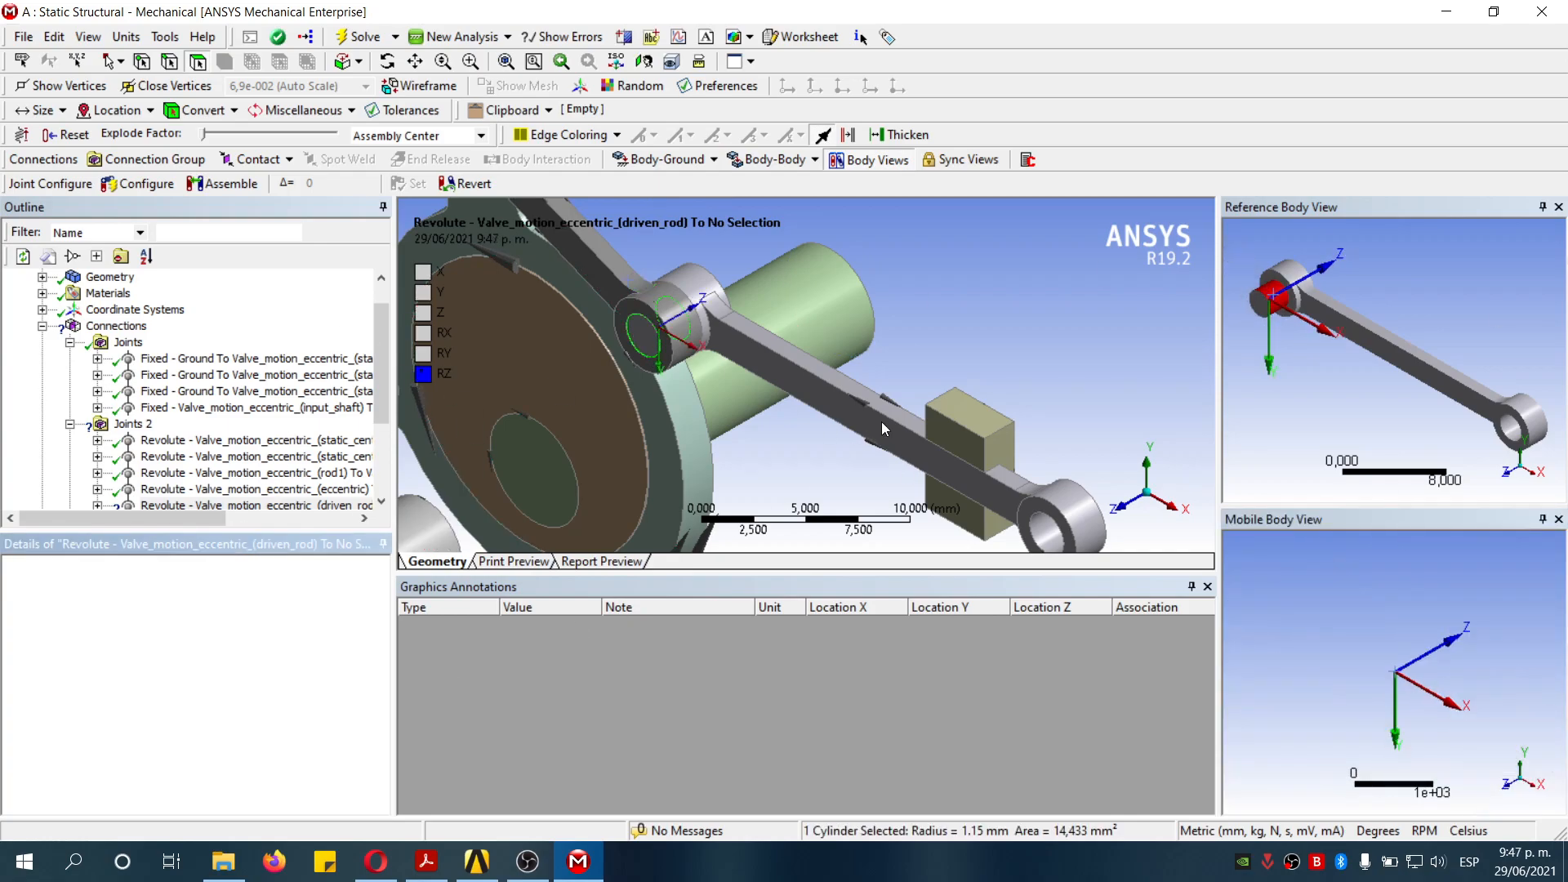
scroll(951, 322, down, 8)
scroll(951, 322, up, 1)
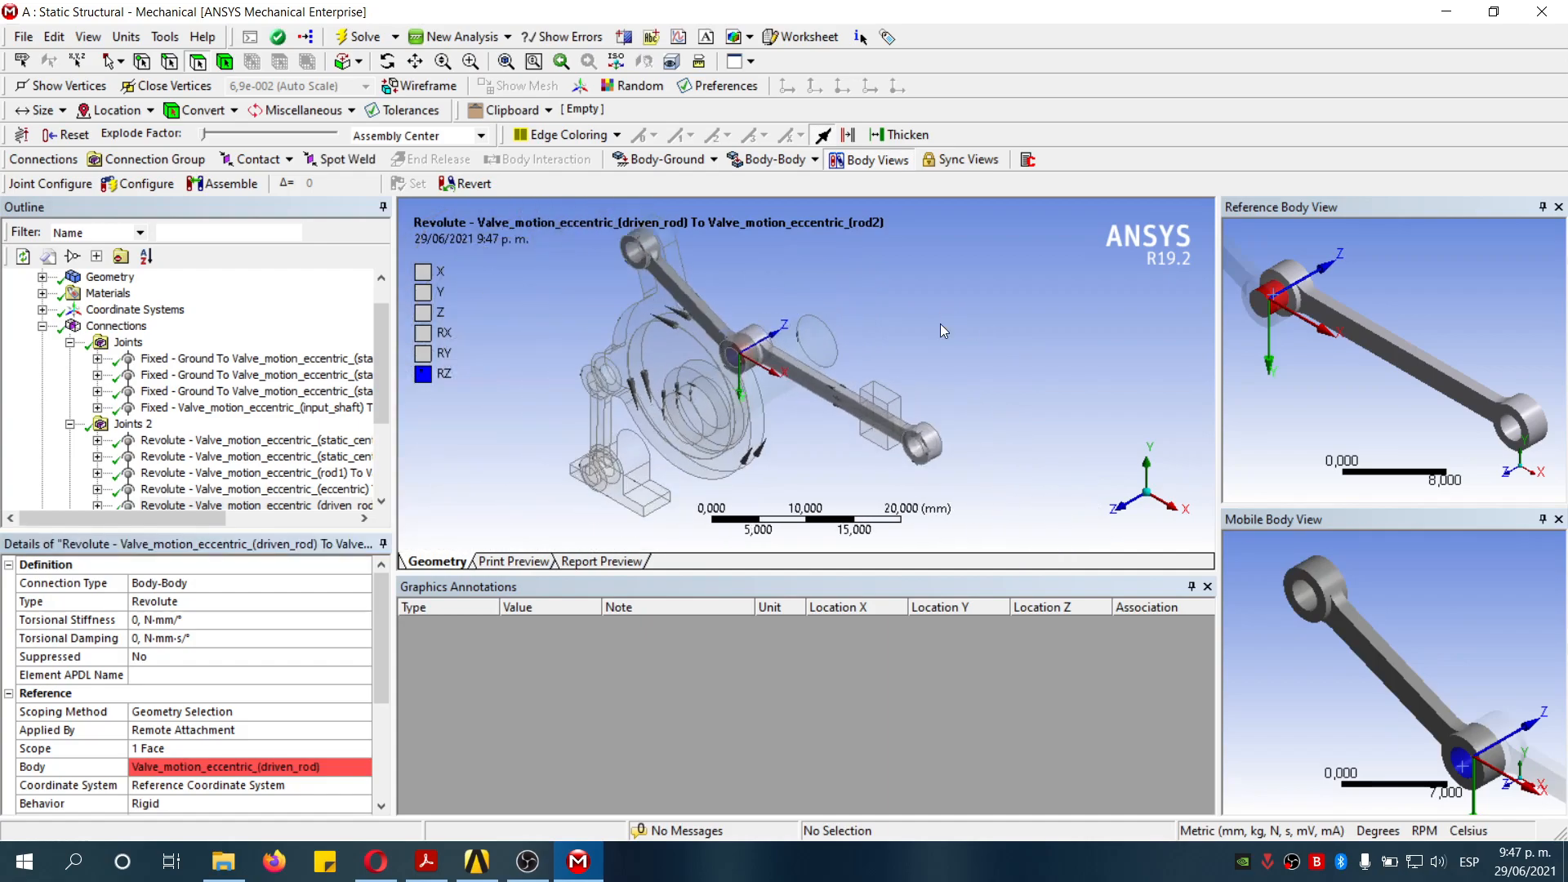
- Insert another body-body revolute joint into Joints 2 with its reference on rod2's other 1.15 mm bore
click(124, 424)
scroll(1131, 278, down, 2)
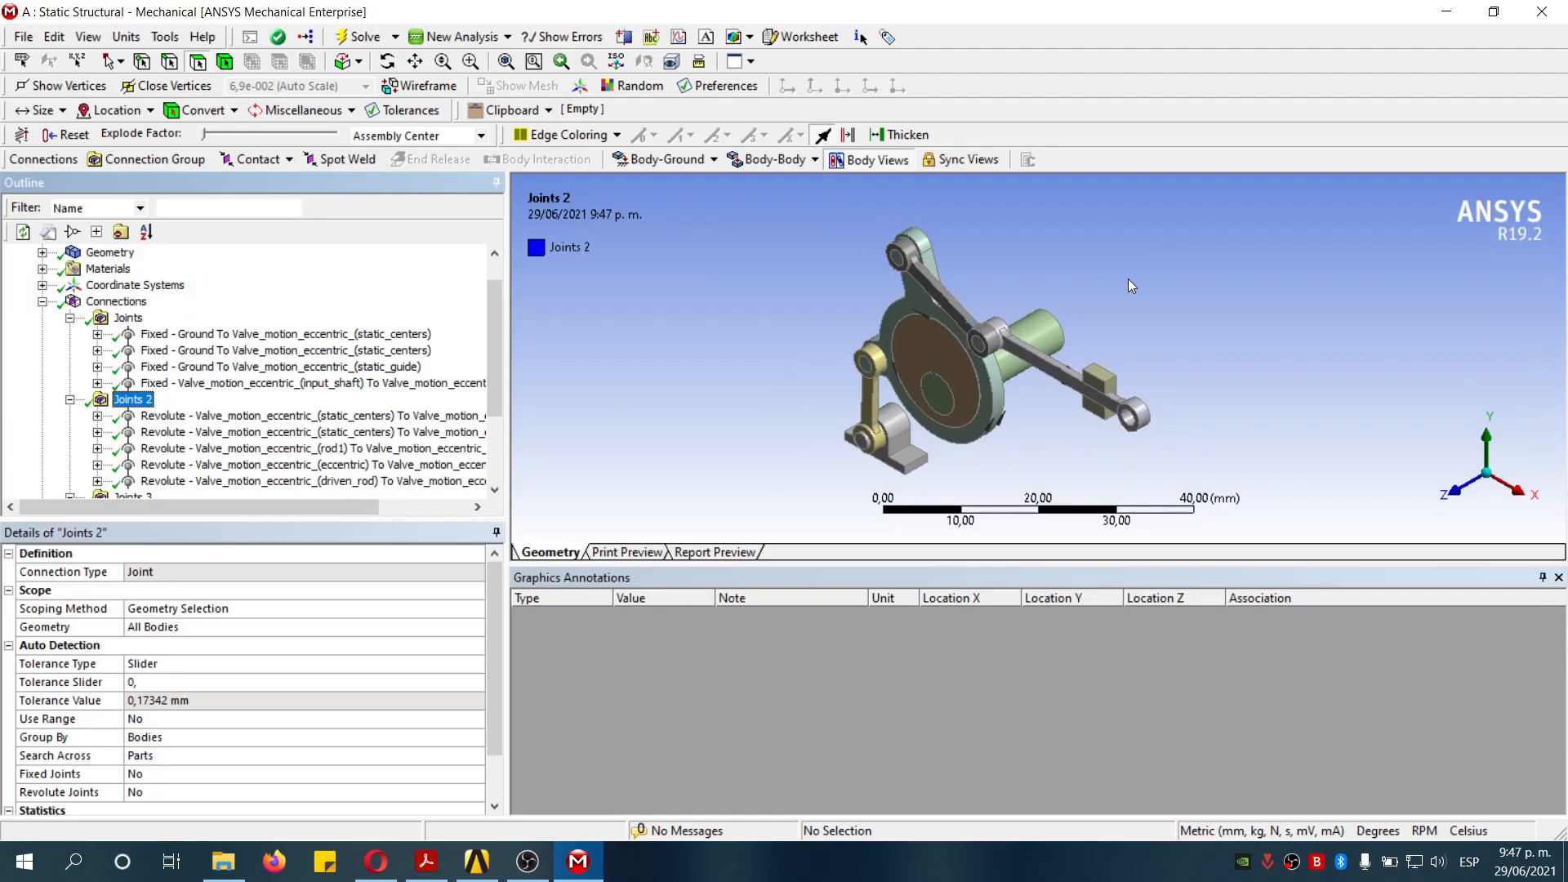
click(771, 160)
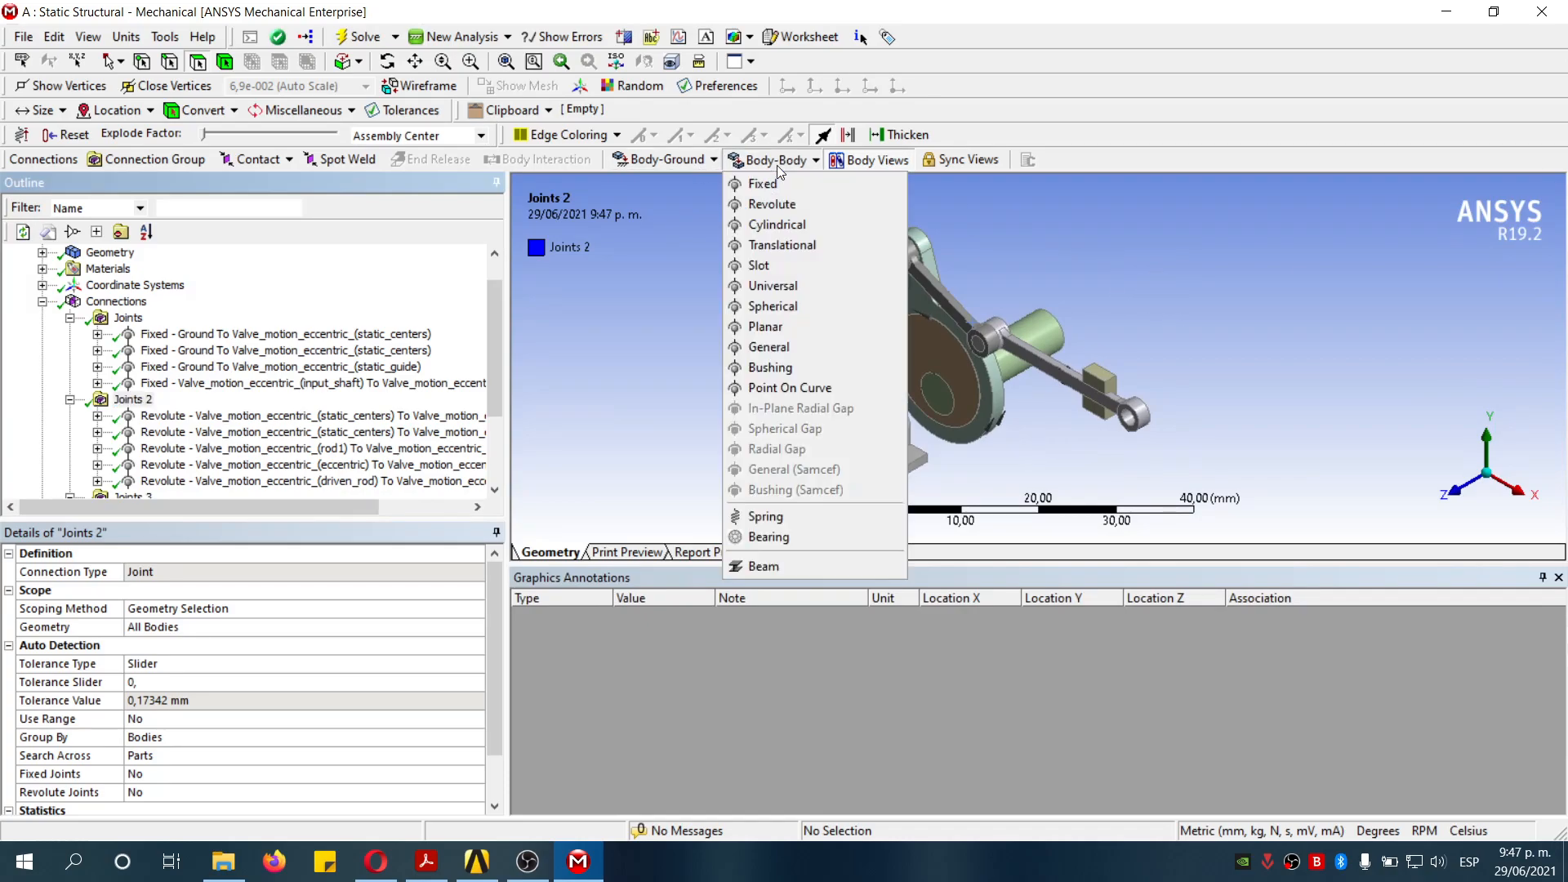
click(778, 214)
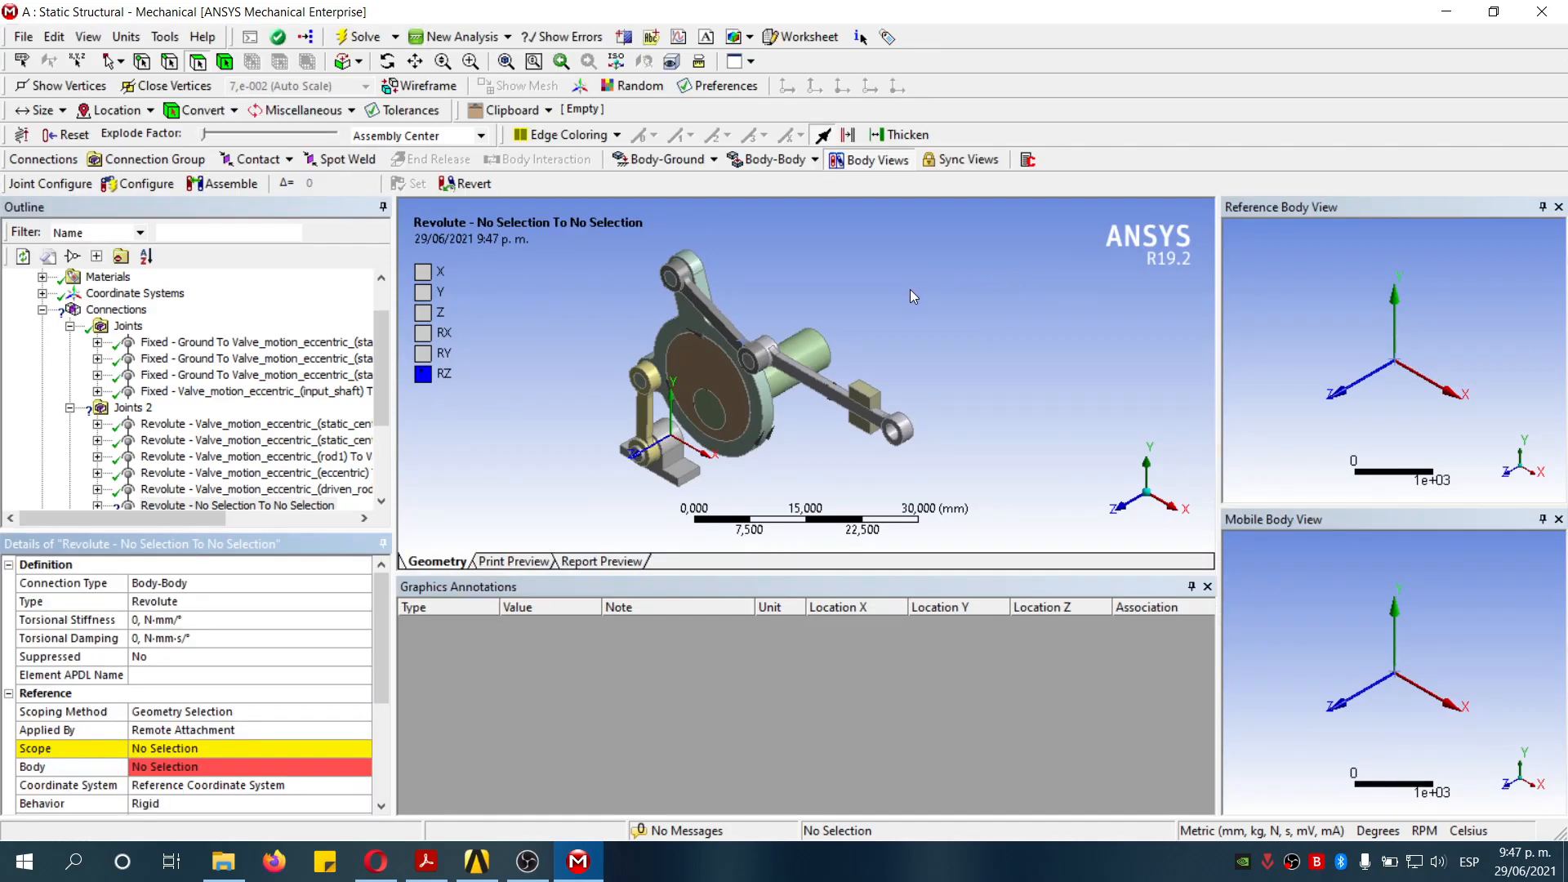
right_drag(641, 252, 737, 304)
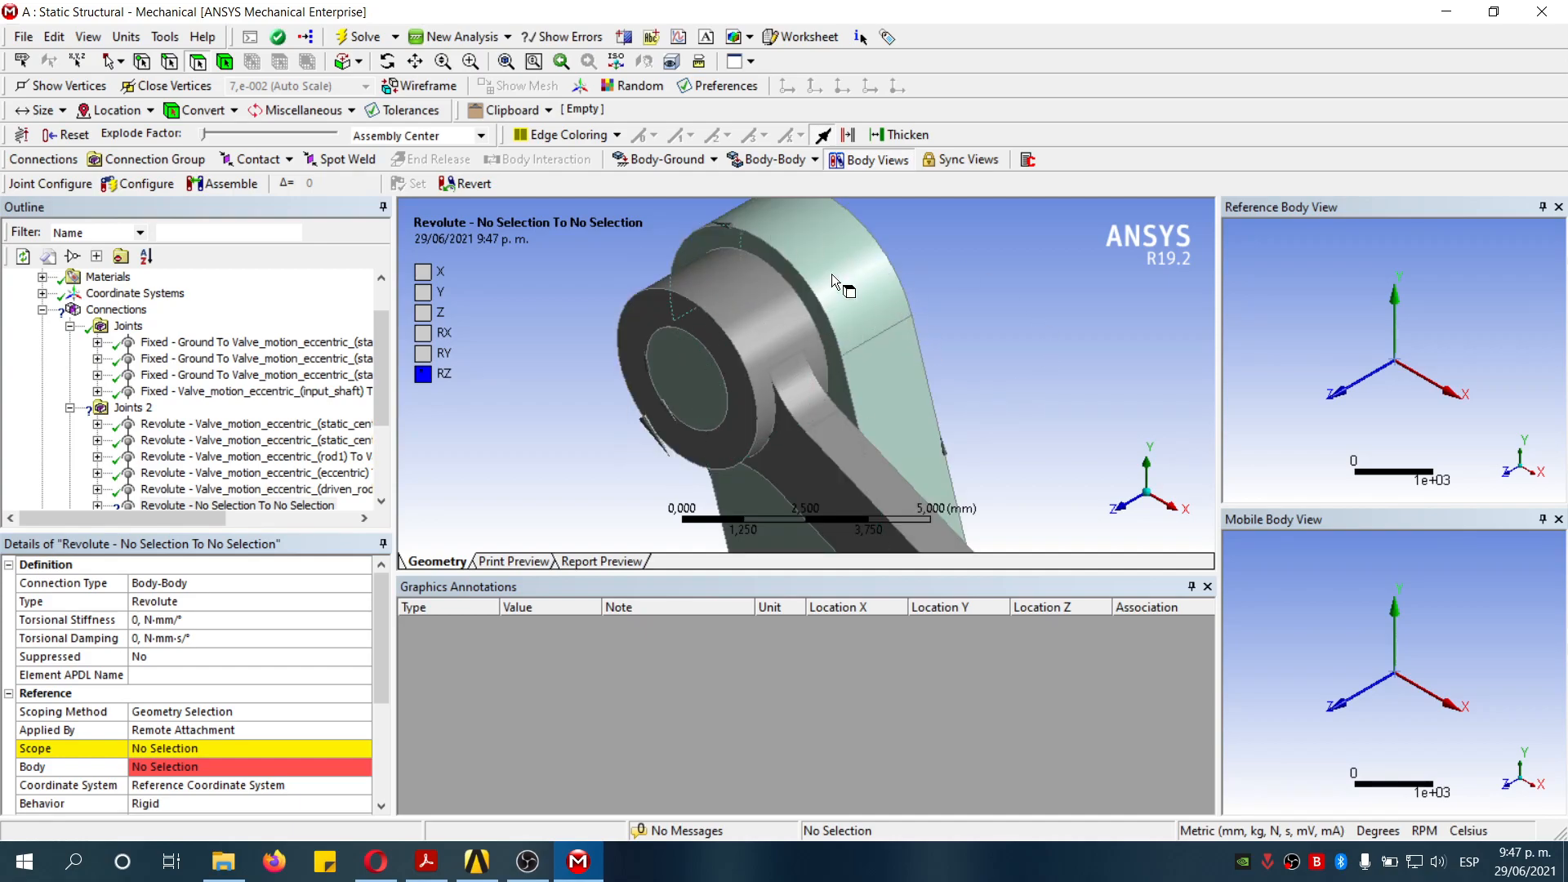
click(235, 748)
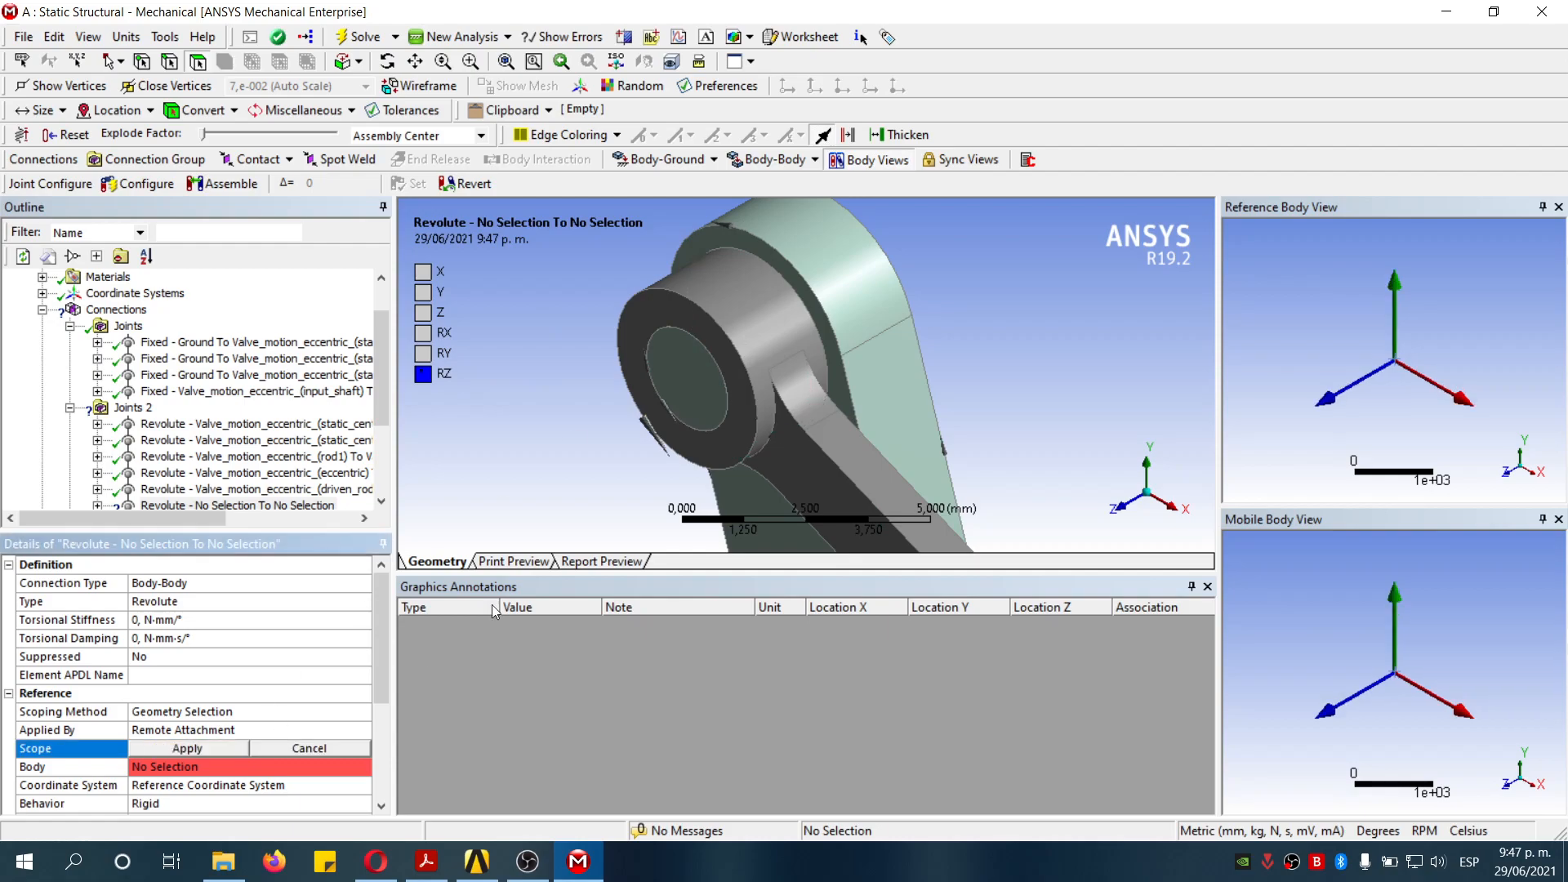
click(752, 332)
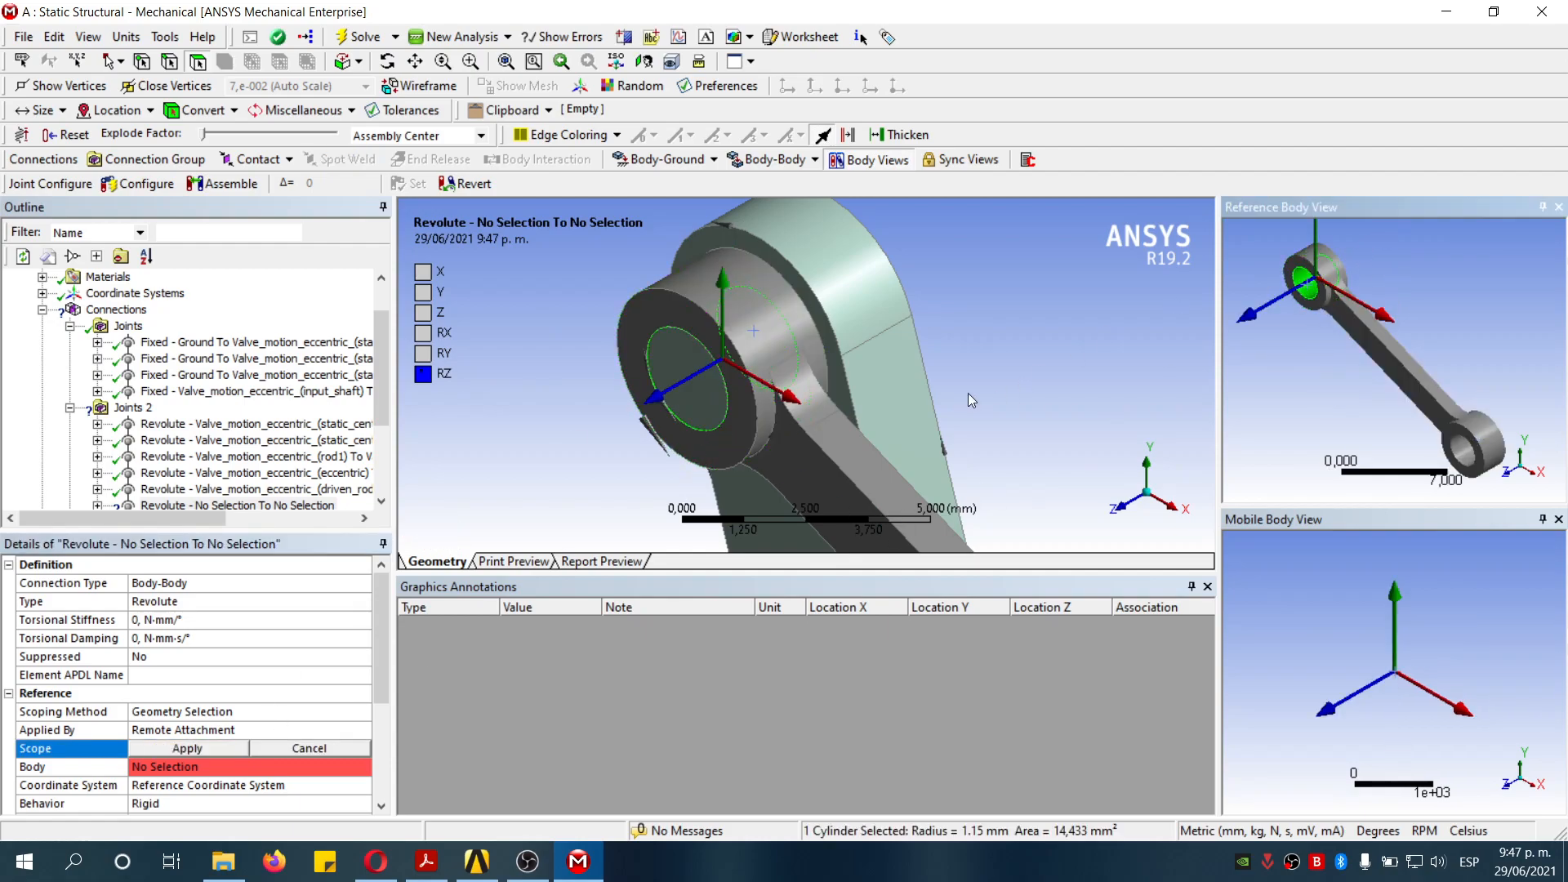
click(187, 748)
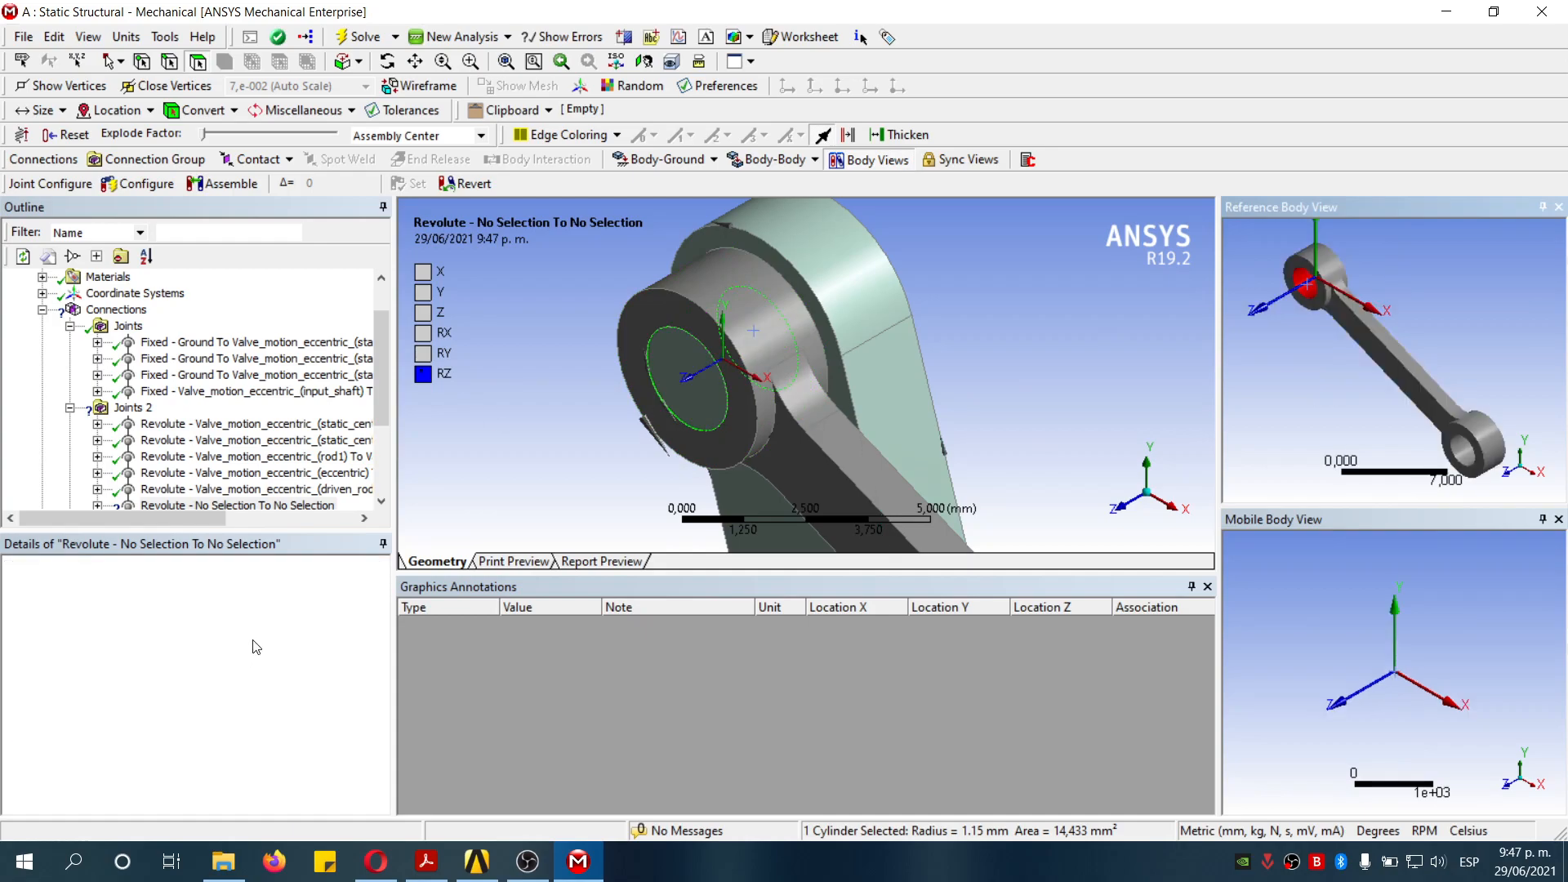
- Scope the rod2 revolute joint's mobile side to the follower's 1.15 mm pin bore
scroll(236, 694, down, 3)
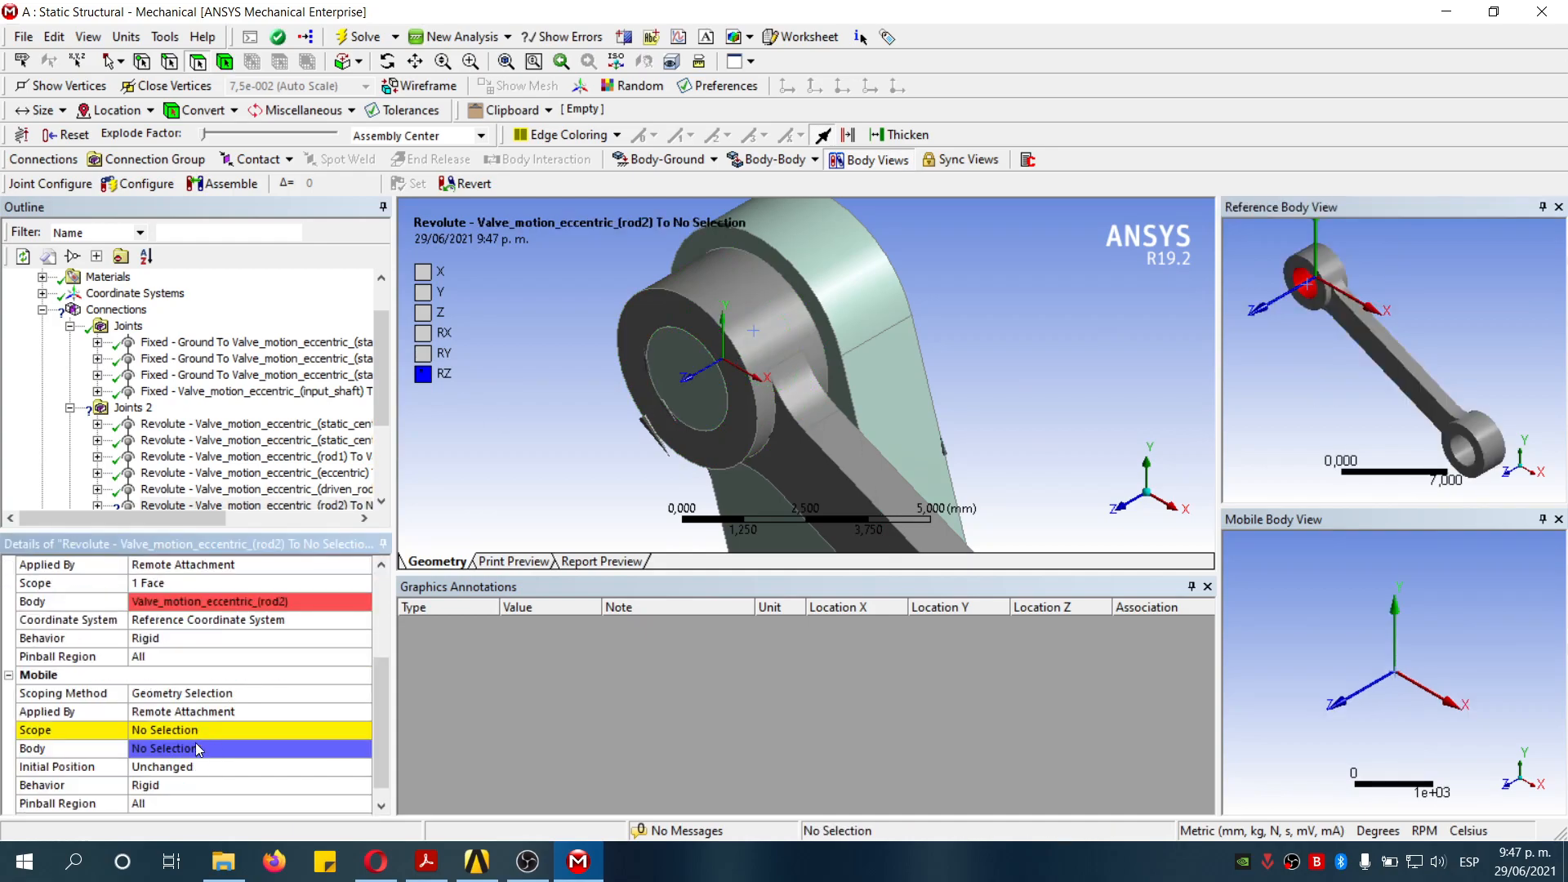
click(188, 731)
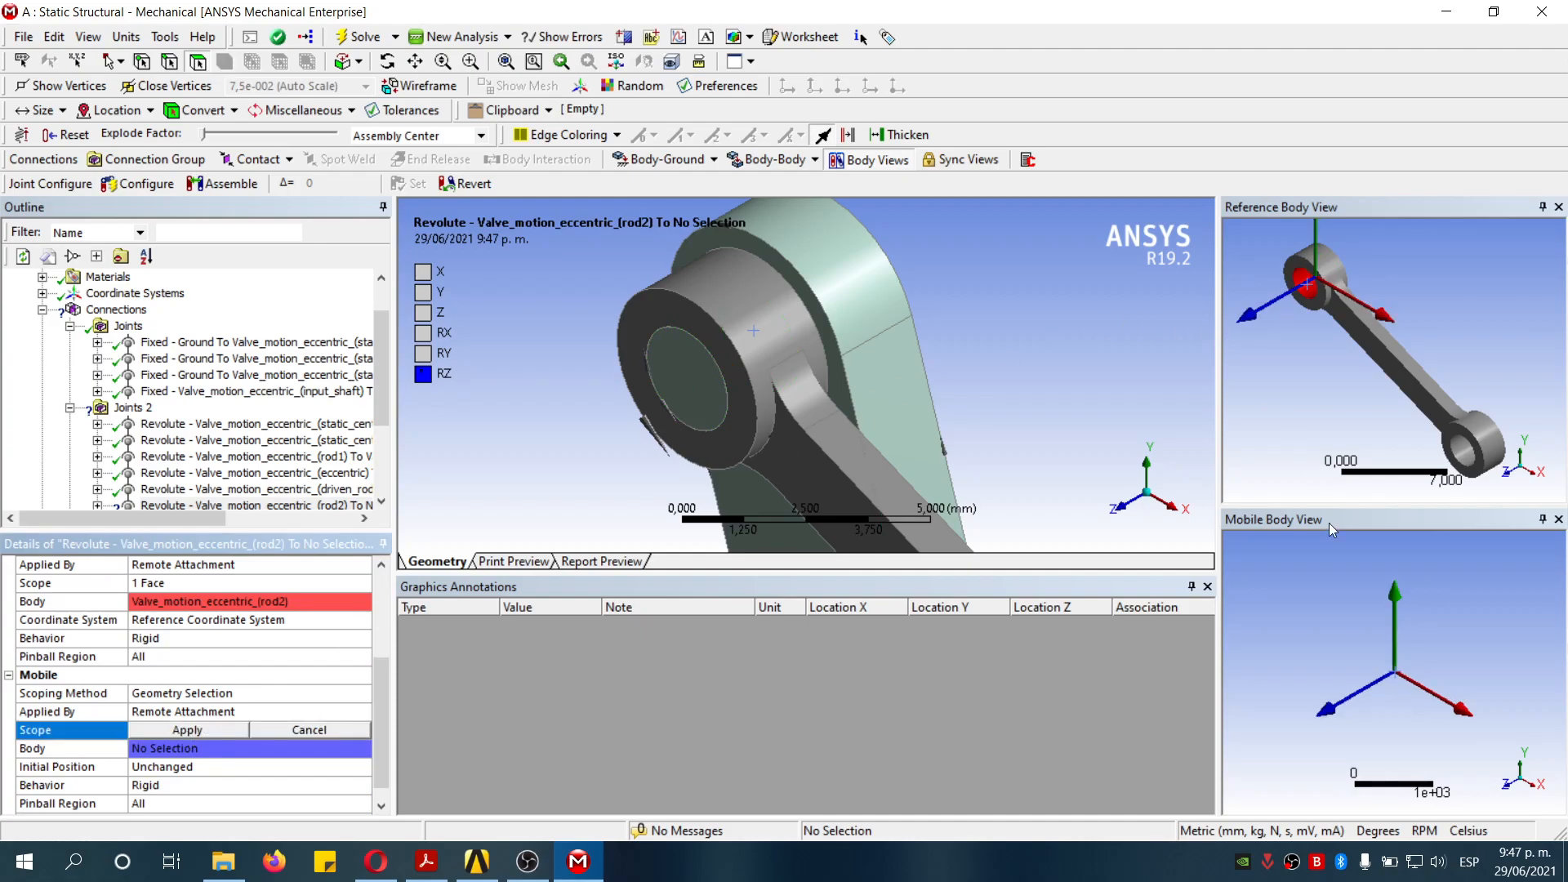
click(902, 275)
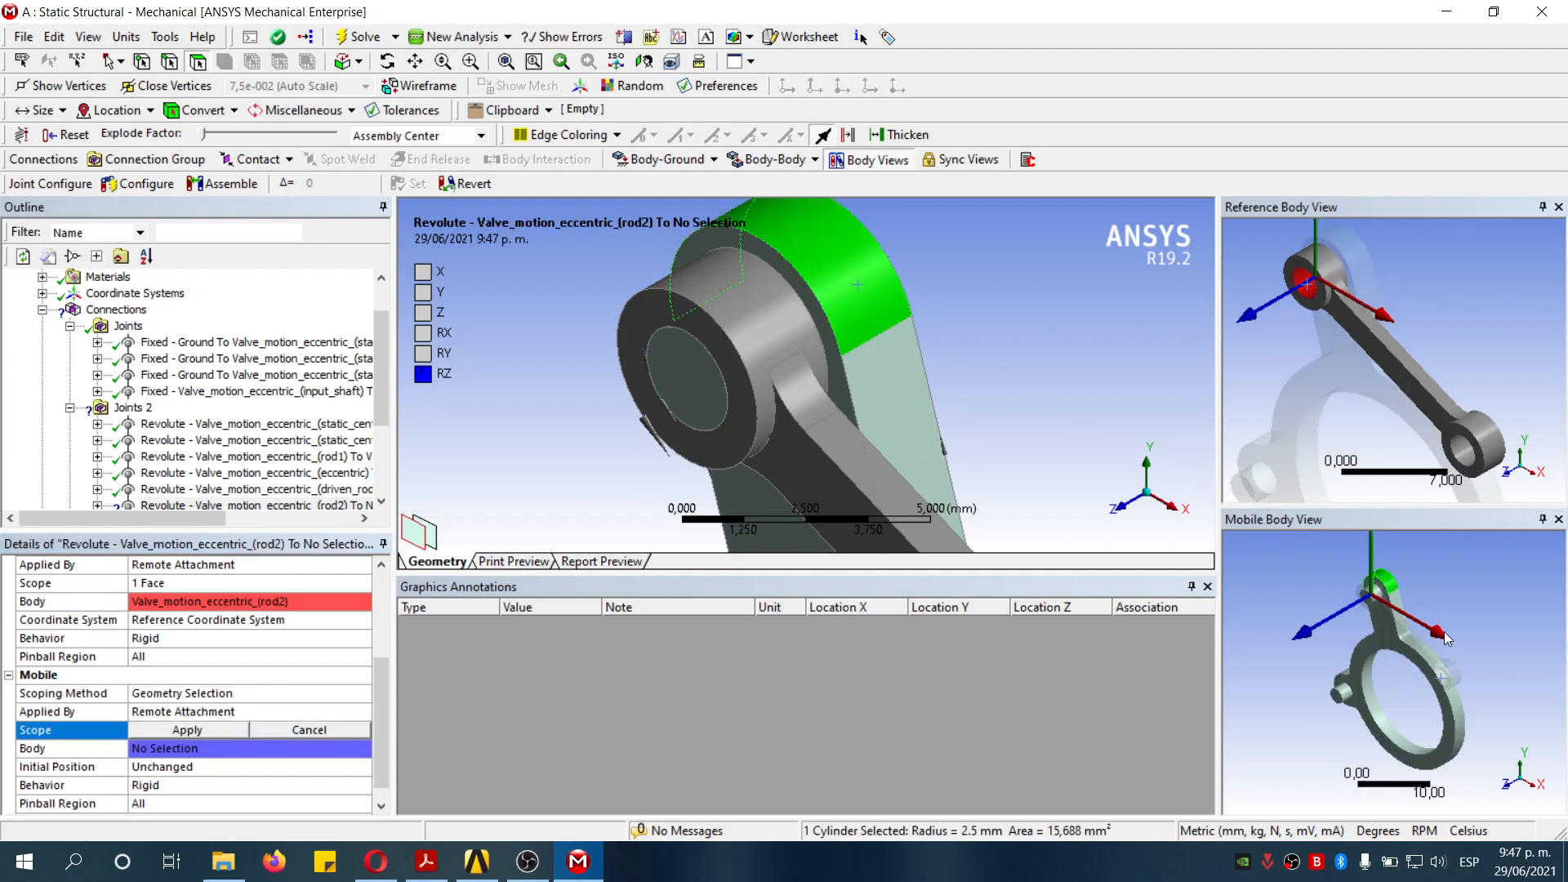
right_drag(1349, 569, 1414, 652)
click(1379, 609)
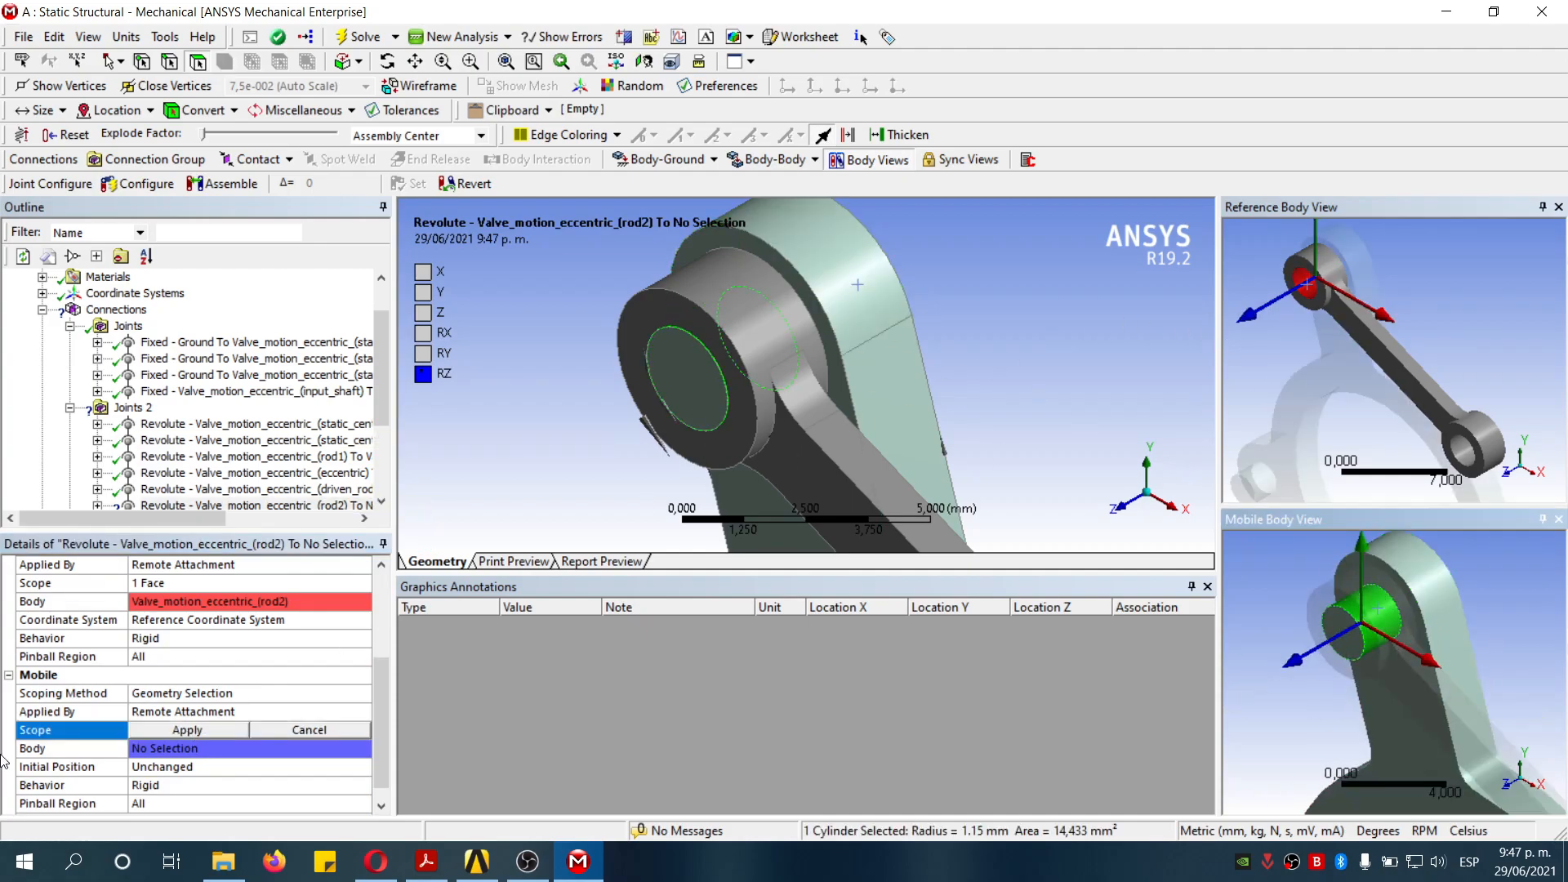
click(214, 728)
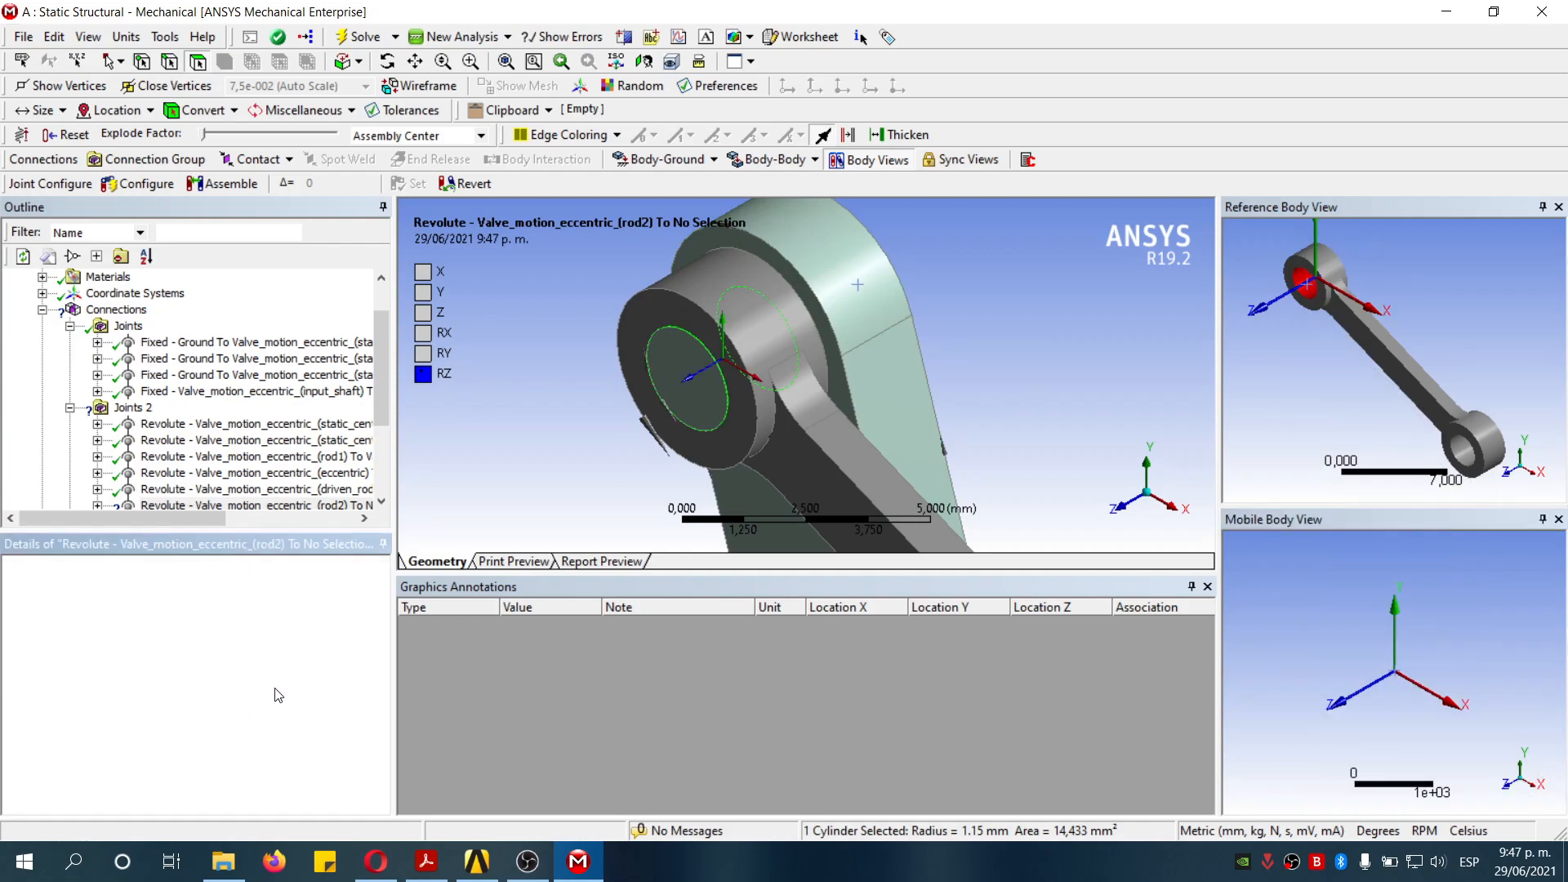
scroll(1027, 357, down, 7)
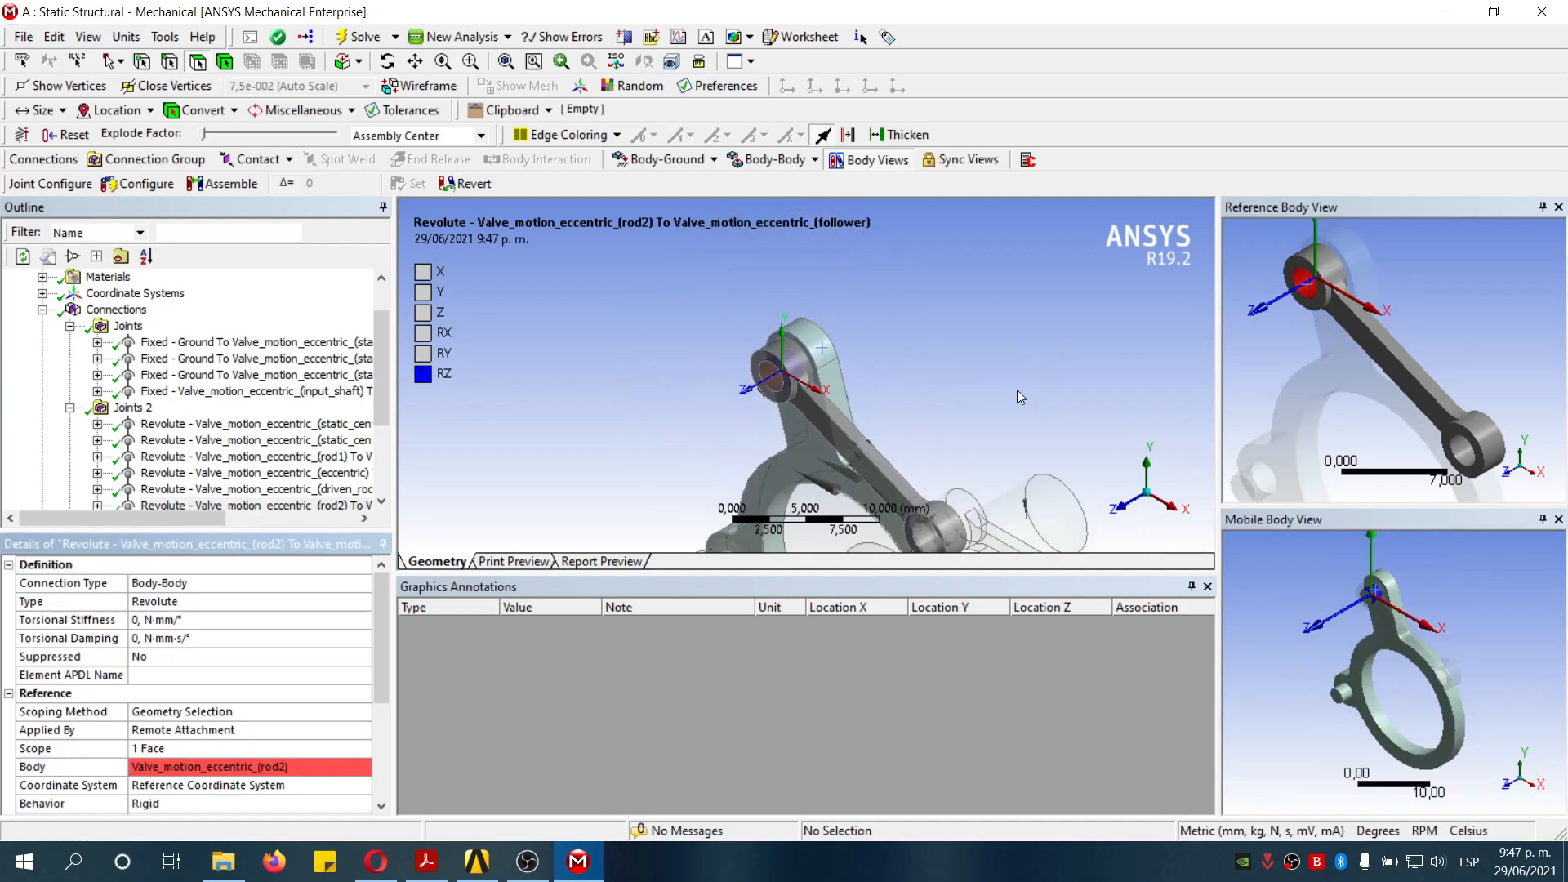
scroll(912, 459, down, 5)
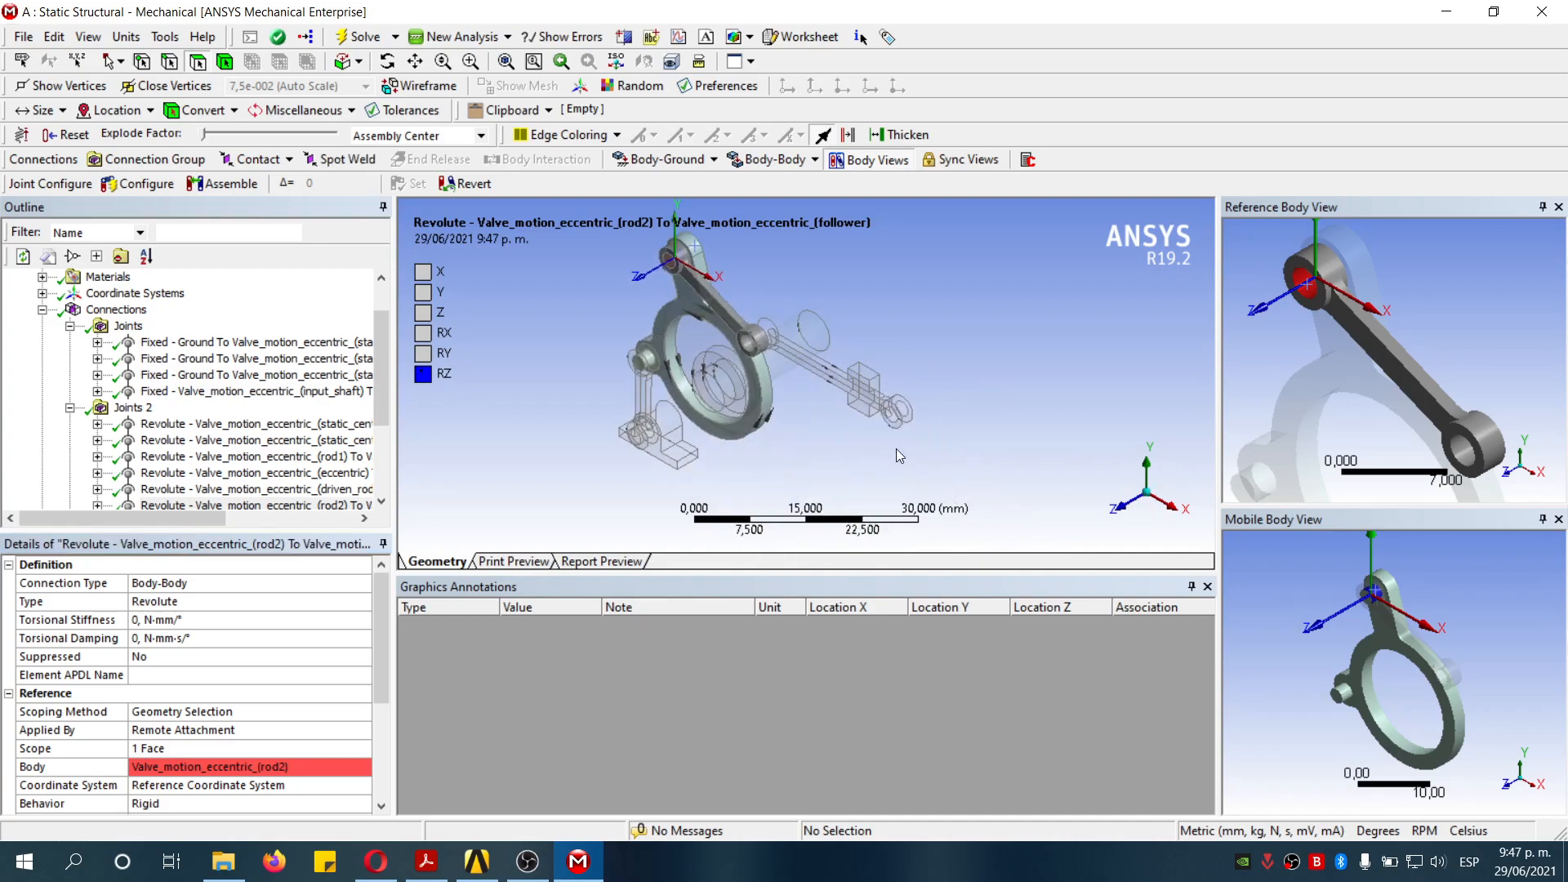
- Inspect the static centers to input shaft revolute joint in a front-on view
click(116, 310)
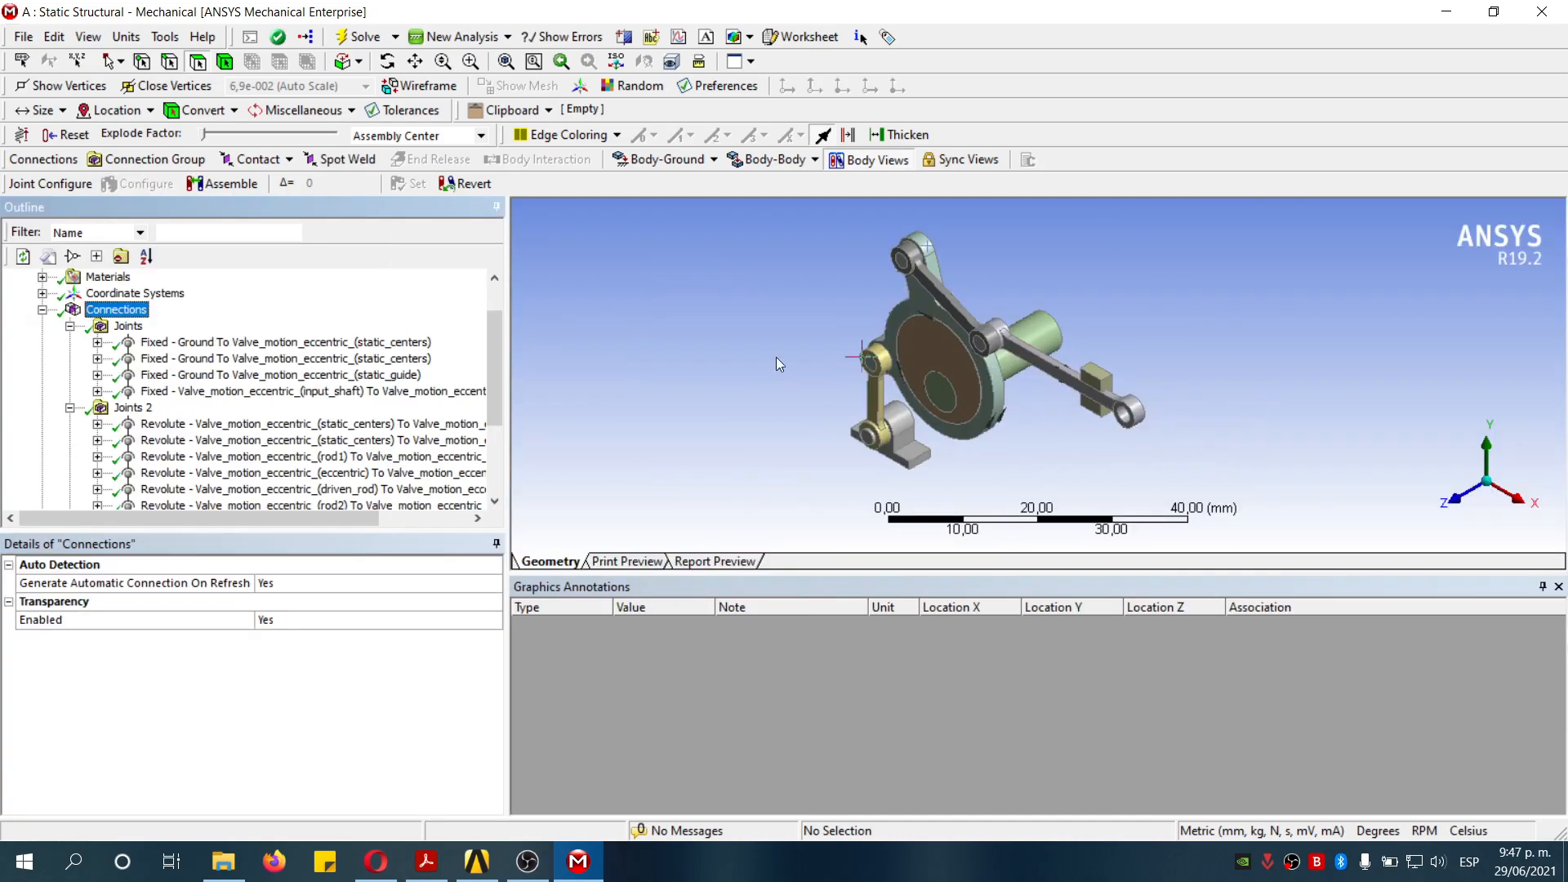
click(1306, 351)
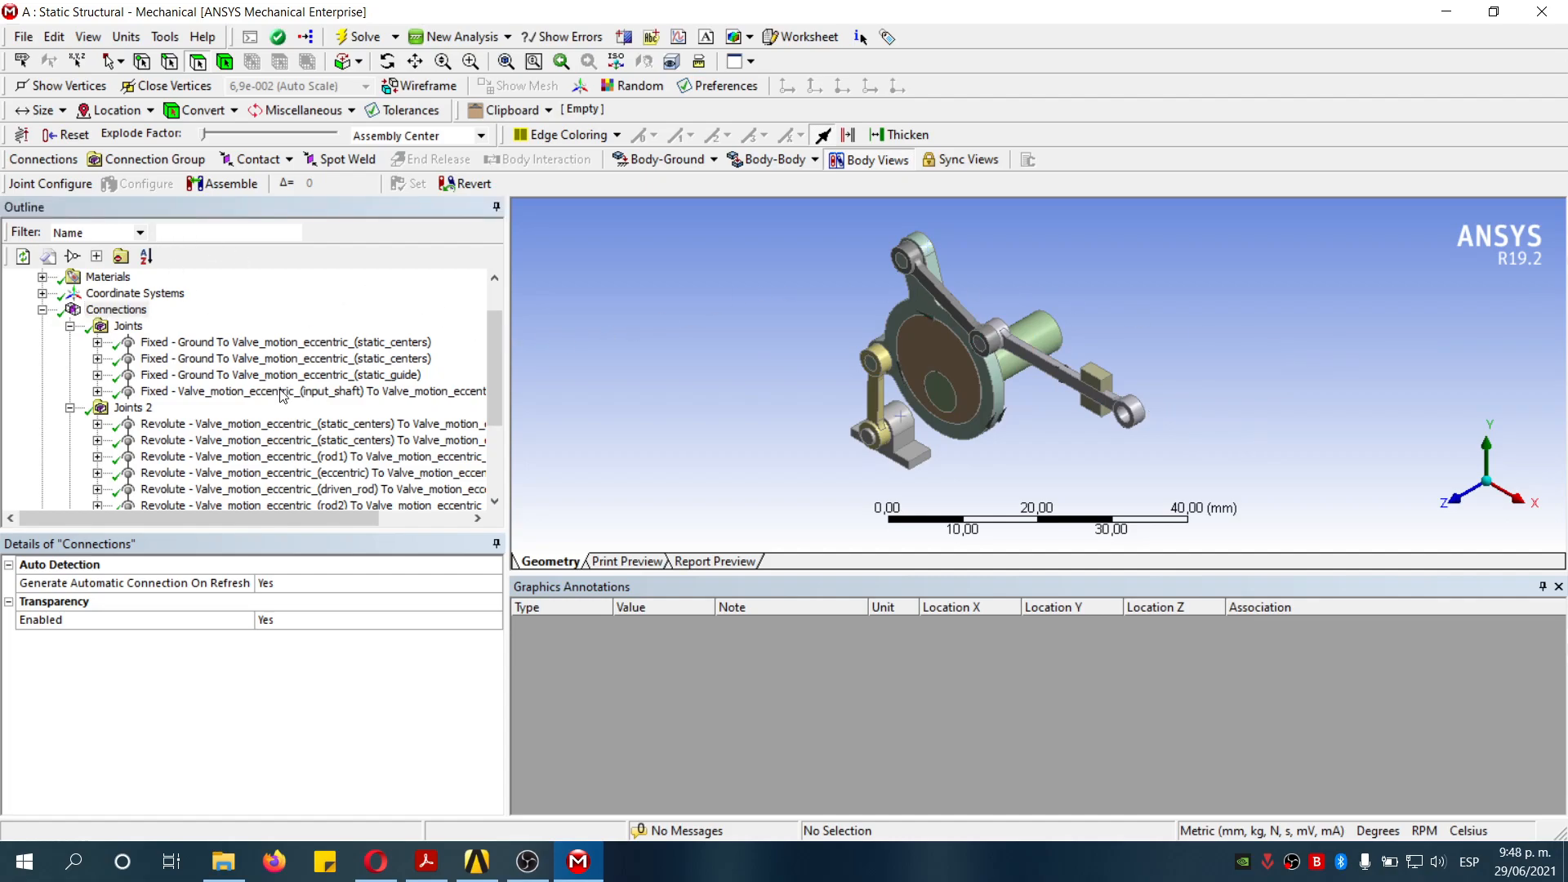
click(420, 441)
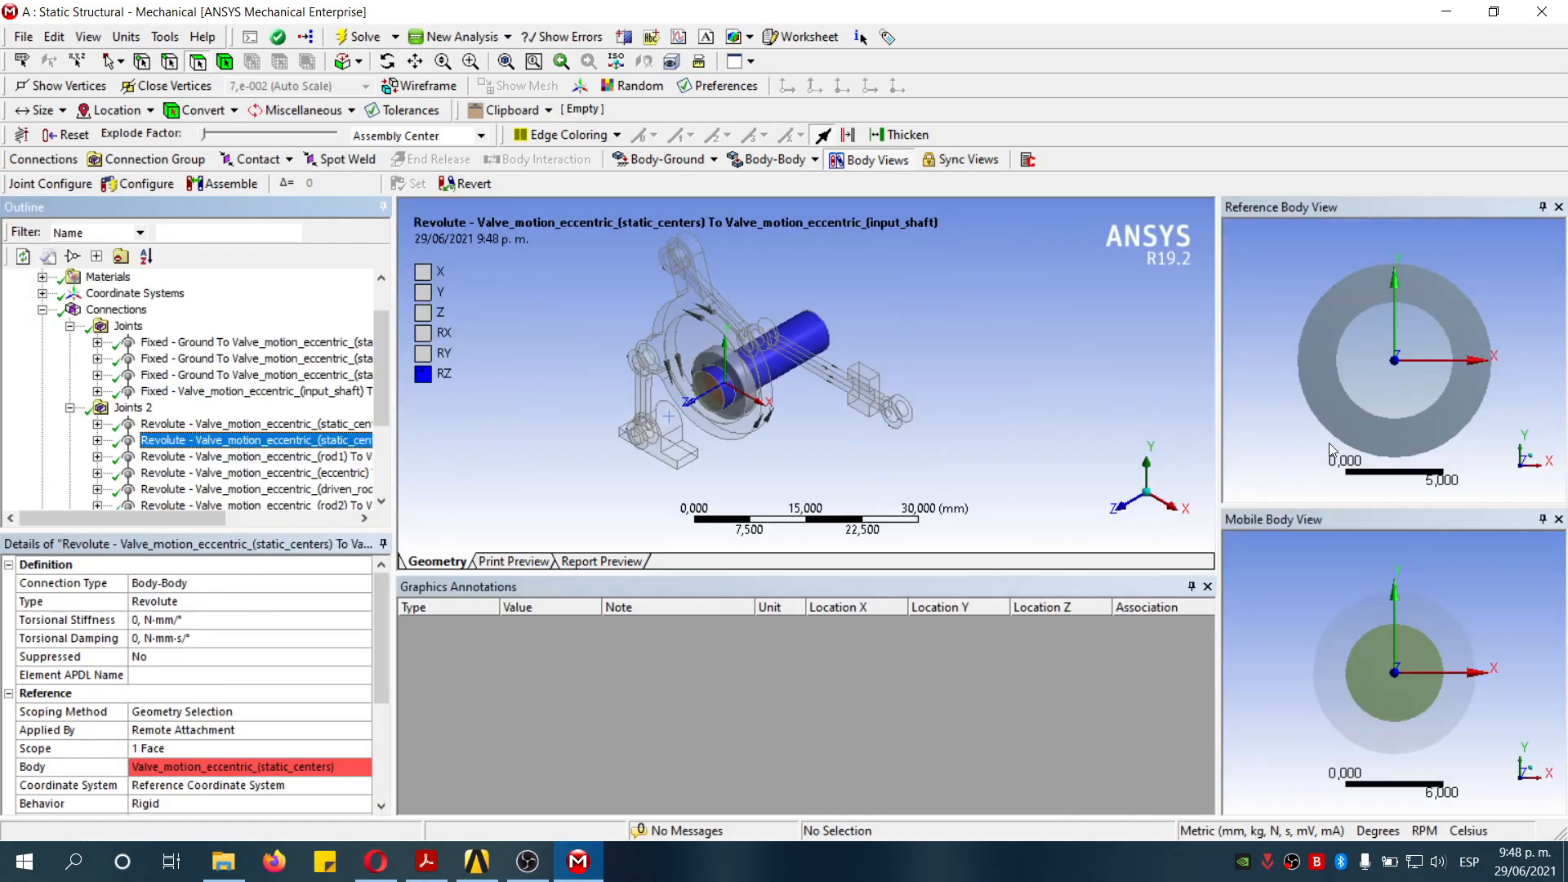
click(1125, 512)
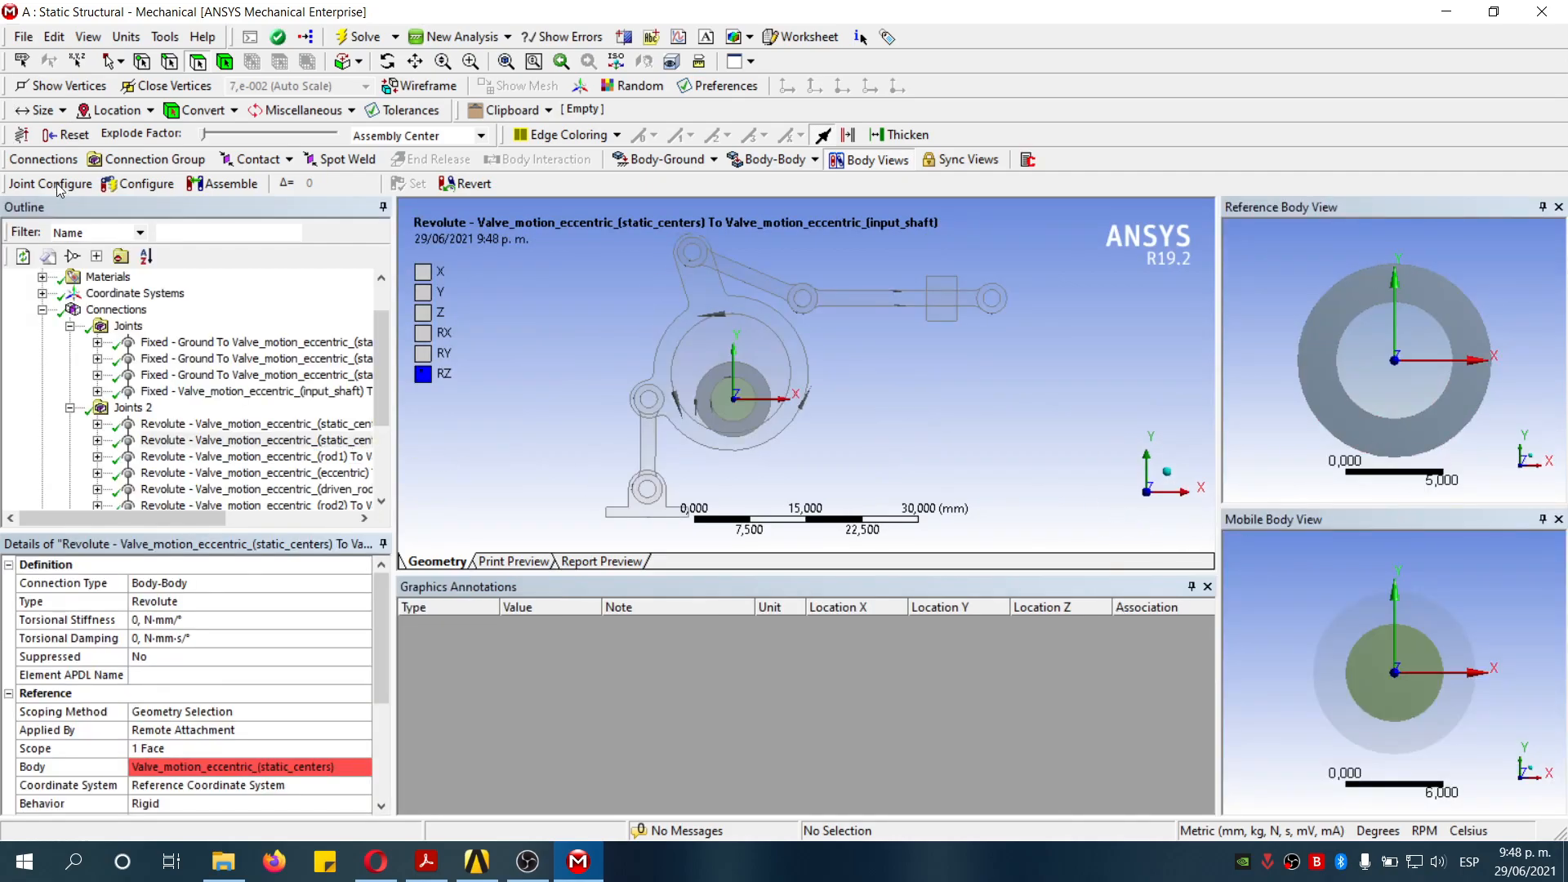
- Preview the static centers to input shaft revolute joint's rotation with Joint Configure, then leave it
click(147, 185)
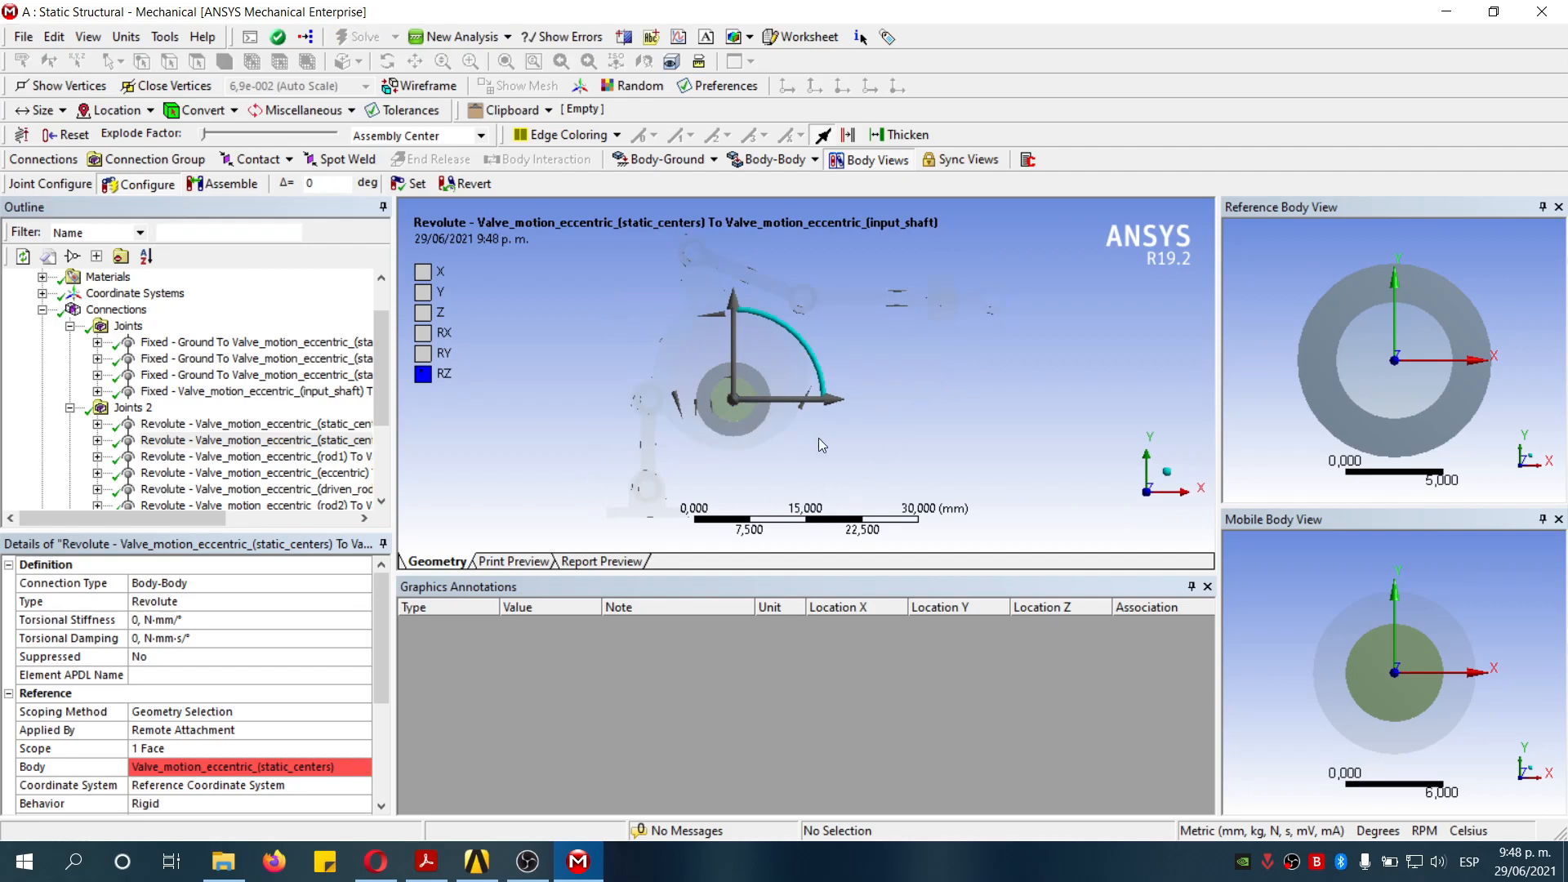
drag(824, 384, 694, 364)
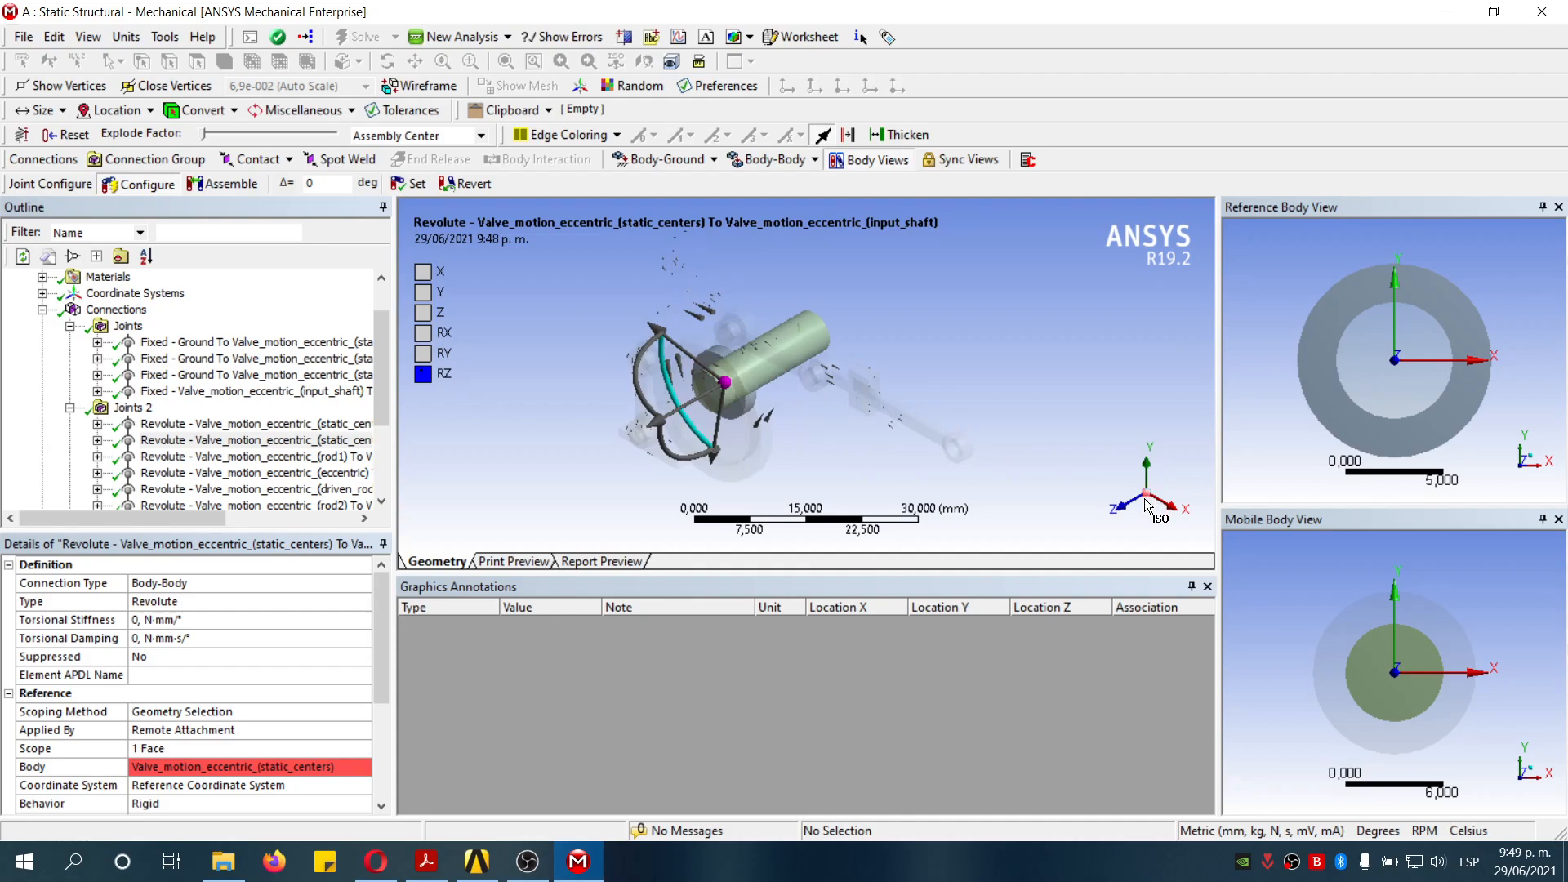
click(128, 185)
click(116, 309)
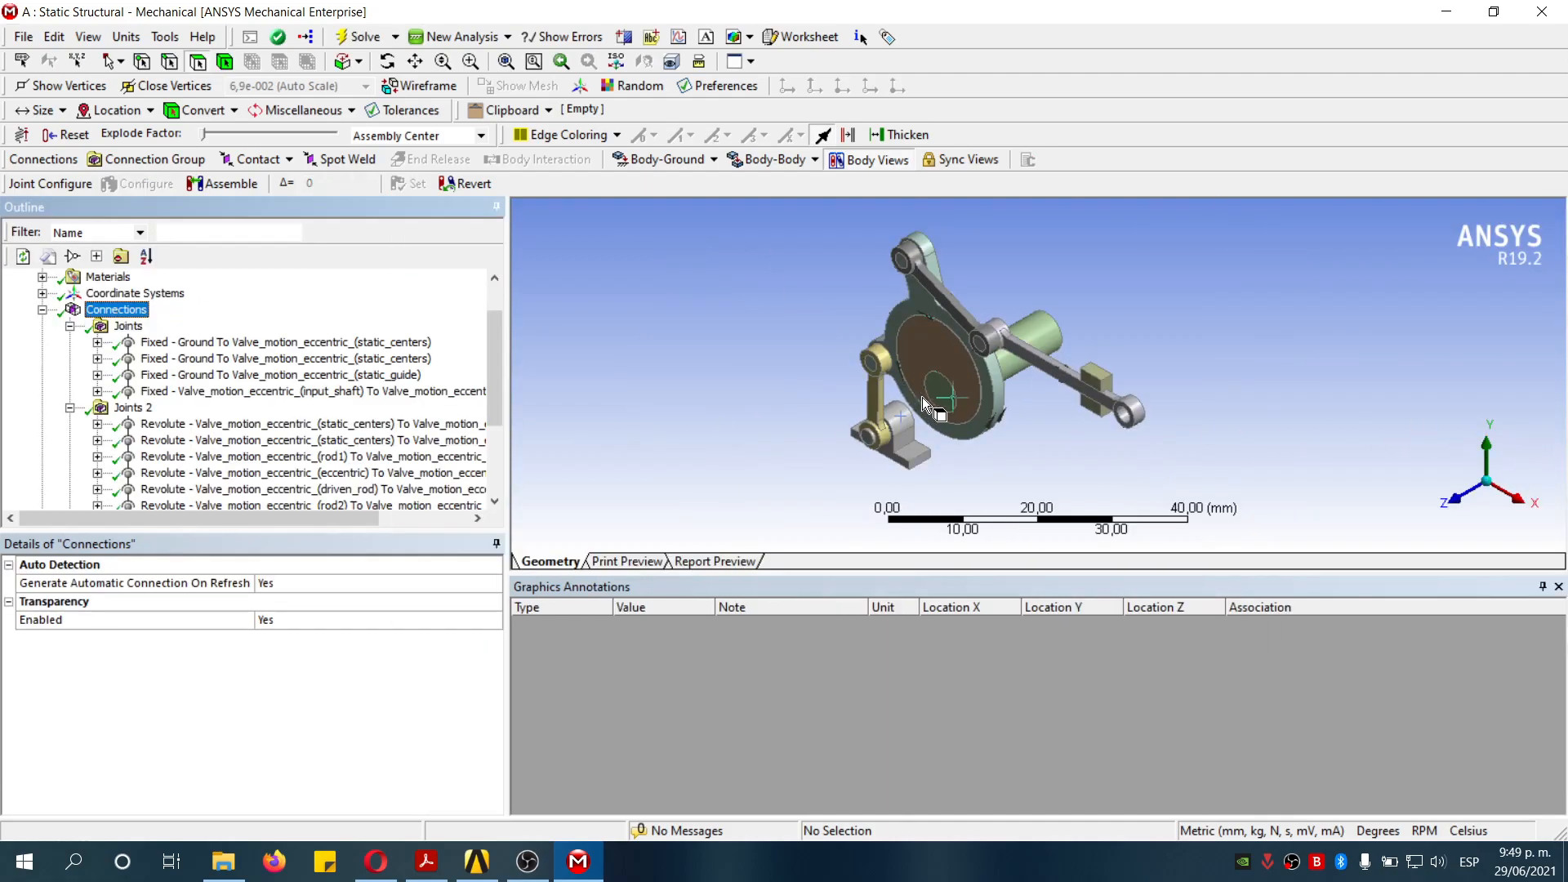
- Insert a mesh method scoped to the four moving linkage bodies
scroll(335, 446, down, 2)
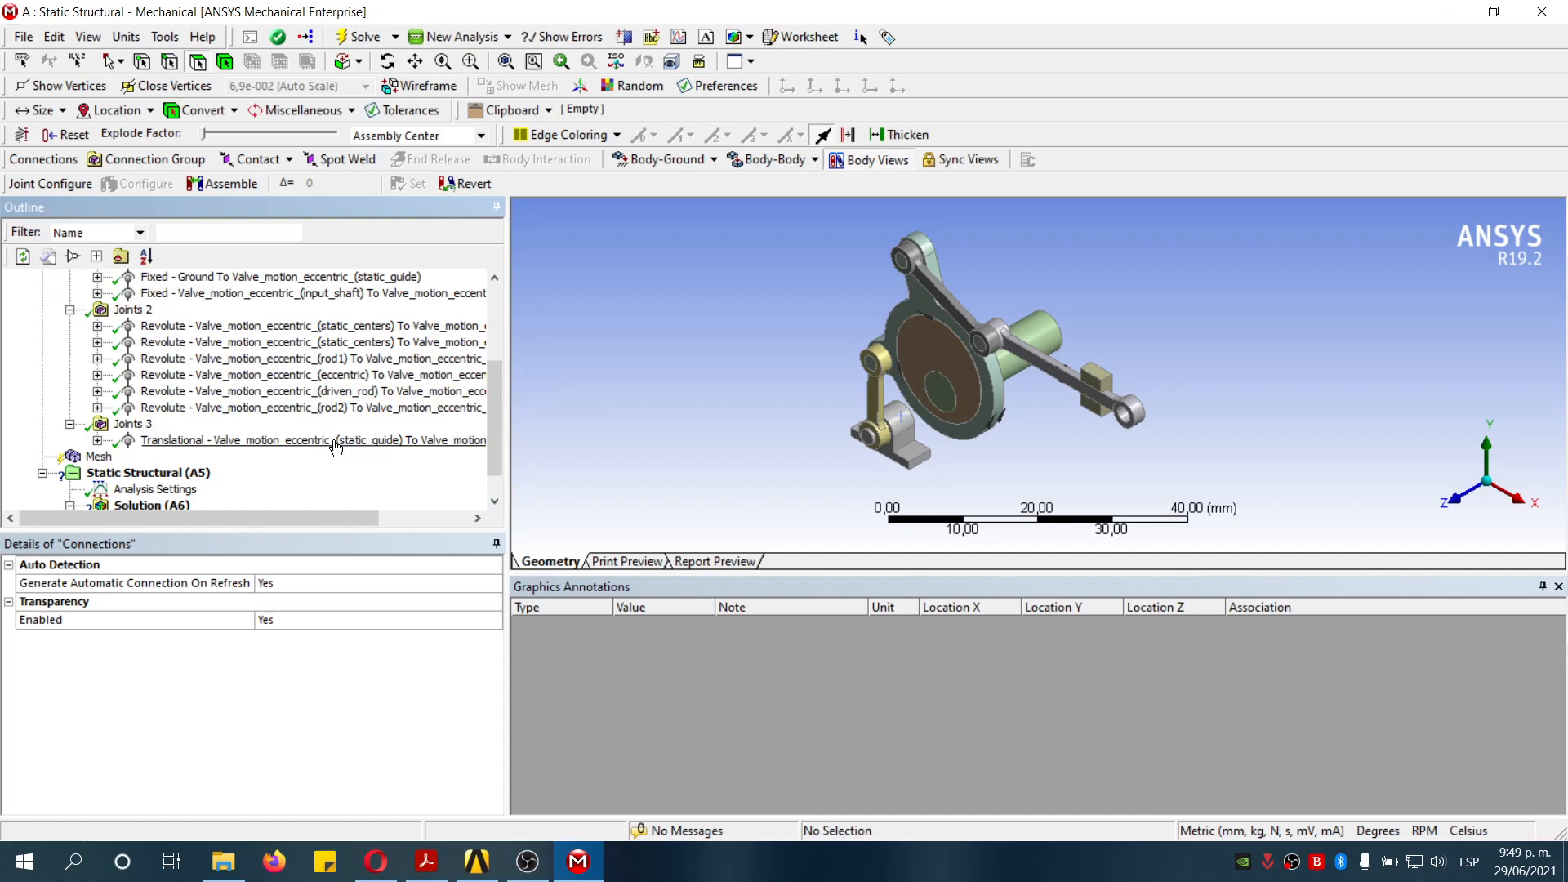
click(98, 455)
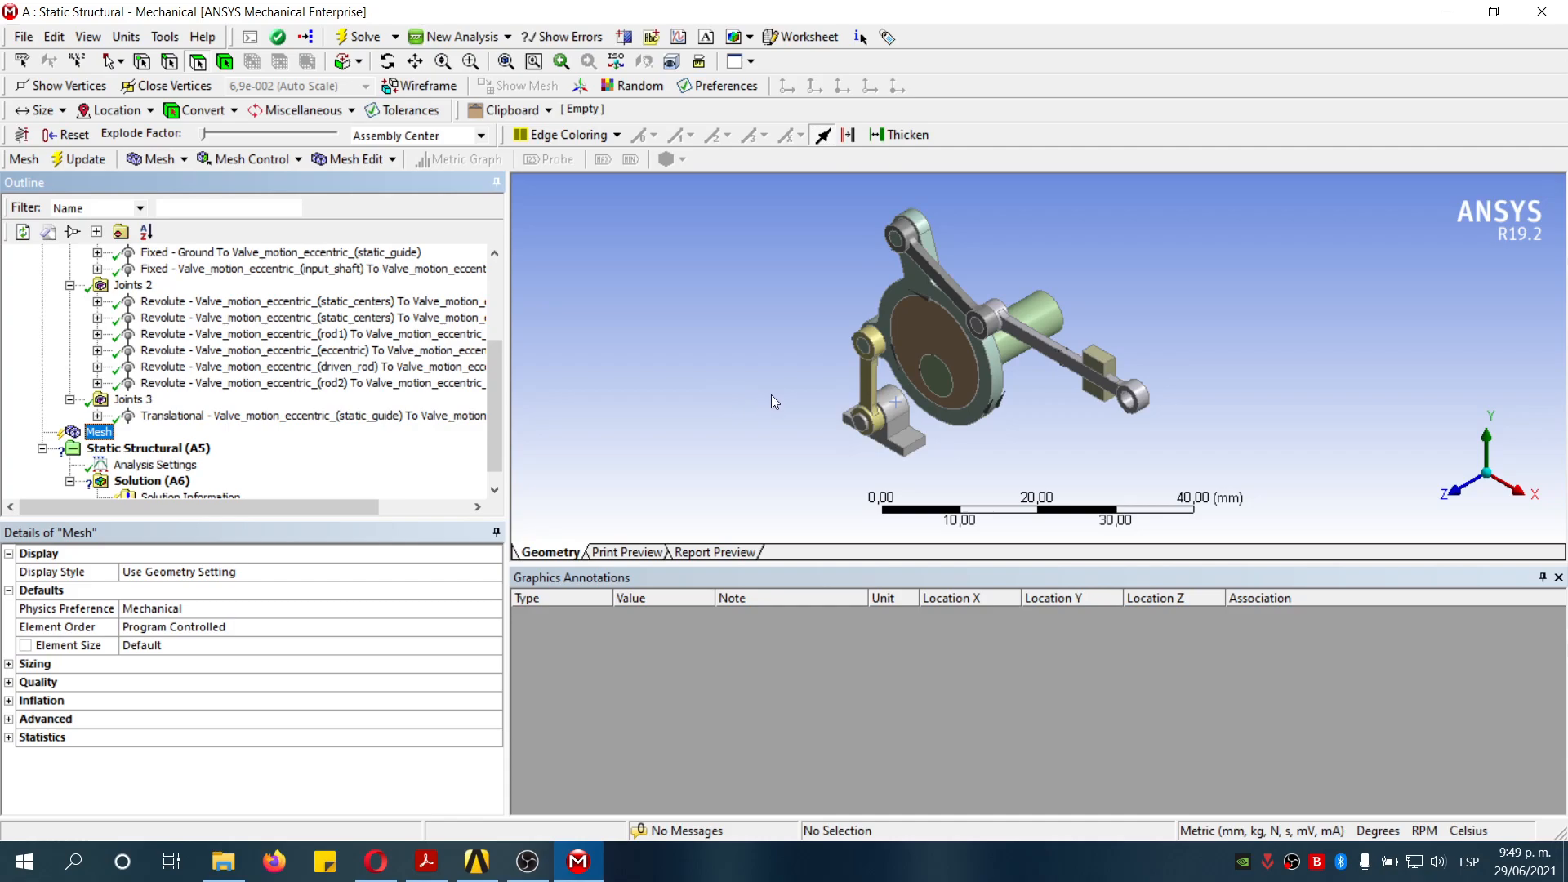
right_click(94, 434)
mouse_move(171, 457)
click(363, 449)
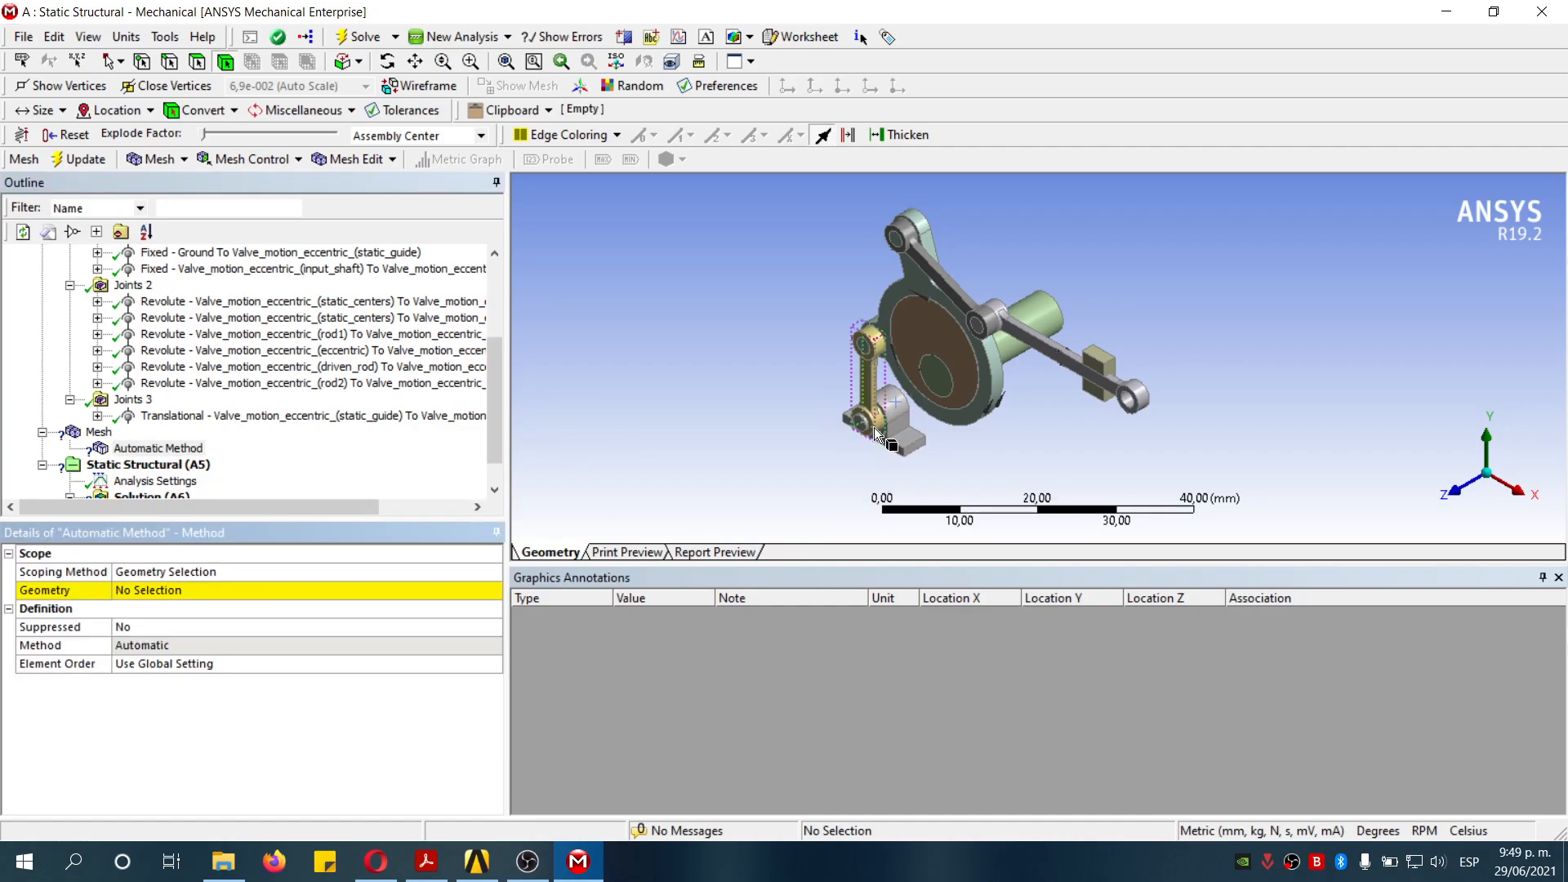
click(869, 393)
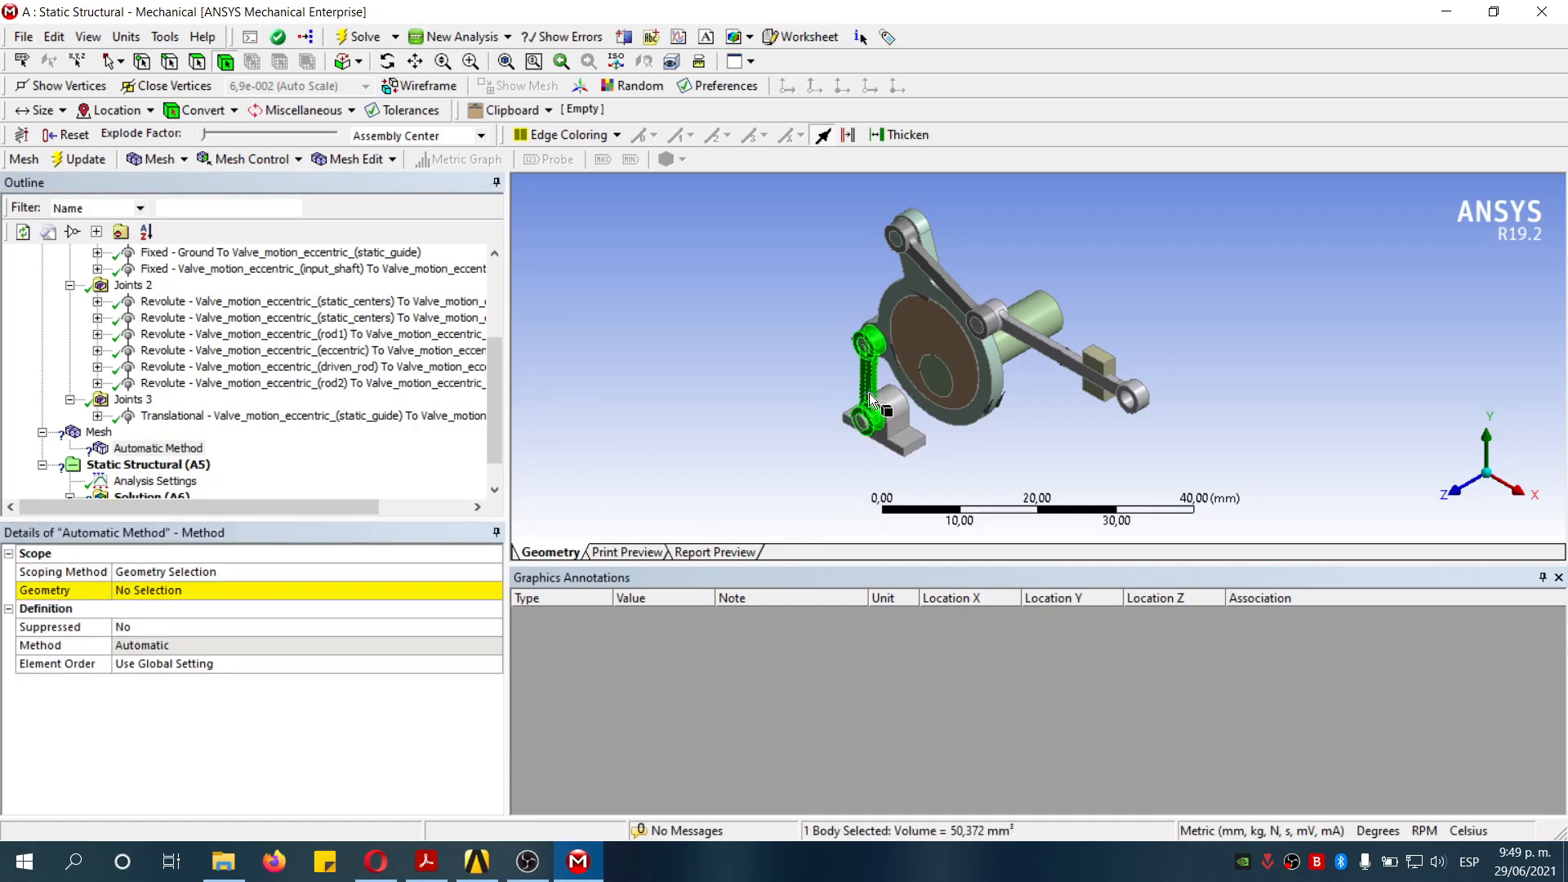
ctrl+click(990, 400)
ctrl+click(959, 292)
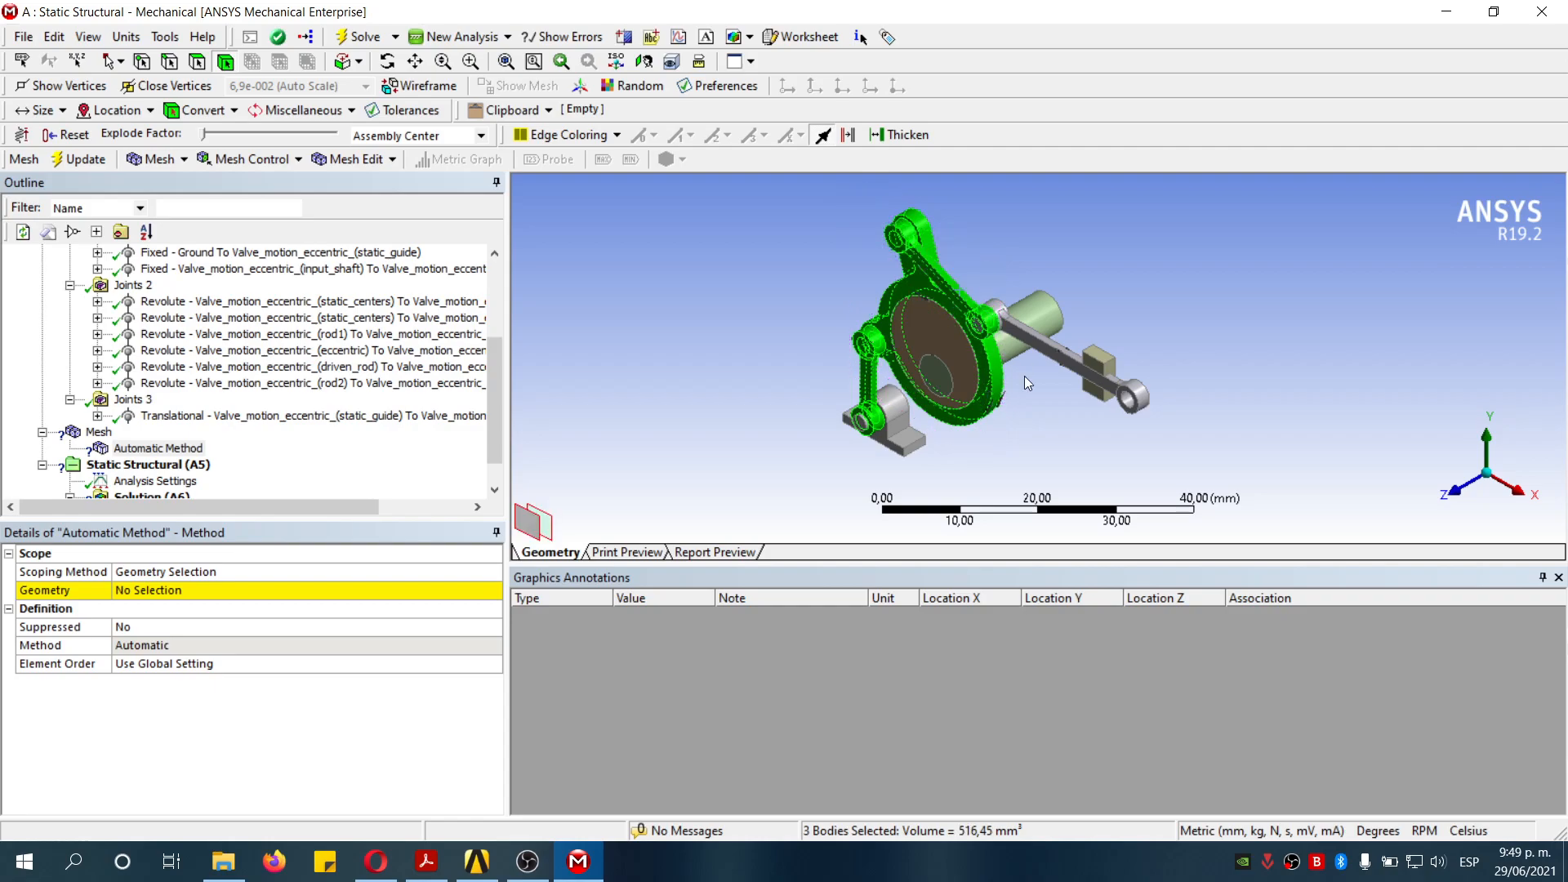
ctrl+click(1041, 343)
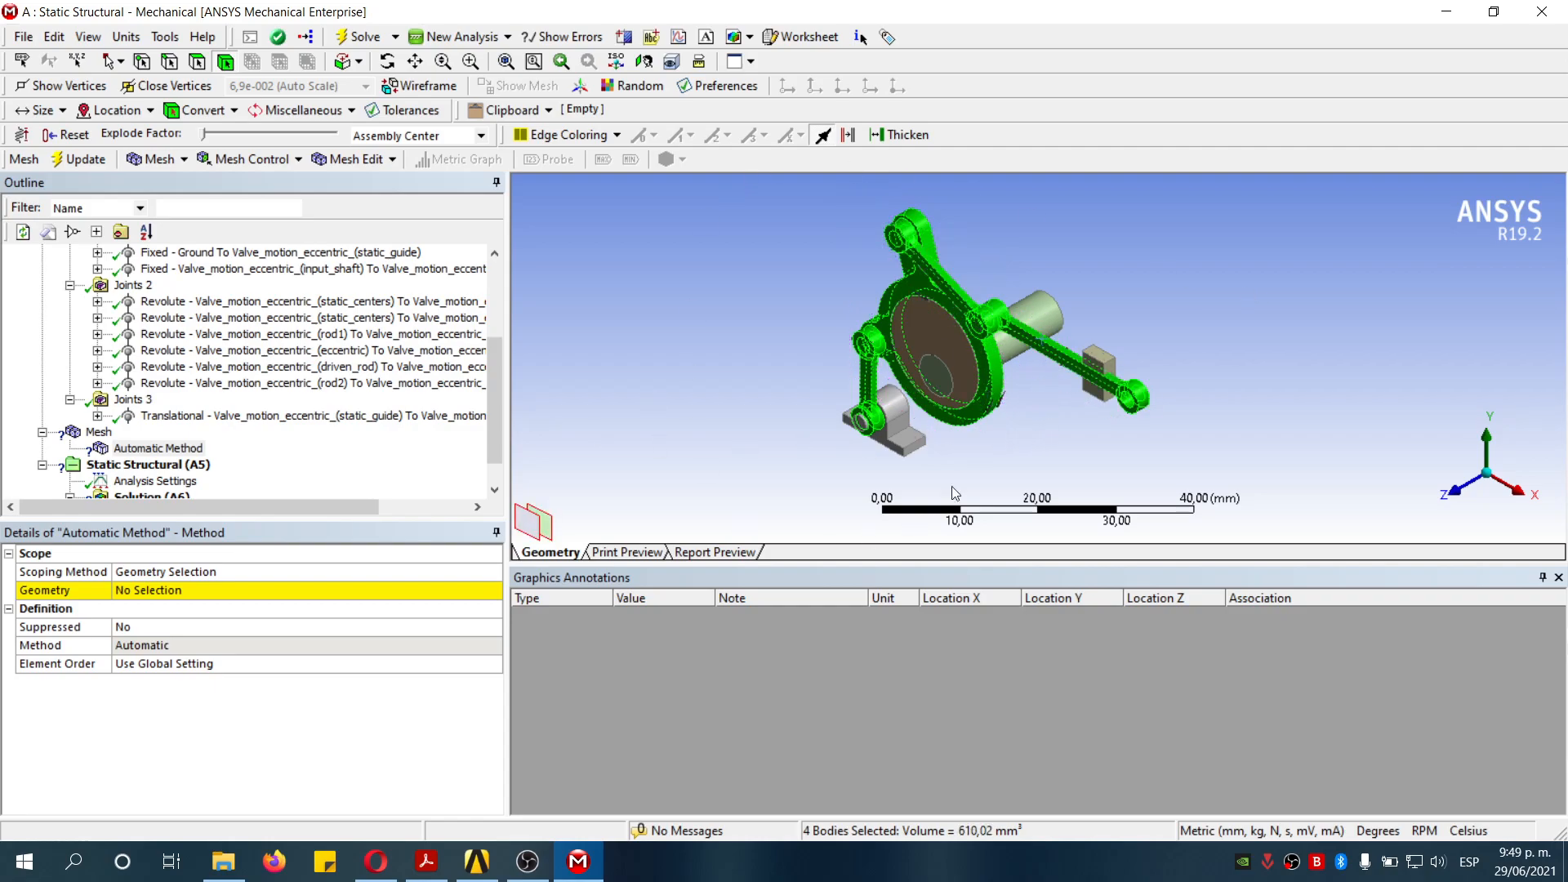
click(214, 589)
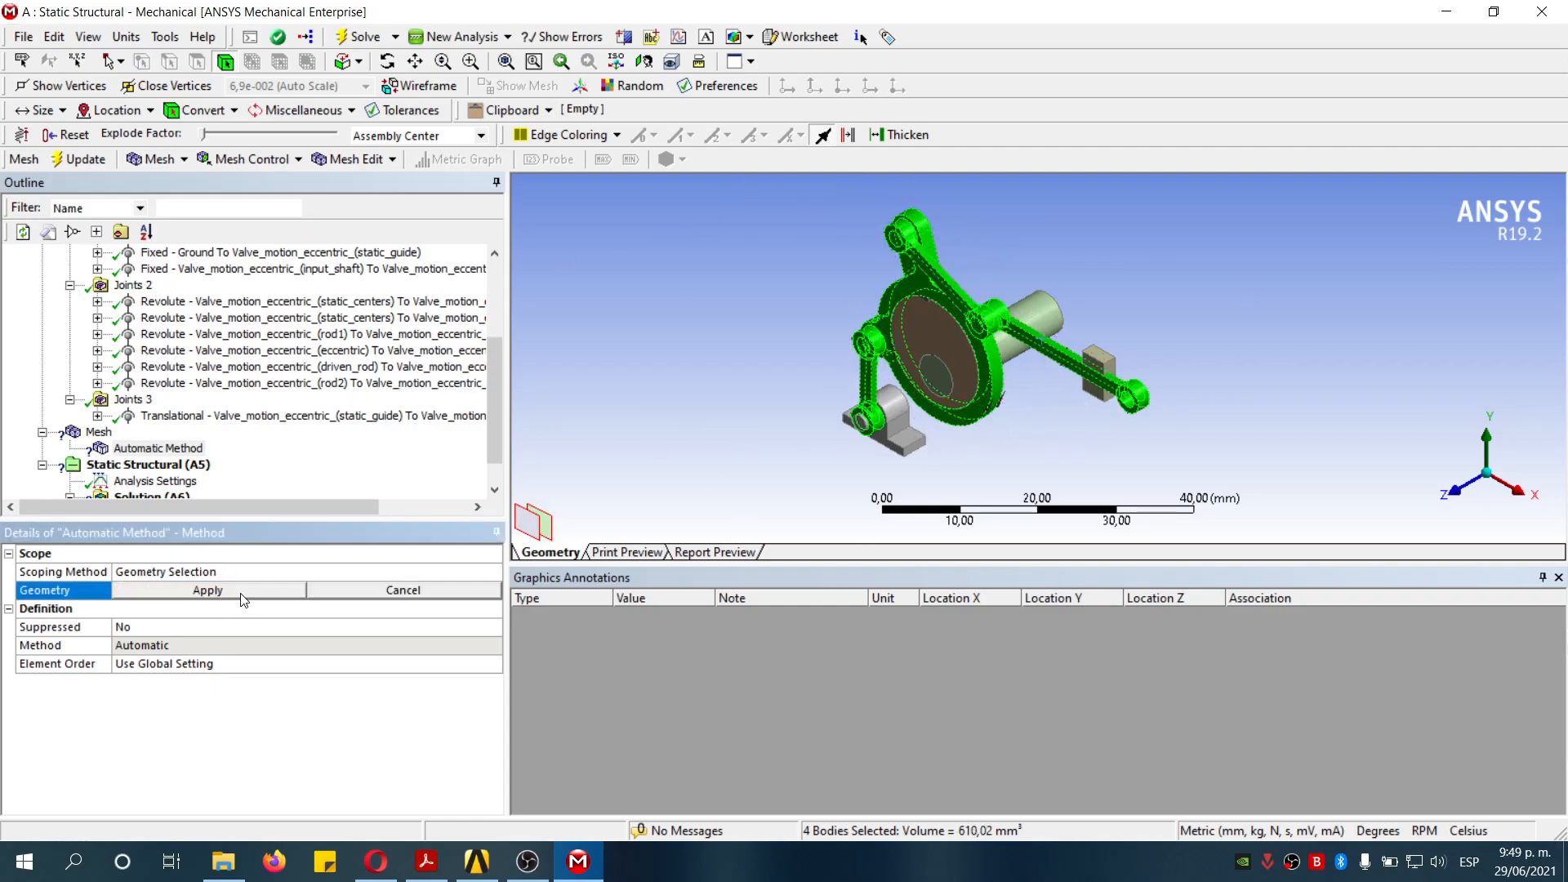
click(238, 591)
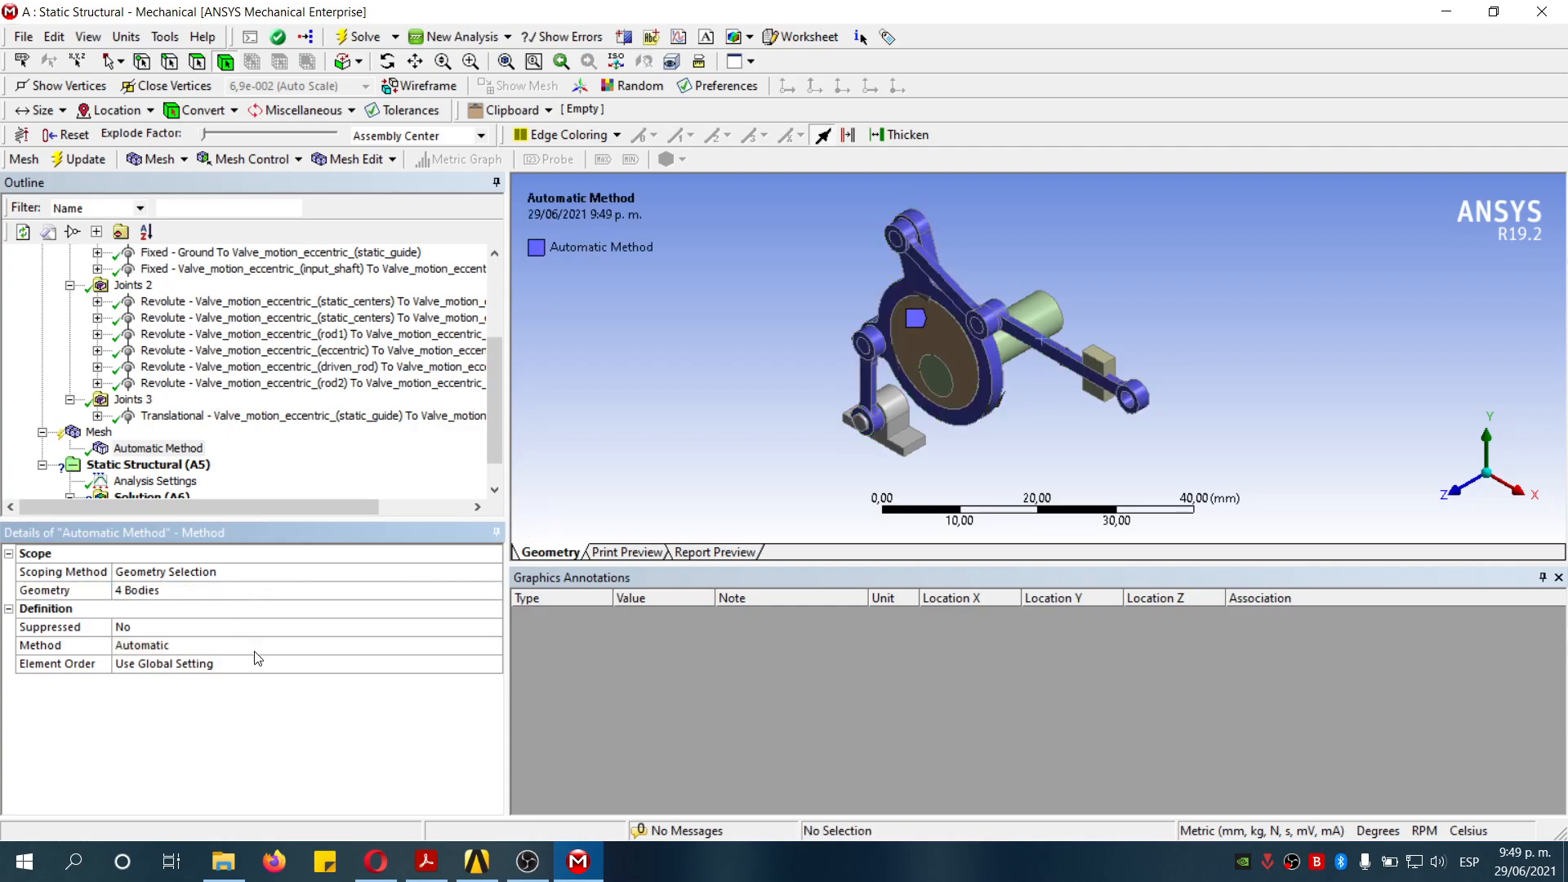
- Set the mesh method to Hex Dominant
click(180, 646)
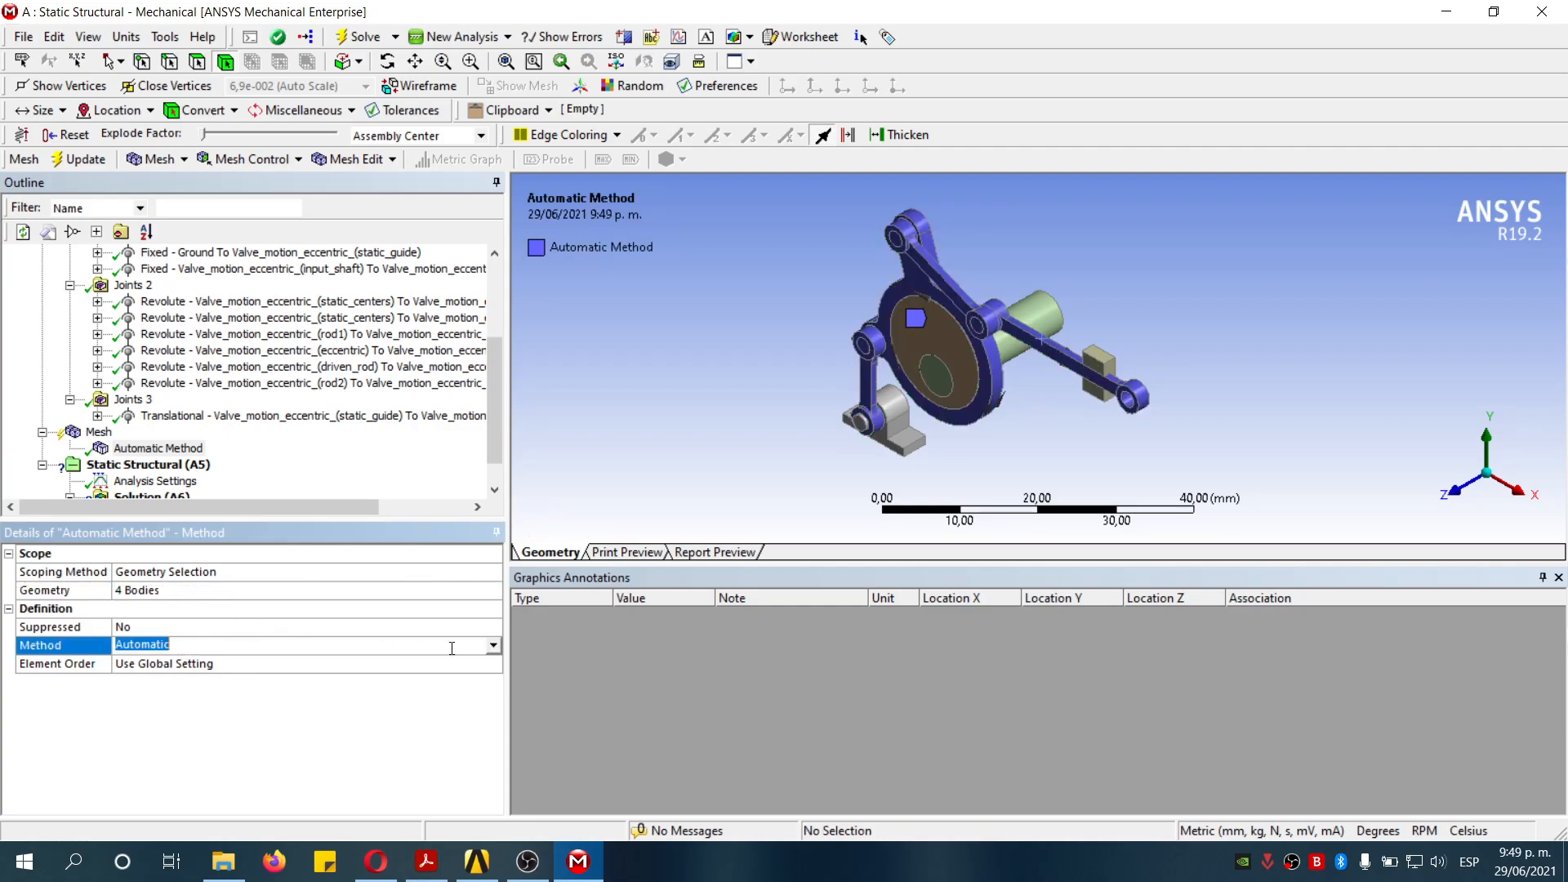
click(494, 647)
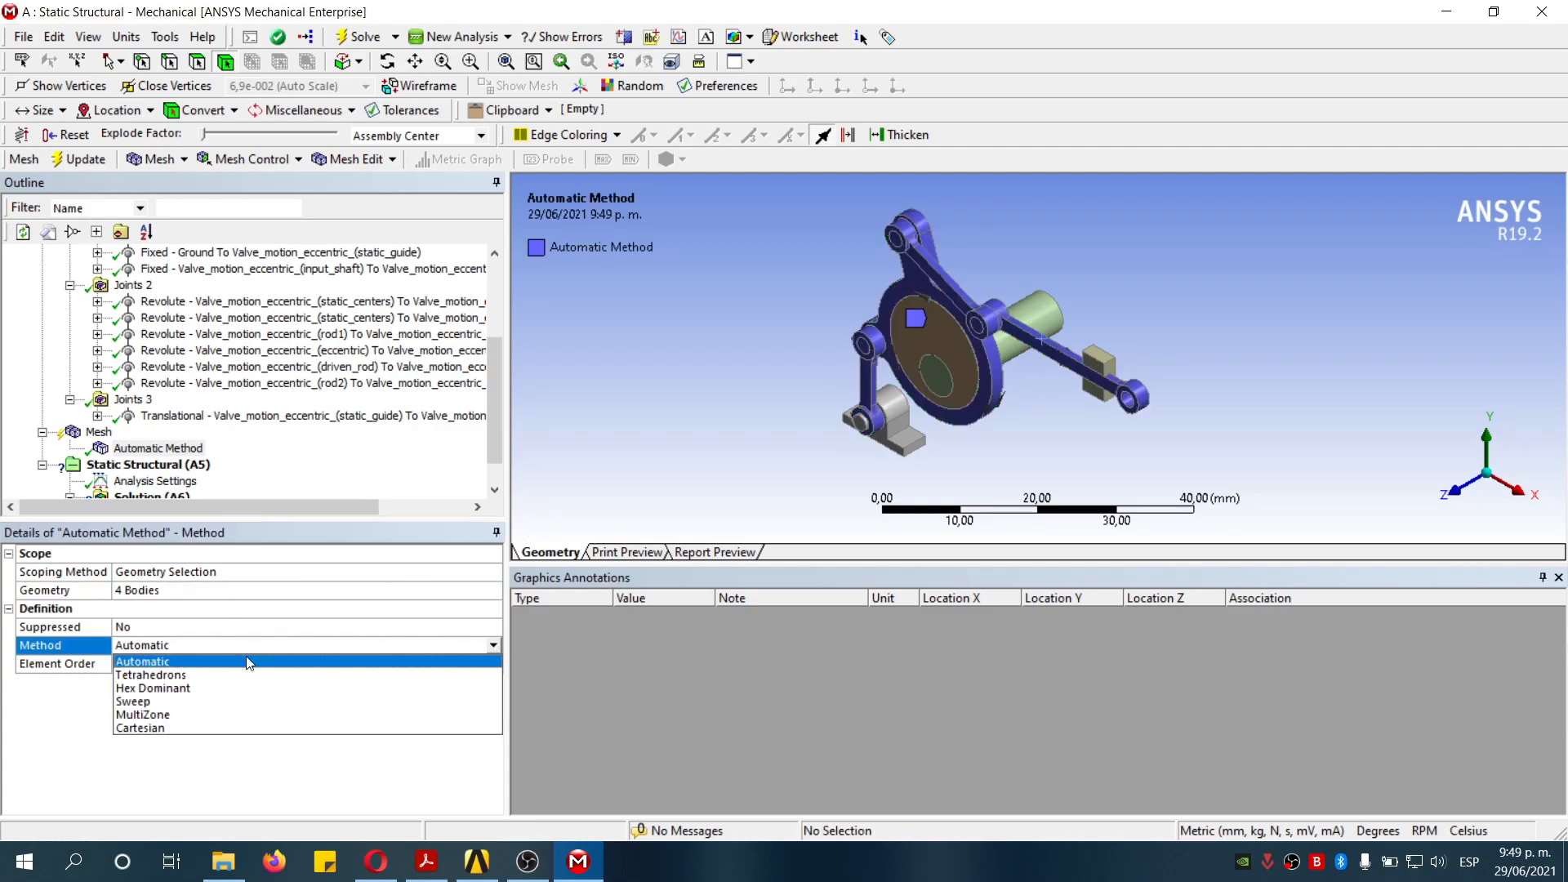
click(192, 688)
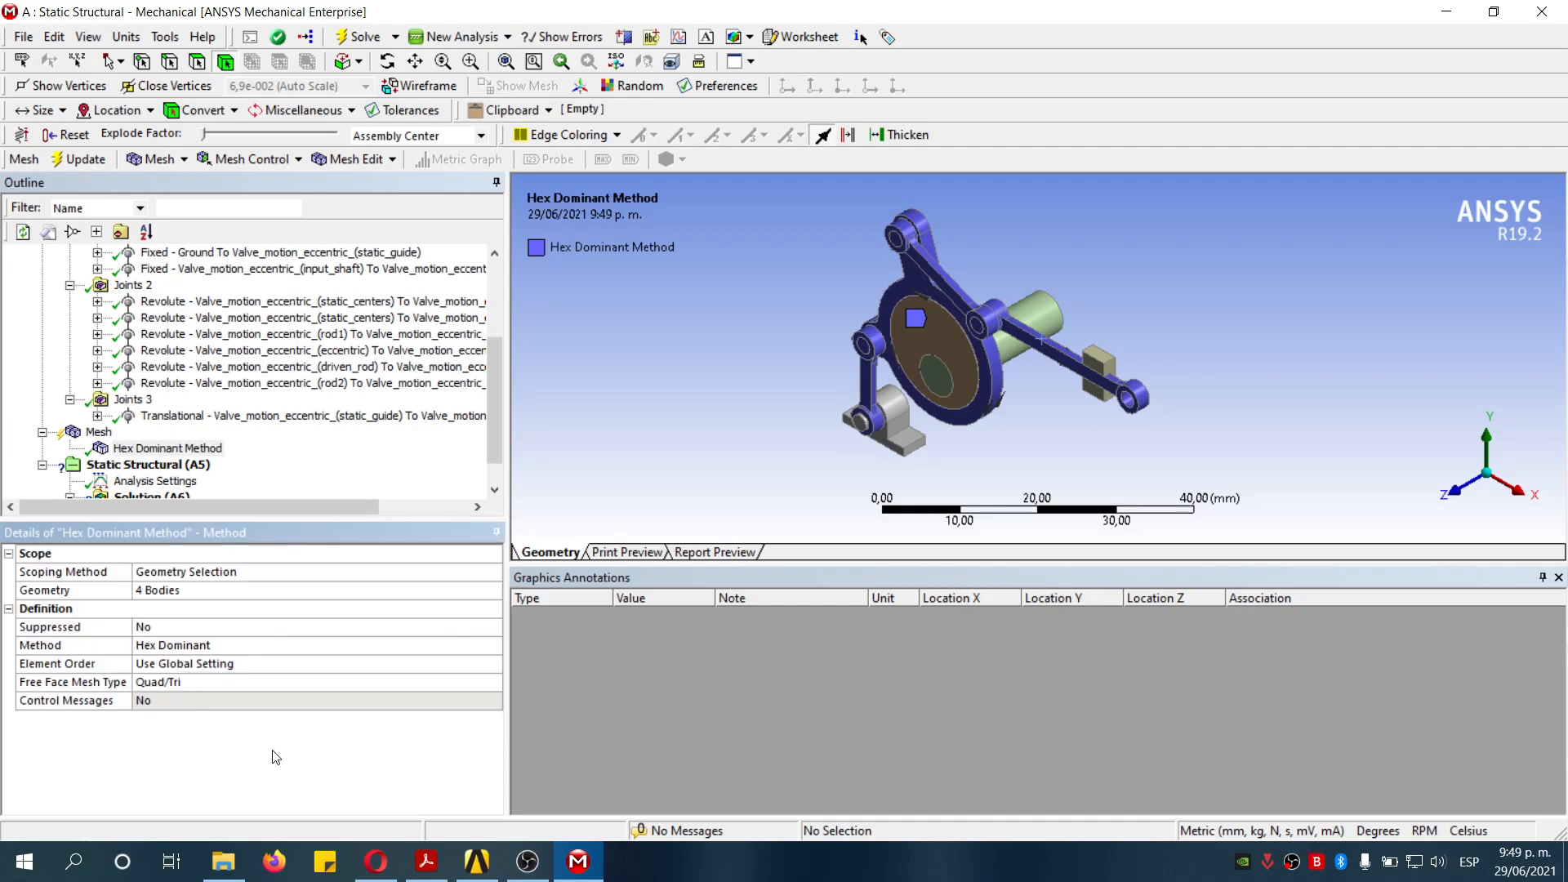
- Insert a body sizing on the eccentric strap body with a 1 mm element size
click(156, 449)
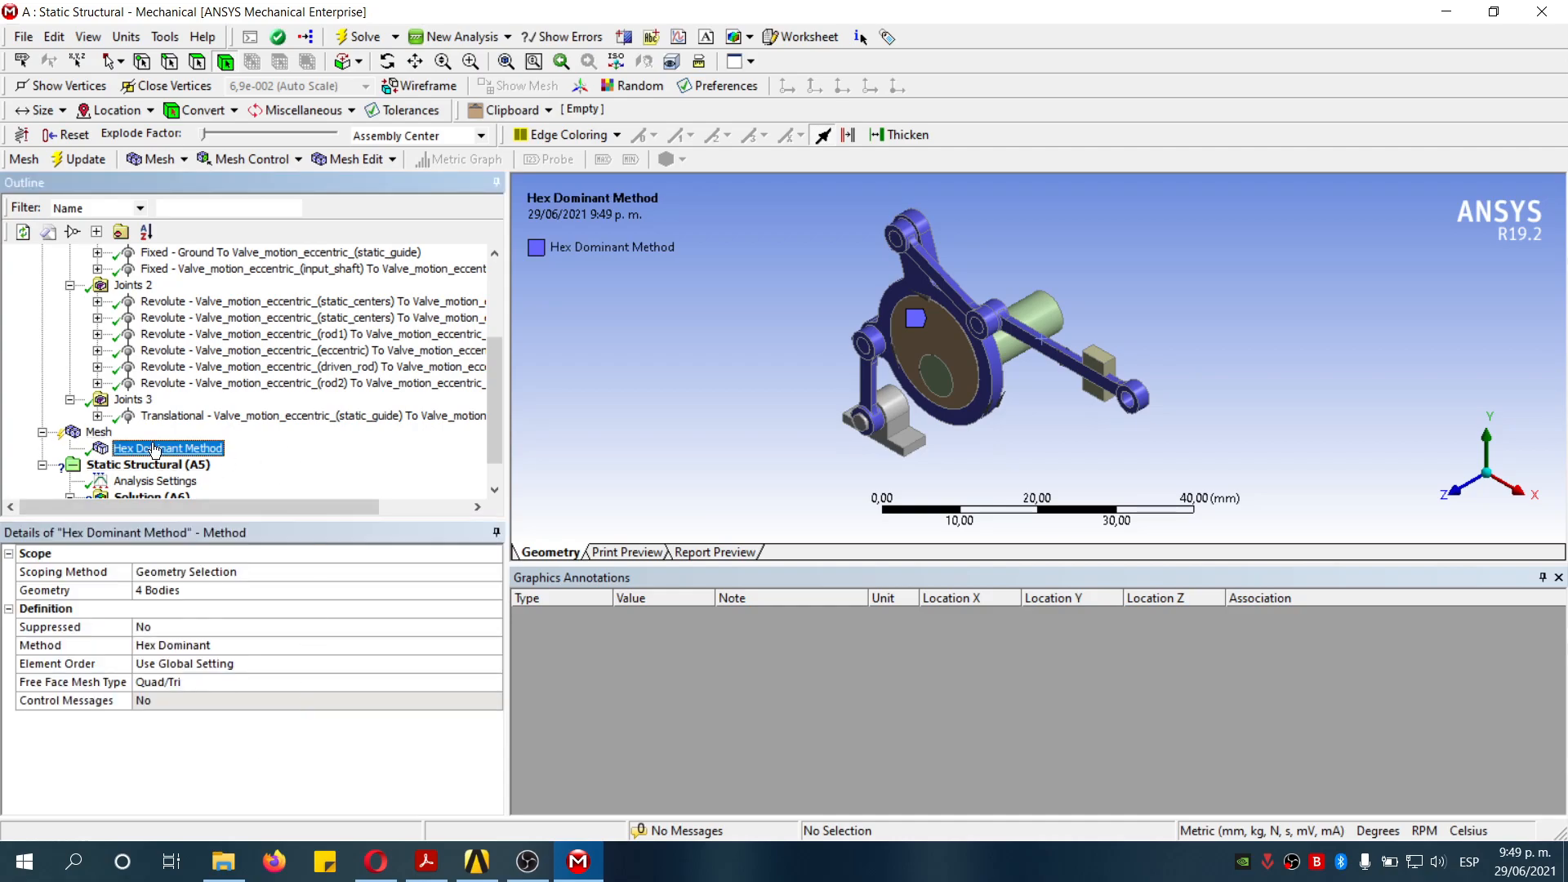
right_click(97, 432)
mouse_move(197, 446)
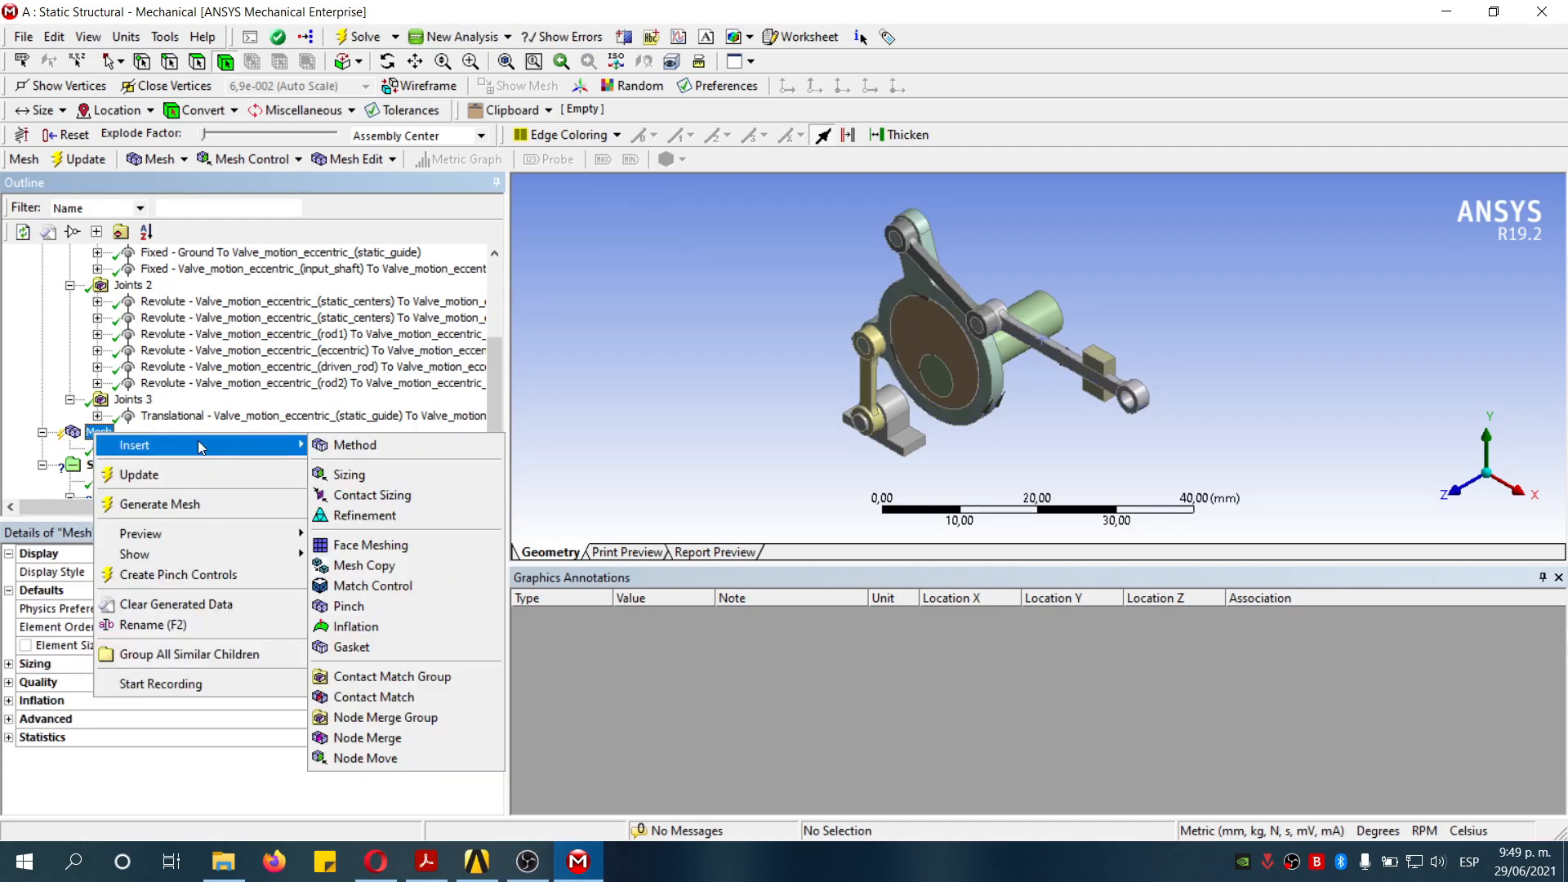
click(350, 474)
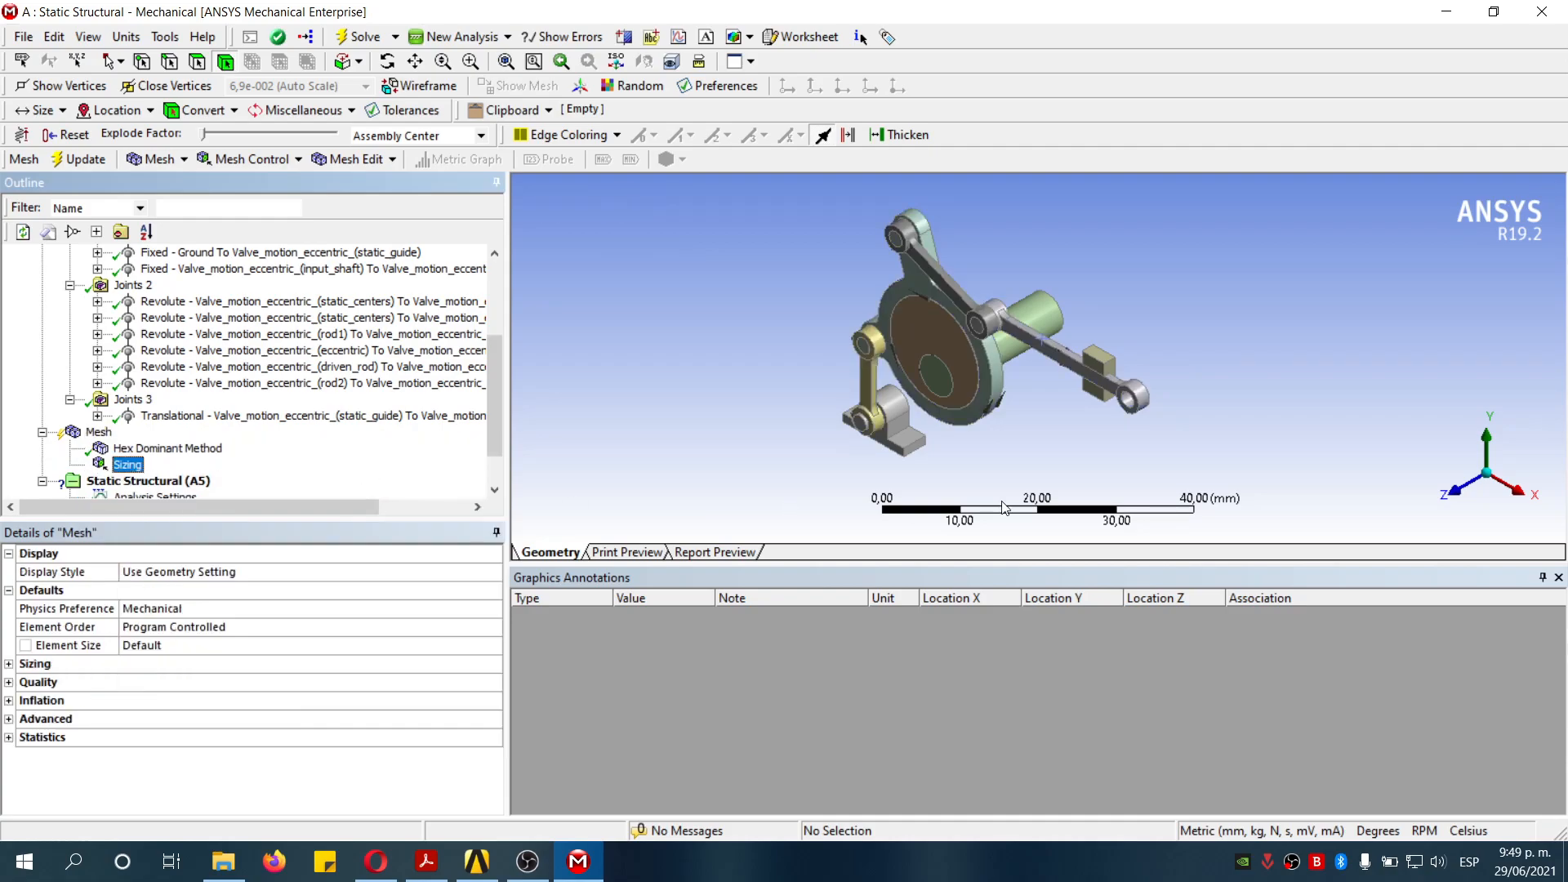
click(980, 400)
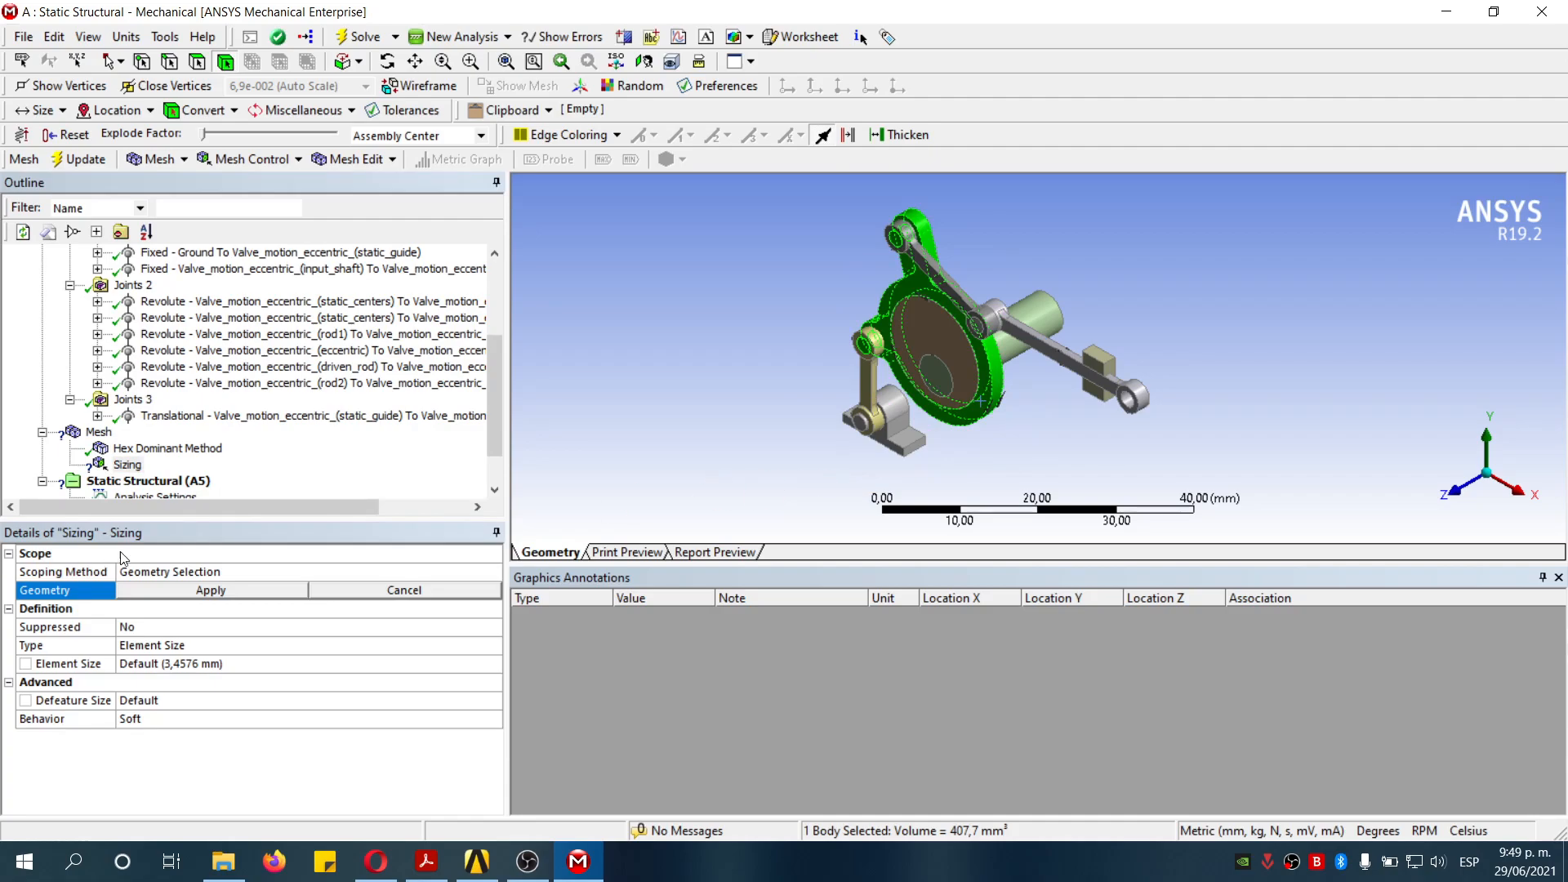
click(265, 602)
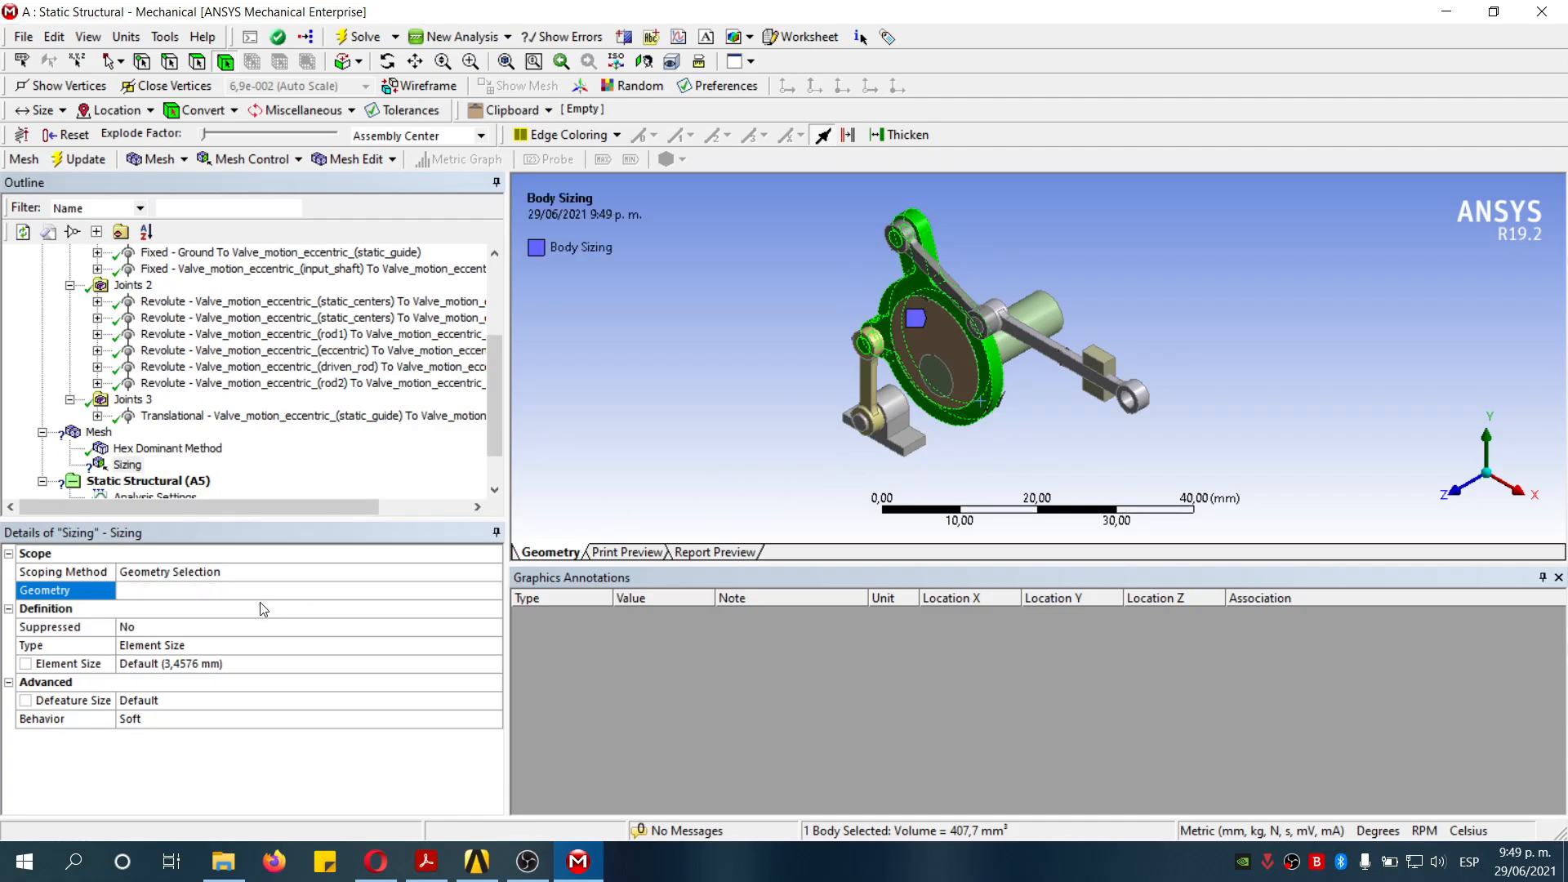
click(233, 663)
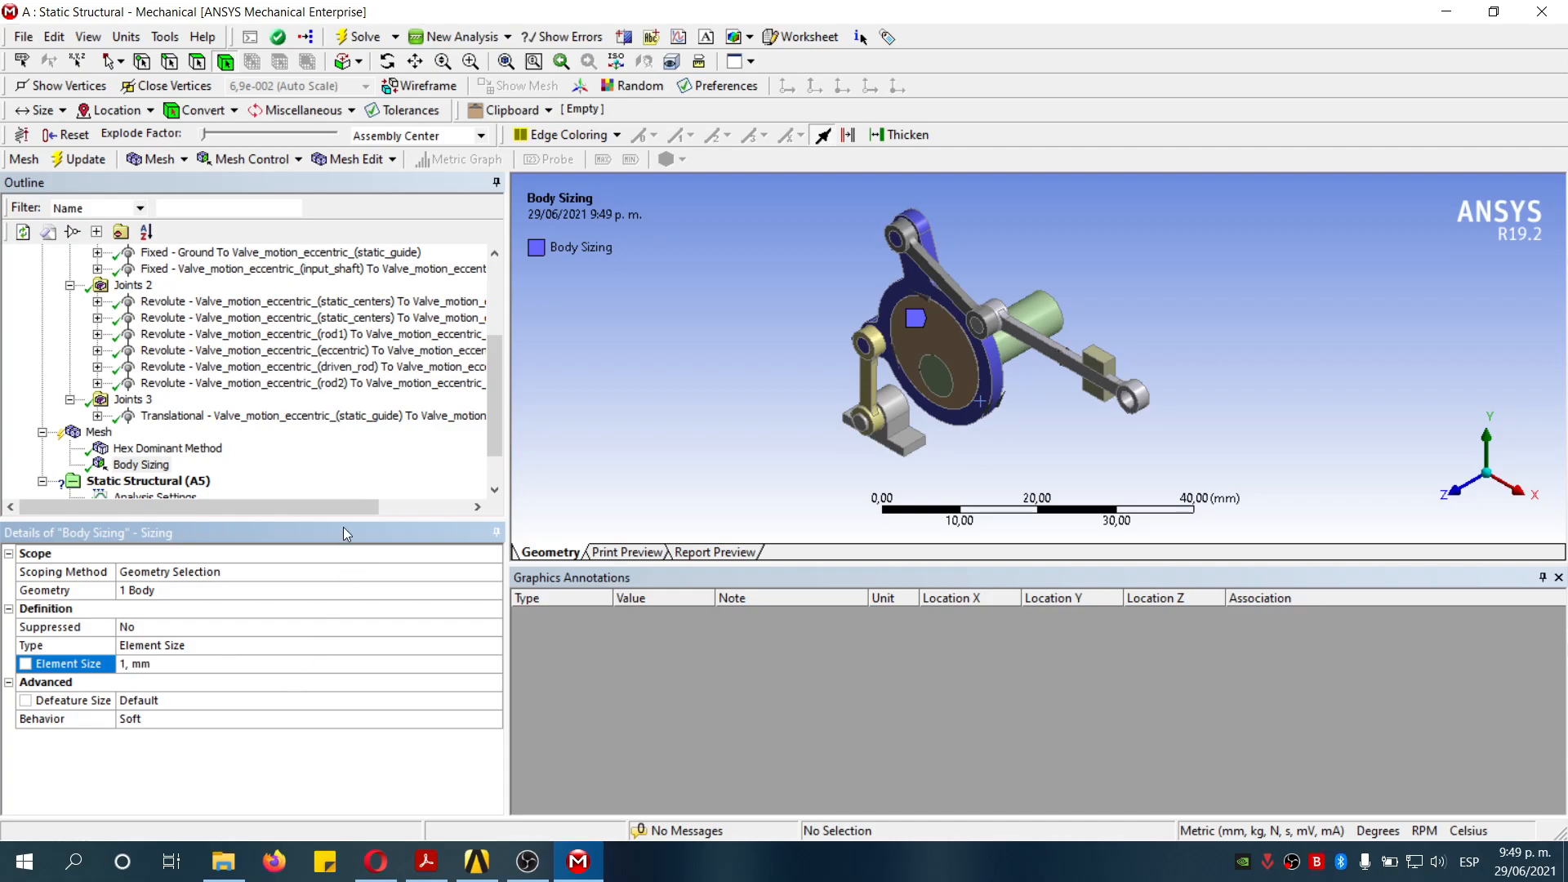
- Add a second body sizing on the three rod and link bodies and enter its element size
click(95, 434)
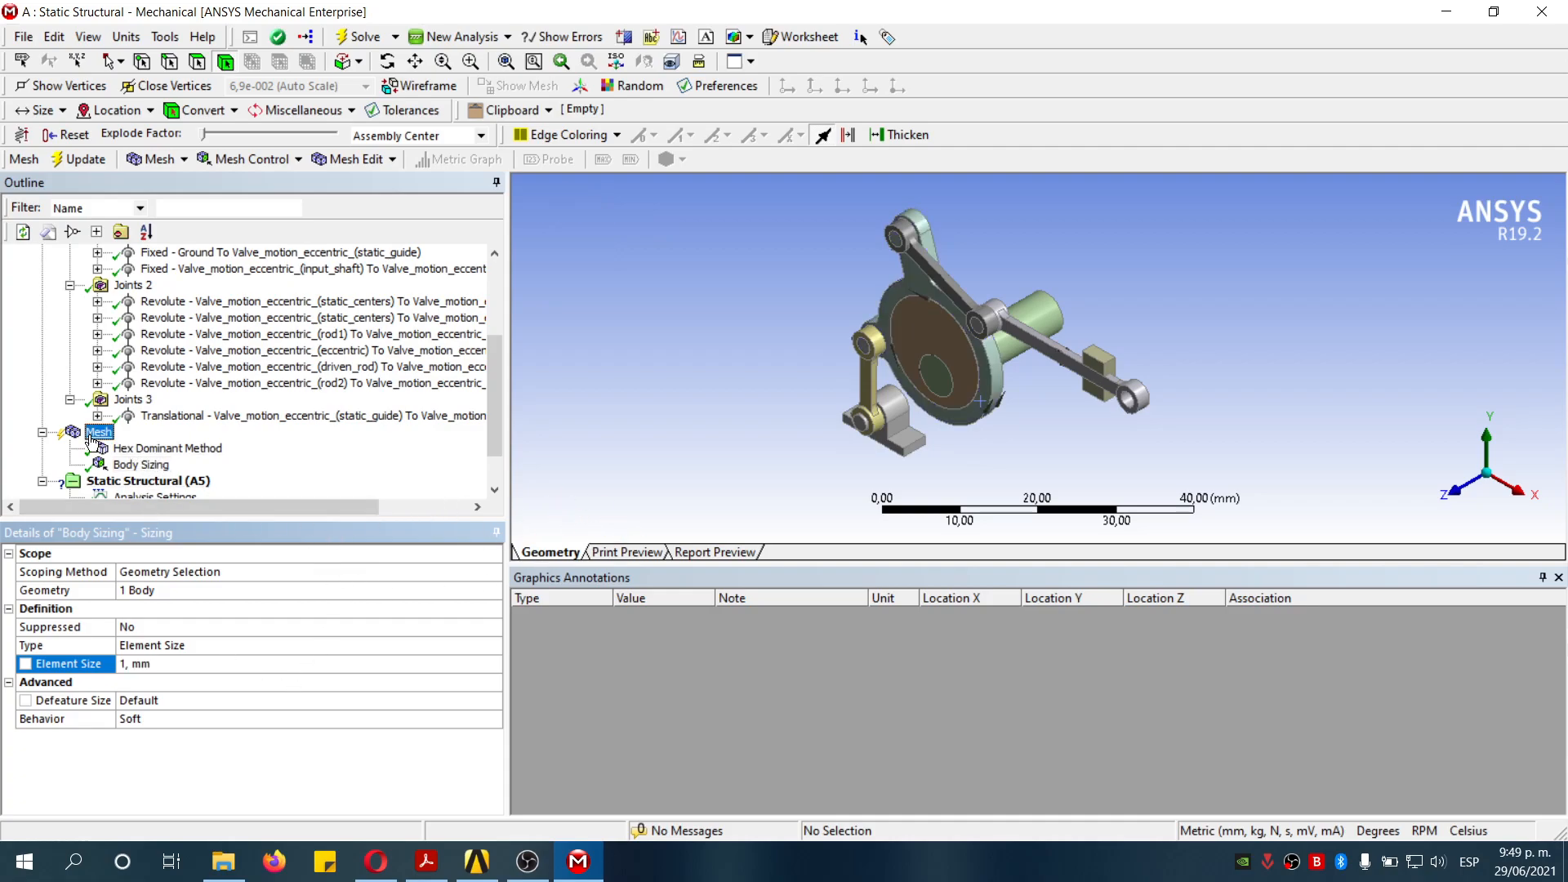
right_click(89, 435)
mouse_move(131, 446)
click(406, 470)
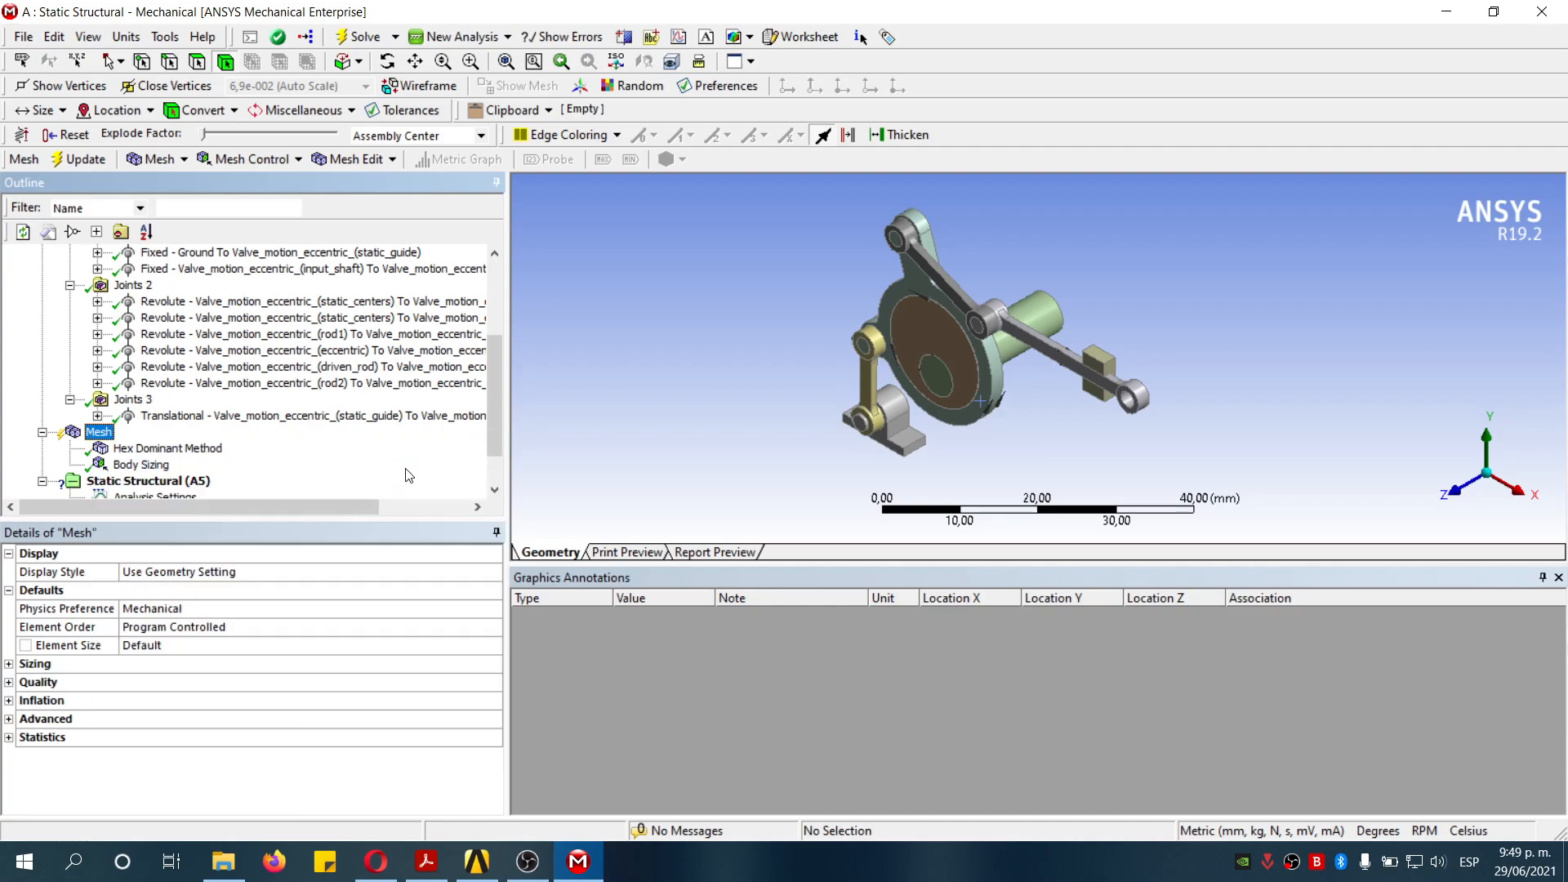
click(864, 386)
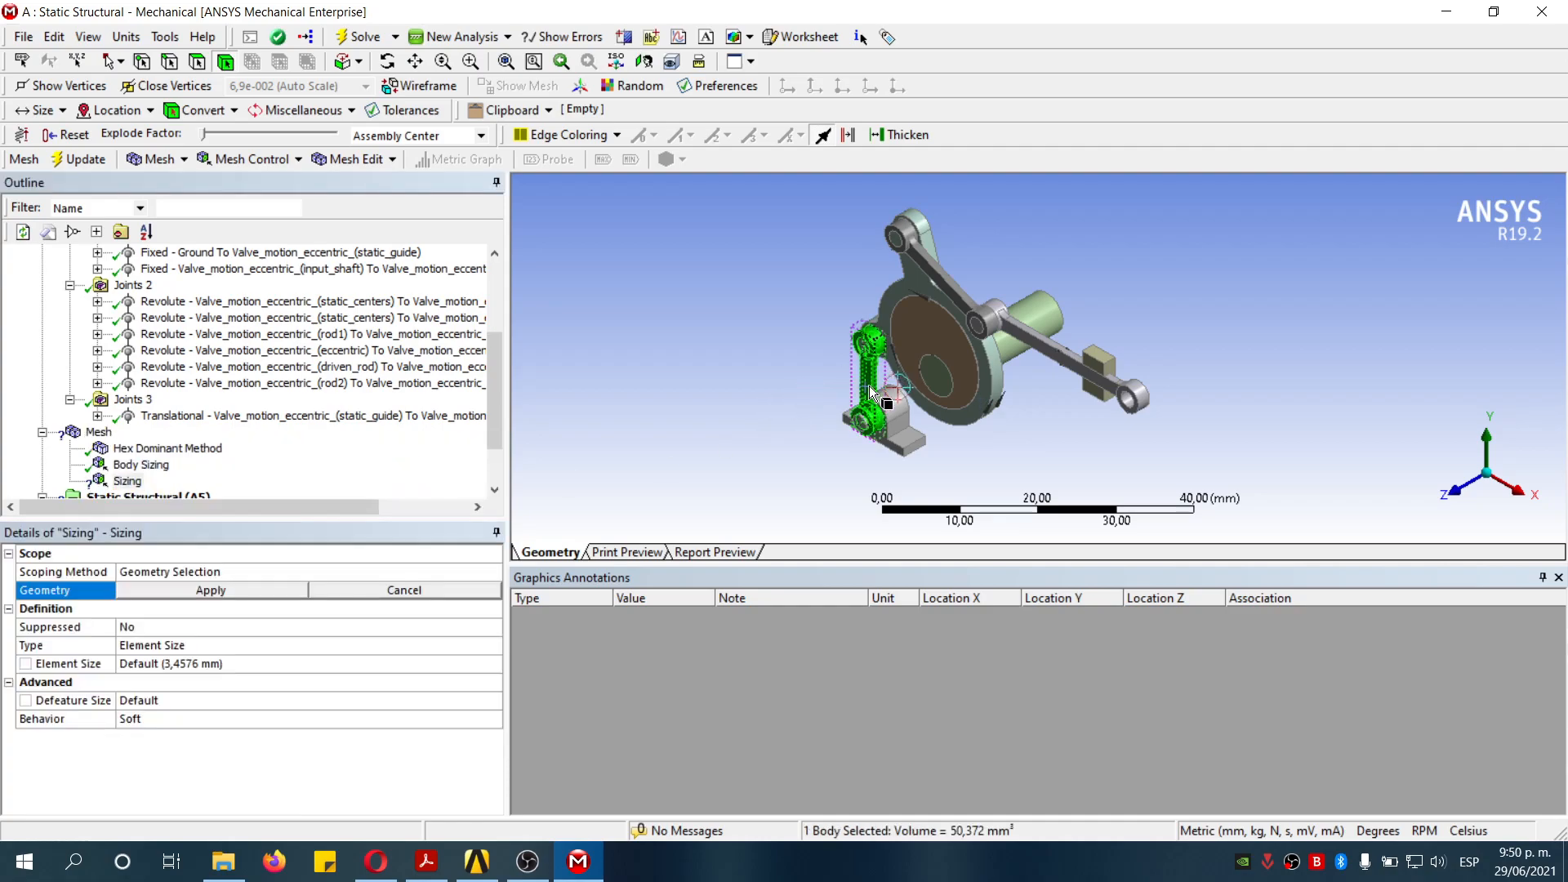
ctrl+click(962, 287)
ctrl+click(996, 331)
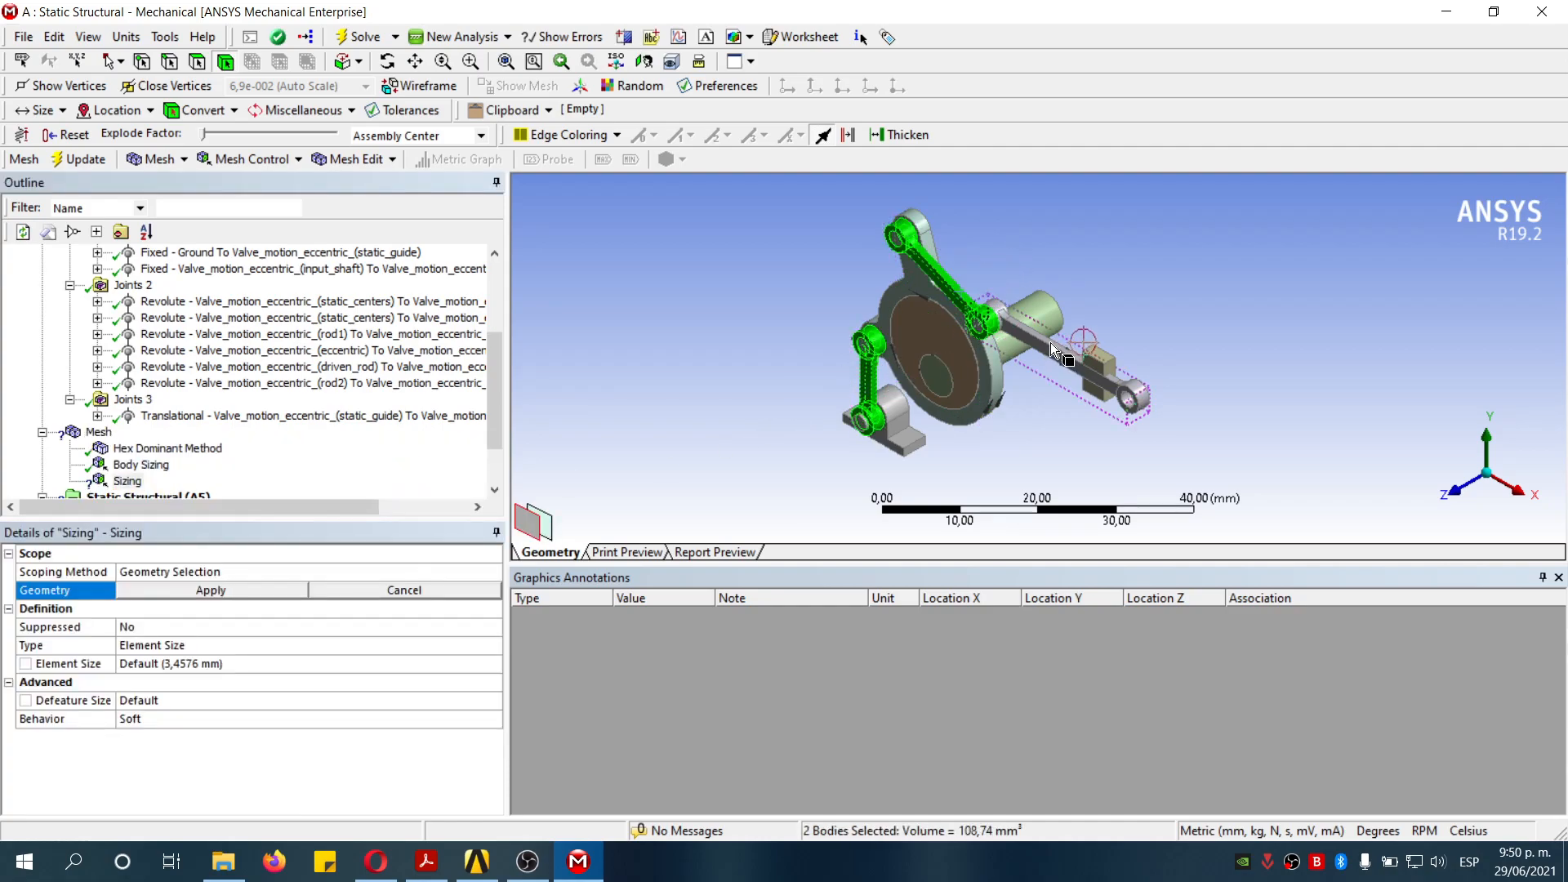
click(261, 587)
click(254, 664)
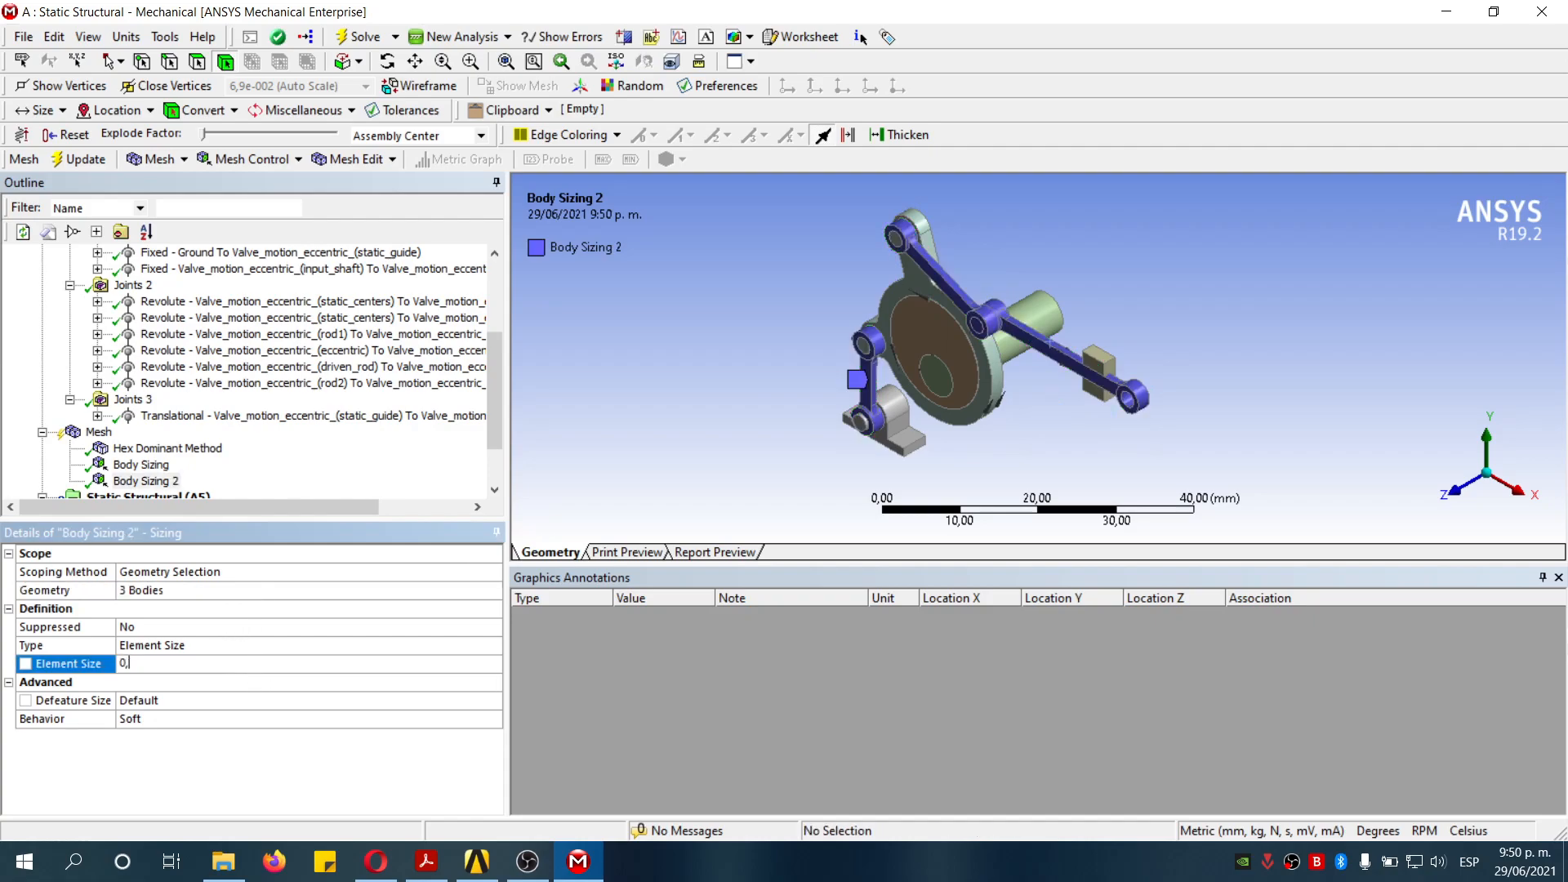
key(Return)
- Generate the mesh
scroll(204, 425, down, 2)
click(96, 367)
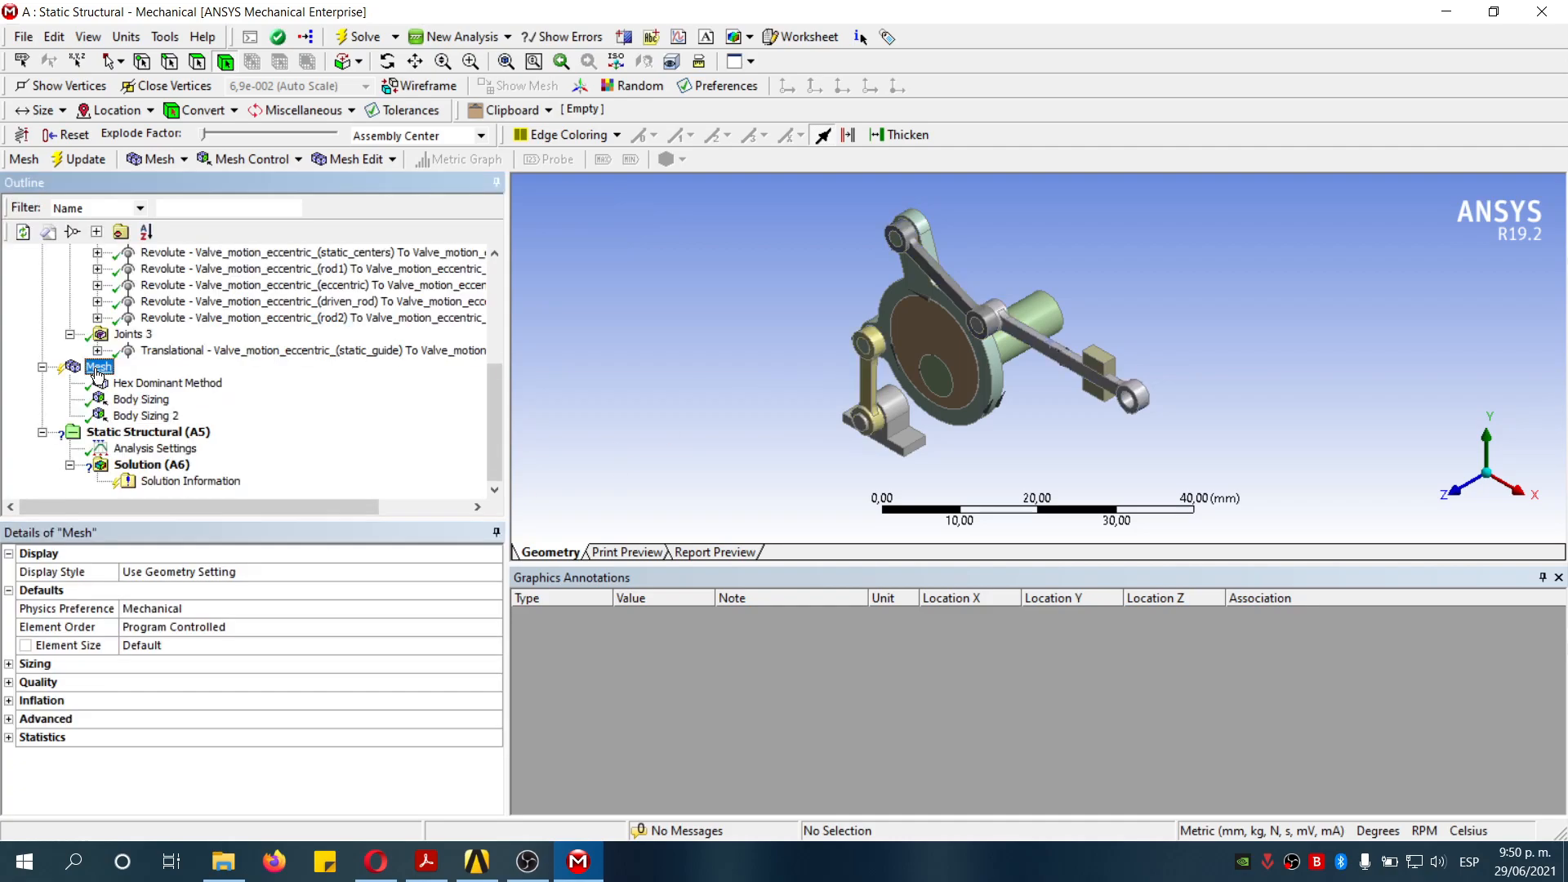
right_click(90, 369)
click(163, 441)
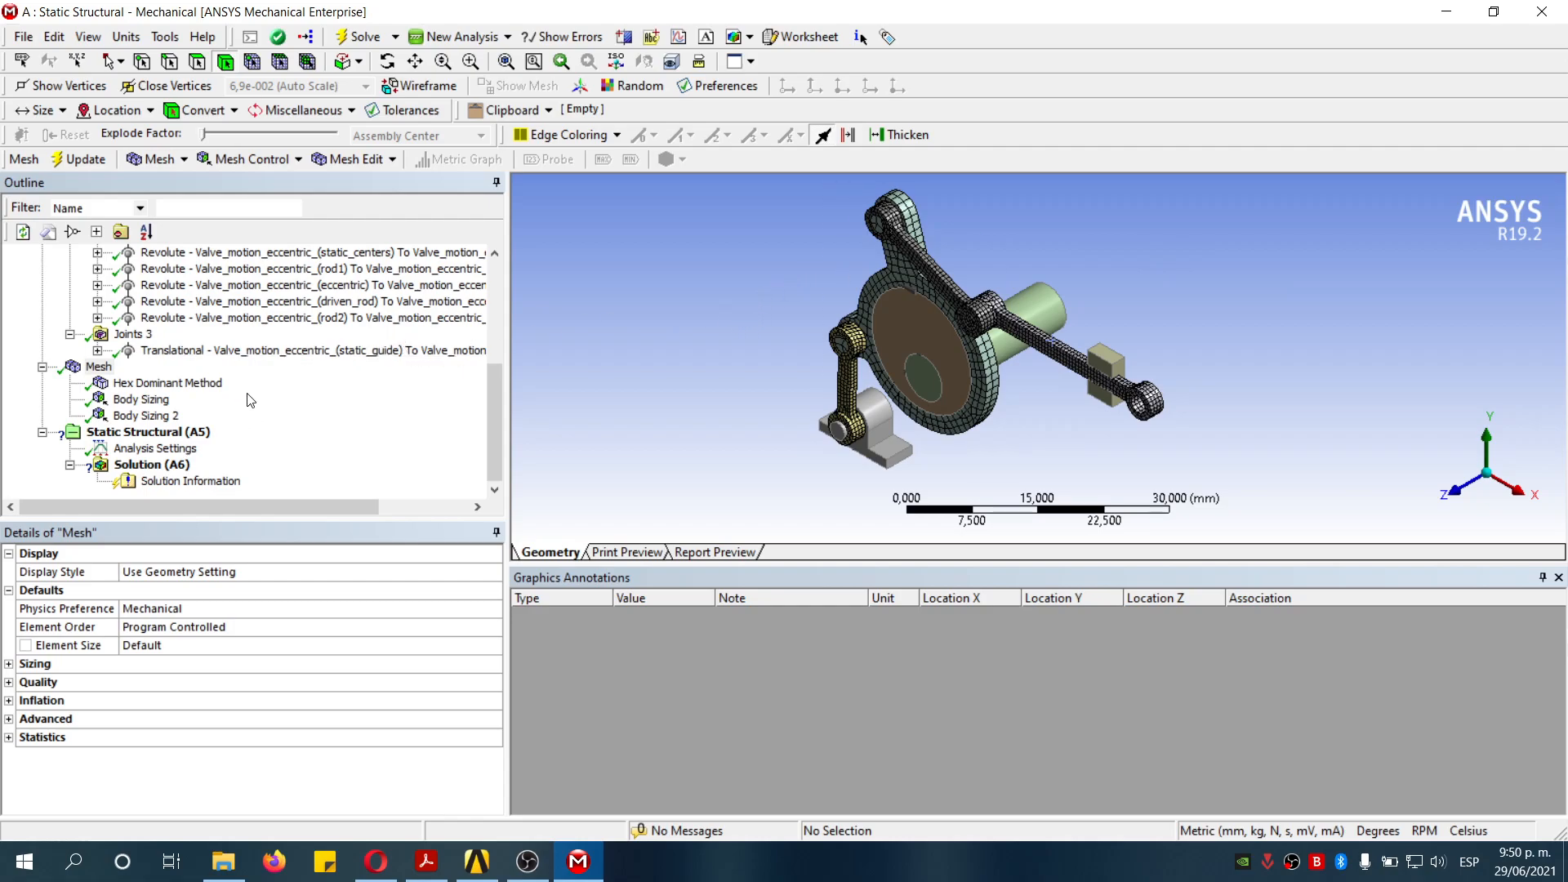
- In Analysis Settings, set 2 load steps and make step 2 end at 2,1 s
click(174, 451)
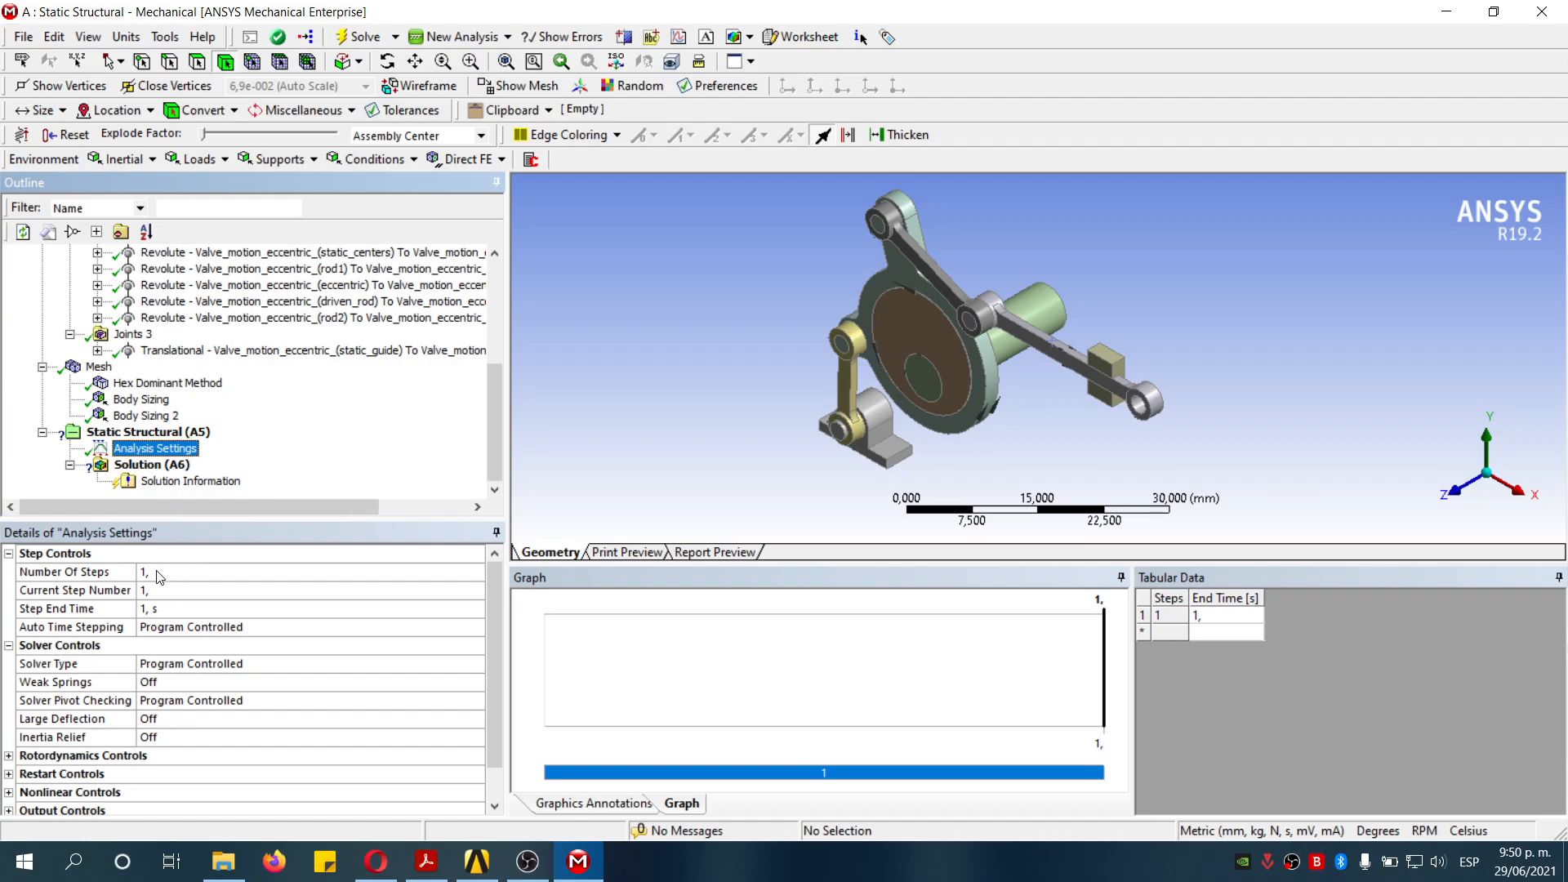
click(204, 571)
text(2)
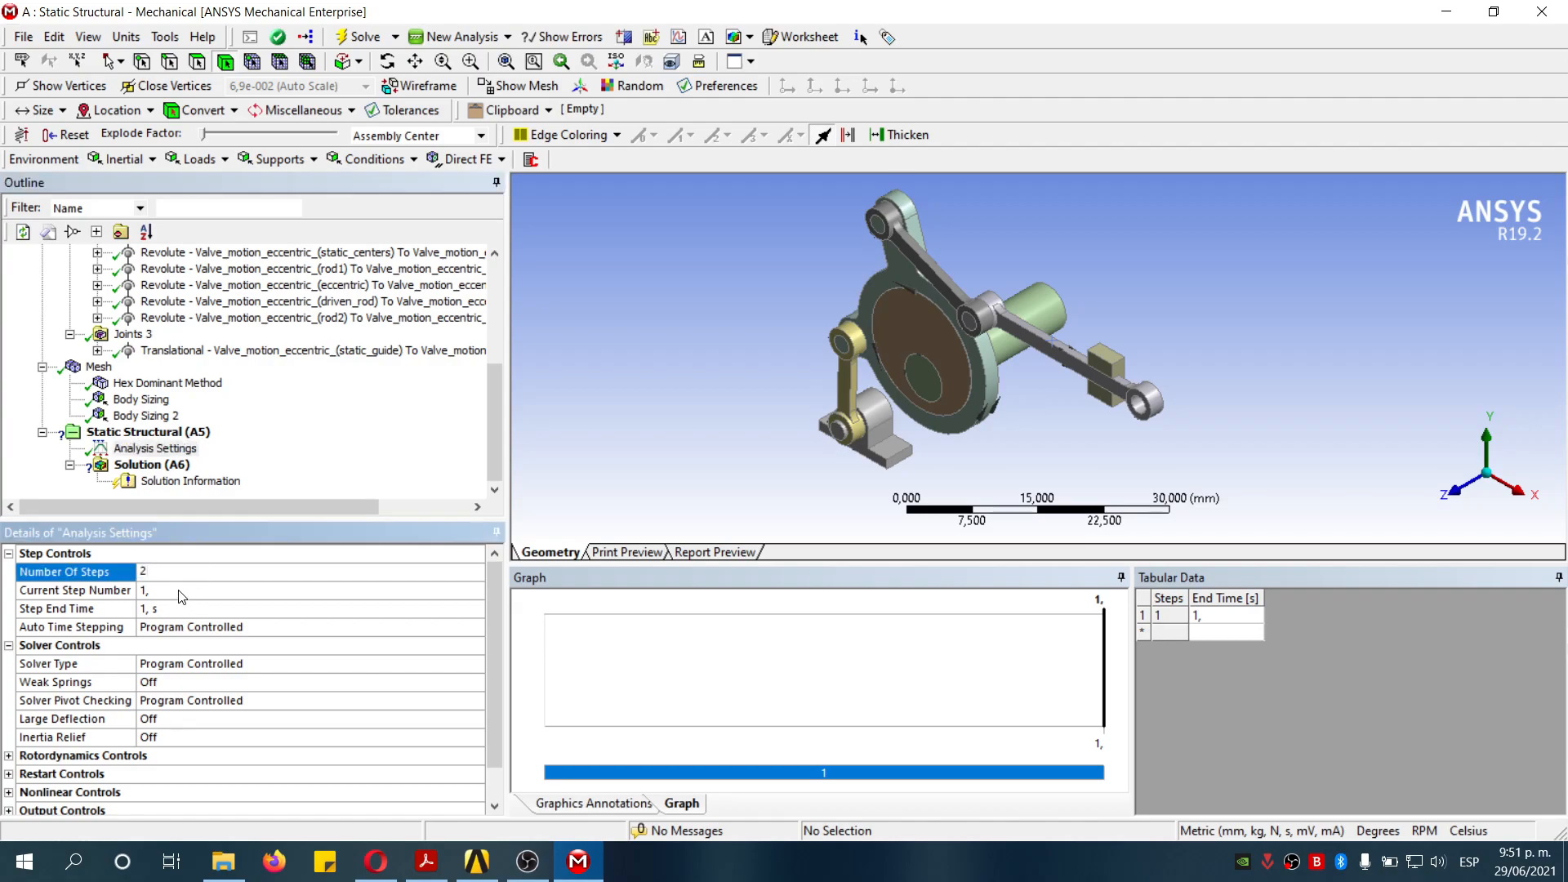
click(183, 594)
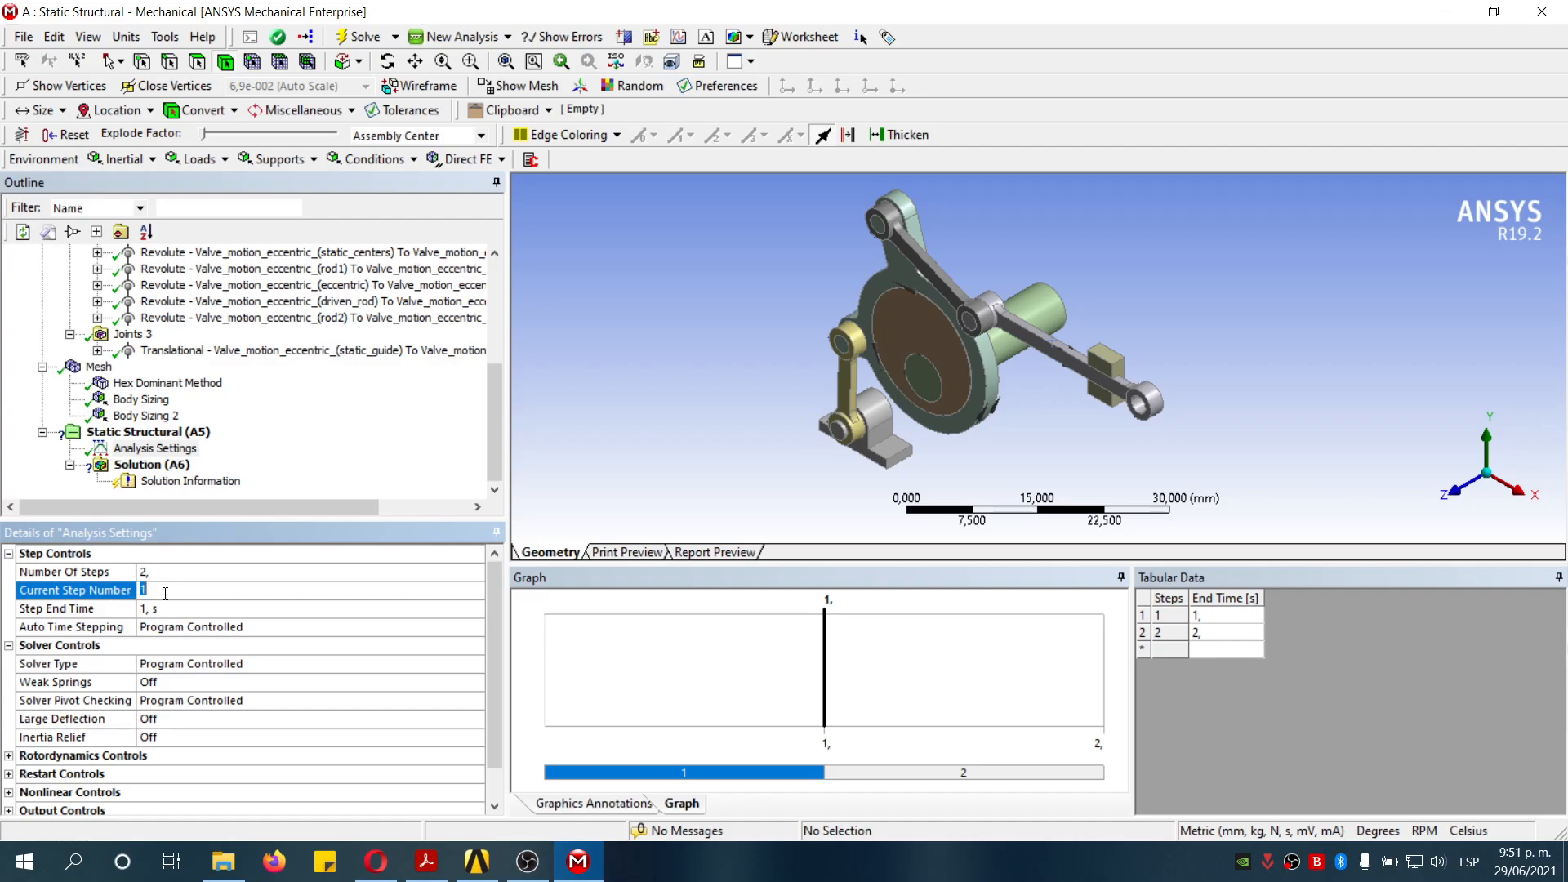
text(2)
click(173, 612)
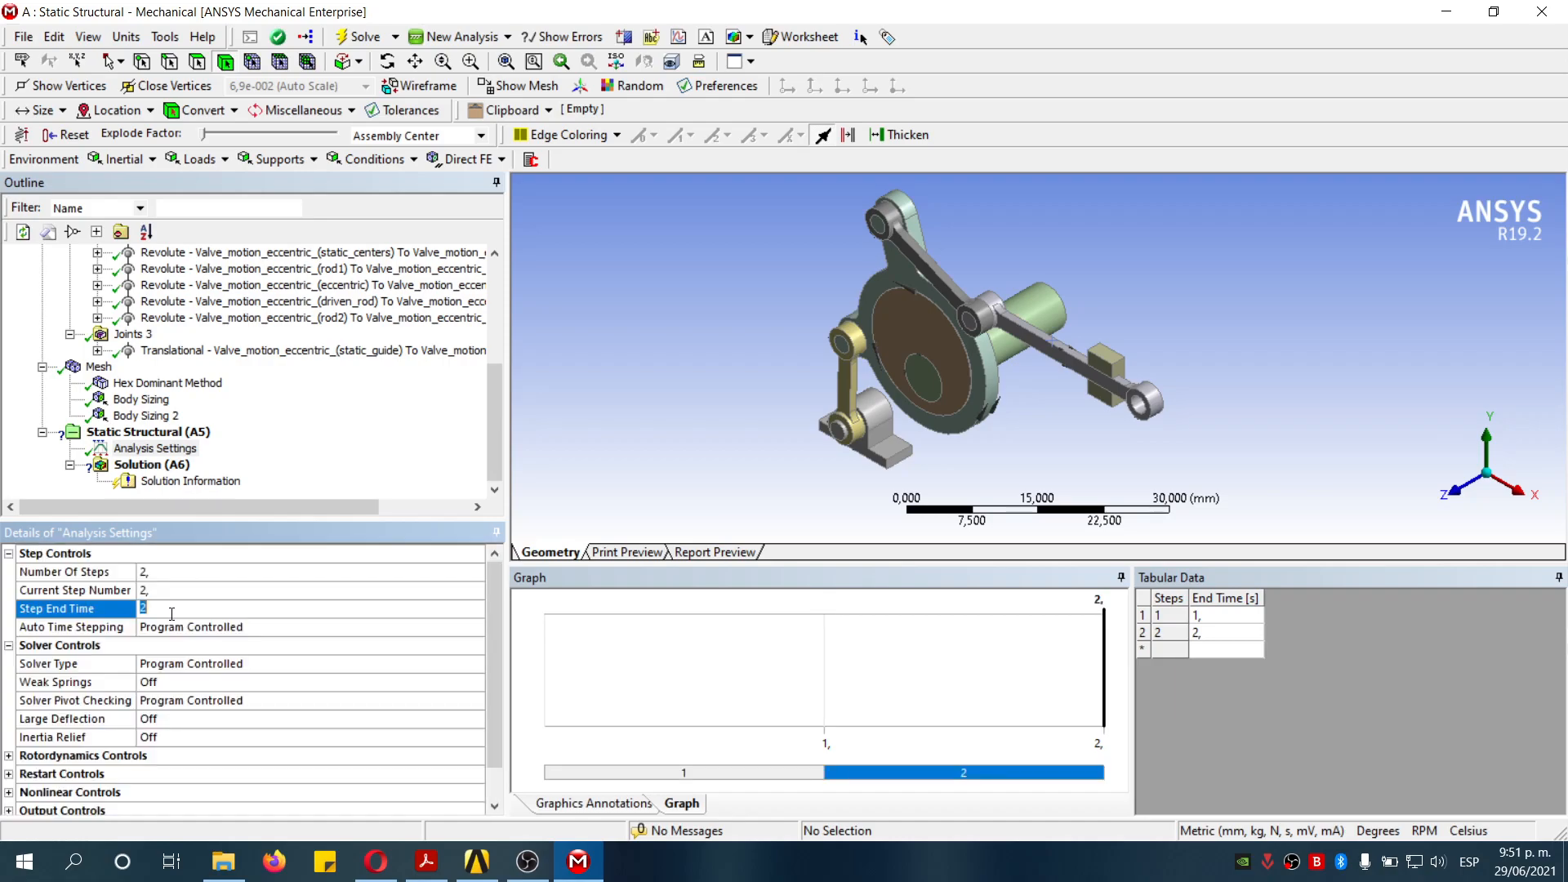
text(,1)
click(1340, 736)
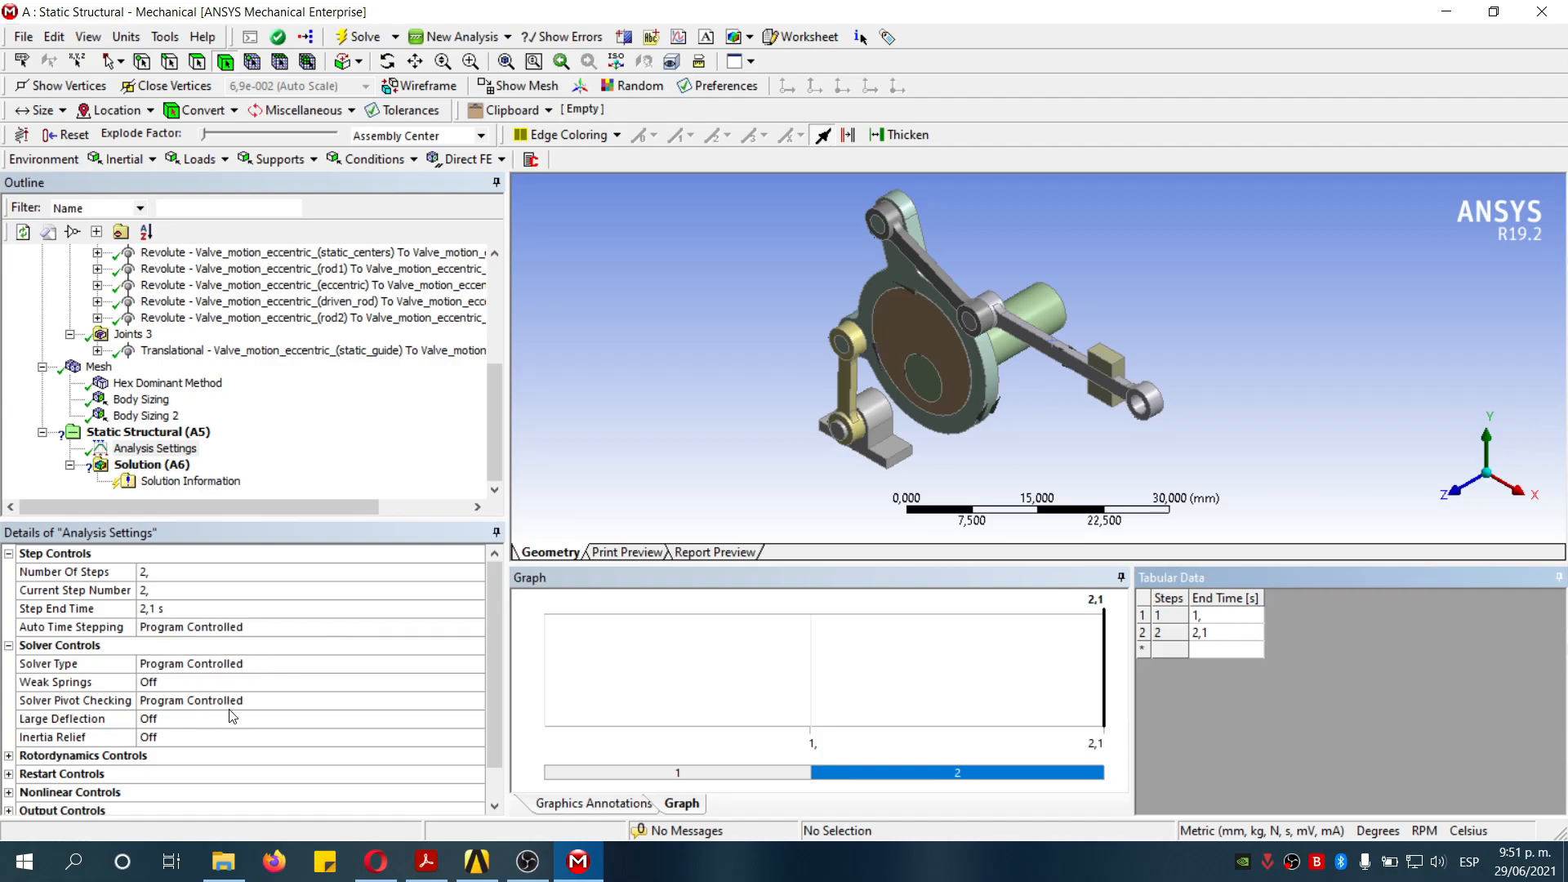
- Turn Large Deflection on in the analysis settings
click(209, 719)
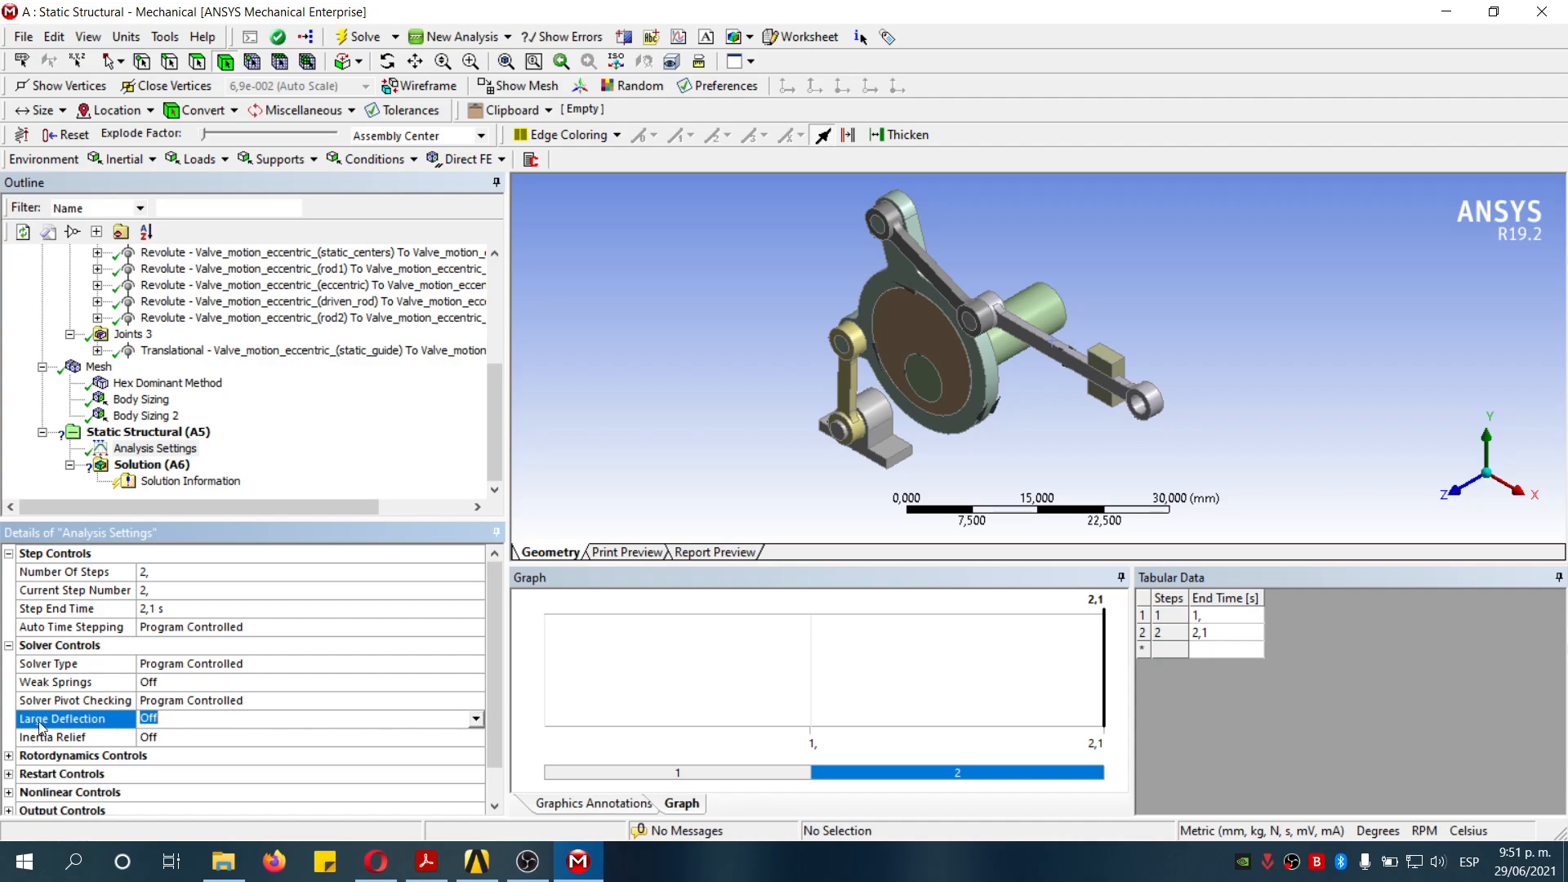
click(476, 719)
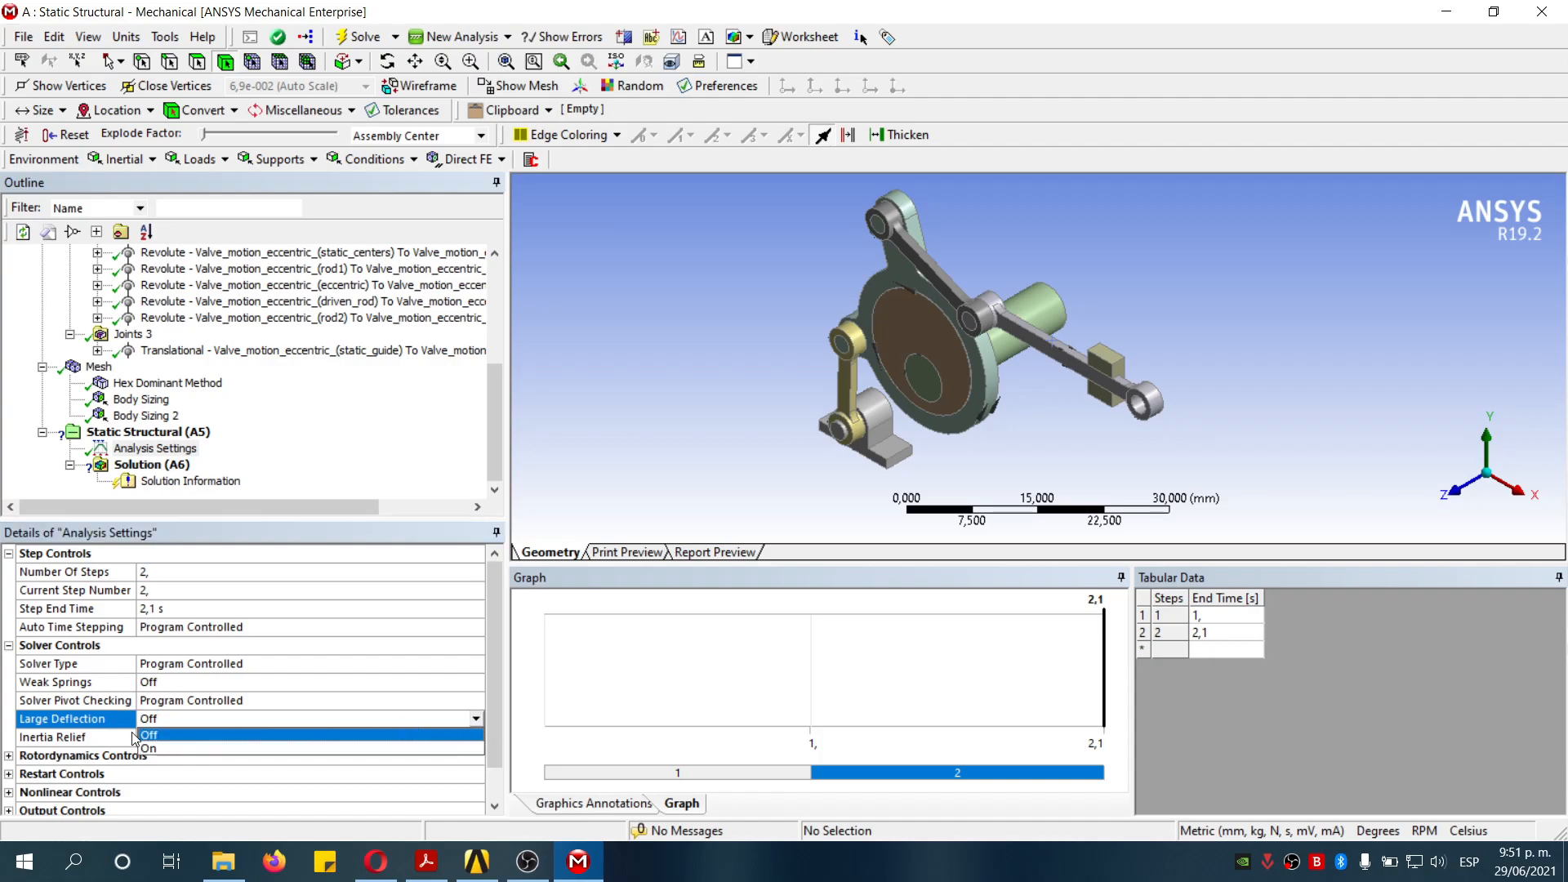
click(151, 748)
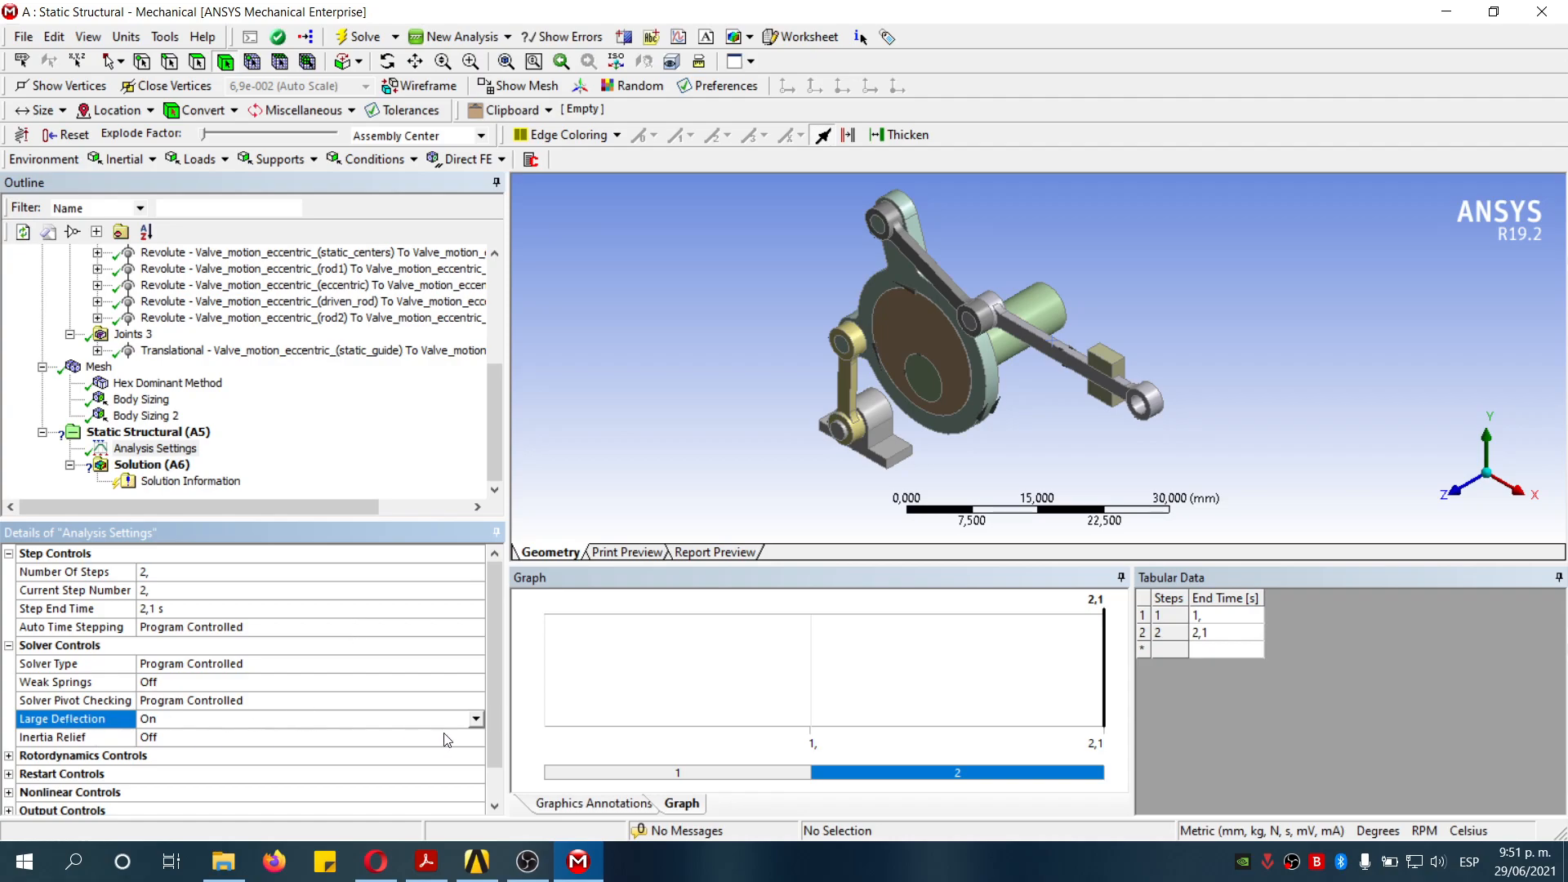
- Add a Force of 100 N on the inner cylindrical face of the rod end eye
click(170, 432)
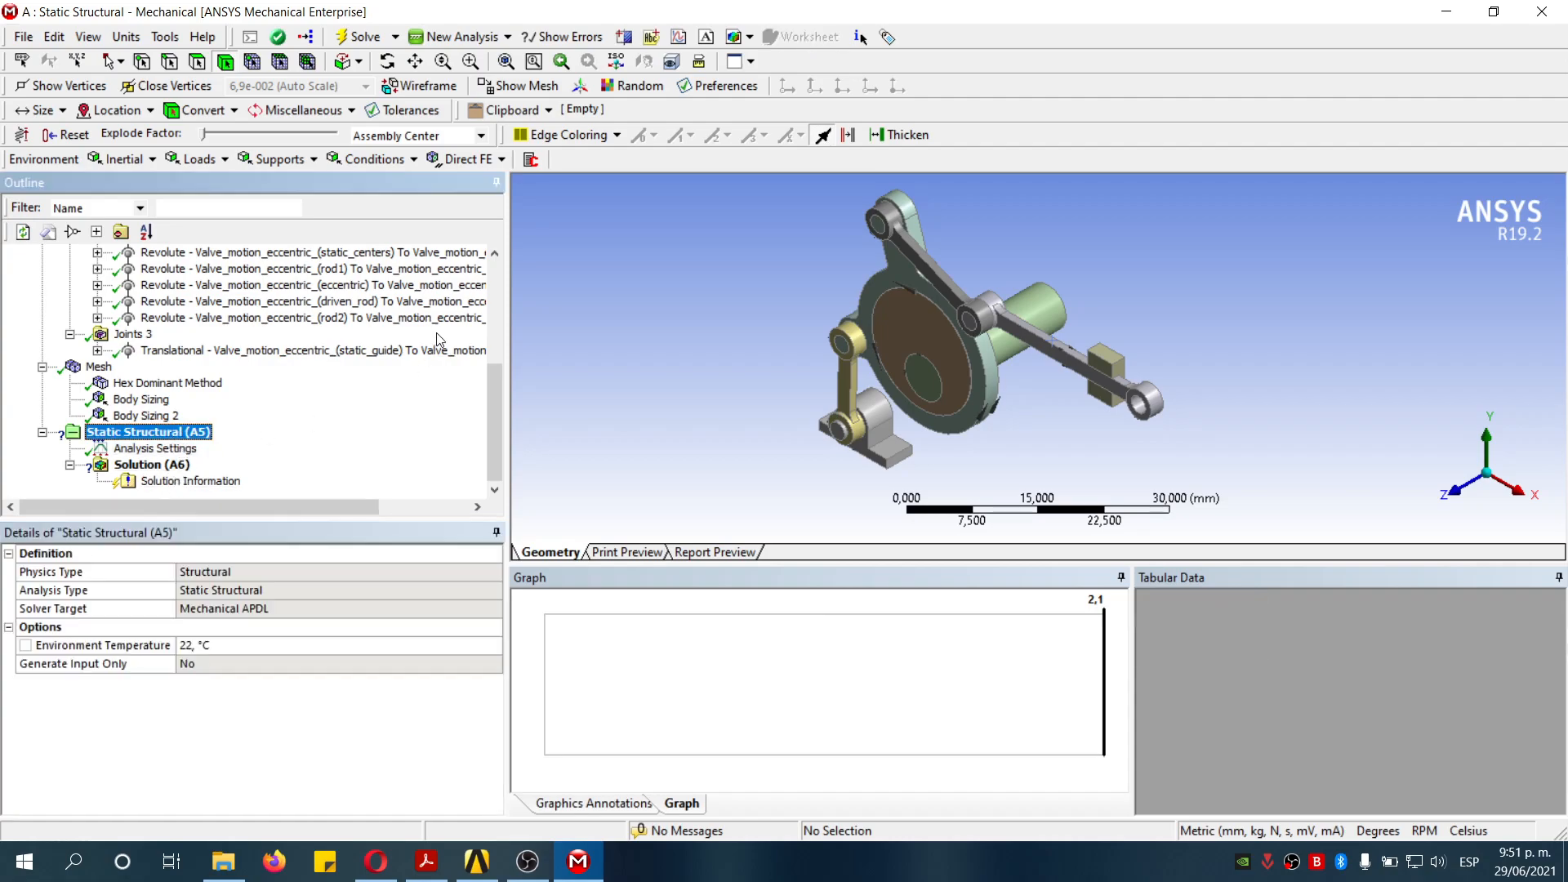
click(221, 161)
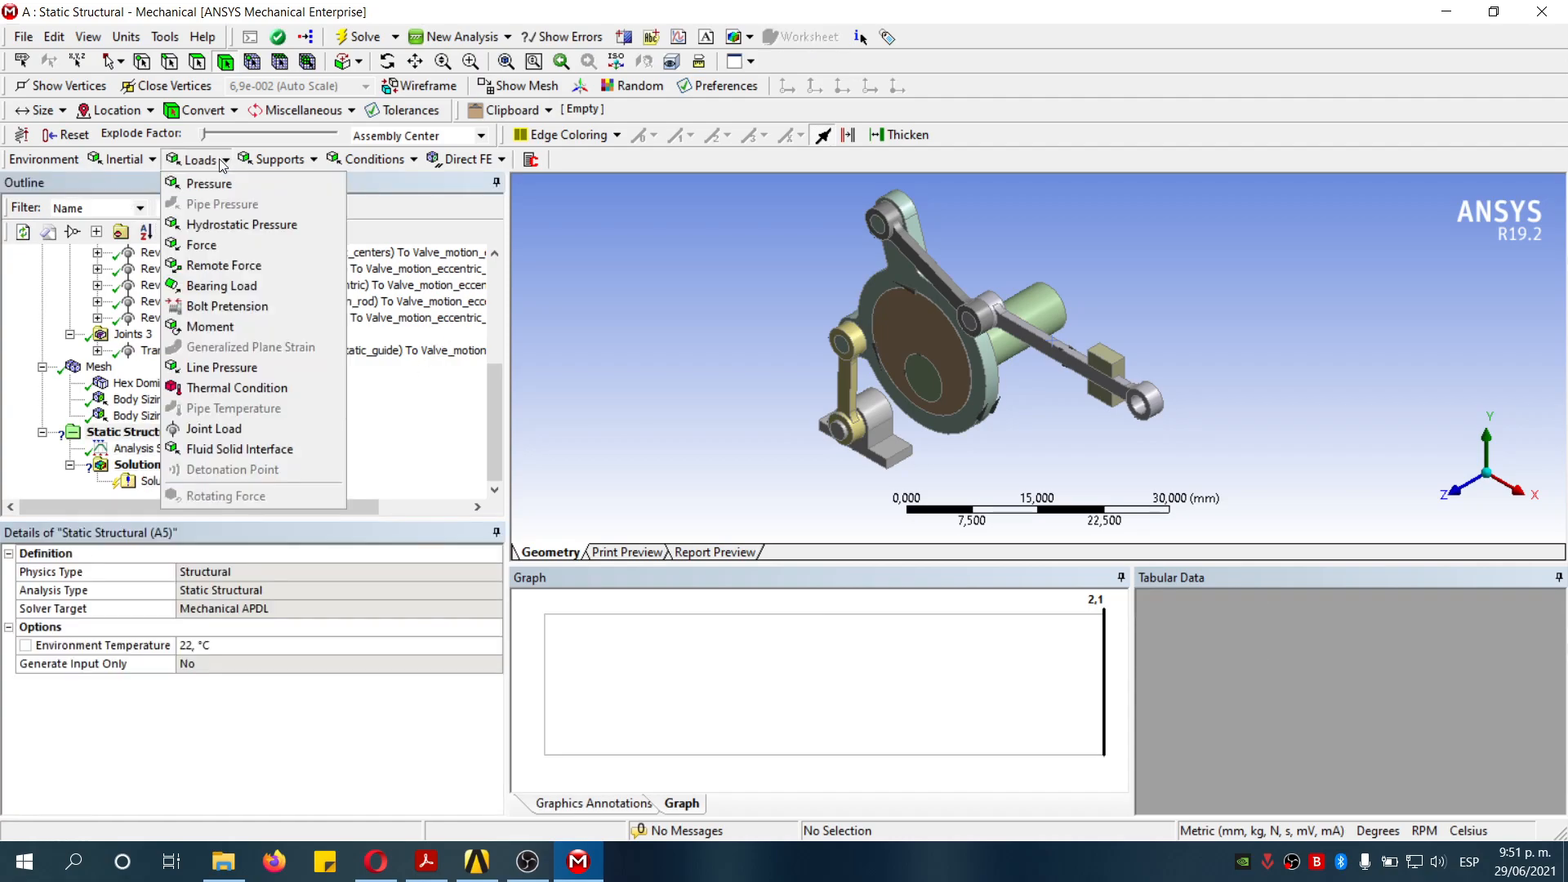
click(214, 245)
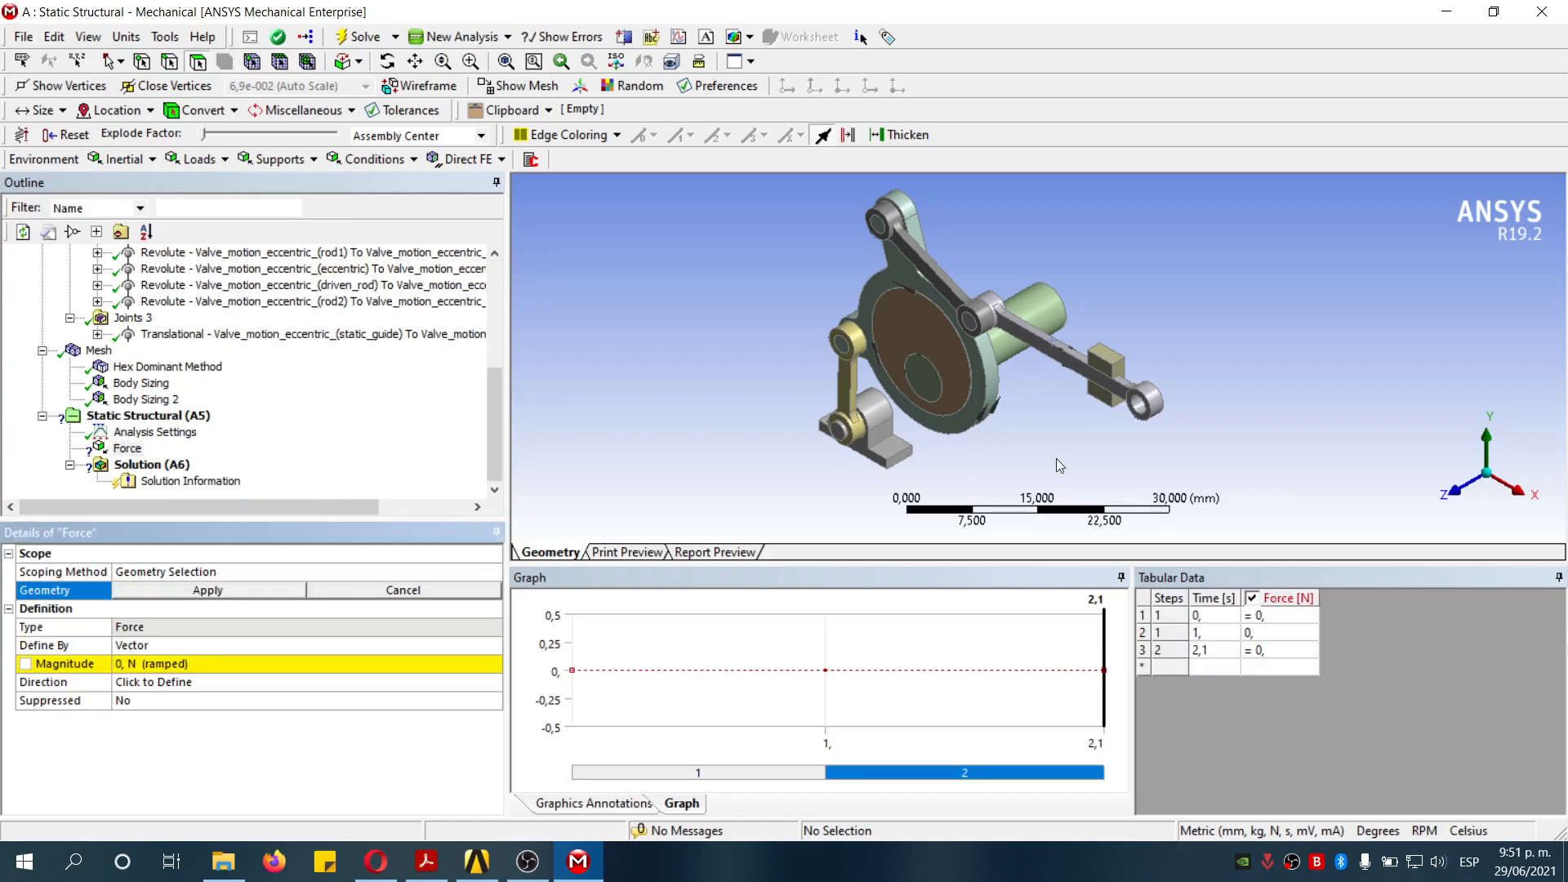
scroll(1098, 365, up, 5)
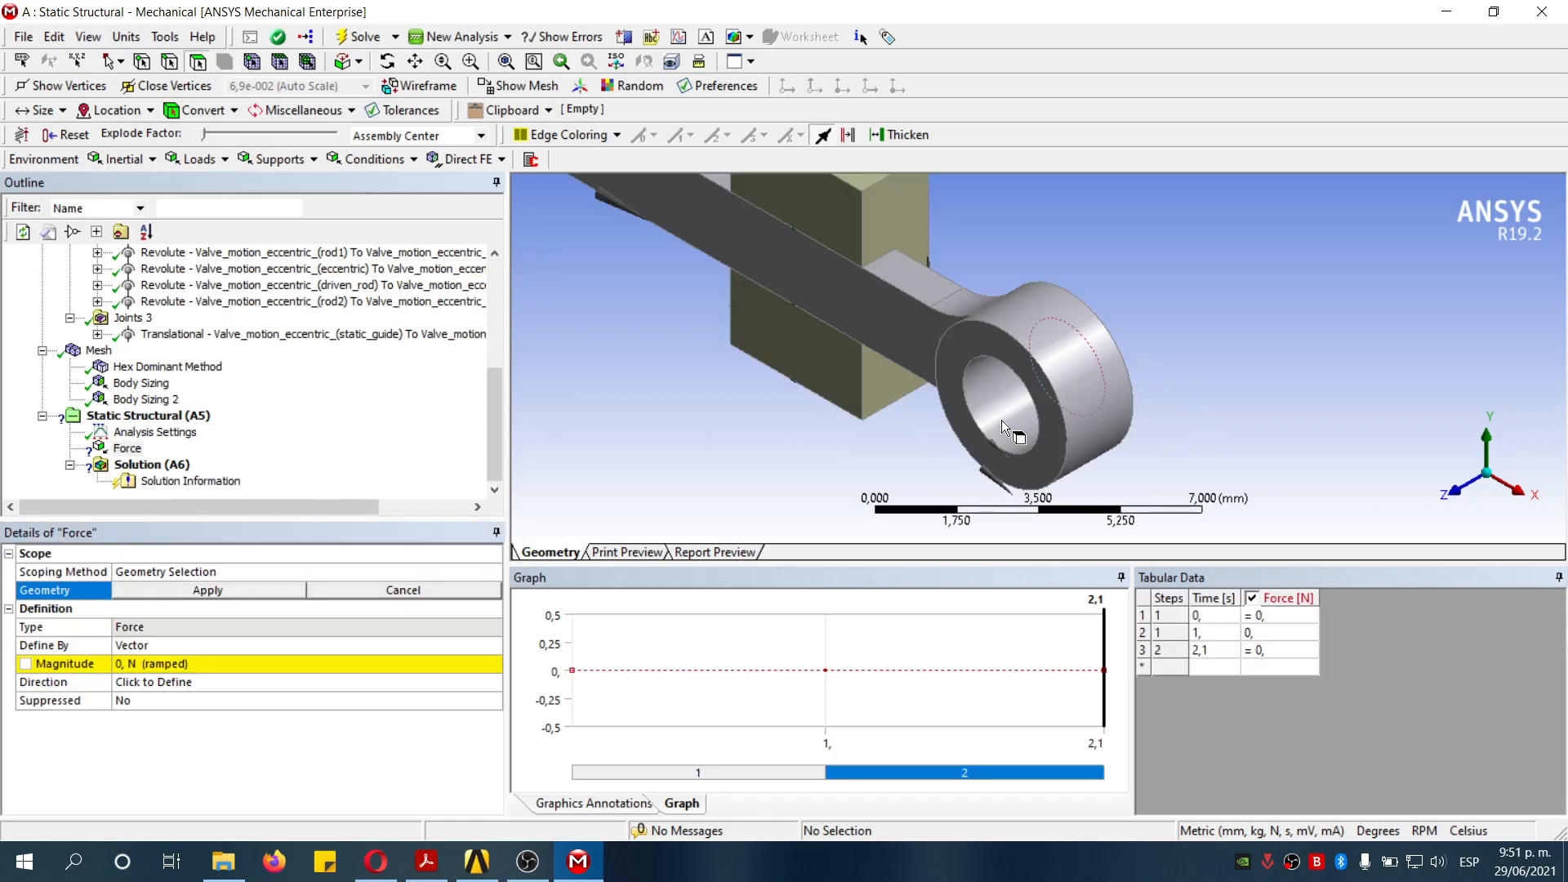
click(1003, 444)
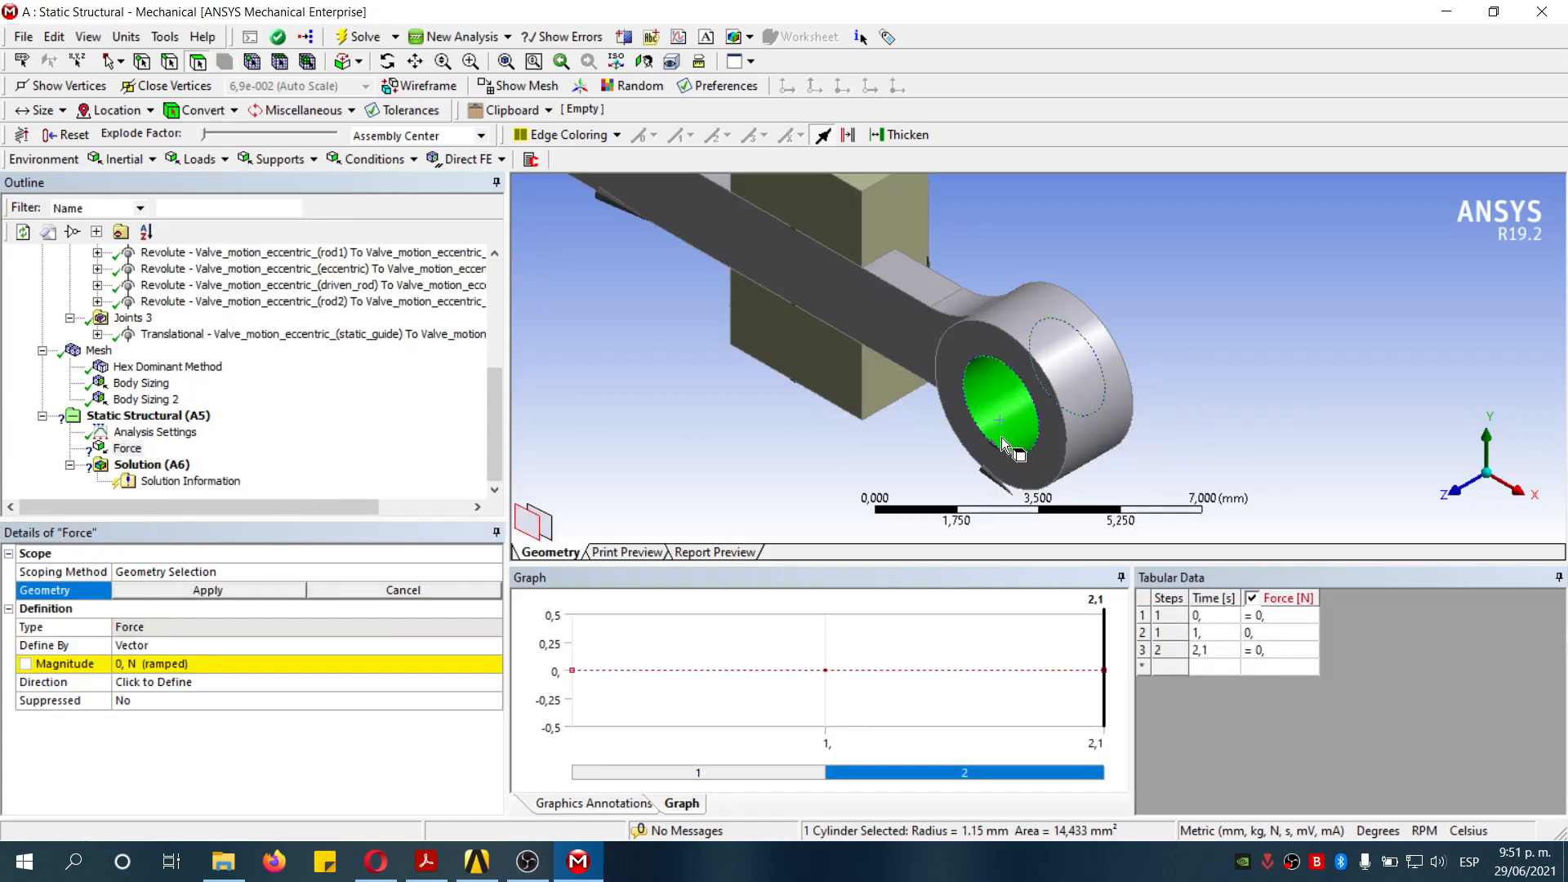
click(213, 593)
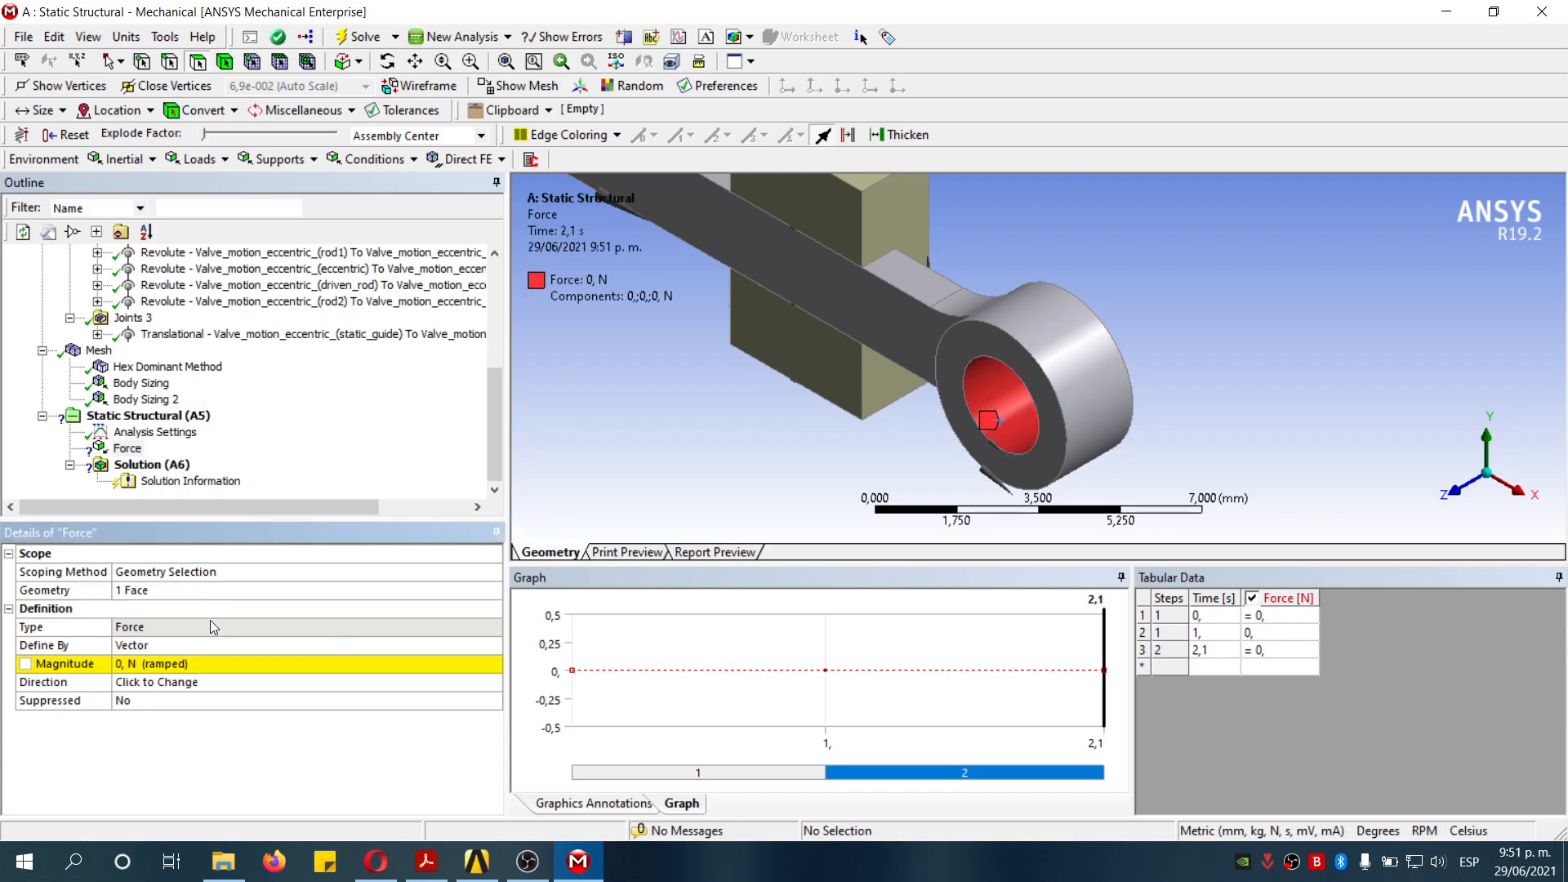
click(214, 666)
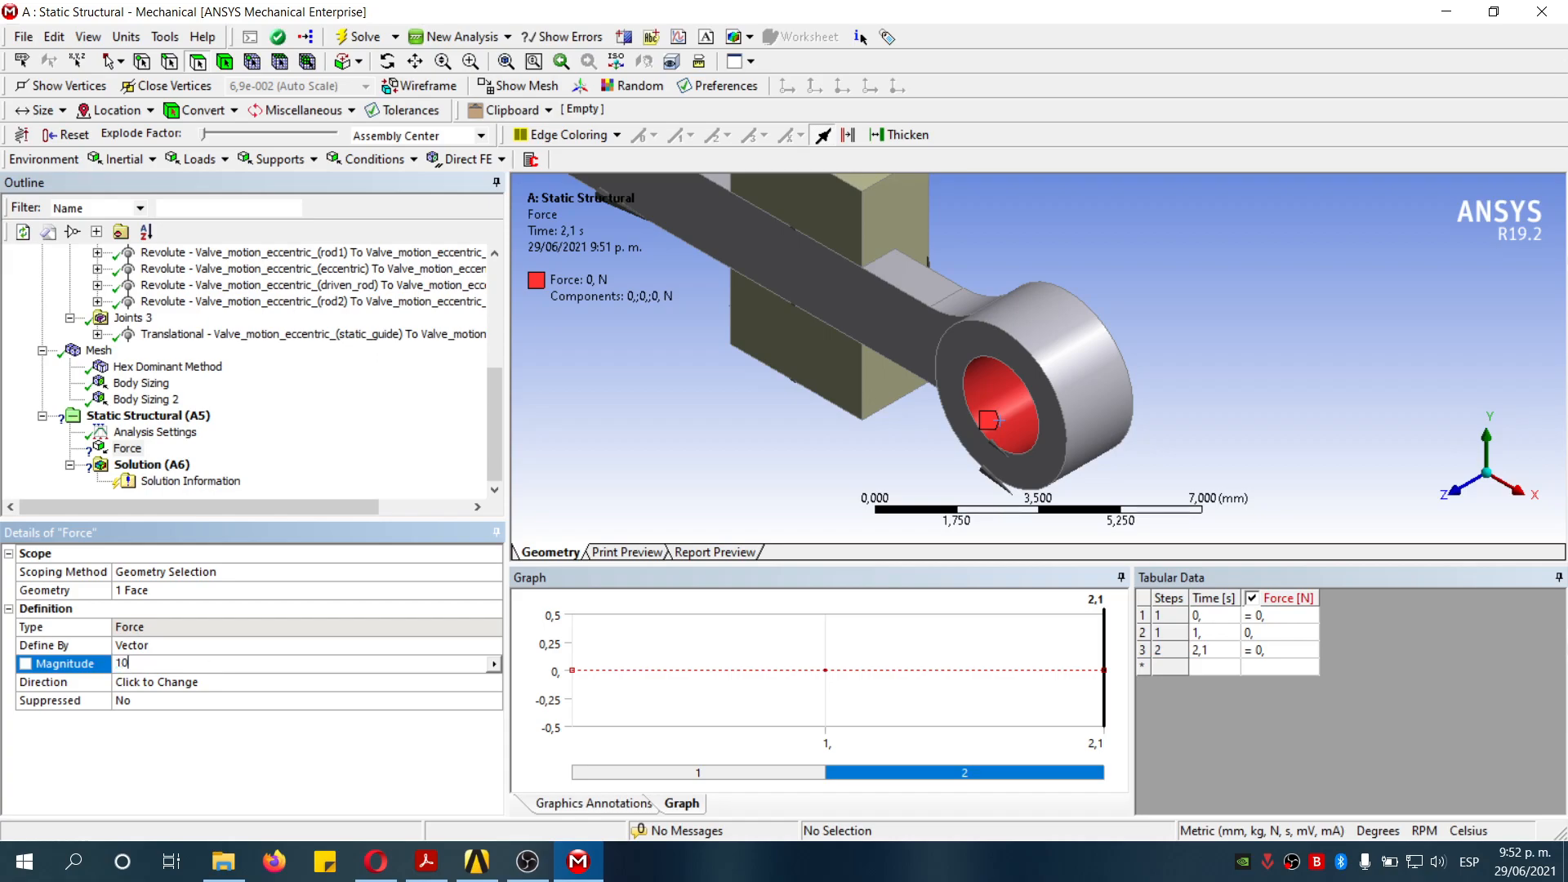
key(Return)
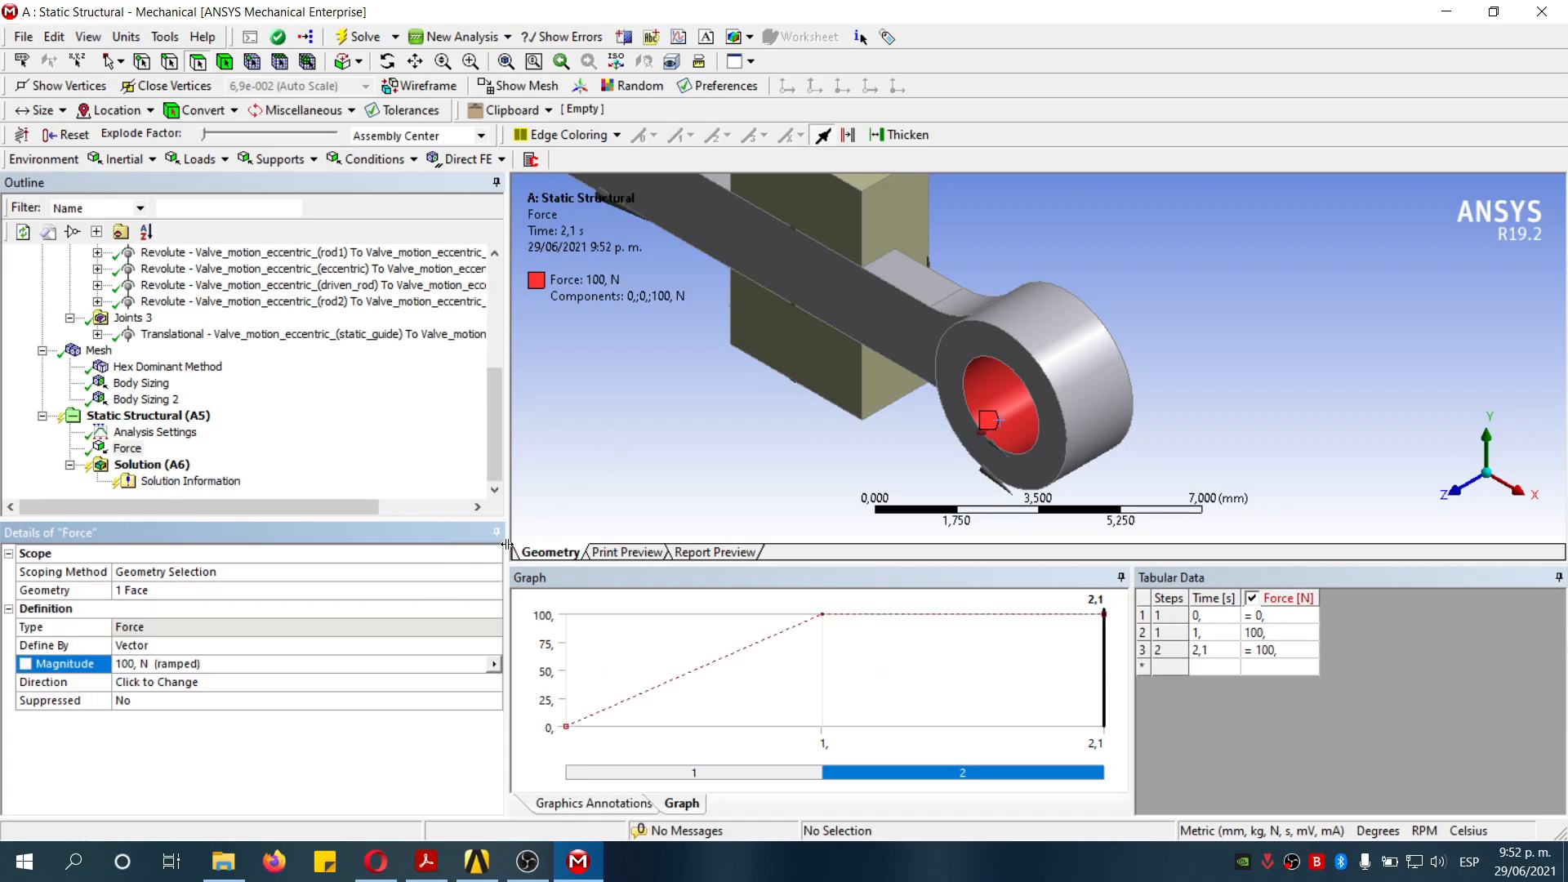
- Define the force direction along an edge of the rod
scroll(885, 434, up, 3)
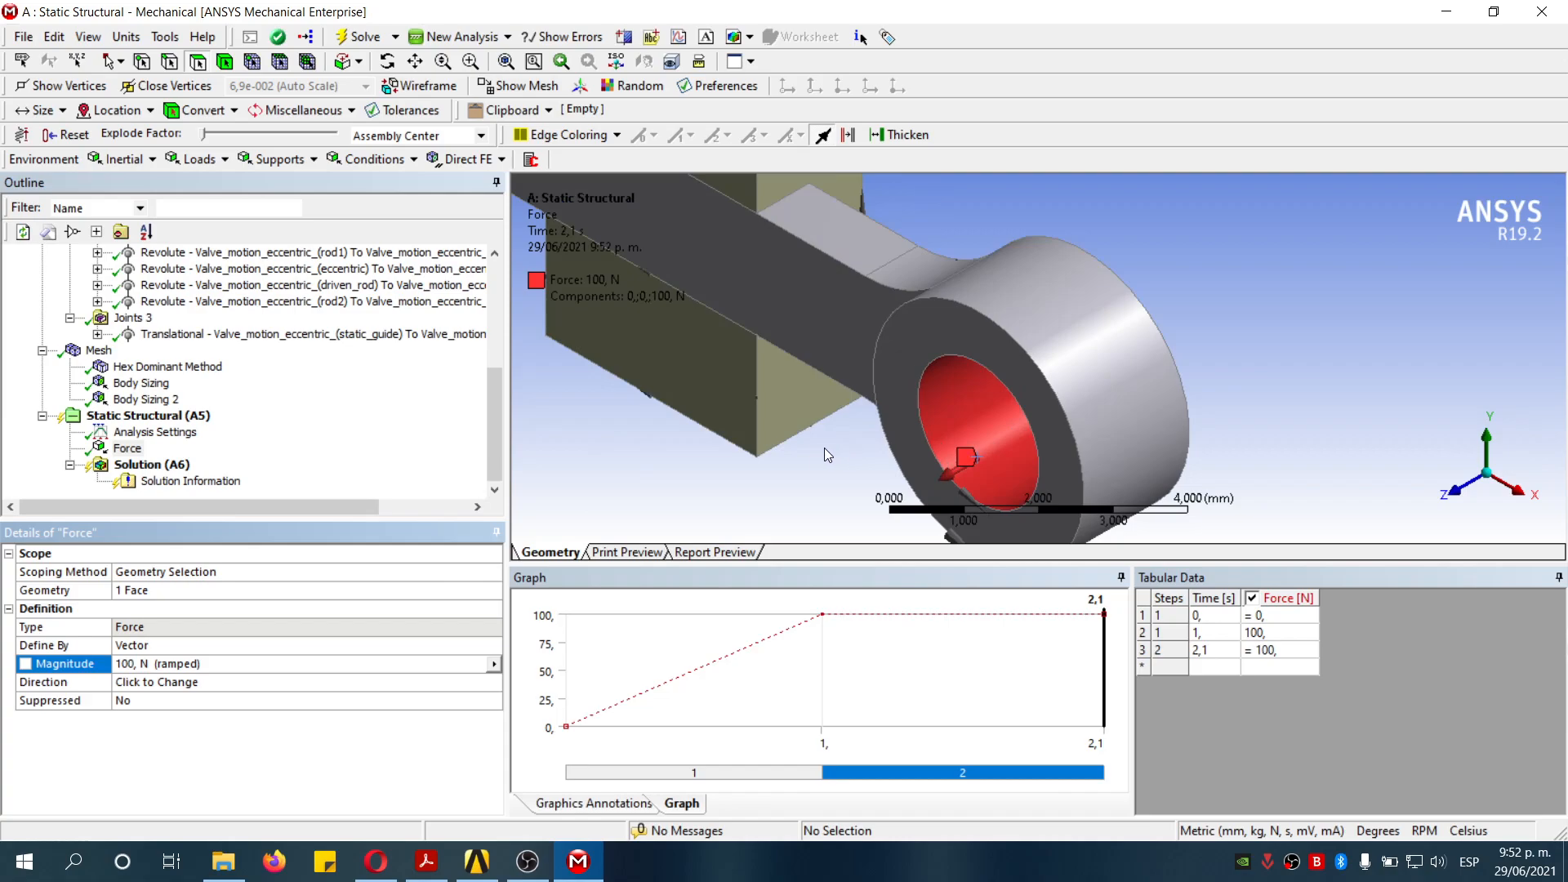
click(197, 684)
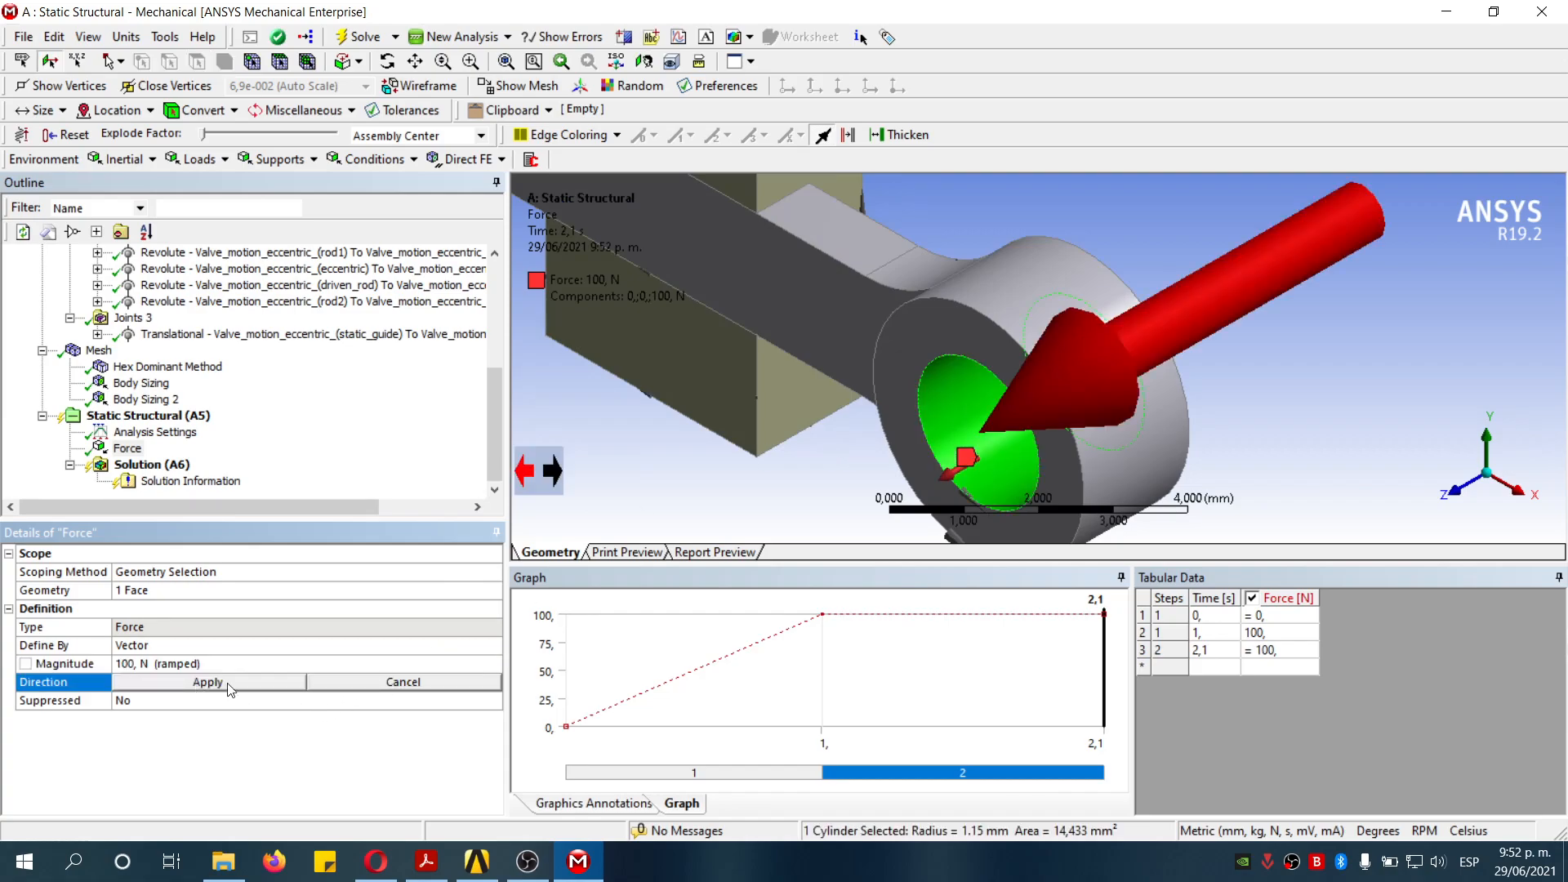
click(840, 260)
scroll(1149, 292, down, 4)
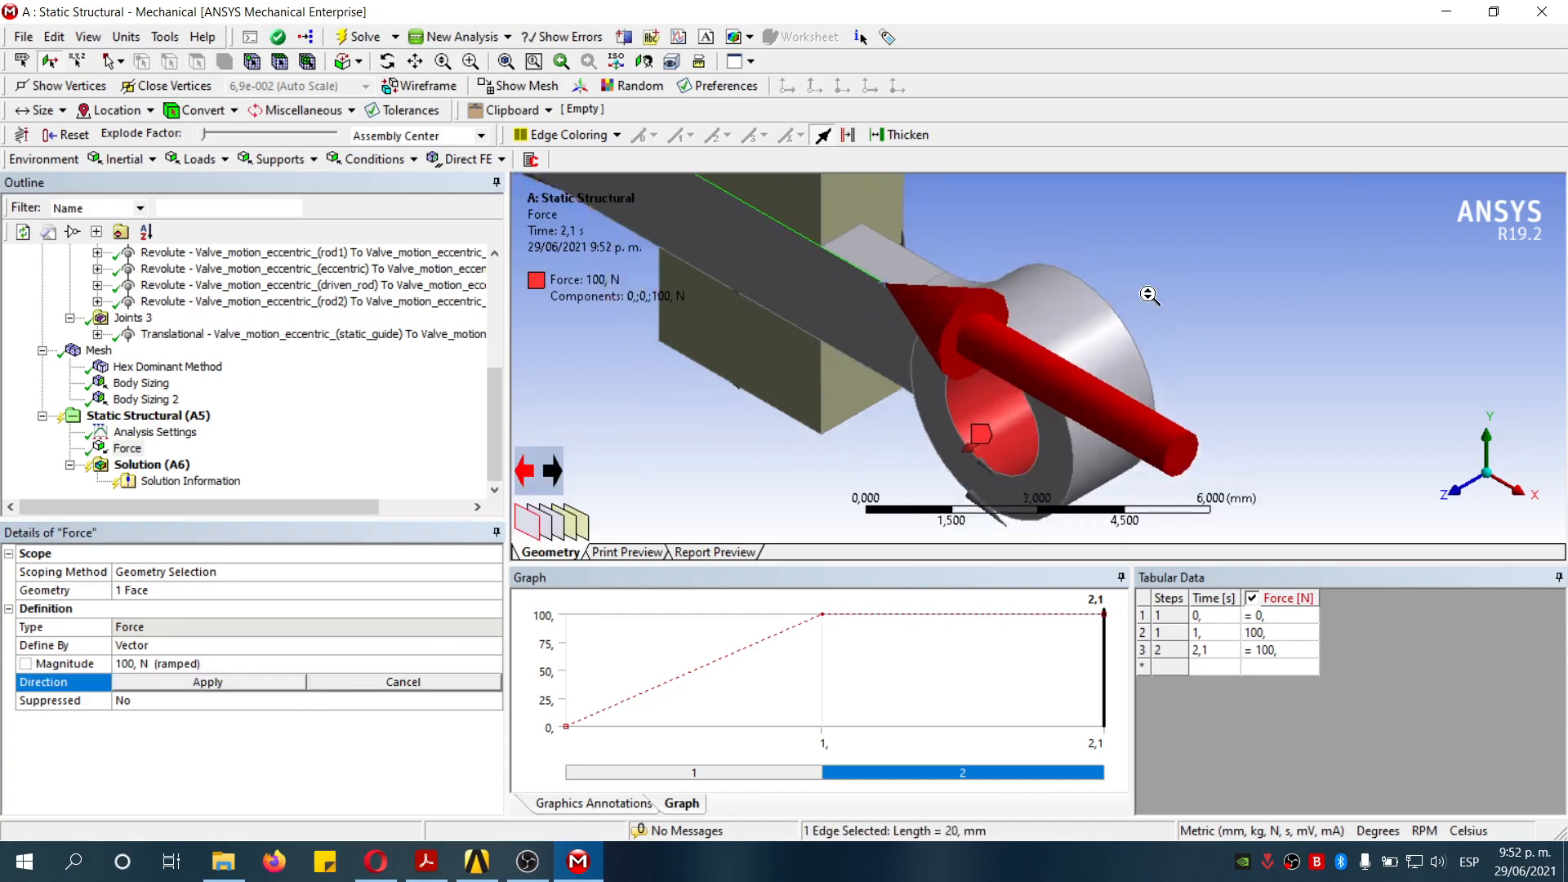
middle_drag(1124, 316, 1058, 389)
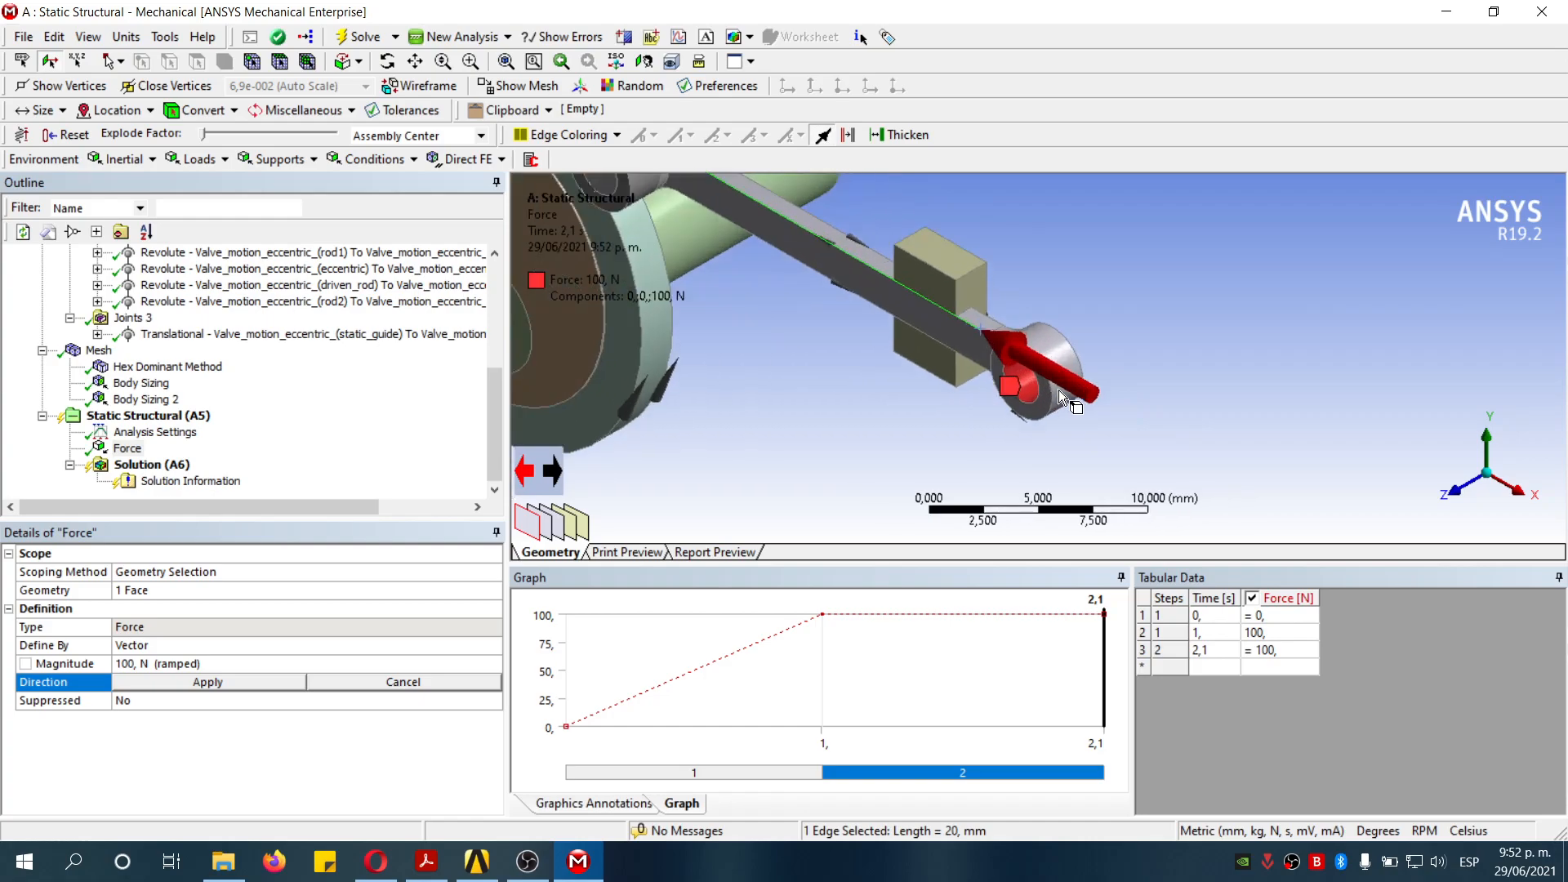
scroll(908, 336, down, 2)
click(214, 685)
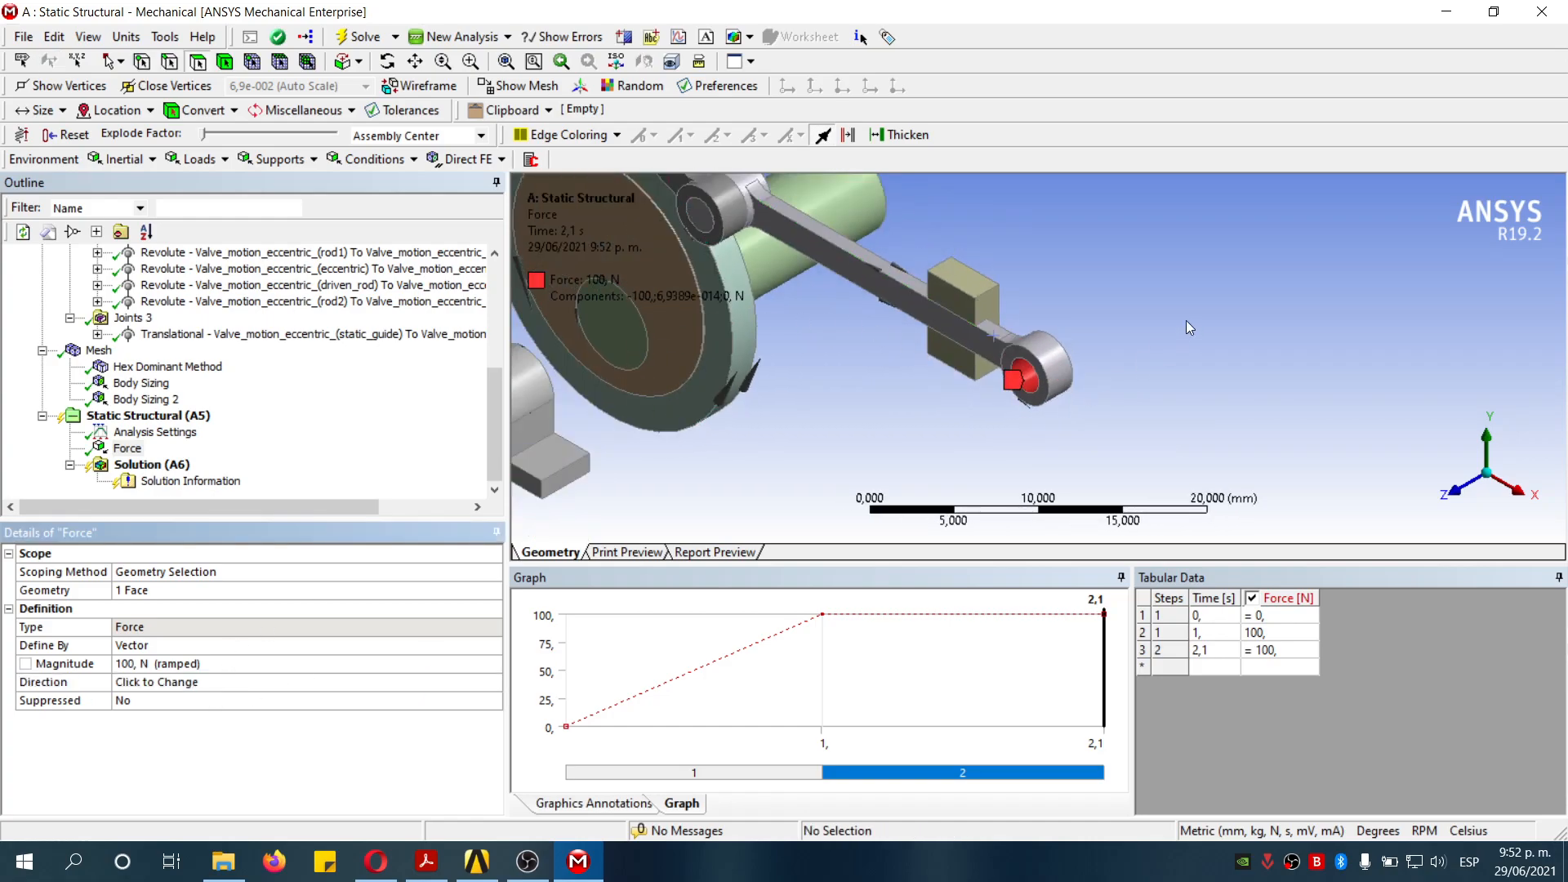
- Add a Joint Load on the static_centers revolute joint
click(219, 162)
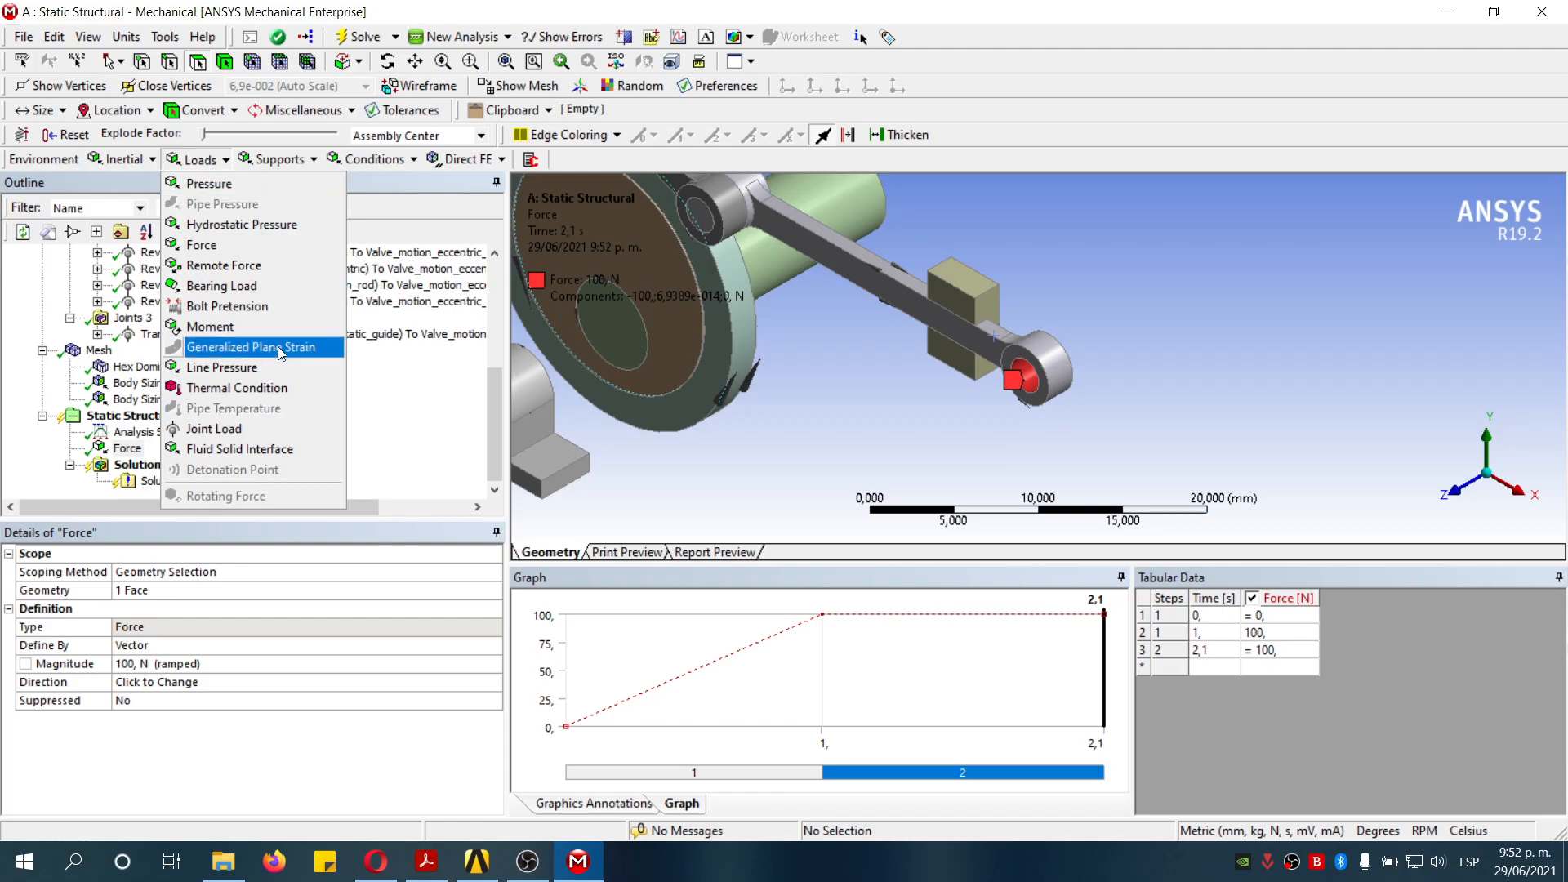
click(263, 428)
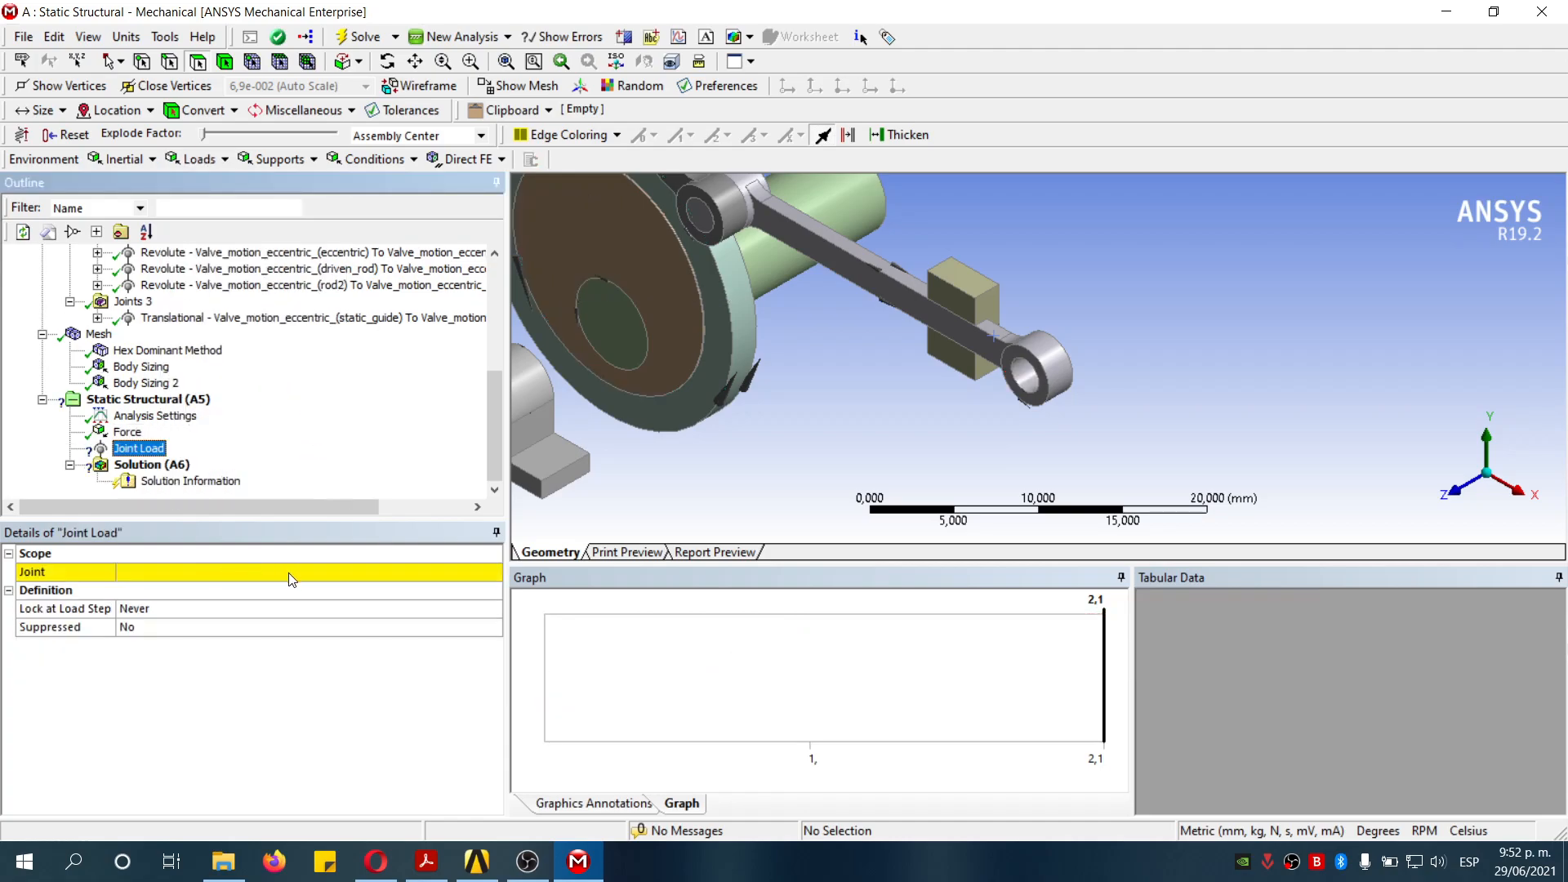
click(290, 573)
click(494, 572)
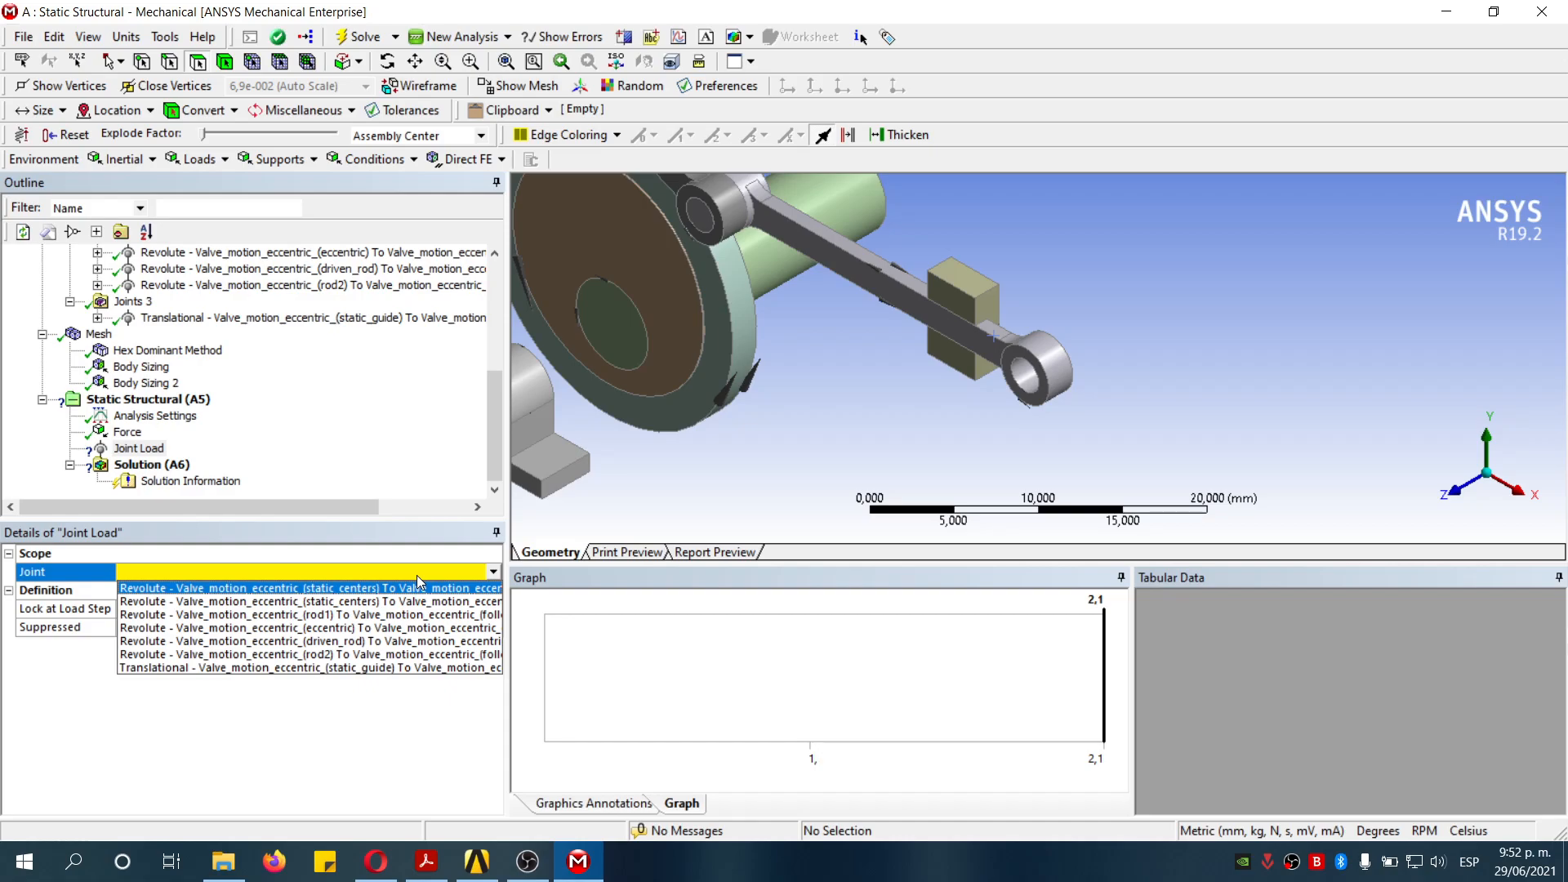
scroll(761, 454, down, 2)
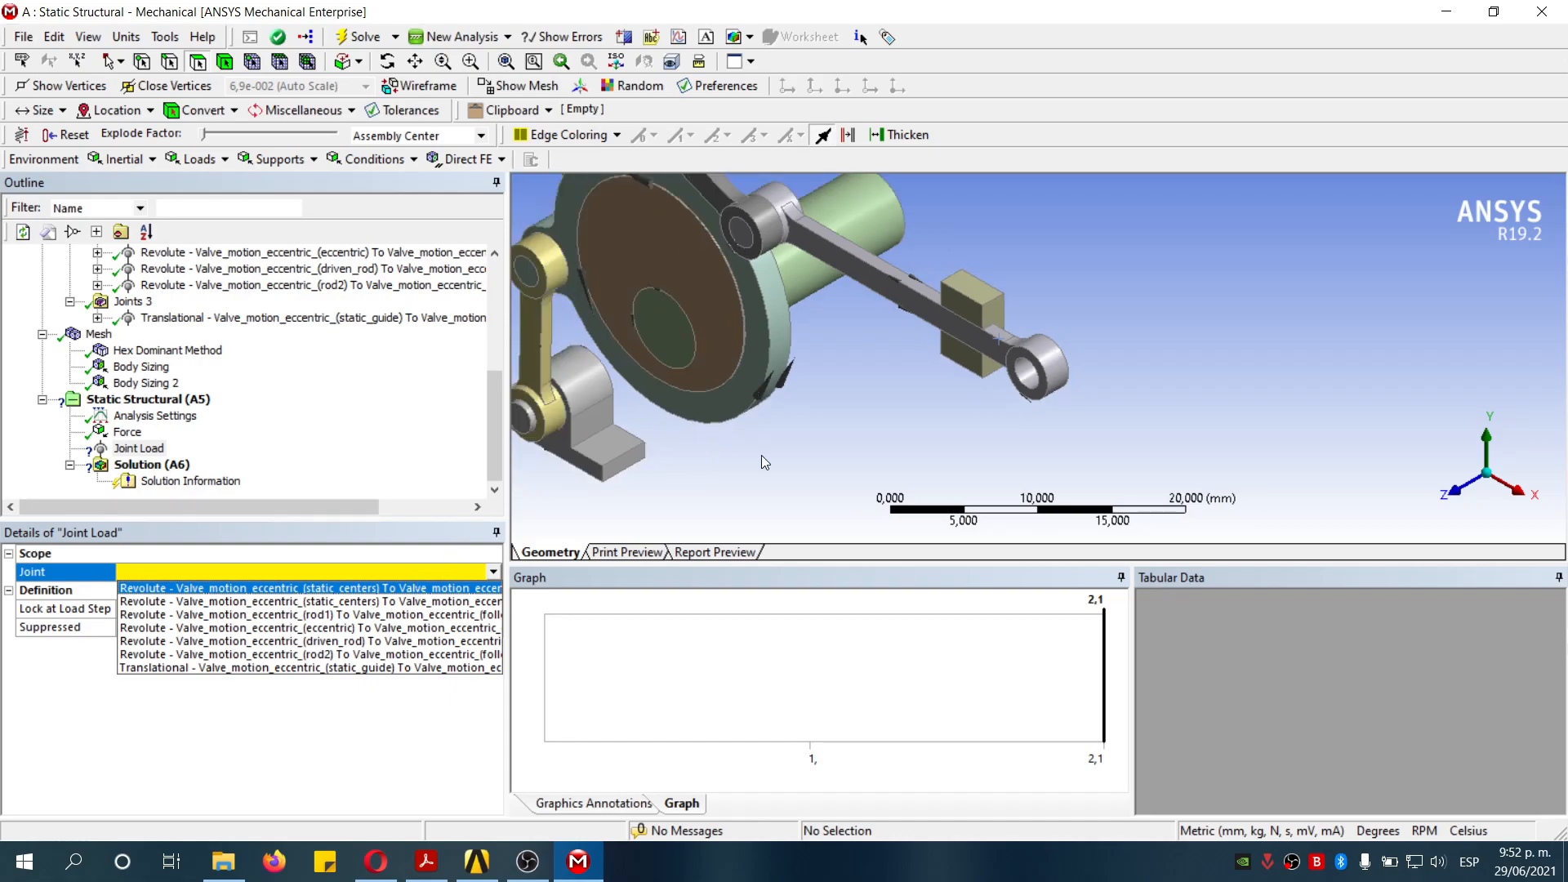
click(484, 607)
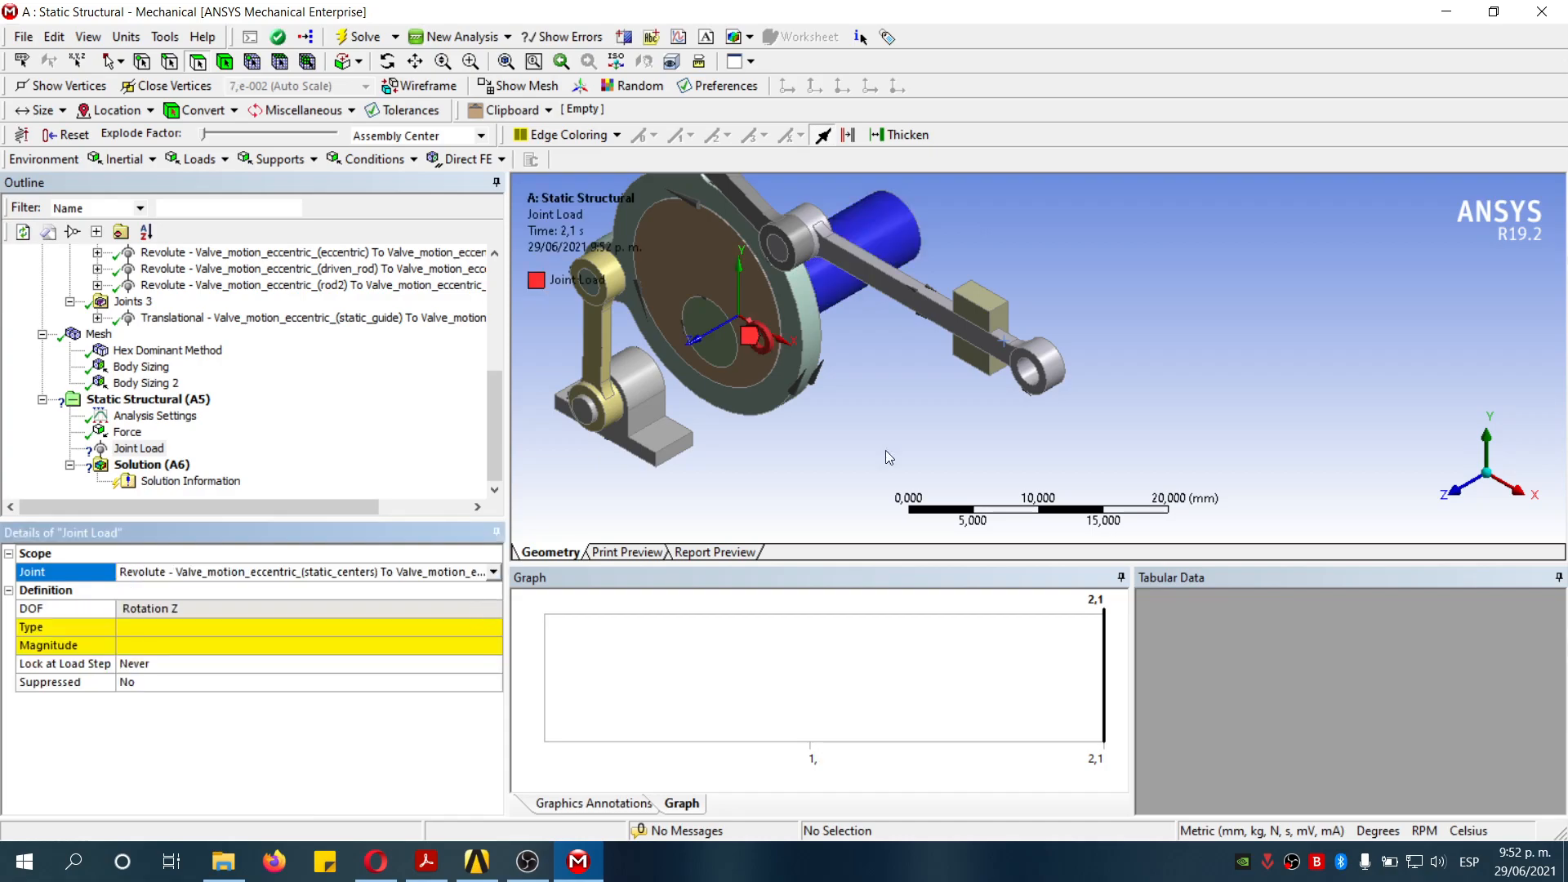
scroll(772, 363, up, 4)
scroll(651, 347, down, 3)
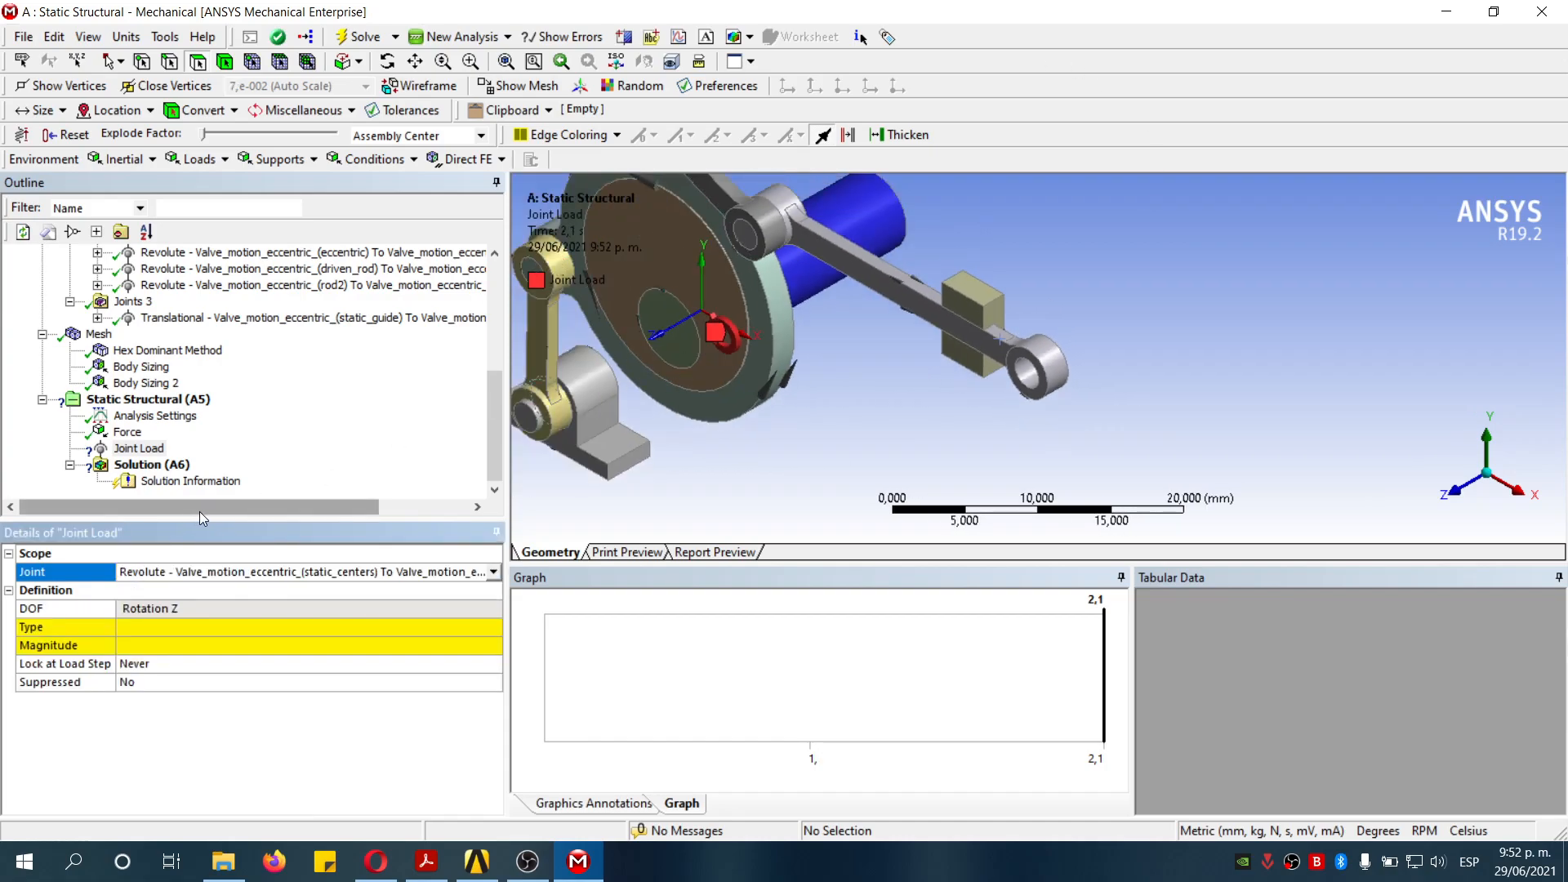
- Set the joint load type to Rotation and switch its magnitude to tabular input
click(307, 627)
click(493, 627)
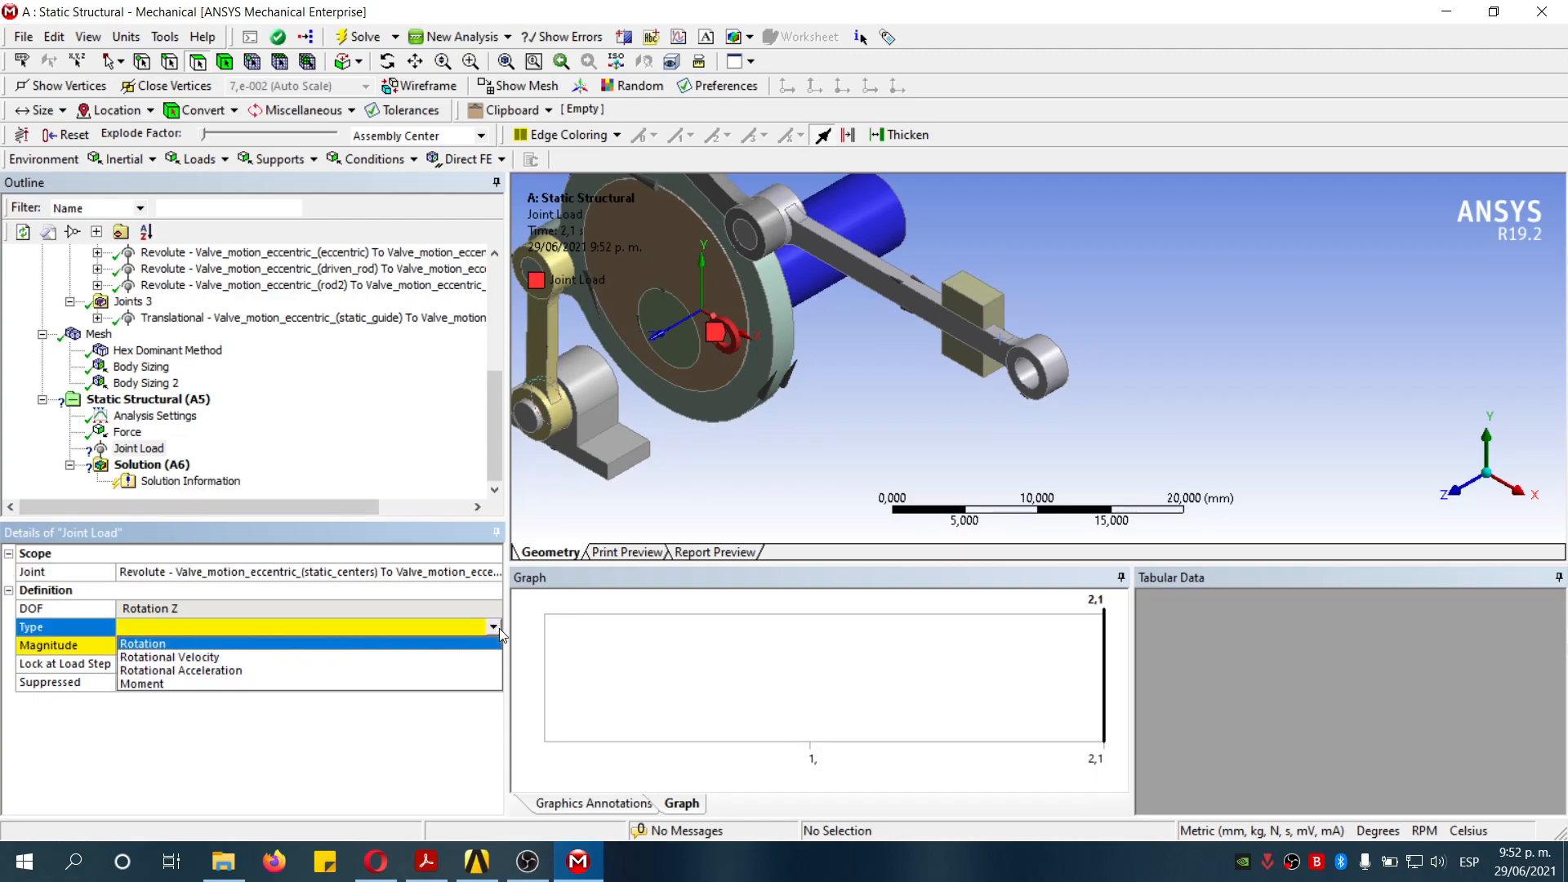
click(242, 643)
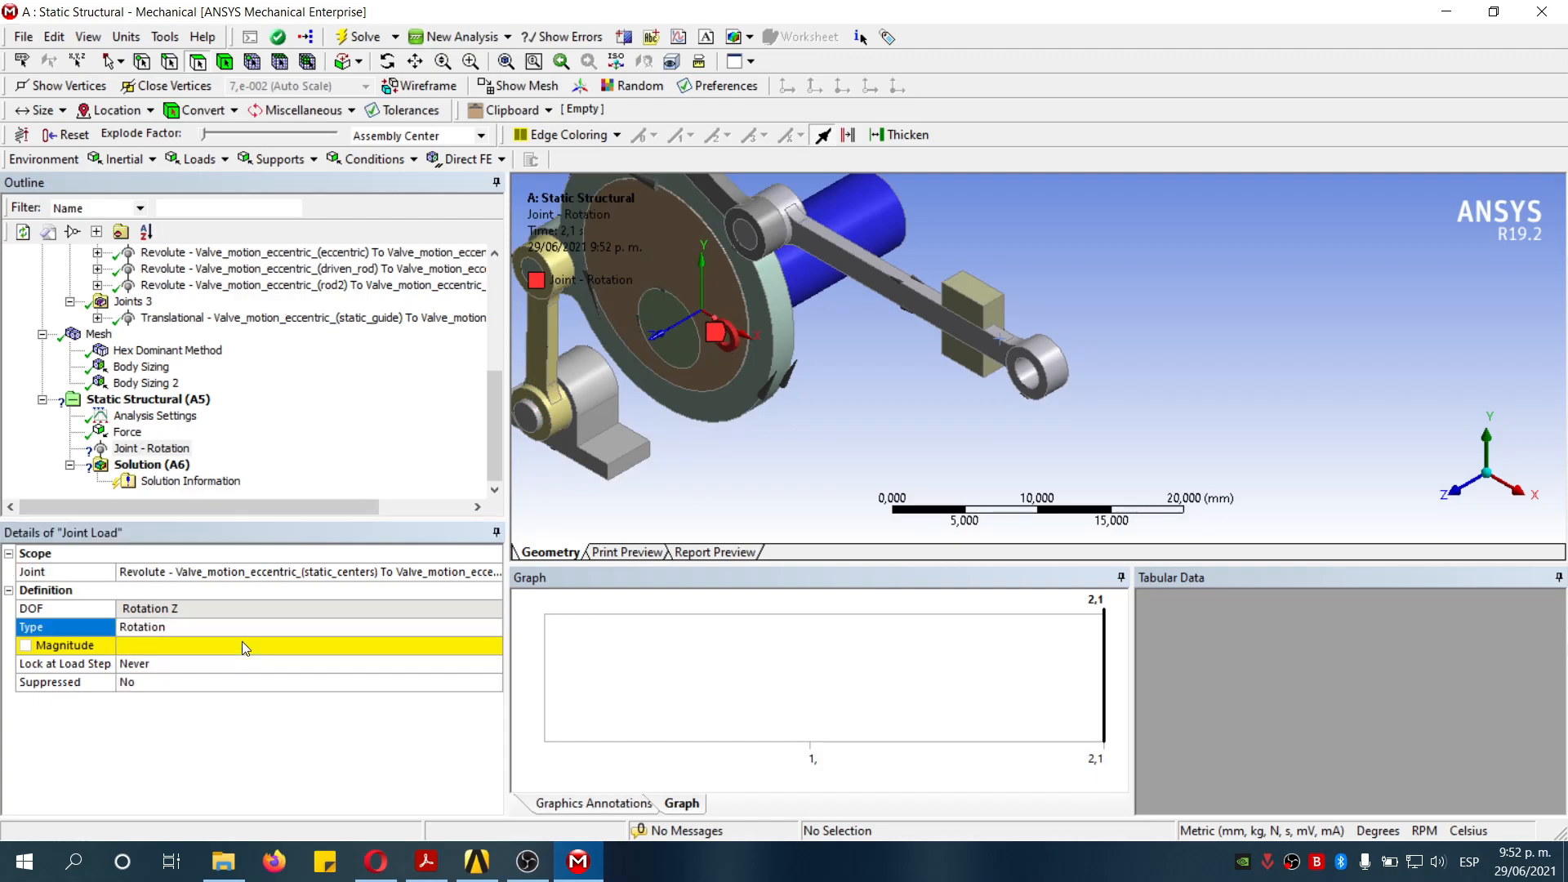
click(470, 648)
click(494, 646)
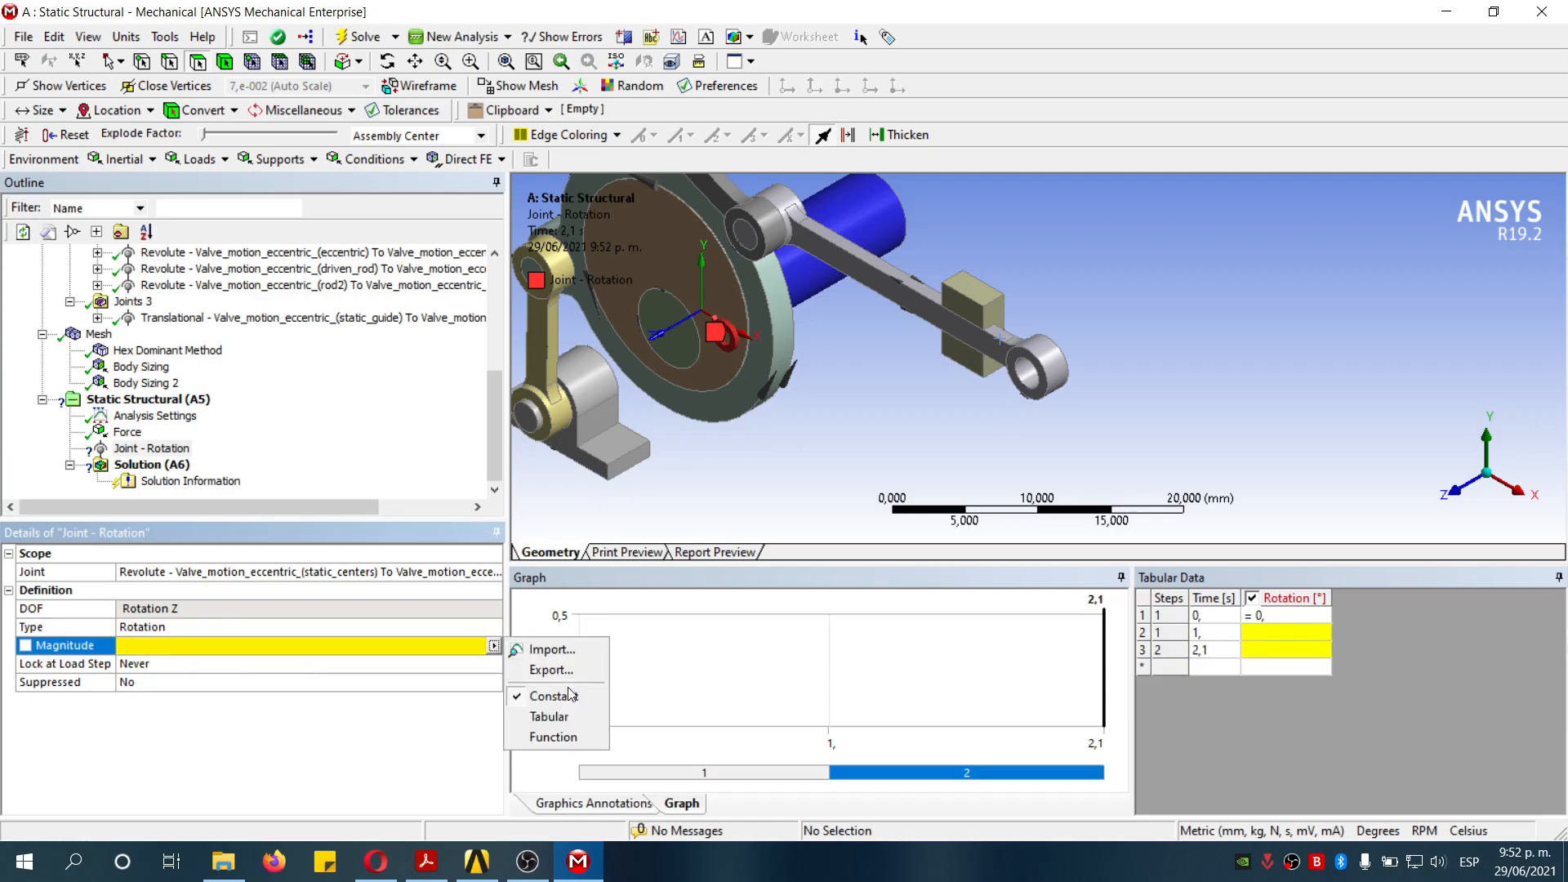
click(567, 716)
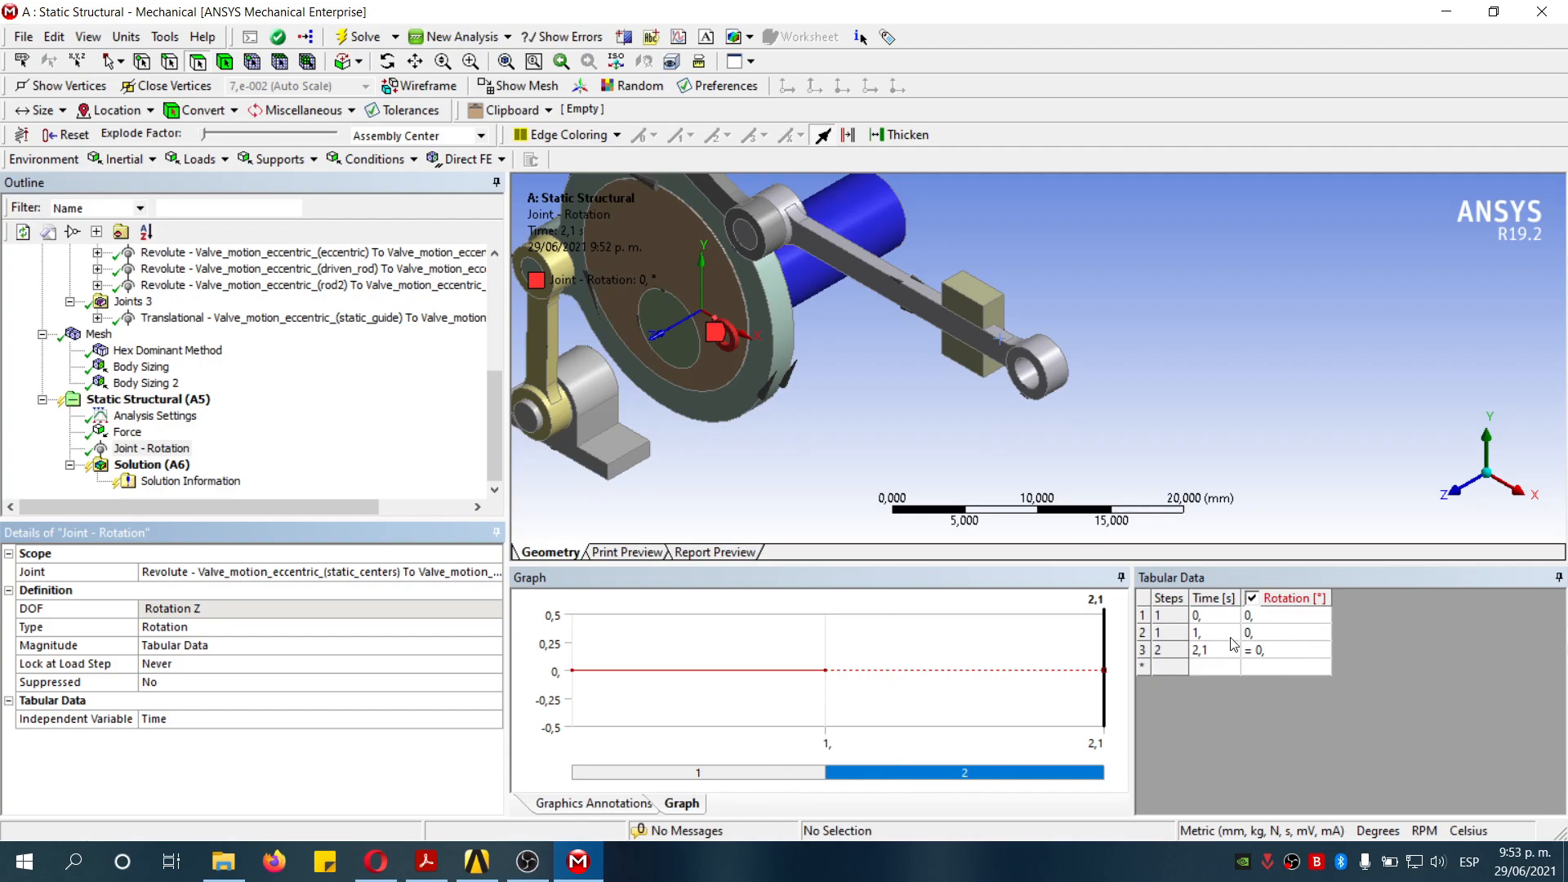
- Enter a rotation of -360° at 2,1 s in the tabular data
click(1306, 659)
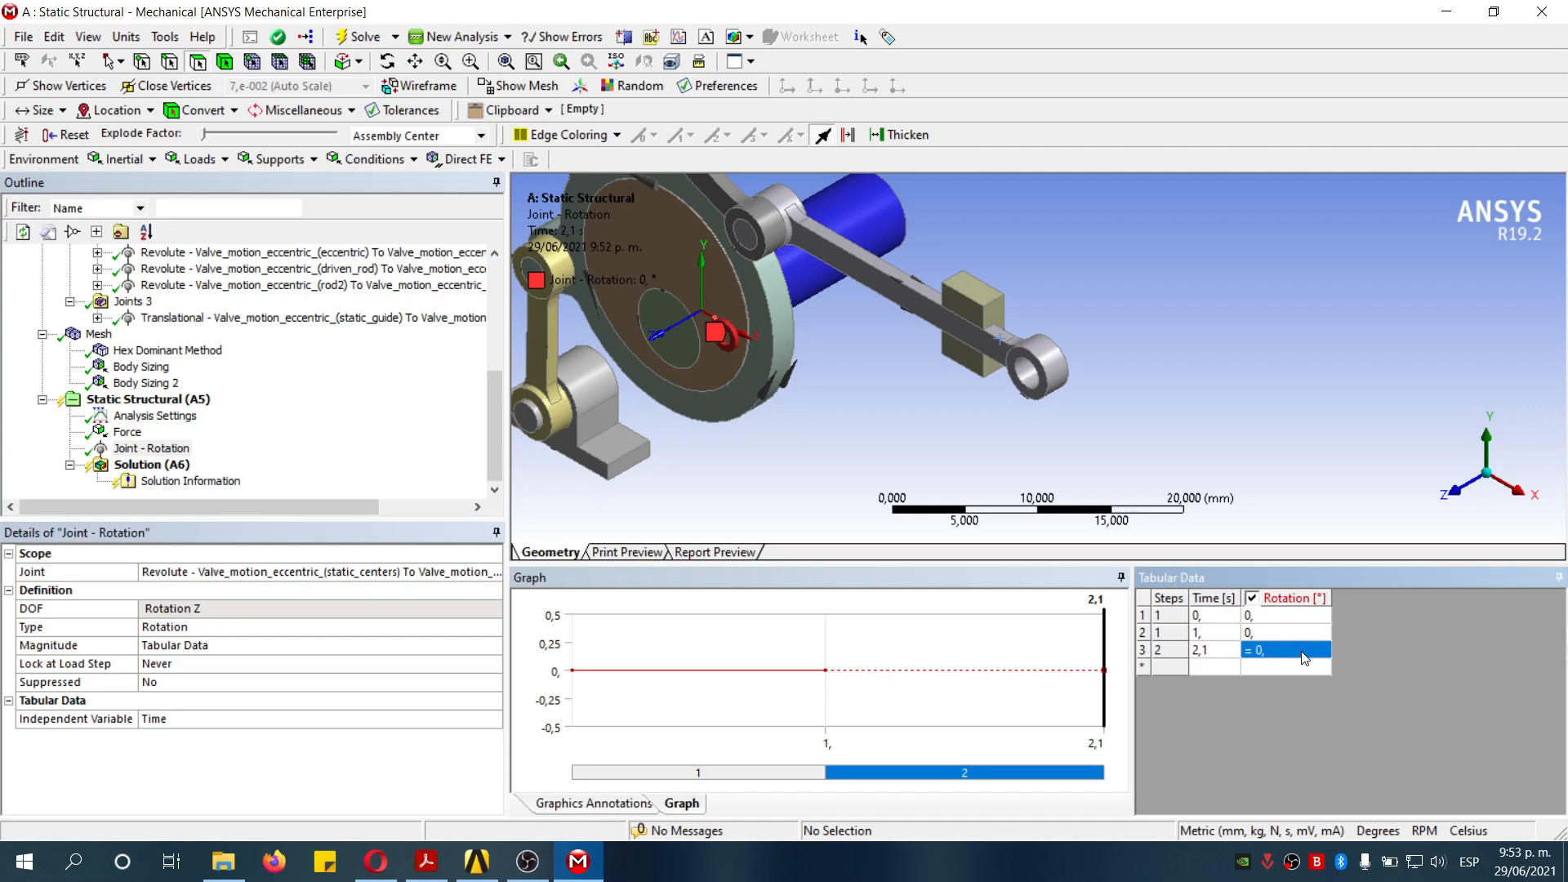
text(-360)
key(Return)
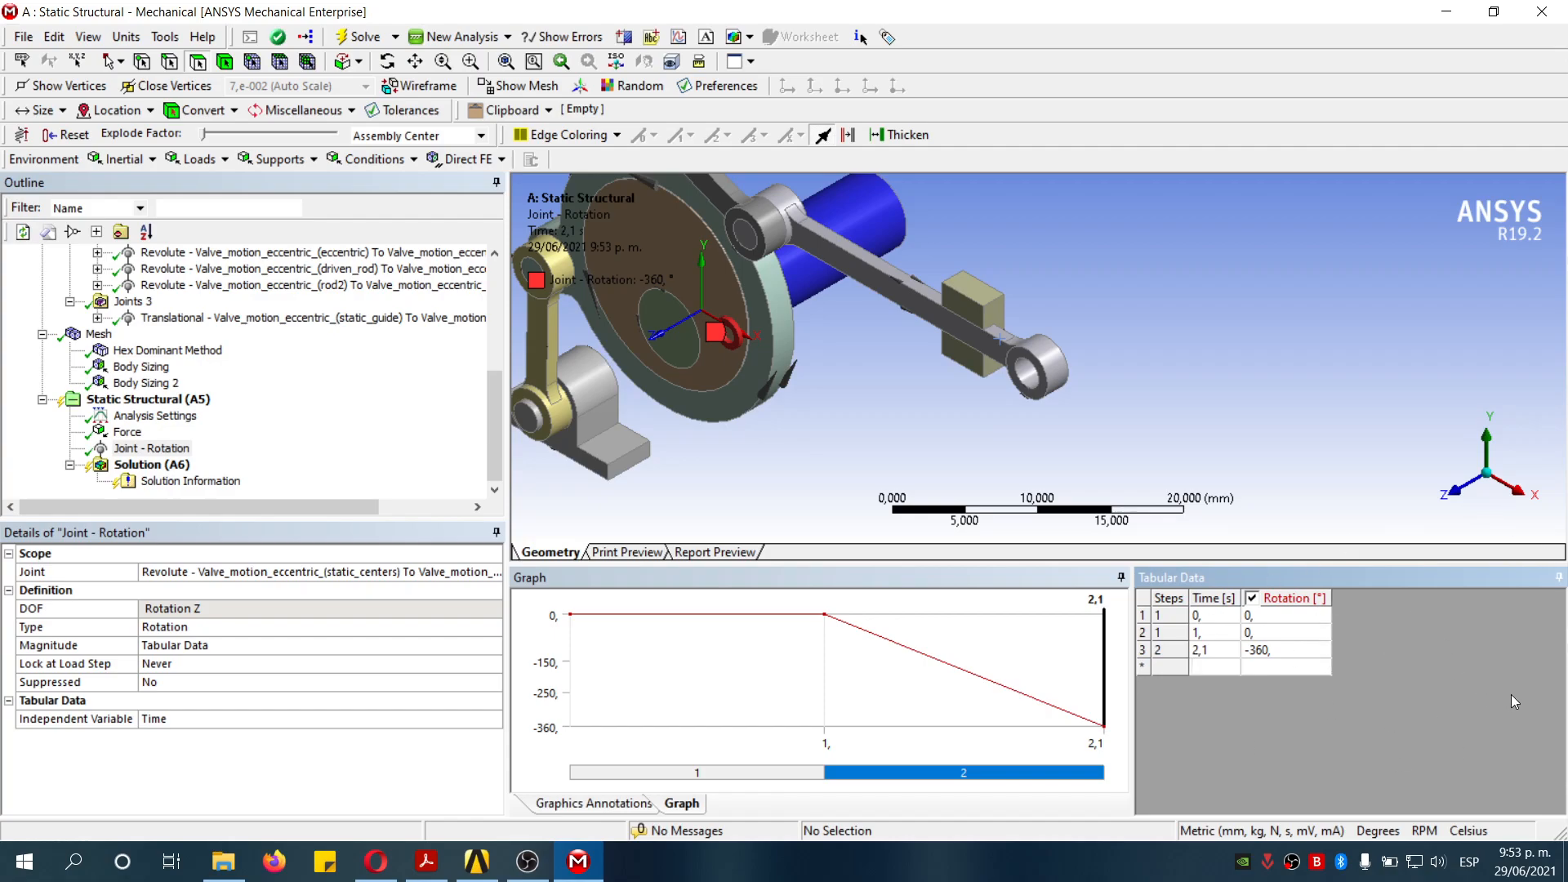
- Set the second table row's time to 0,1 s
click(1246, 349)
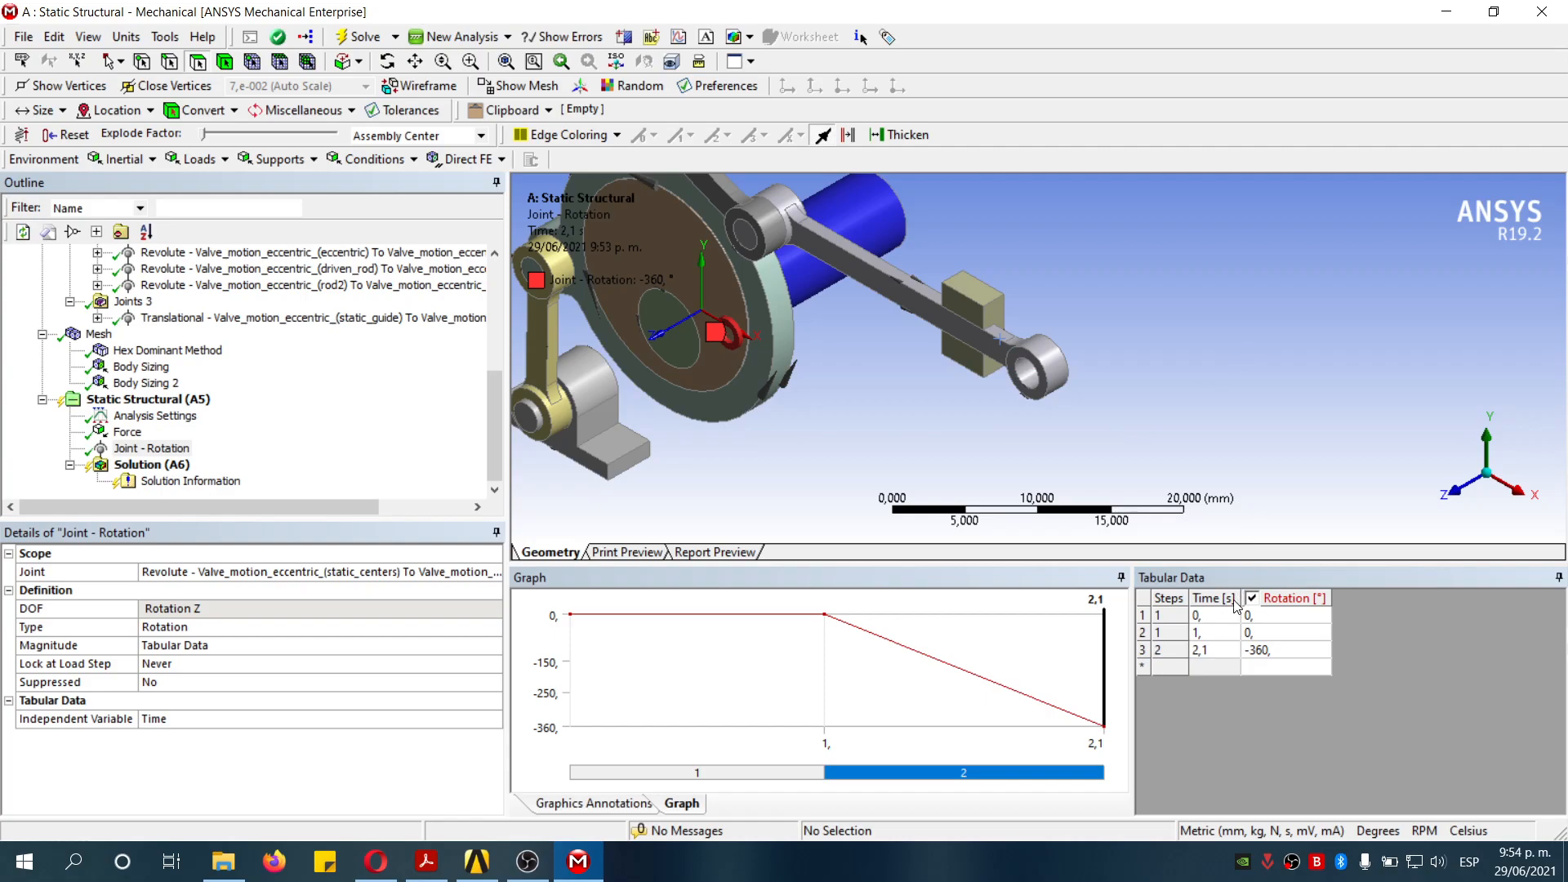
click(1210, 635)
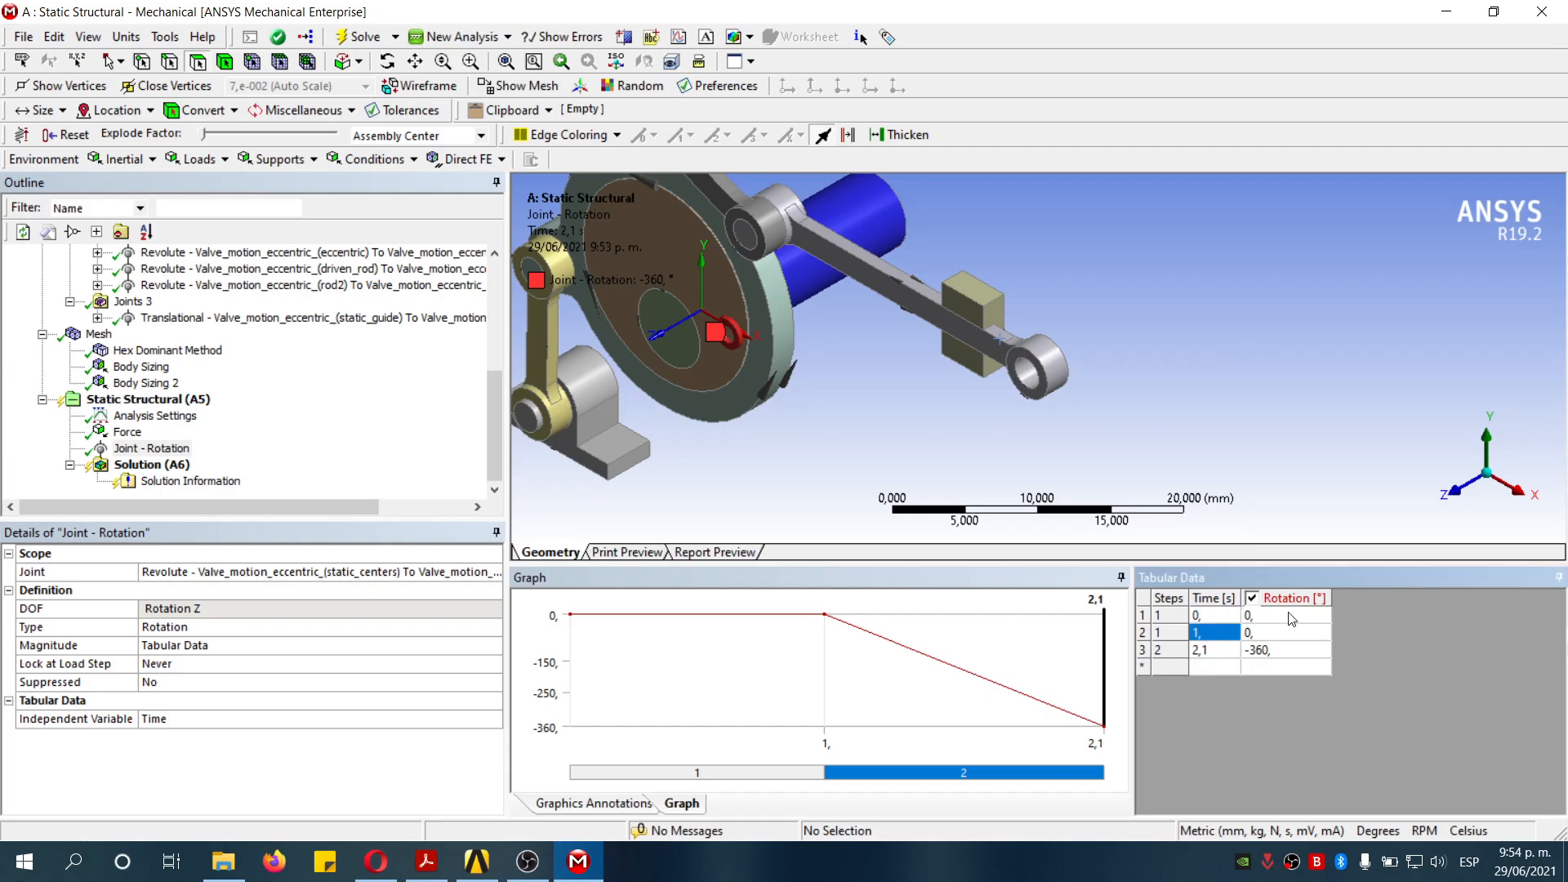
text(0,1)
key(Tab)
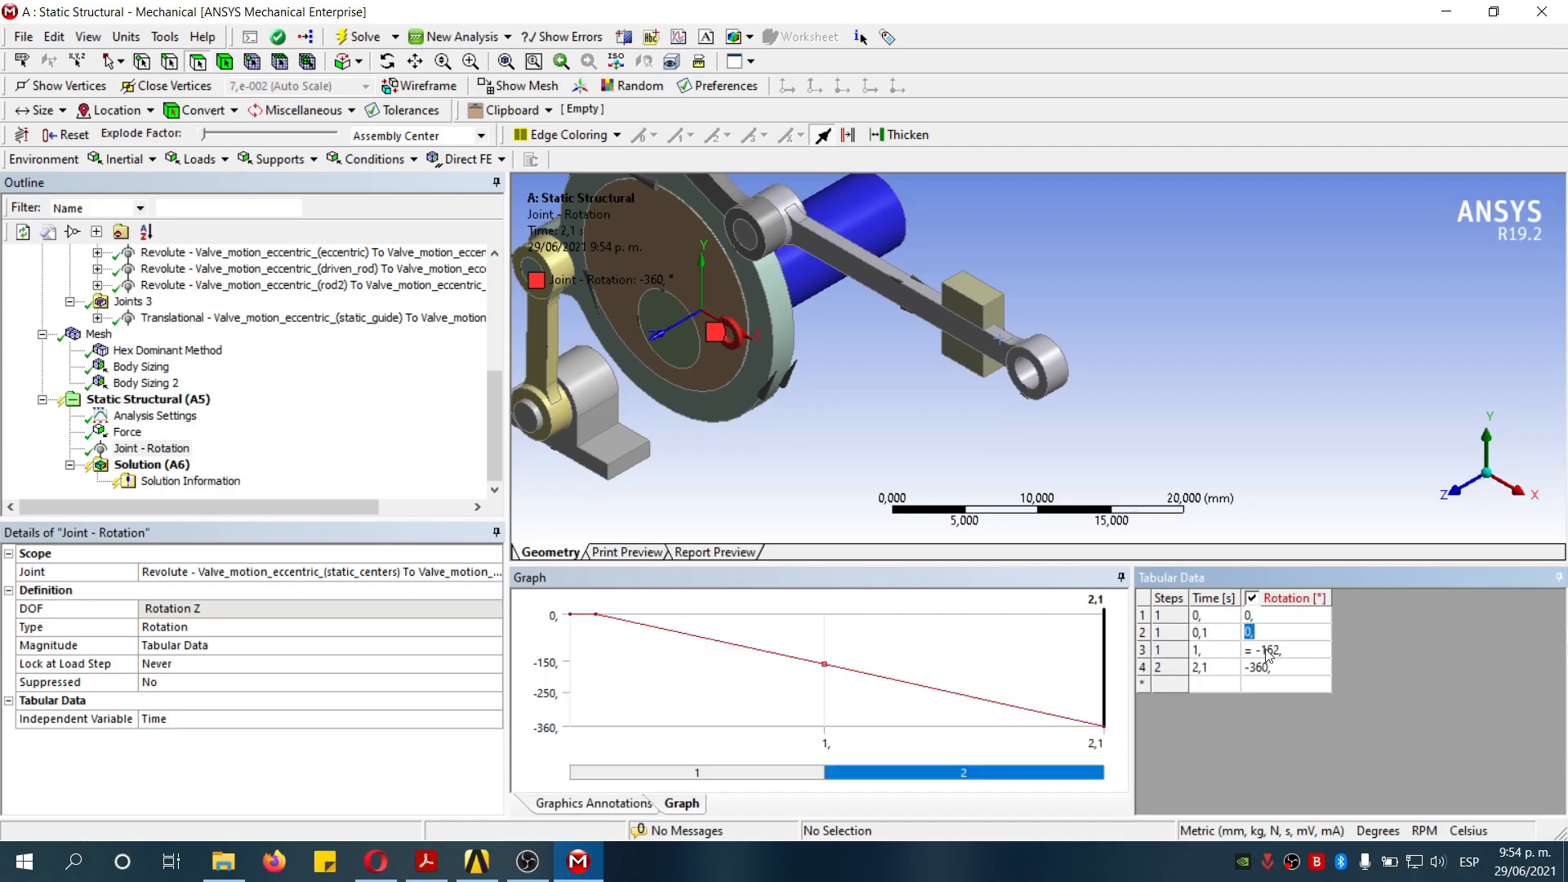
- Insert a Total Deformation result under the solution
click(1219, 384)
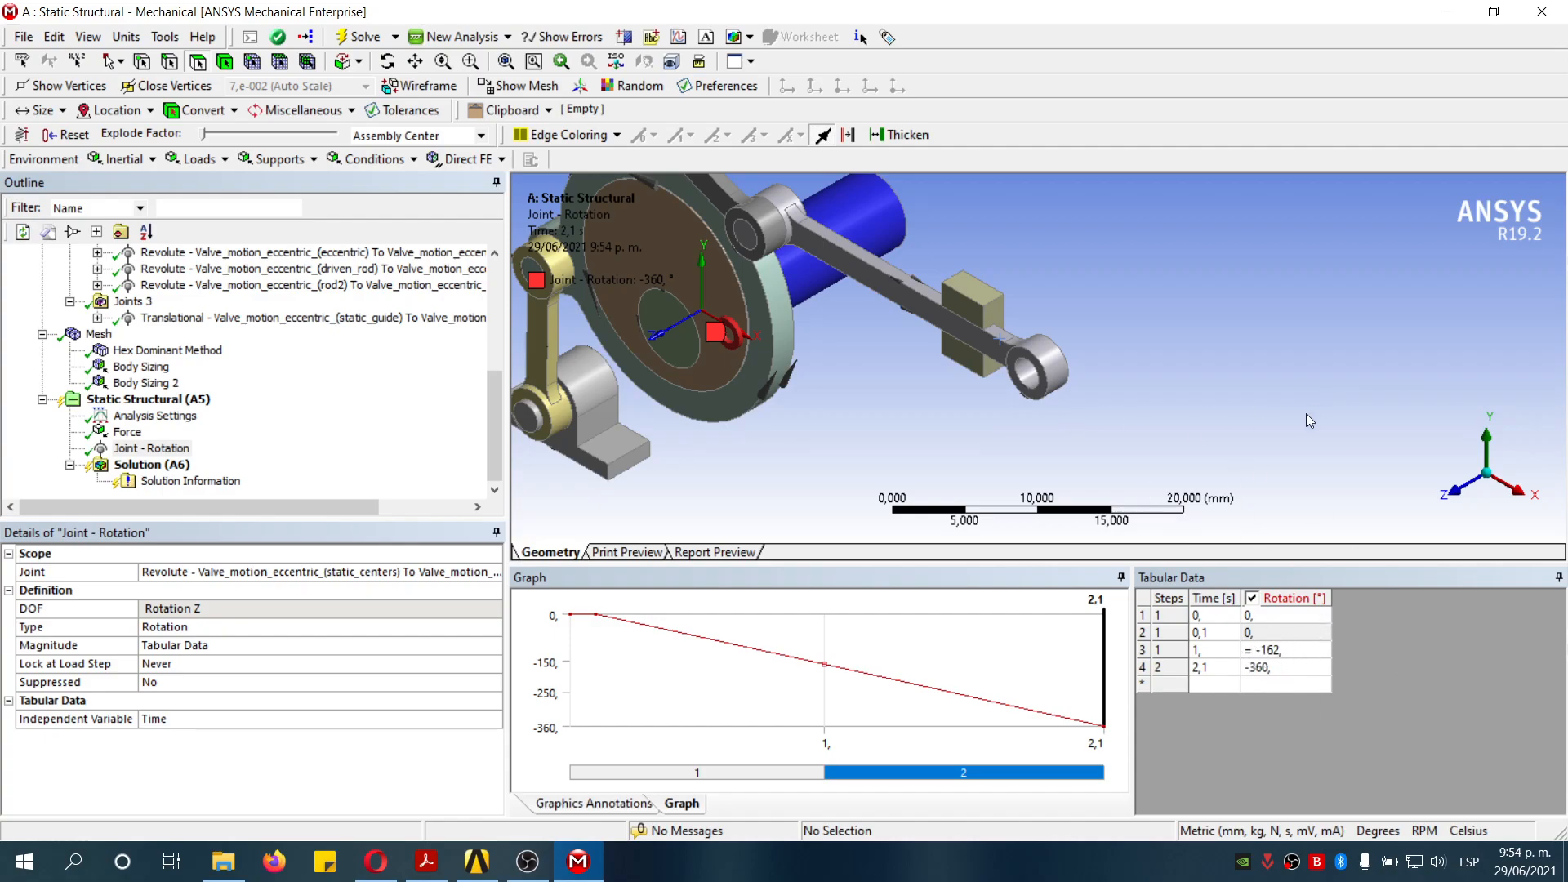
scroll(1051, 340, down, 3)
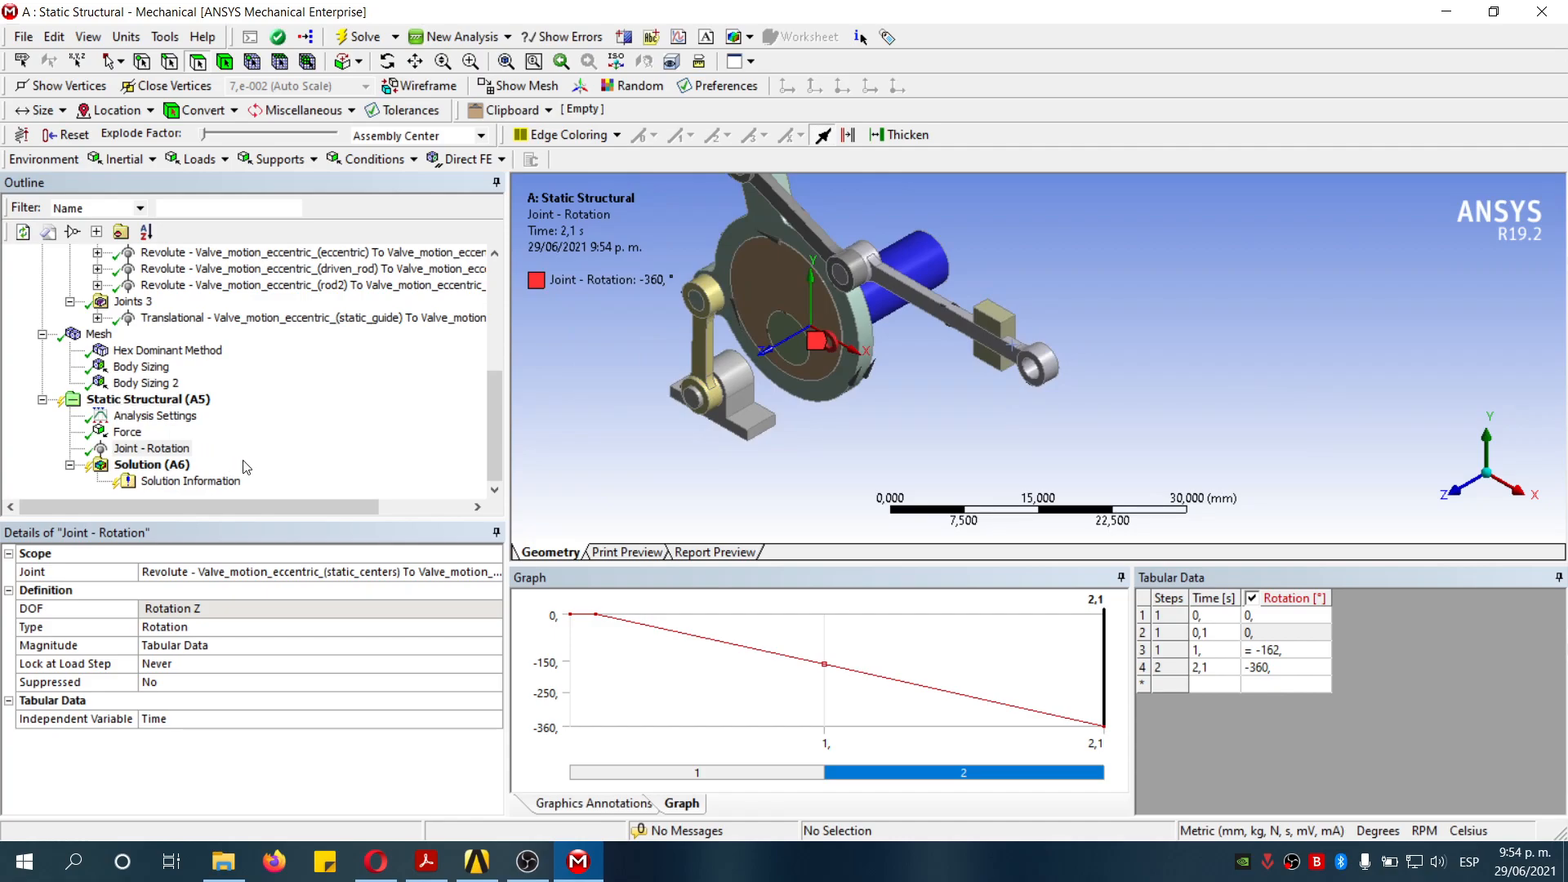
click(173, 467)
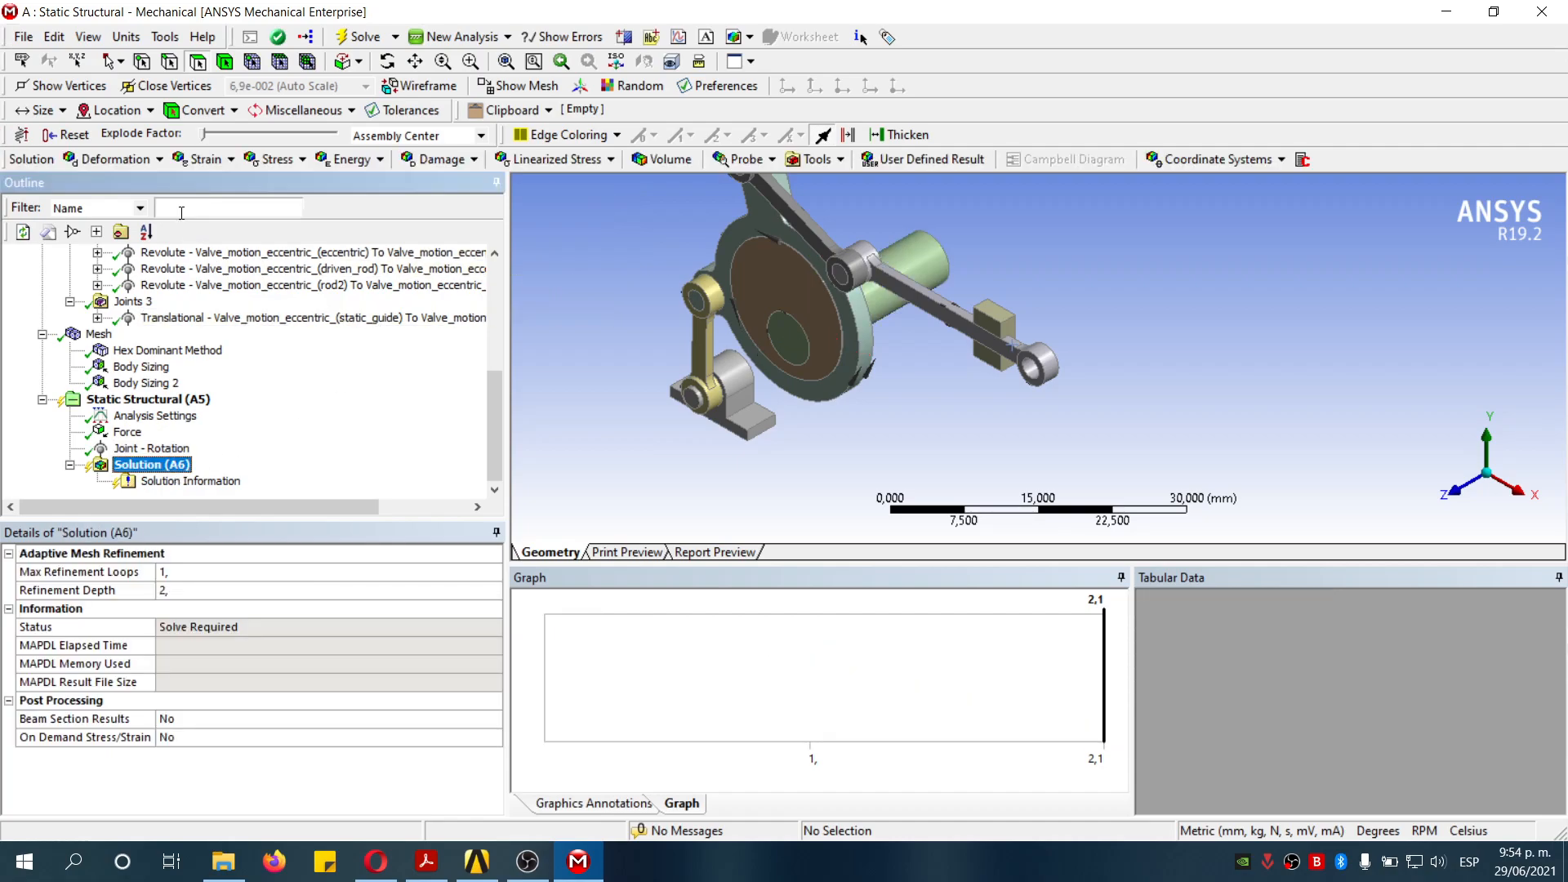
click(114, 161)
click(270, 183)
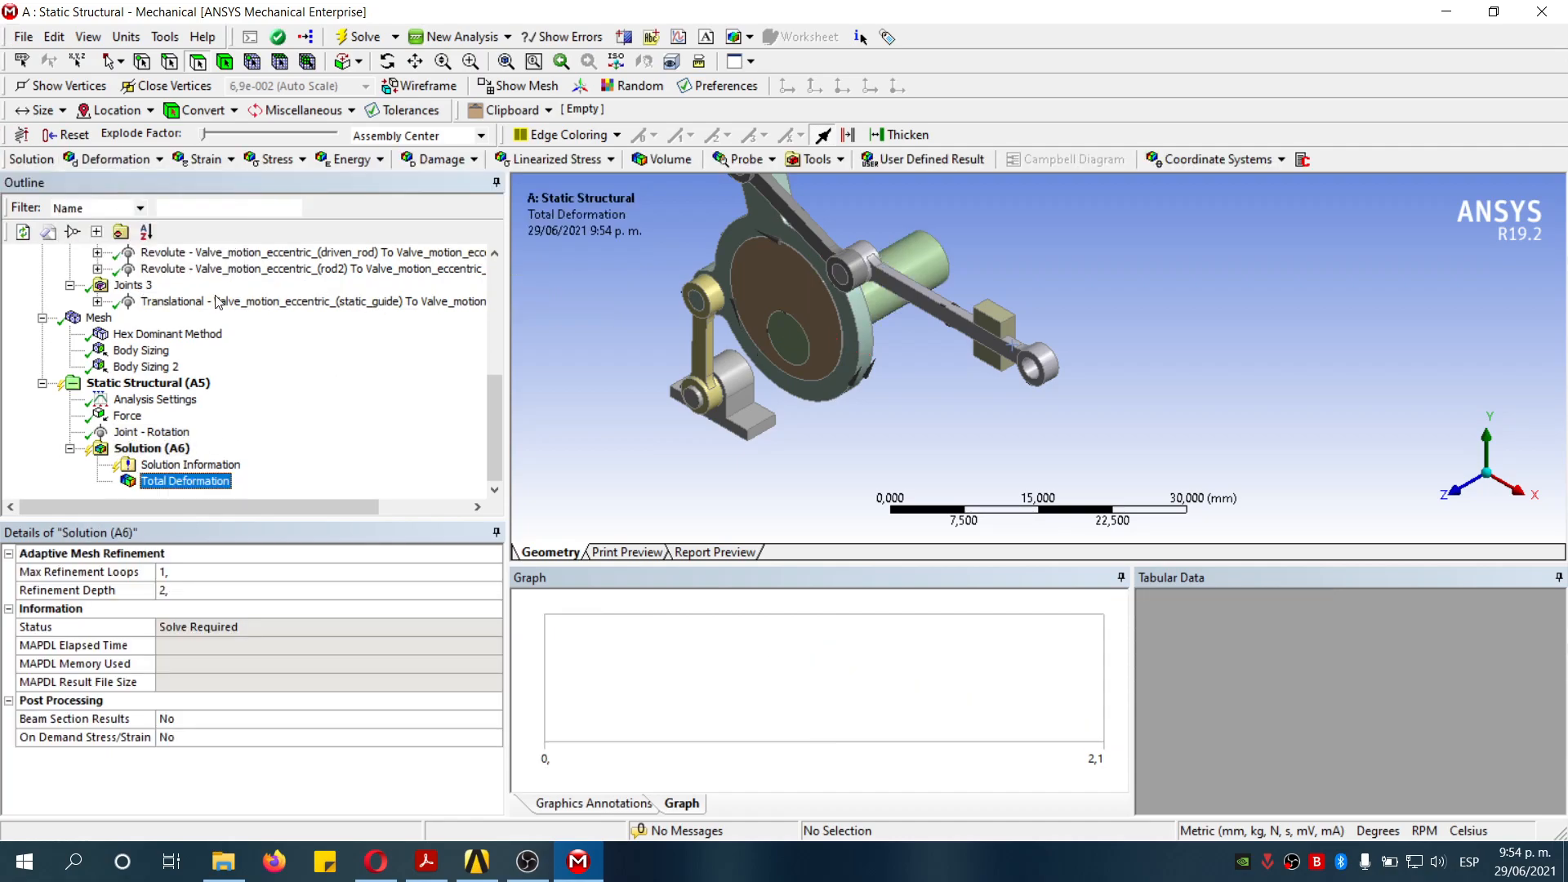
- Insert an Equivalent (von-Mises) stress result and open the solution information
click(276, 160)
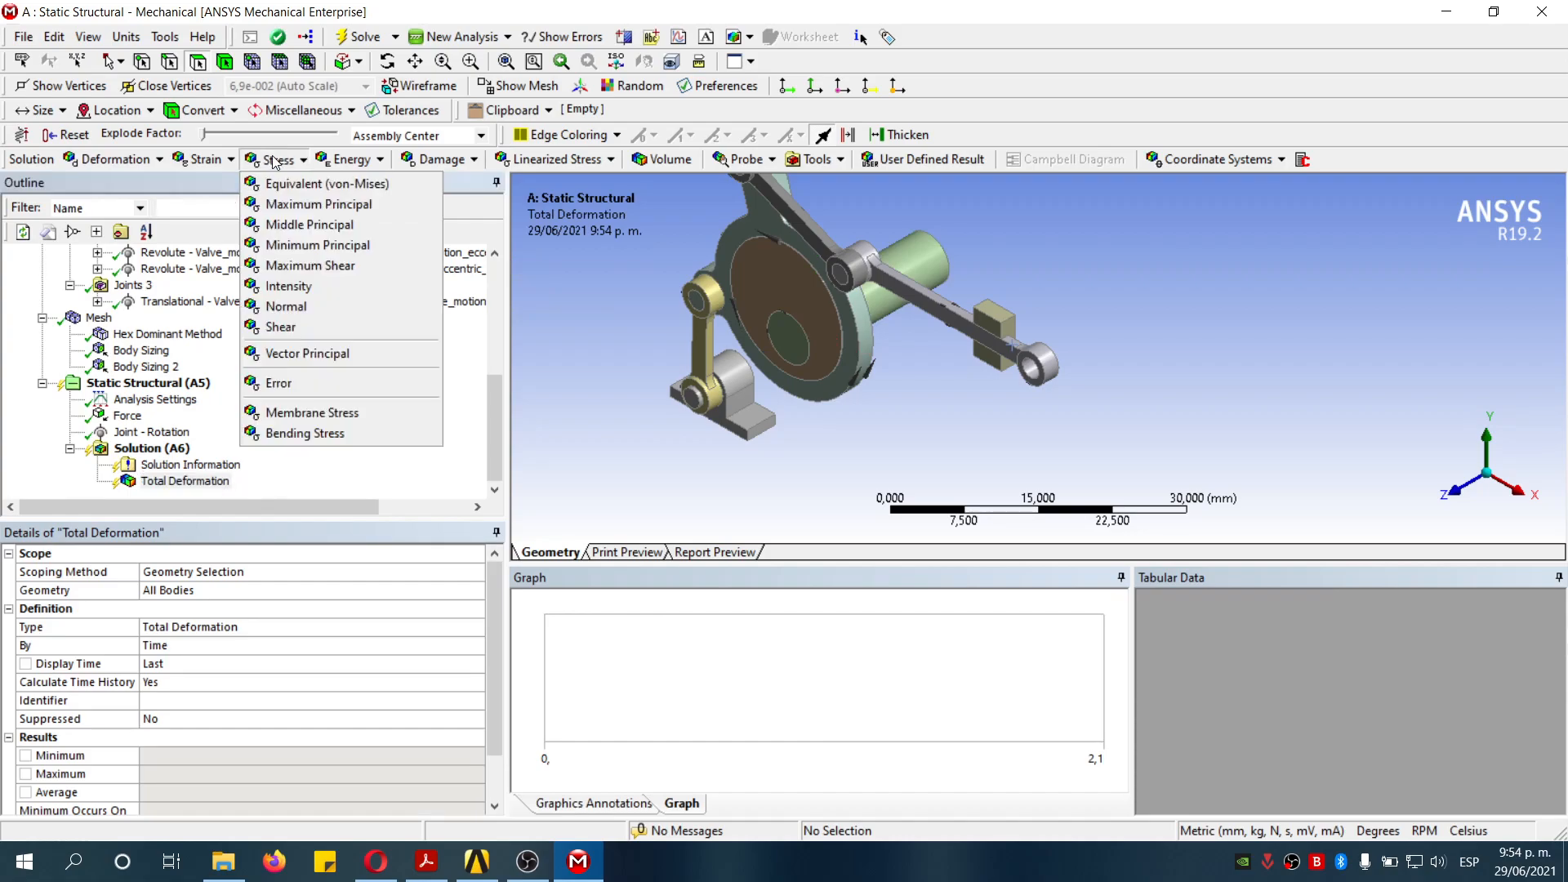
click(319, 183)
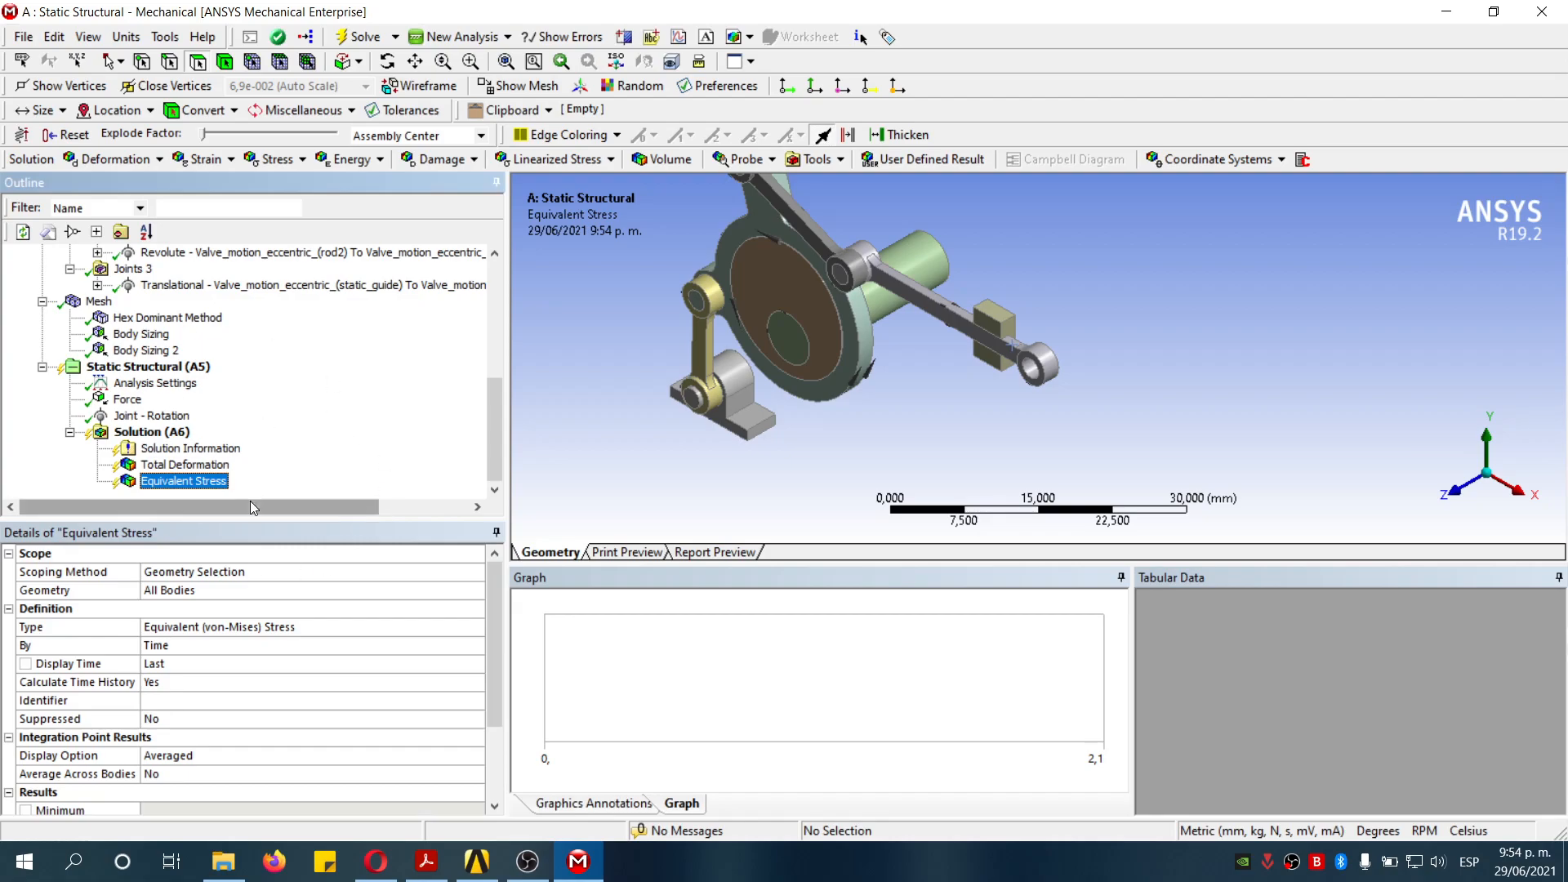
click(216, 450)
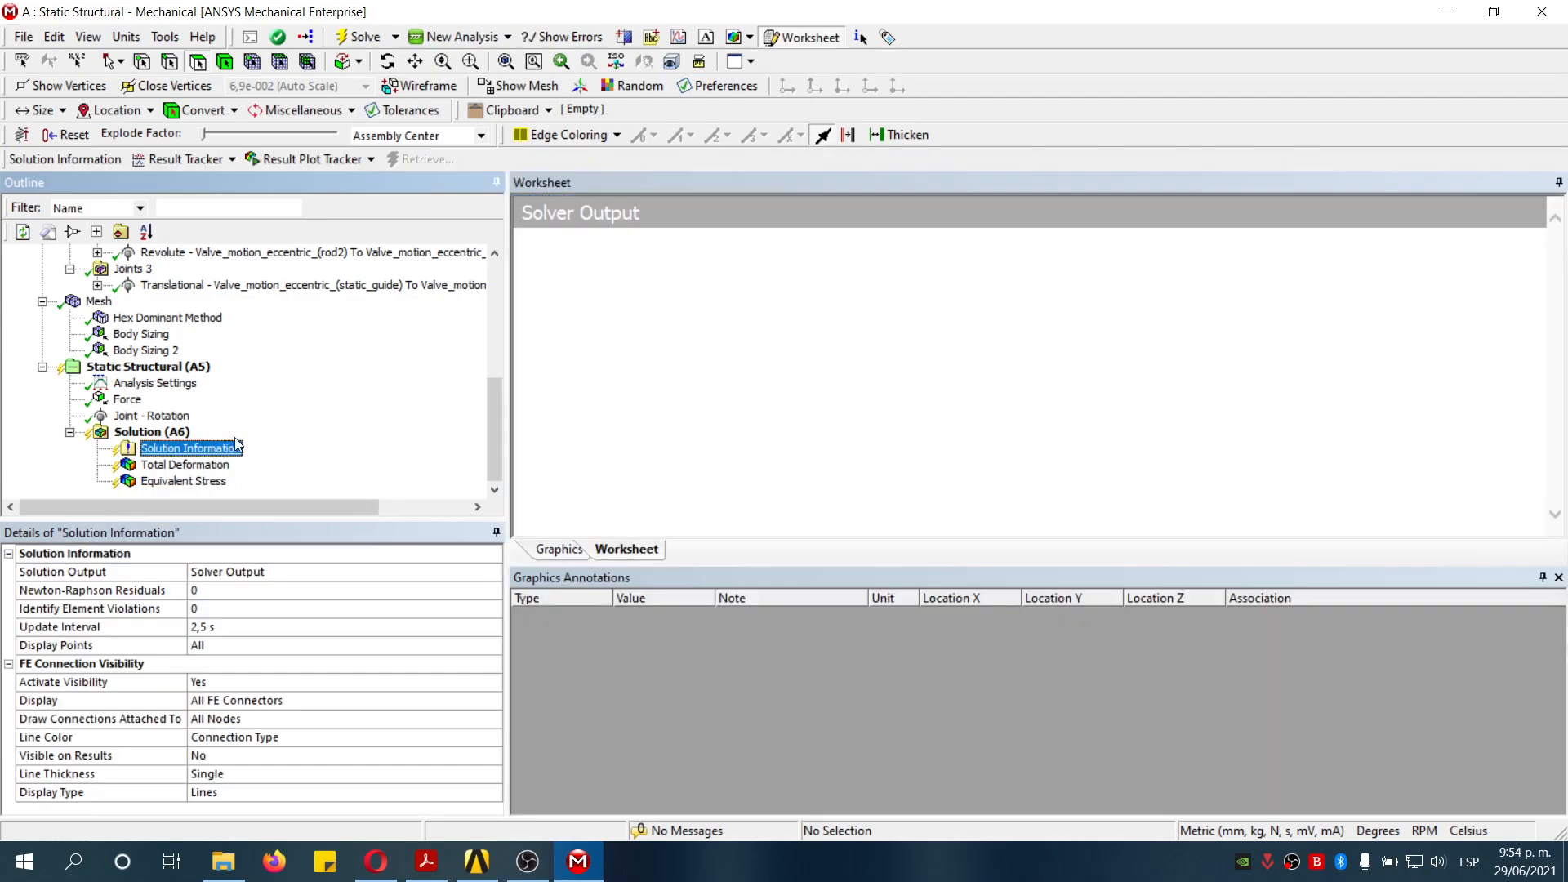
- Set the Solution Information output to Force Convergence
click(316, 573)
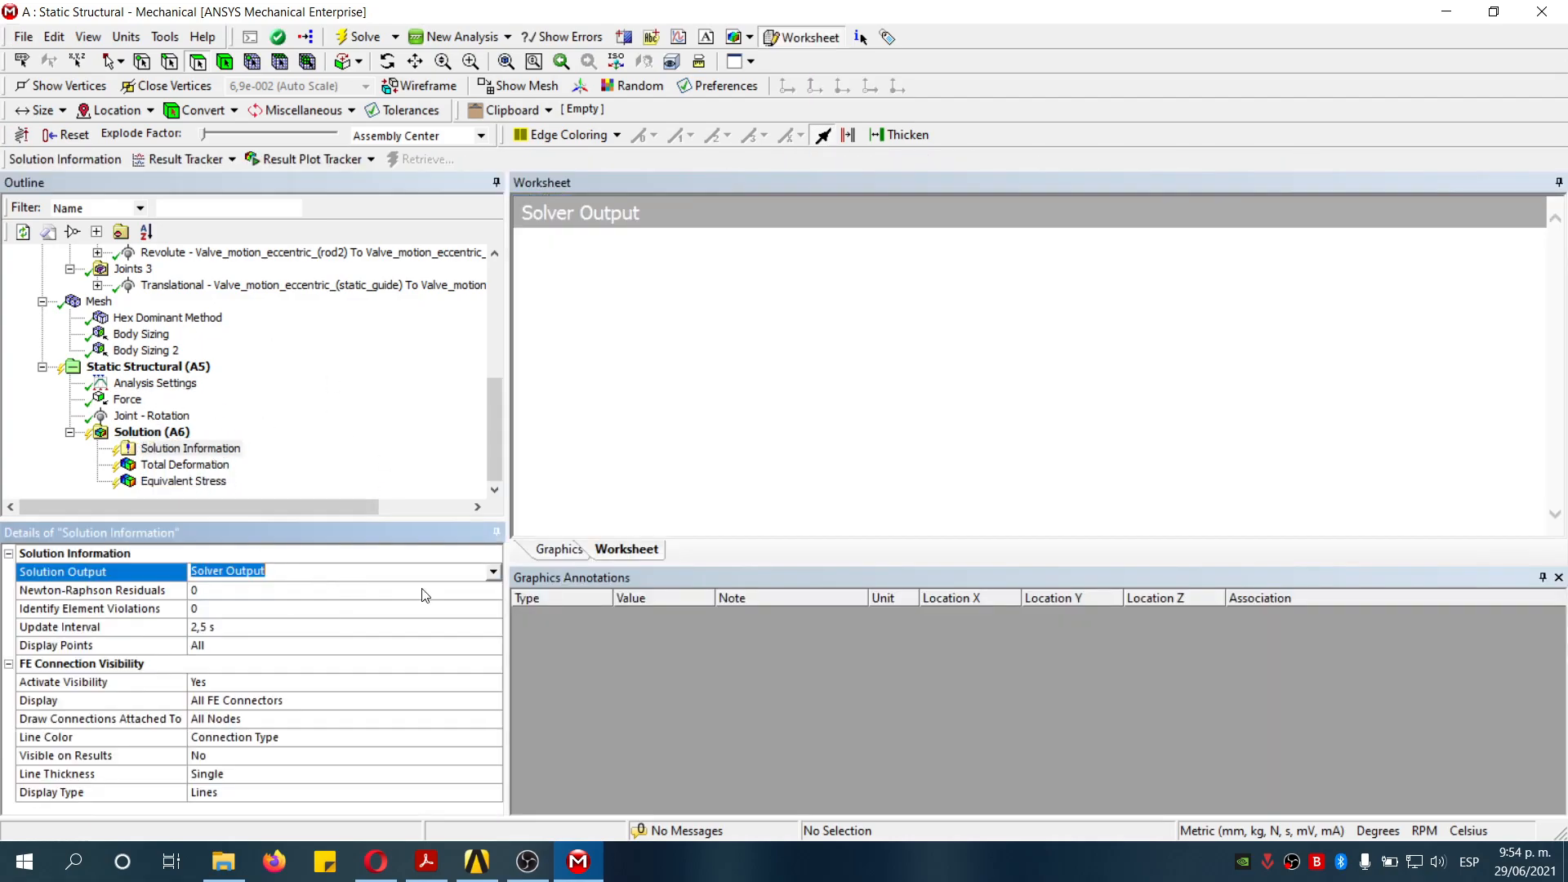
click(492, 574)
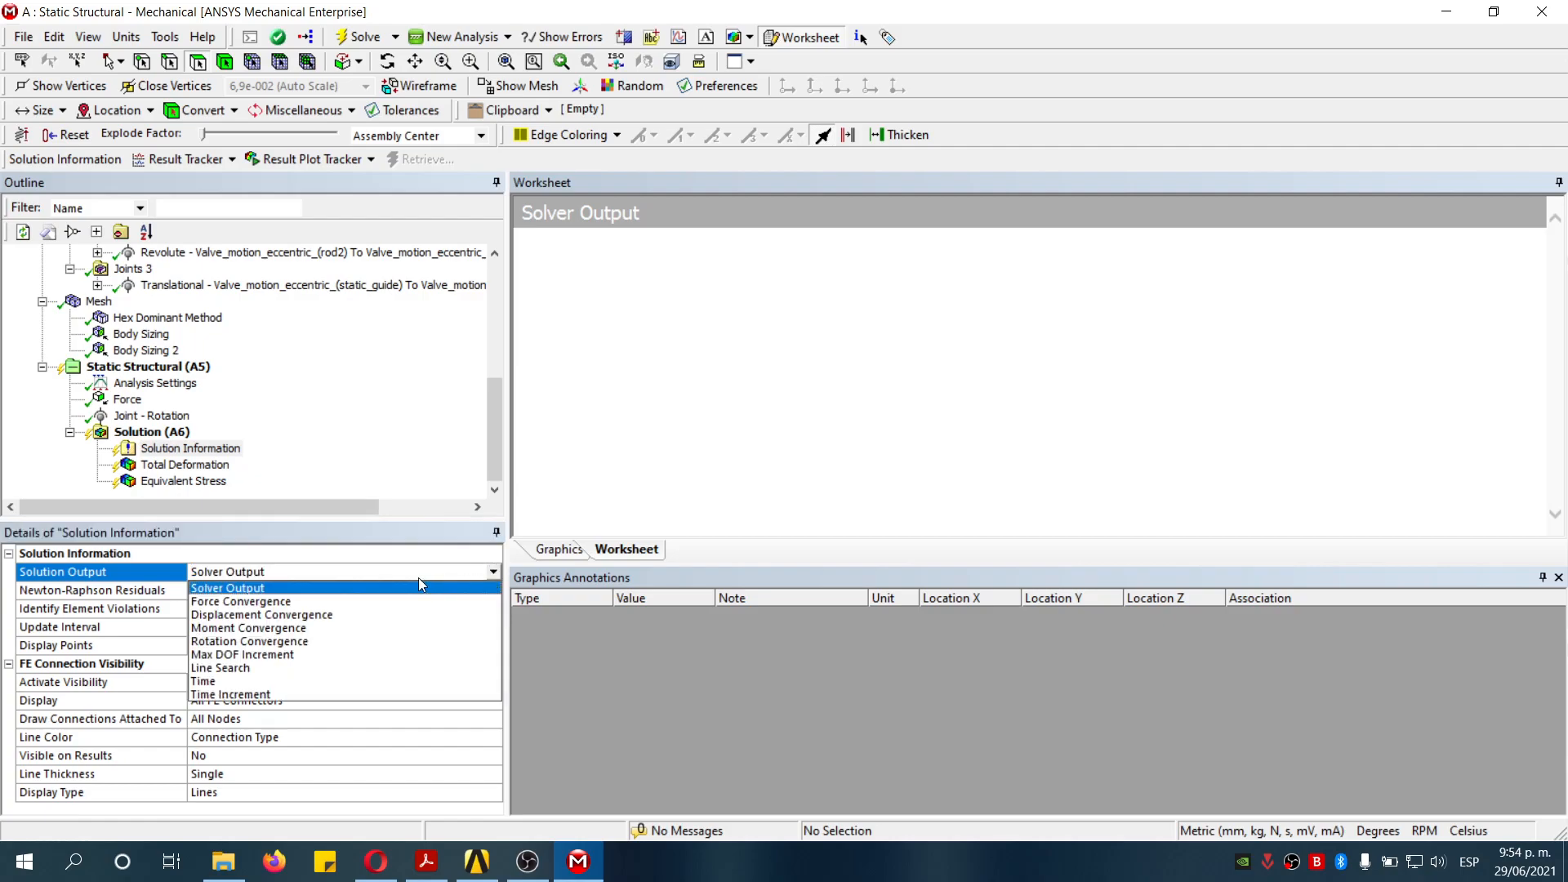
click(301, 604)
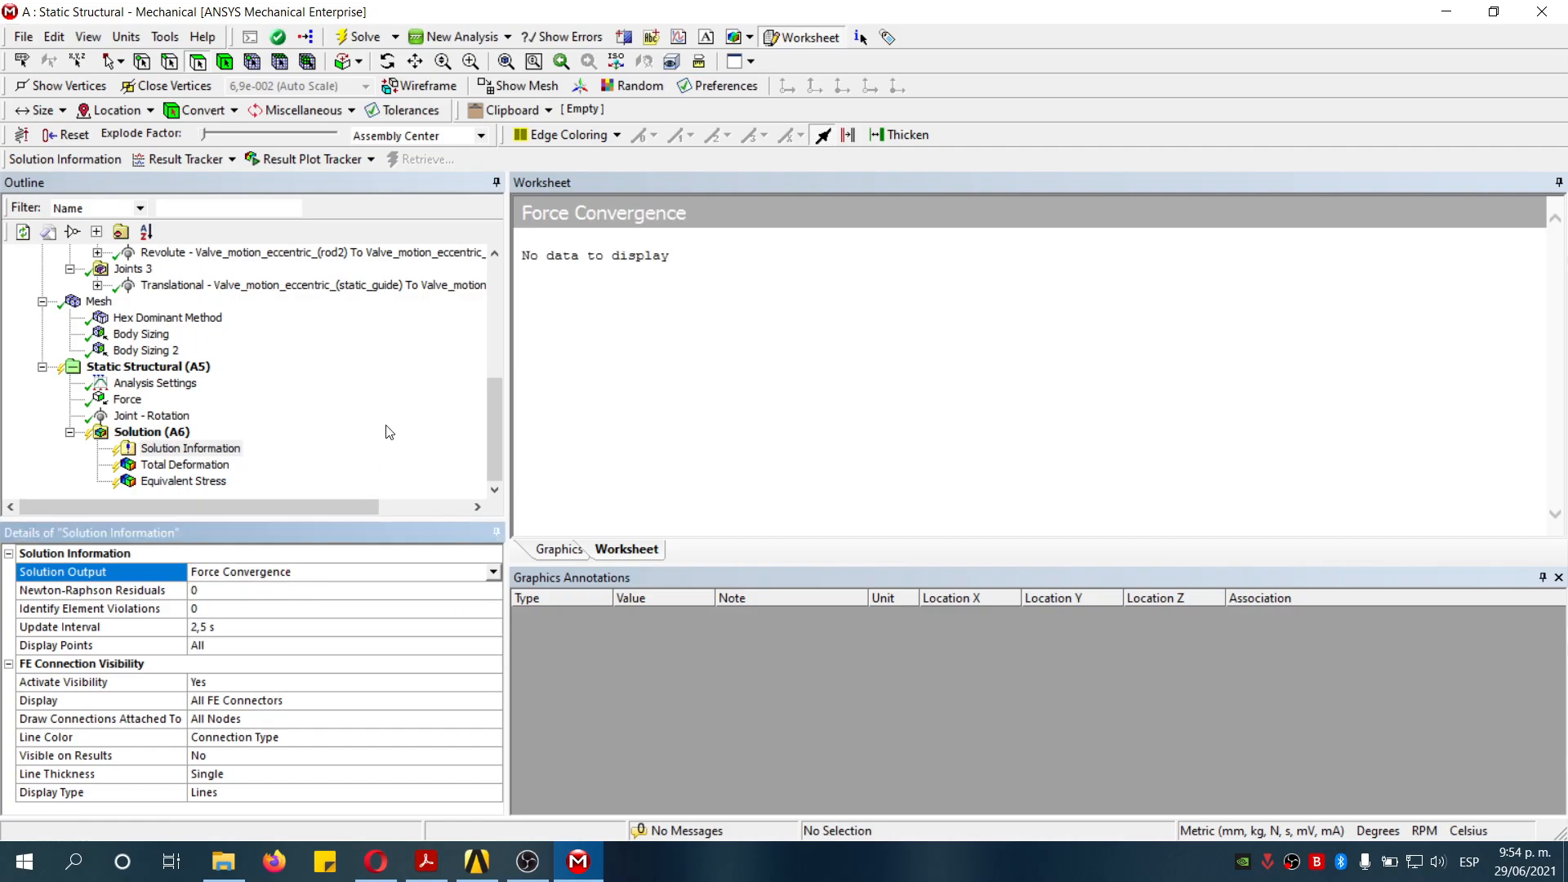
click(367, 467)
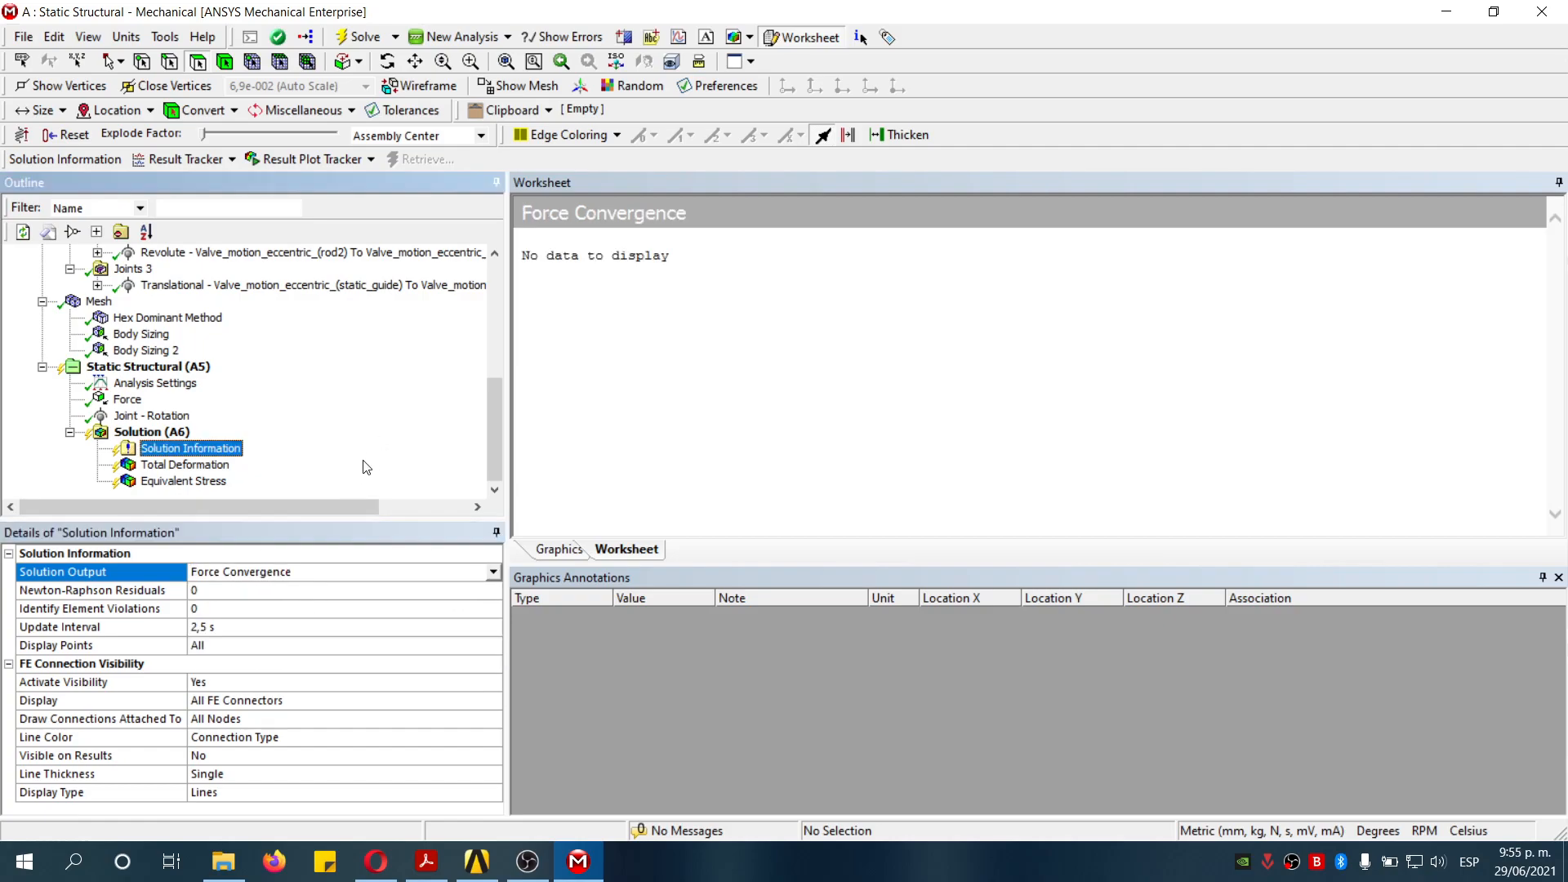
- Solve the analysis while monitoring the force convergence graph in an enlarged worksheet
click(356, 40)
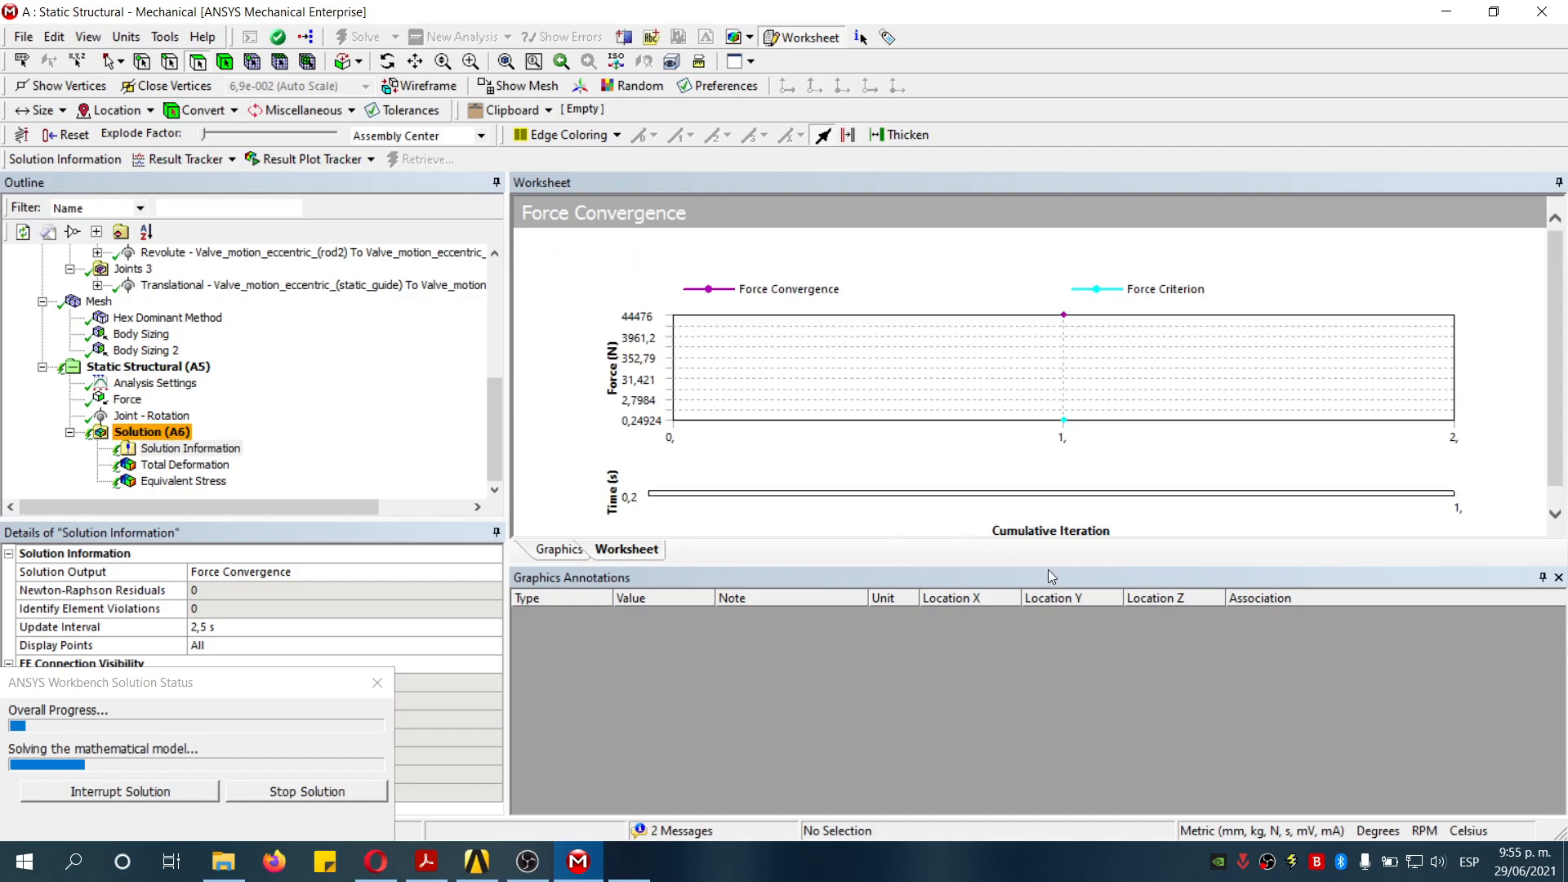
drag(1042, 598, 1043, 737)
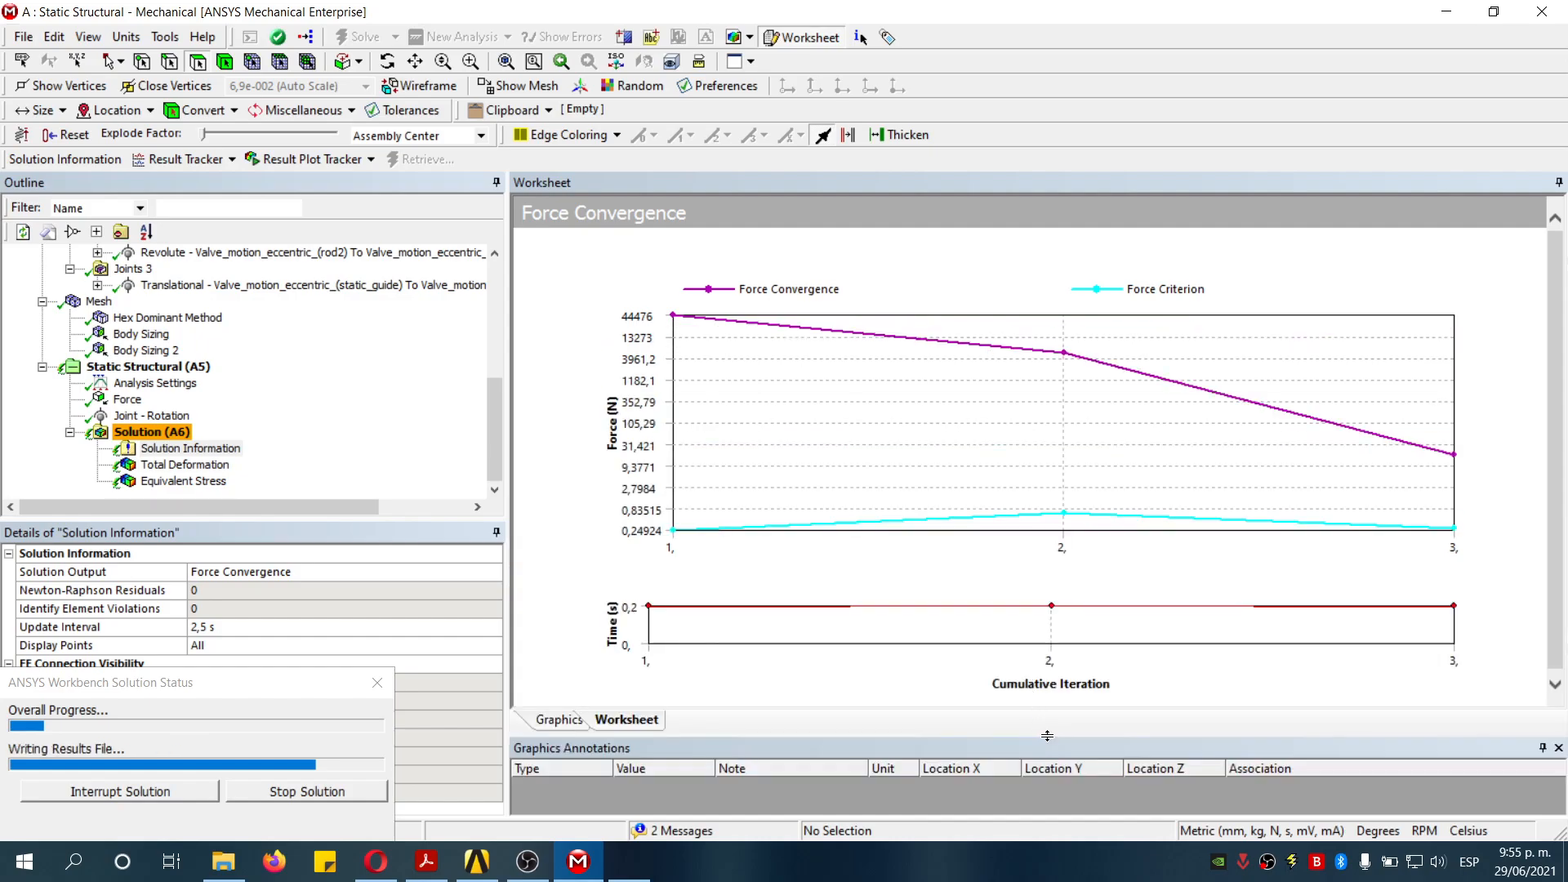
drag(1049, 748, 1048, 765)
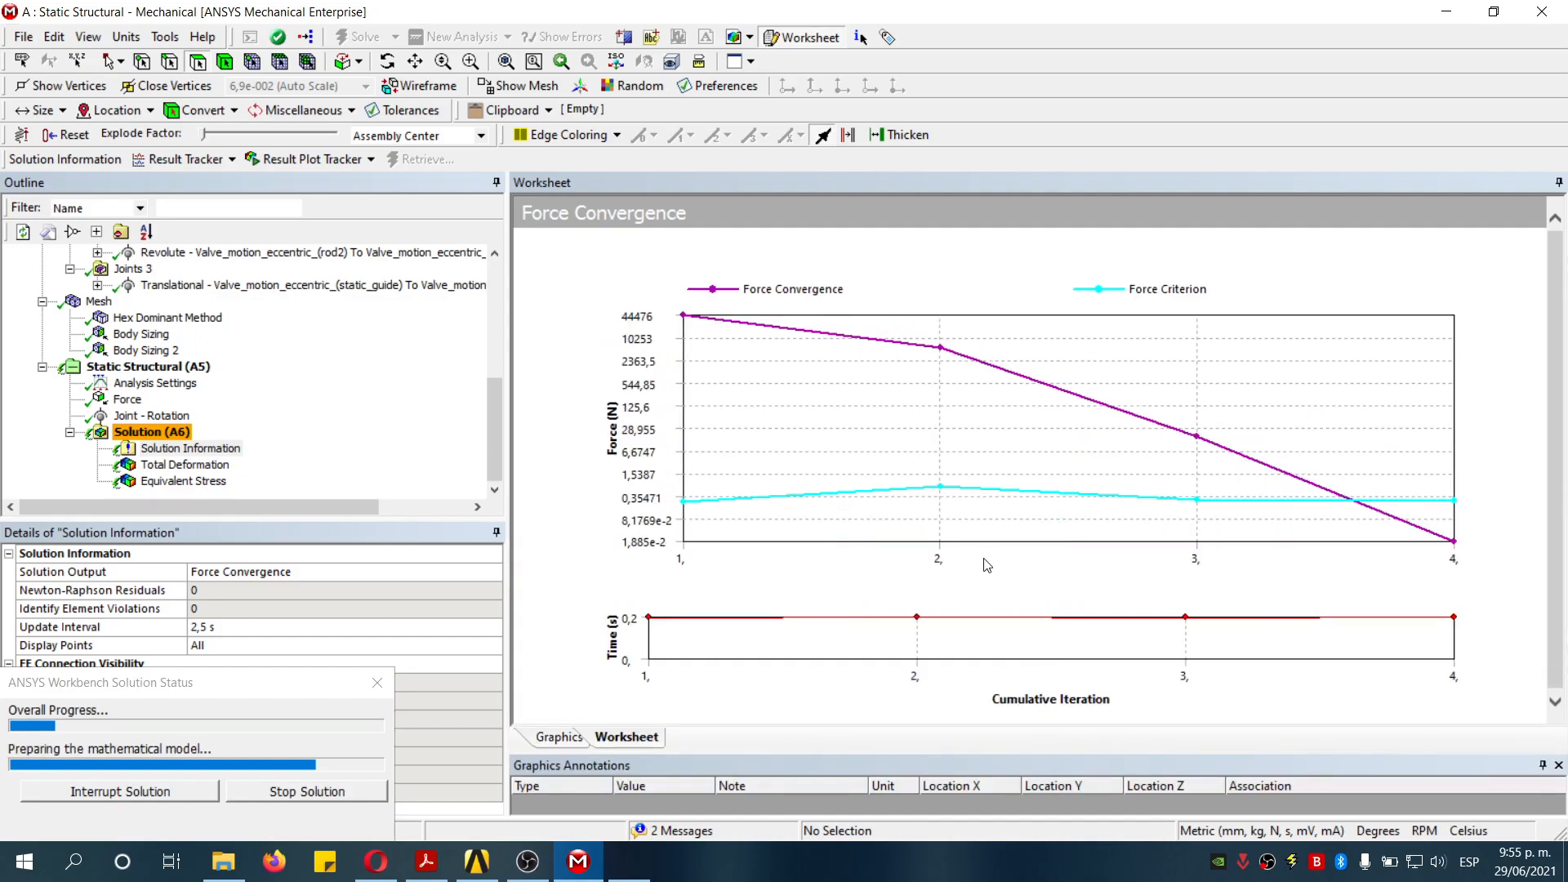
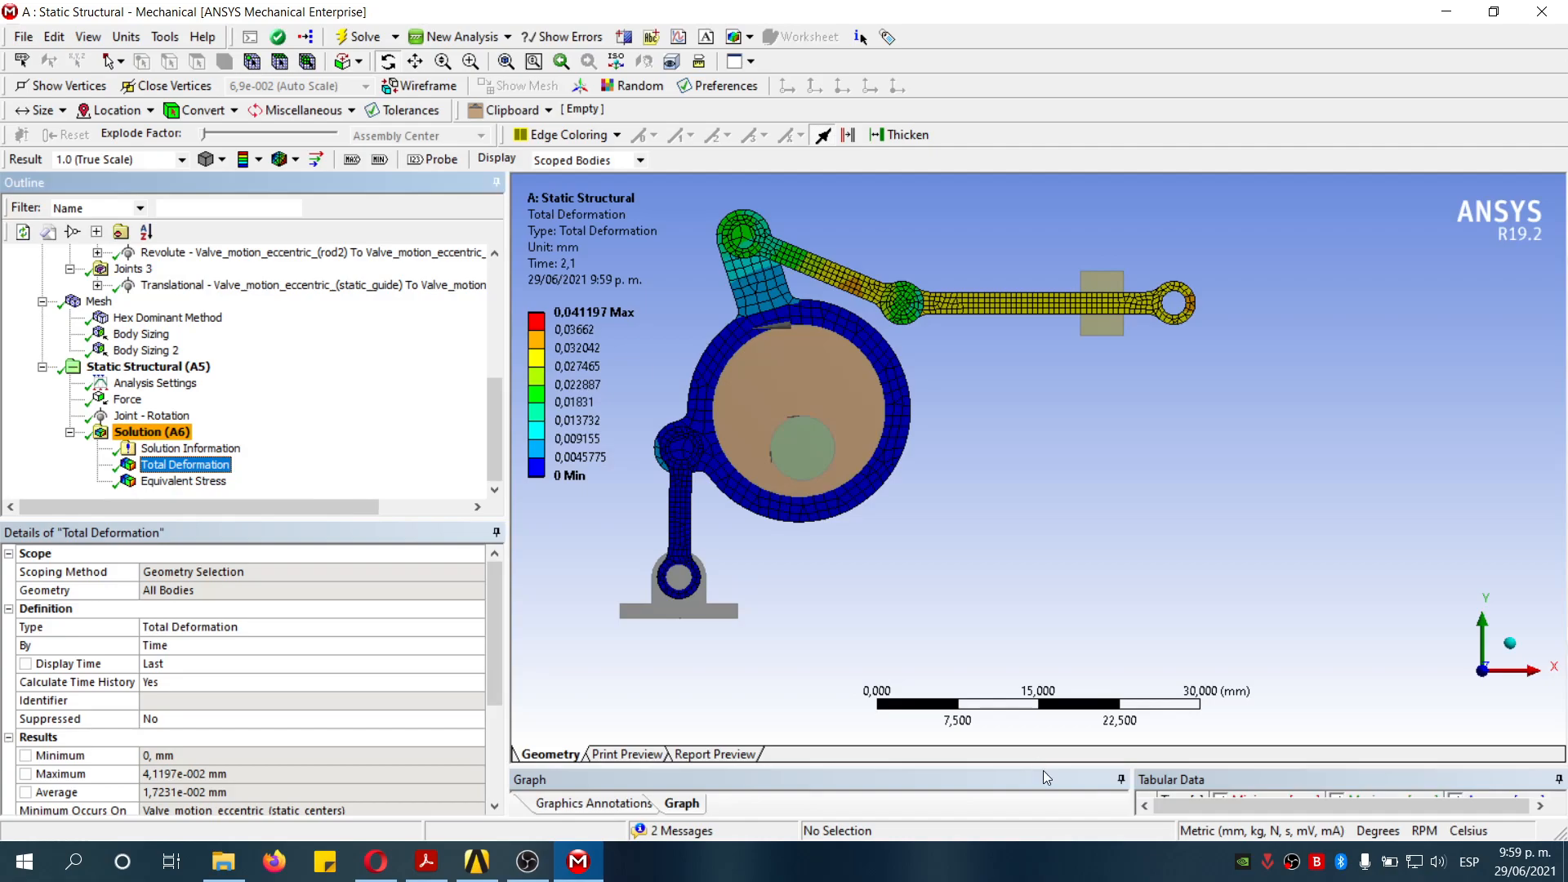
- Enlarge the graph area and briefly play the total deformation animation
drag(1038, 617, 1034, 538)
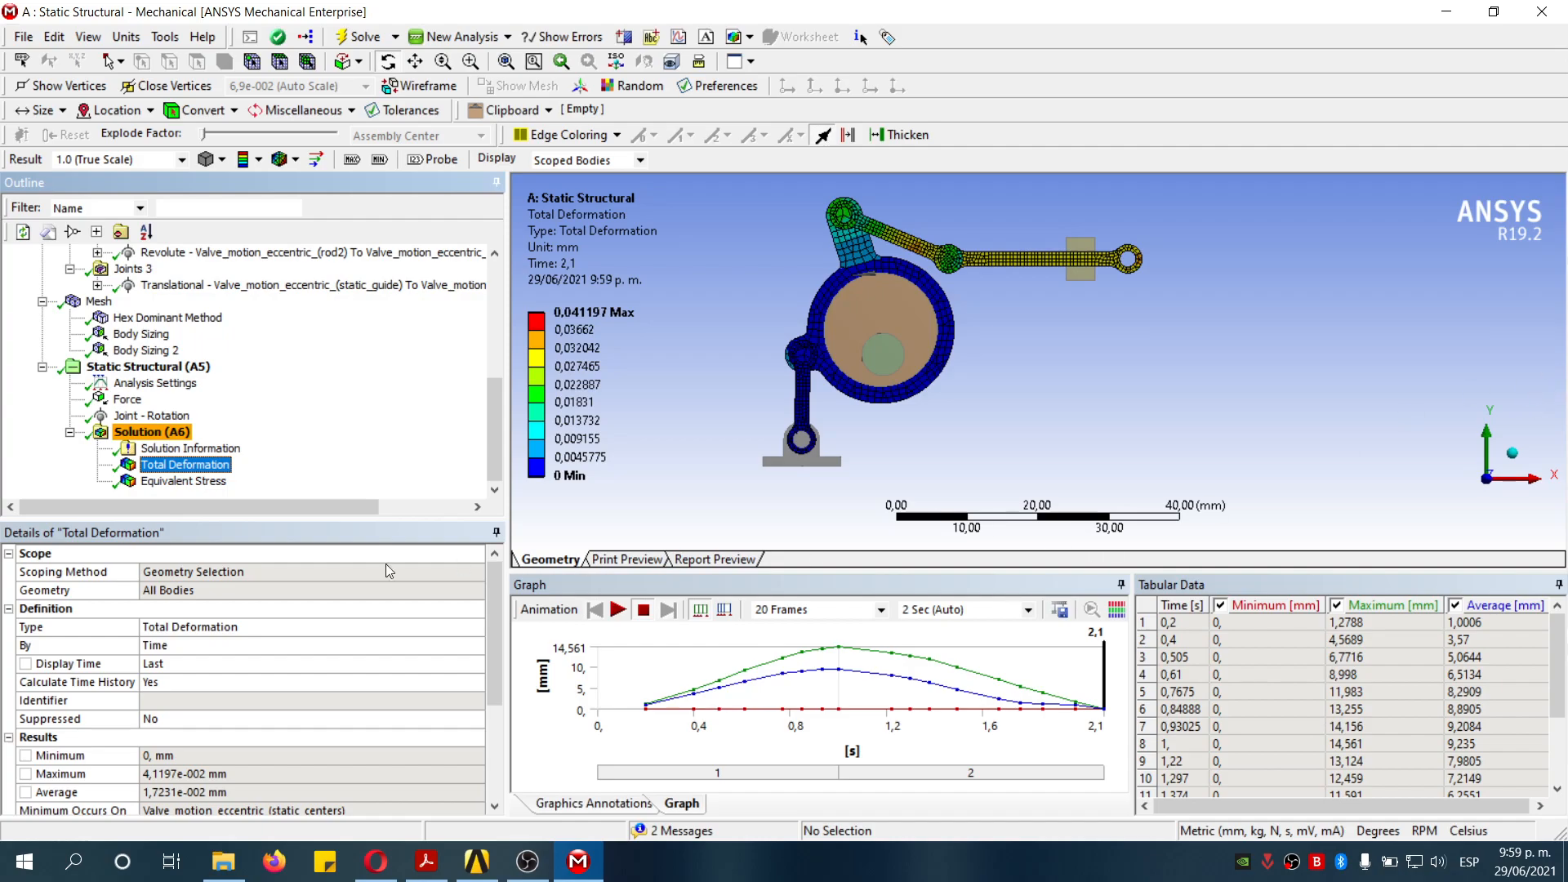
click(618, 610)
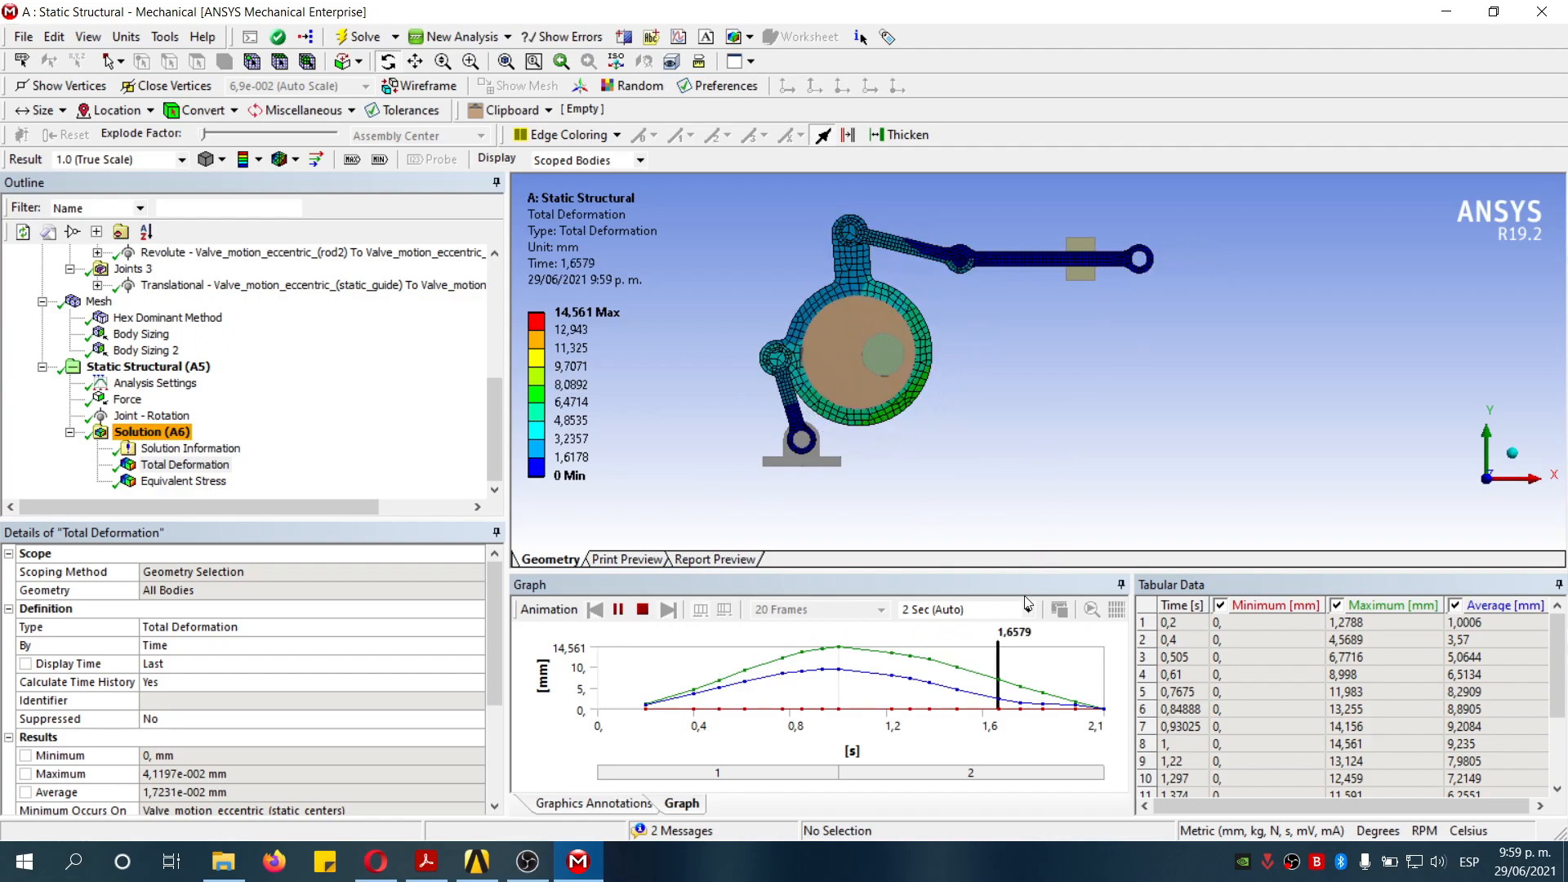
click(645, 612)
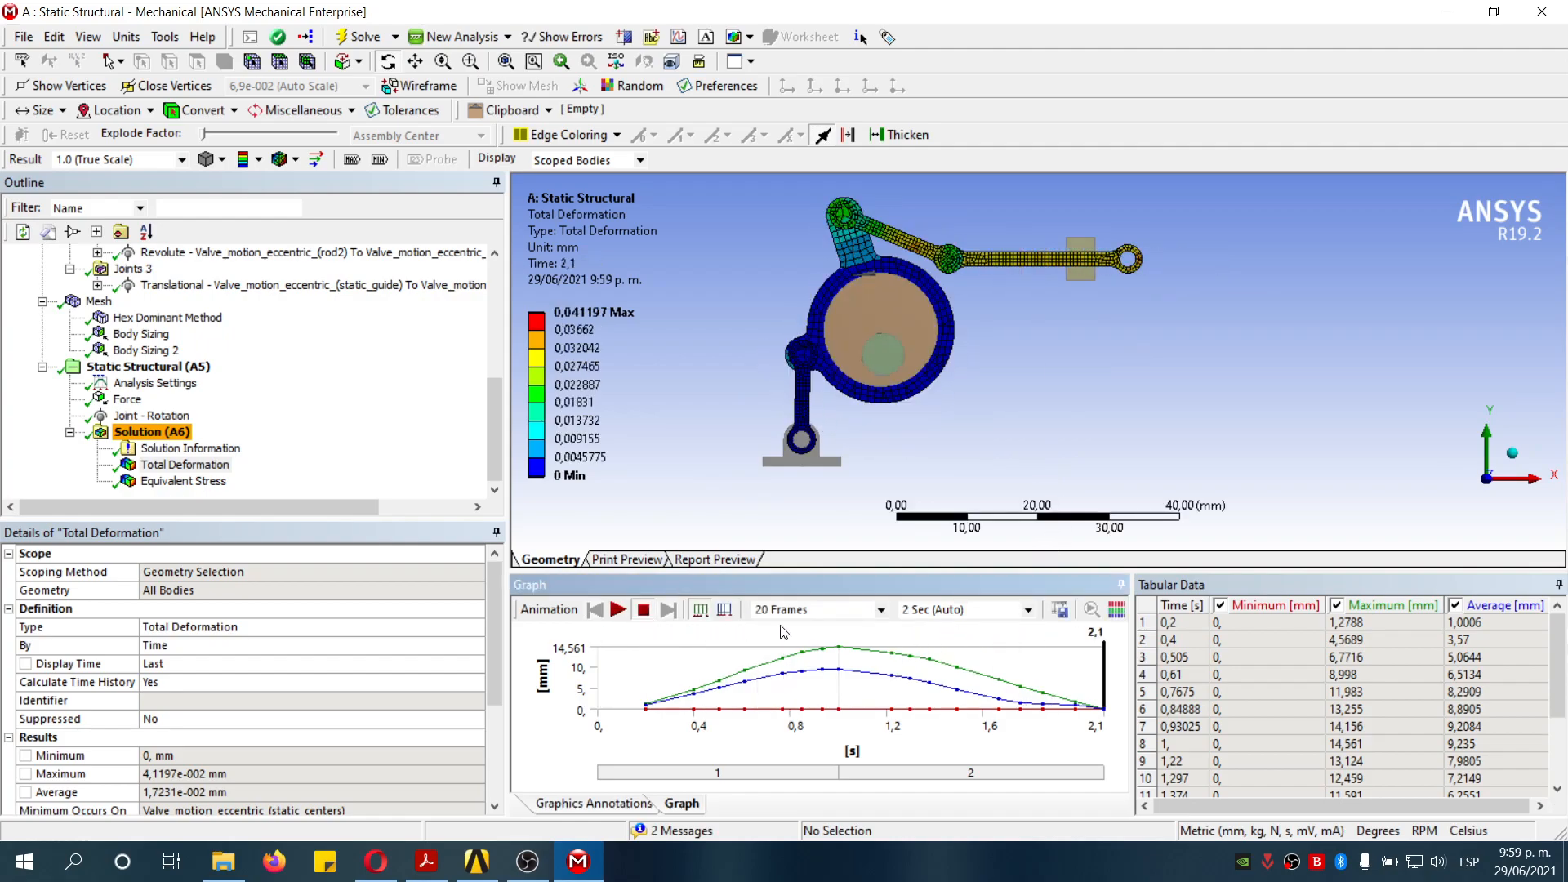
- Set the result animation to 10 Sec and 100 Frames and play the total deformation animation
click(1028, 611)
click(957, 695)
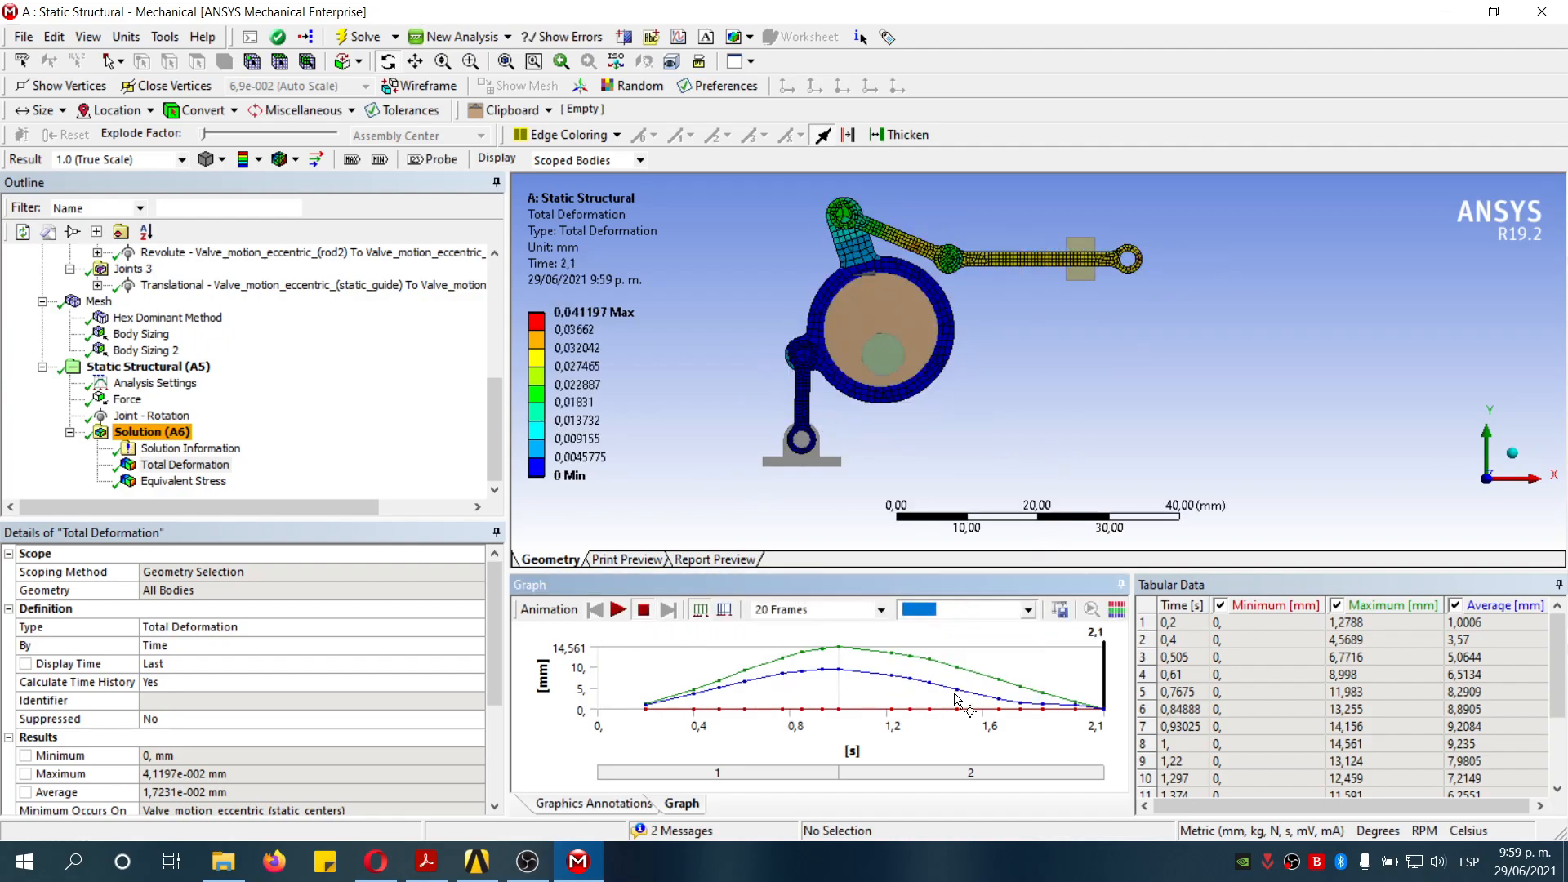
click(873, 610)
click(805, 696)
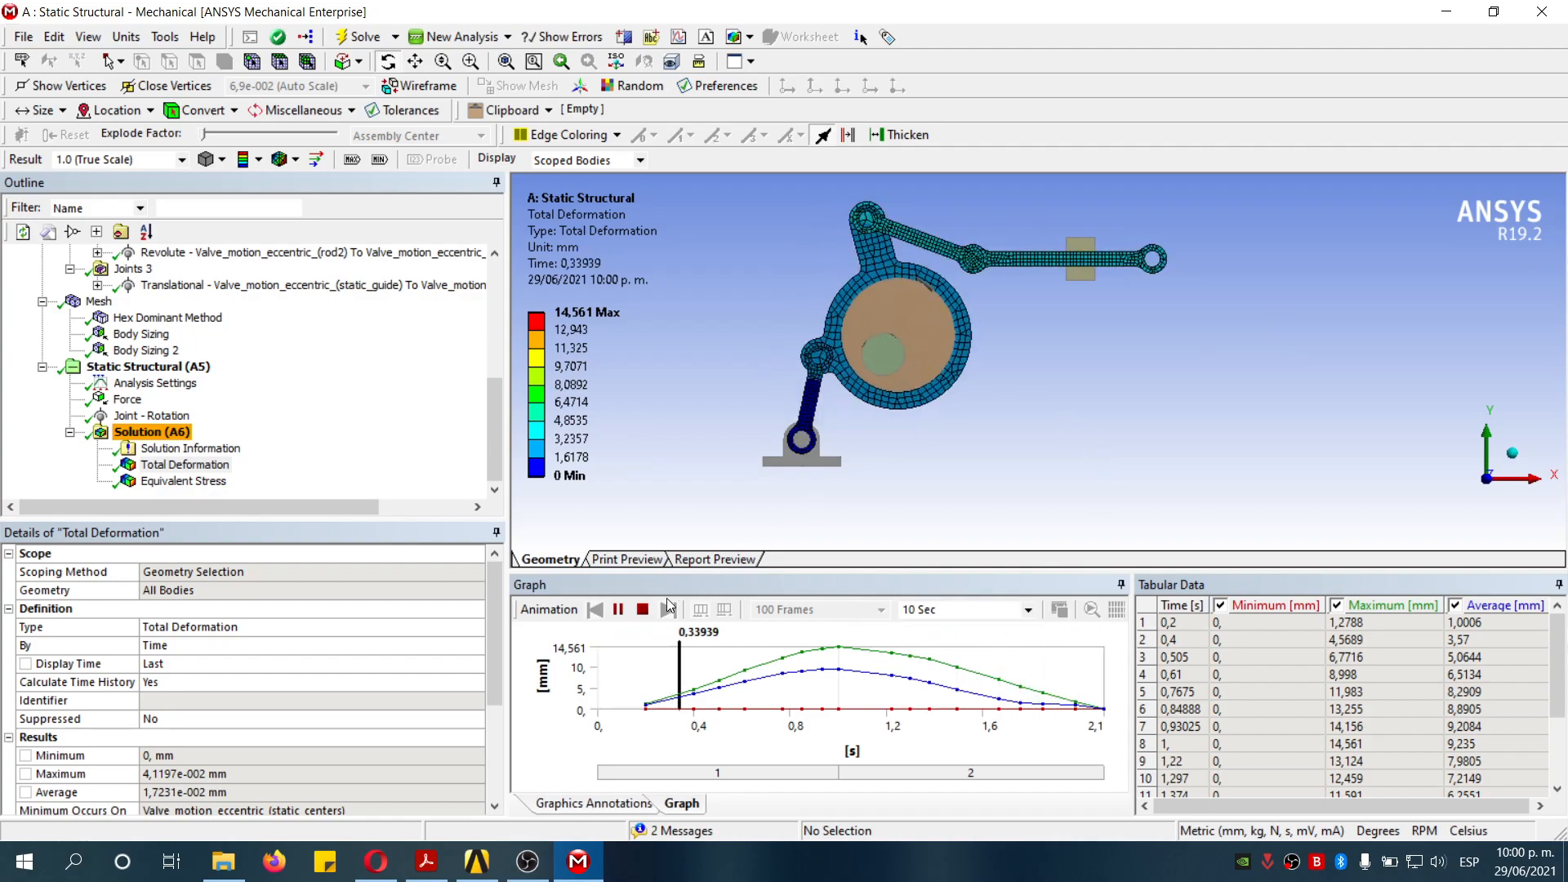
click(643, 610)
- Play the equivalent stress animation in isometric view and inspect the stressed link regions up close
click(183, 481)
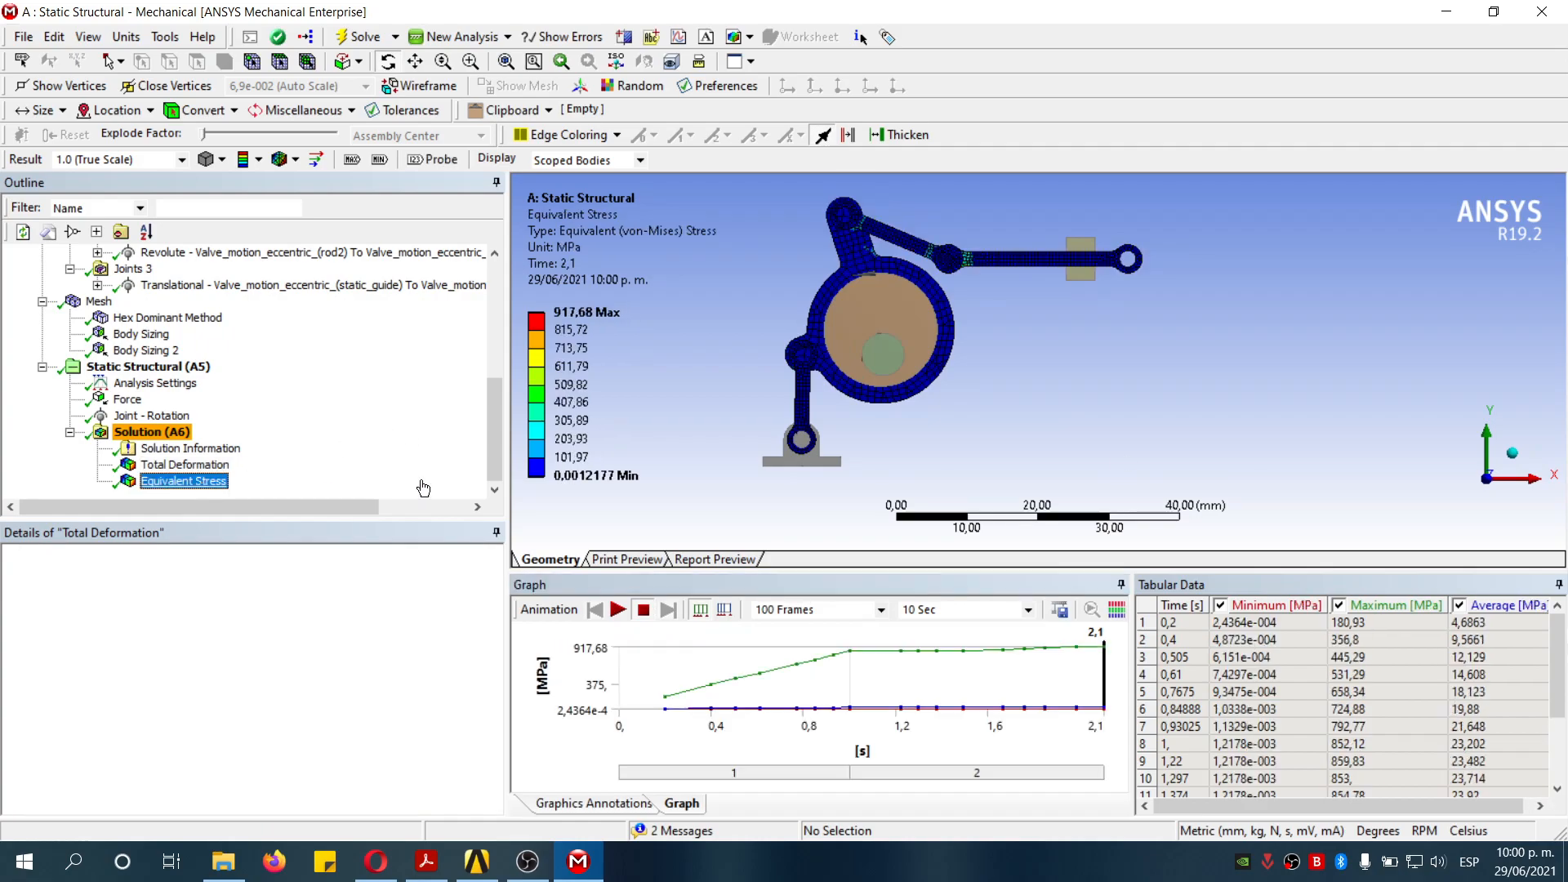
click(1512, 454)
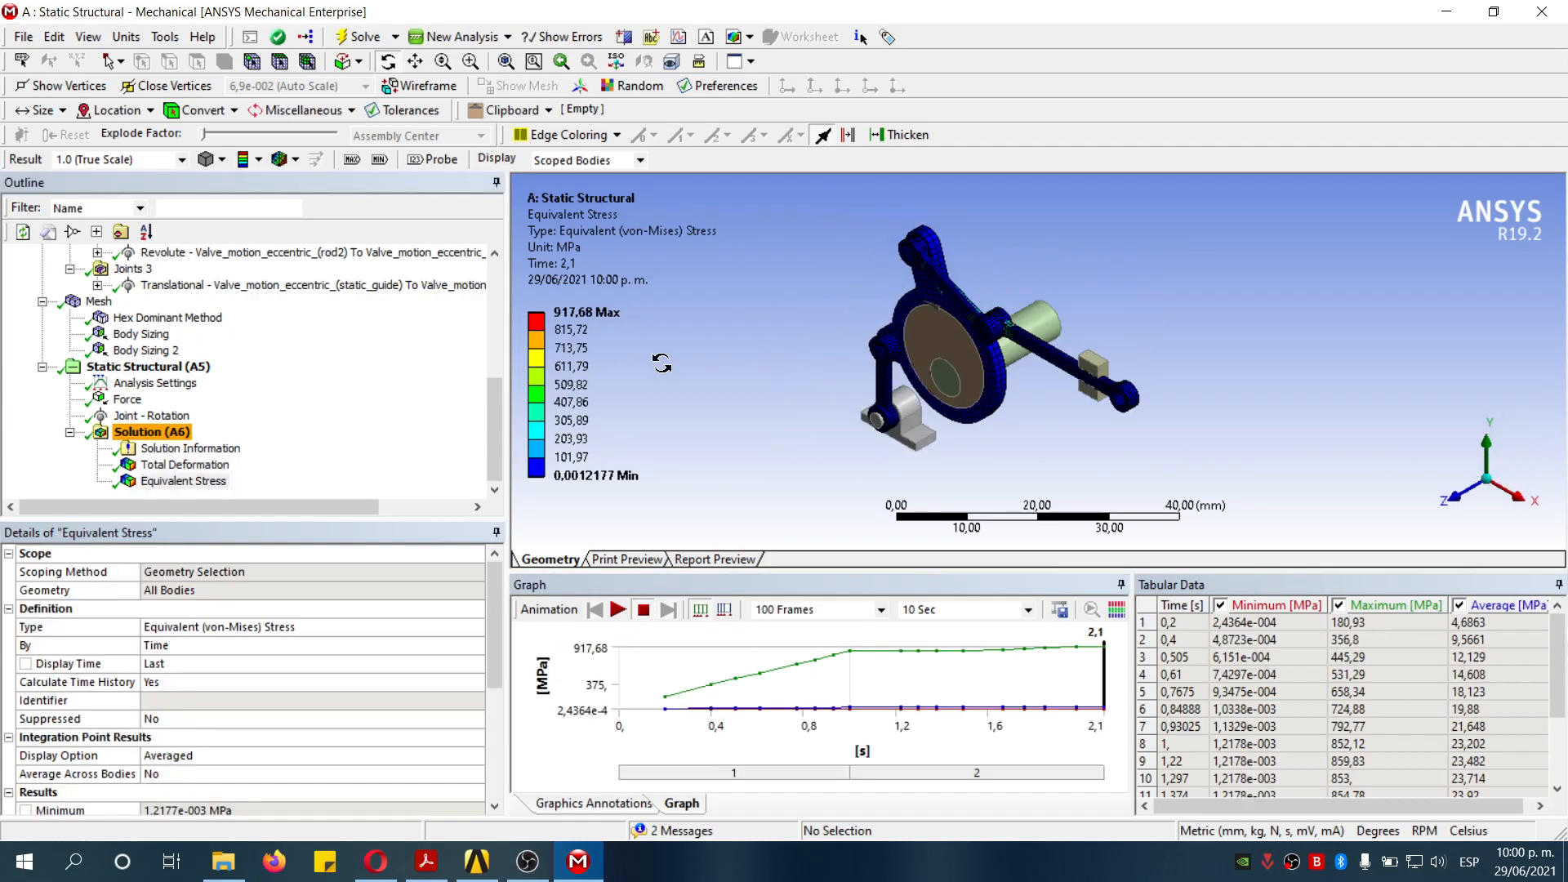
click(619, 610)
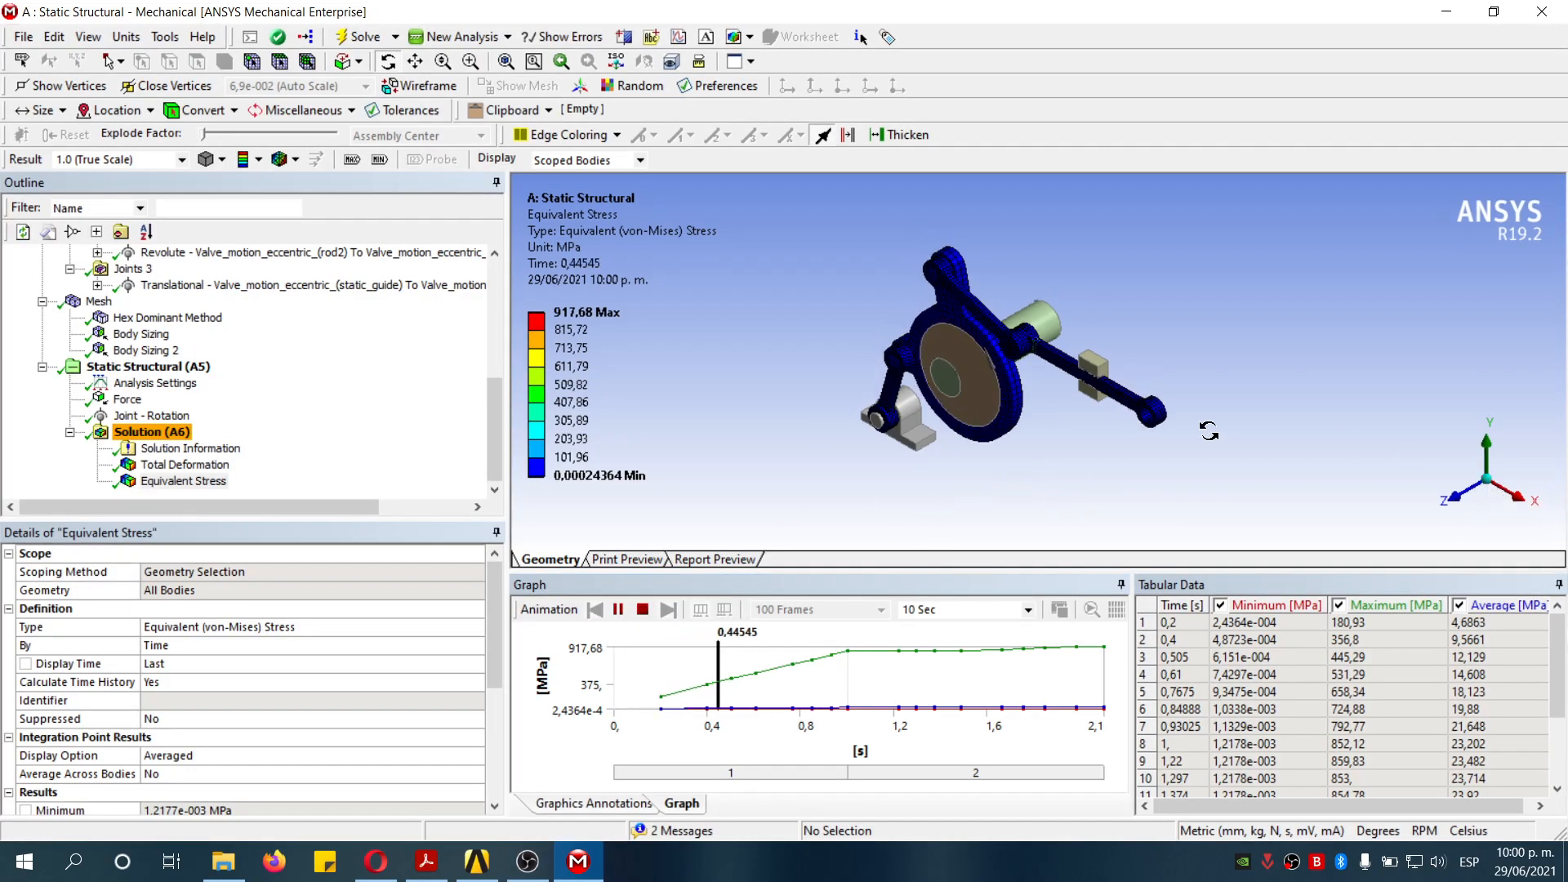
right_drag(1091, 370, 1091, 370)
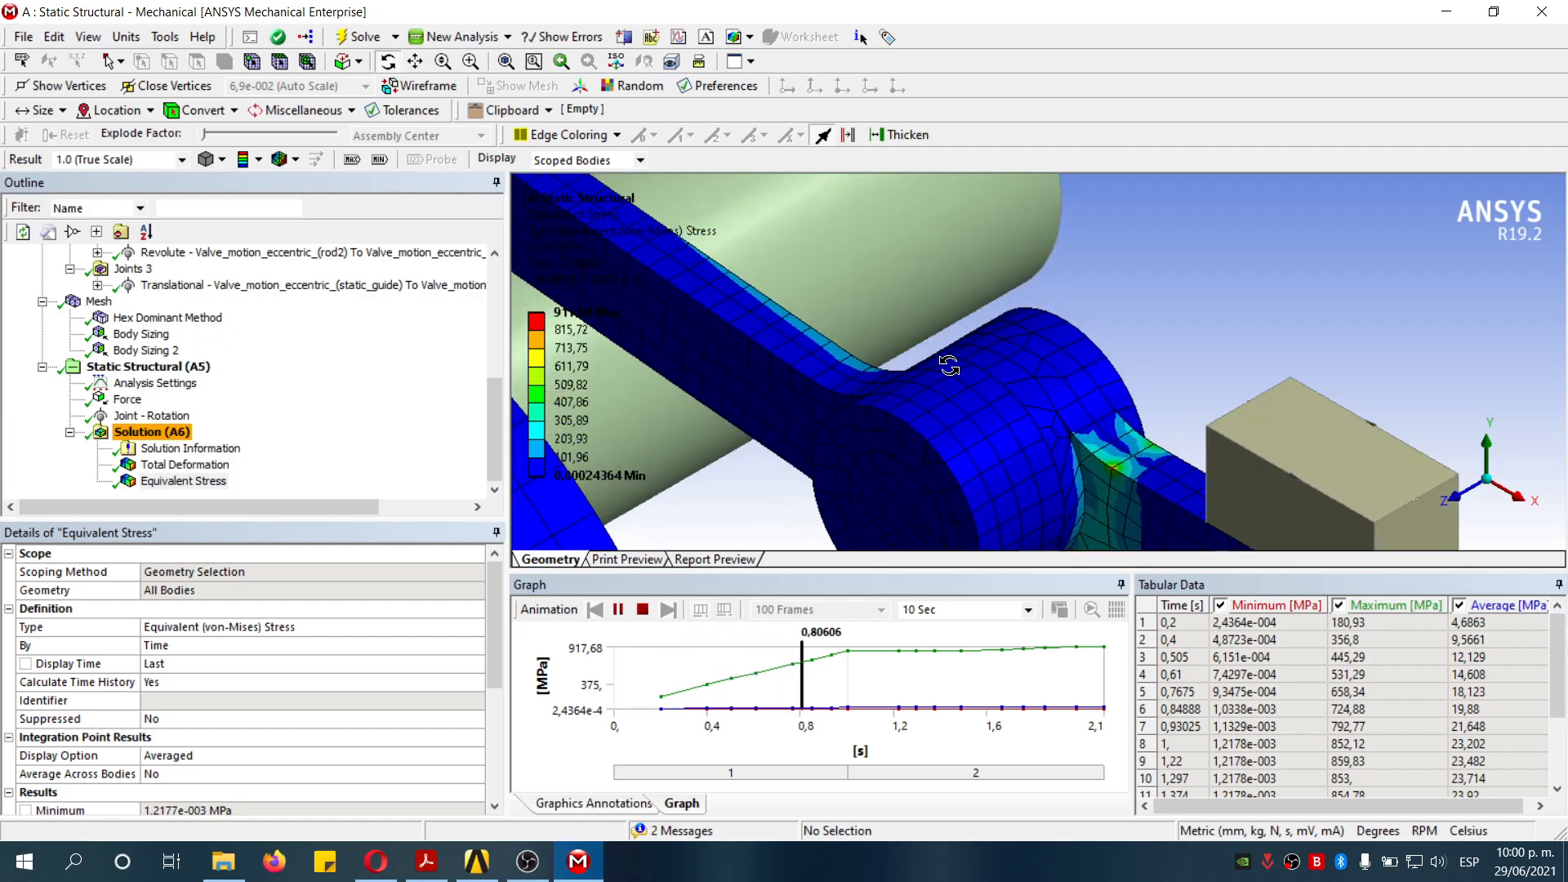
scroll(937, 362, down, 2)
scroll(937, 360, down, 4)
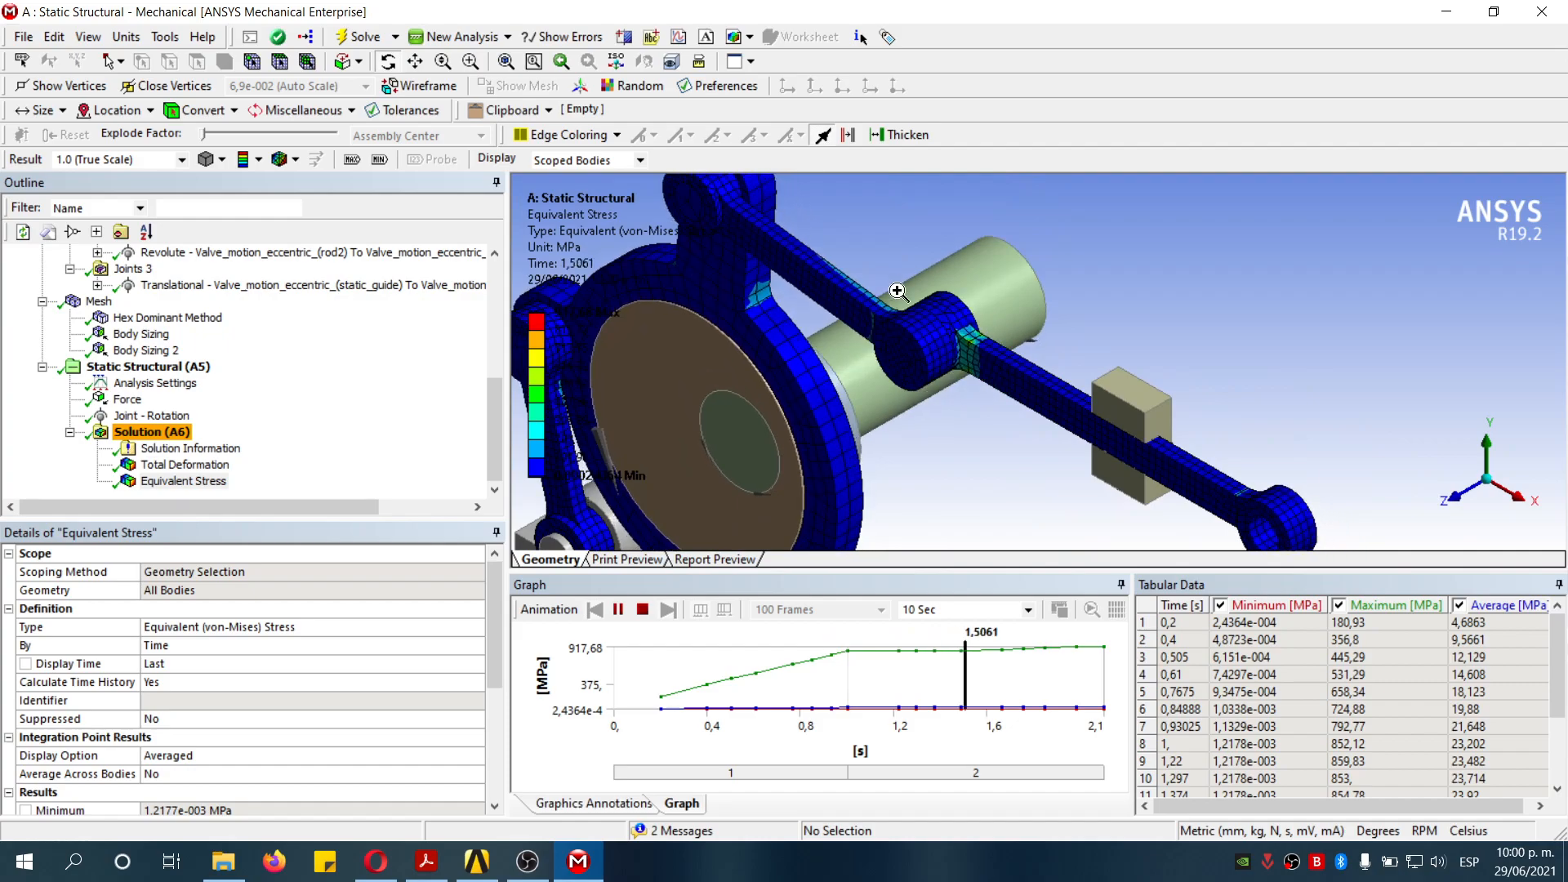
right_drag(962, 332, 1124, 393)
middle_drag(1124, 394, 862, 350)
scroll(879, 320, down, 5)
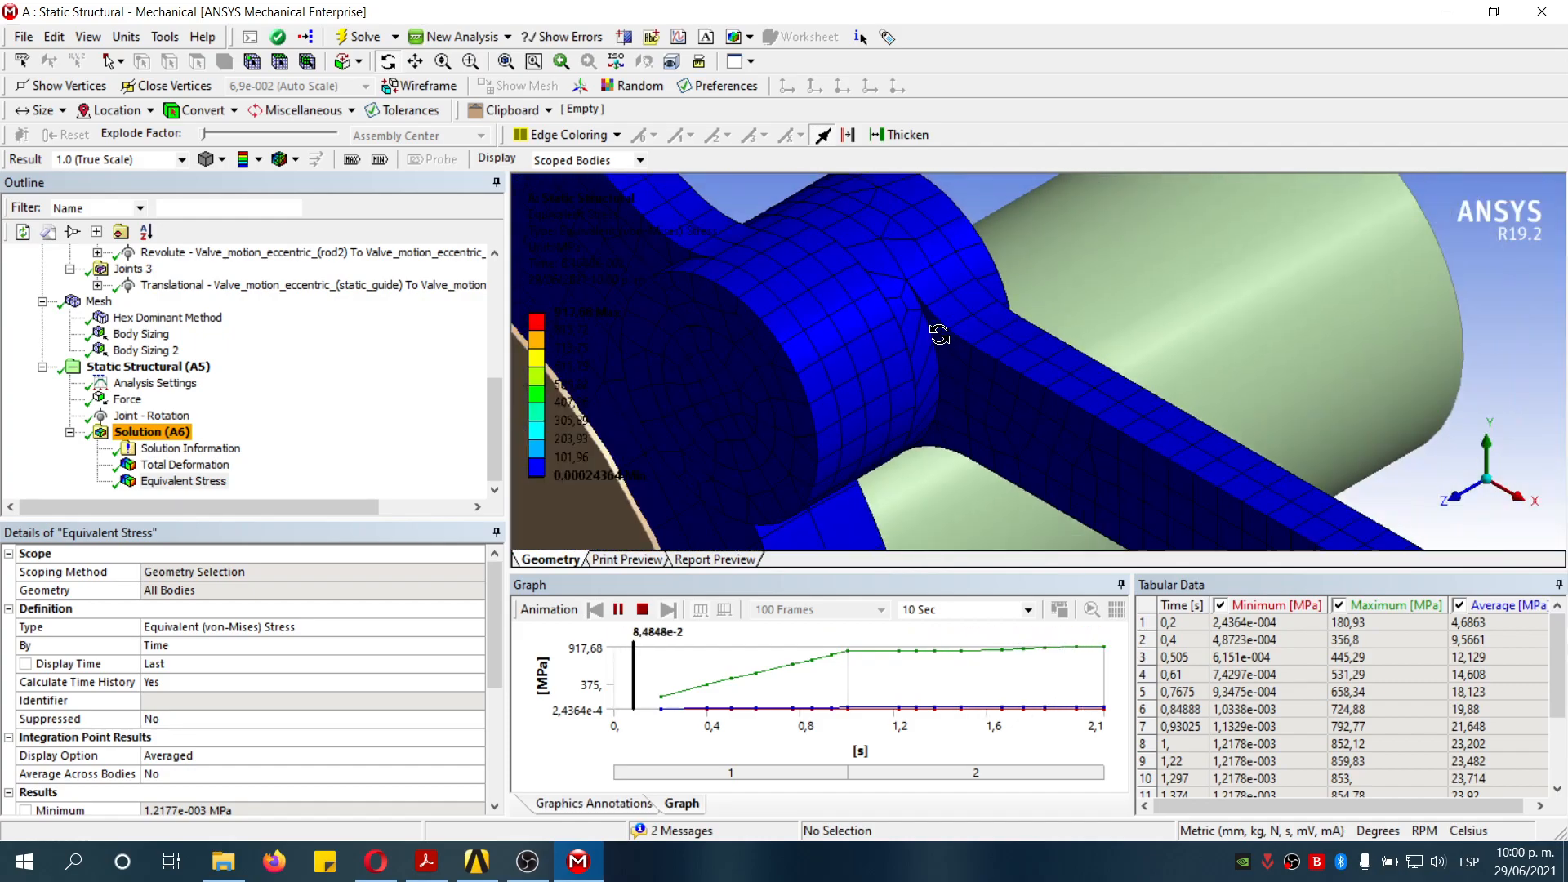
scroll(1062, 367, down, 4)
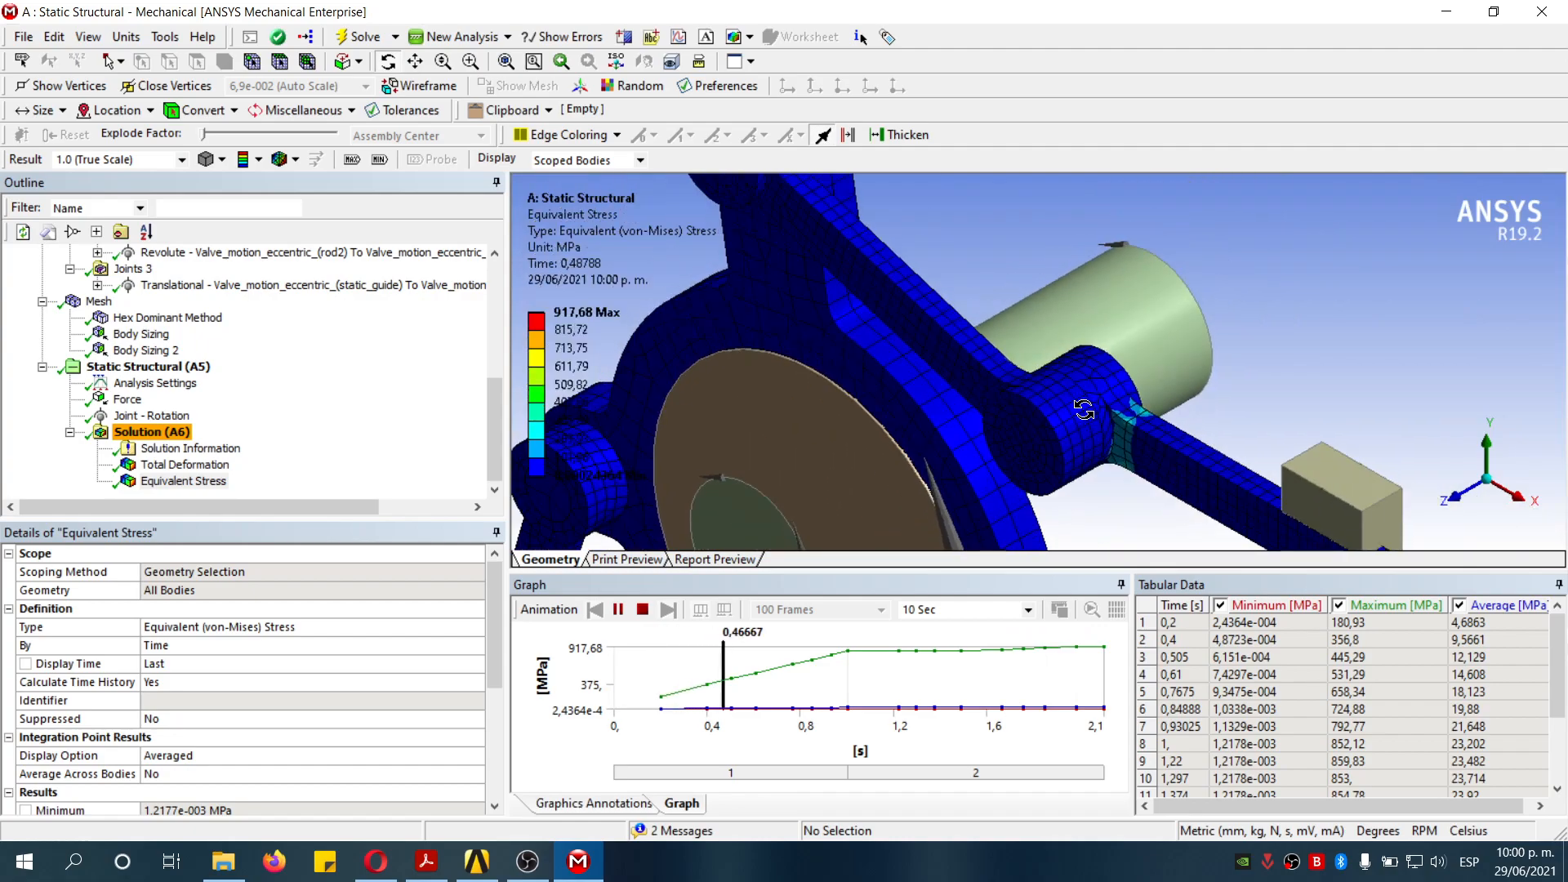
scroll(1108, 393, down, 3)
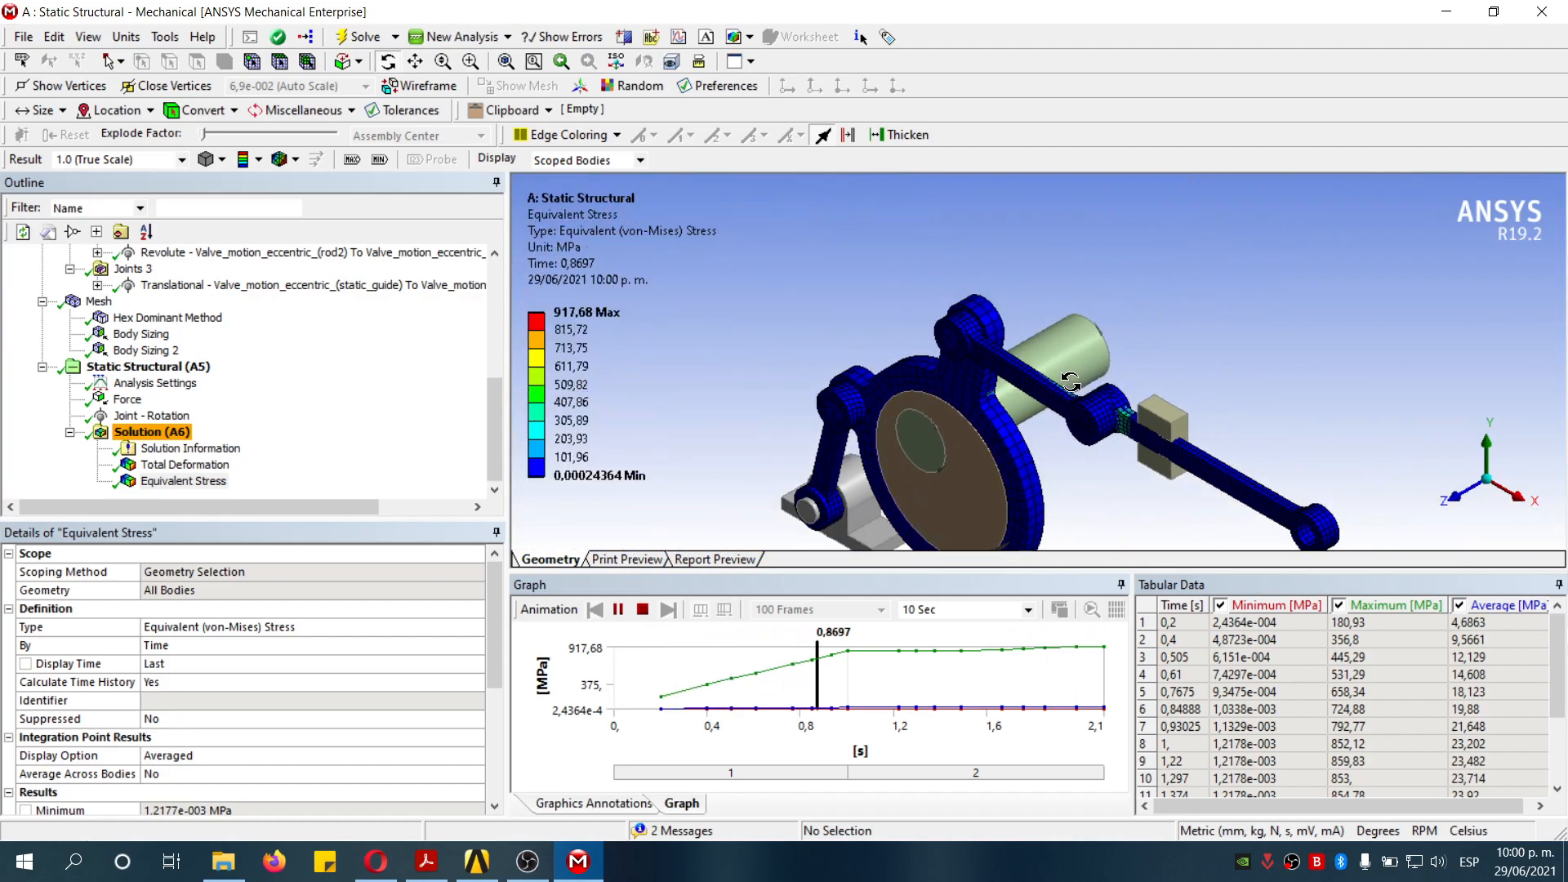
click(643, 610)
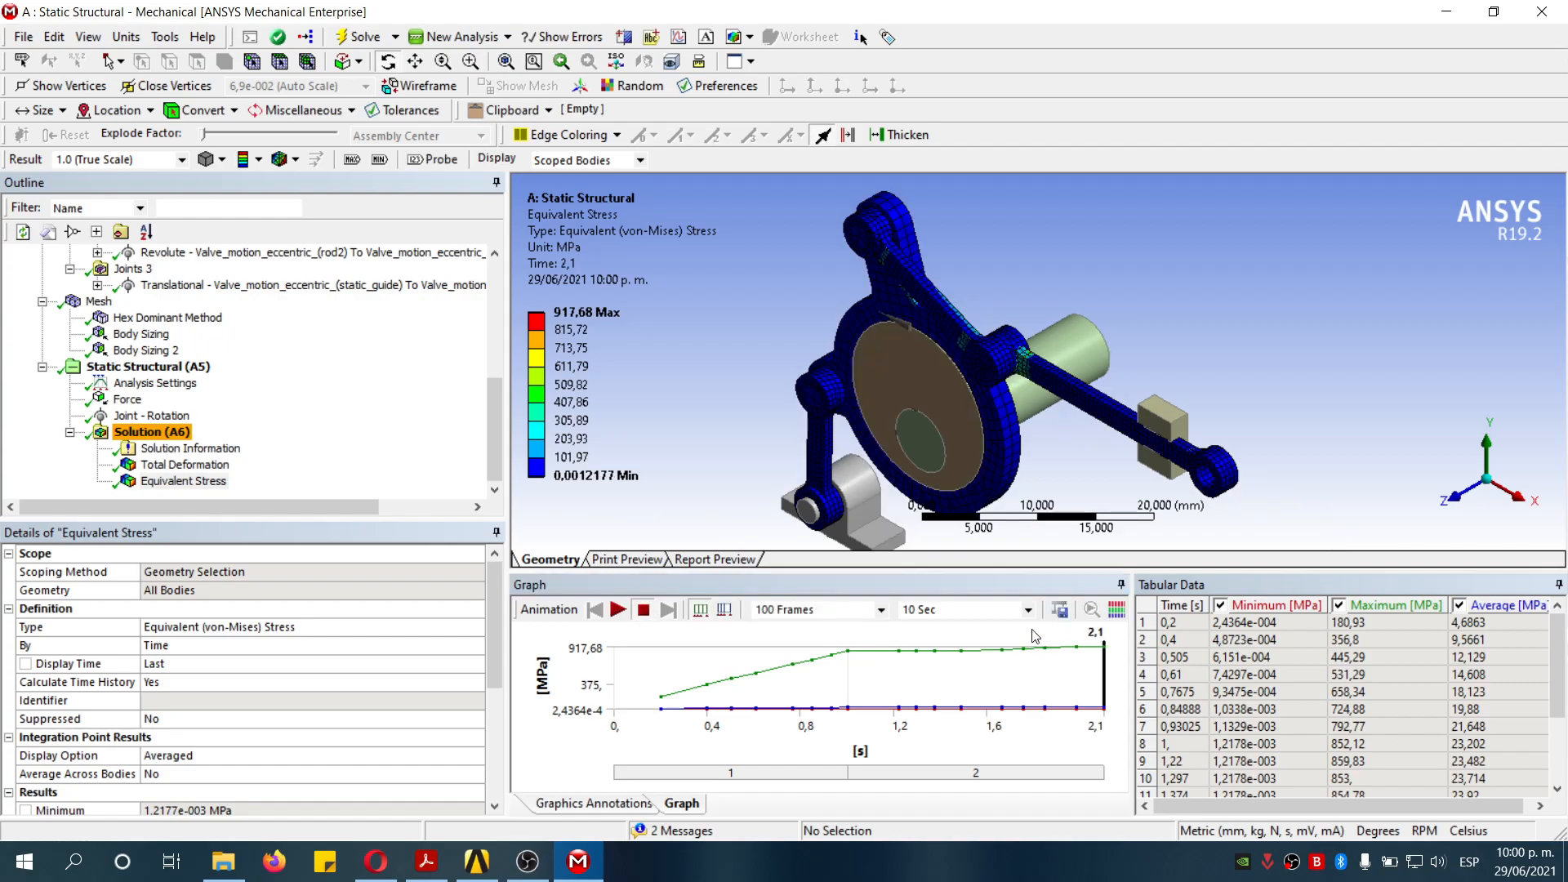
- Reset the animation to 2 Sec (Auto) and 20 Frames and play the equivalent stress animation
click(1029, 610)
click(931, 627)
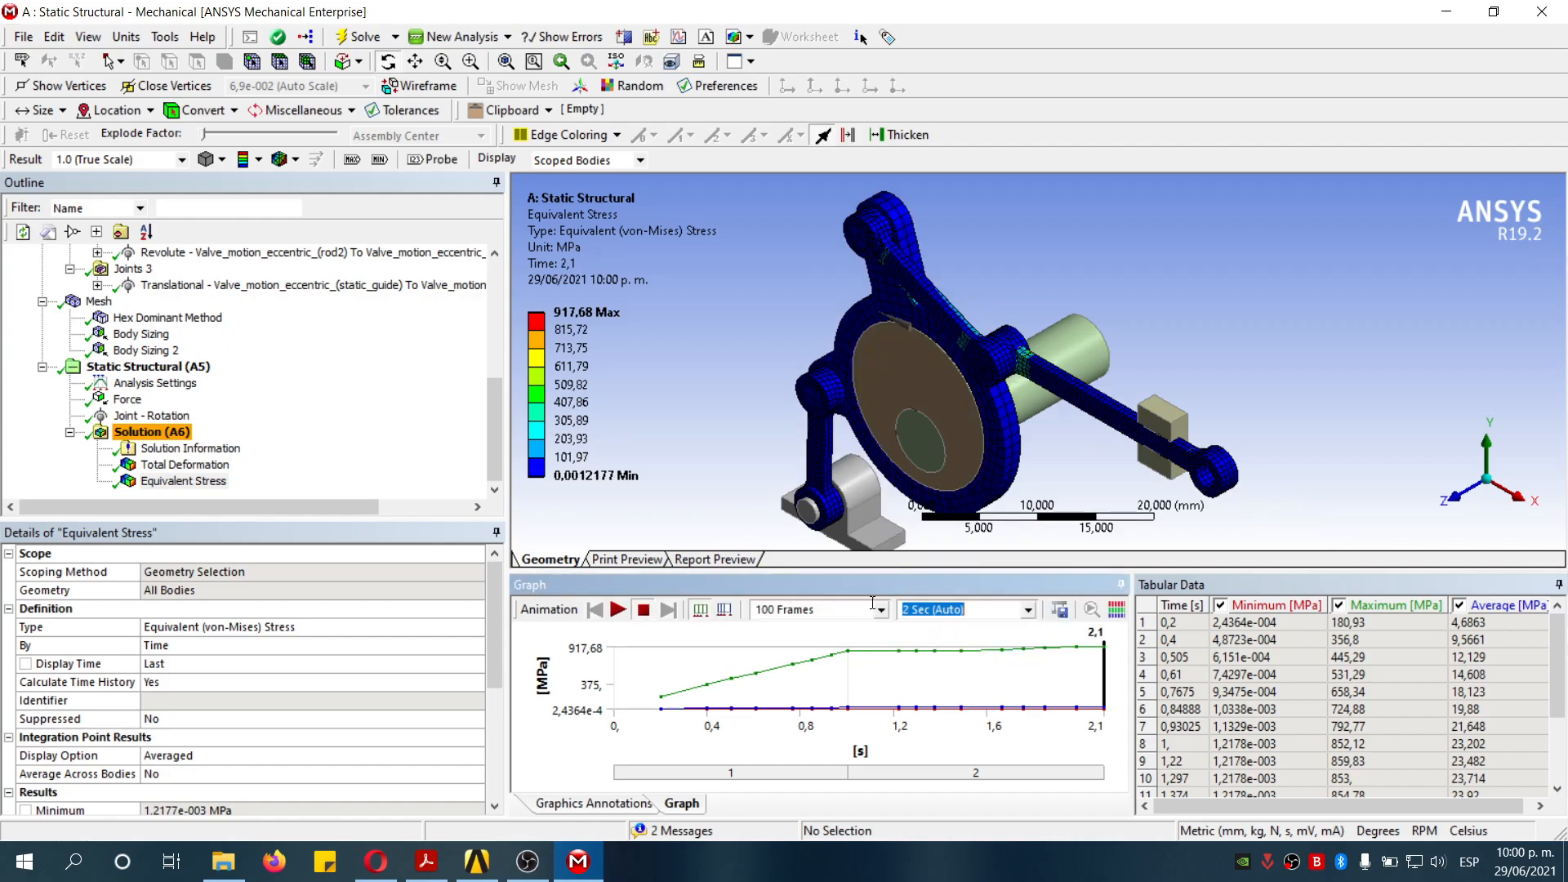
click(881, 611)
click(833, 655)
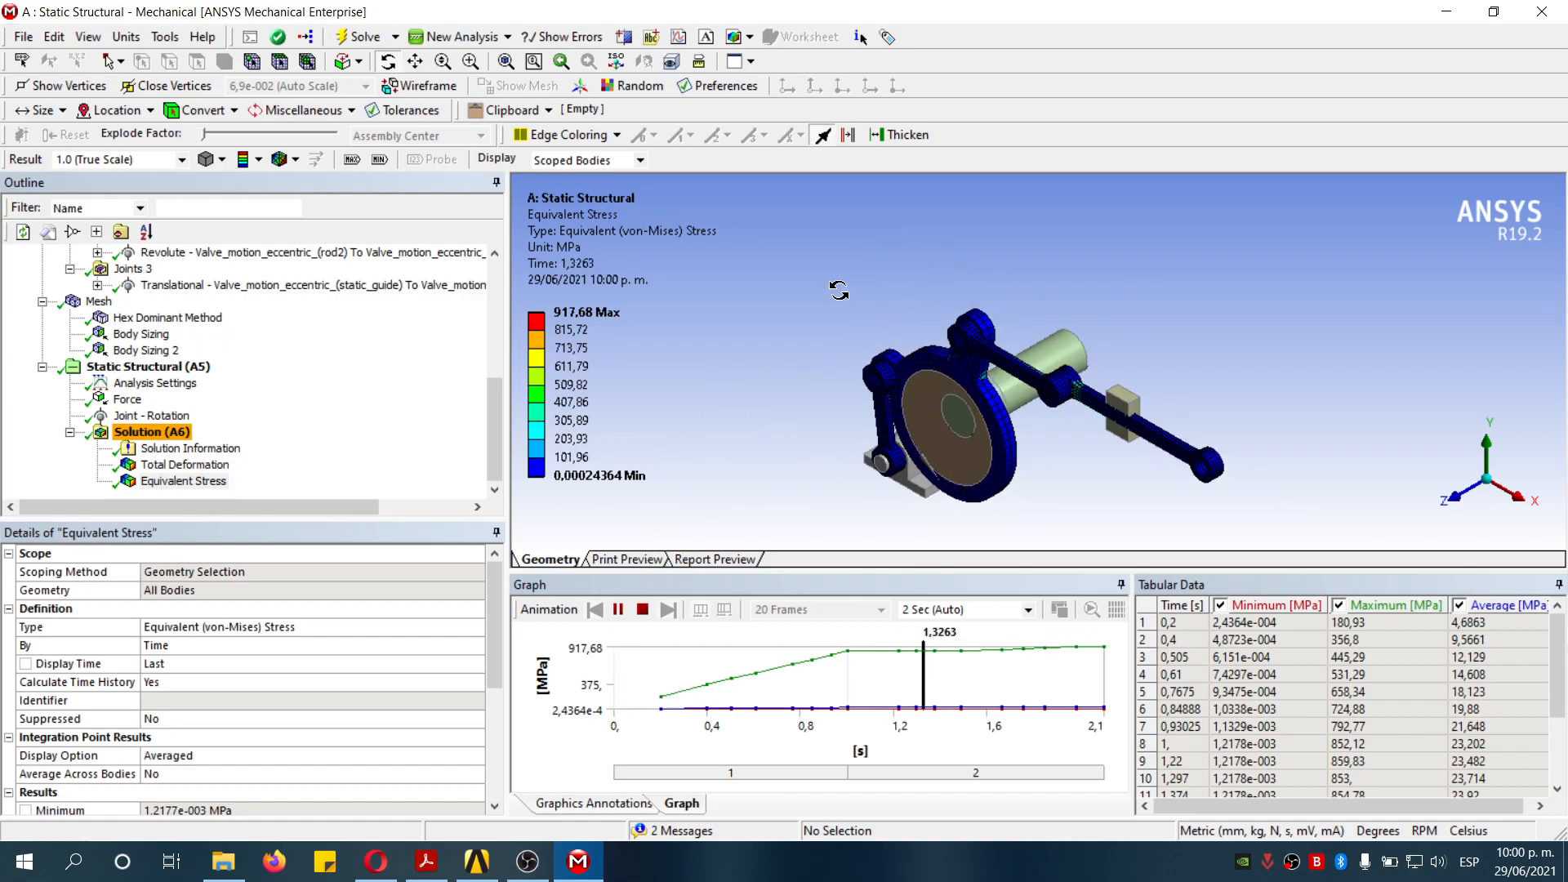
click(642, 618)
- Play the total deformation animation again in the isometric view, then stop it
click(184, 464)
click(618, 610)
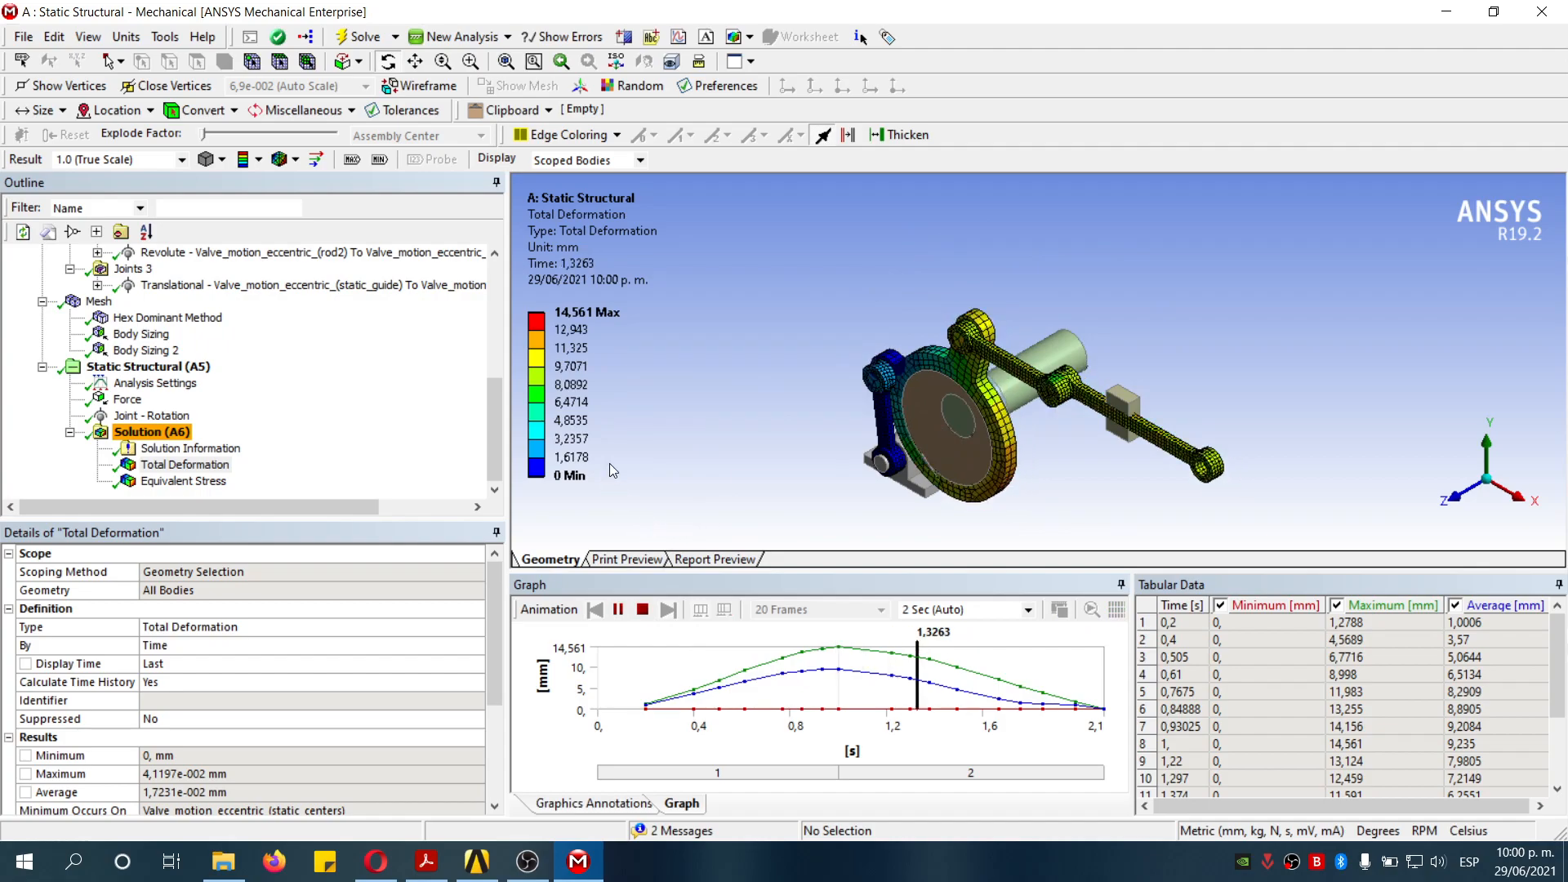
click(642, 610)
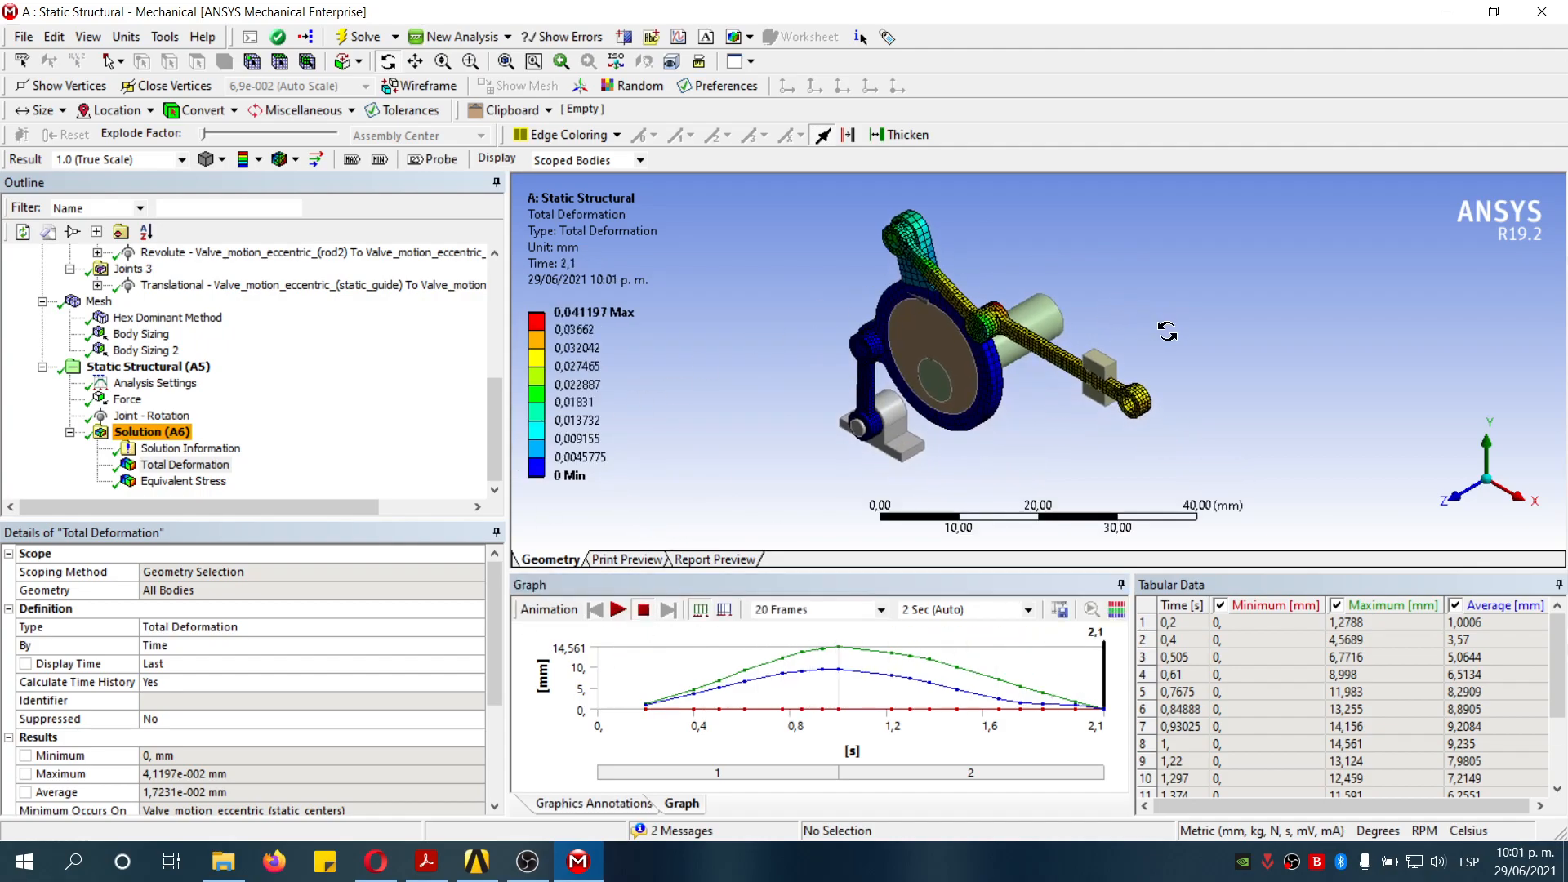